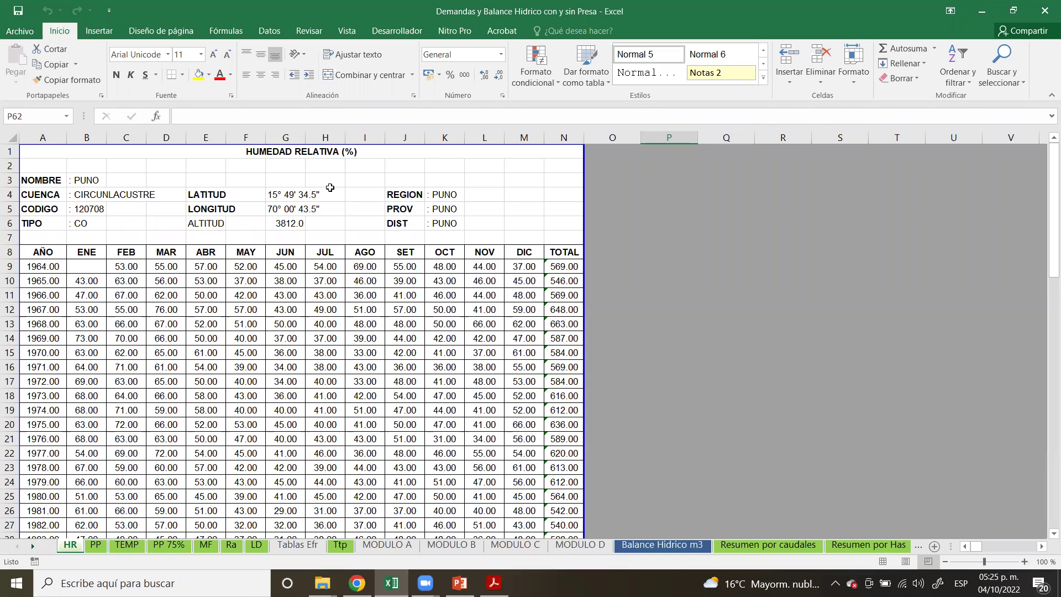
click(357, 582)
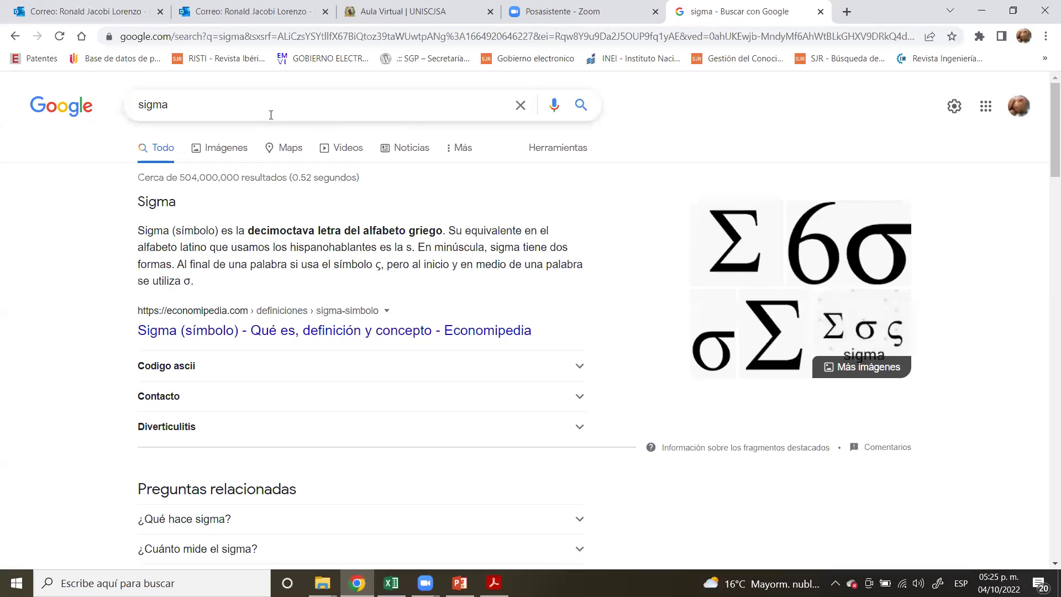
double_click(140, 94)
text(fida cco)
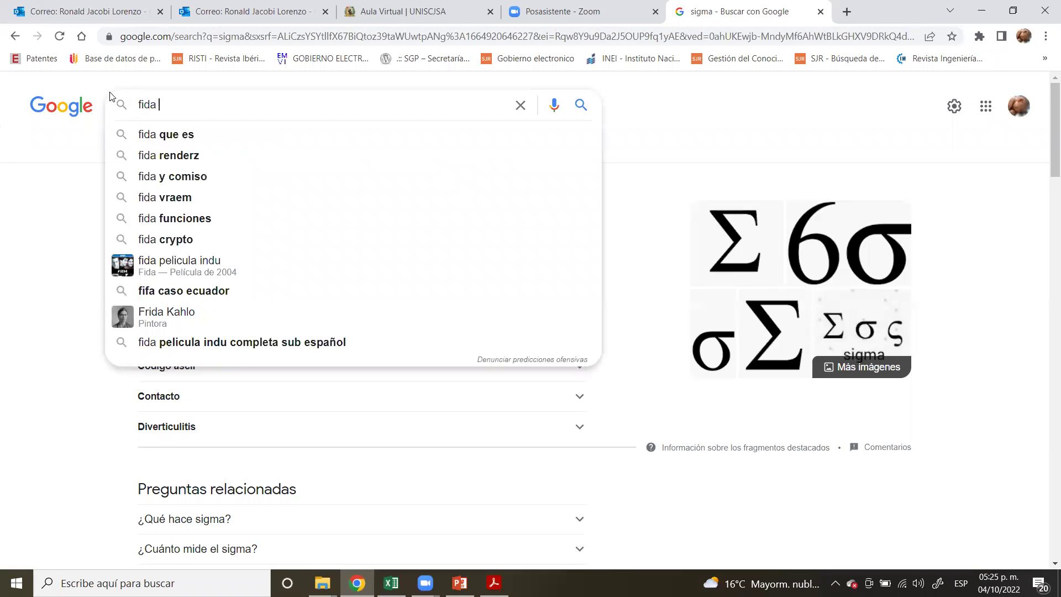
text(chas)
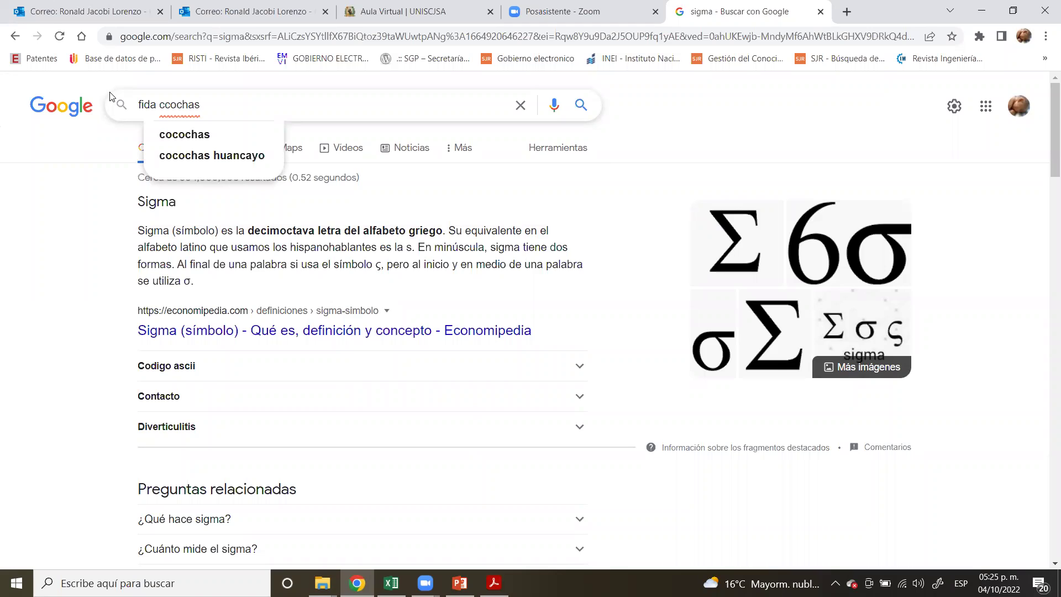
key(Return)
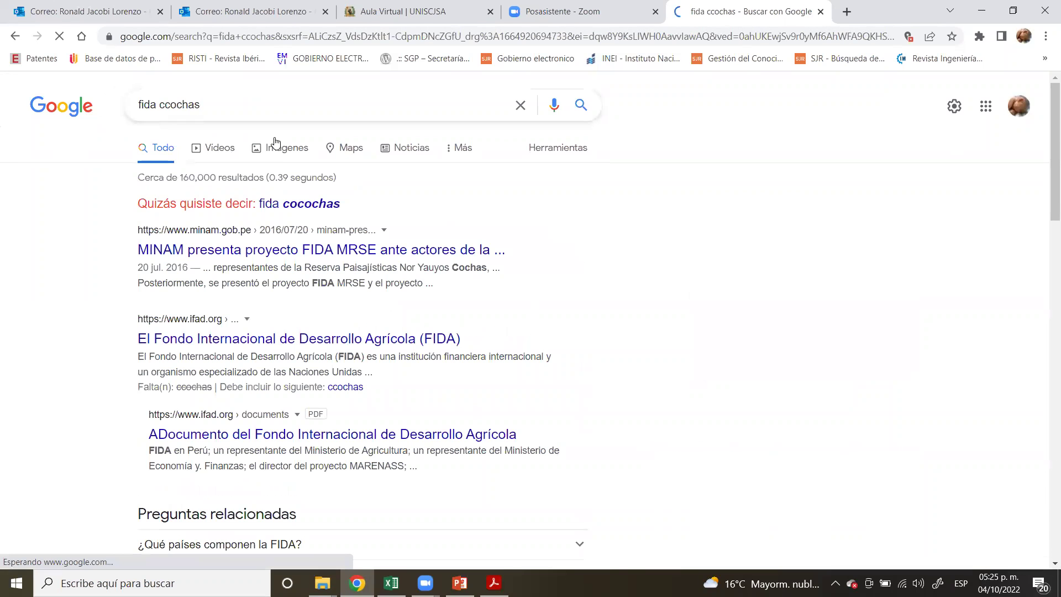
- Extend the search to "fida ccochas siembra y cosecha de agua" and accept the suggested spelling "cocochas"
click(239, 109)
text(siembra )
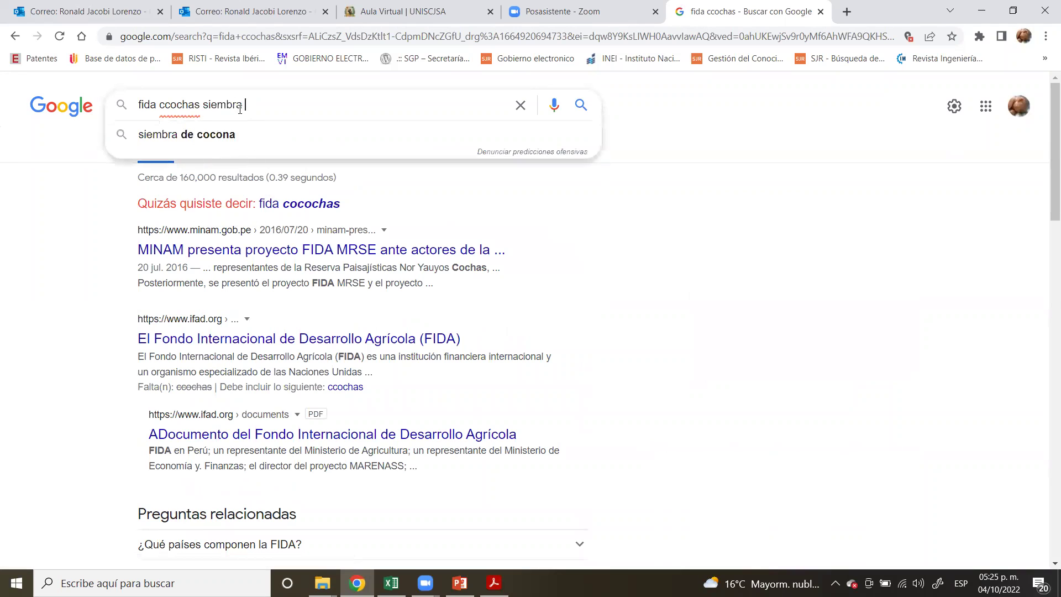
text(y cosecha de agua)
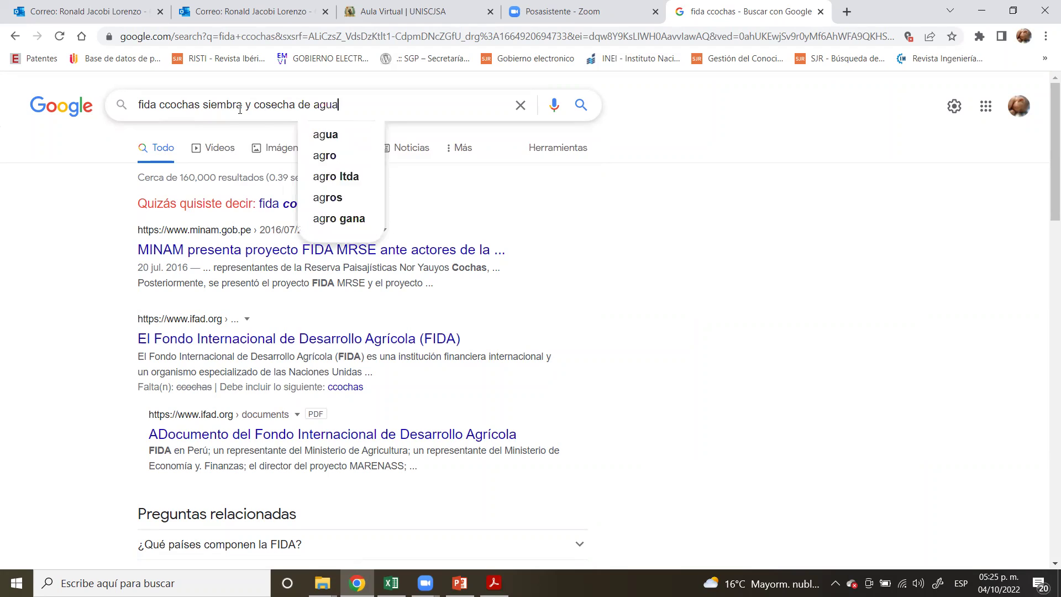
key(Return)
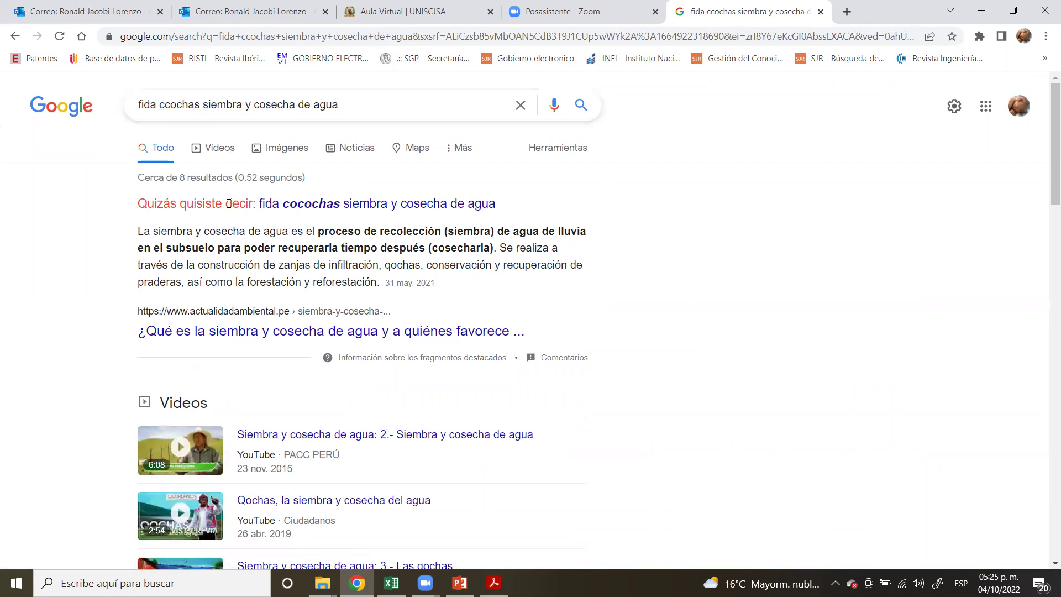
click(317, 204)
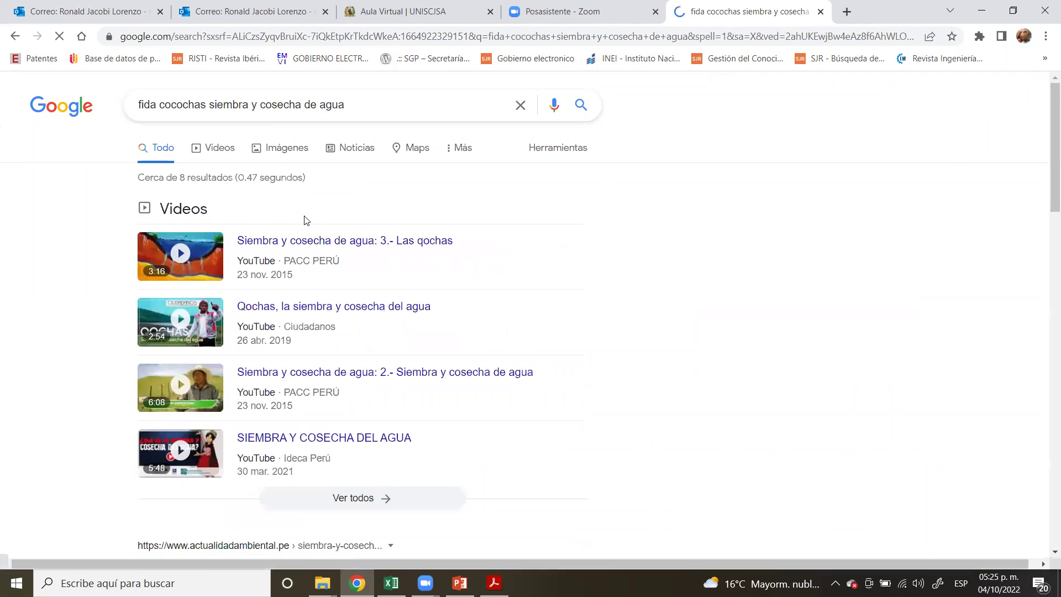
- Show the image results and open the Redagrícola photo of a man standing beside a pond
click(274, 150)
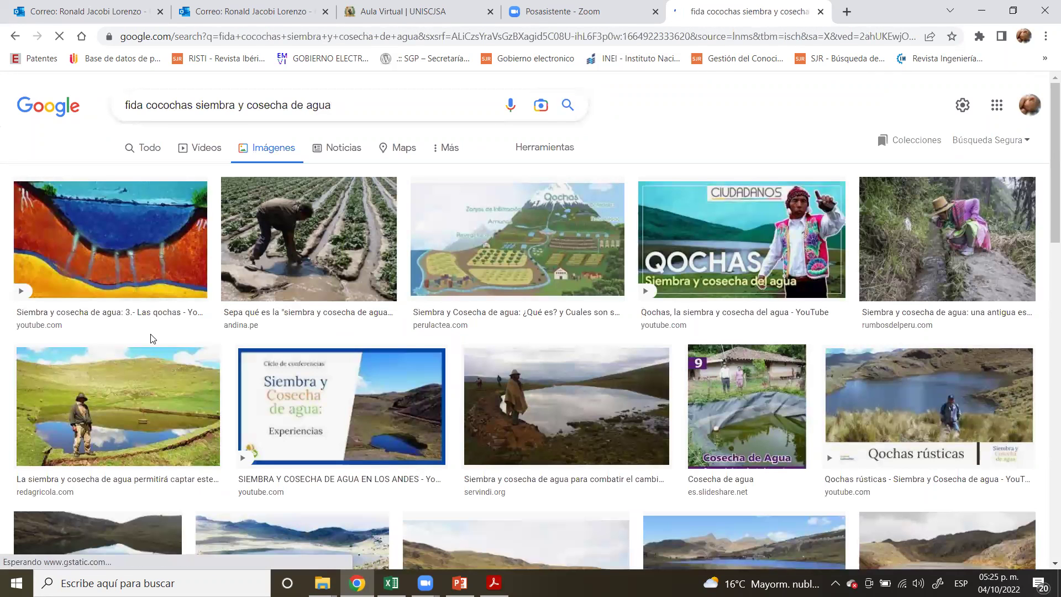
scroll(127, 331, down, 1)
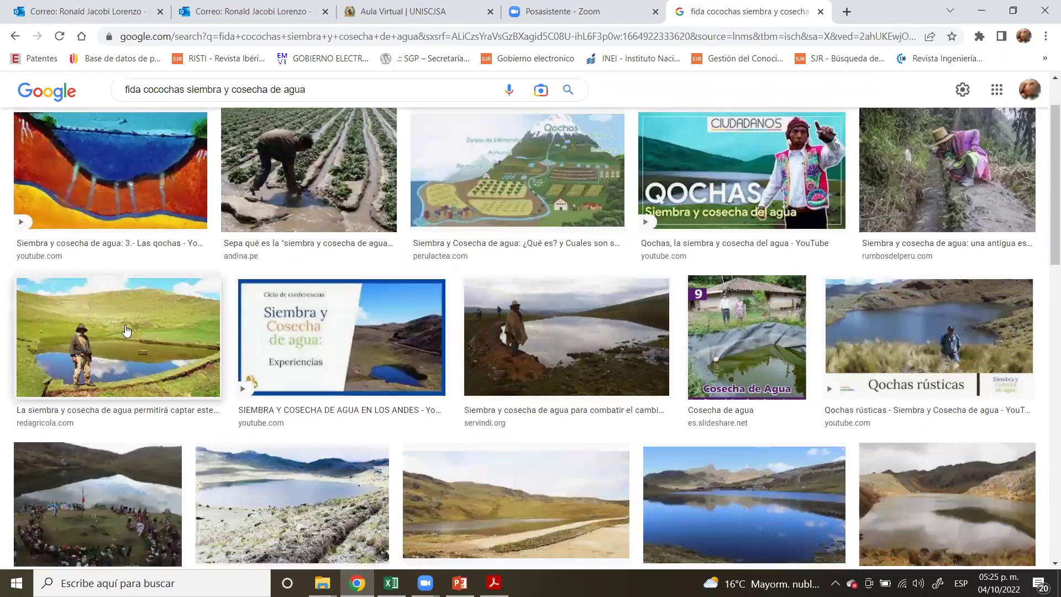
click(127, 331)
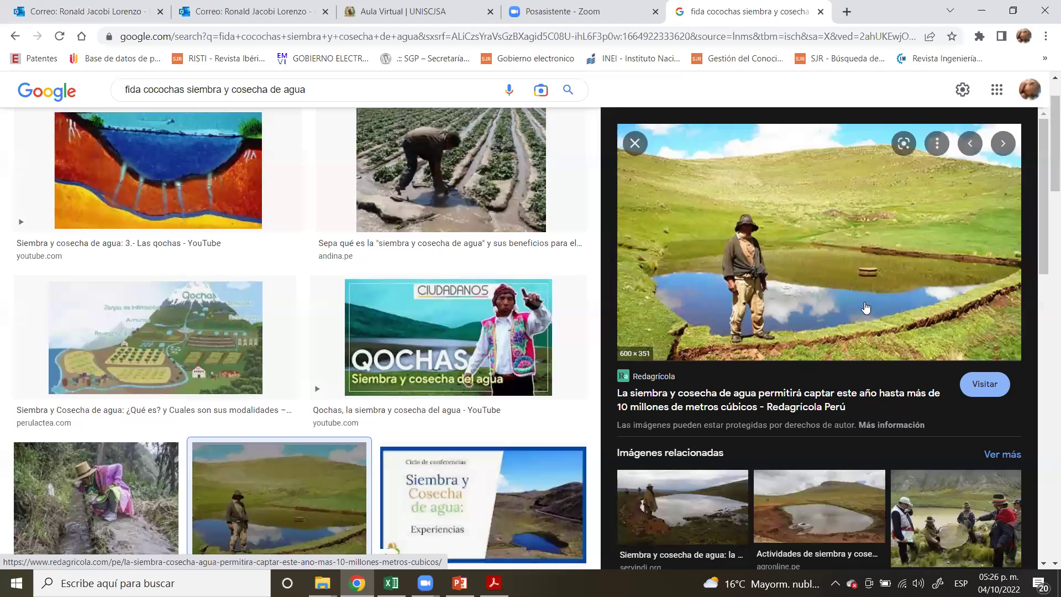
- Browse the related images and results, and open the Slideshare image titled "Cosecha de Agua"
scroll(838, 316, down, 3)
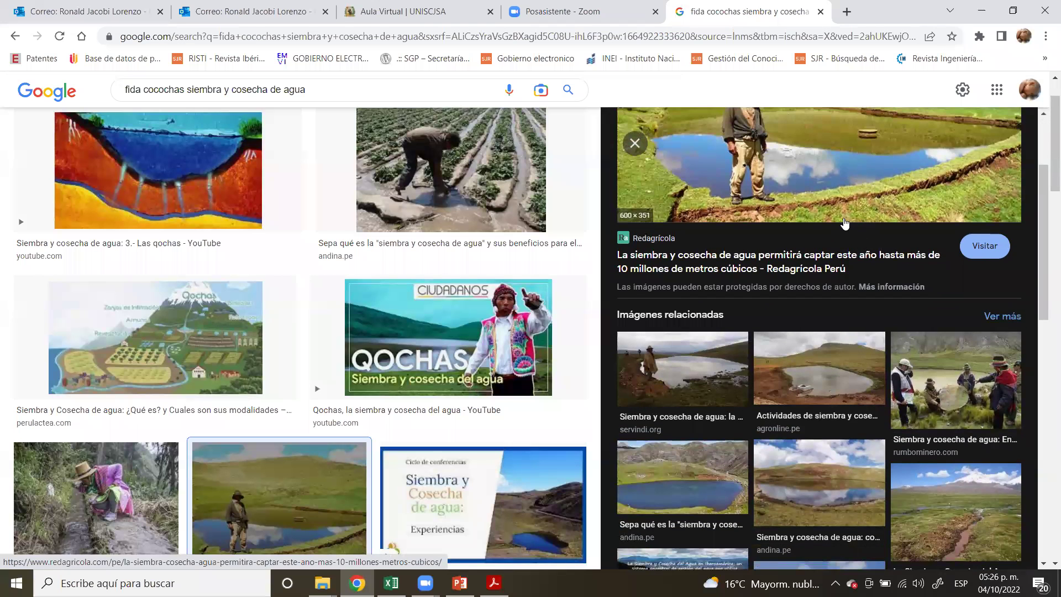
scroll(843, 223, down, 3)
scroll(844, 223, down, 1)
scroll(843, 223, down, 3)
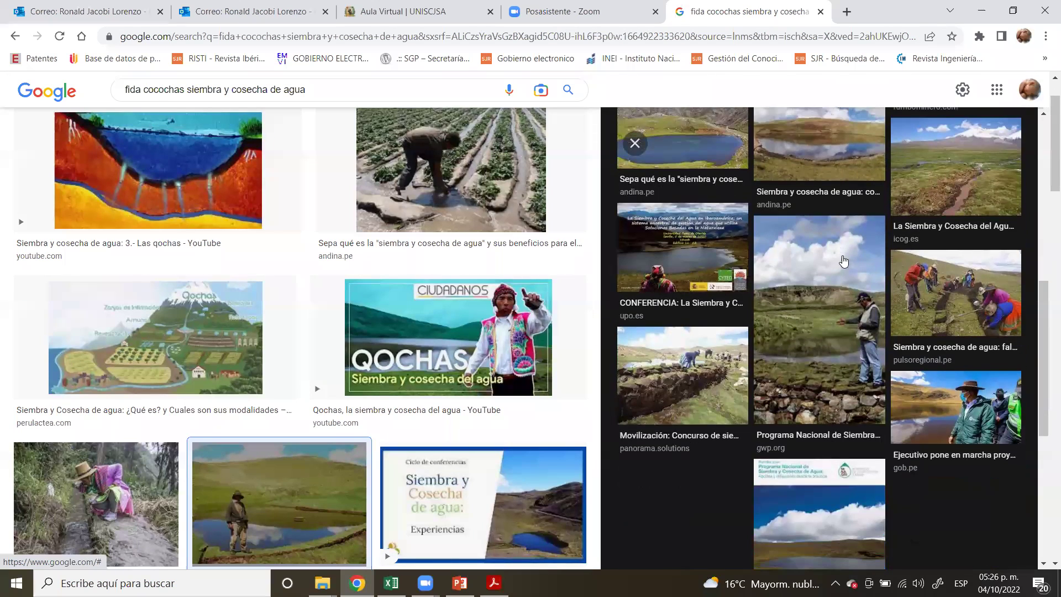
scroll(843, 261, down, 1)
scroll(256, 410, down, 1)
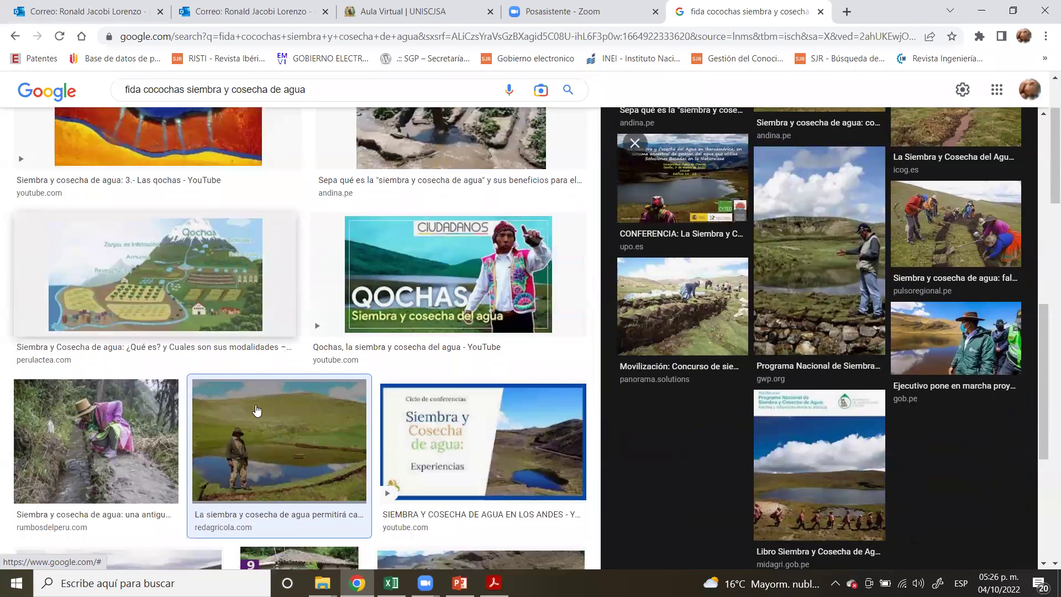
scroll(256, 410, down, 2)
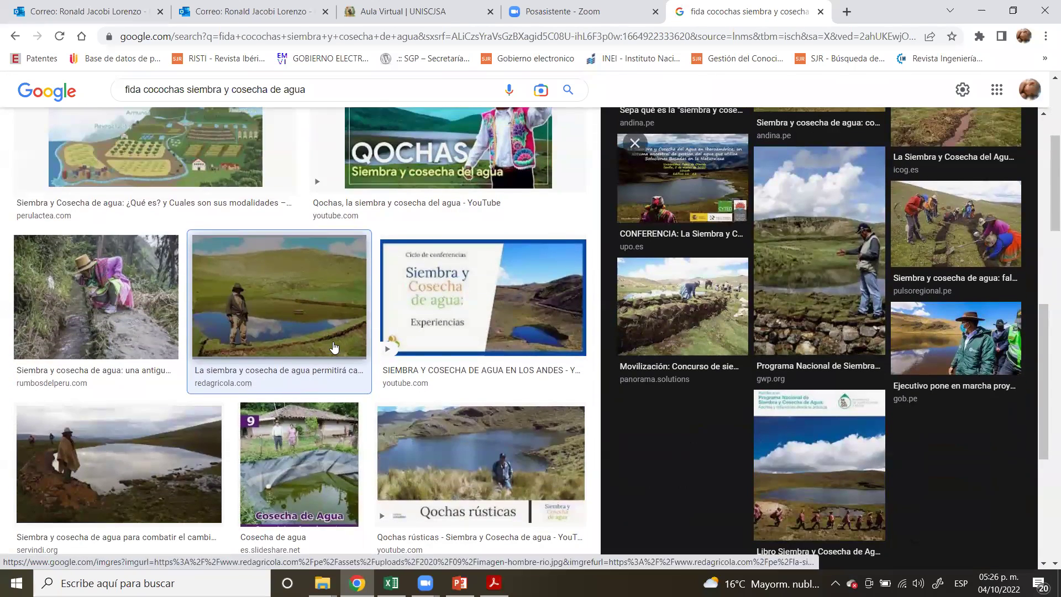
click(305, 461)
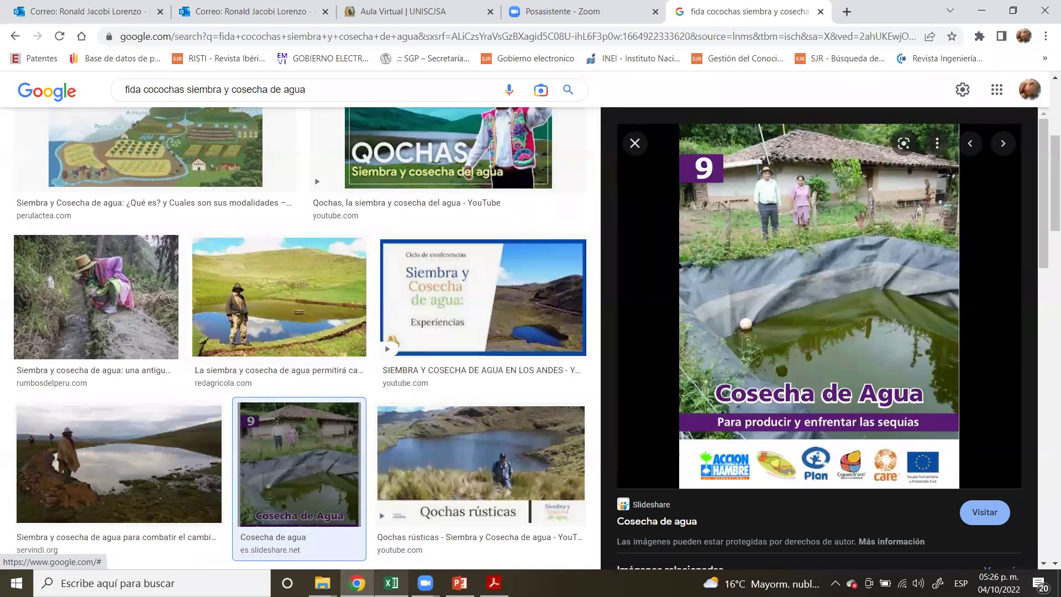
- Switch back to the Excel workbook and examine the 1964 and 1965 records of the relative humidity table
click(393, 581)
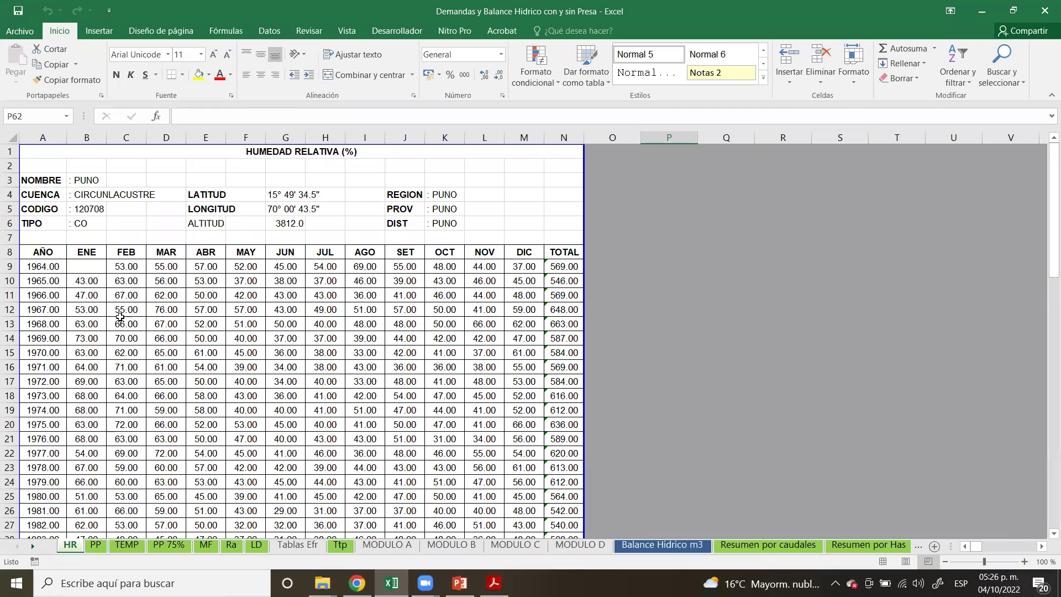
click(133, 286)
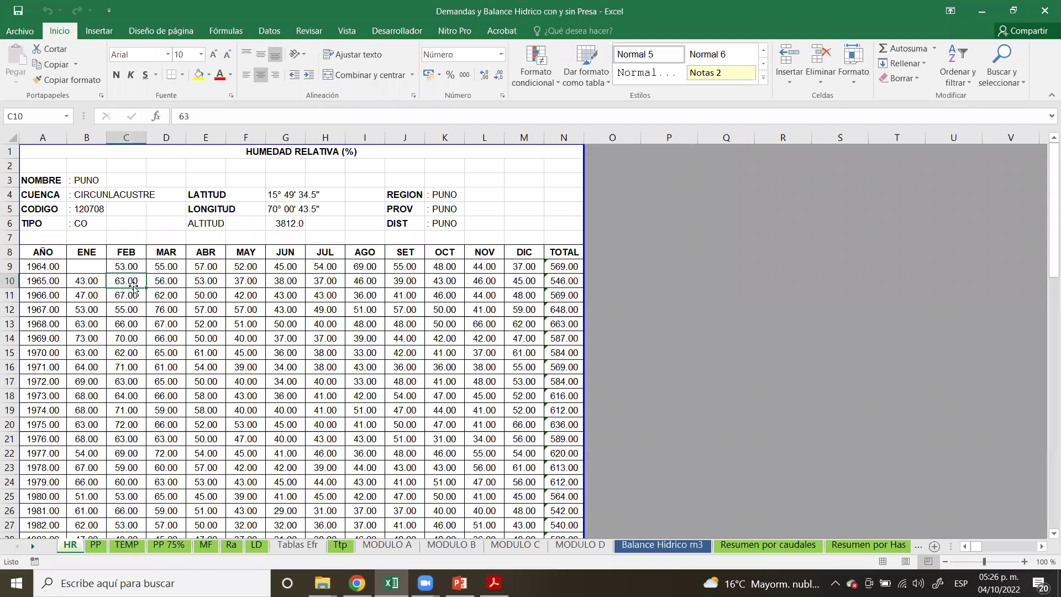
click(41, 268)
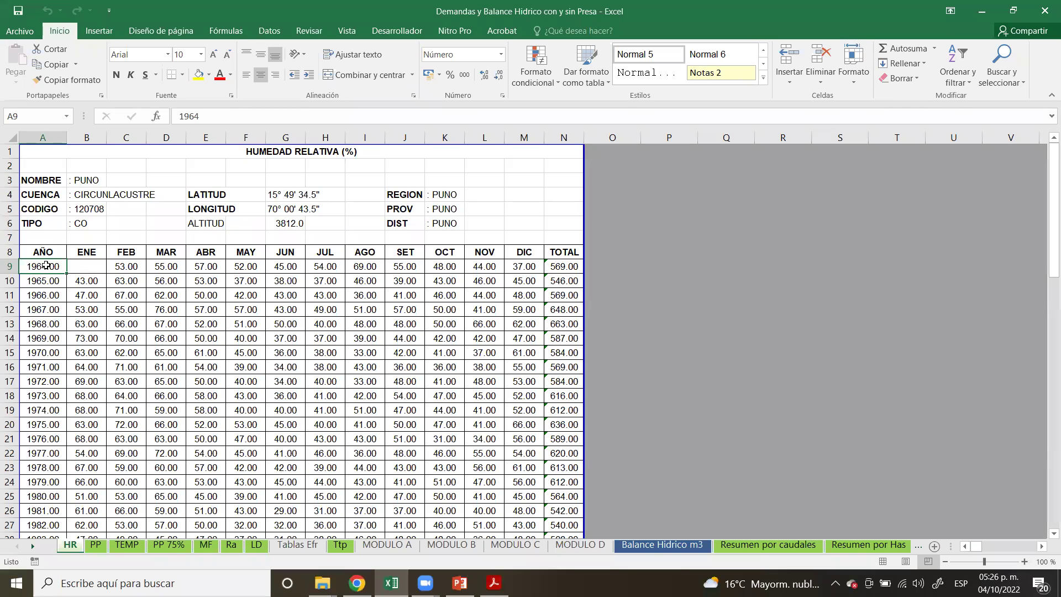
click(130, 266)
click(161, 267)
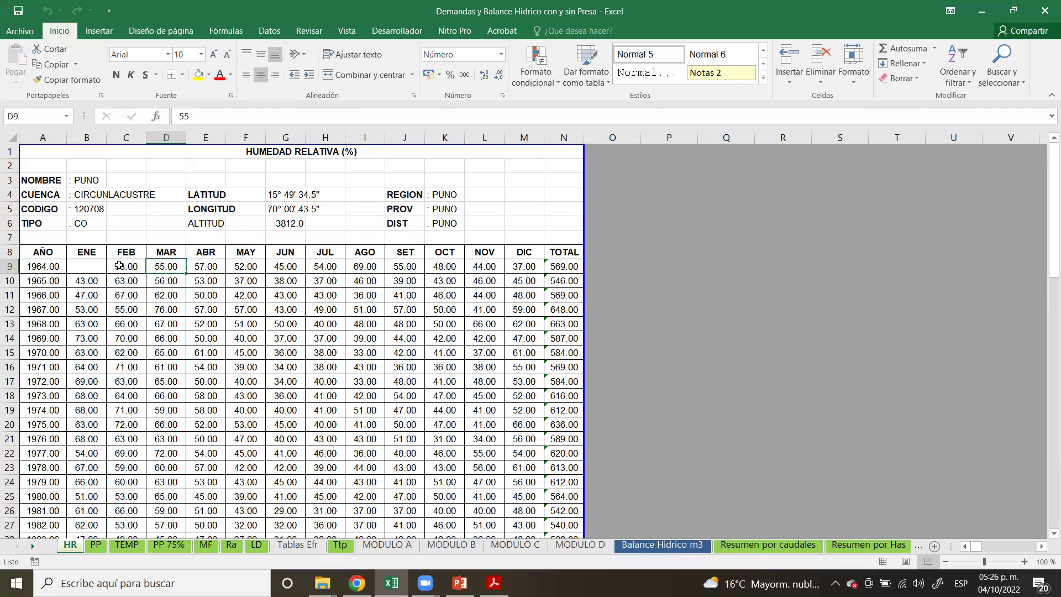
key(Left)
click(157, 267)
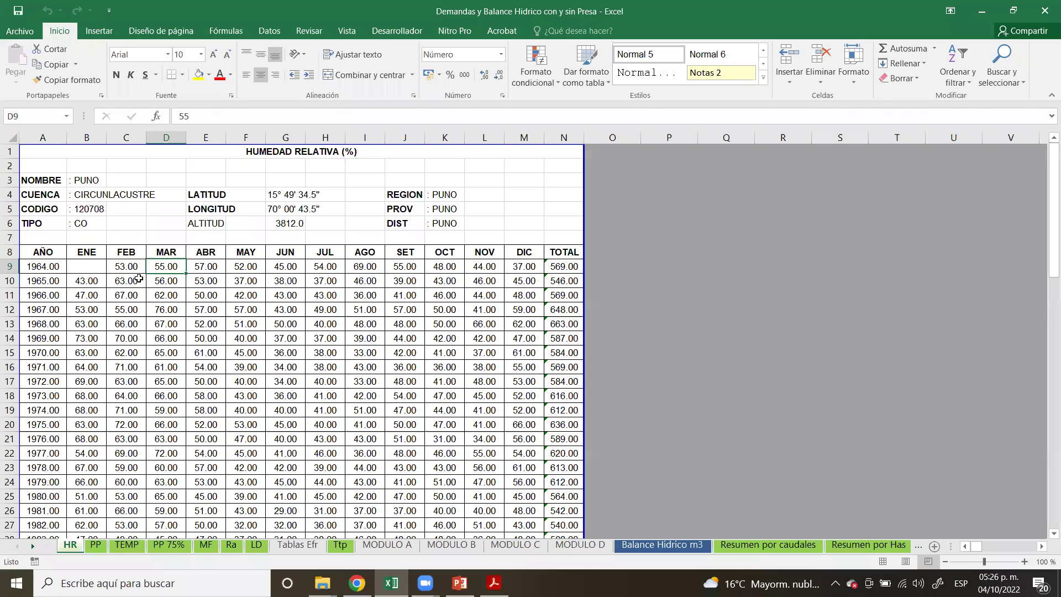
click(125, 268)
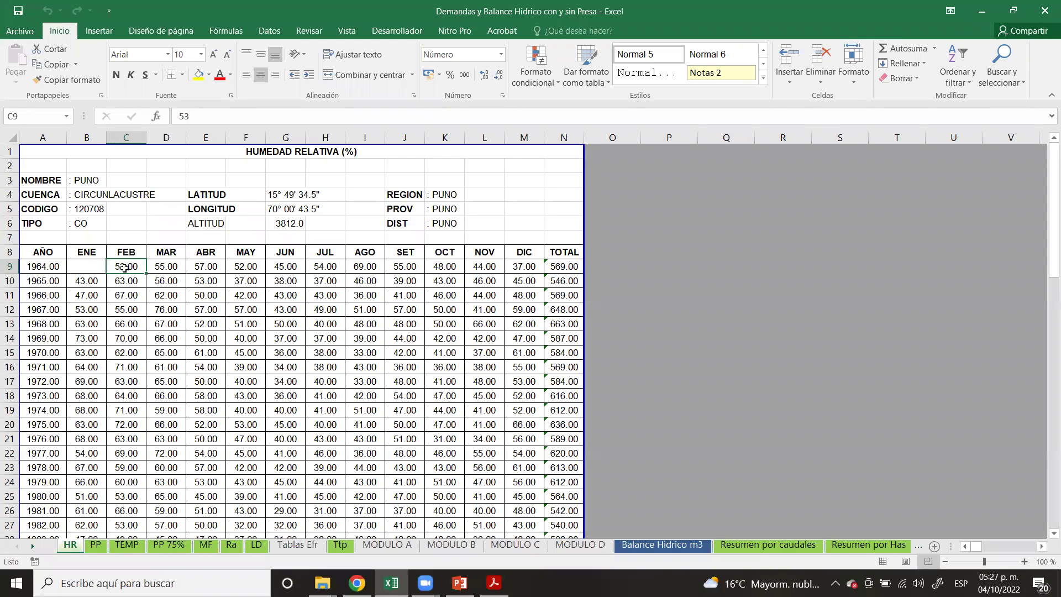
- Examine the Puno station's header data and the block of monthly humidity records from 1964 to 1981
click(89, 183)
click(84, 213)
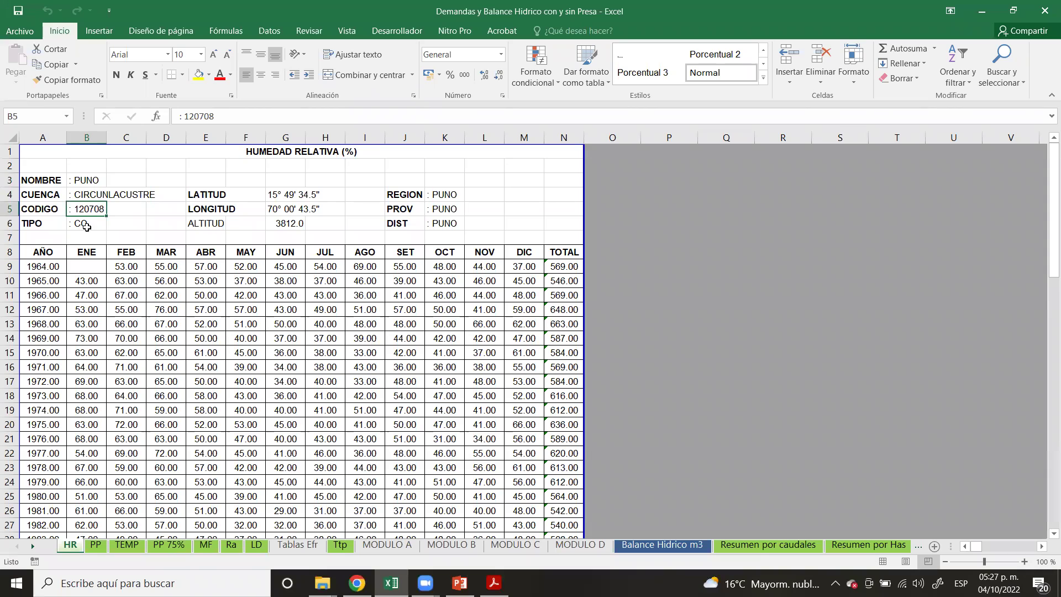
click(315, 199)
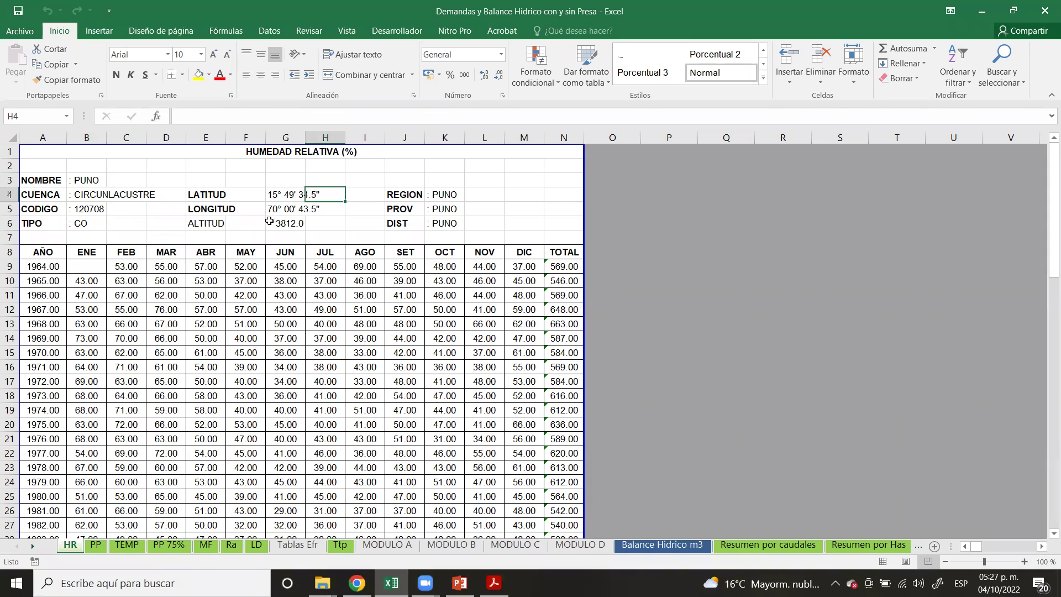
click(69, 268)
click(58, 267)
click(53, 251)
drag(53, 251, 514, 440)
click(132, 397)
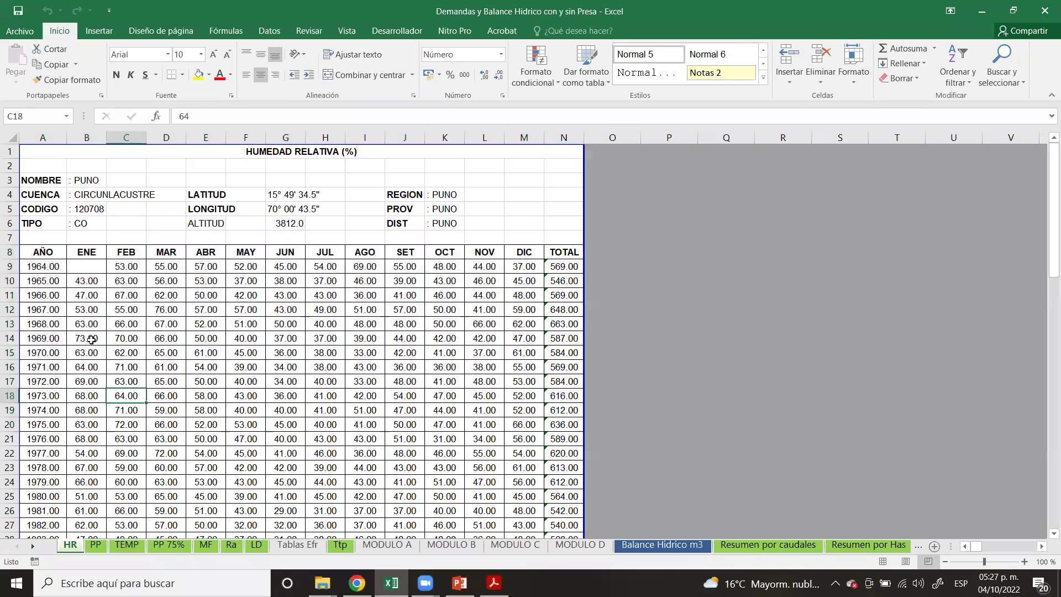
click(49, 271)
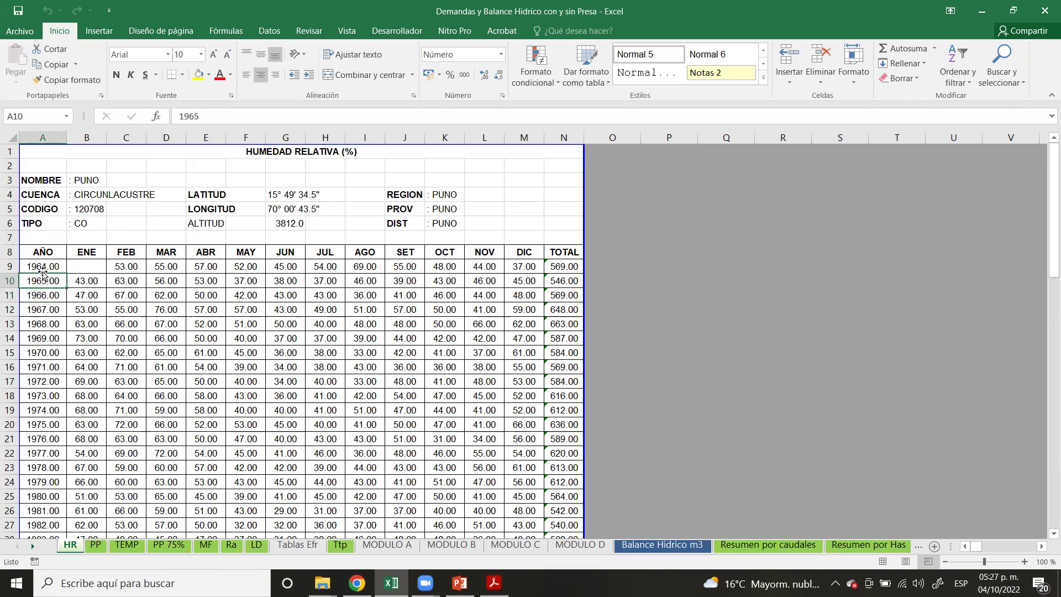
drag(152, 286, 522, 512)
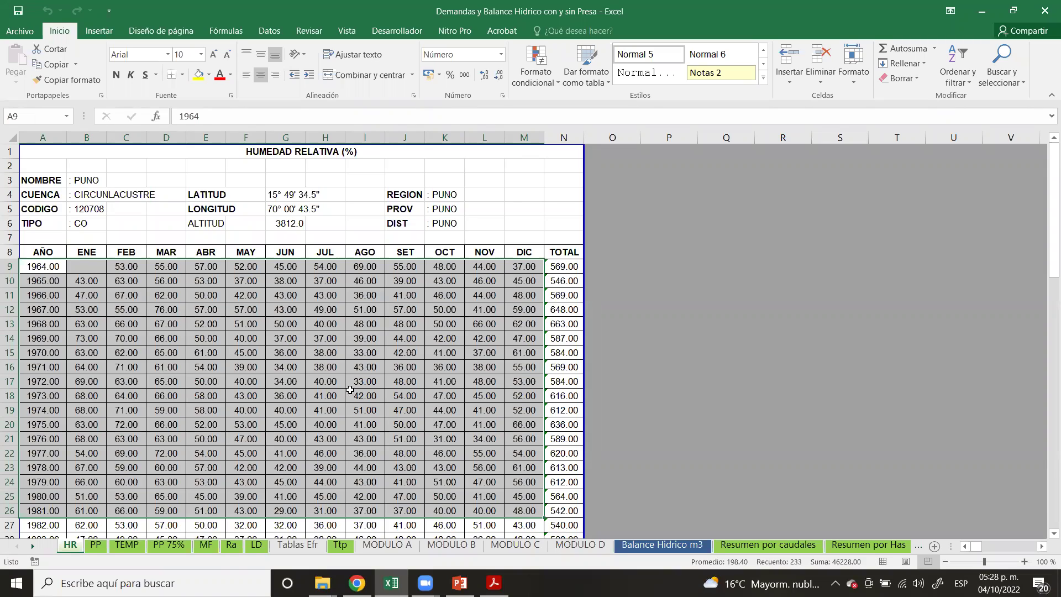
- Examine the table's final year, 2014, checking its January, February and March humidity values
click(298, 395)
scroll(298, 394, down, 9)
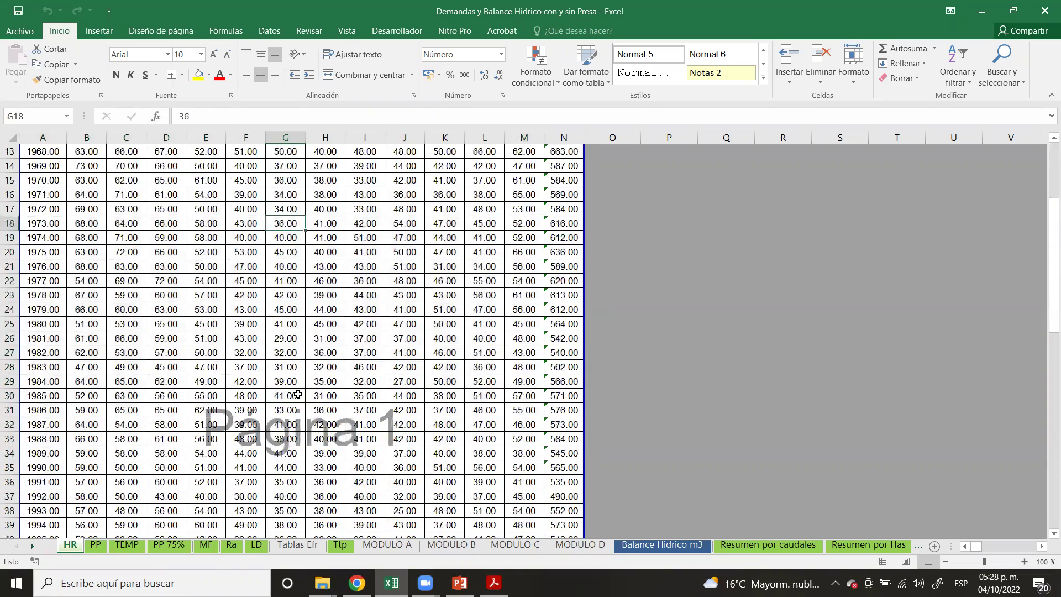
scroll(297, 394, down, 5)
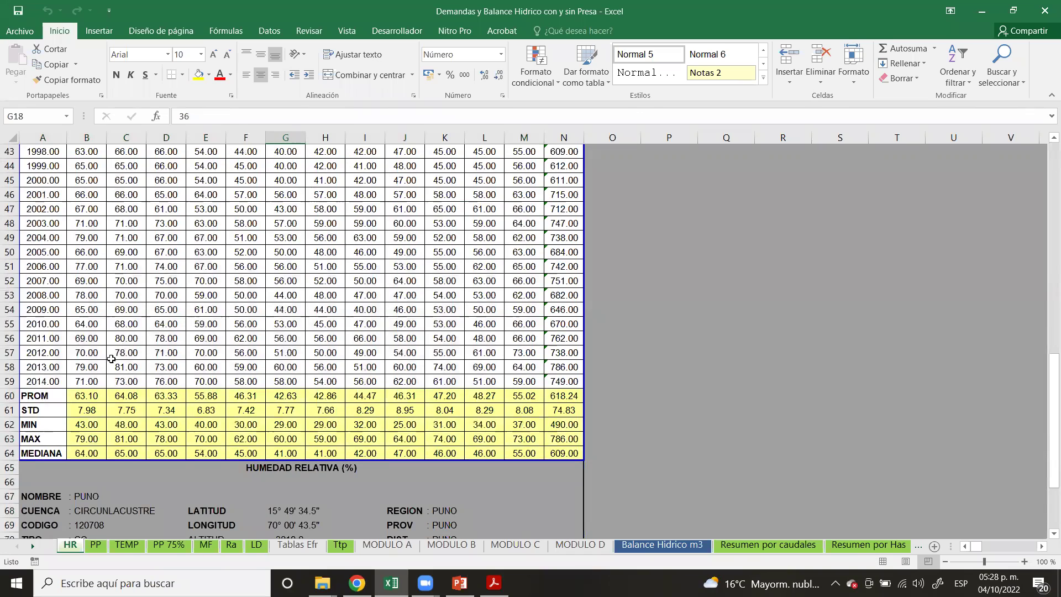
click(48, 381)
click(85, 382)
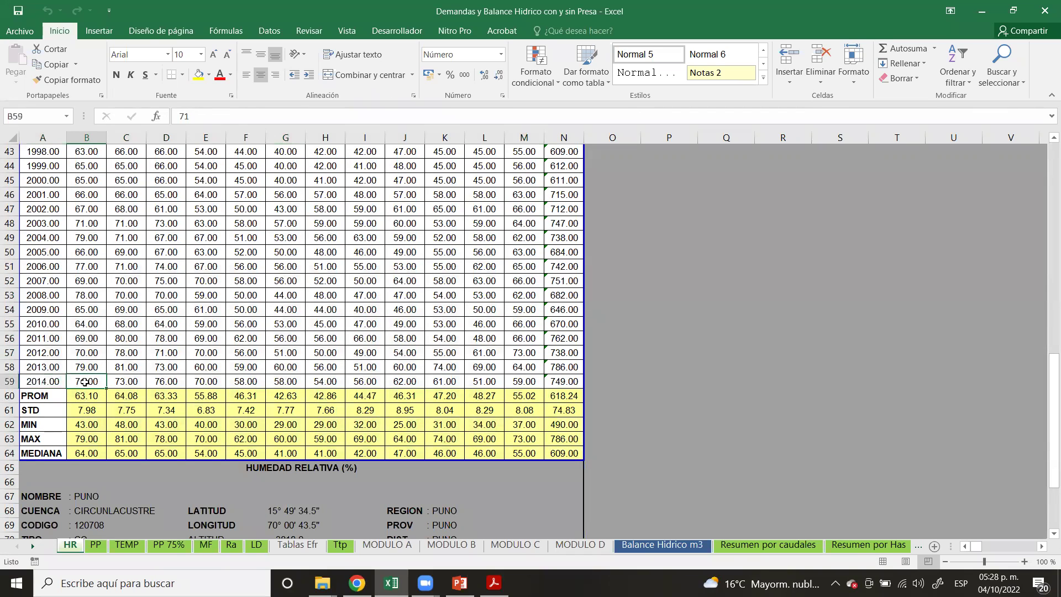
click(126, 381)
click(165, 383)
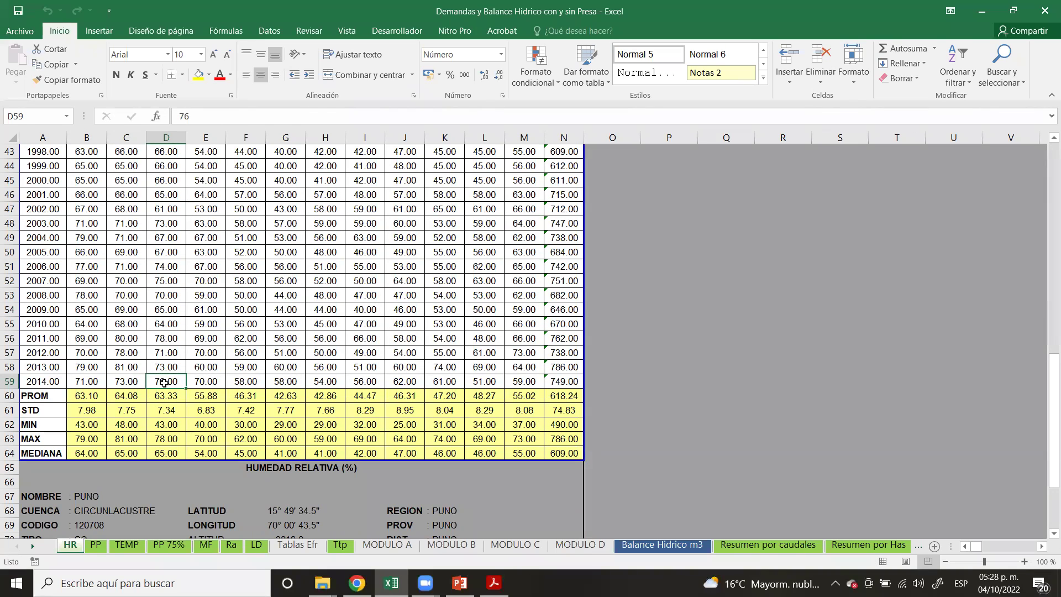
- Return to the 1964 record and check its January and February humidity cells
scroll(164, 382, up, 14)
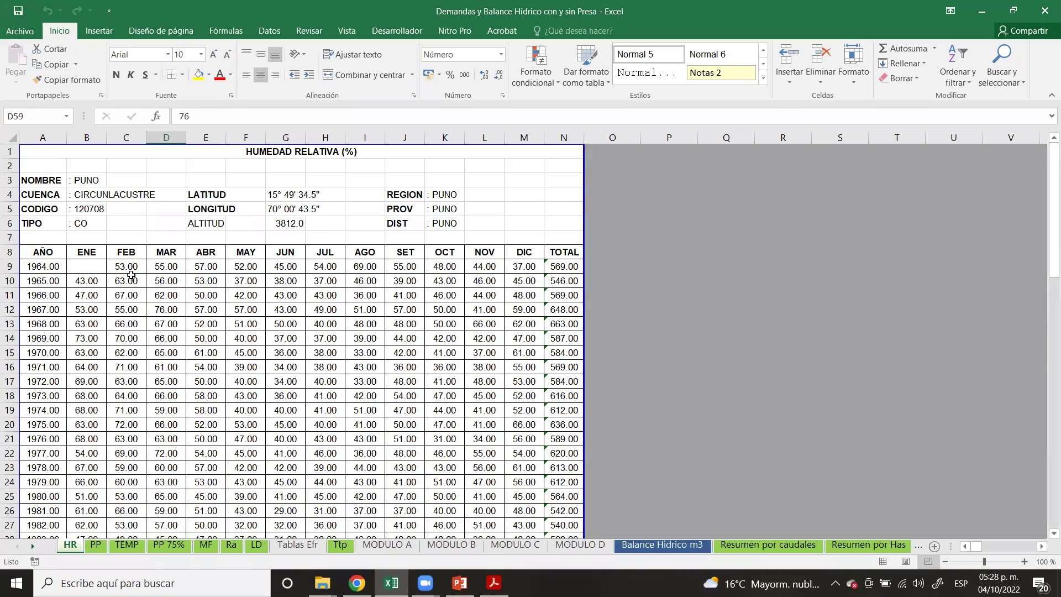
click(137, 271)
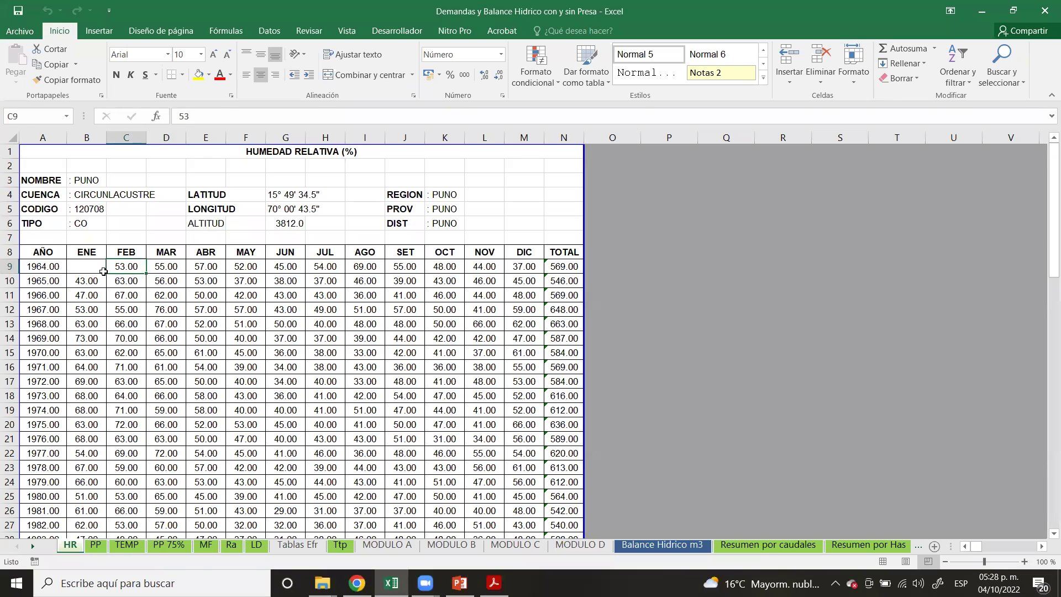
click(80, 267)
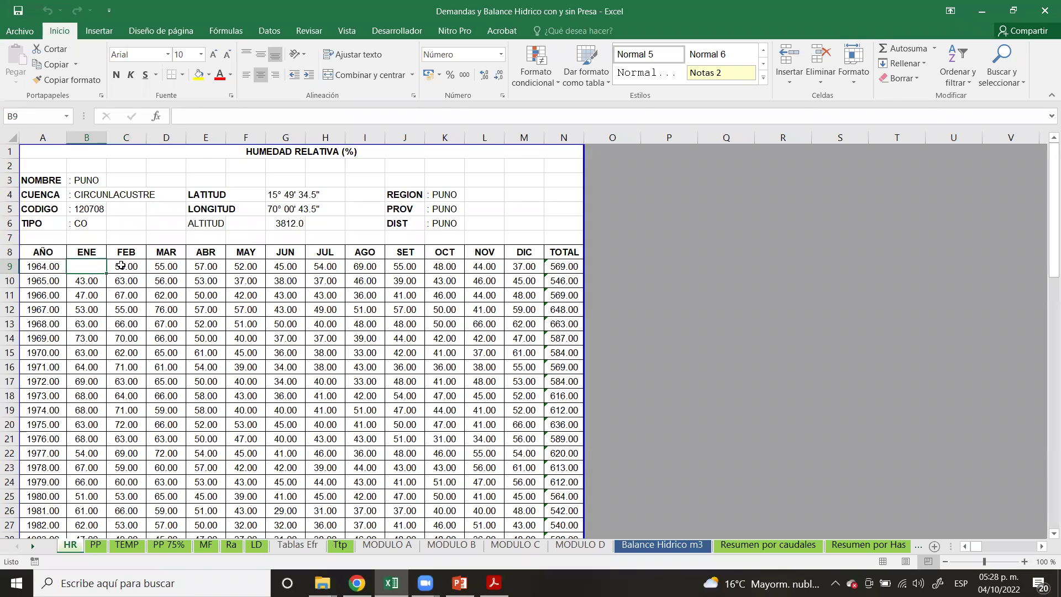
click(119, 266)
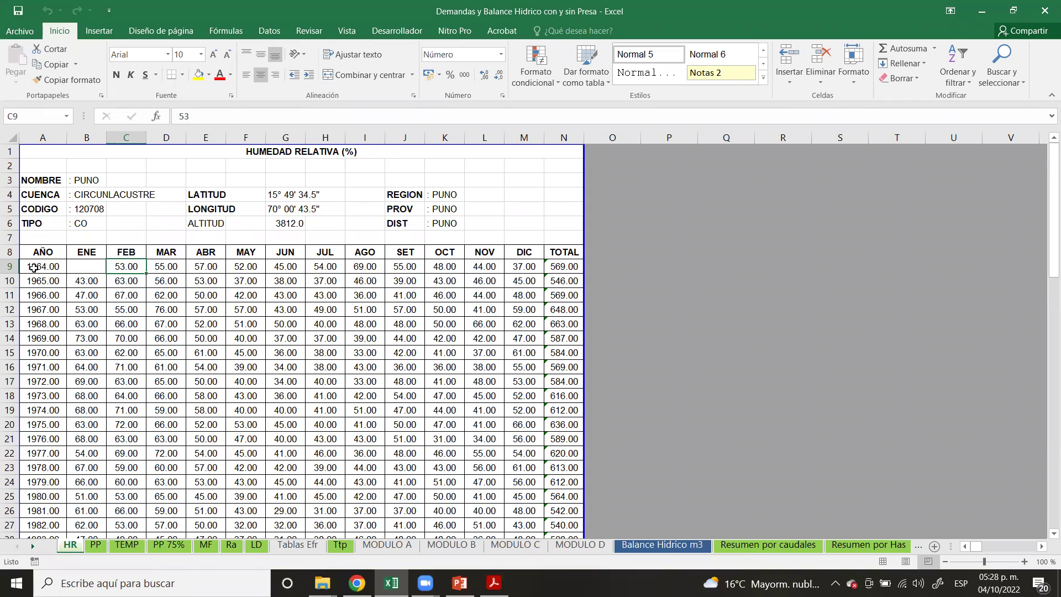
- Examine the 1964 record's monthly humidity cells from January to May and its December cell
click(148, 269)
click(90, 269)
click(130, 270)
click(170, 268)
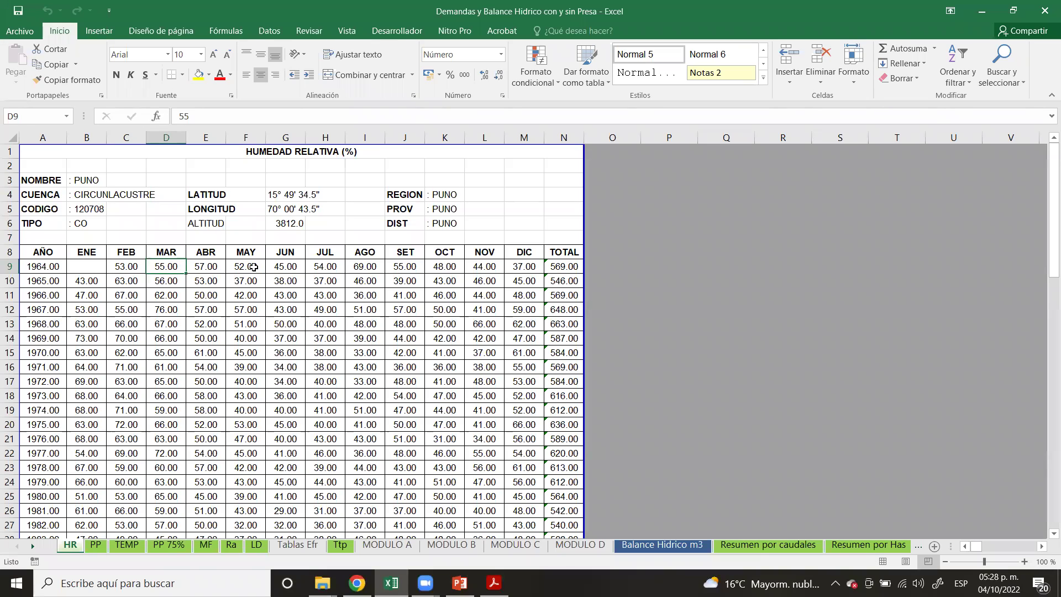
click(208, 268)
click(240, 267)
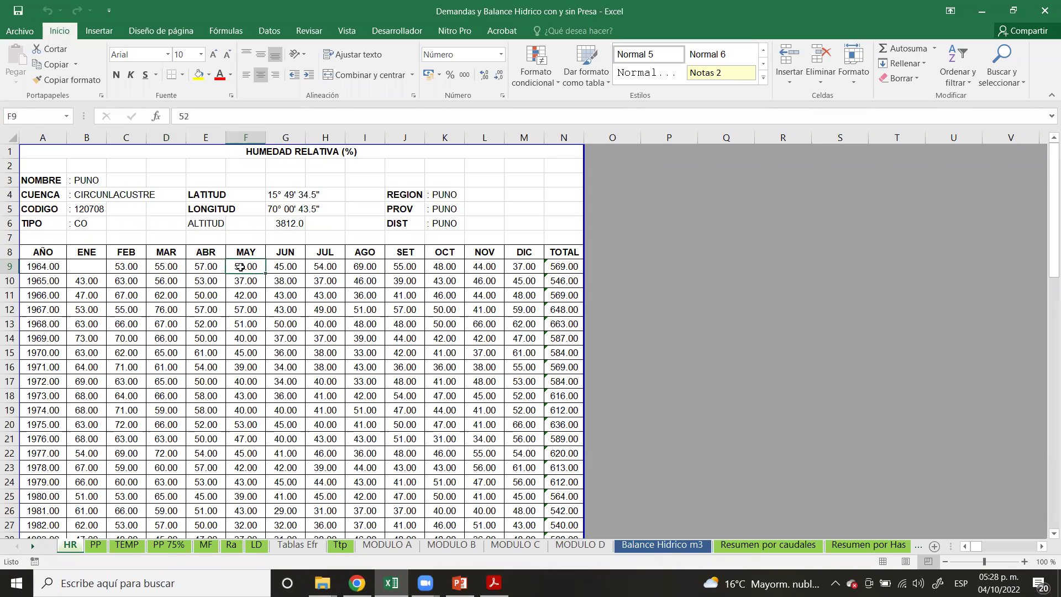
click(519, 268)
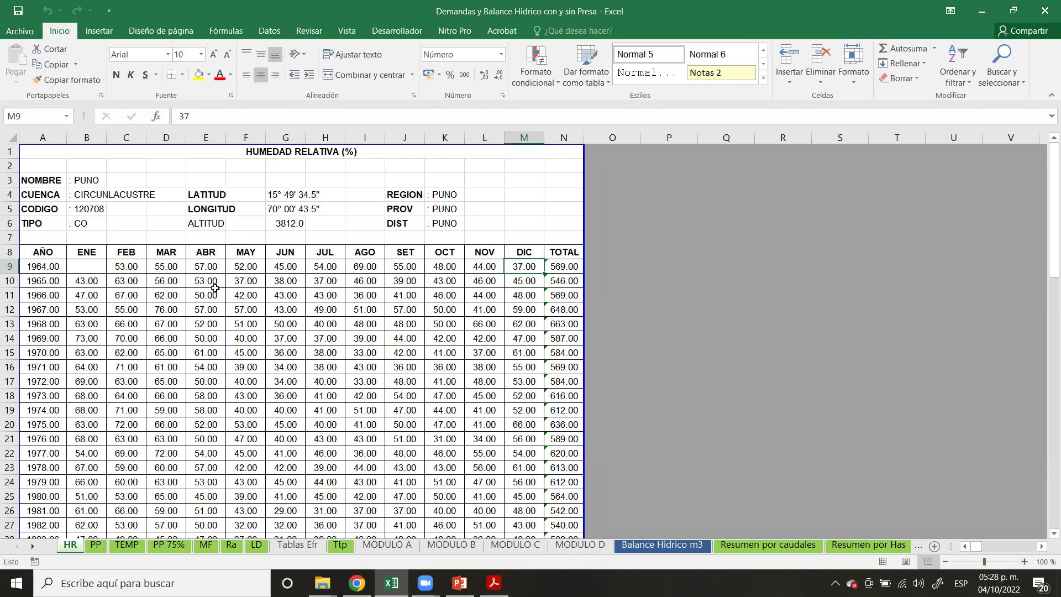
- Look through the yearly humidity records from 1964 to 2014 and the statistics rows beneath them
scroll(215, 288, down, 1)
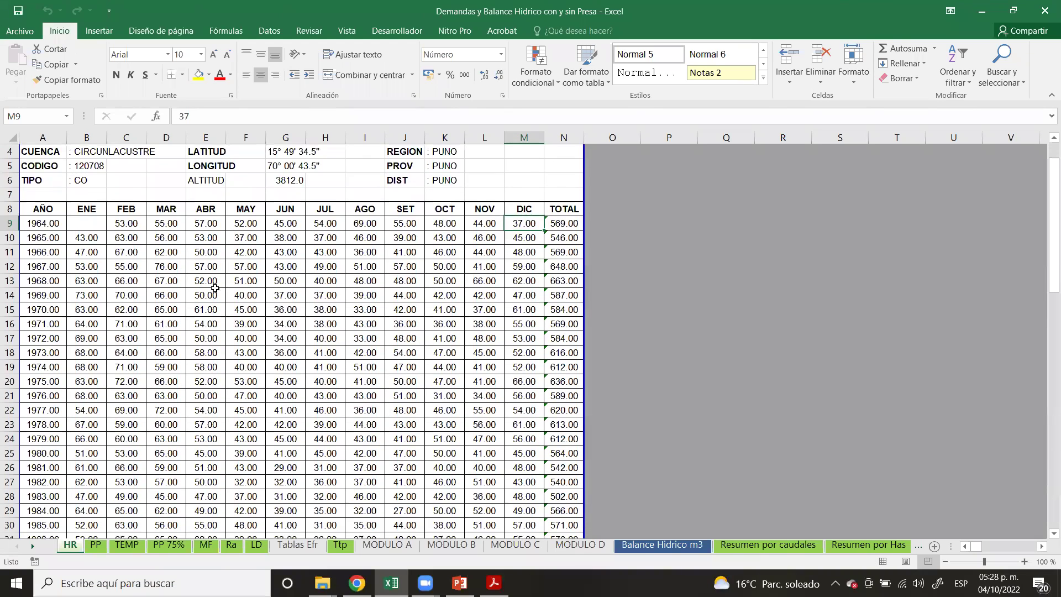
scroll(215, 288, down, 6)
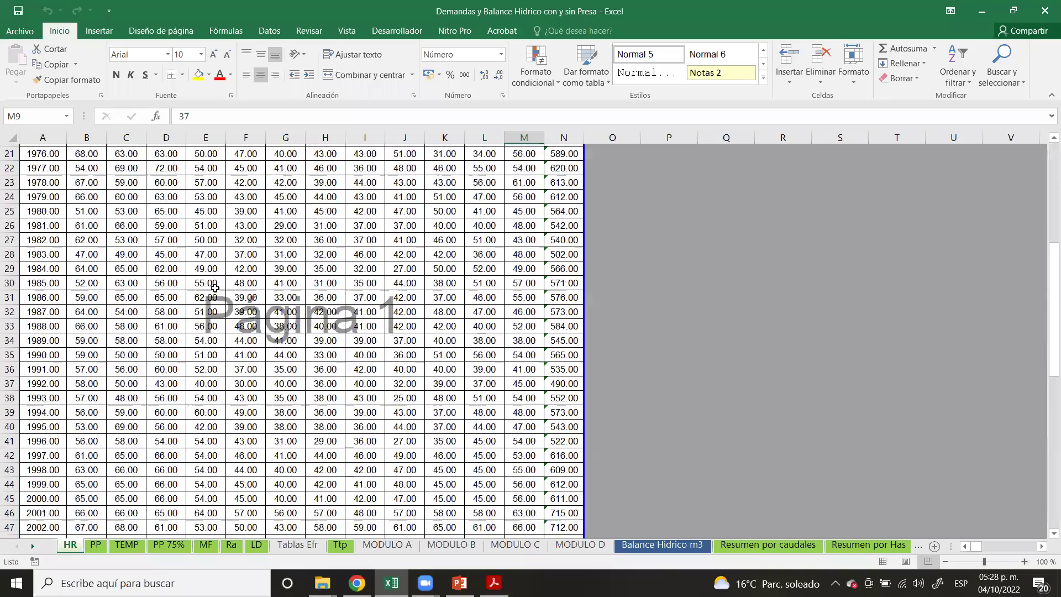
scroll(215, 288, down, 5)
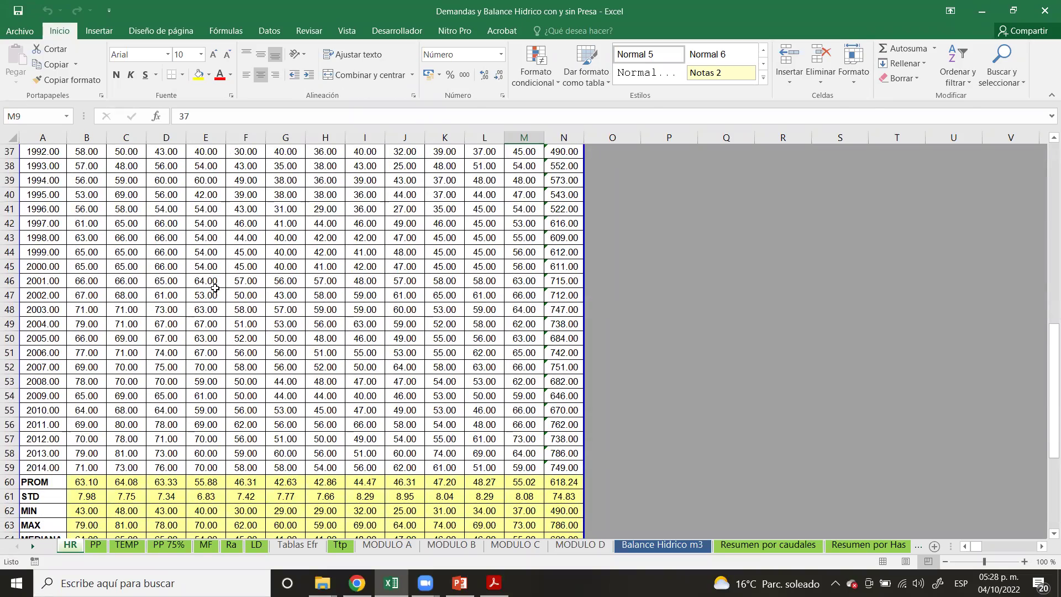
scroll(215, 288, up, 12)
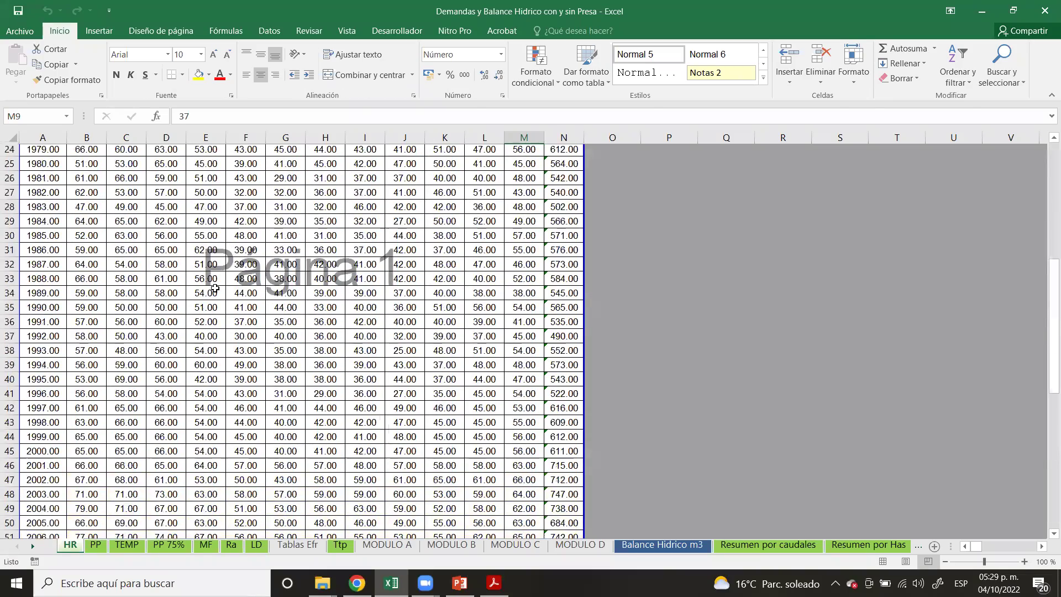
scroll(215, 288, down, 13)
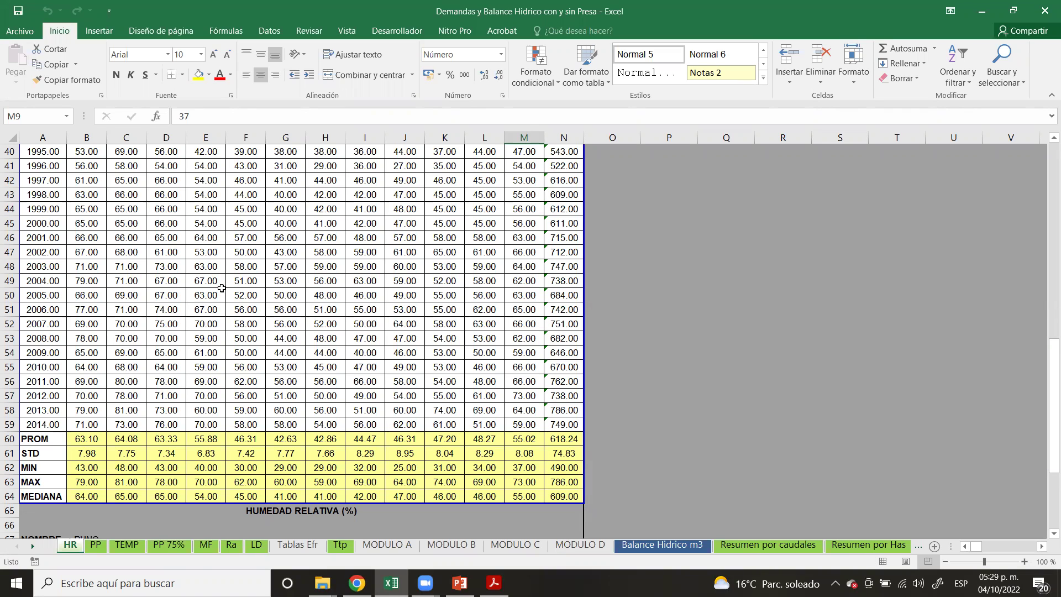
scroll(98, 308, up, 12)
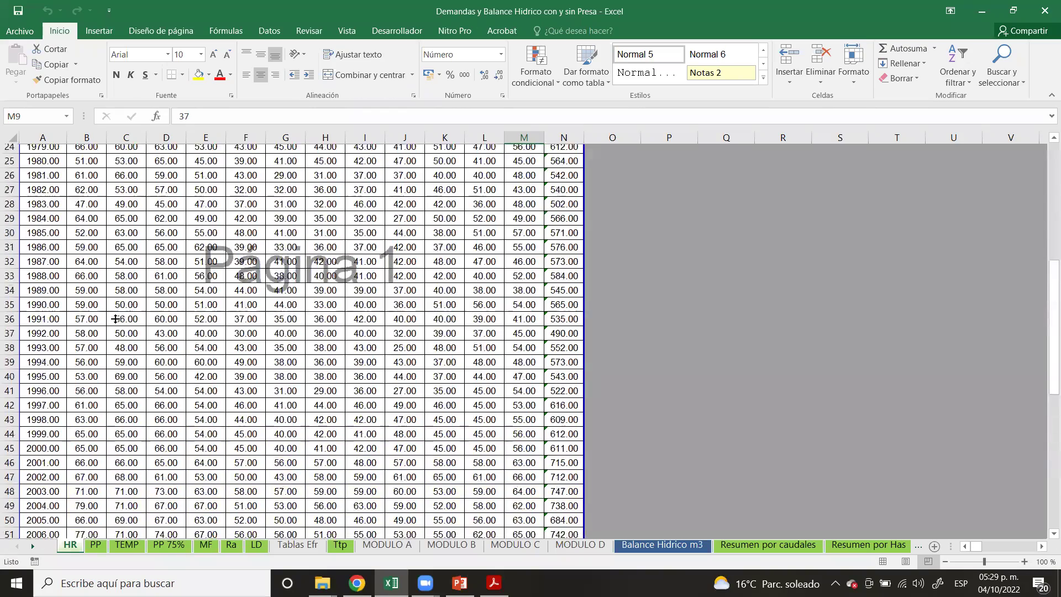
scroll(88, 310, down, 15)
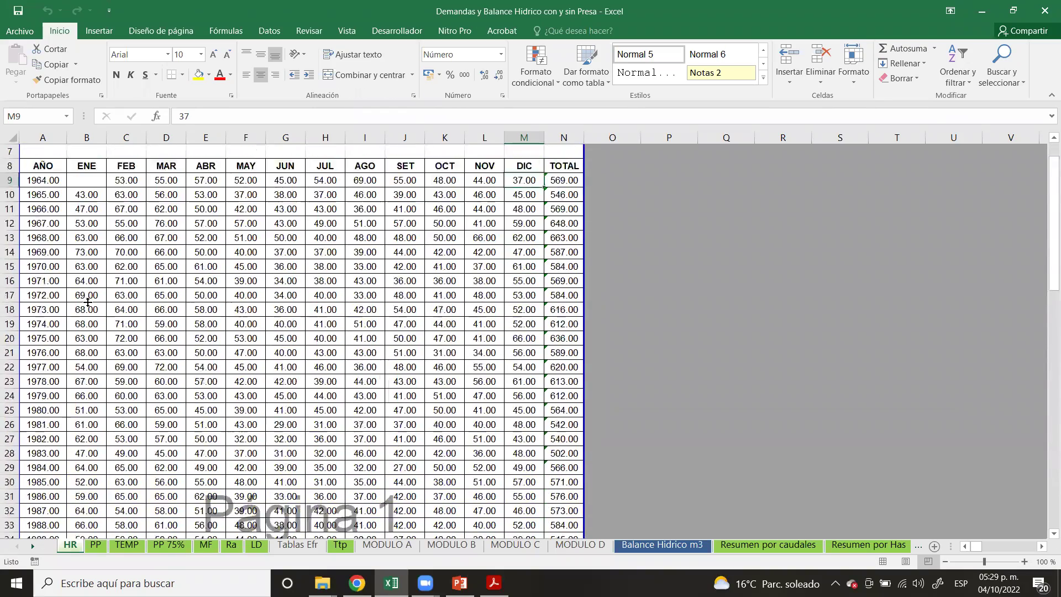
scroll(82, 319, down, 3)
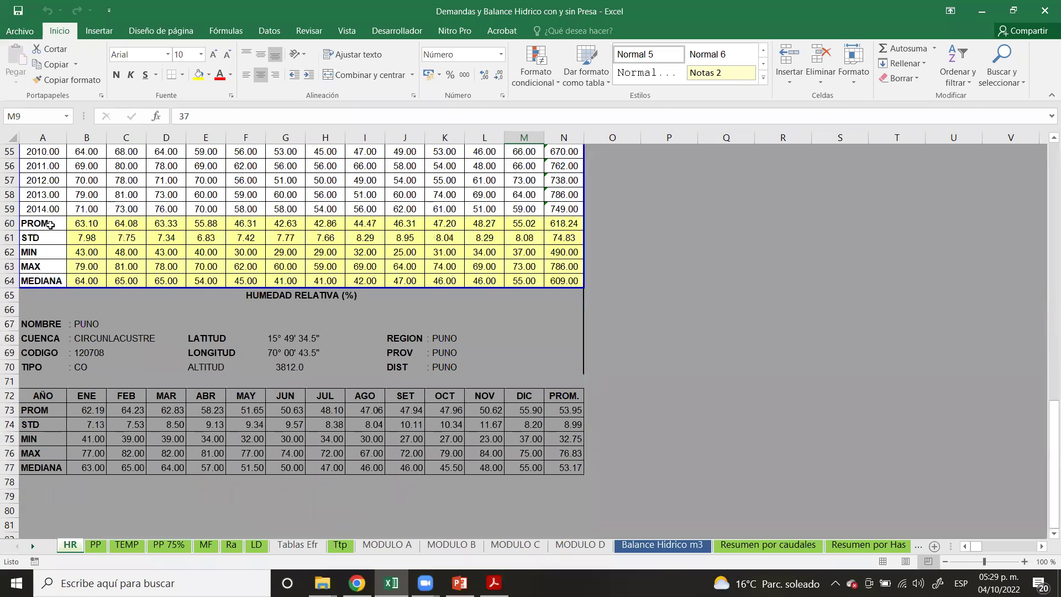
- Check the PROM row's average formulas for January and February
click(55, 223)
click(87, 222)
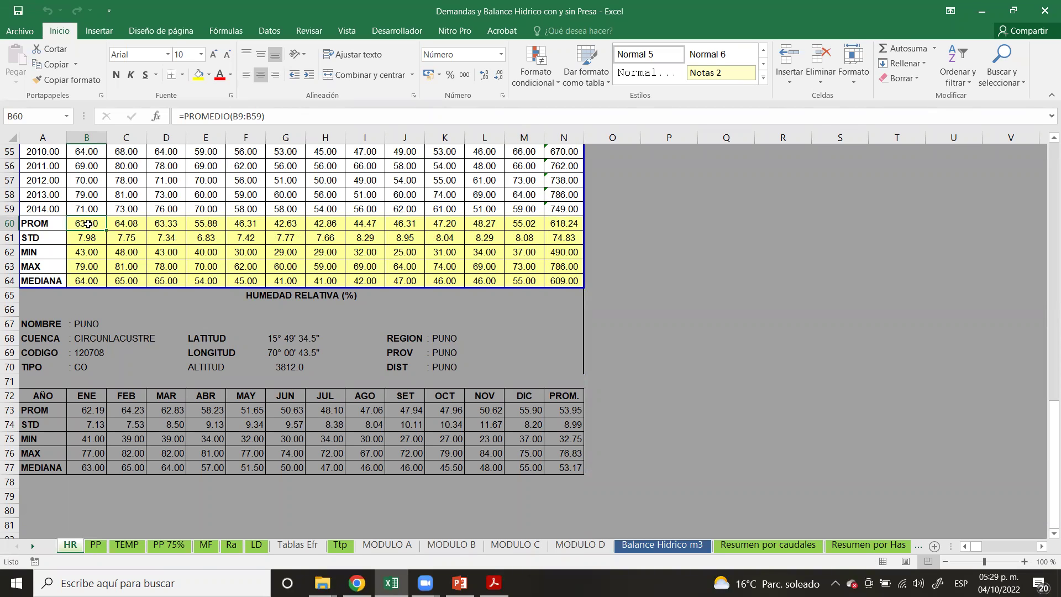
click(135, 222)
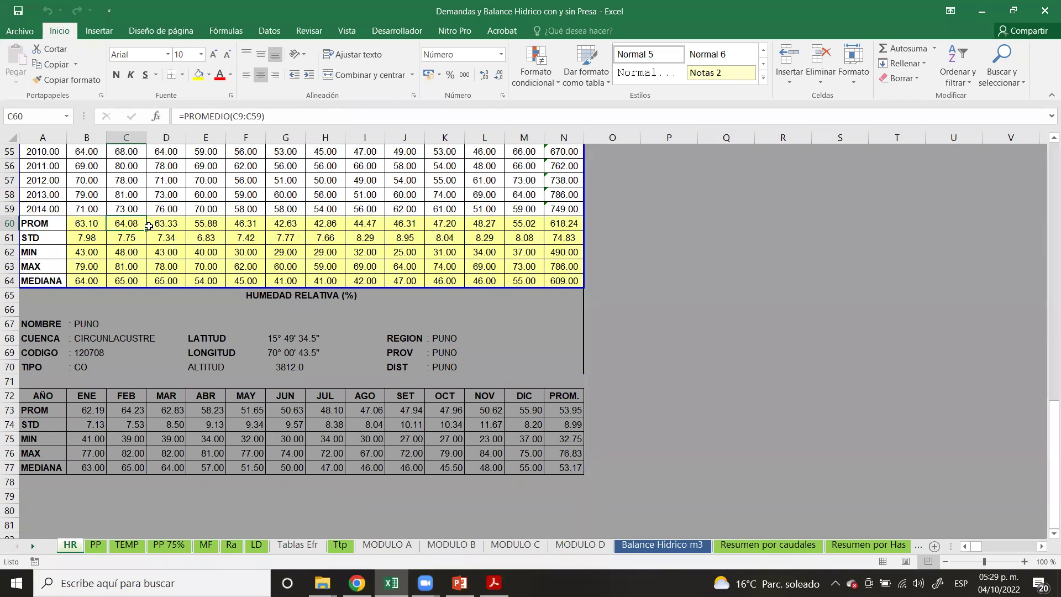
click(84, 223)
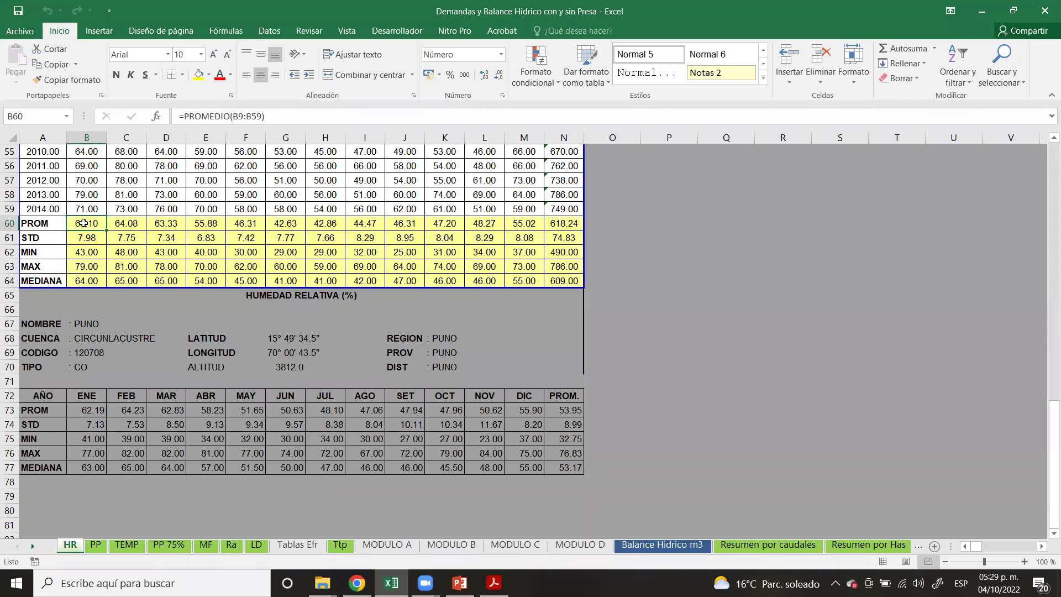
- Examine the STD row and inspect its January standard deviation formula against the January average
click(33, 238)
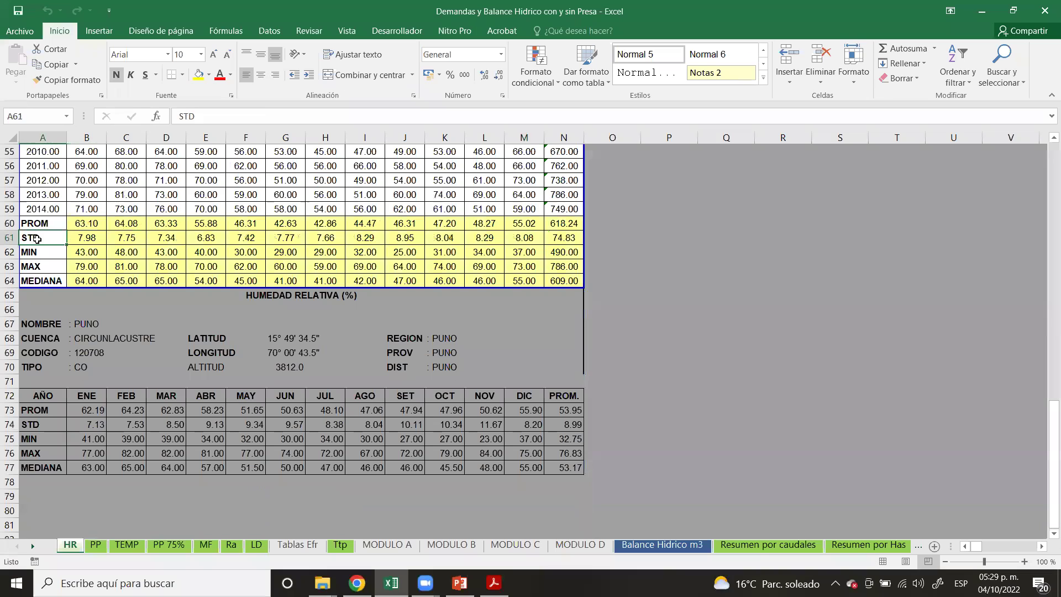
click(89, 226)
click(86, 237)
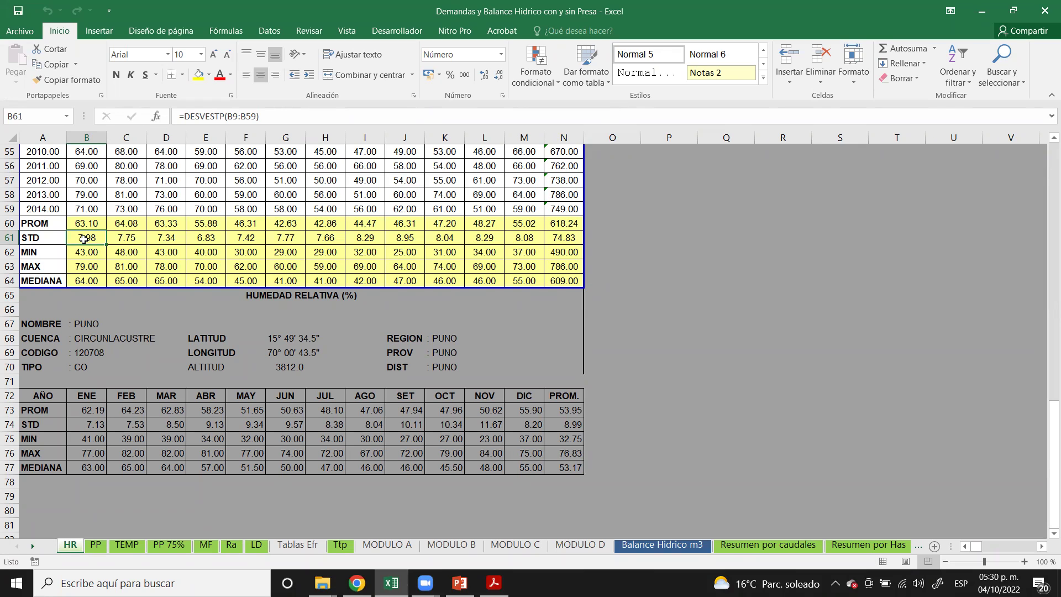
- Review the January humidity values cell by cell from 2014 back to 1993, returning down to the January STD cell
click(81, 208)
click(91, 196)
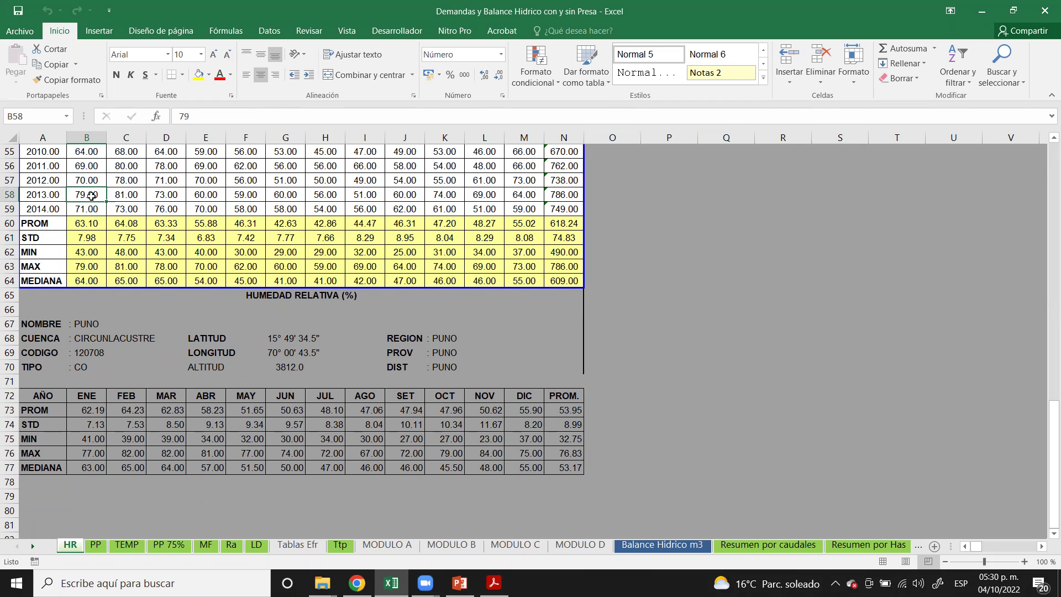
click(81, 209)
key(Up)
key(Up)
key(Up)
key(Up)
key(Up)
key(Up)
key(Up)
key(Up)
key(Up)
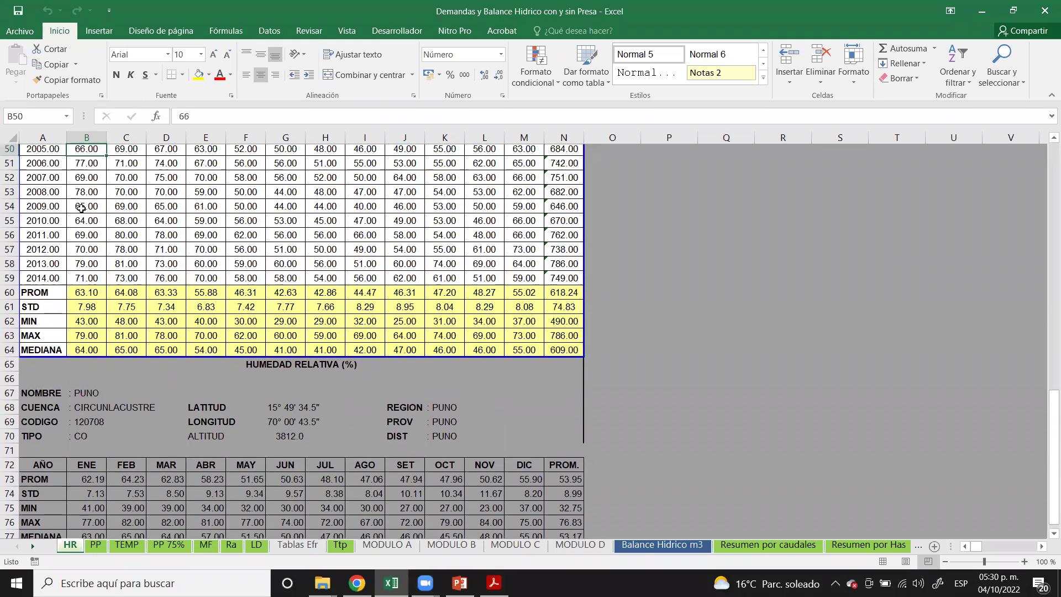
key(Up)
key(Up)
key(Up)
key(Up)
key(Up)
key(Up)
key(Up)
key(Up)
key(Up)
key(Up)
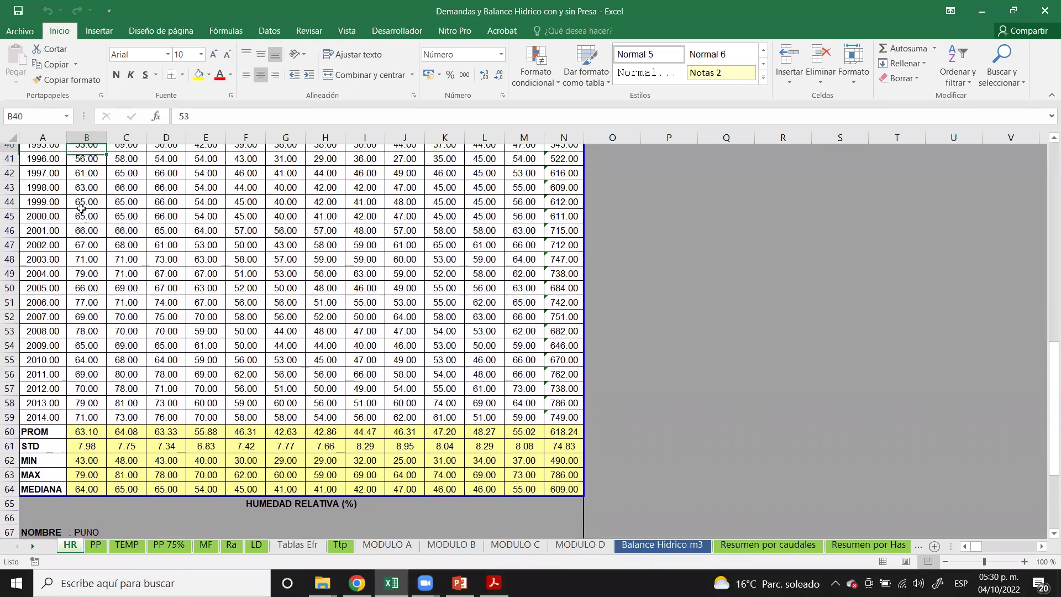
key(Up)
key(Up)
key(Down)
key(Down)
key(Down)
key(Down)
key(Down)
key(Down)
key(Down)
key(Down)
key(Down)
key(Down)
key(Down)
key(Down)
key(Down)
key(Down)
key(Down)
key(Down)
key(Down)
key(Down)
key(Down)
key(Down)
key(Down)
key(Down)
key(Down)
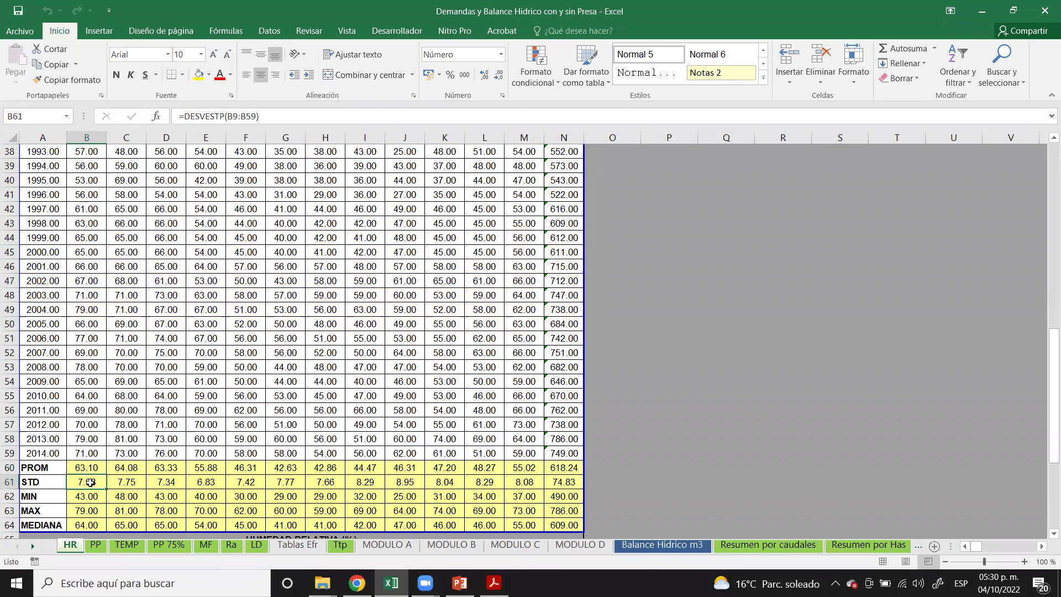
- Compare the STD row's formulas across the months from February to August, returning to the January formula
click(132, 488)
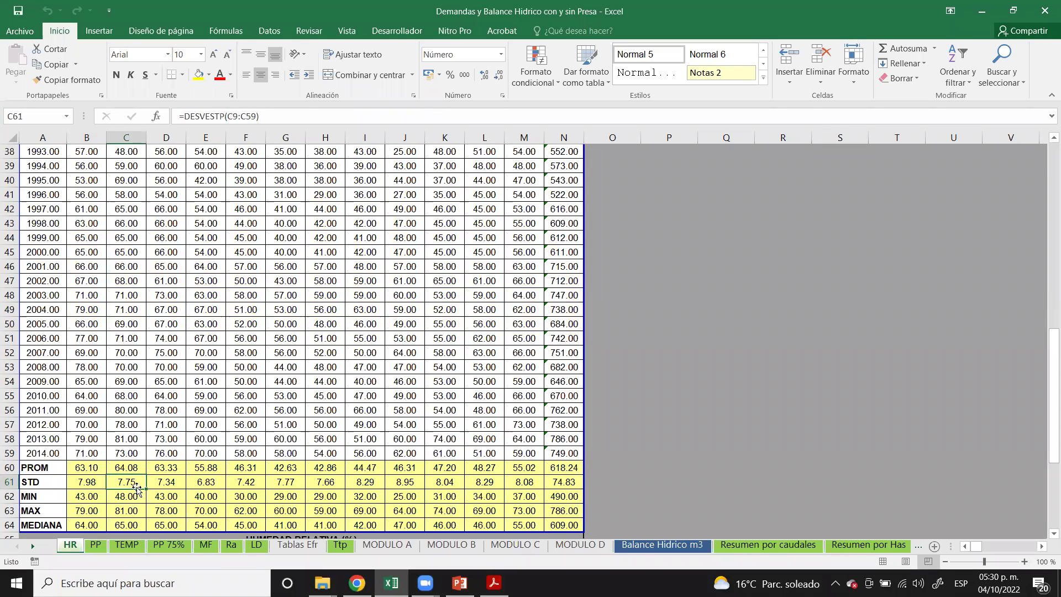
click(172, 485)
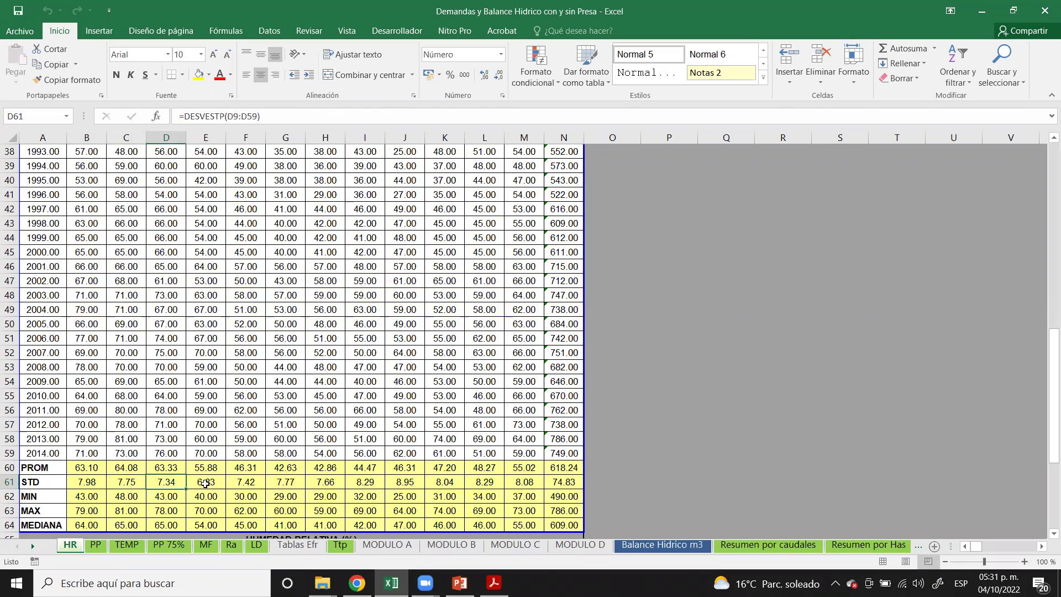
click(222, 484)
click(247, 485)
click(324, 488)
click(368, 488)
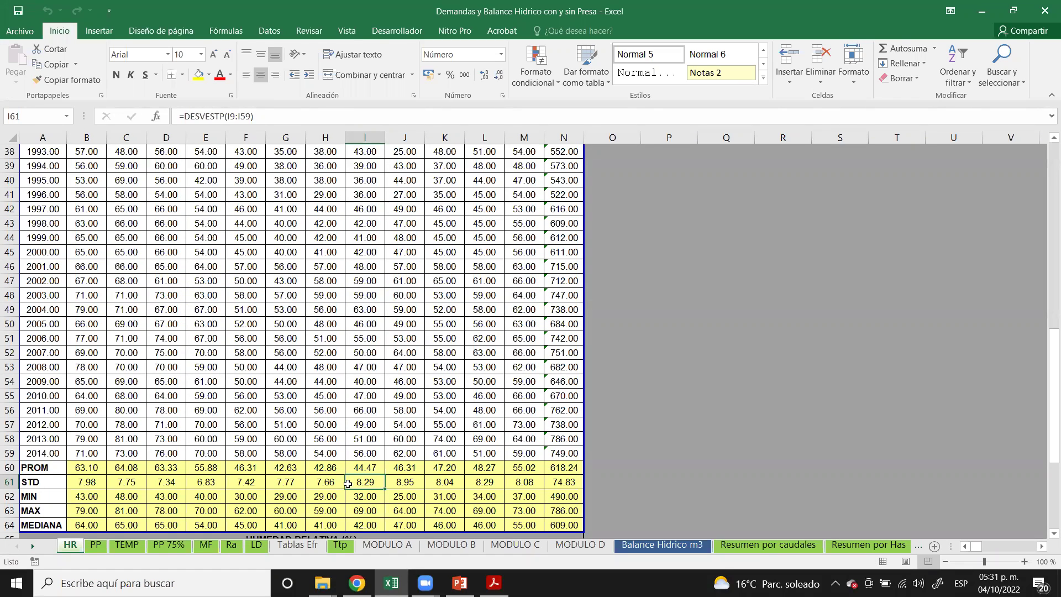
click(78, 484)
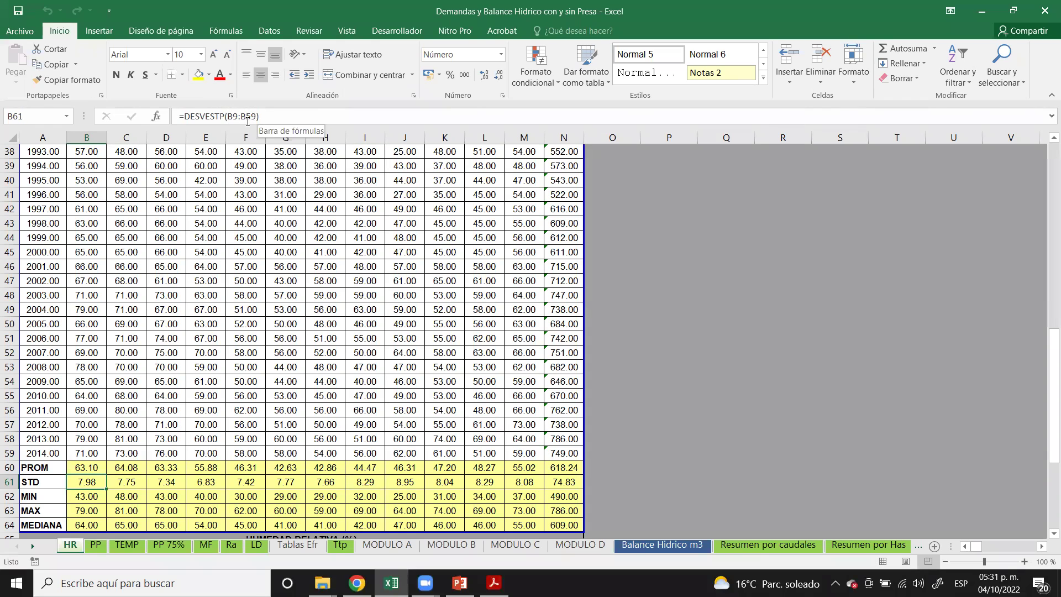
- Check January's average formula in the PROM row and its minimum formula in the MIN row
click(80, 466)
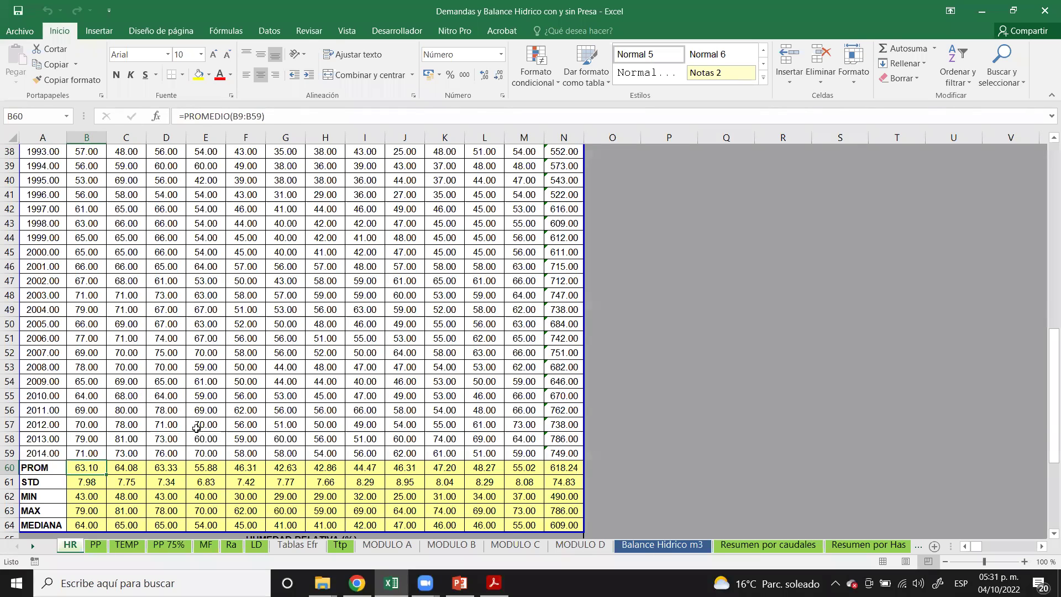
scroll(138, 434, down, 1)
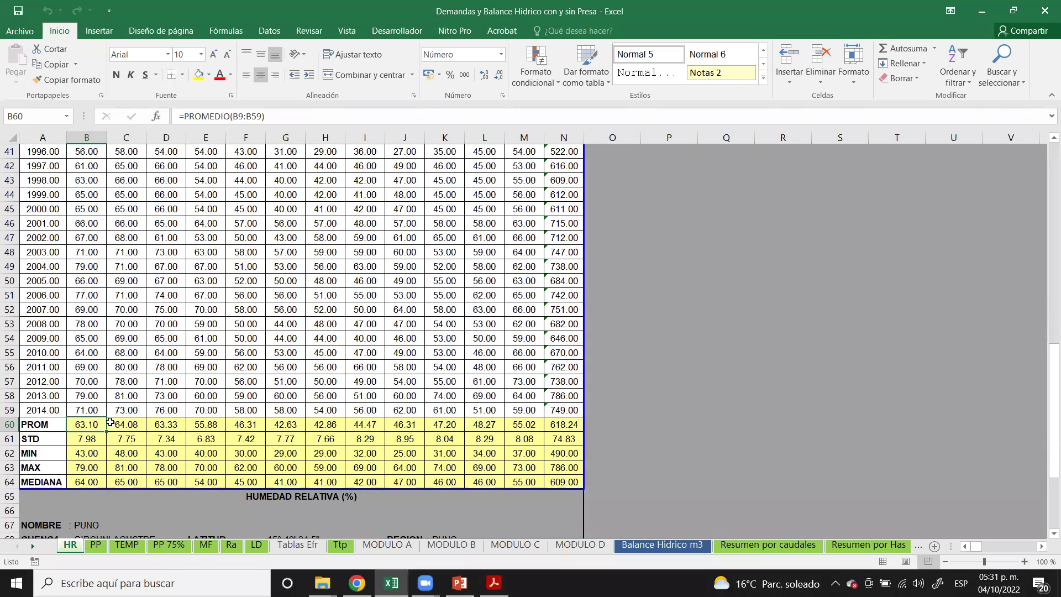
click(76, 455)
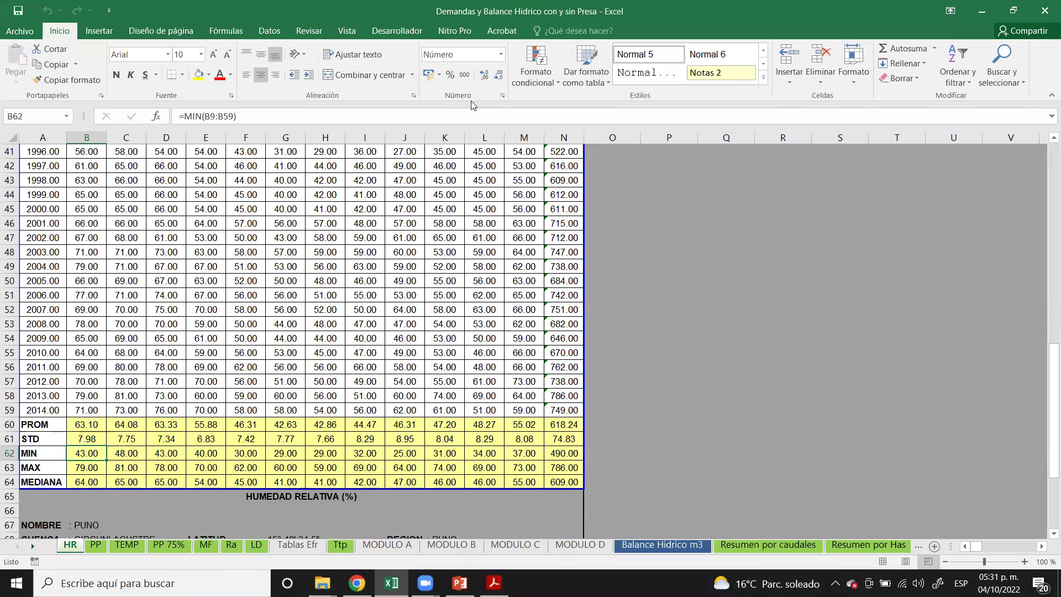
click(494, 105)
- Inspect January's MAX and MEDIANA formulas, highlighting the function name in the median formula
click(44, 468)
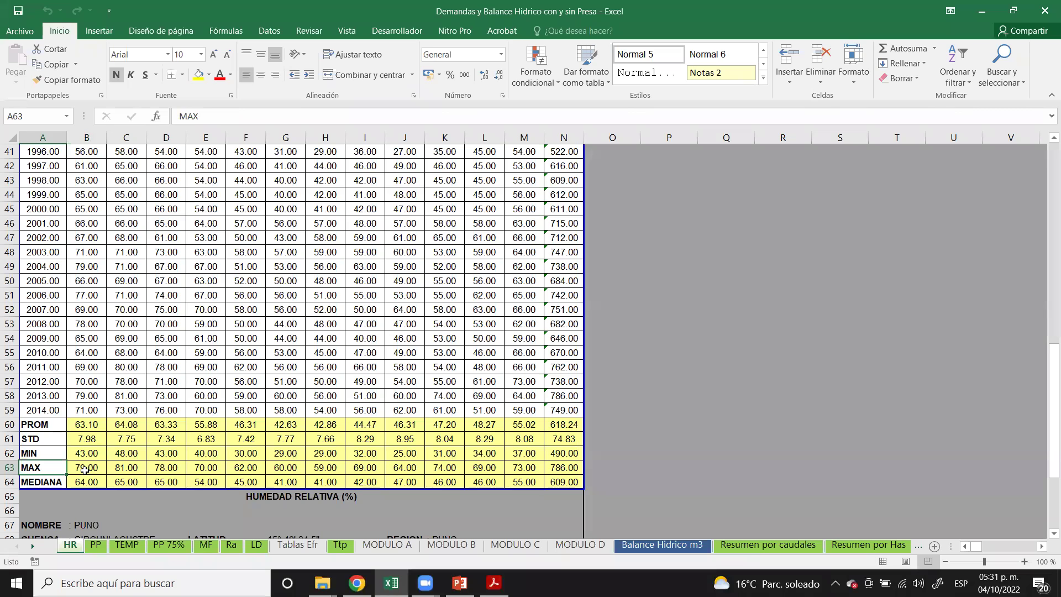
click(86, 469)
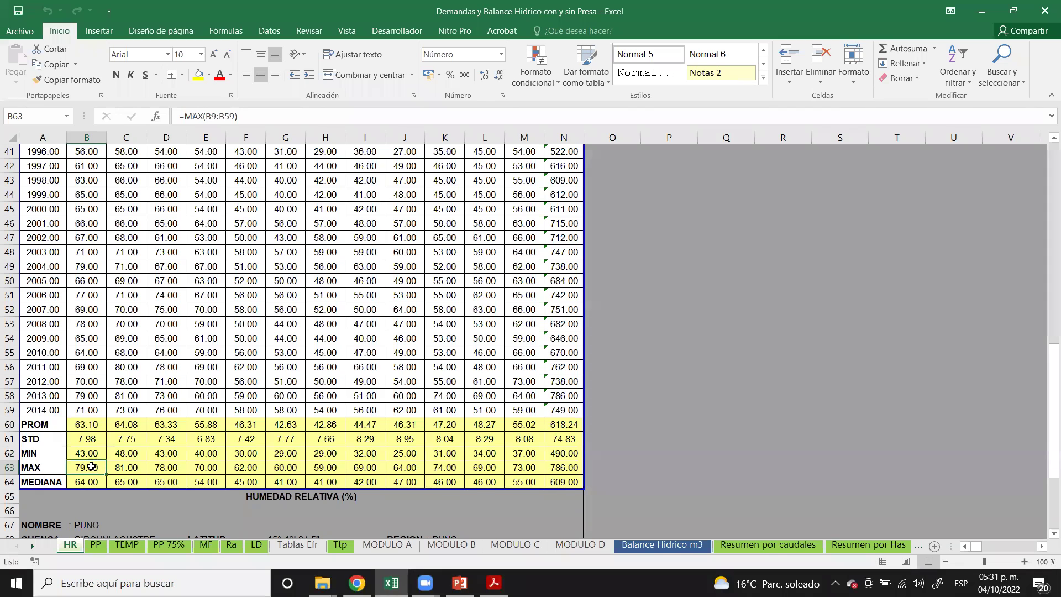
click(89, 483)
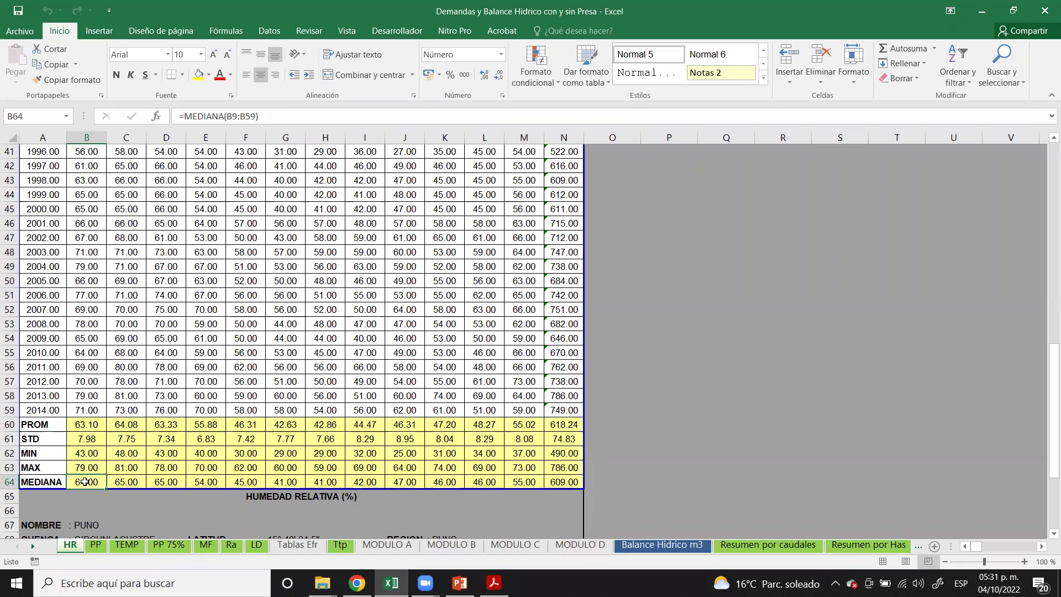
click(185, 117)
drag(186, 117, 221, 117)
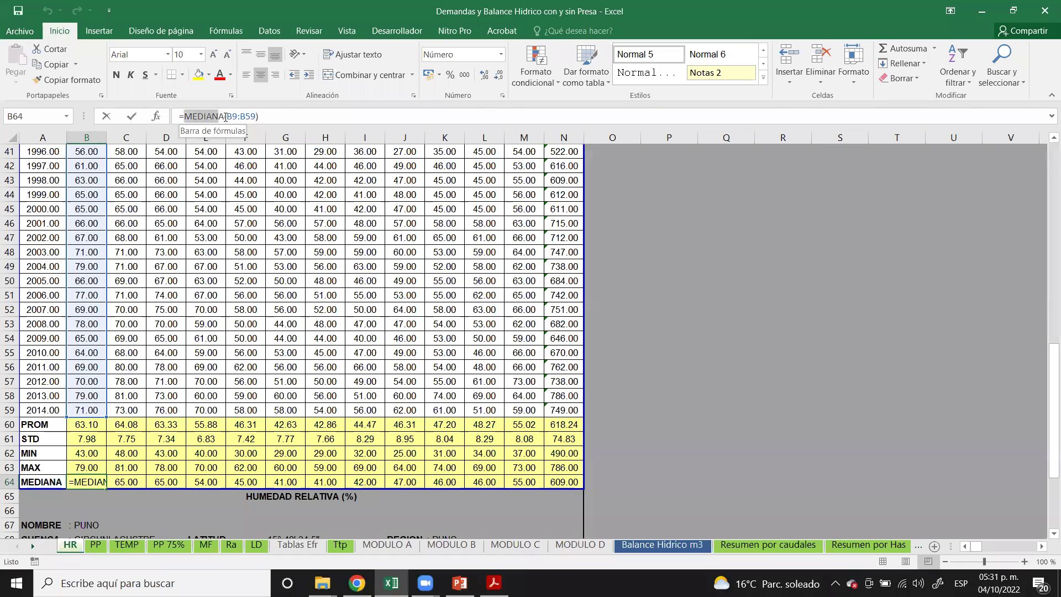
click(283, 117)
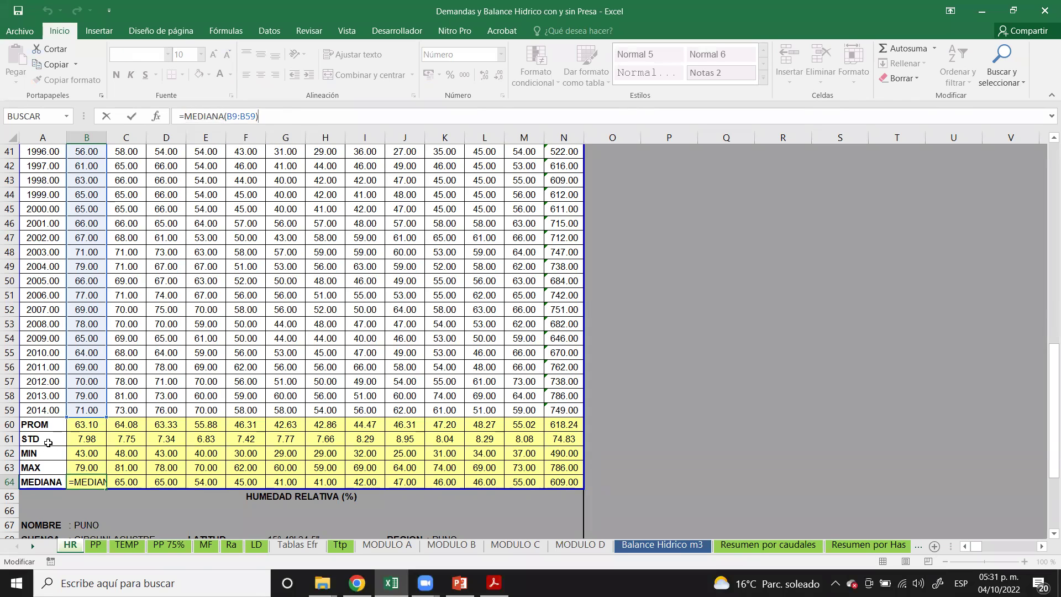
- Copy the function name DESVESTP from January's standard deviation formula in the STD row
click(76, 439)
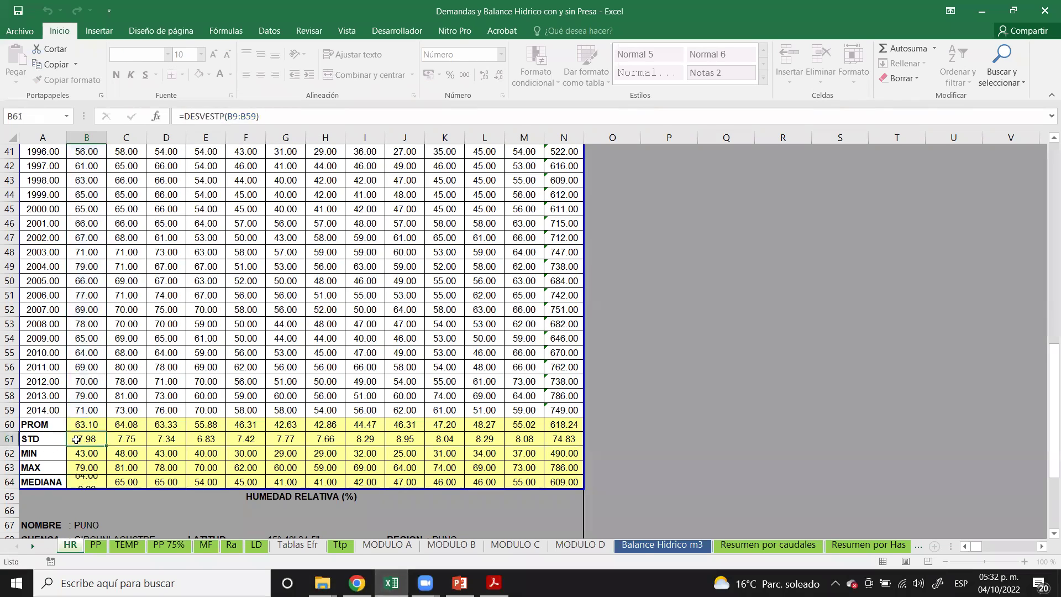
drag(184, 116, 225, 116)
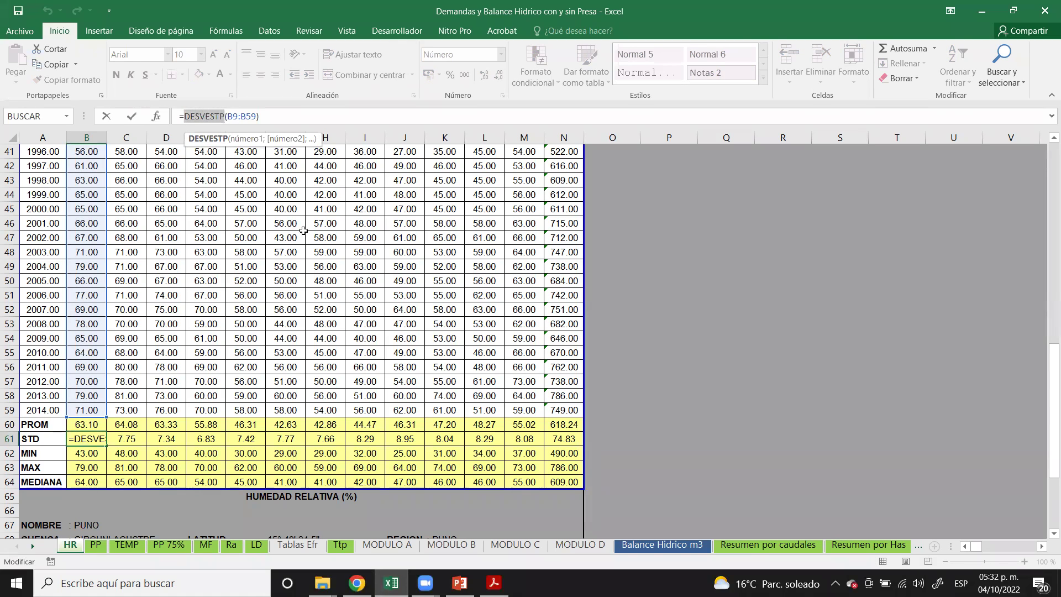
key(ctrl+c)
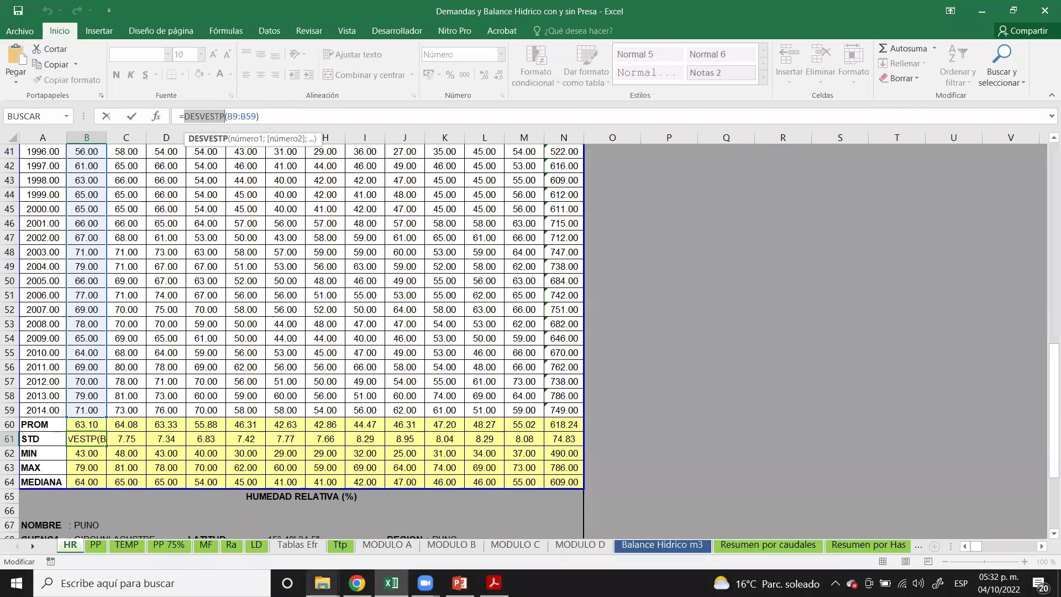
- Switch to Chrome and search Google Images for the copied function name DESVESTP
key(alt+Tab)
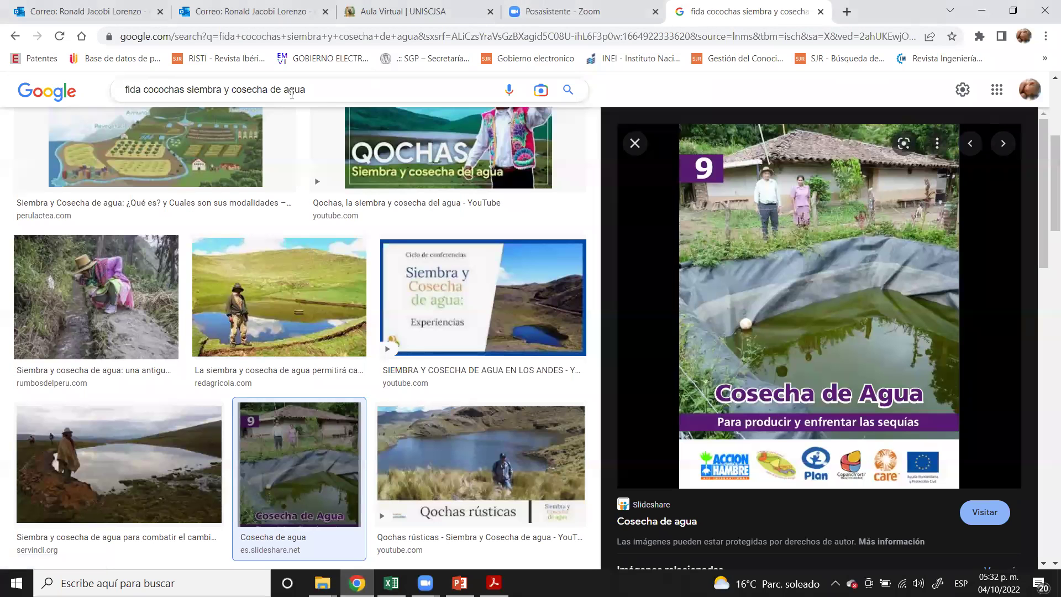
drag(301, 93, 122, 95)
key(ctrl+v)
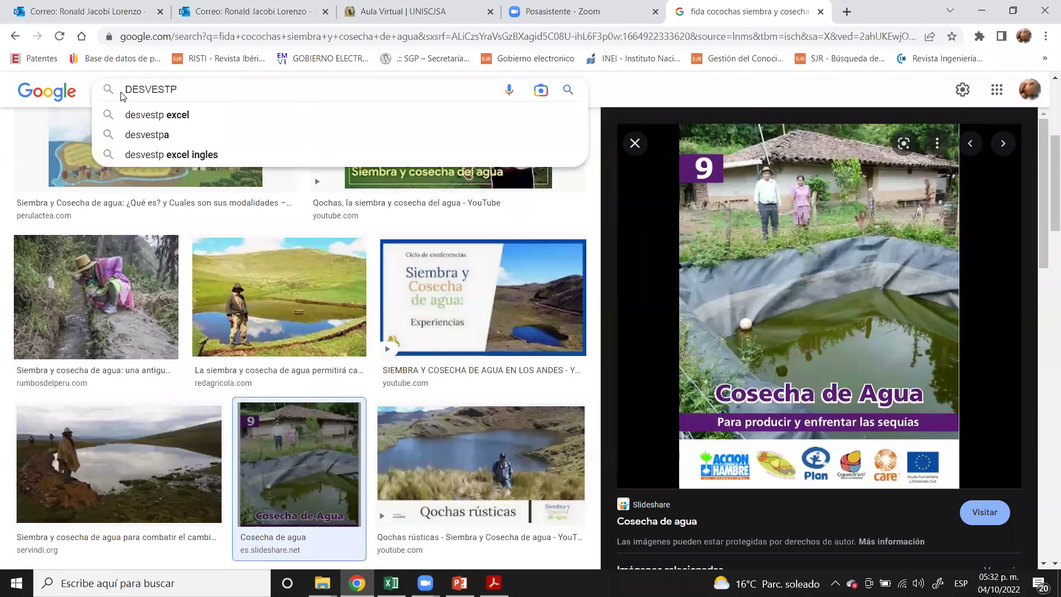
key(Return)
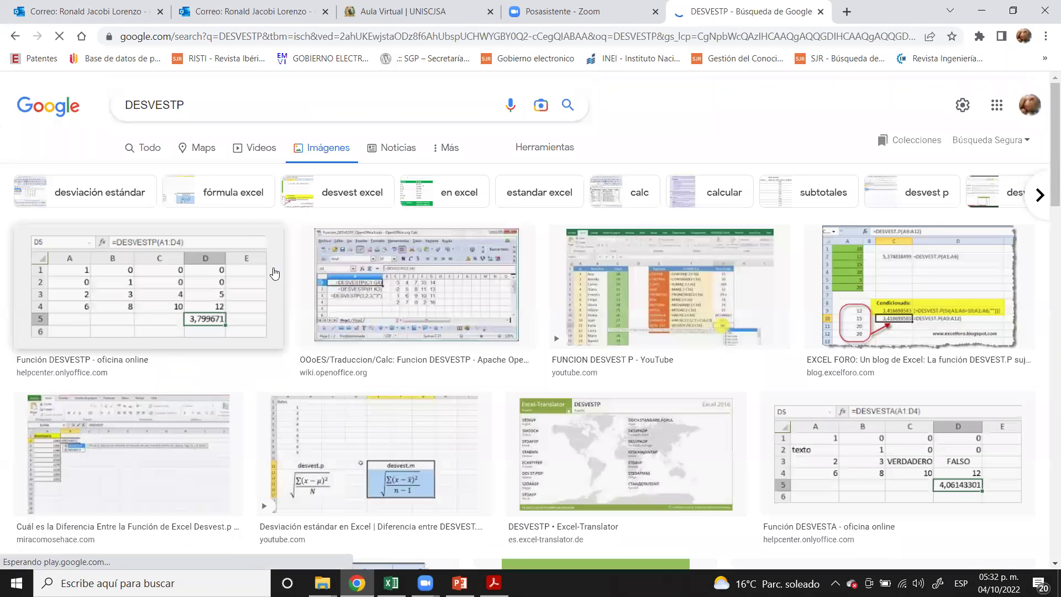
- Extend the search to "DESVESTP que hace" and read through the web results that explain the function
click(282, 115)
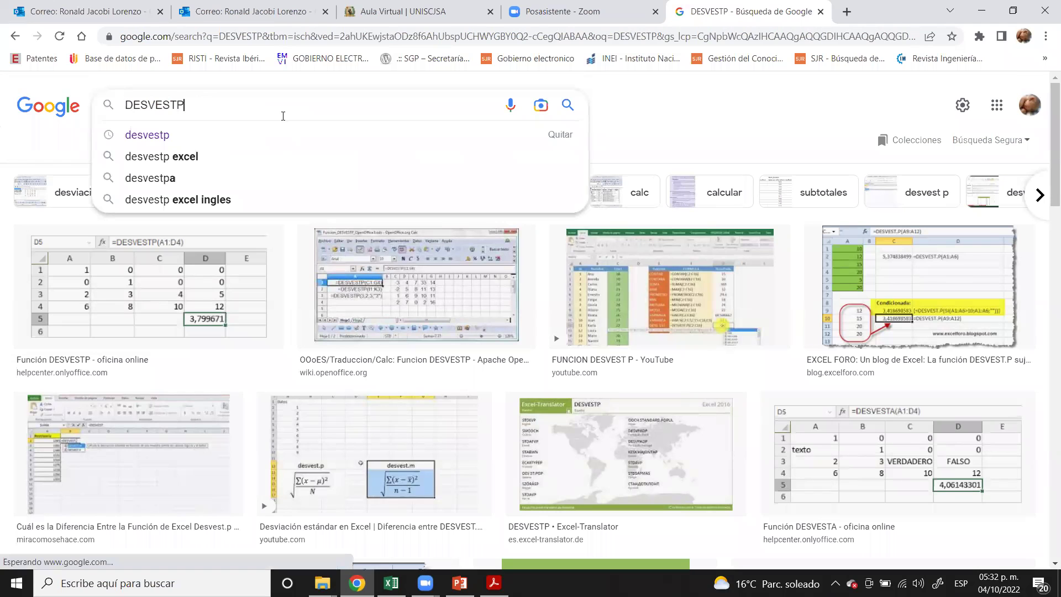
text(que hace)
key(Return)
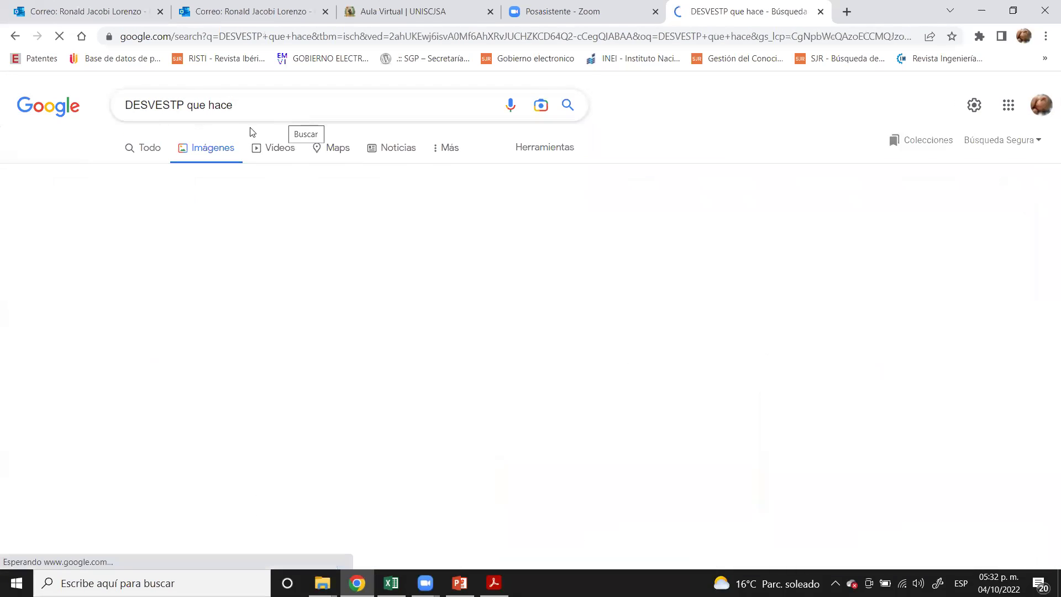
click(145, 148)
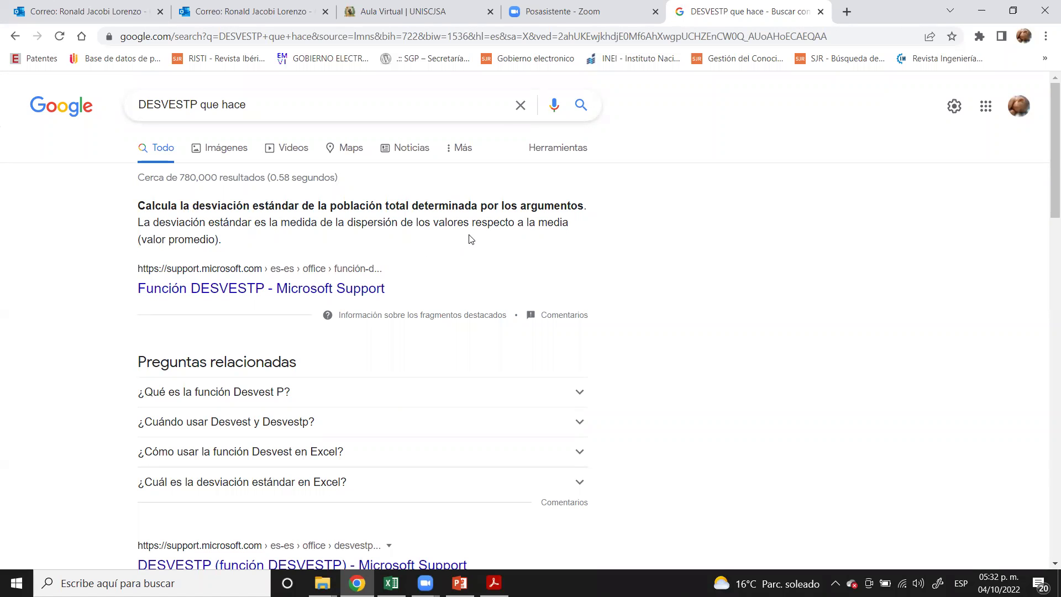
scroll(471, 239, down, 1)
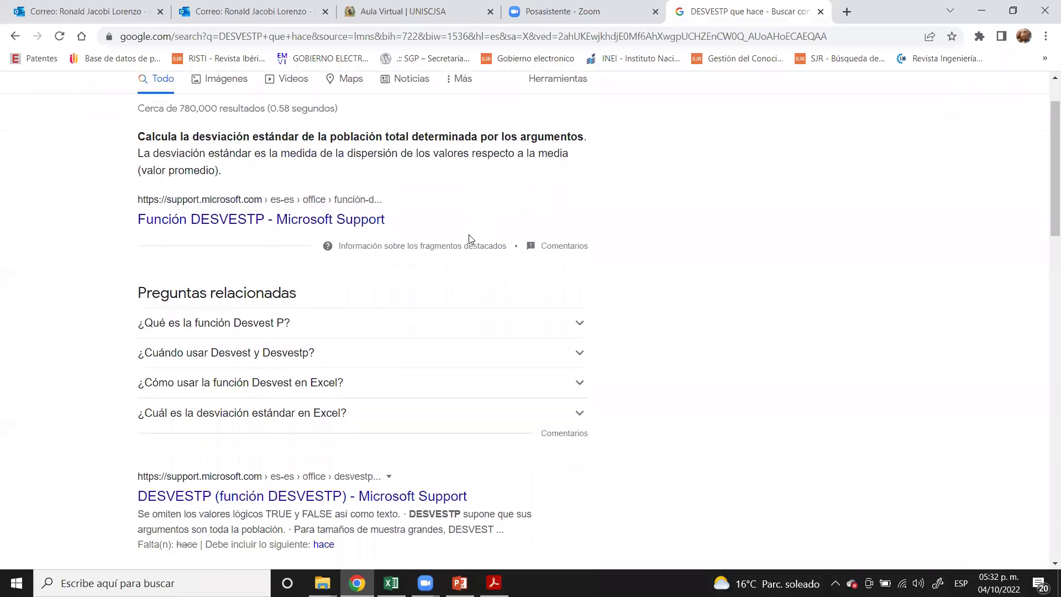
scroll(471, 239, down, 1)
scroll(471, 239, down, 1)
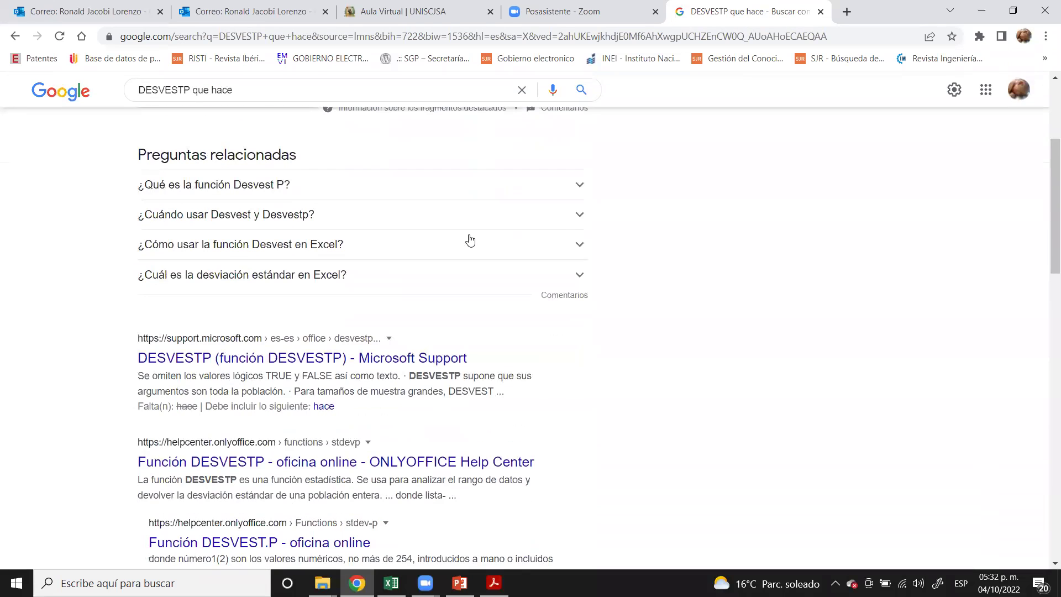
scroll(471, 239, down, 1)
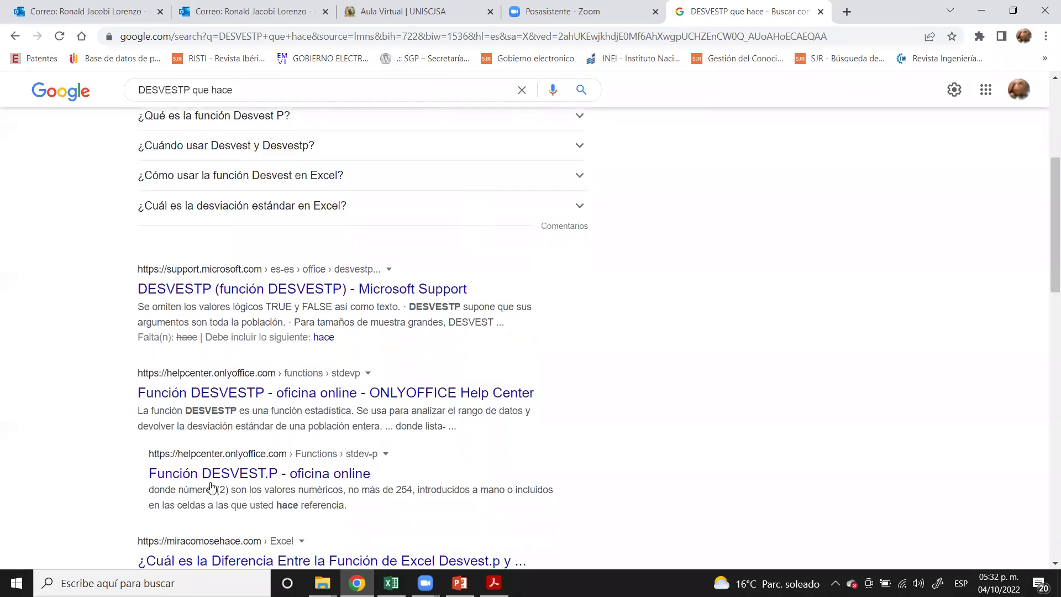
- Switch back to Excel, cancel the open edit of January's STD formula and view the lower relative humidity summary table
click(391, 583)
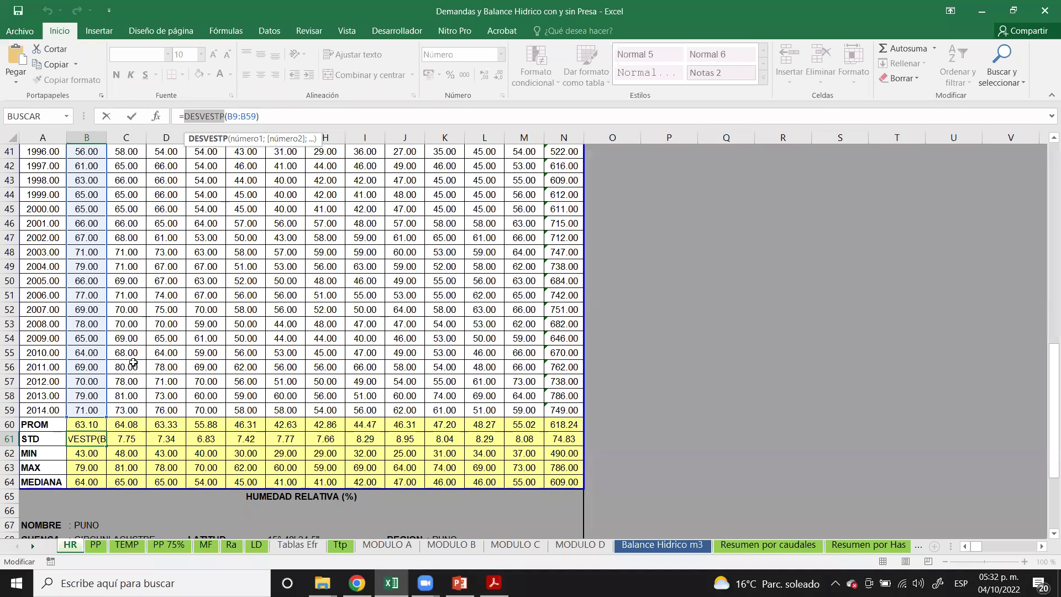
click(721, 321)
click(638, 272)
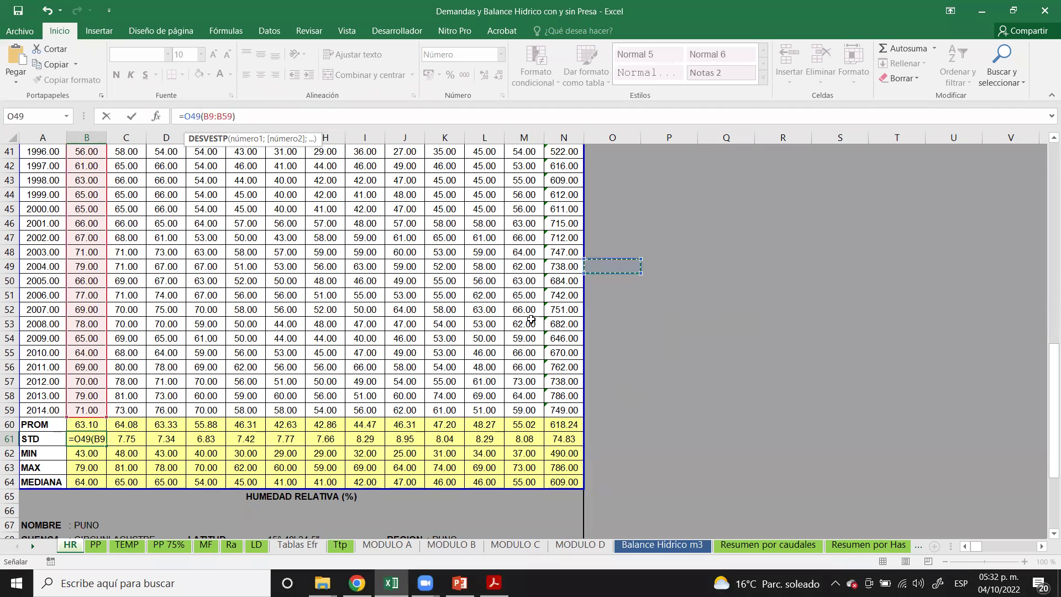
click(627, 340)
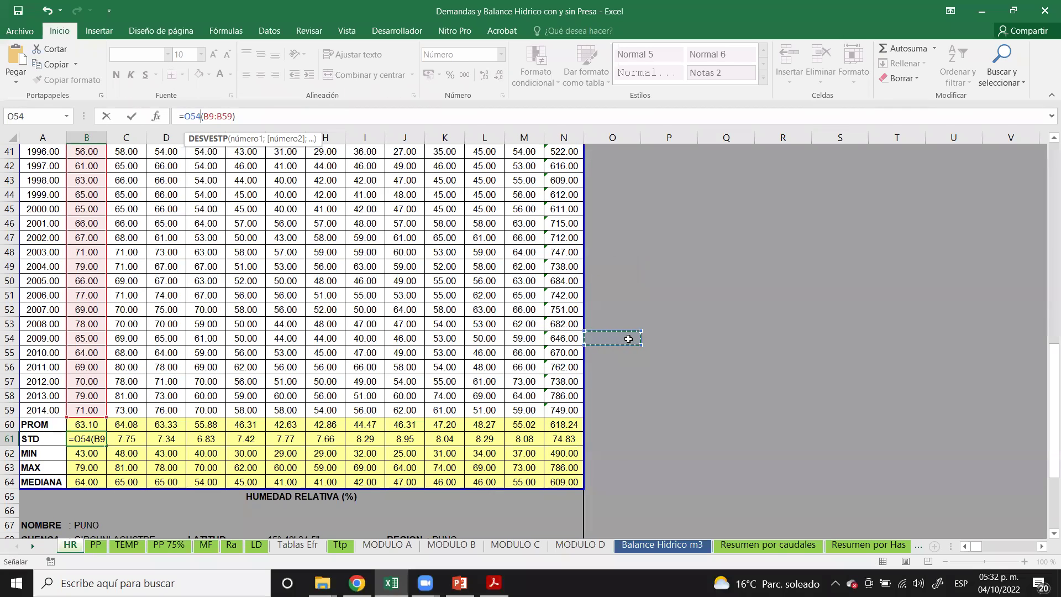
key(Escape)
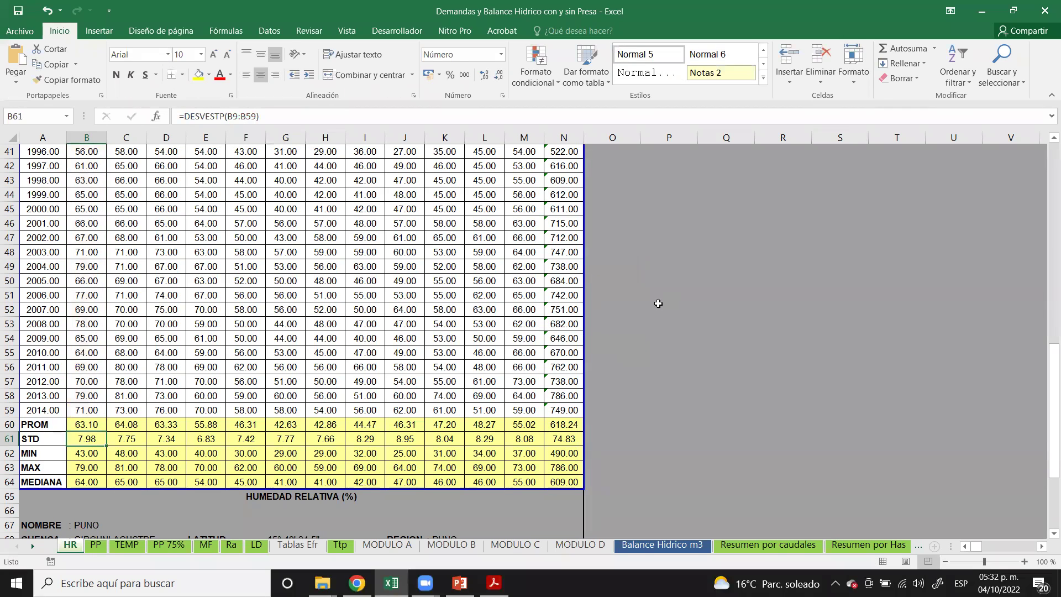
scroll(364, 291, up, 1)
scroll(364, 288, up, 4)
scroll(367, 287, down, 2)
scroll(366, 286, down, 8)
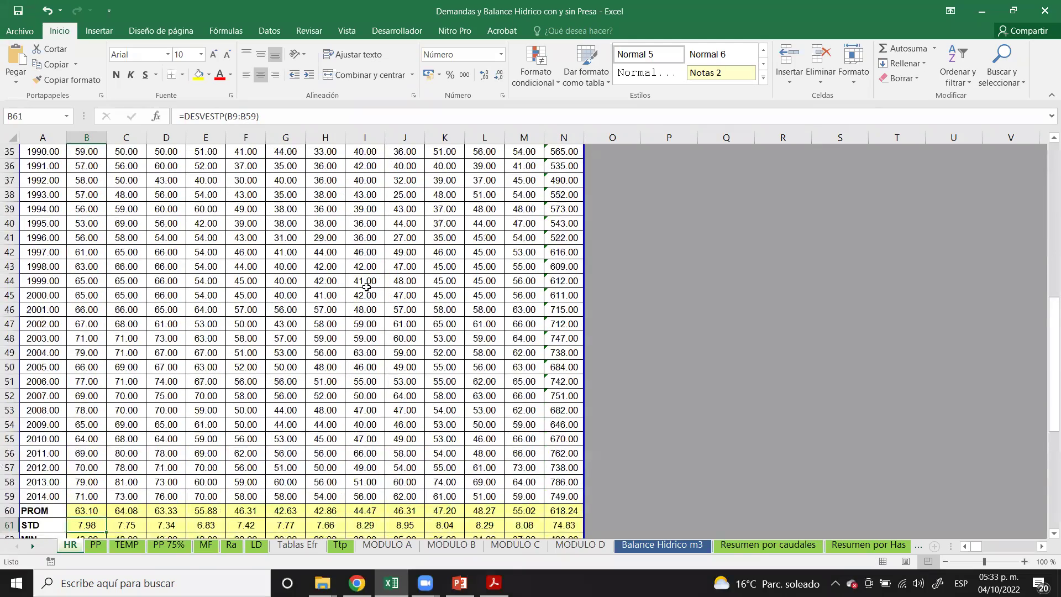
scroll(367, 286, down, 2)
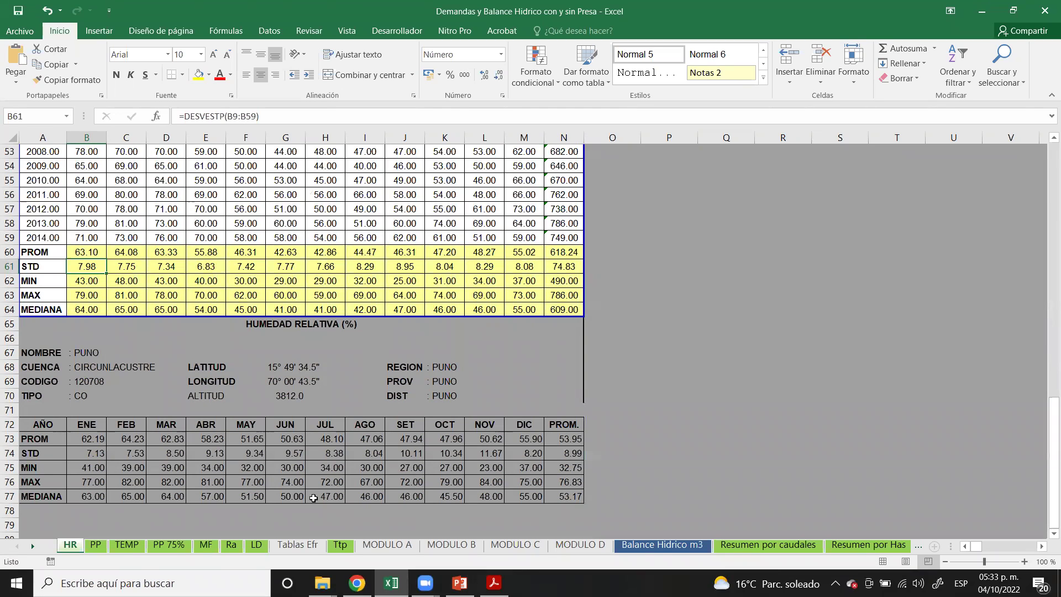
mouse_move(357, 583)
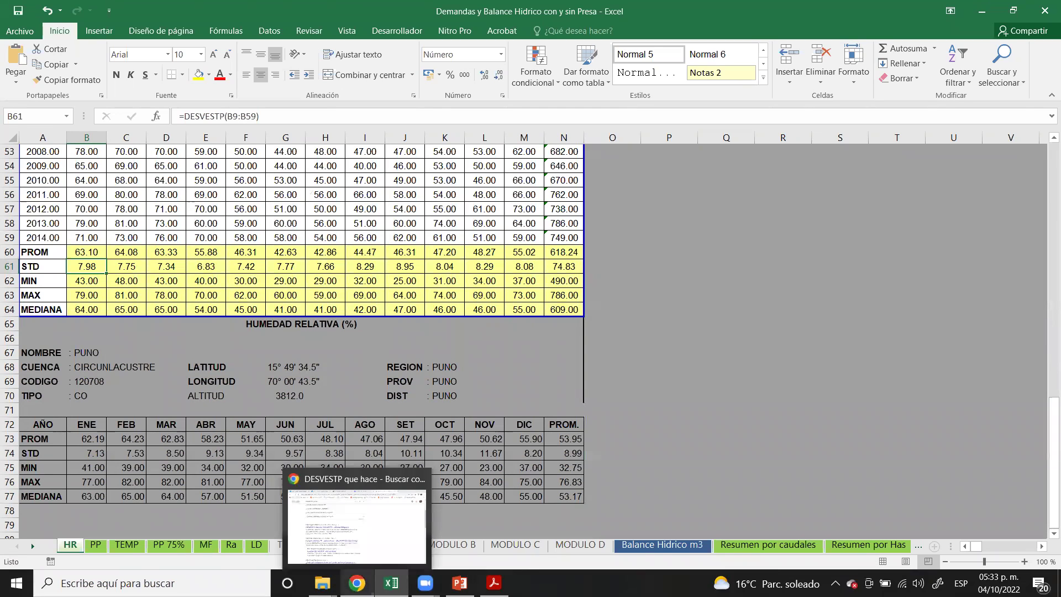
click(356, 524)
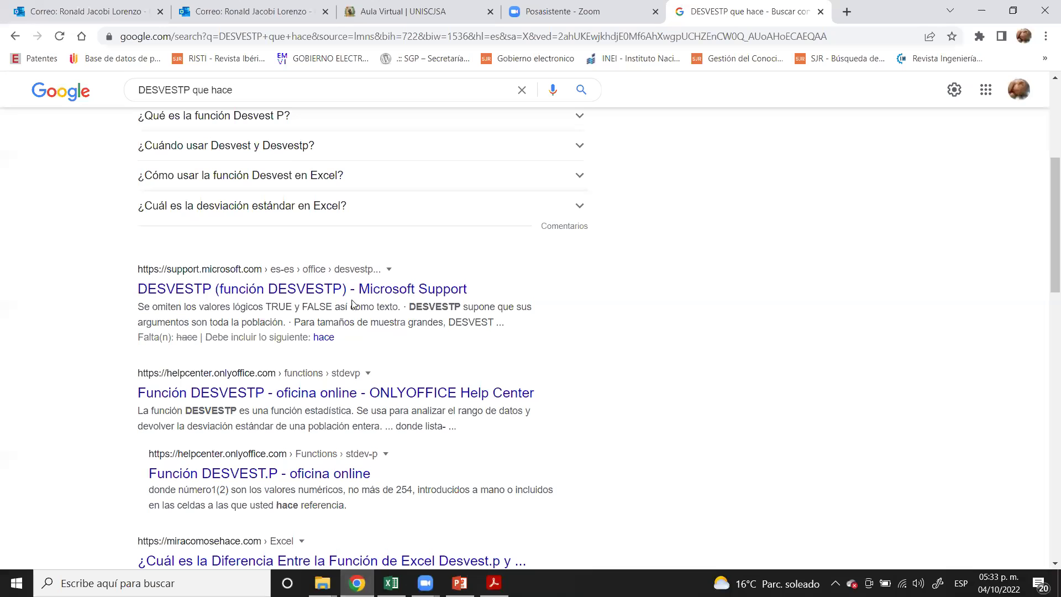
drag(247, 87, 120, 91)
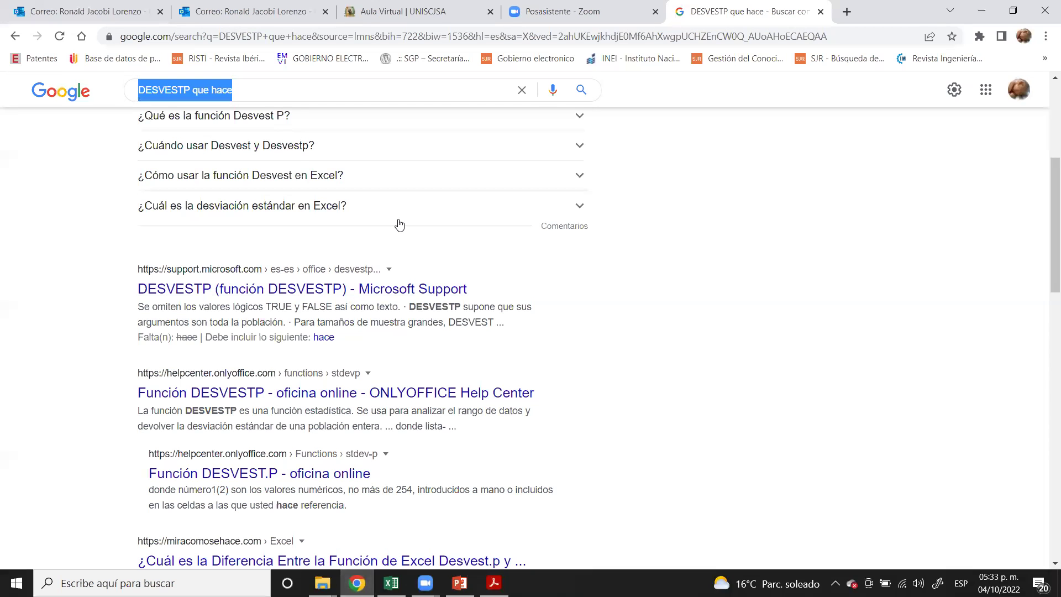
text(huem)
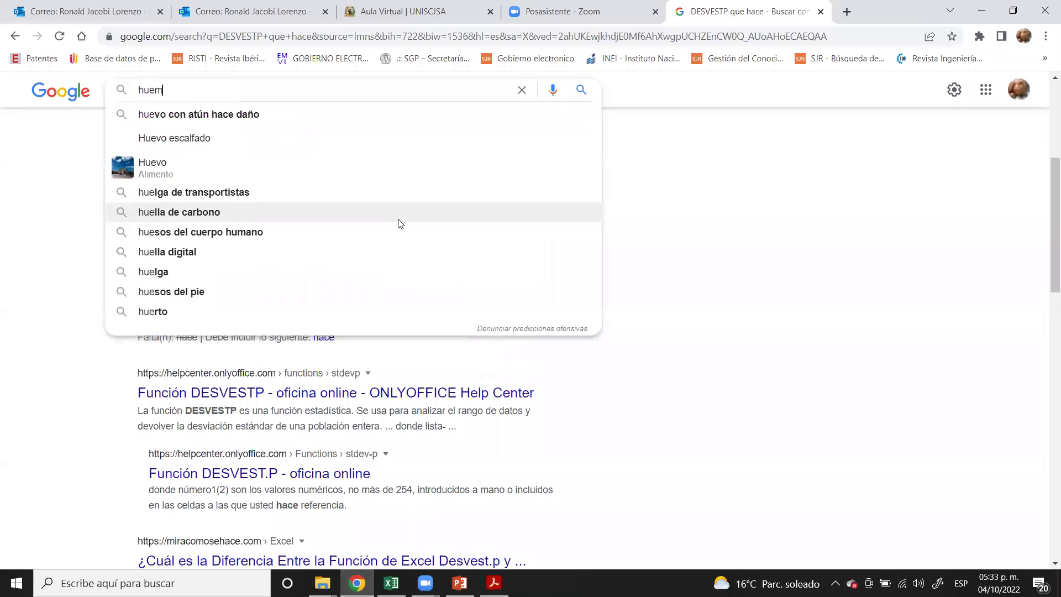
key(BackSpace)
key(BackSpace)
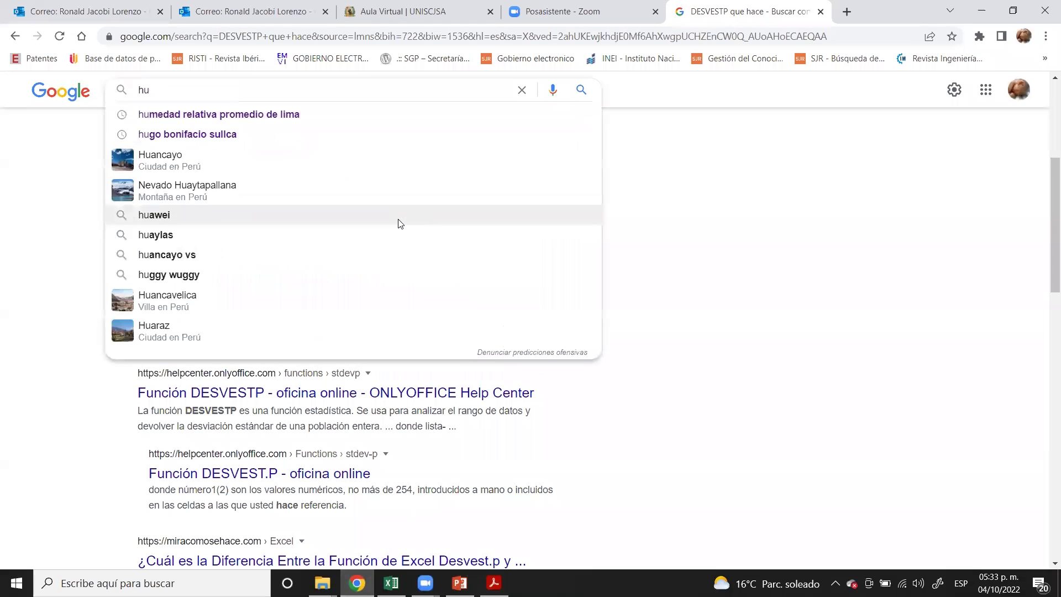
text(me)
key(BackSpace)
key(BackSpace)
key(BackSpace)
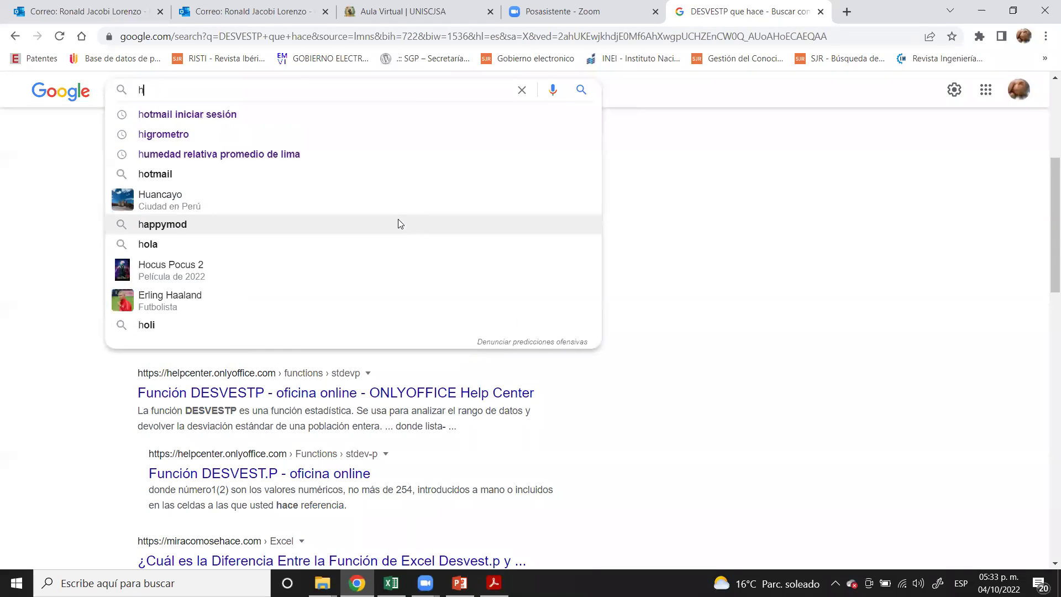
key(BackSpace)
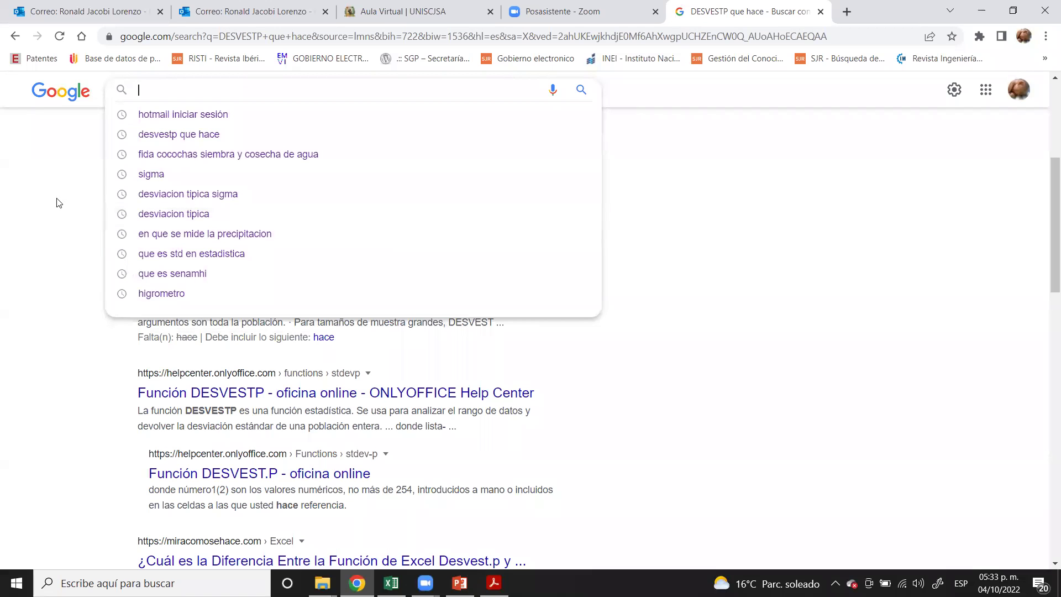
click(37, 197)
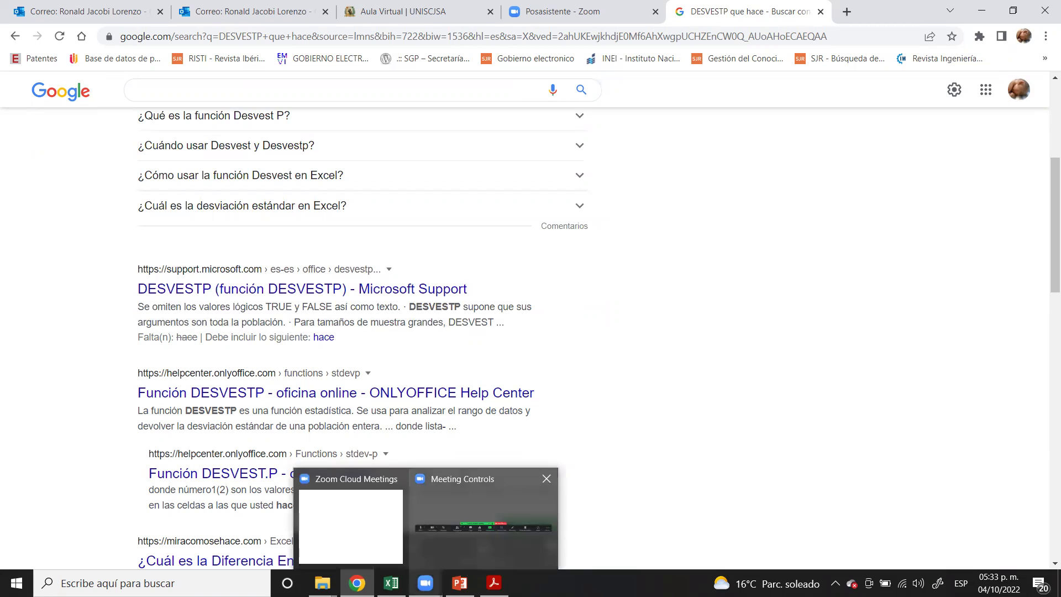
- Return to the relative humidity sheet in Excel and select the May 2012 value
mouse_move(460, 582)
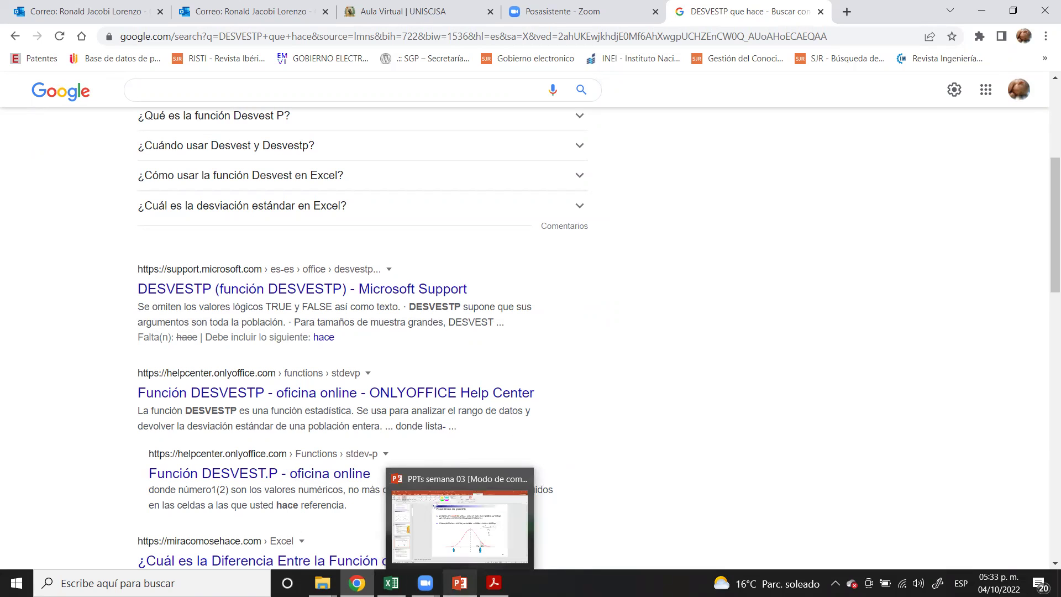
mouse_move(425, 583)
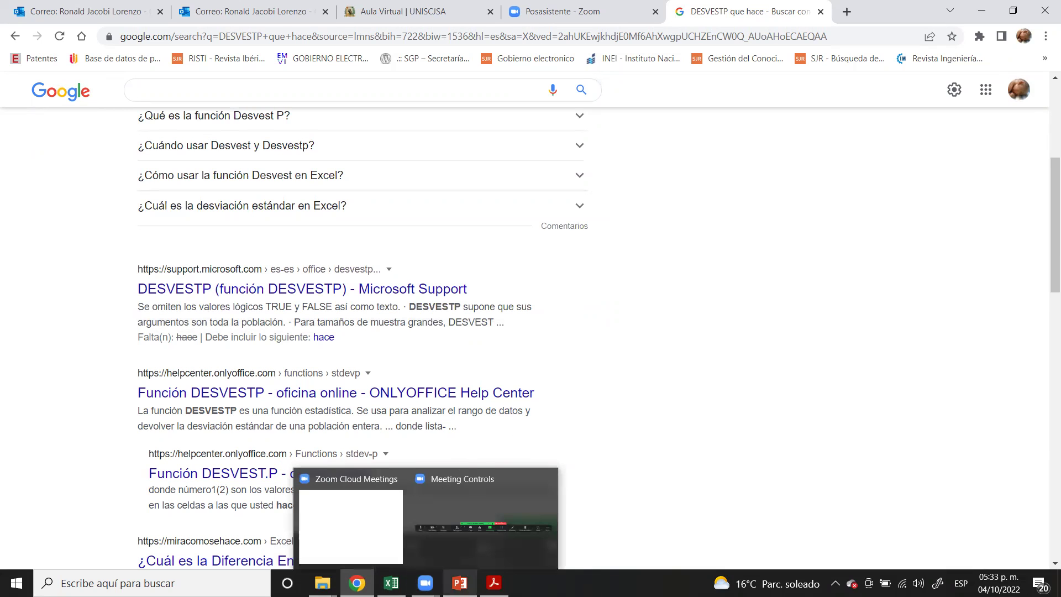
click(391, 583)
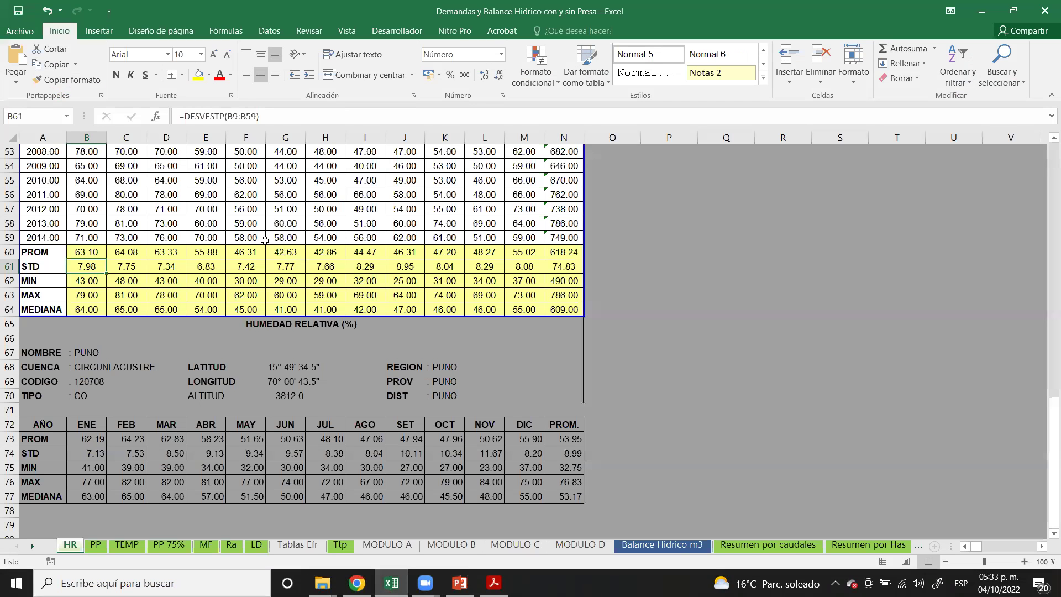
click(238, 213)
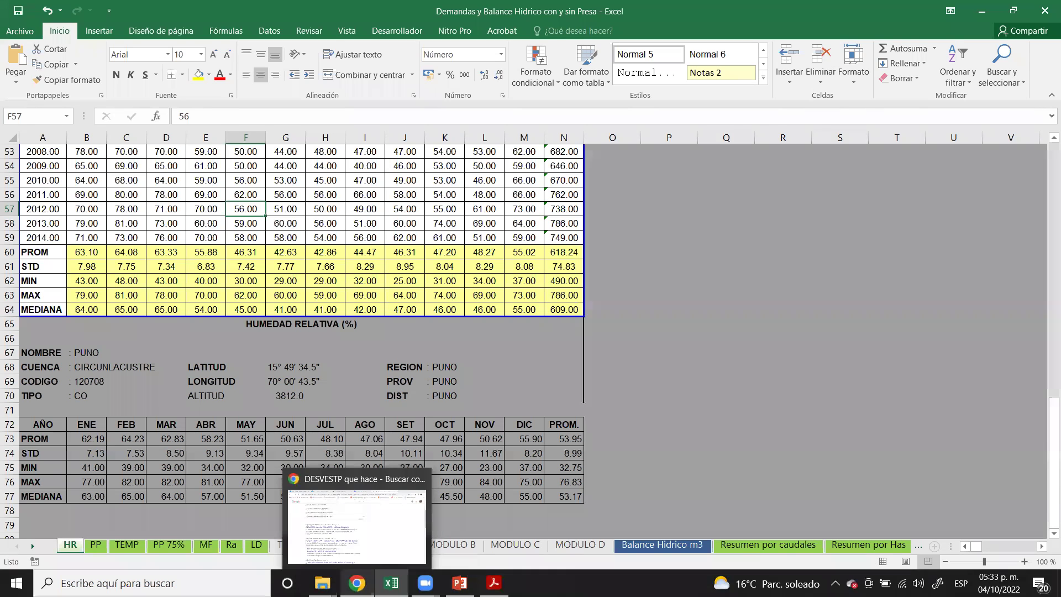
- Switch to Chrome, search Google for "humedidad convertir en agua potable" and show the image results
click(356, 583)
click(194, 87)
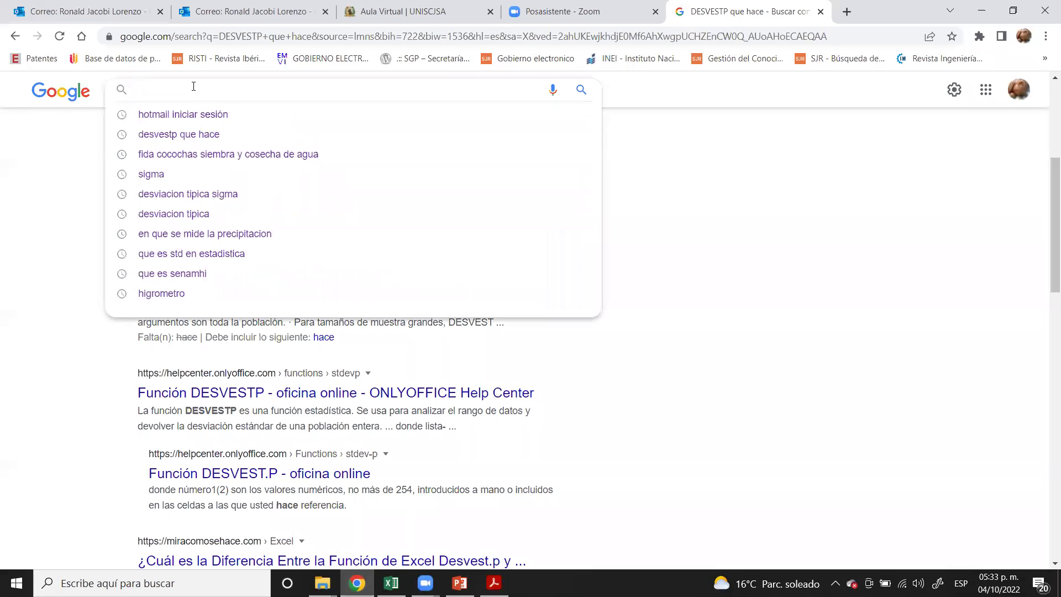
text(hume)
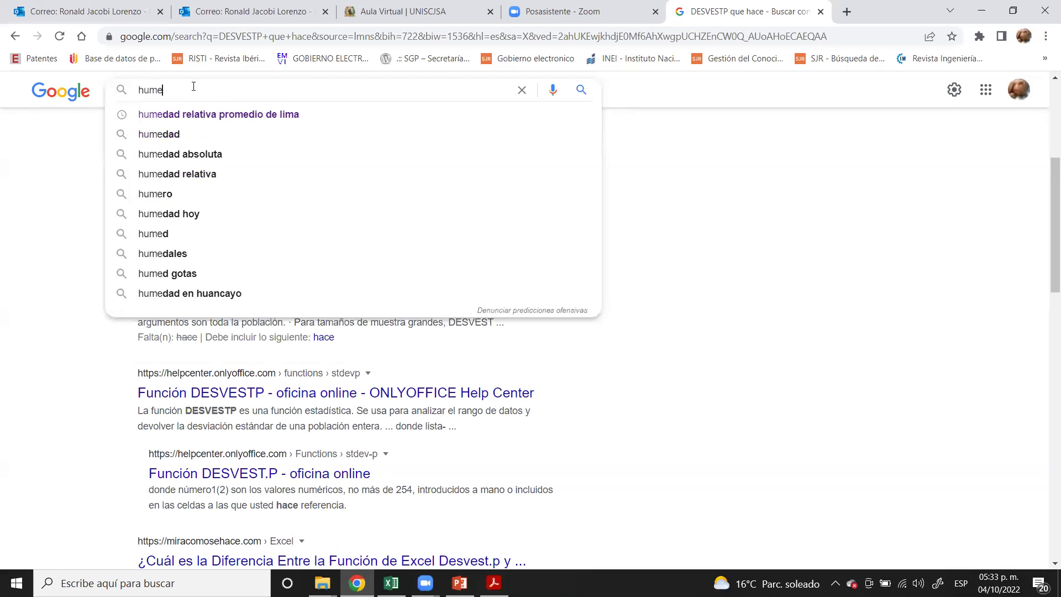
text(didad)
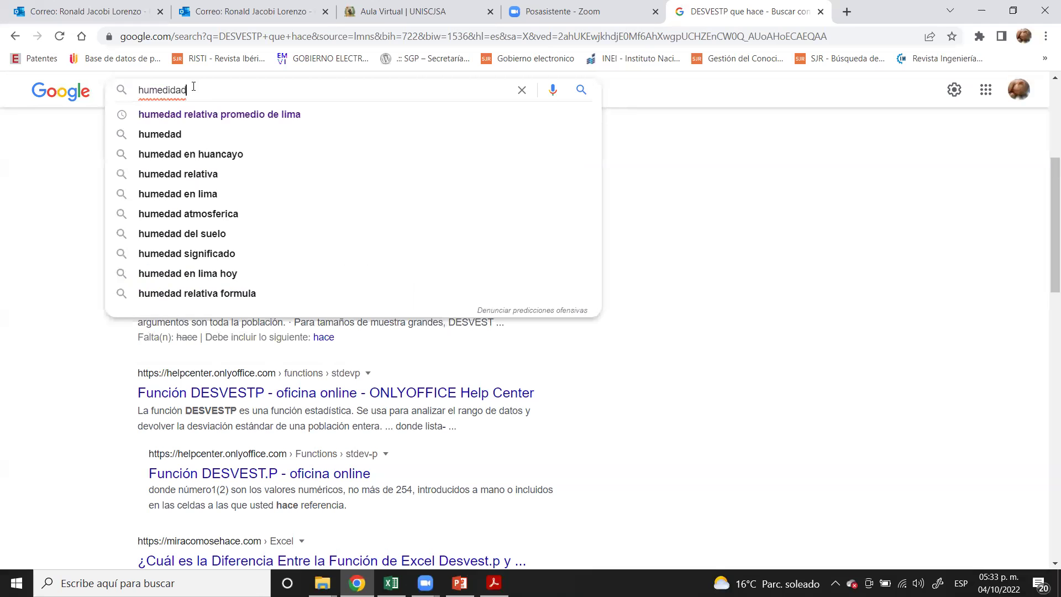
text( con)
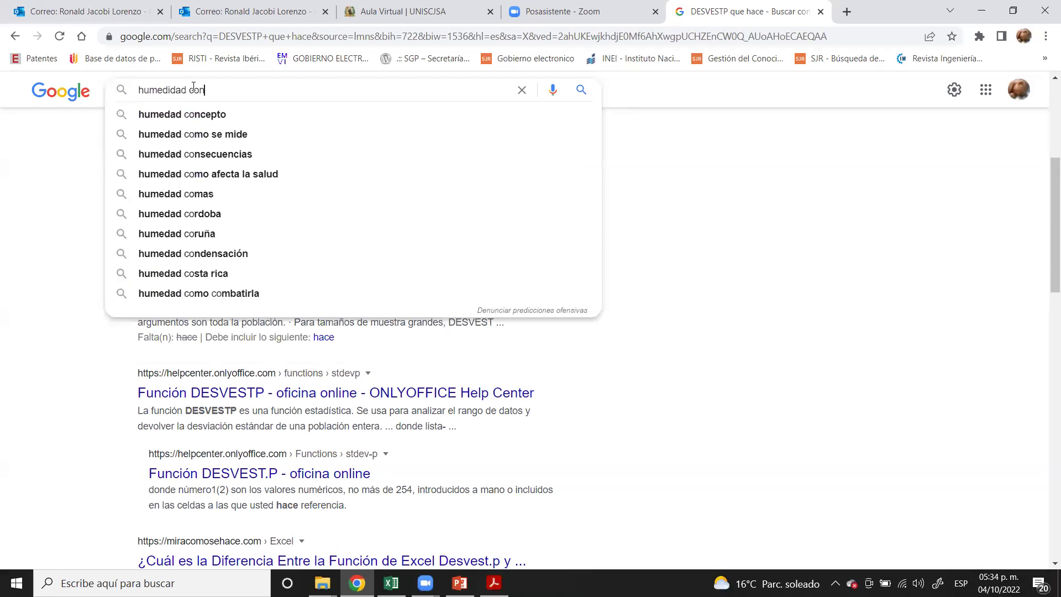
text(vertir en a)
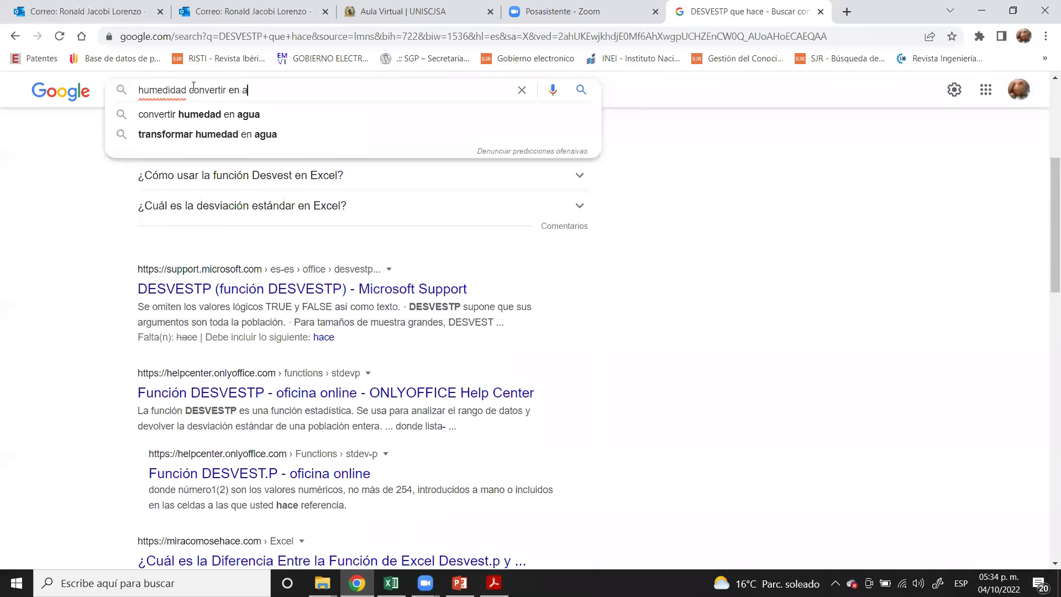
text(gua pota)
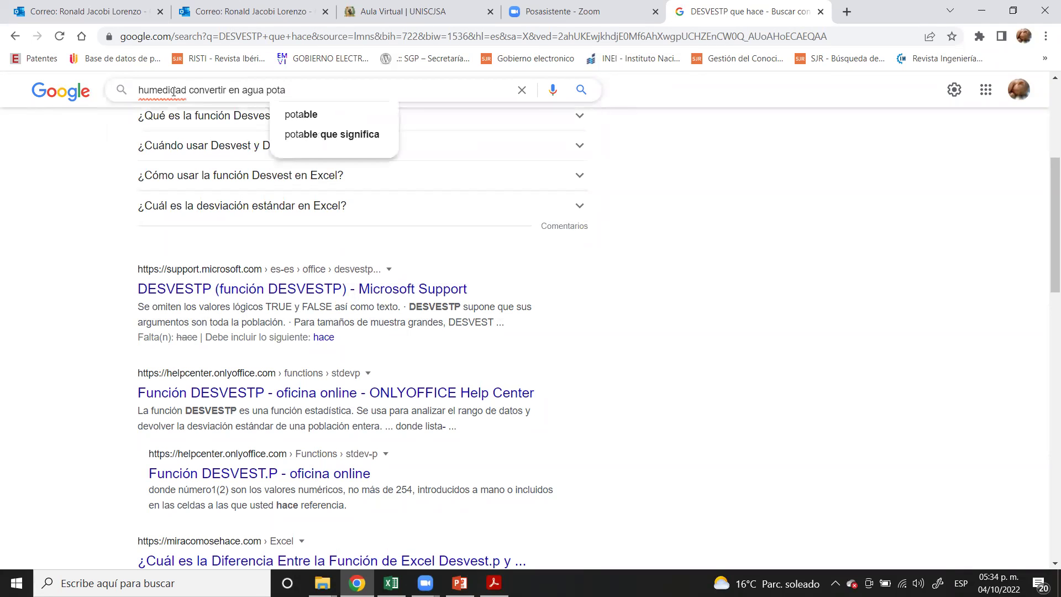
click(325, 112)
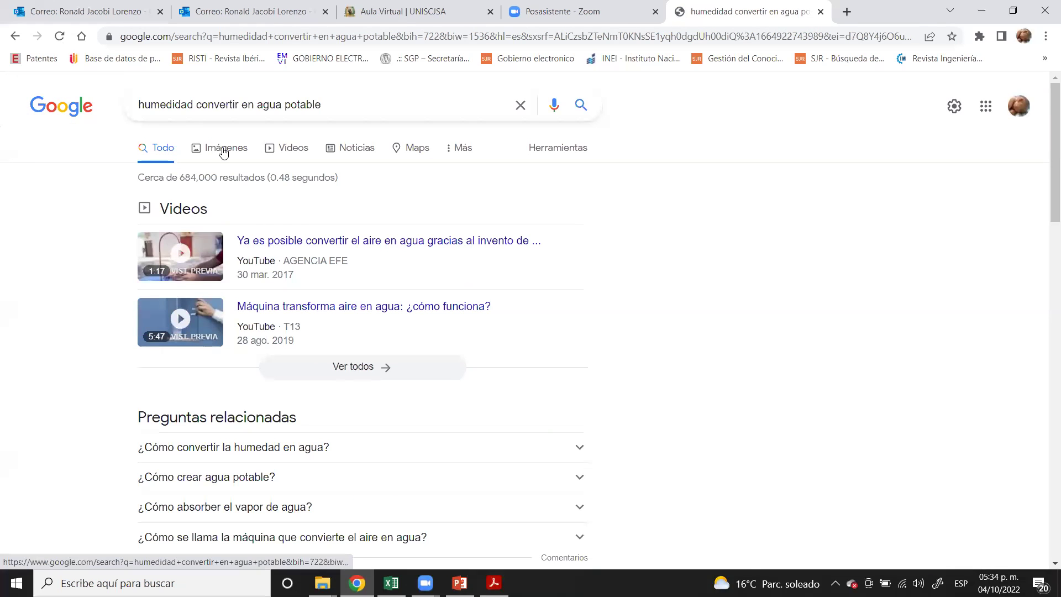
click(212, 148)
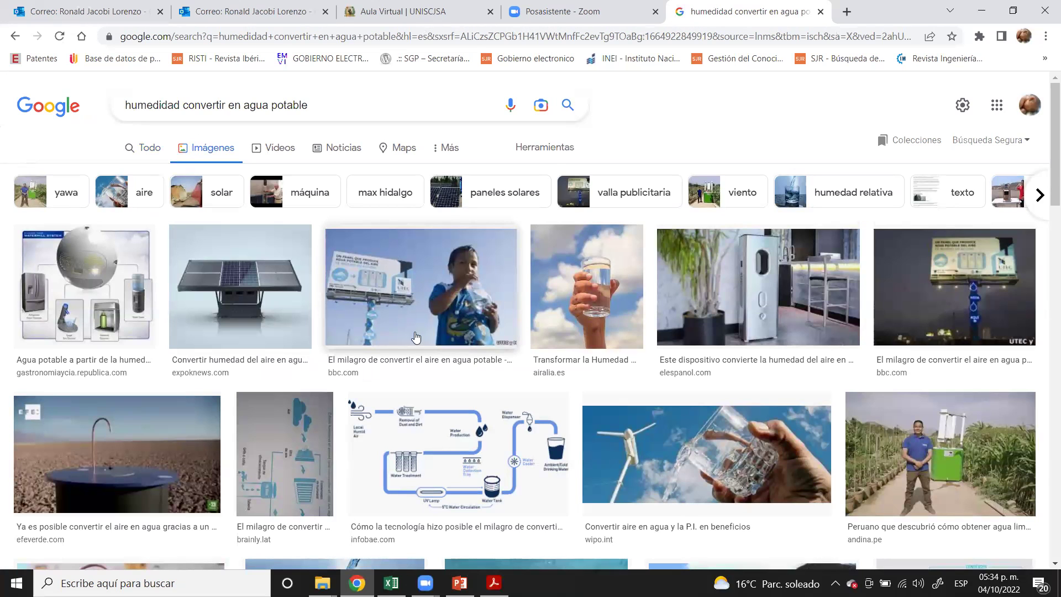
- Close the humidity image search, switch back to the Excel relative humidity sheet and select the April 2012 value
scroll(431, 334, down, 1)
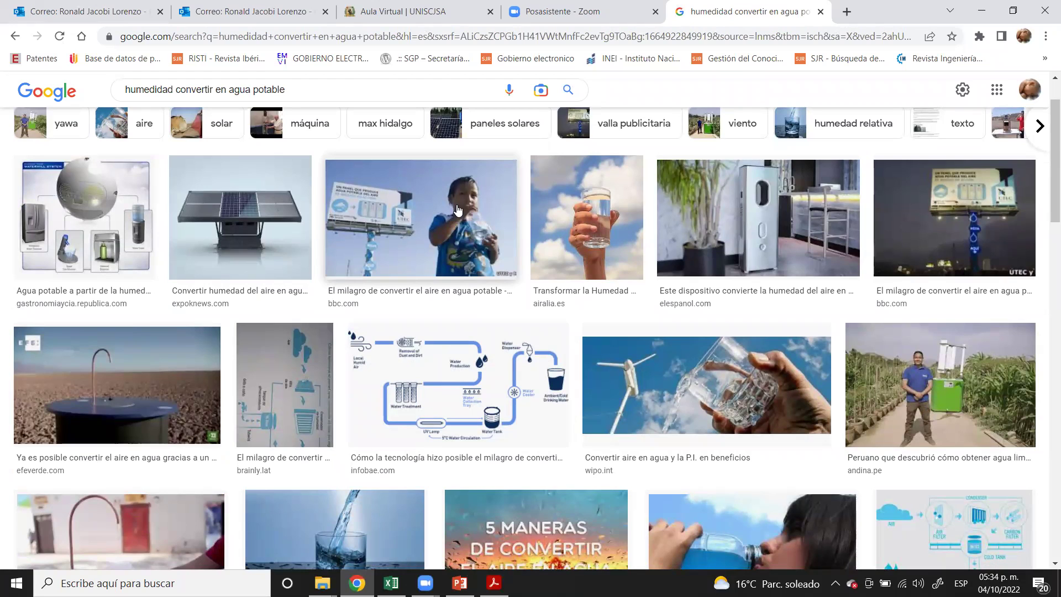
click(820, 11)
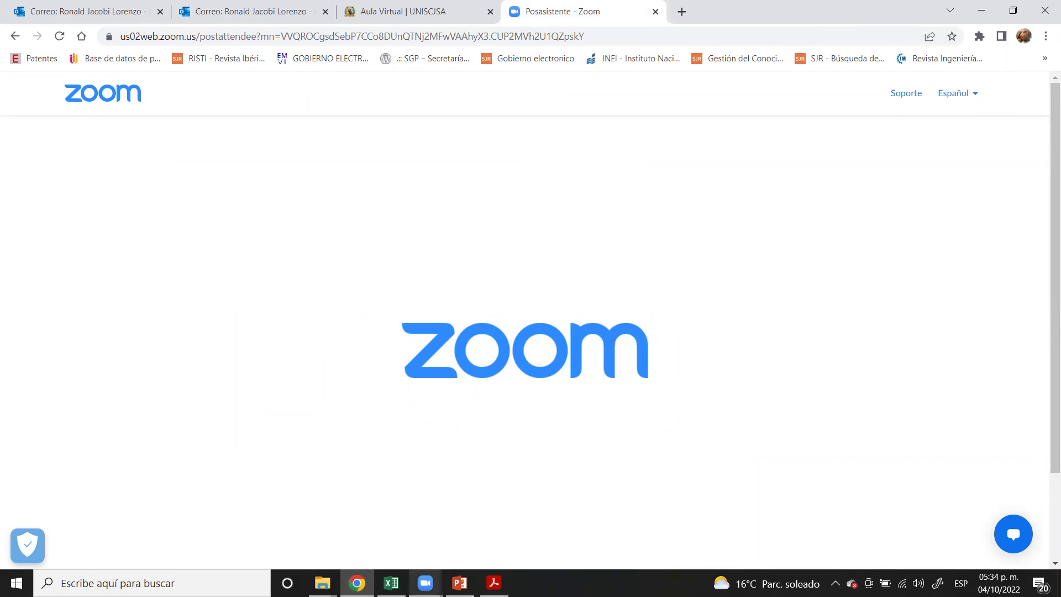
mouse_move(357, 583)
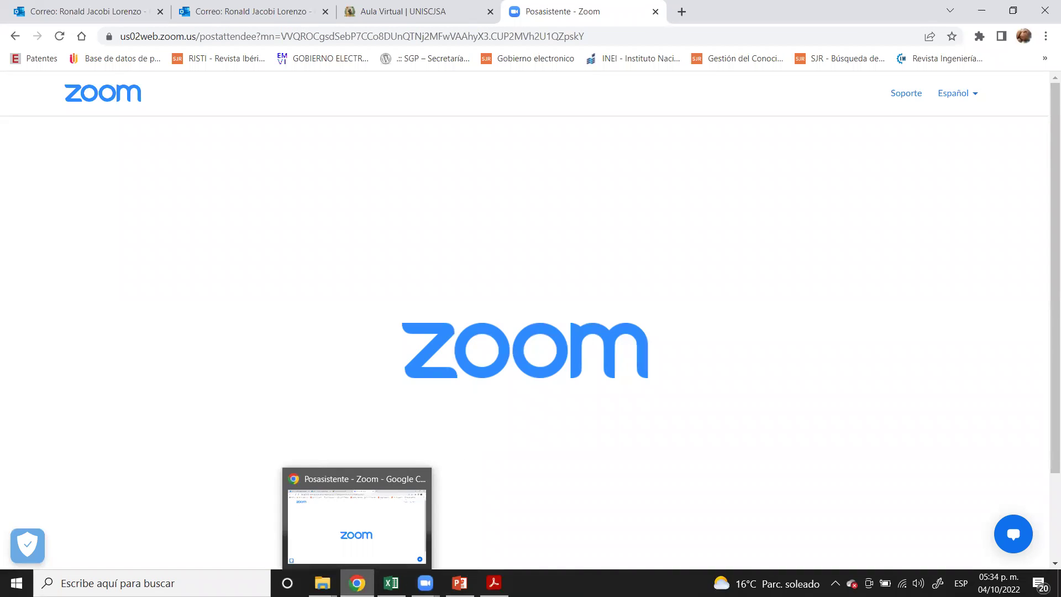
mouse_move(391, 583)
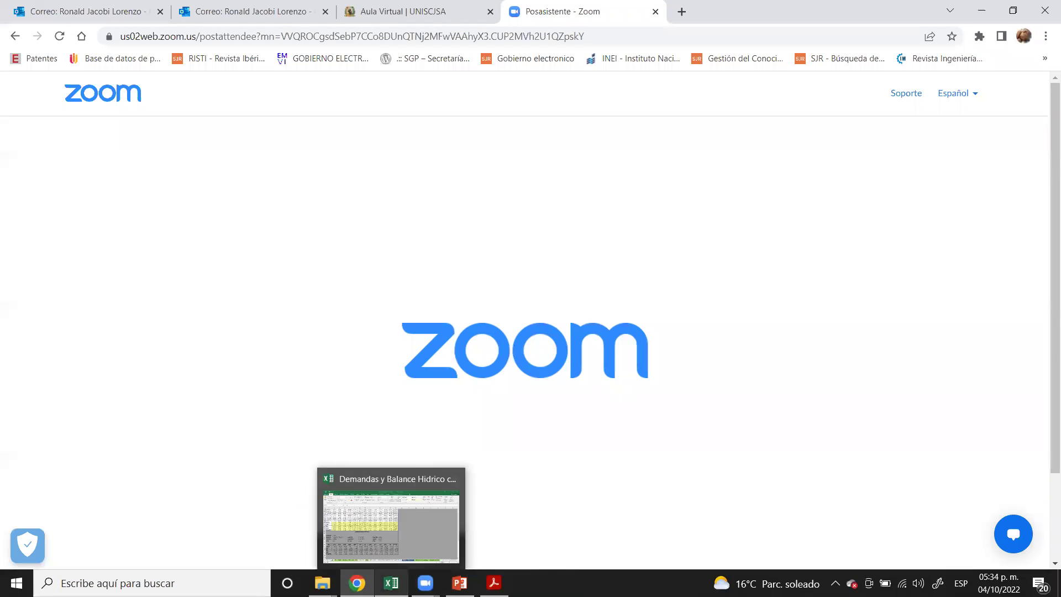
click(371, 537)
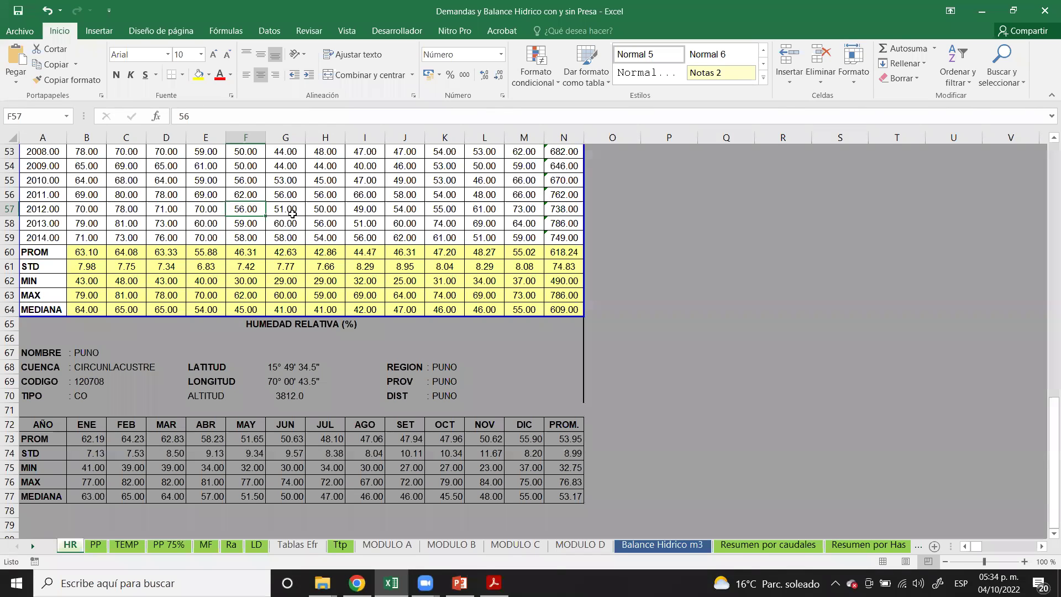
click(208, 207)
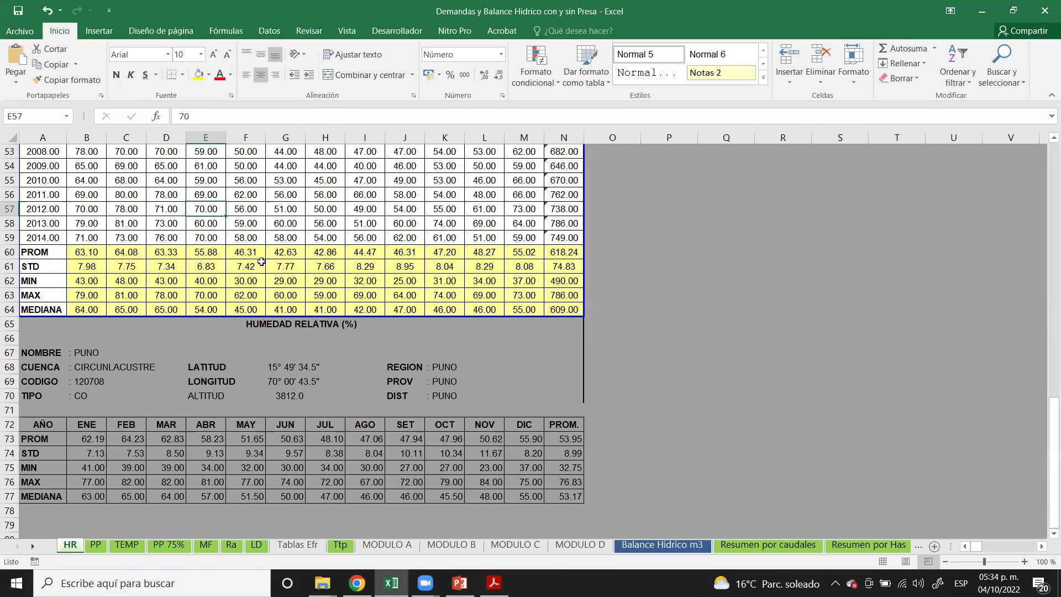
- Examine January's PROM and STD values in the lower relative humidity summary table, and switch to the PowerPoint presentation
scroll(313, 307, down, 1)
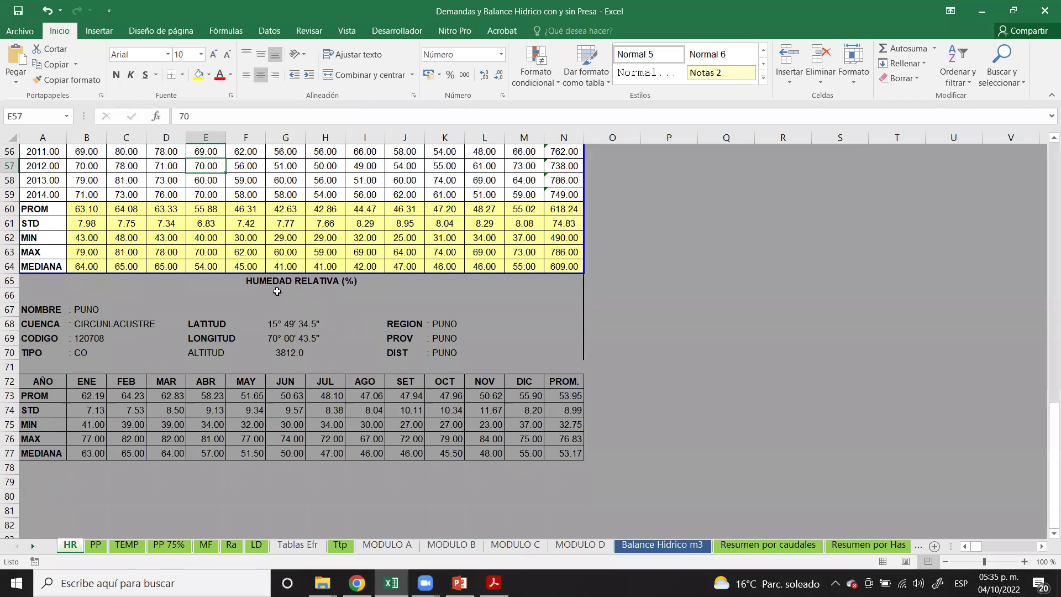
scroll(271, 288, down, 1)
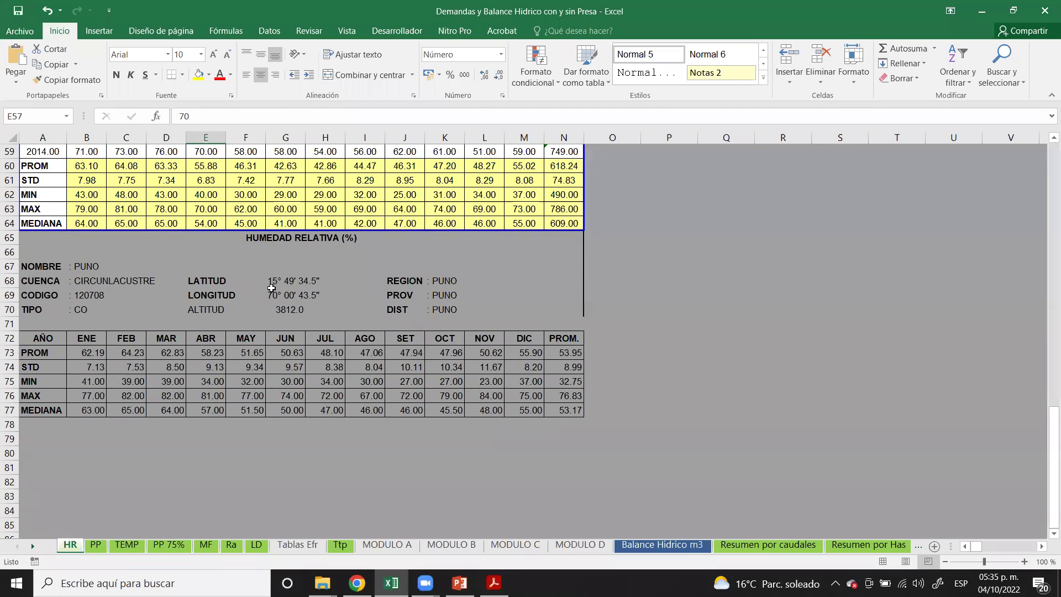
click(733, 294)
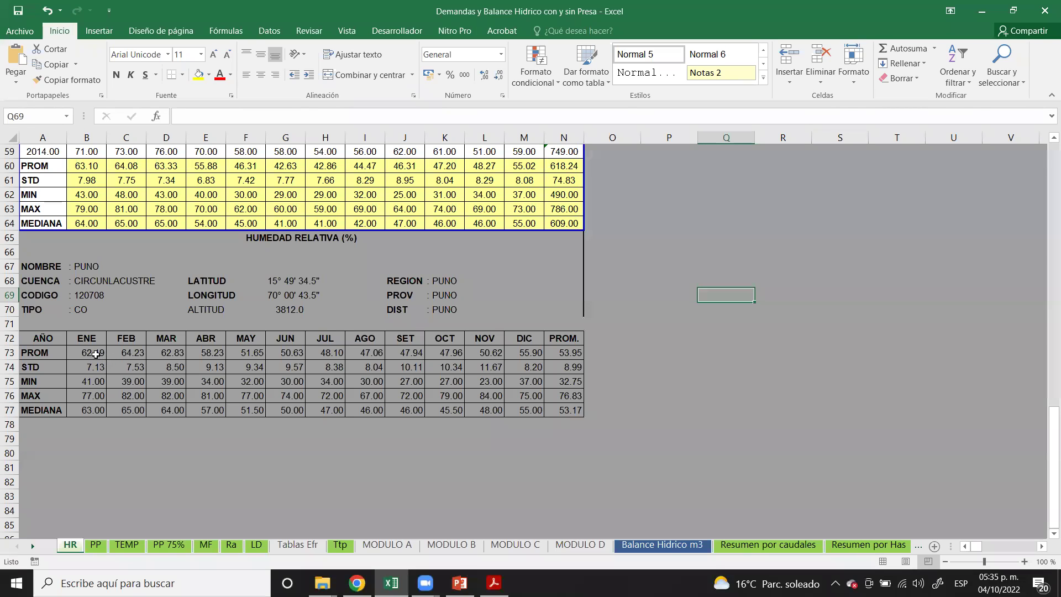
click(123, 353)
click(88, 354)
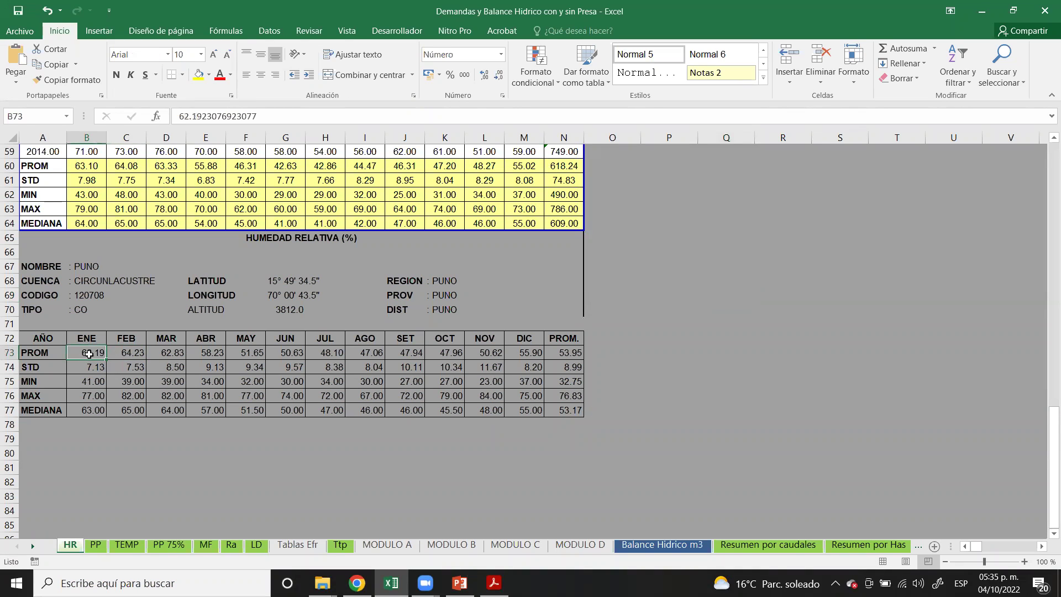
click(87, 364)
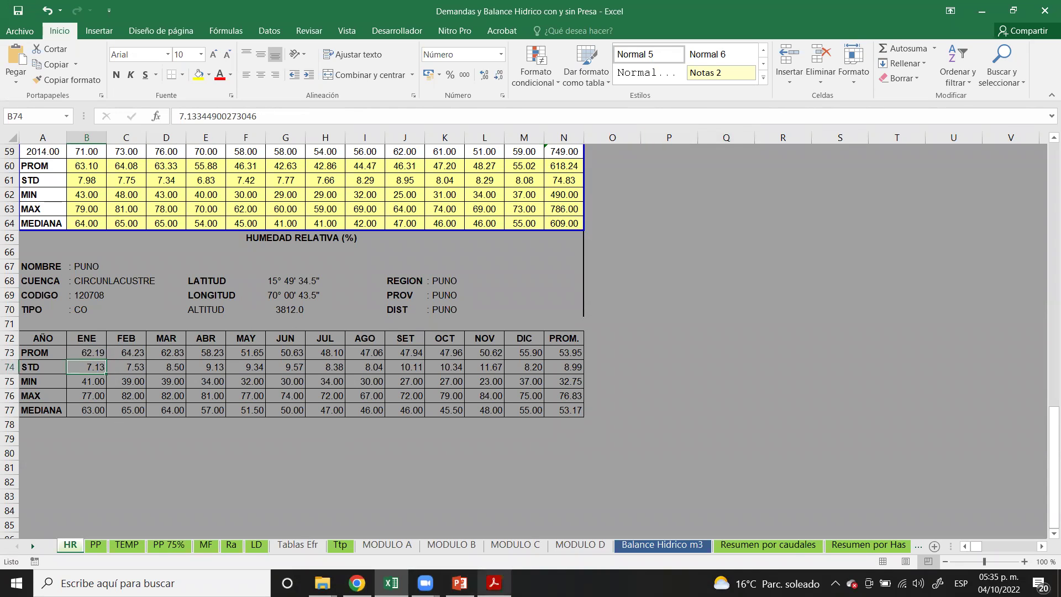
click(459, 583)
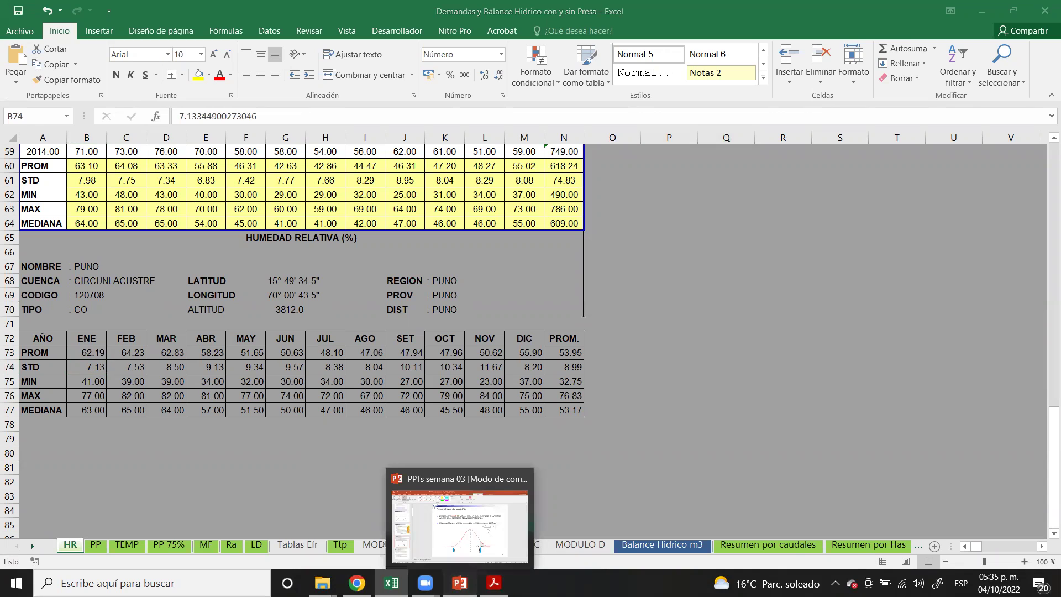
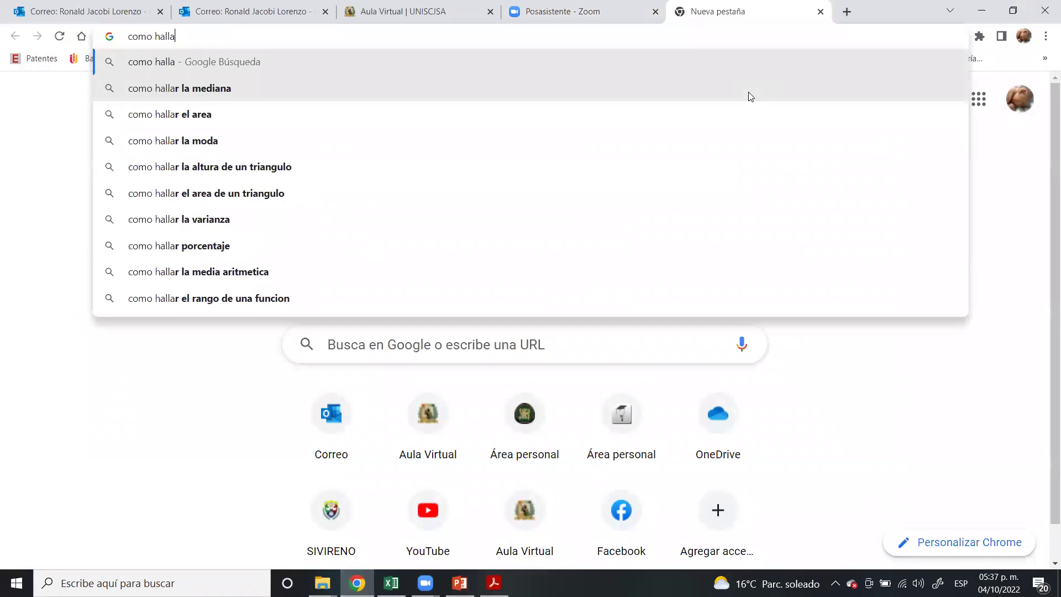
- Search Google in Chrome for "como hallar el percentil en excel" and look through the videos and related results
text(t)
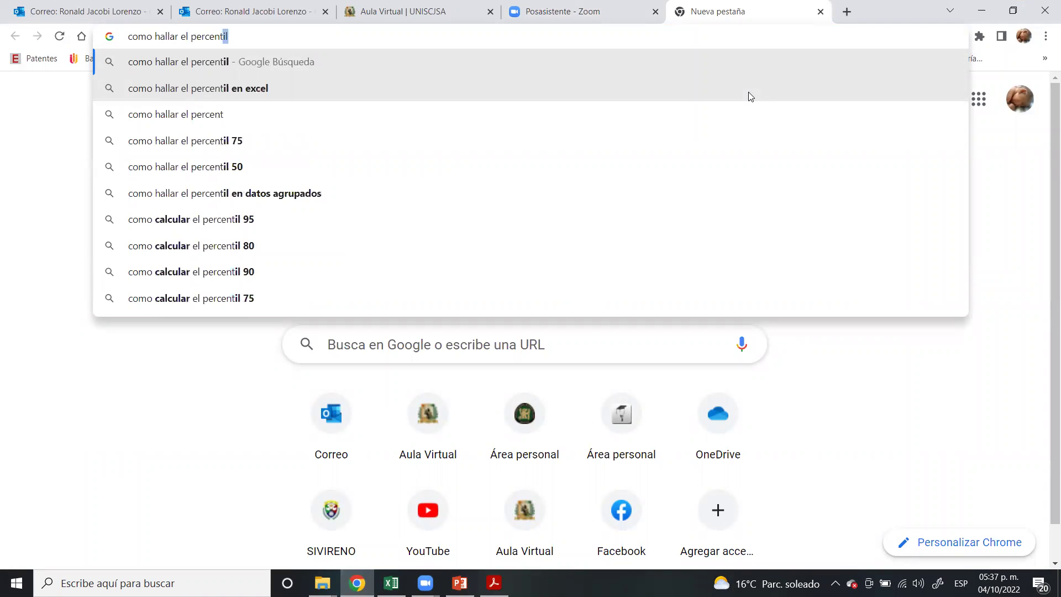
text(l con ex)
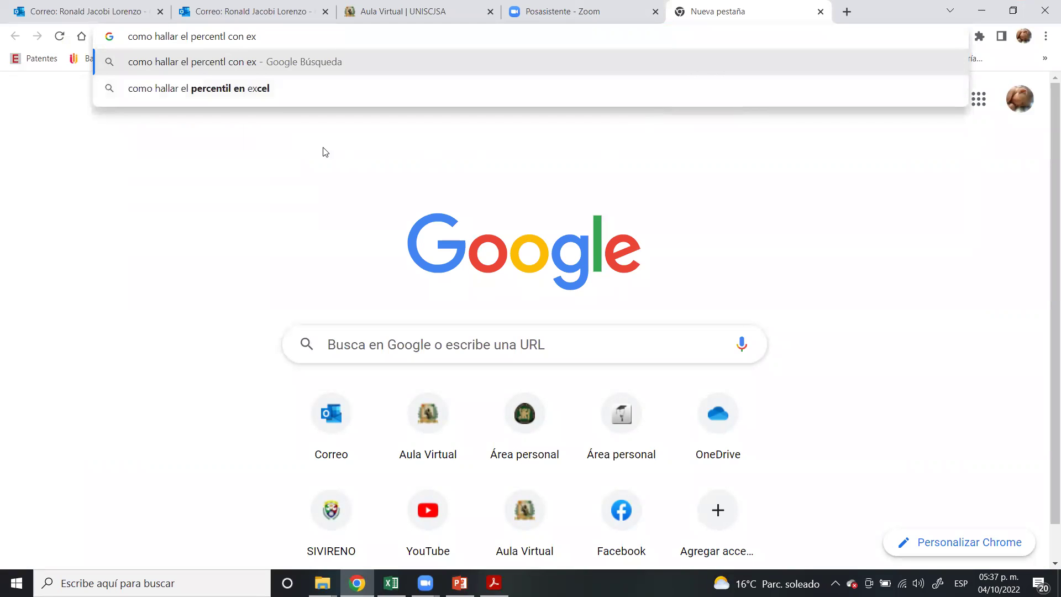
click(250, 96)
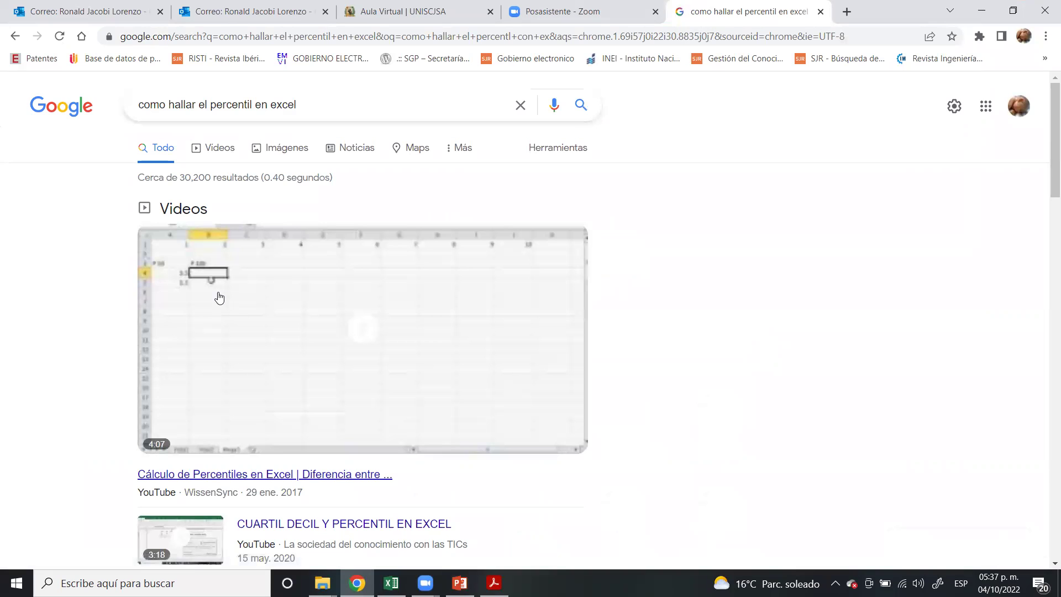
scroll(296, 283, down, 3)
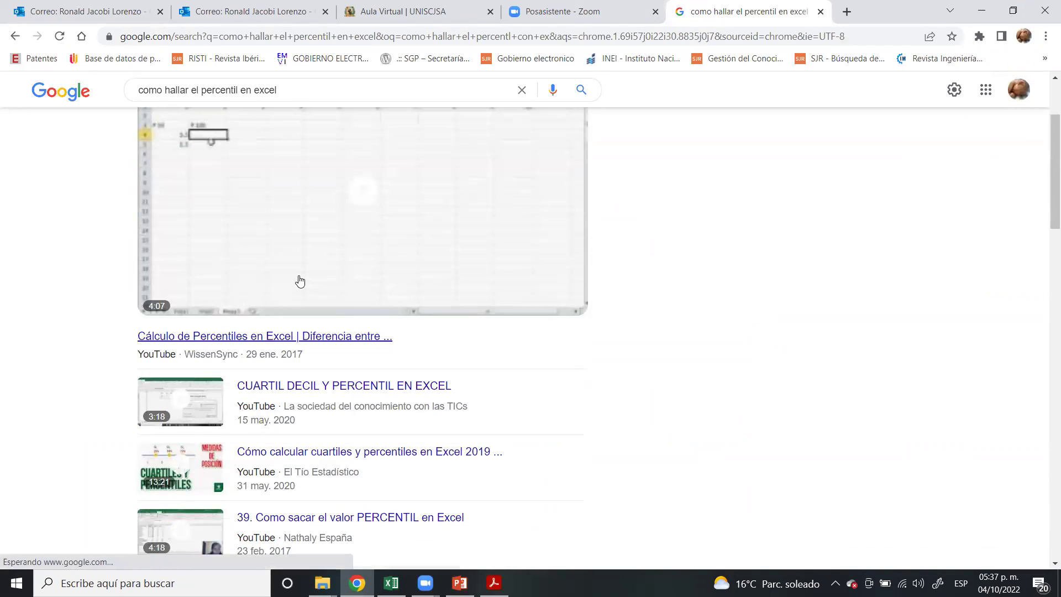
scroll(300, 282, down, 3)
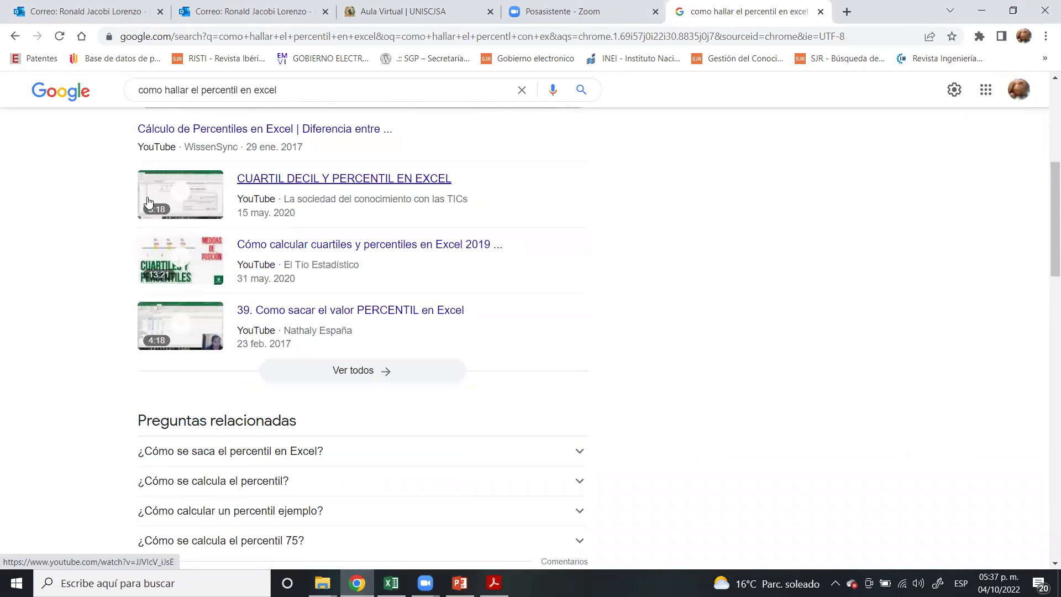
scroll(239, 290, down, 1)
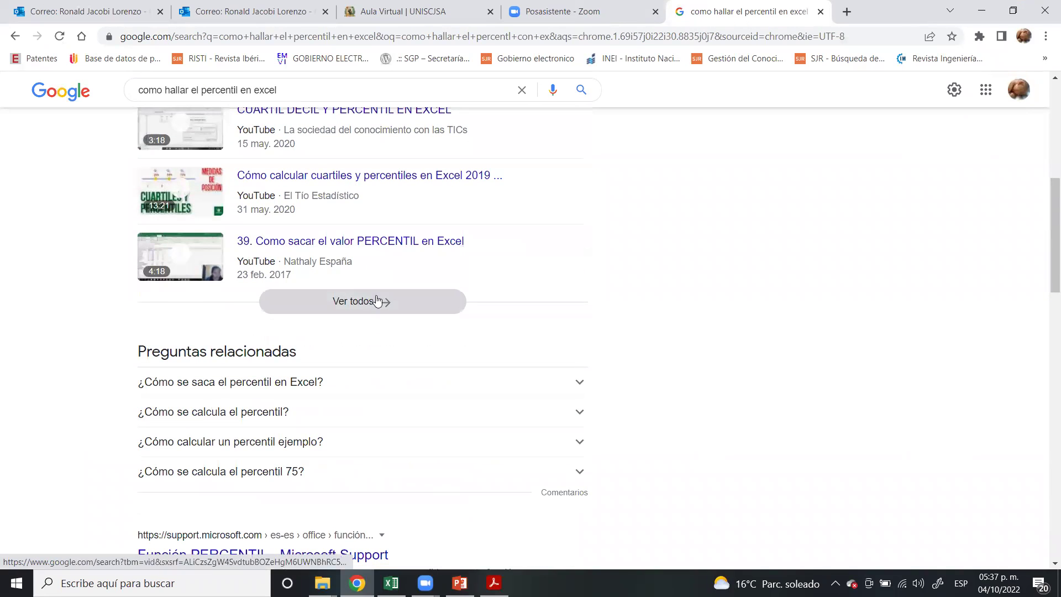
scroll(432, 290, down, 1)
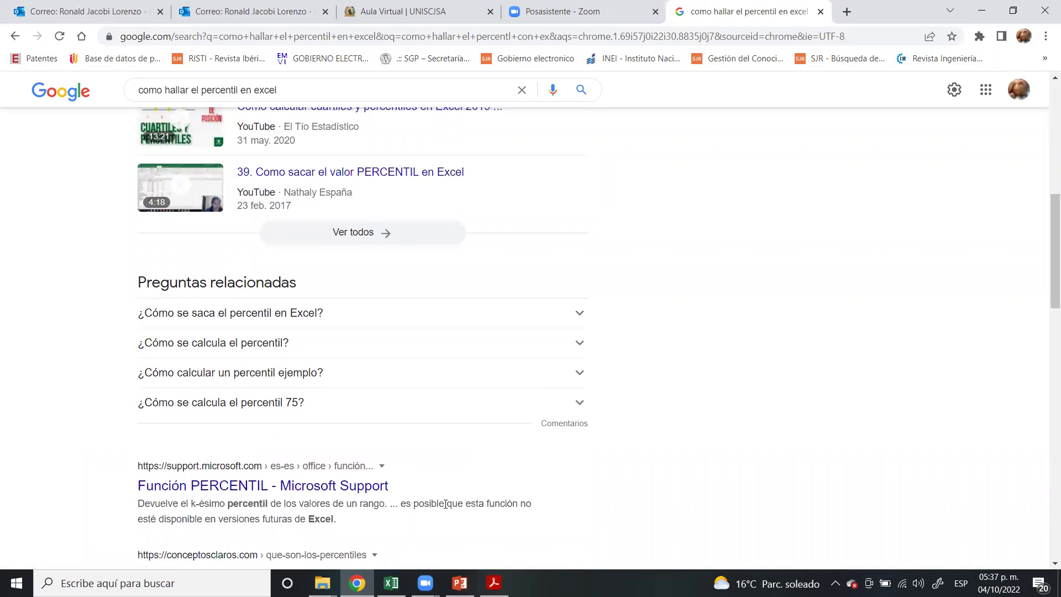
- Launch Excel 2016 from the Windows search to open a new blank workbook
click(150, 583)
text(exce)
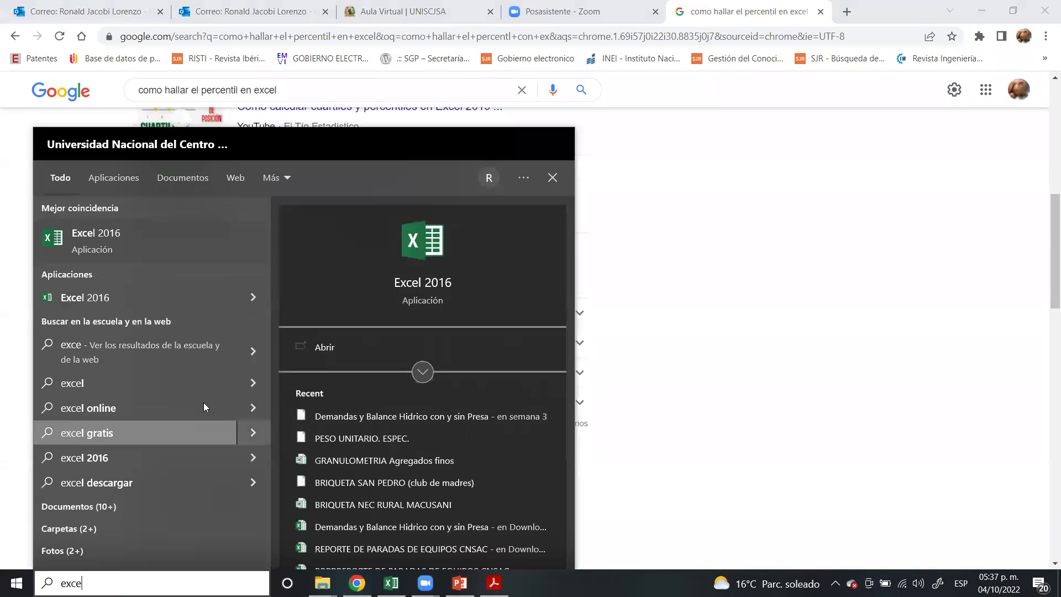
click(123, 226)
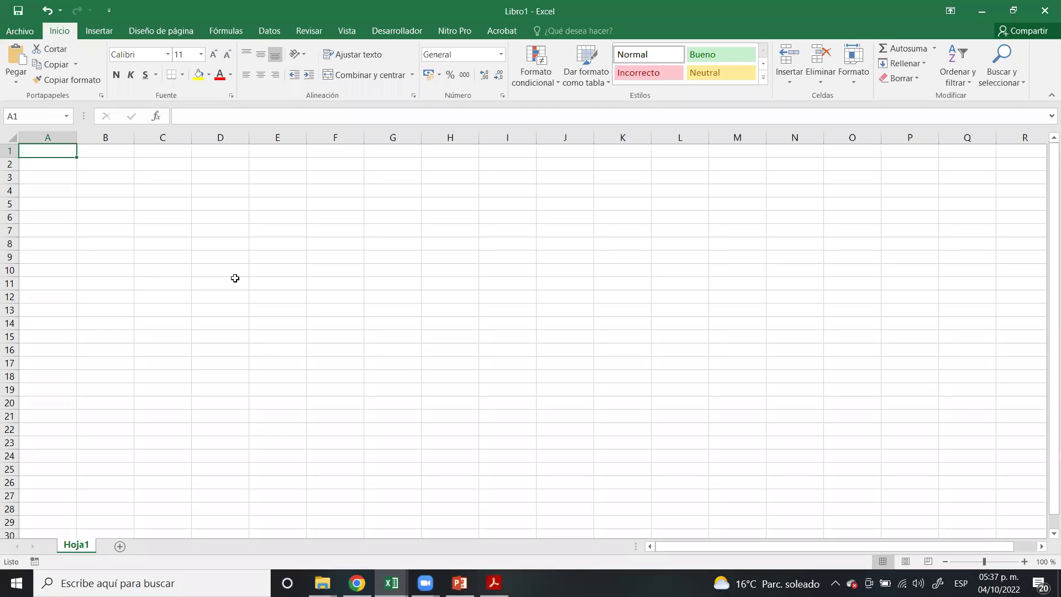
click(212, 231)
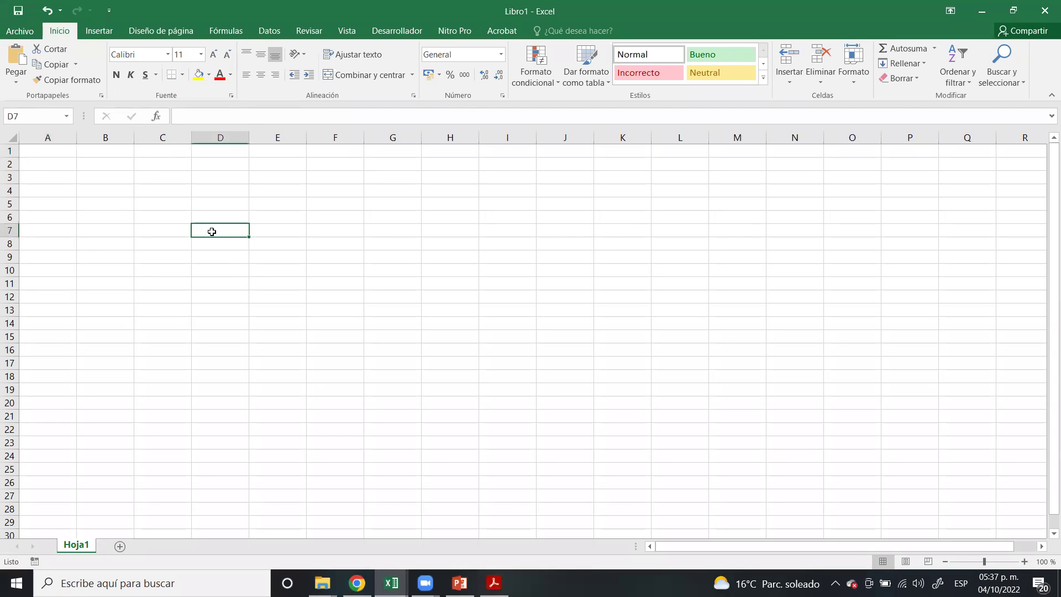
text(=per)
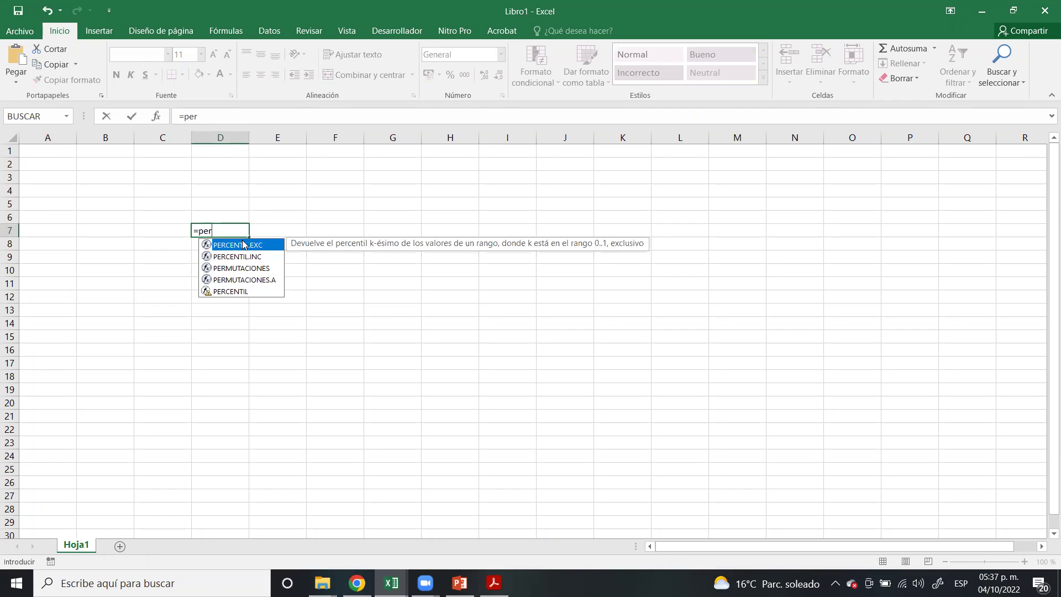
click(239, 293)
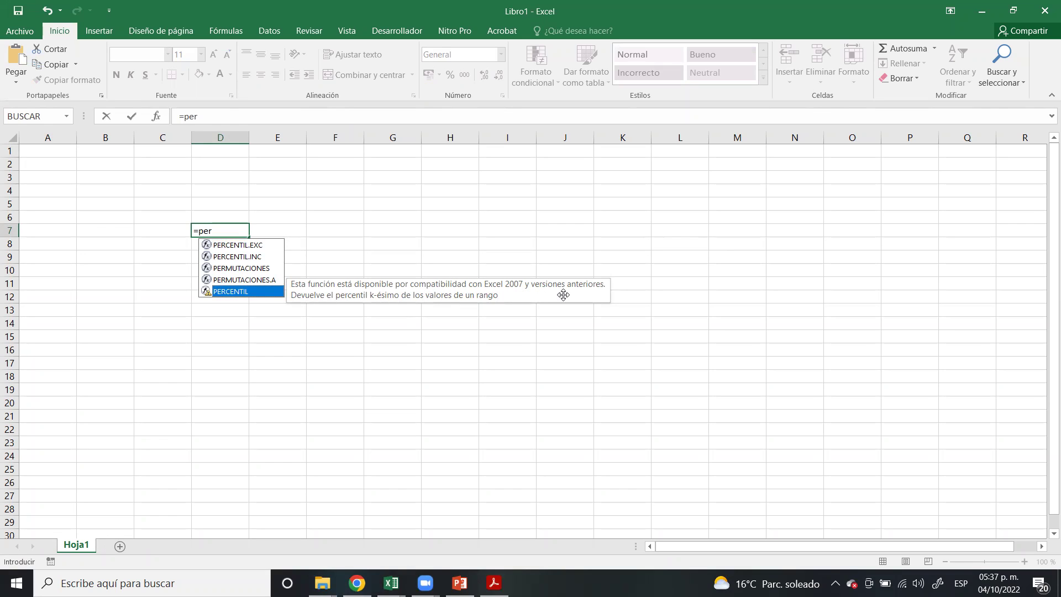
click(249, 245)
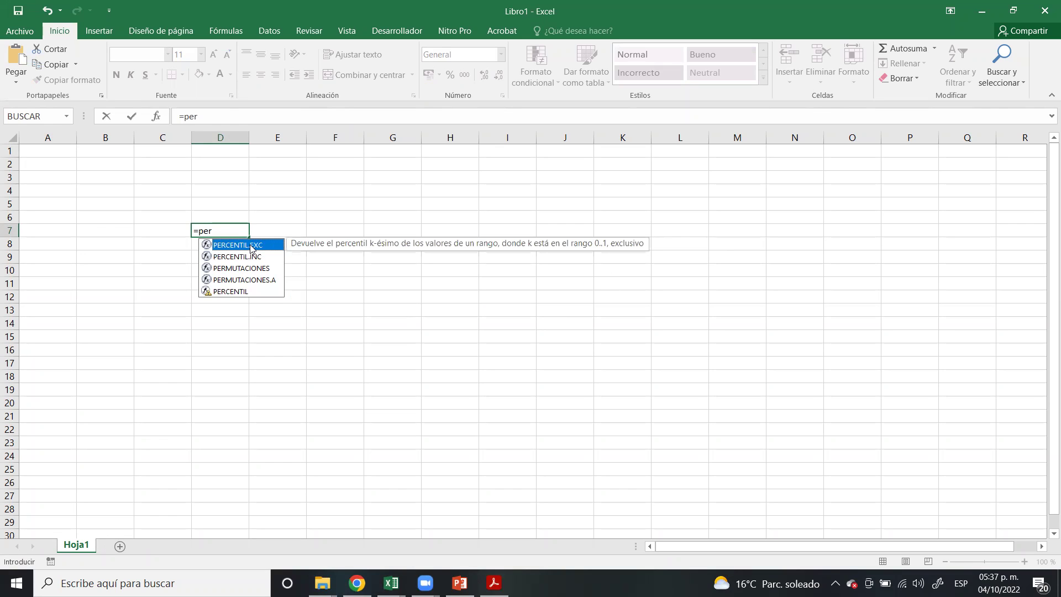
double_click(250, 244)
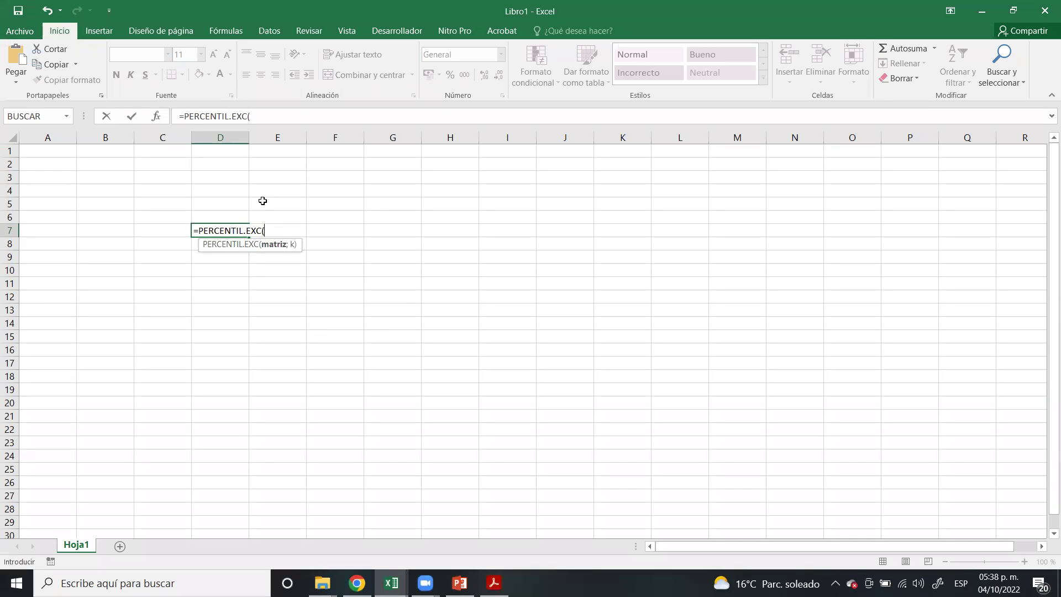
key(Escape)
- Enter the sample values 12, 8, 18, 6 and 13 in cells D3 to H3 and select cell E6
click(236, 175)
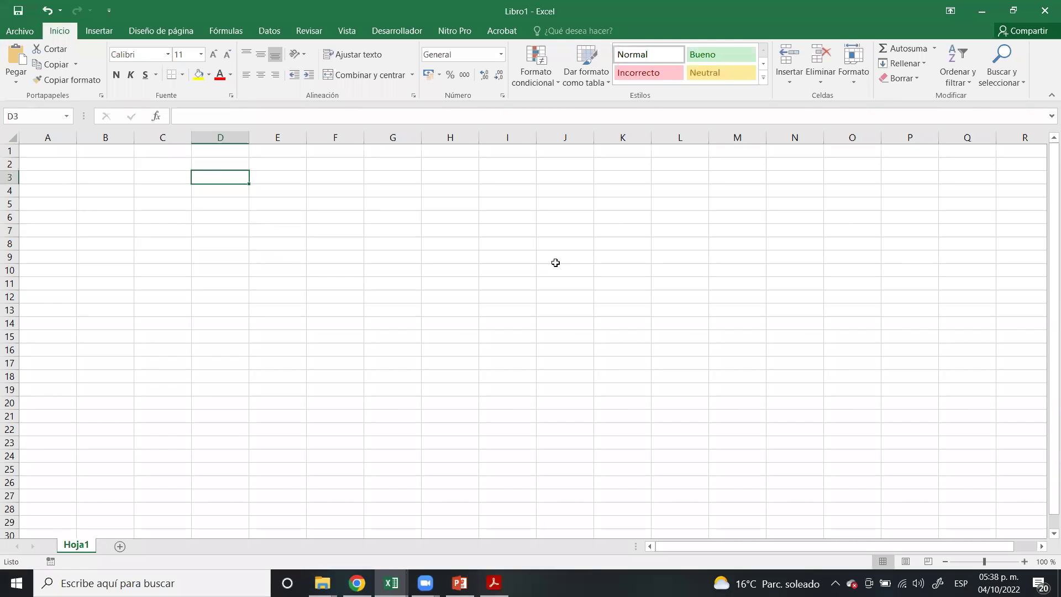
text(12)
key(Tab)
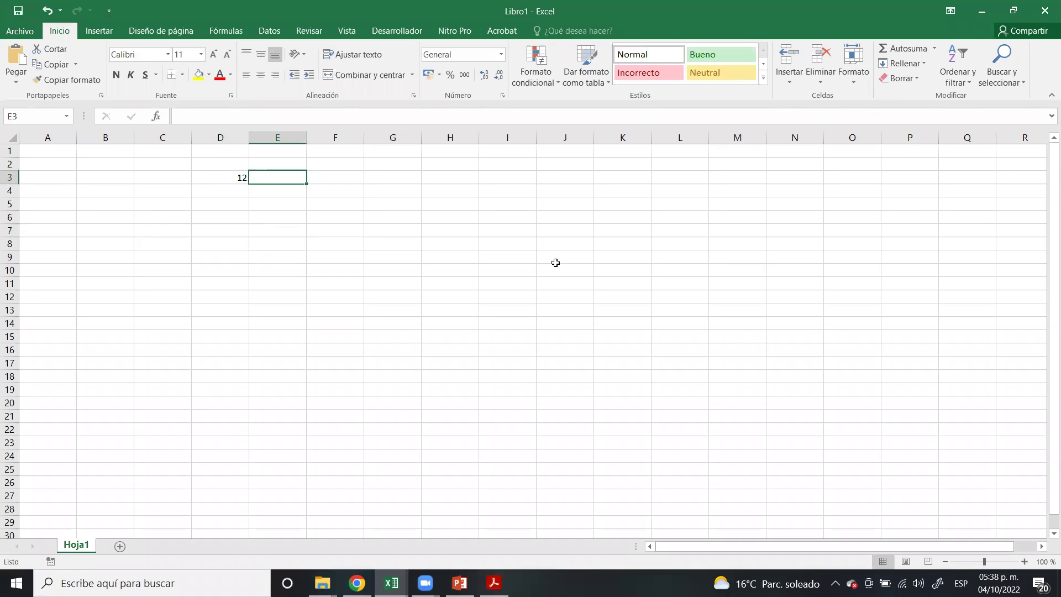
text(08)
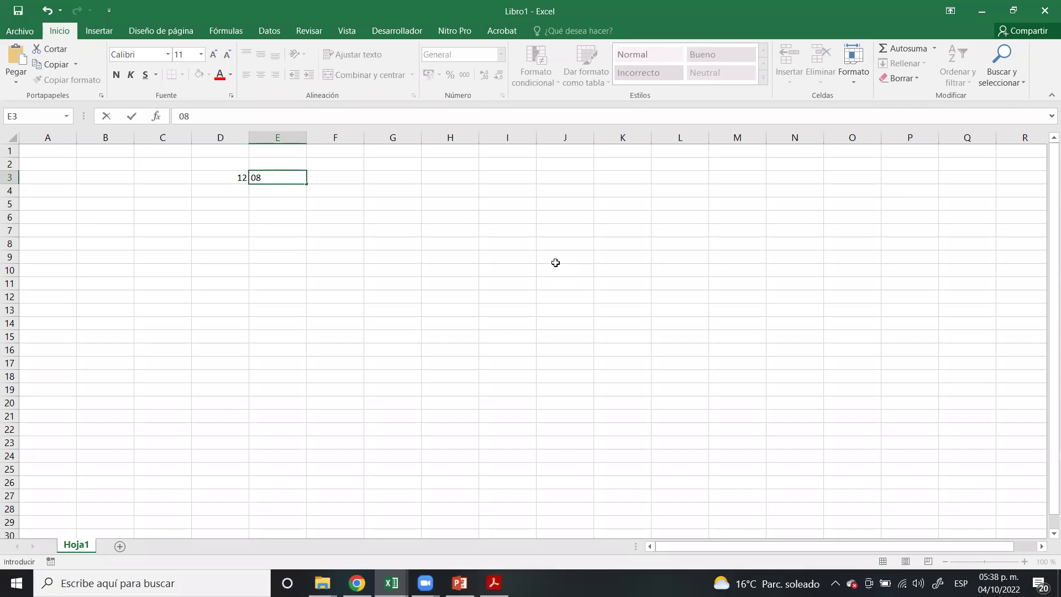
key(Tab)
text(18)
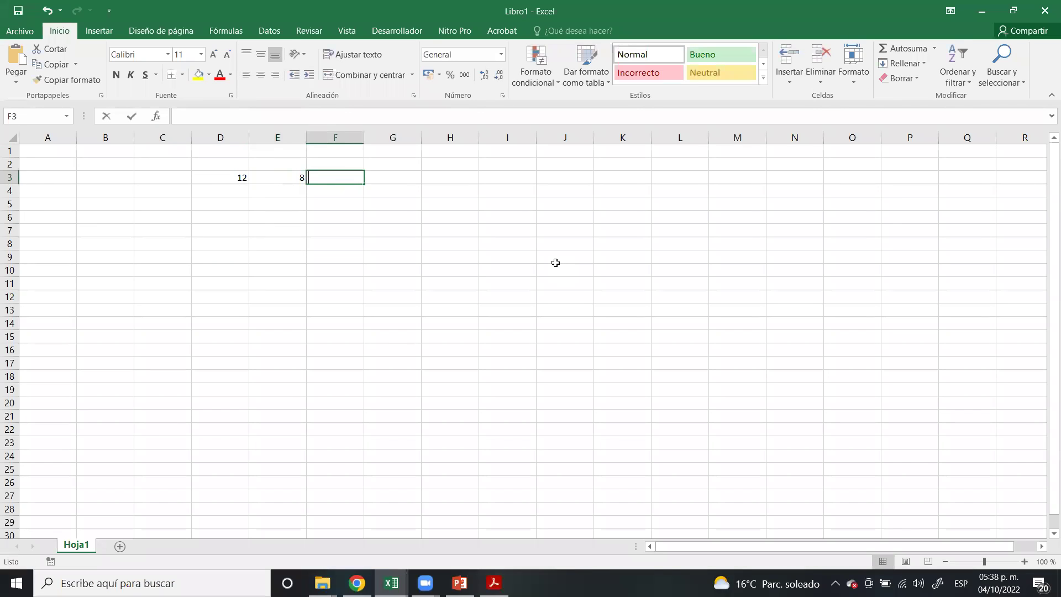
key(Tab)
text(06)
key(Tab)
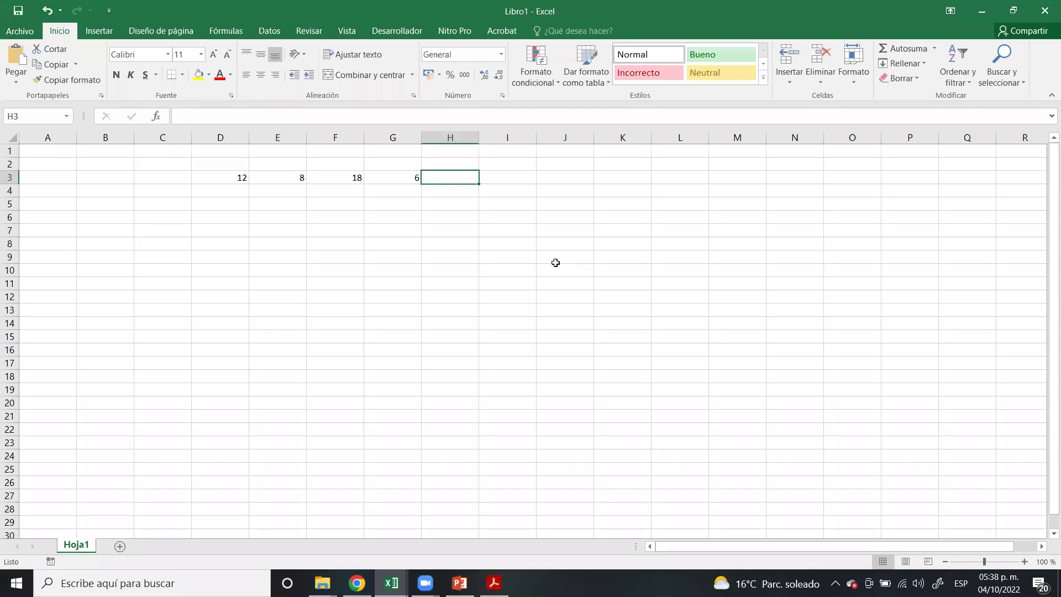
text(1)
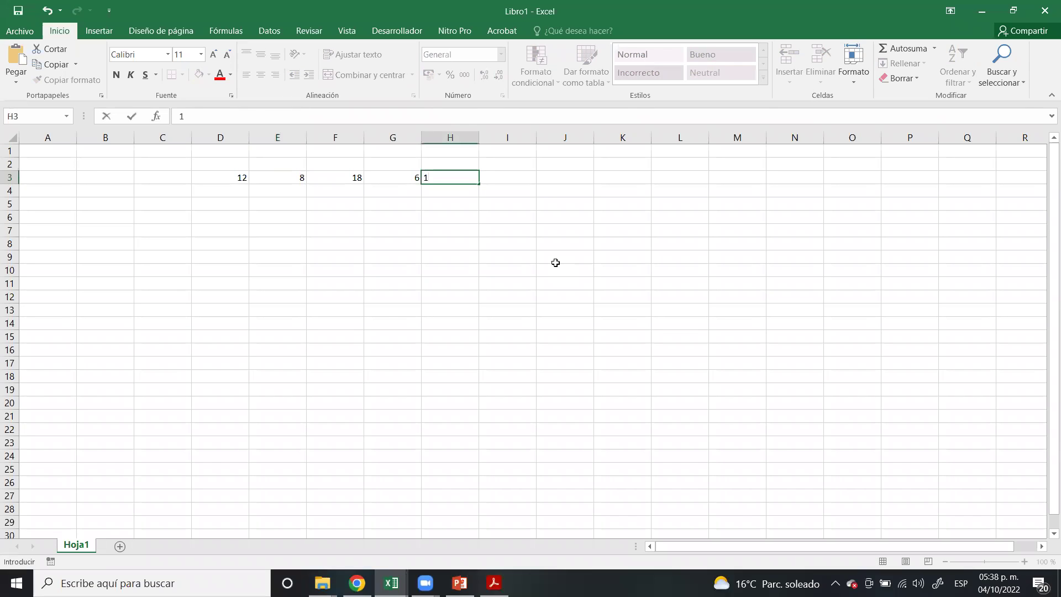
text(3)
click(570, 270)
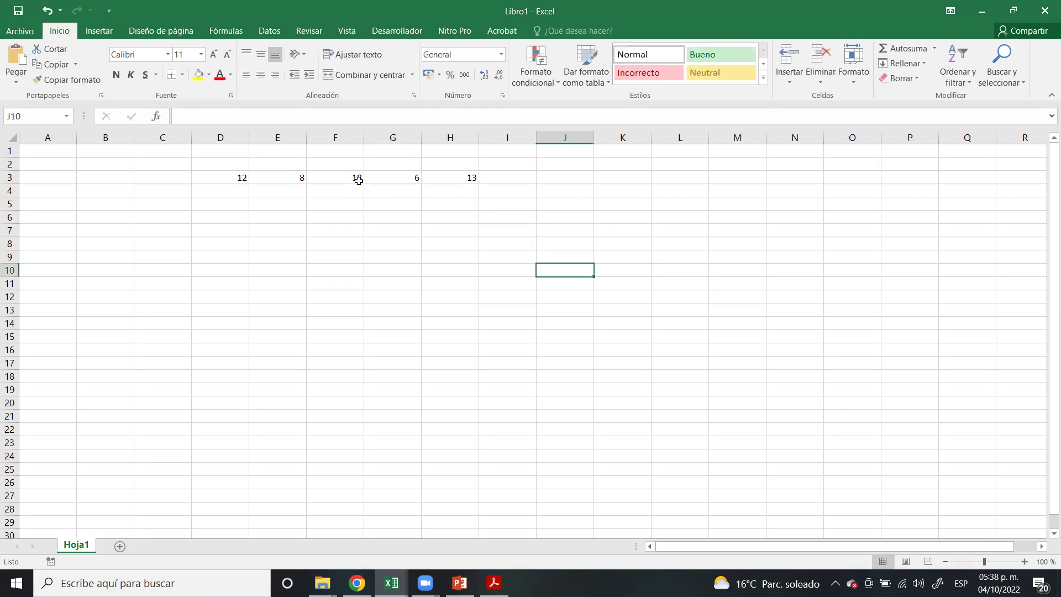
click(270, 219)
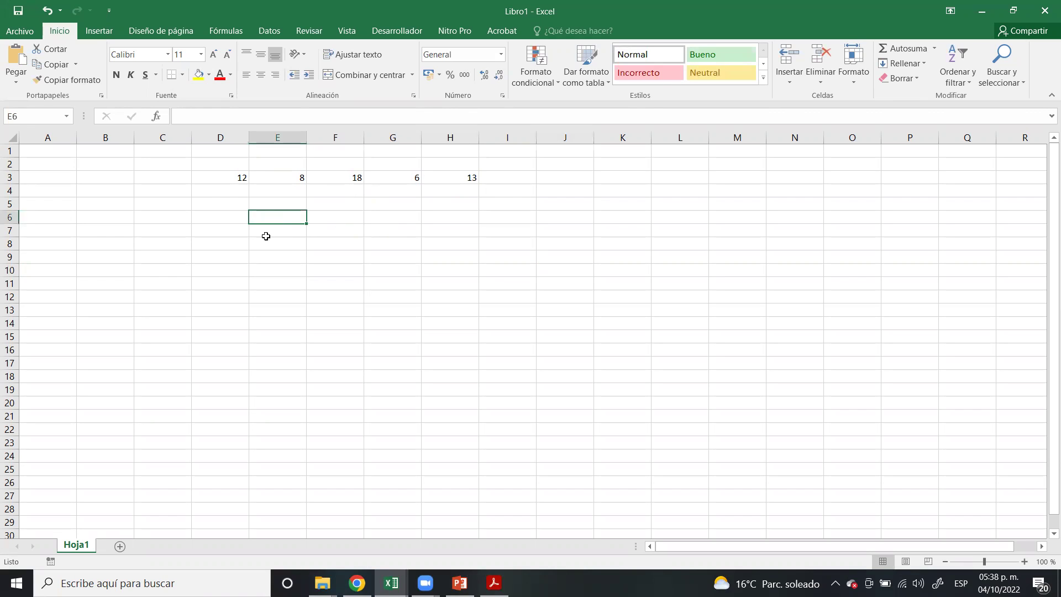
click(240, 218)
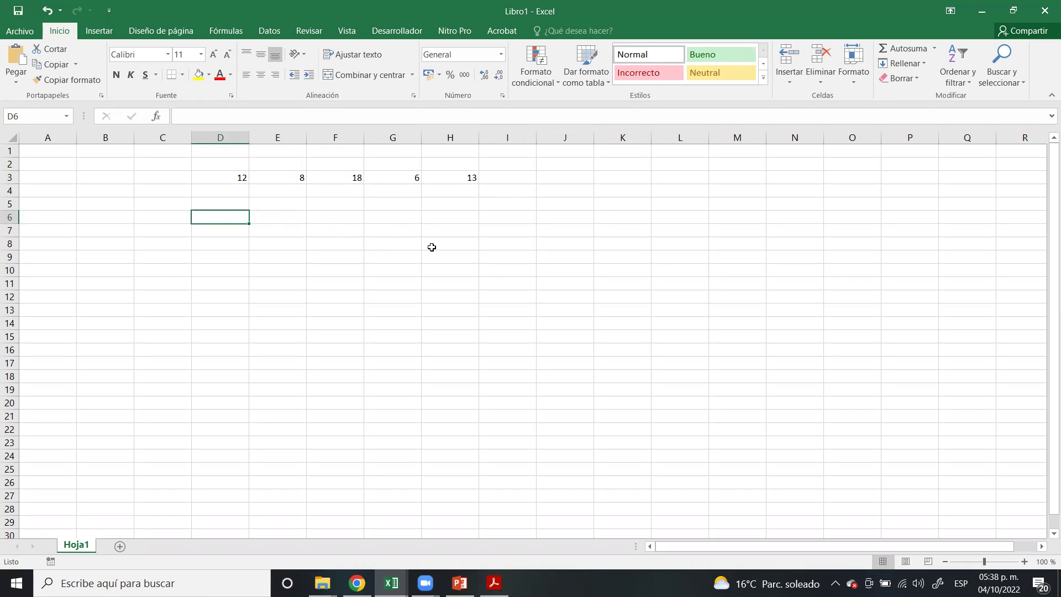
text(=medi)
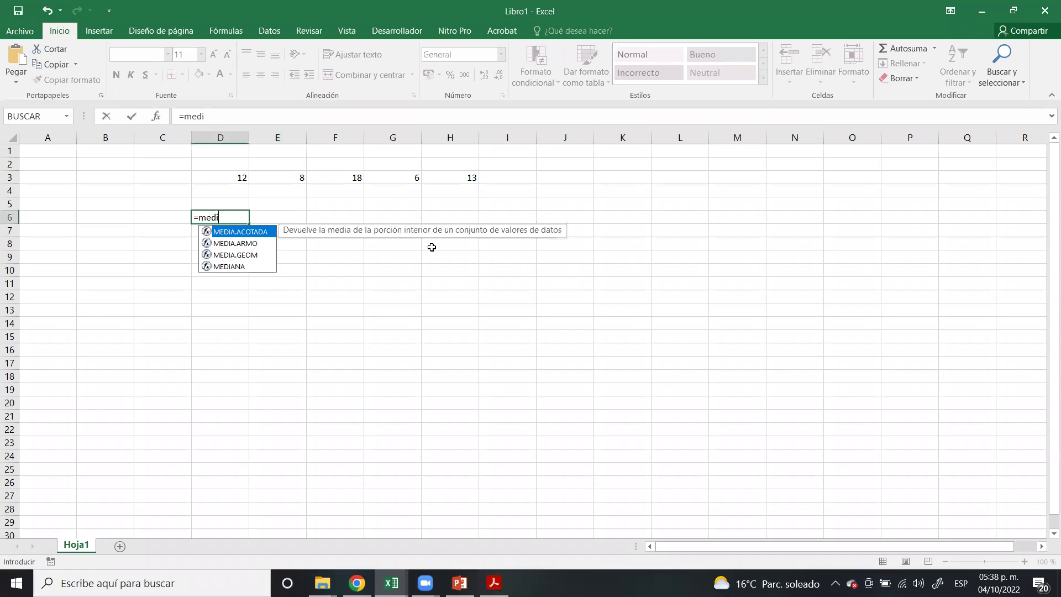
text(a)
double_click(235, 266)
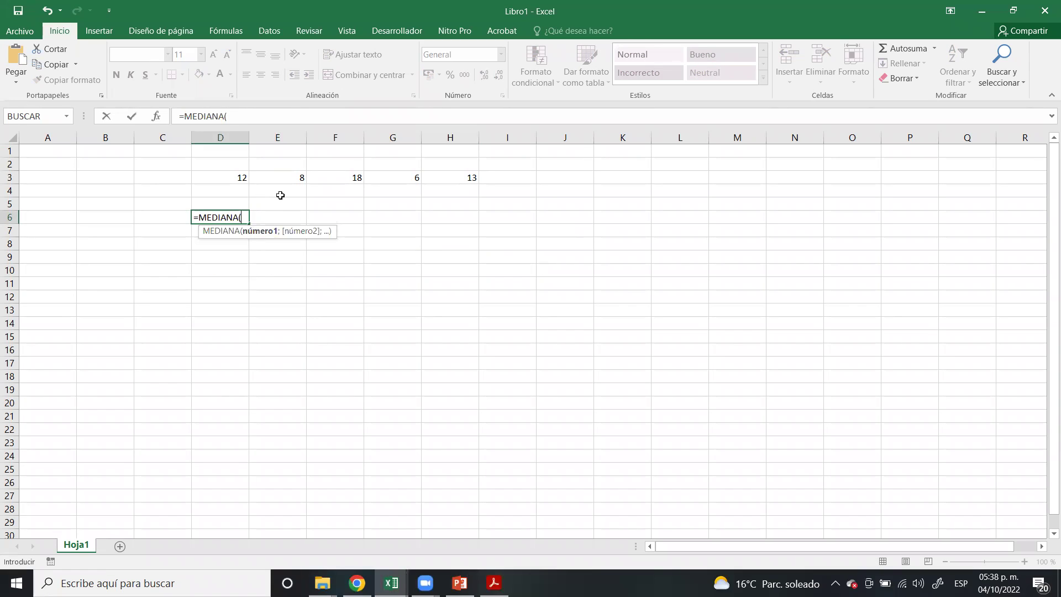
click(239, 177)
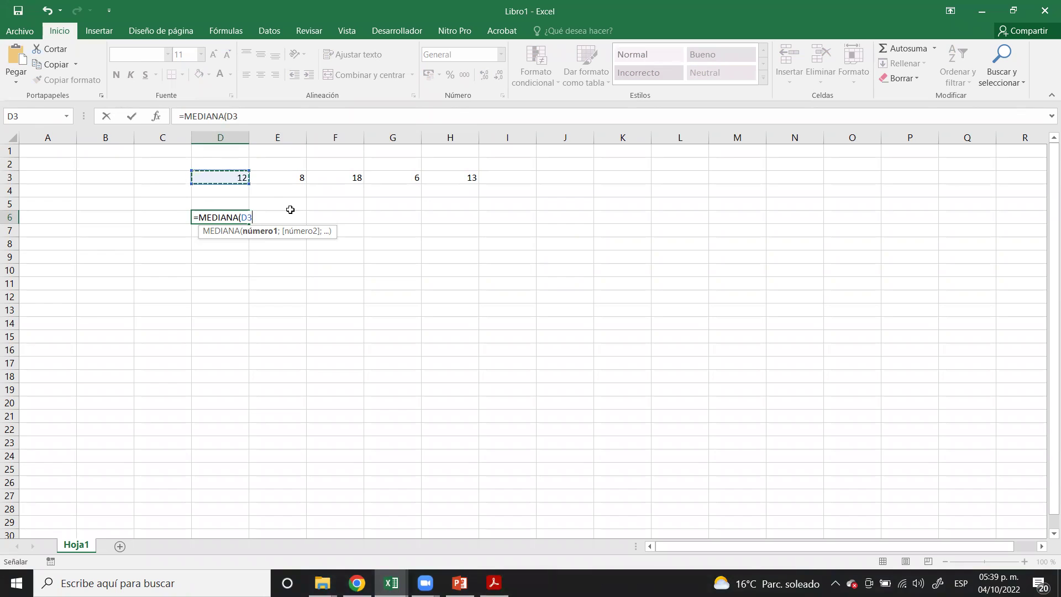
key(BackSpace)
key(BackSpace)
key(BackSpace)
key(BackSpace)
key(BackSpace)
key(BackSpace)
key(BackSpace)
key(BackSpace)
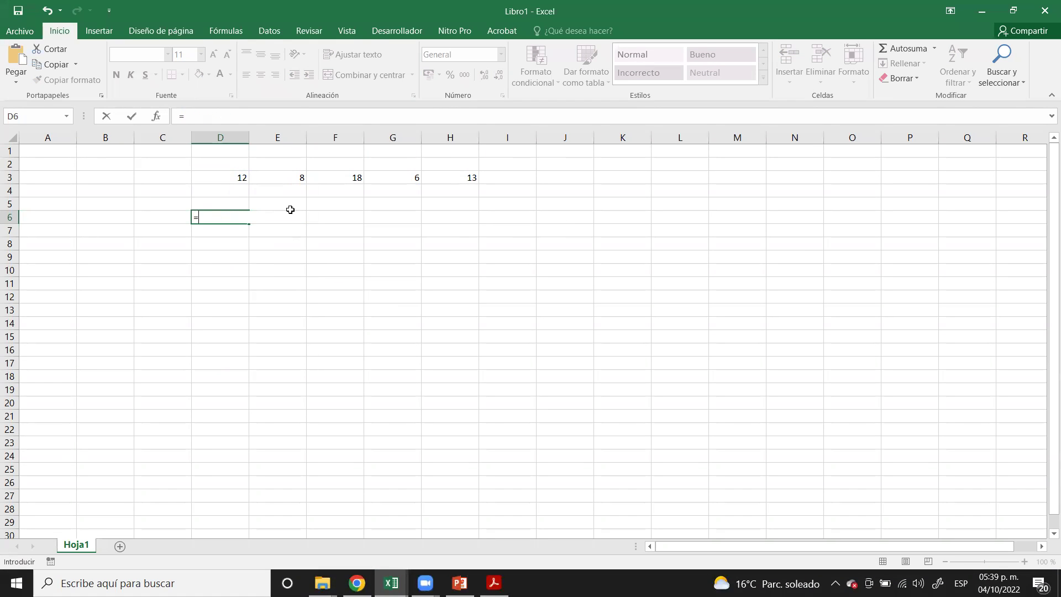
- Try to calculate the 50th percentile of D3:H3 in cell D6 with =PERCENTIL.EXC(D3:H3;50)
text(per)
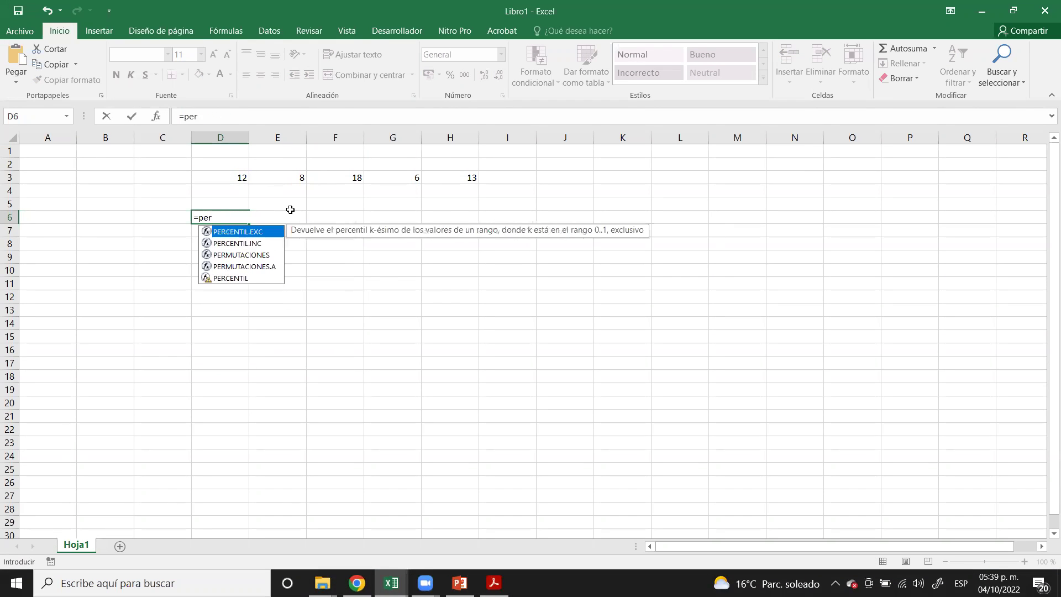
double_click(219, 235)
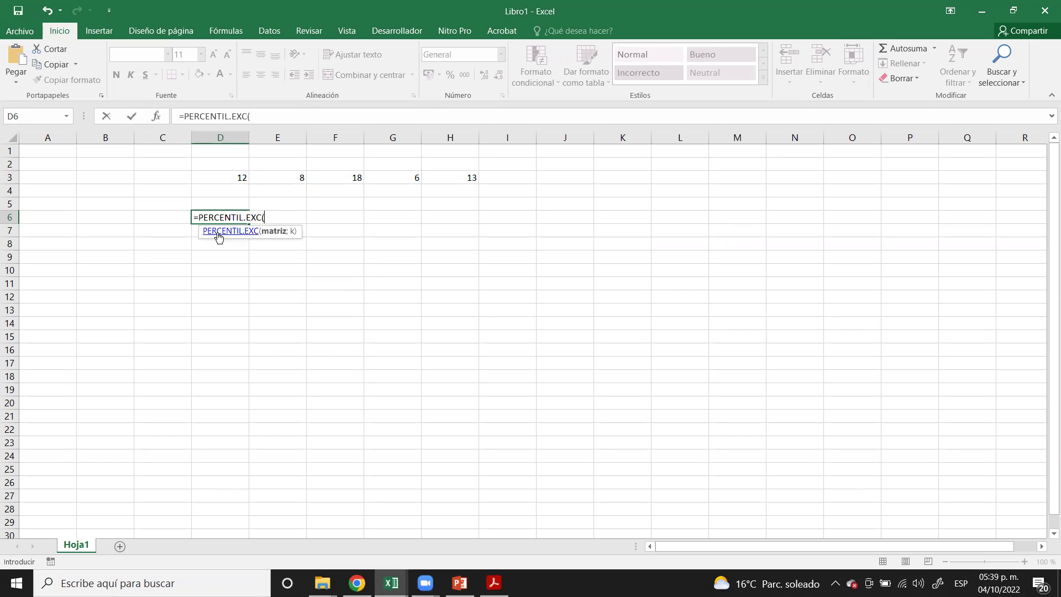
drag(227, 175, 433, 173)
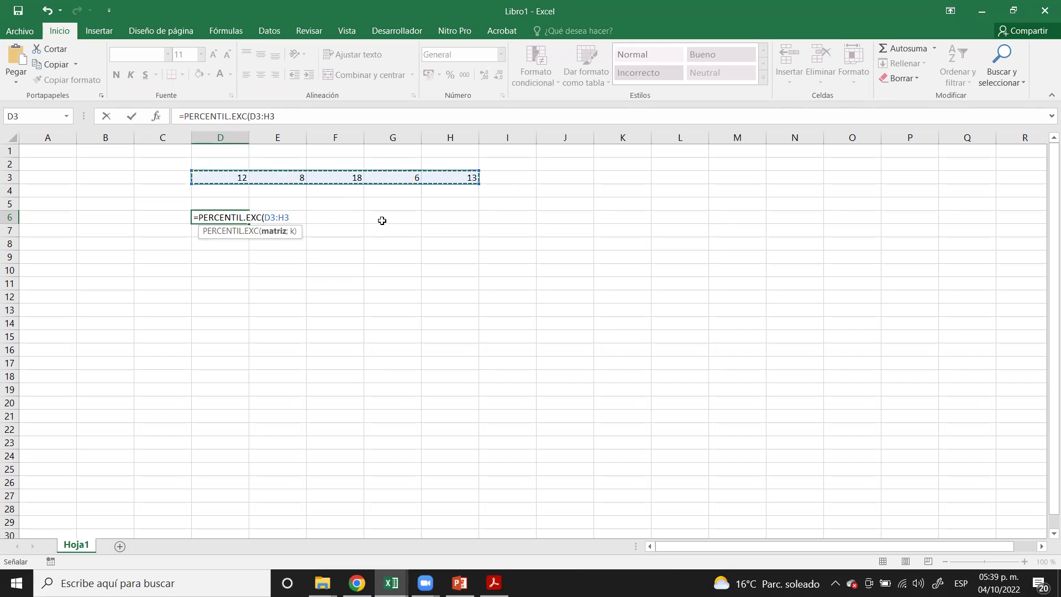
text(;)
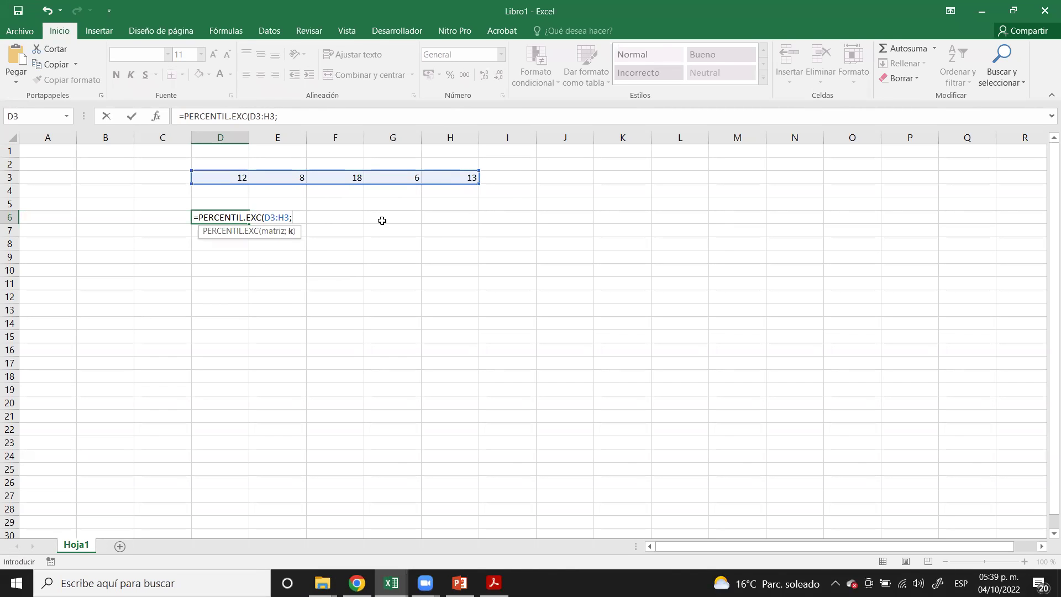
text(50)
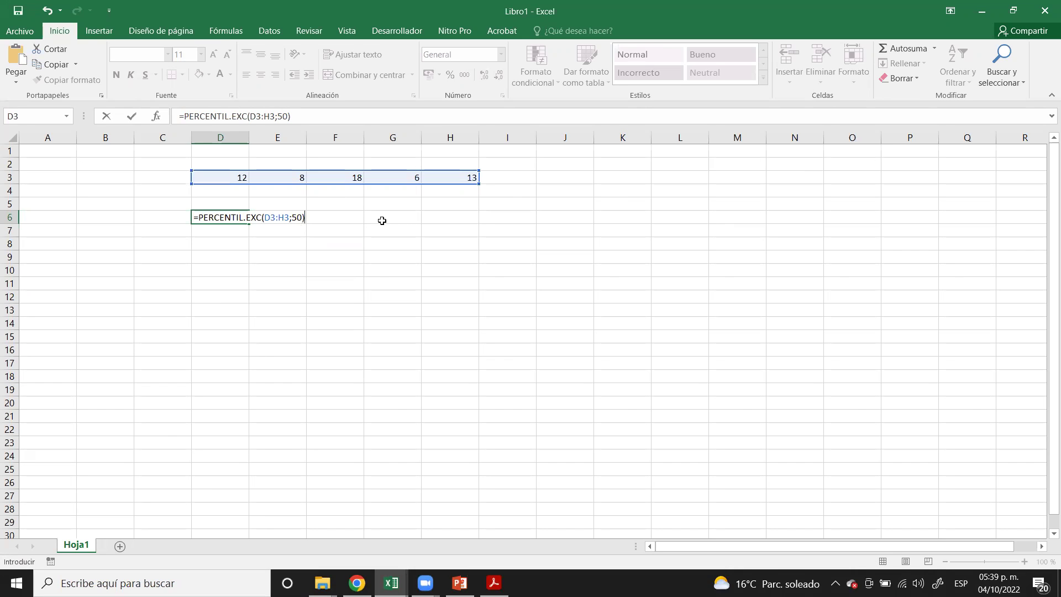
key(Return)
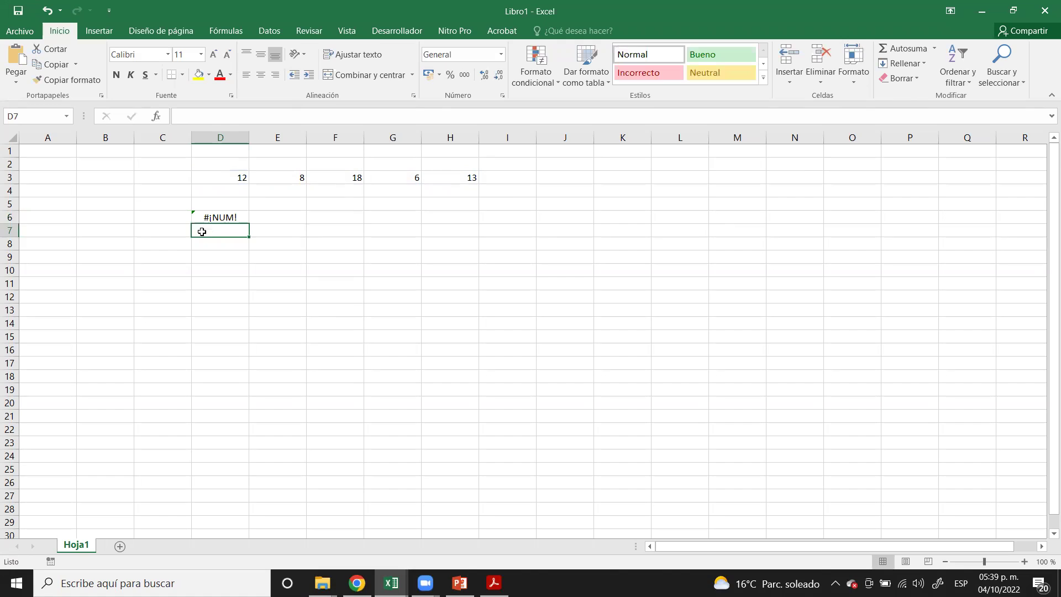
- Check the error description and error-handling options for the formula in cell D6
click(236, 218)
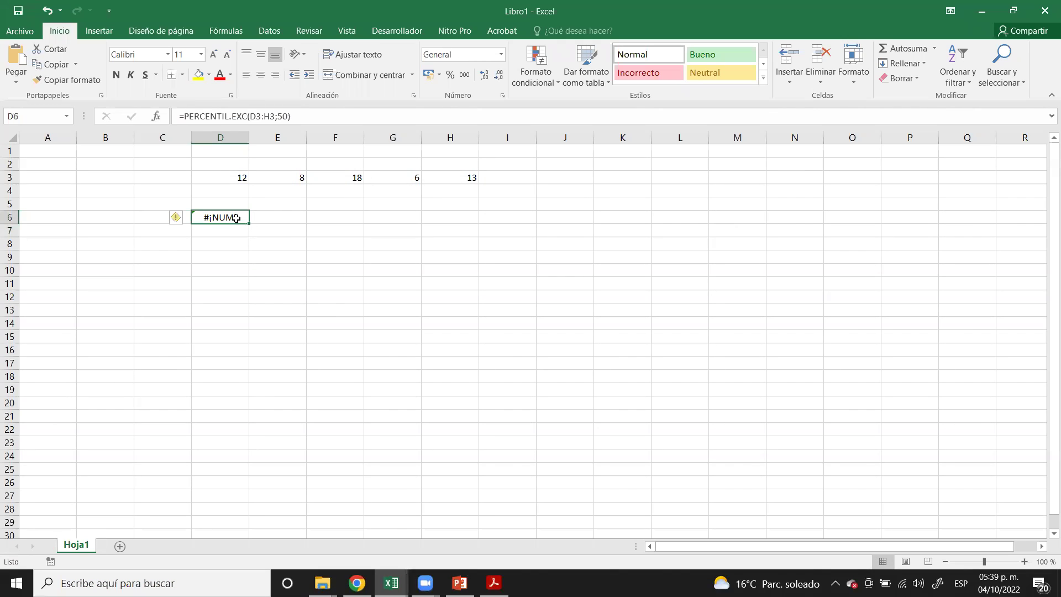
mouse_move(178, 222)
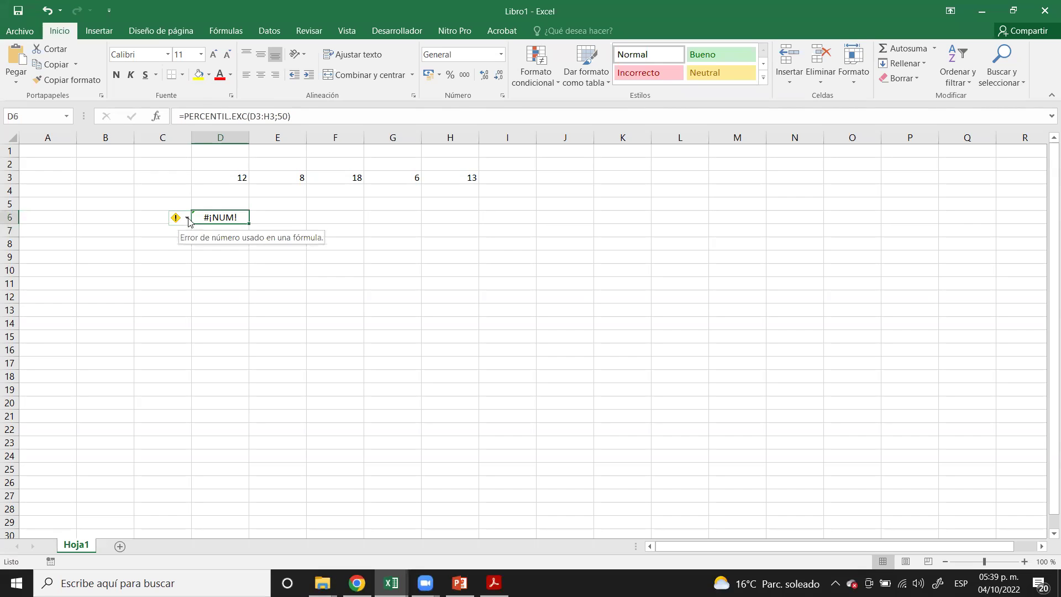
click(188, 221)
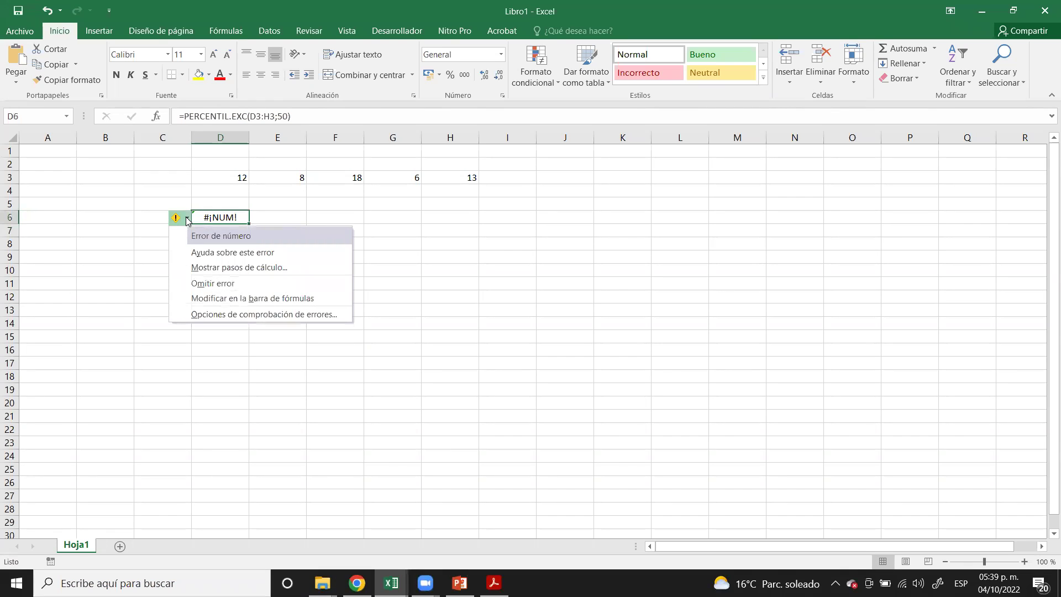
click(310, 206)
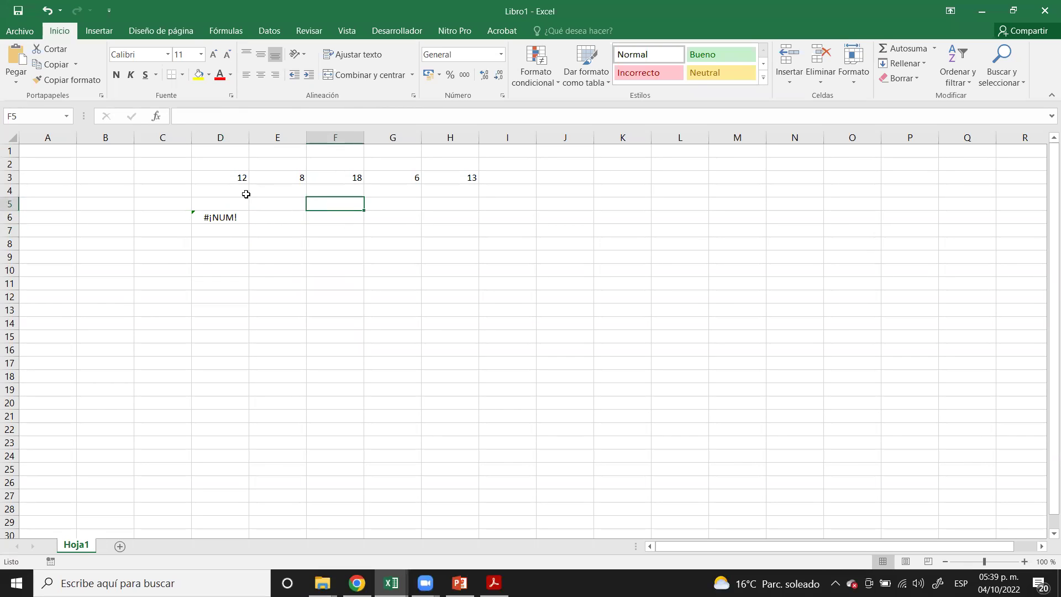
- Enter the sample values in ascending order 6, 8, 12, 13 and 18 in D4 to H4, and fill F4 yellow
click(246, 194)
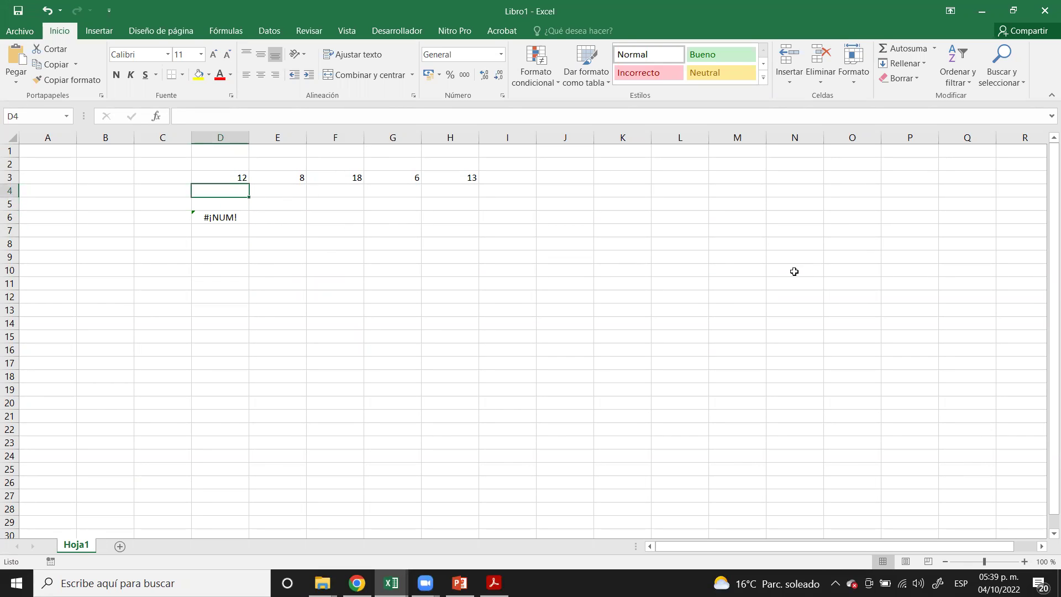
text(6)
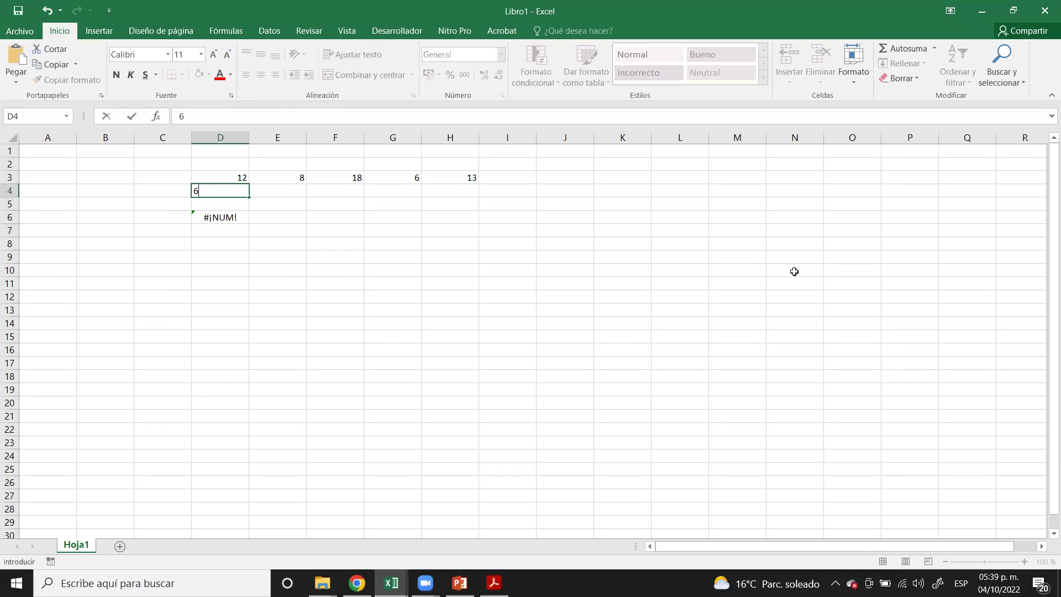
key(Tab)
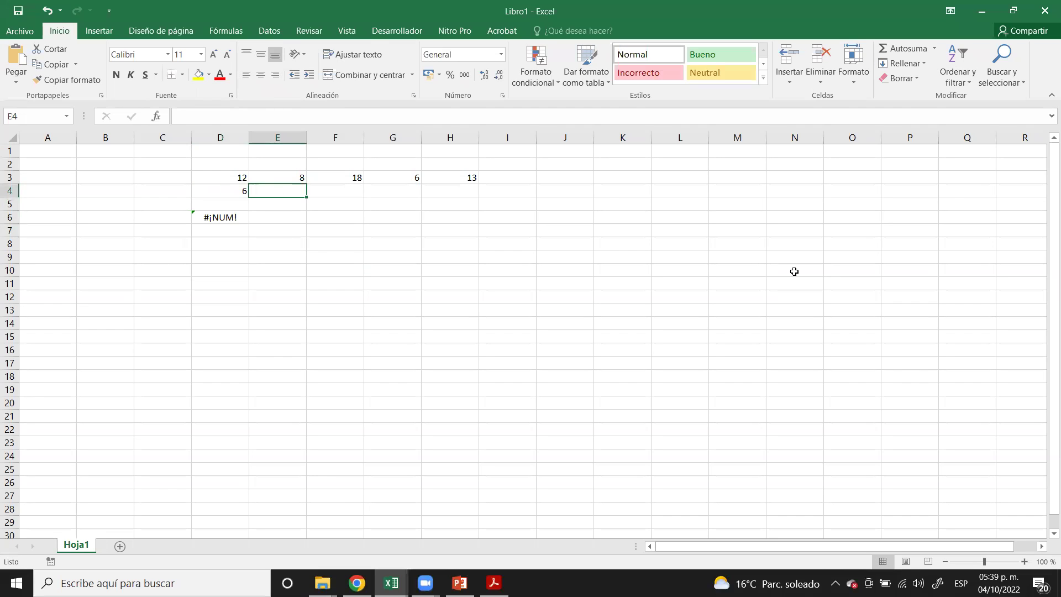
text(8)
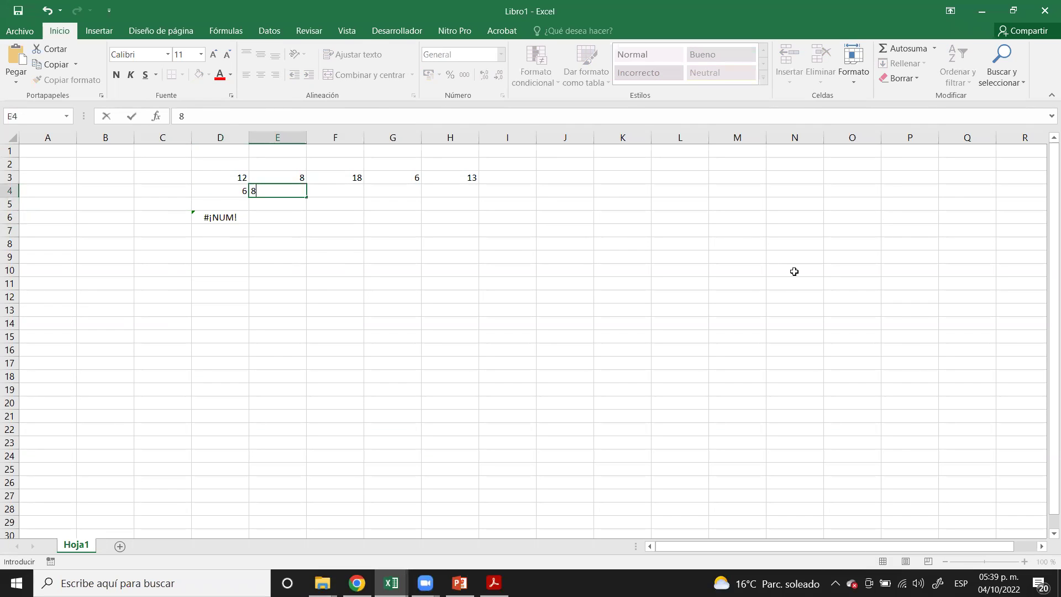
key(Tab)
text(12)
key(Tab)
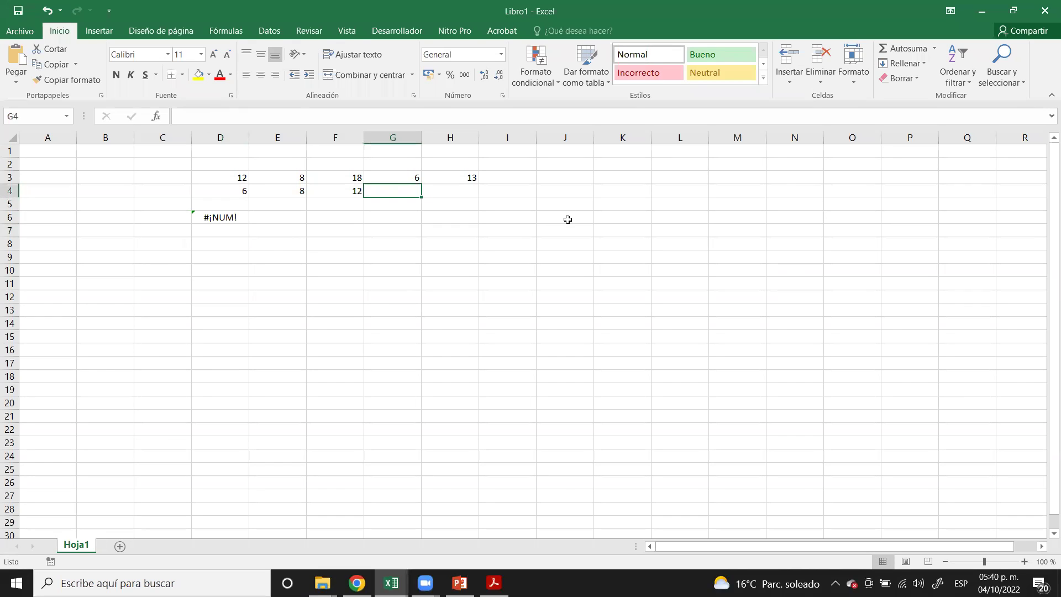
text(13)
key(Tab)
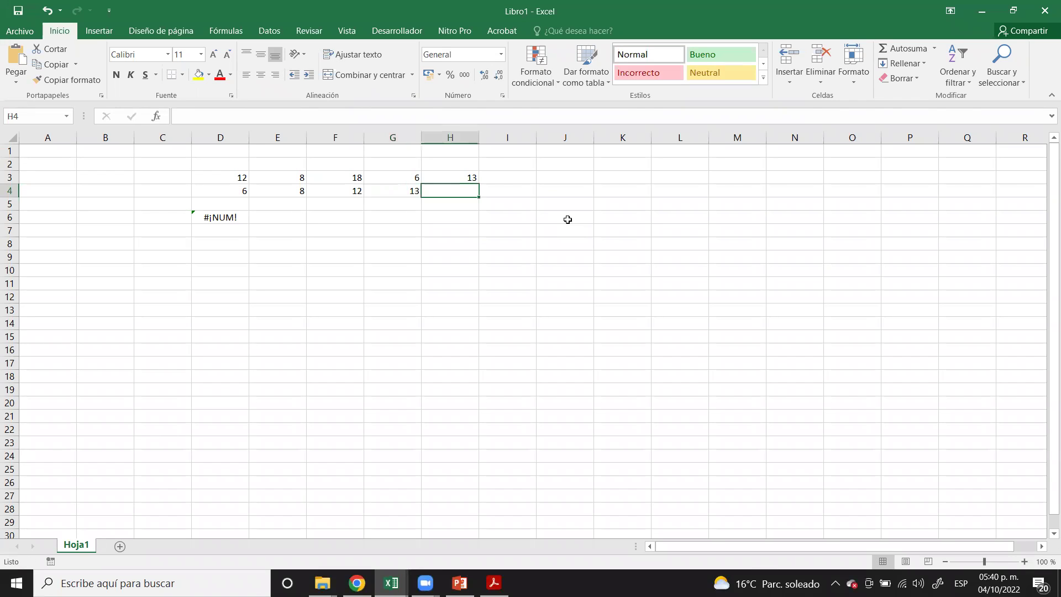
text(18)
click(604, 215)
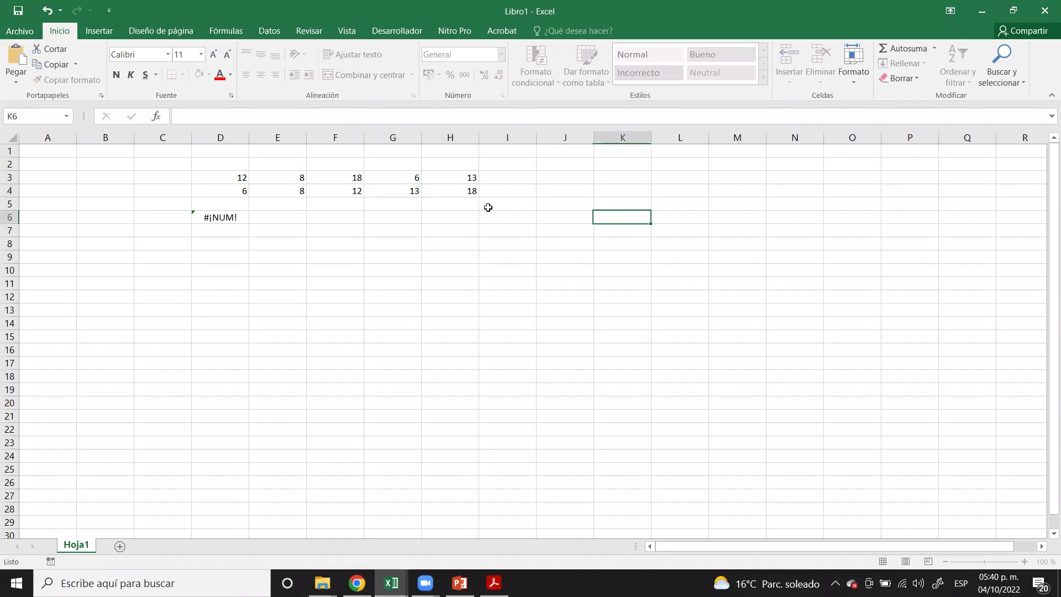
click(347, 192)
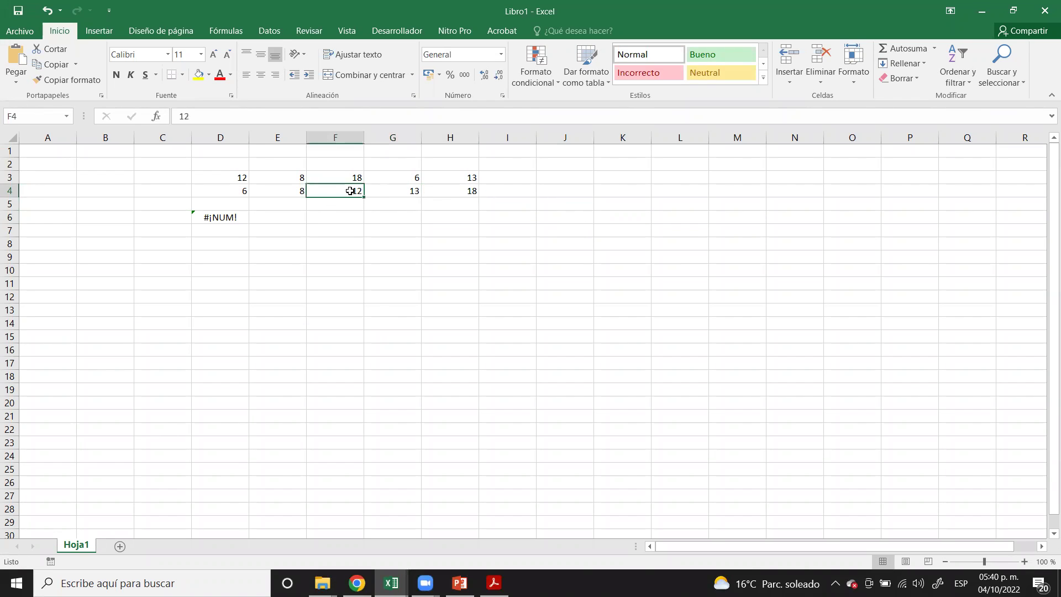
click(200, 77)
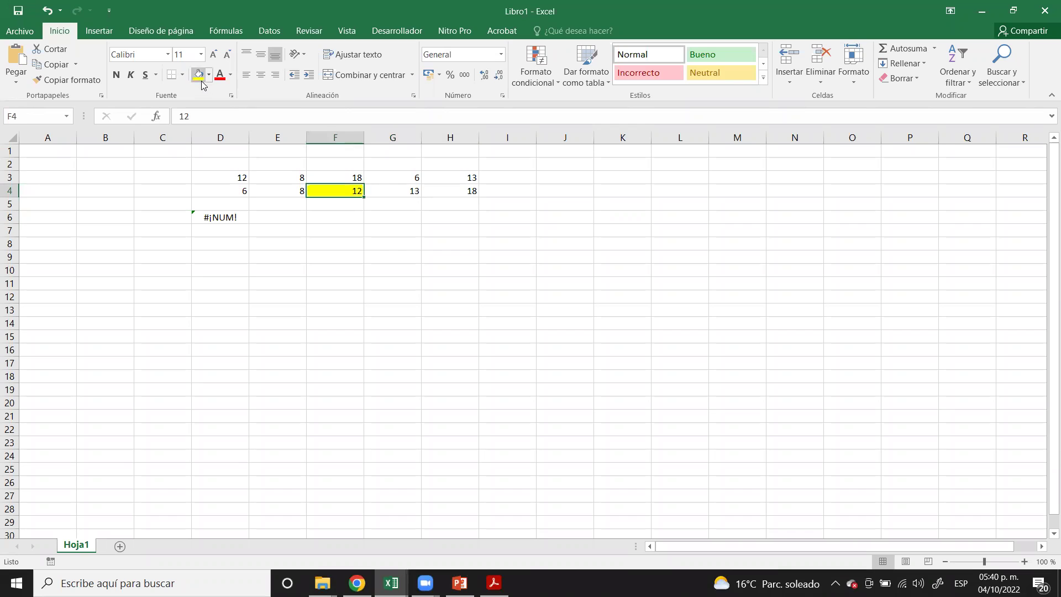
- Enter =PERCENTIL.EXC(D4:H4;50) in cell F6 for the sorted values
click(231, 219)
click(279, 218)
click(322, 218)
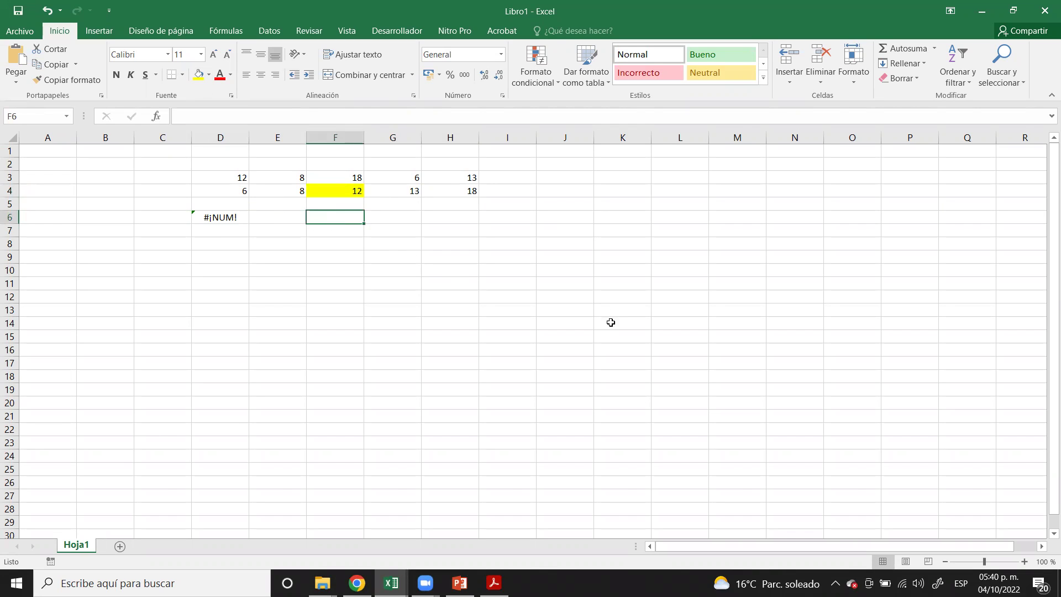
text(=per)
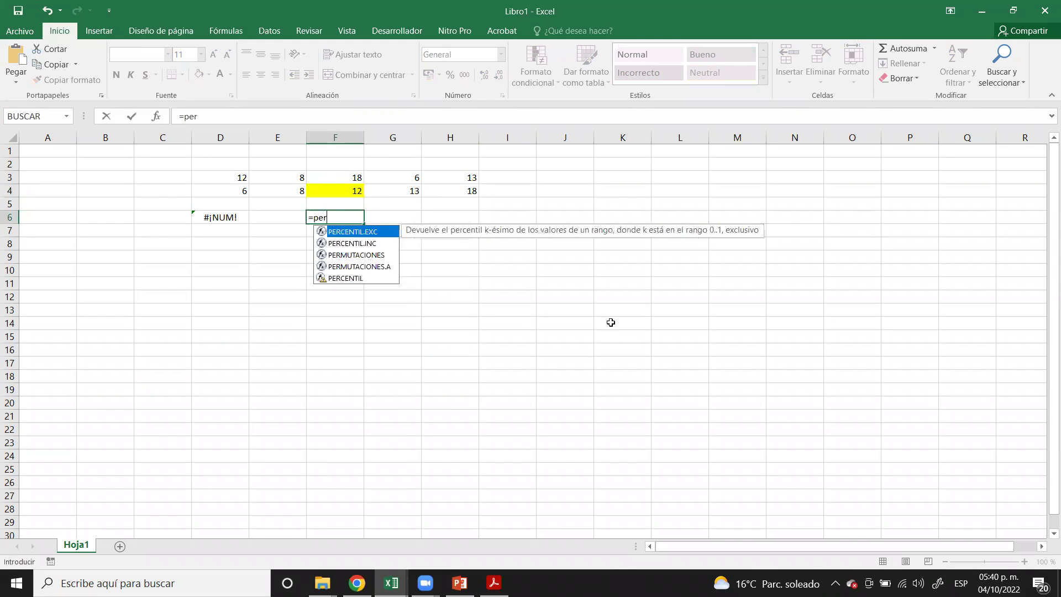
double_click(340, 233)
drag(234, 191, 466, 195)
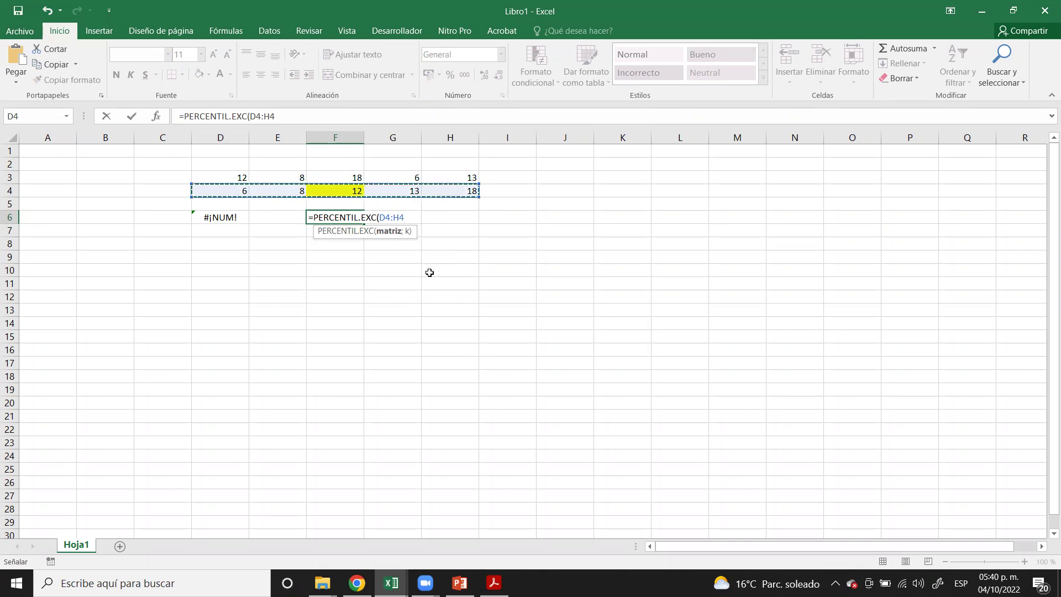
text(;)
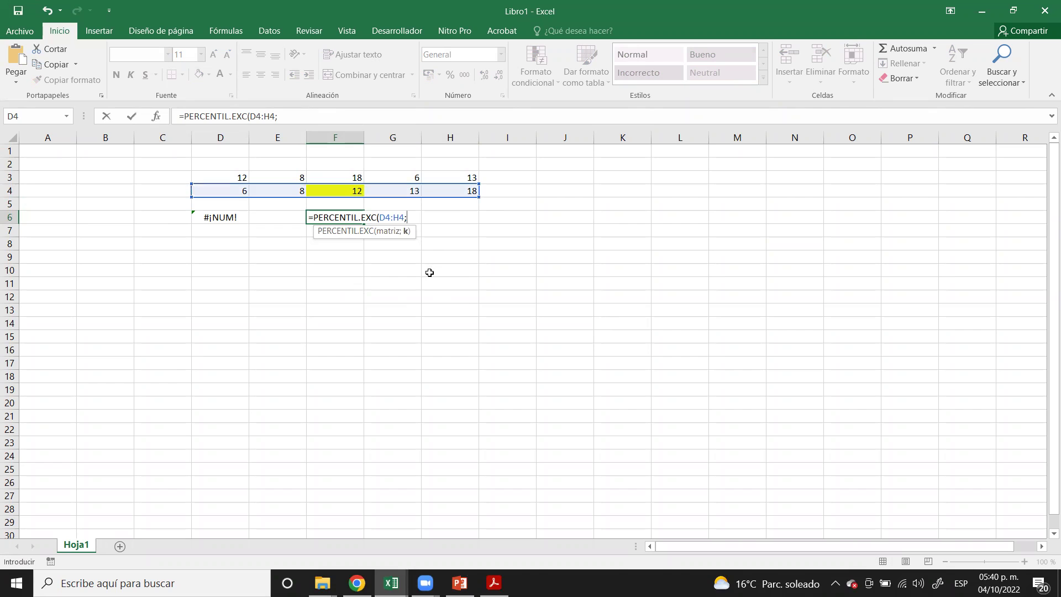
text(50)
key(Return)
- Delete the percentile formula from cell D6 and select cell F6
click(324, 219)
click(220, 217)
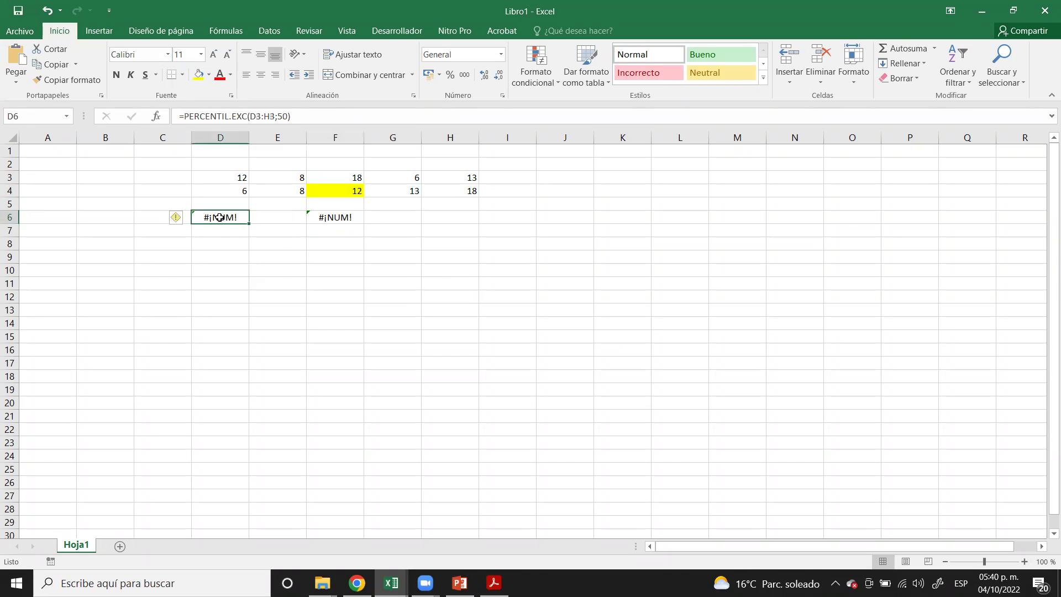
key(Delete)
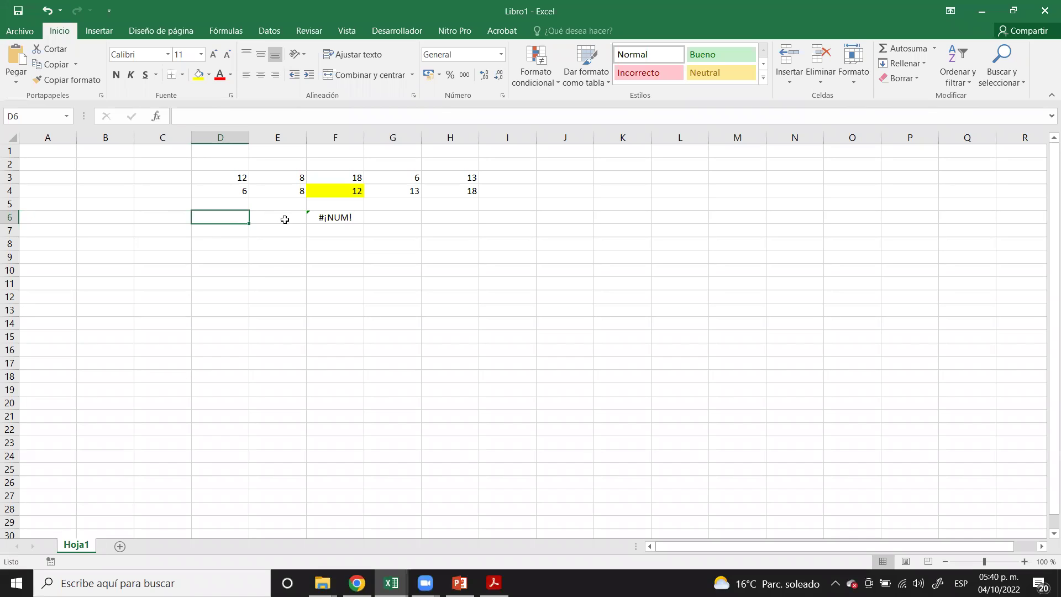
click(329, 221)
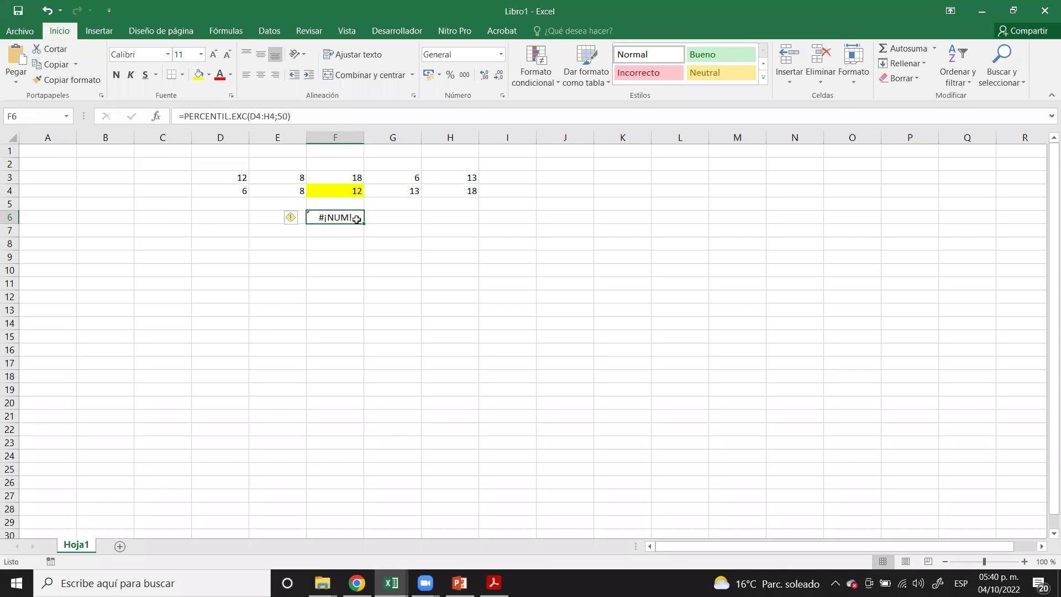
click(321, 241)
text(=perce)
double_click(342, 258)
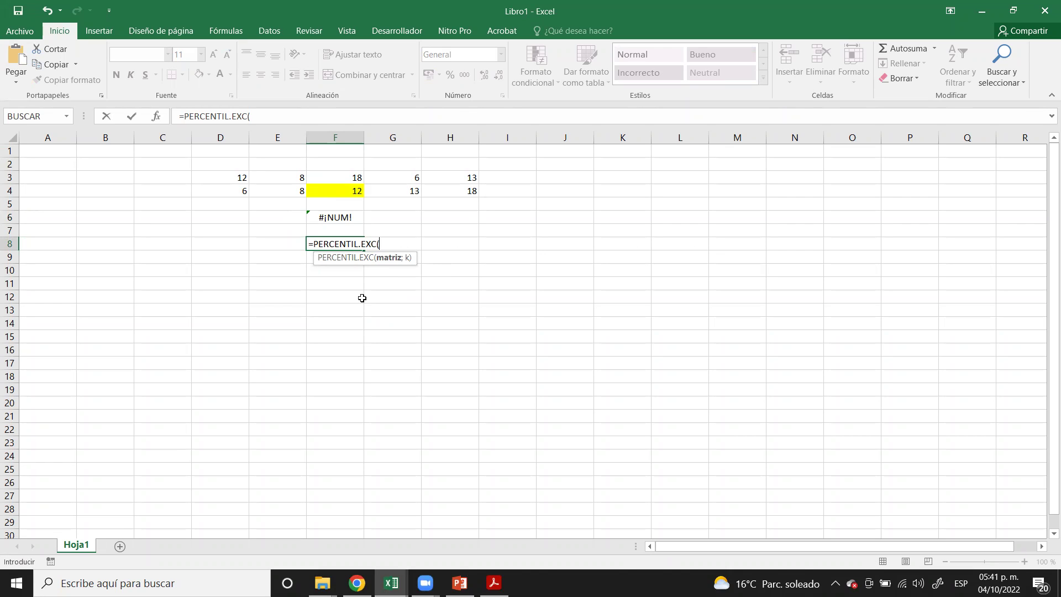
key(BackSpace)
key(BackSpace)
key(BackSpace)
key(BackSpace)
key(BackSpace)
key(BackSpace)
key(BackSpace)
key(BackSpace)
key(BackSpace)
key(BackSpace)
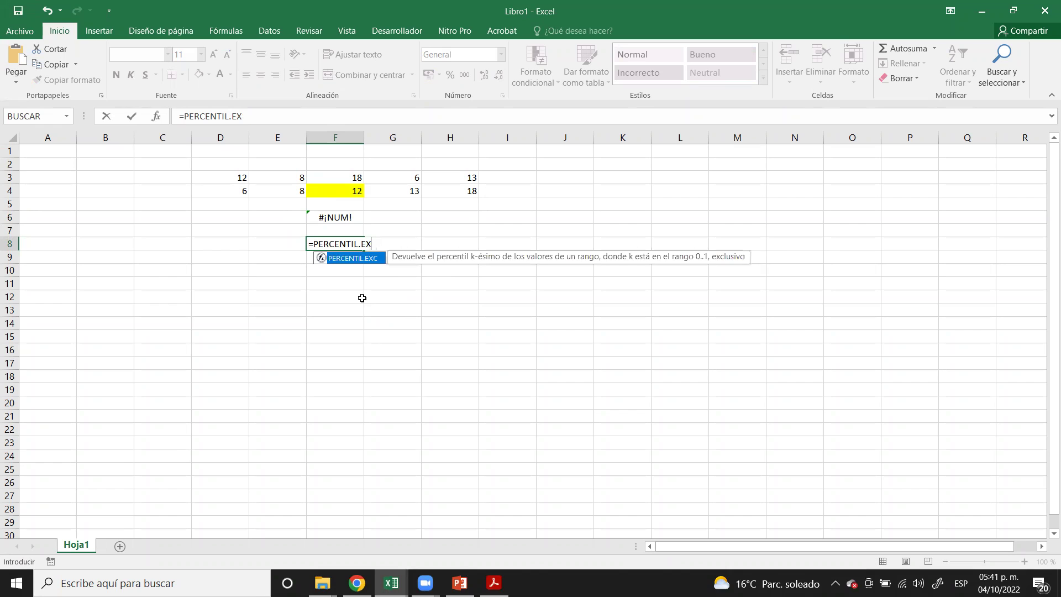
key(BackSpace)
key(BackSpace)
key(BackSpace)
key(BackSpace)
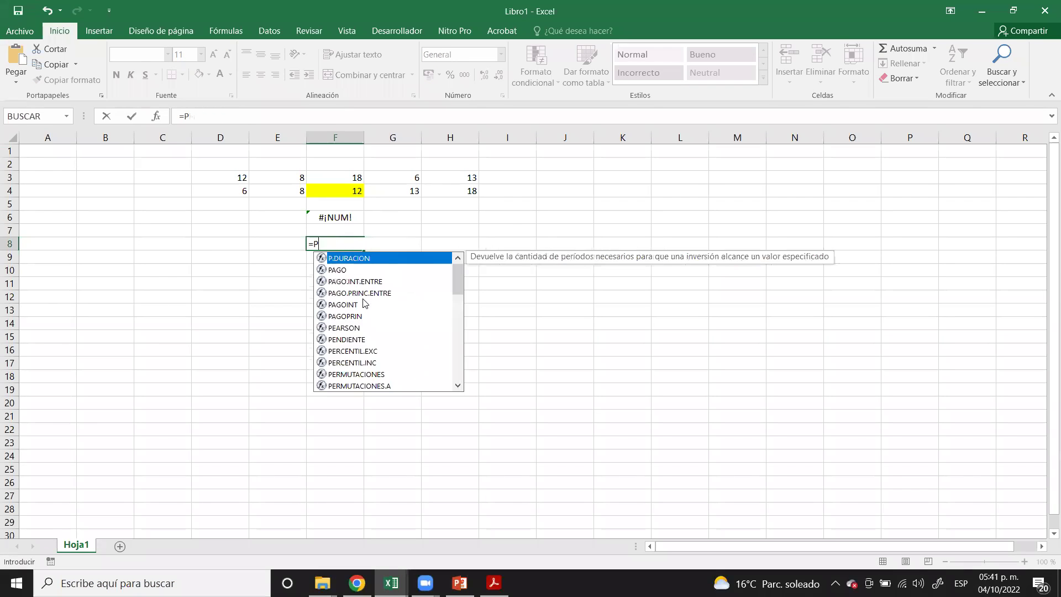
text(media)
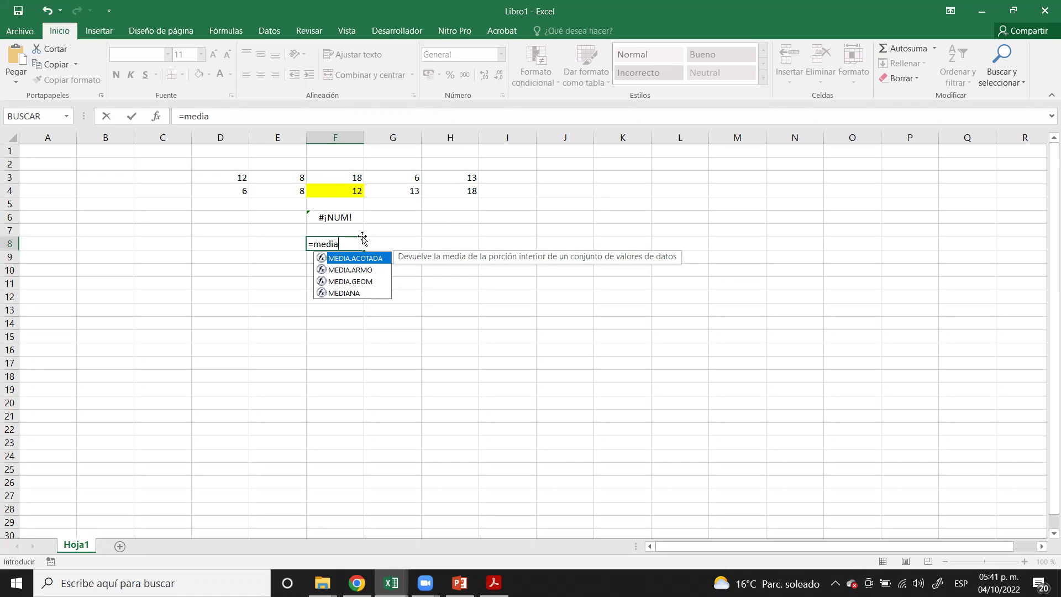
key(BackSpace)
key(BackSpace)
key(BackSpace)
key(BackSpace)
key(BackSpace)
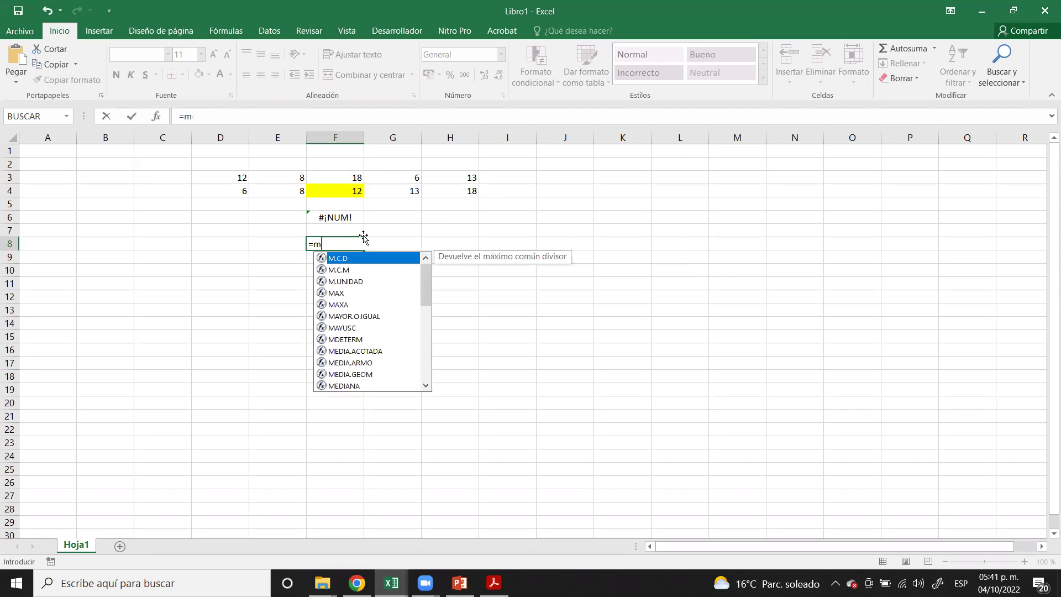
- Enter =PERCENTIL.EXC(D3:H3;0.5) in cell F8 for the unsorted sample values
text(perce)
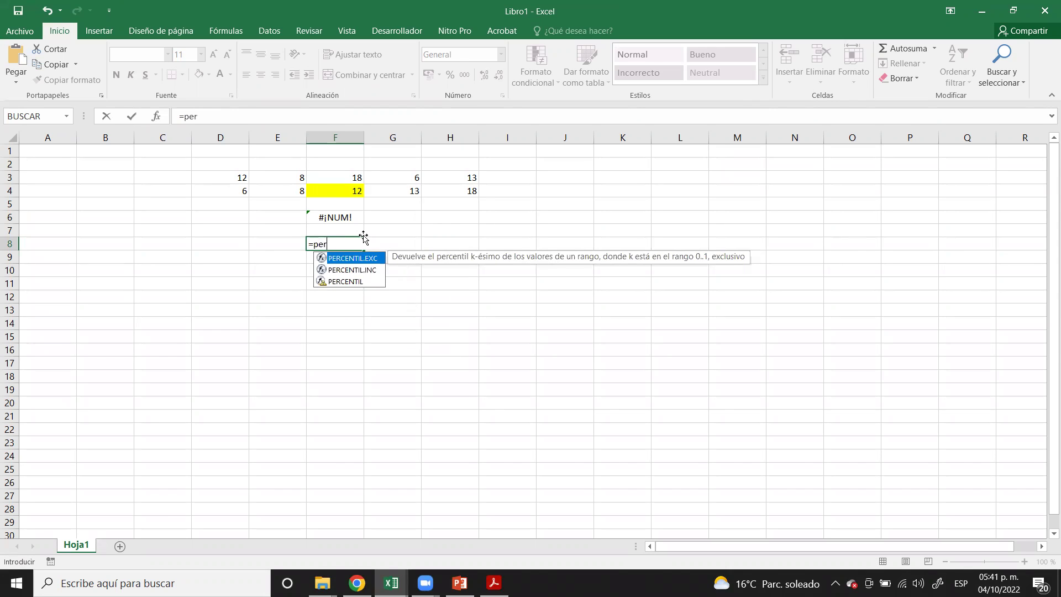
double_click(360, 258)
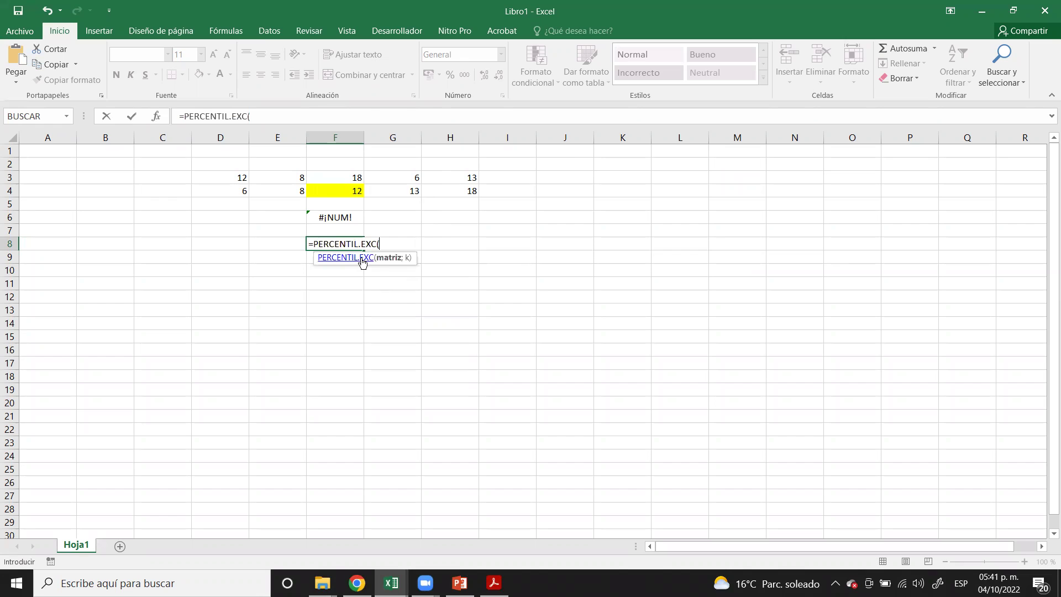
drag(240, 178, 453, 177)
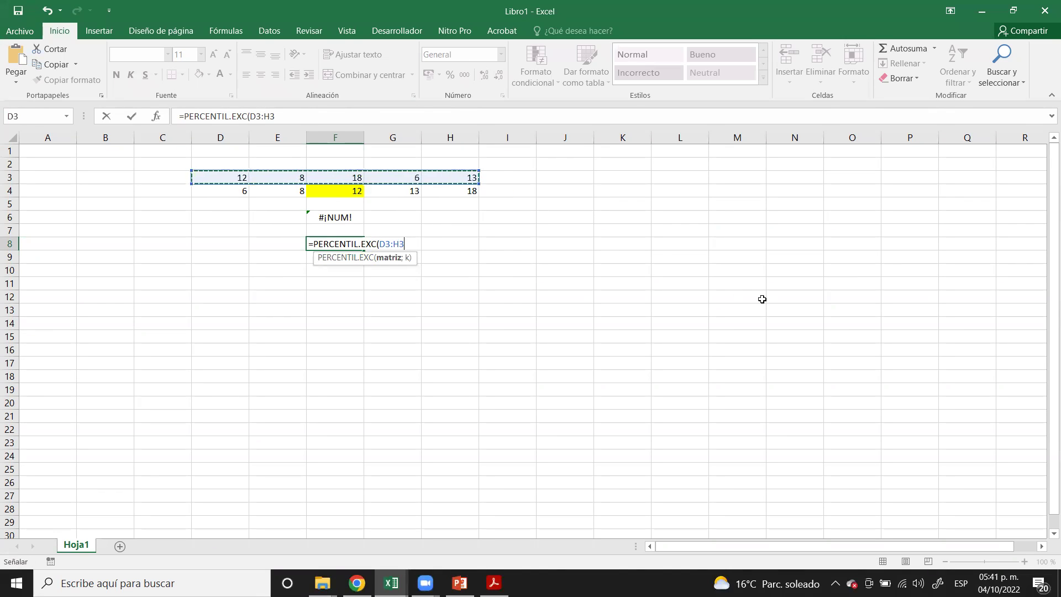
text(;)
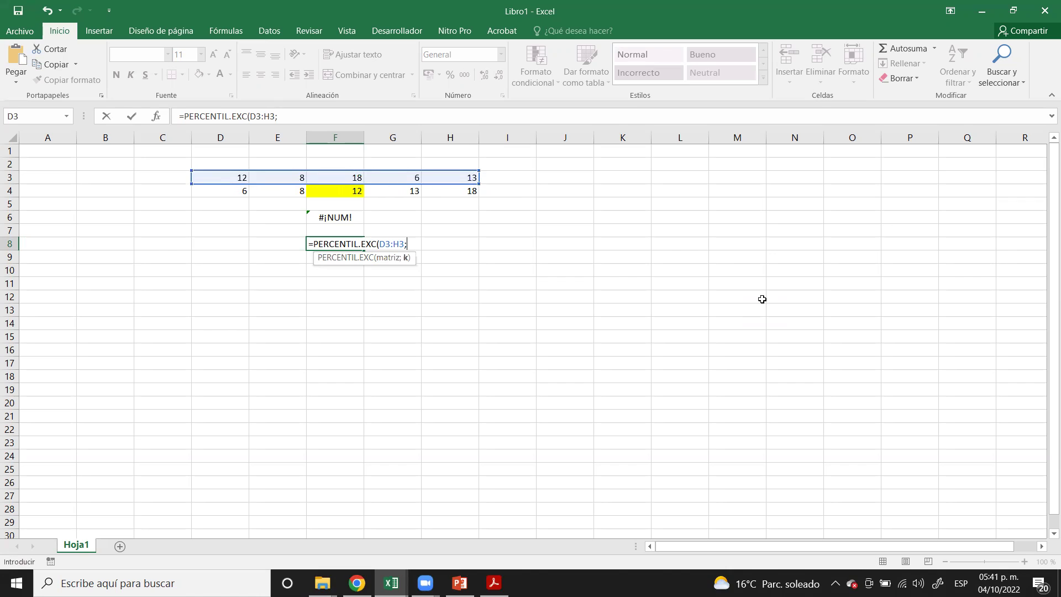
text(0.5)
key(Return)
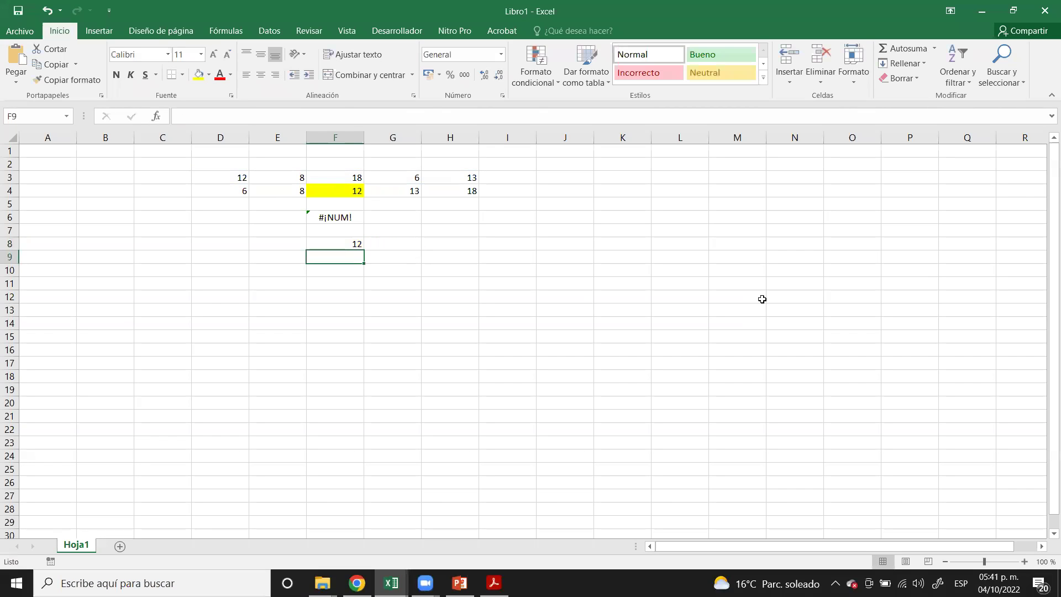
click(359, 245)
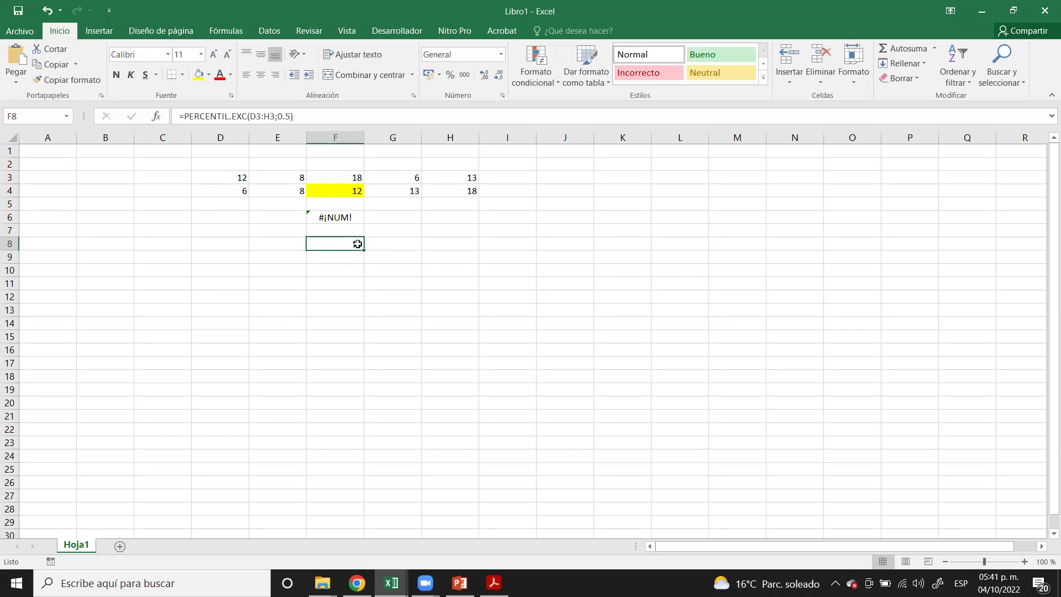
- Delete the old percentile formula from cell F6 and the sorted values from D4:H4
click(339, 213)
key(Delete)
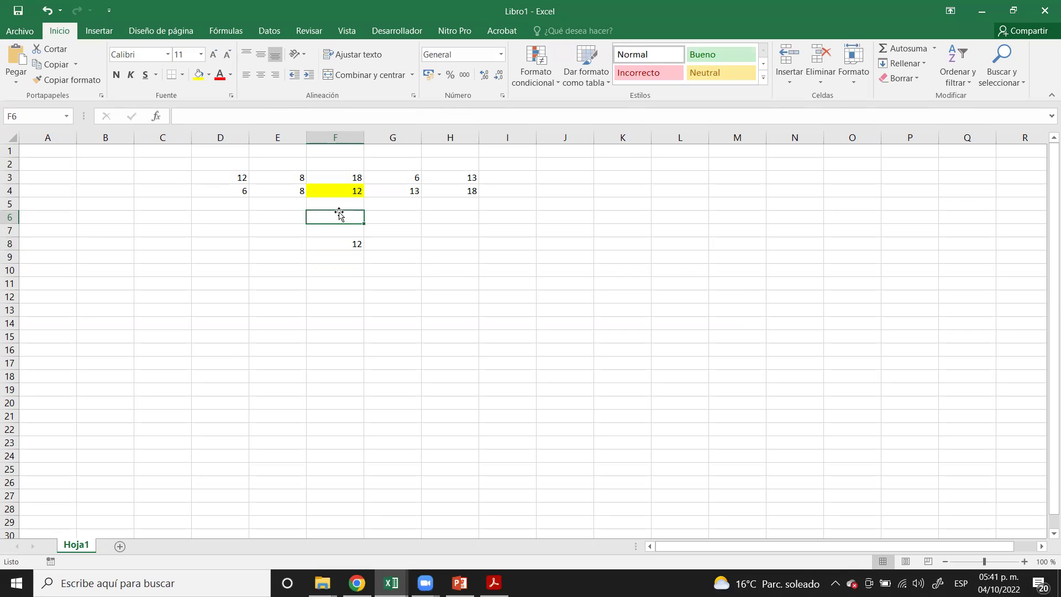
drag(221, 189, 475, 194)
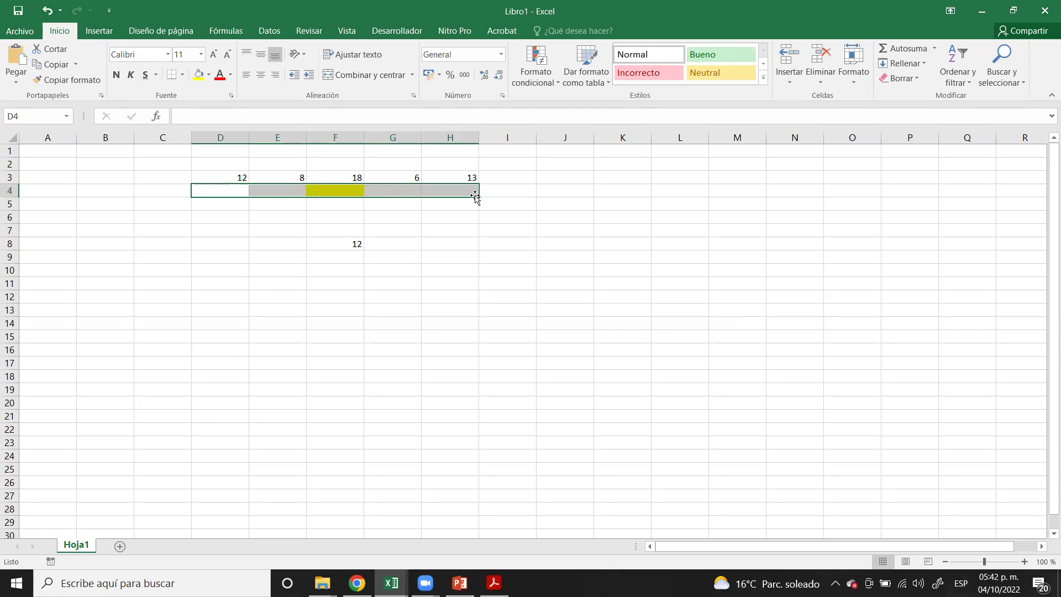
key(Delete)
click(500, 296)
- Review the percentile formula in cell F8 together with its source values in D3:H3
click(329, 247)
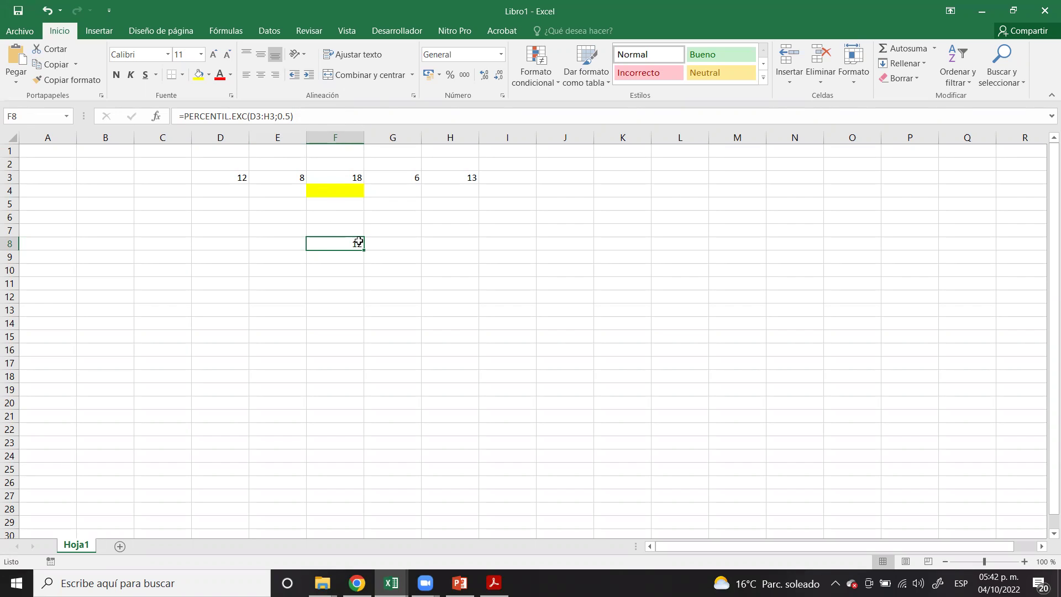
click(397, 216)
click(357, 240)
drag(237, 177, 467, 177)
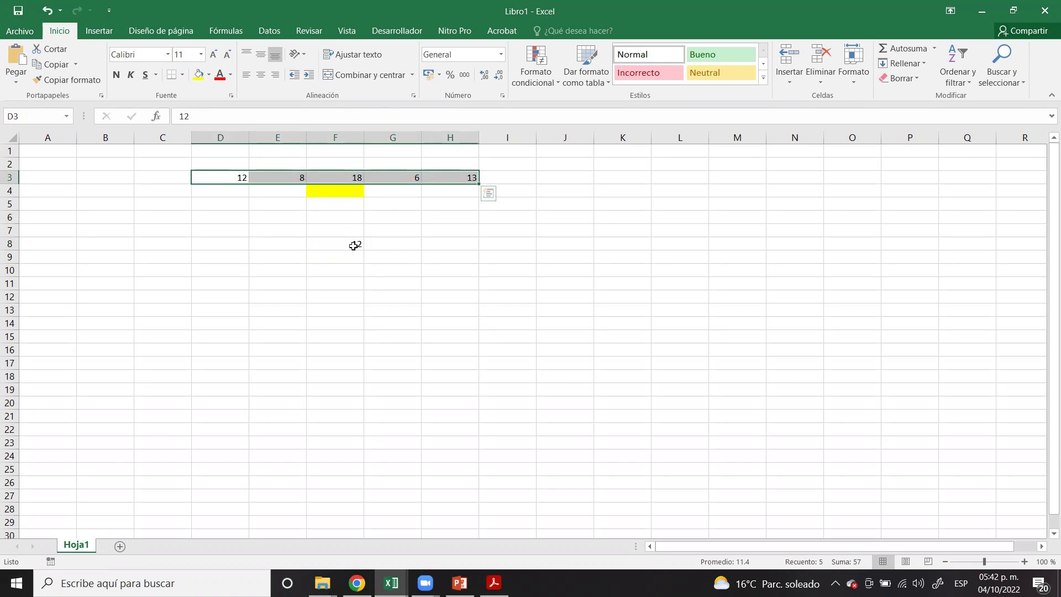
click(353, 244)
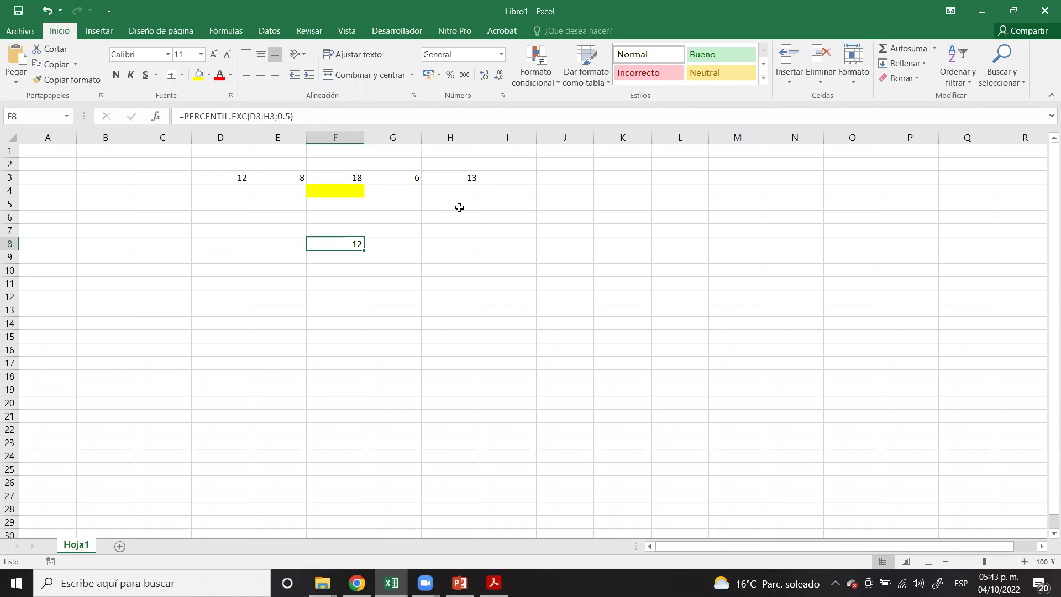
- Enter =CUARTIL.EXC(D3:H3;0.5) in cell F9 for the same sample values
click(354, 254)
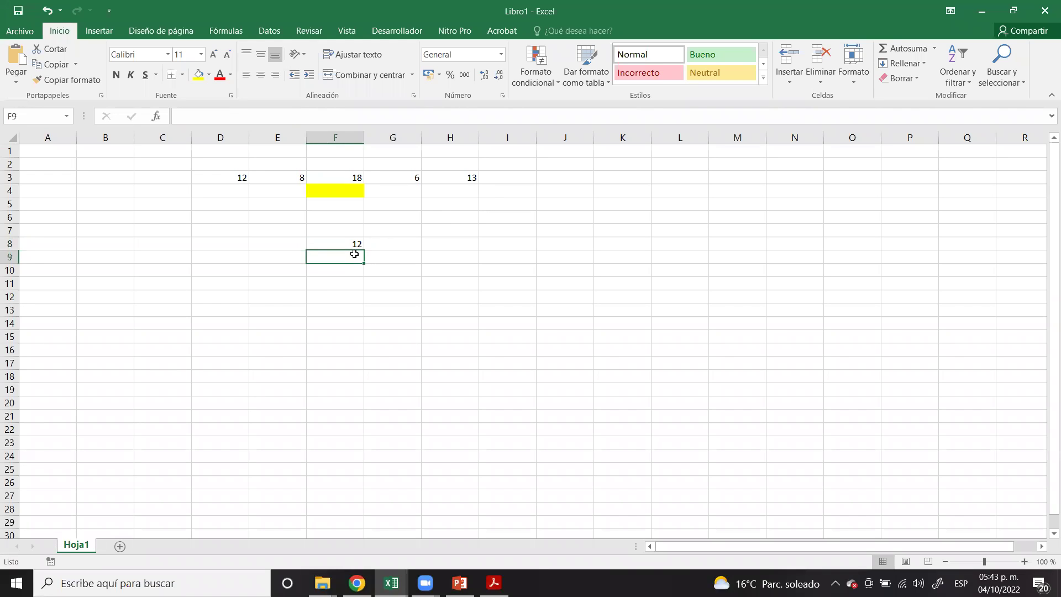
text(=cua)
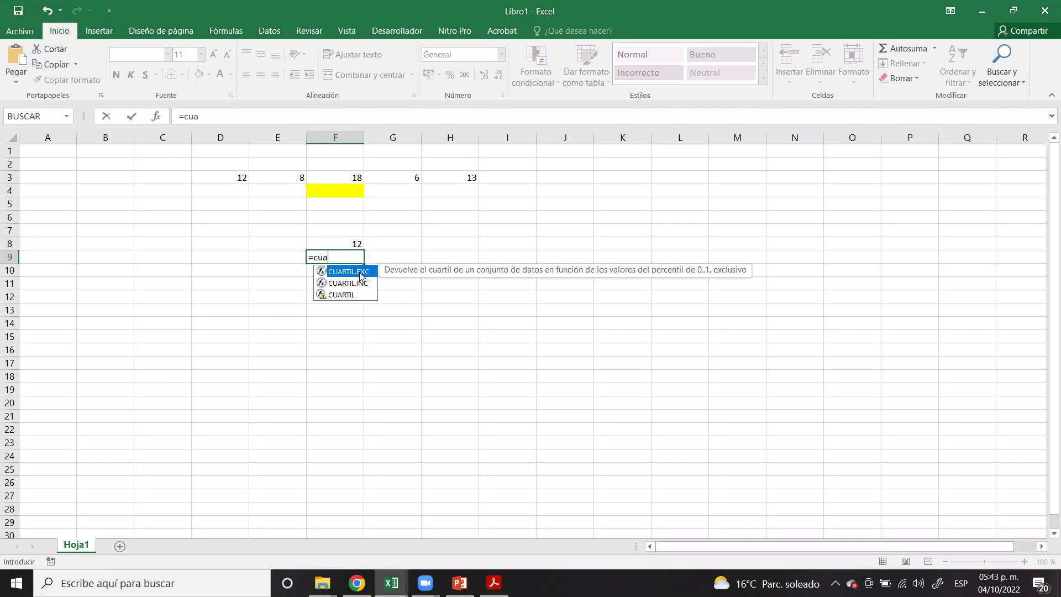
double_click(361, 272)
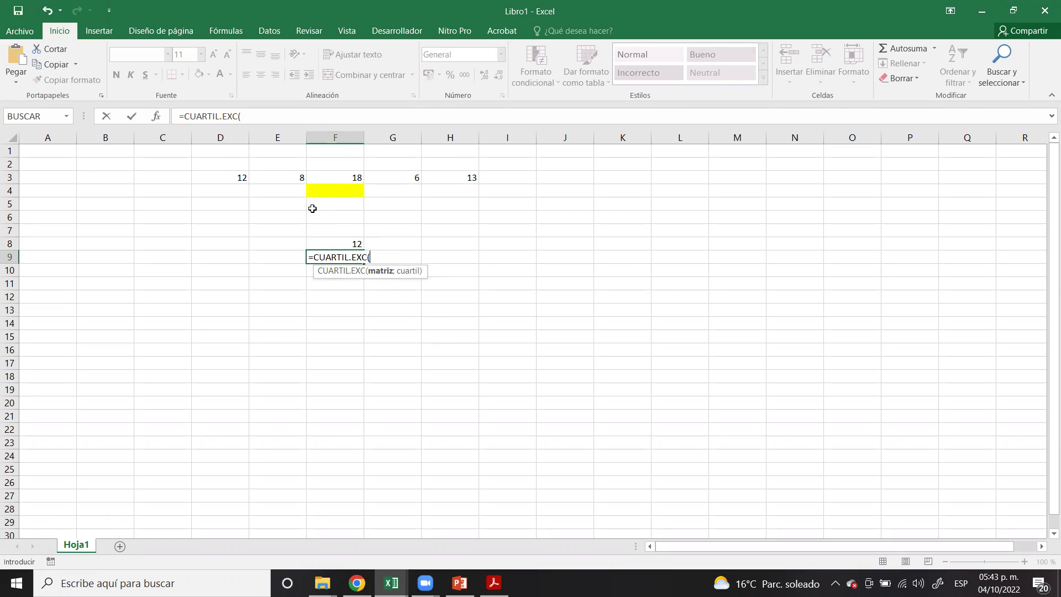
drag(232, 175, 445, 175)
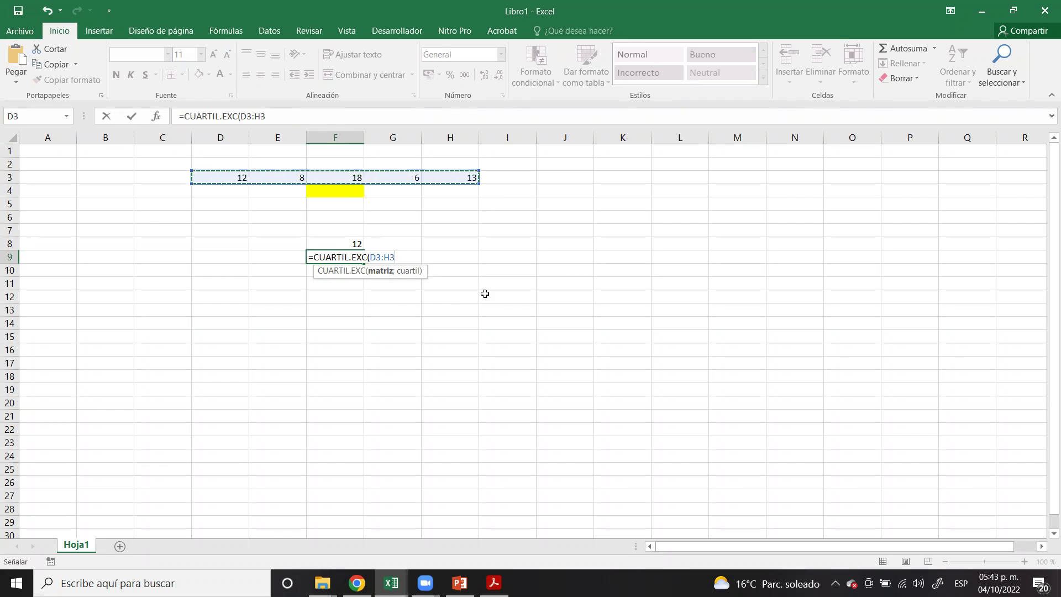
text(;)
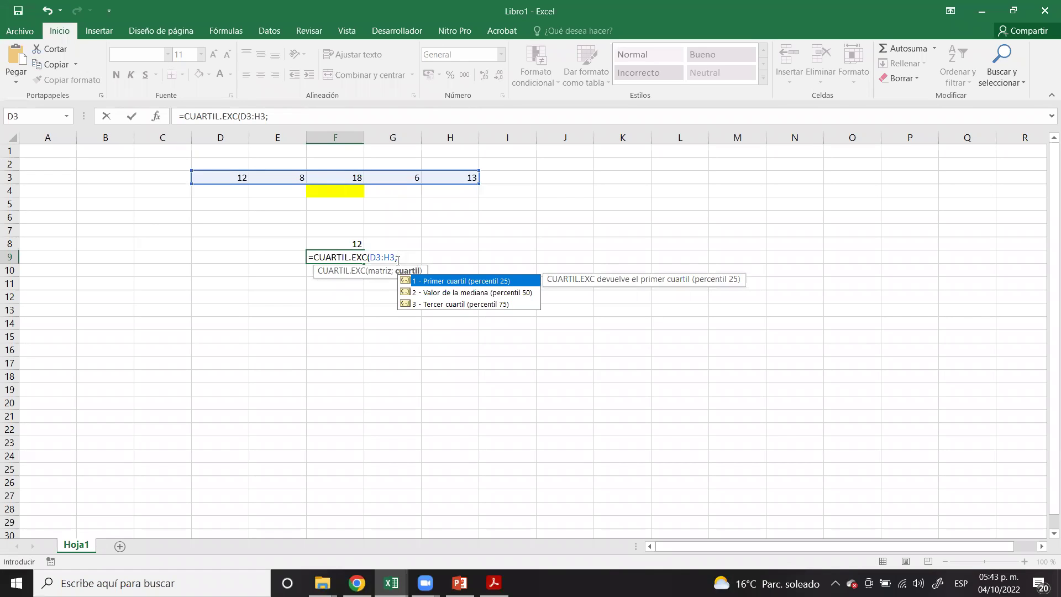
text(0.5))
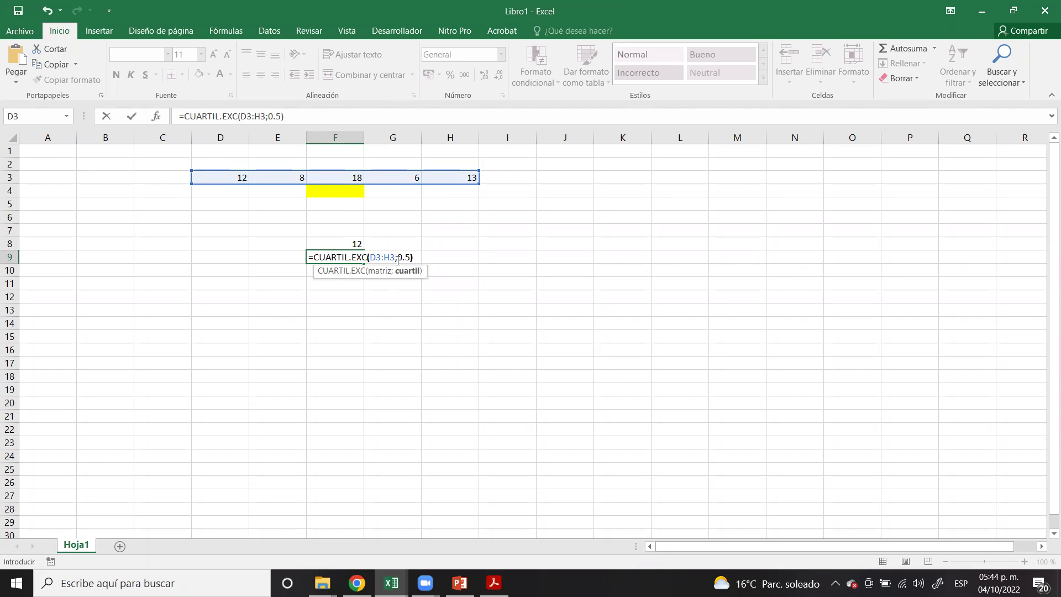
key(Return)
click(347, 257)
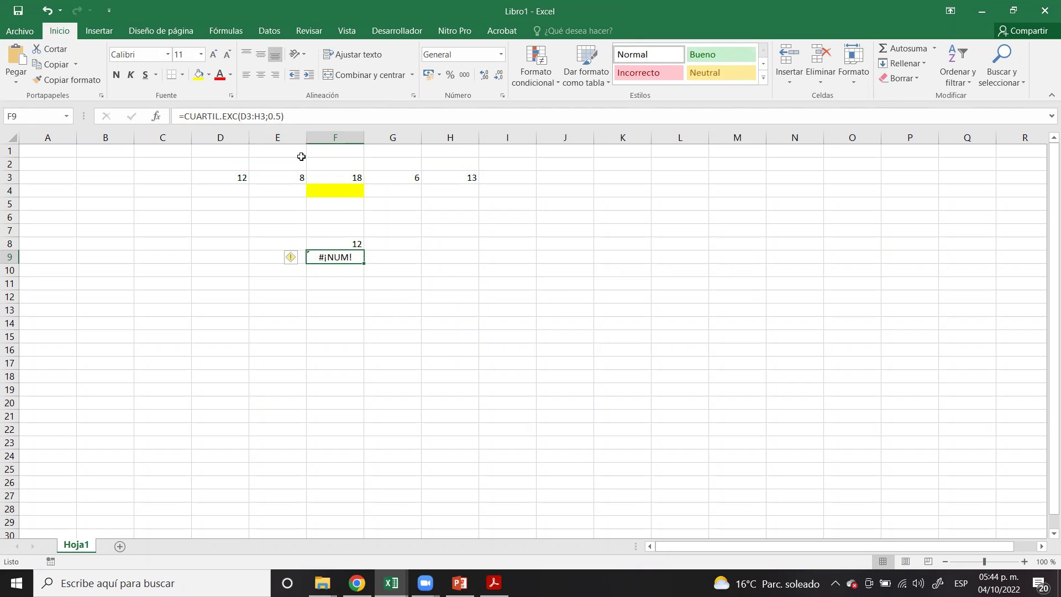
- Set the quartile argument of the CUARTIL.EXC formula in cell F9 to 2
click(282, 117)
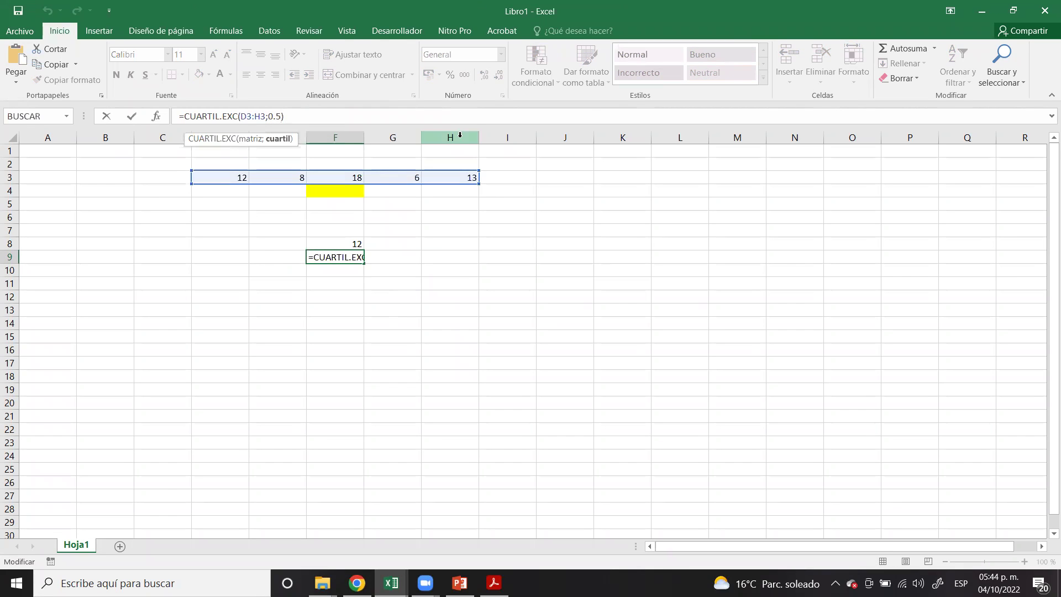
key(BackSpace)
key(BackSpace)
key(BackSpace)
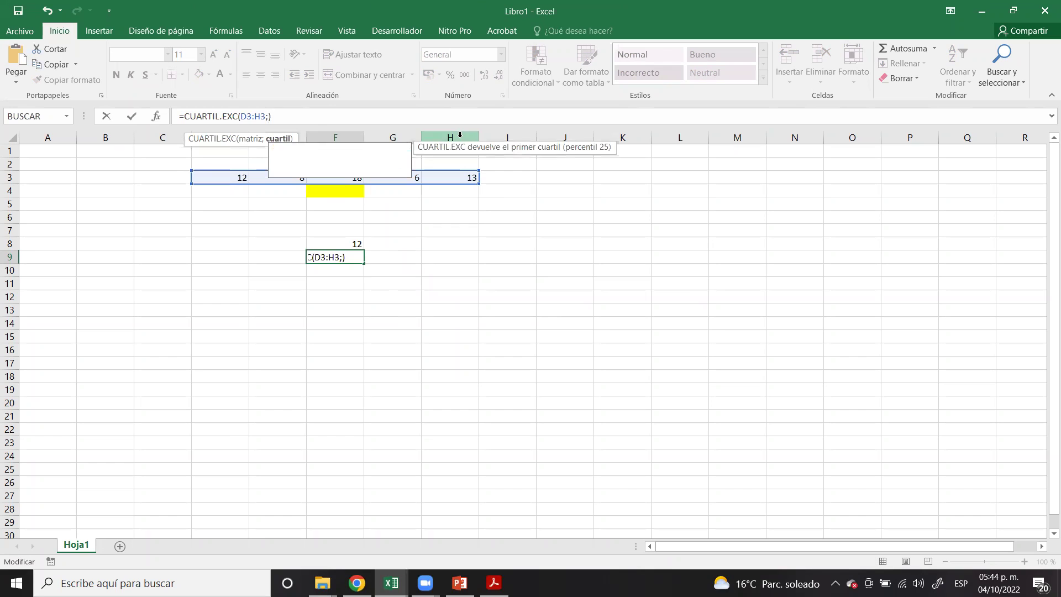
text(2)
key(Return)
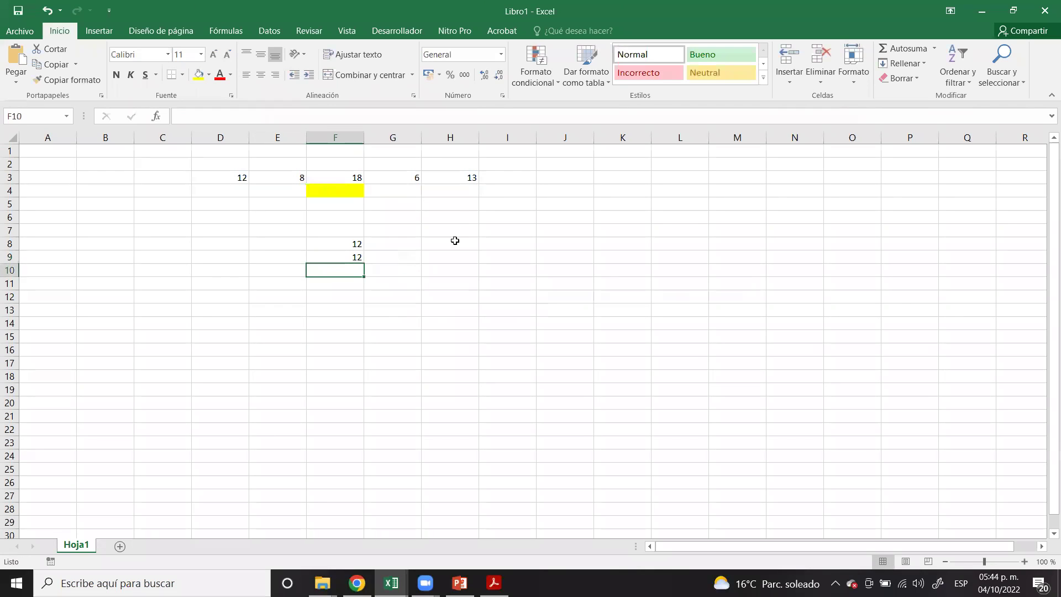
- Compare the quartile formula in cell F9 with the percentile formula in cell F8
click(351, 257)
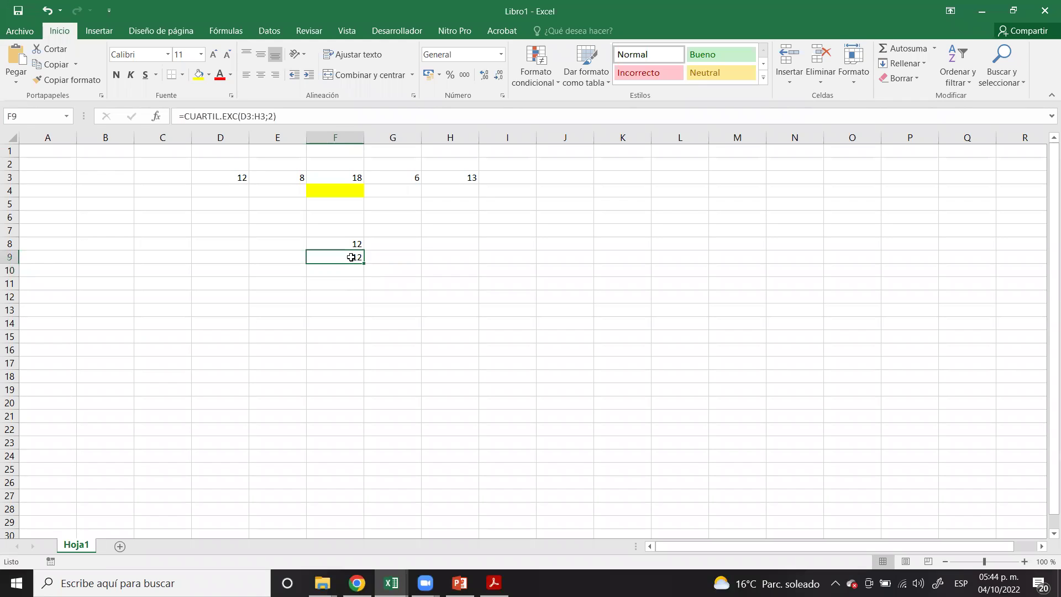
click(356, 245)
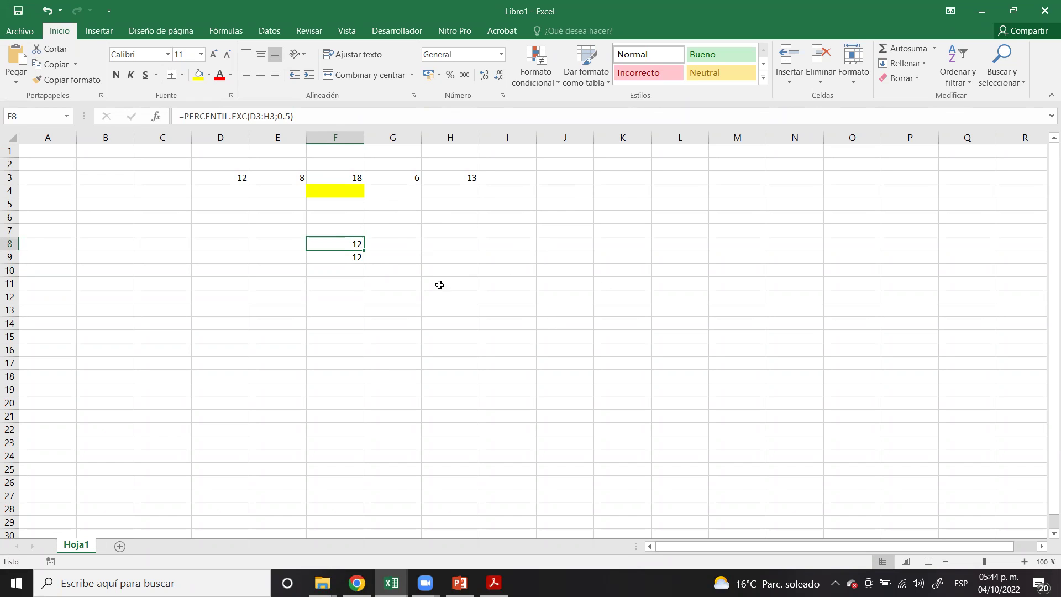
click(350, 258)
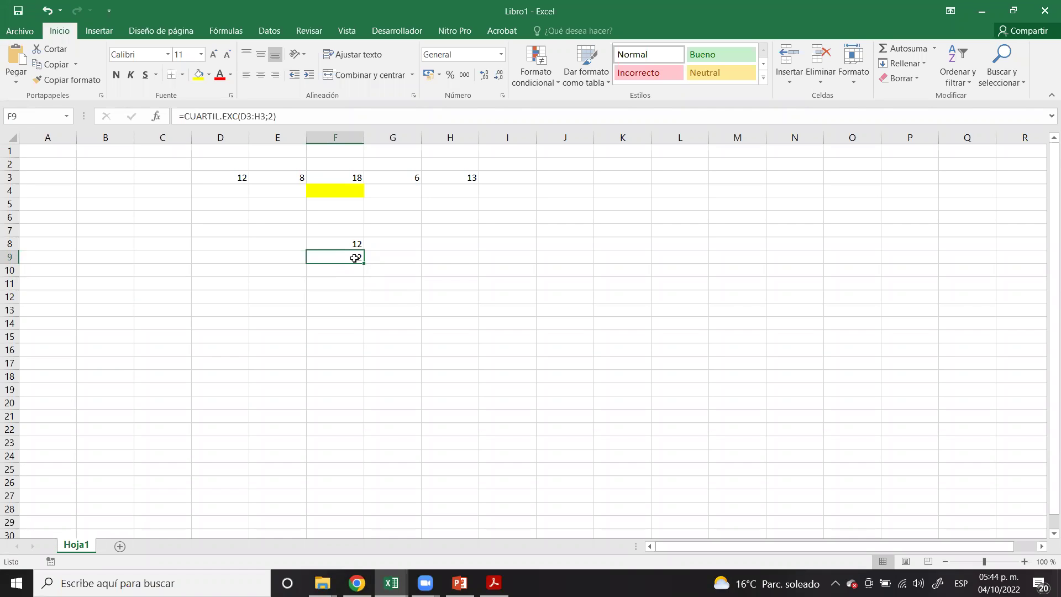
click(355, 243)
click(338, 256)
click(345, 245)
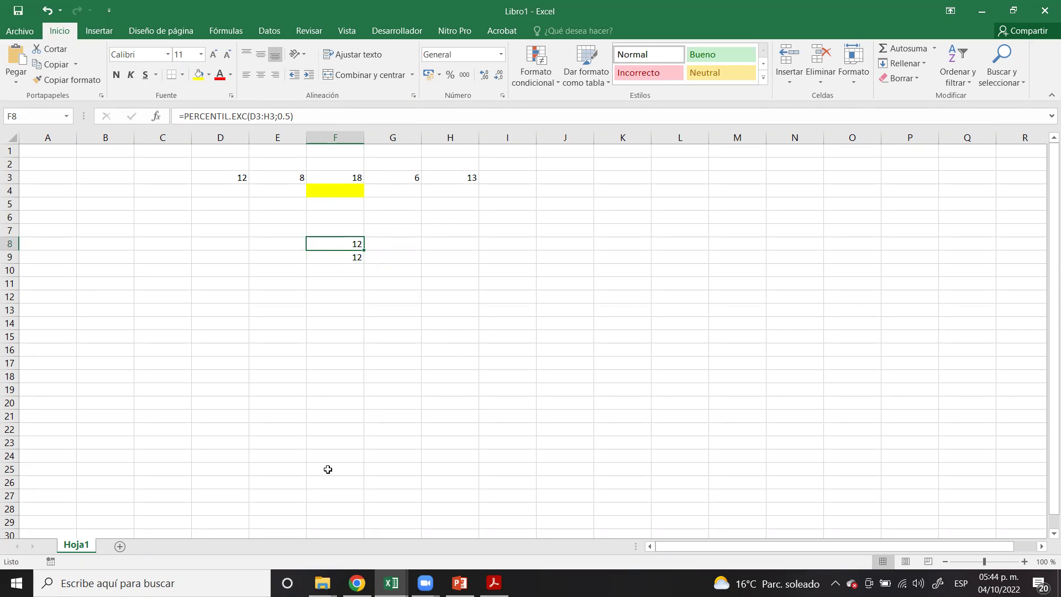
- Switch to PowerPoint, leave the slide show and review the position statistics on slides 5 and 6
click(459, 583)
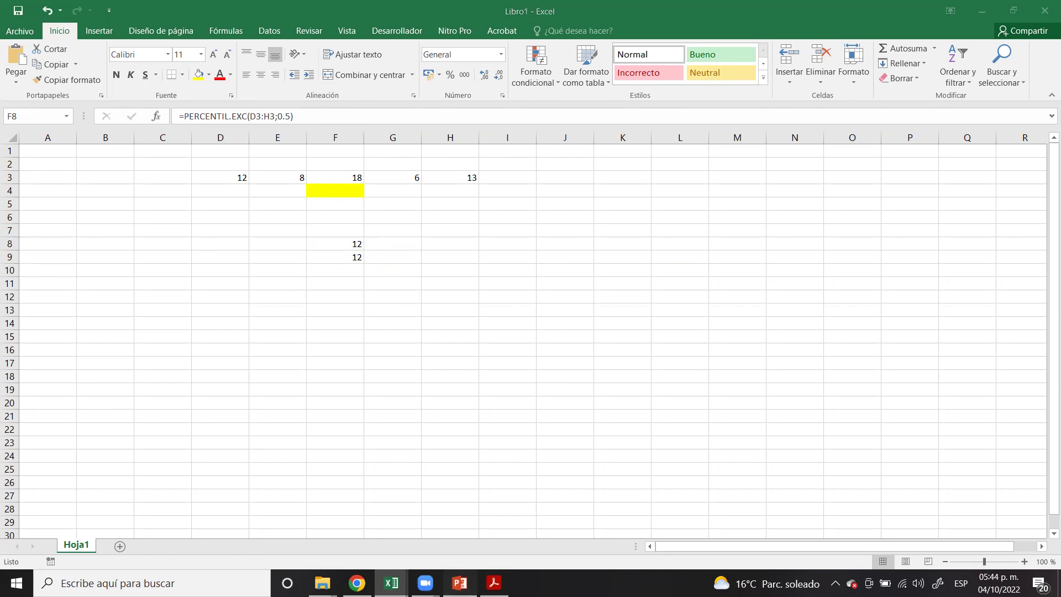
key(Escape)
key(Escape)
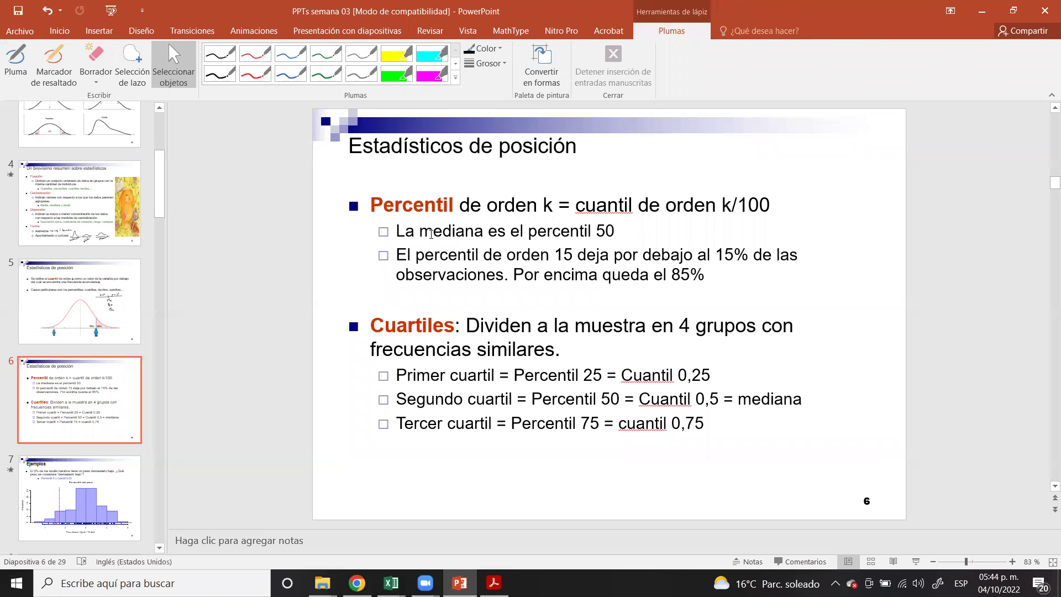
click(104, 327)
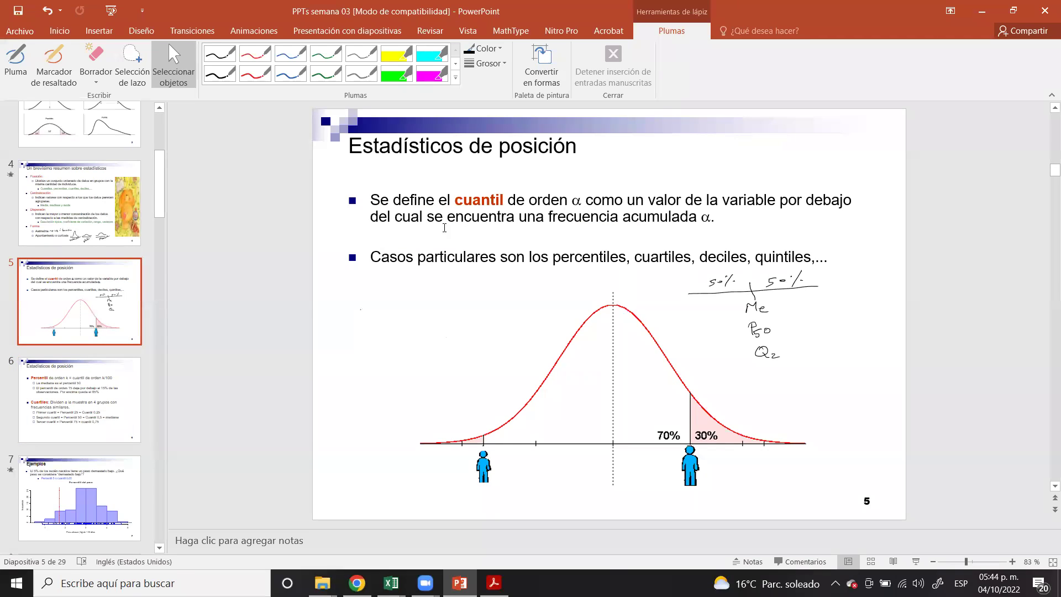
click(63, 398)
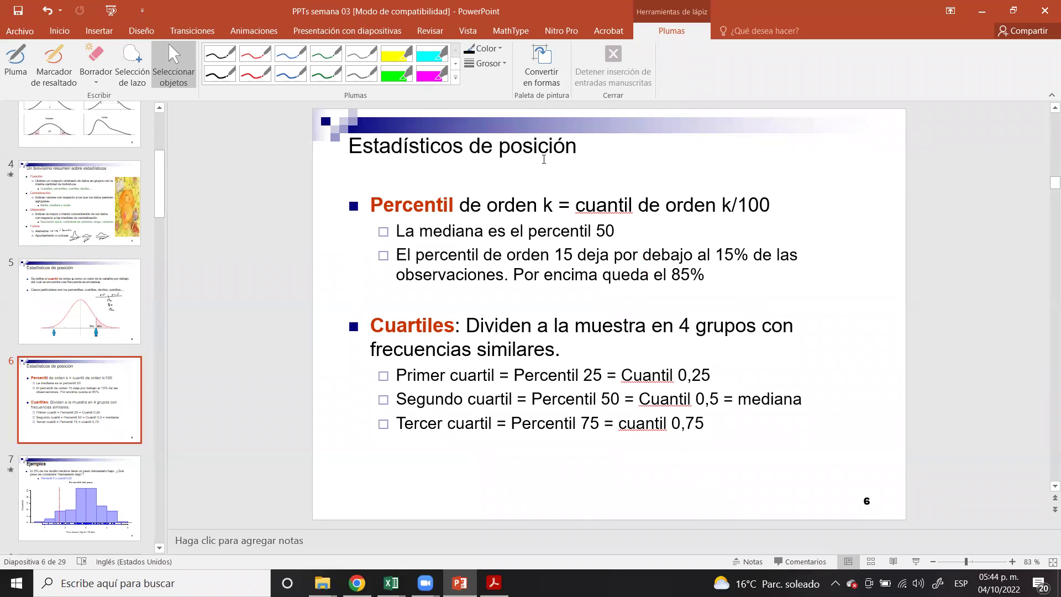
- Switch to the Demandas y Balance Hidrico con y sin Presa workbook in Excel and review the January humidity values in B9:B59
key(alt+Tab)
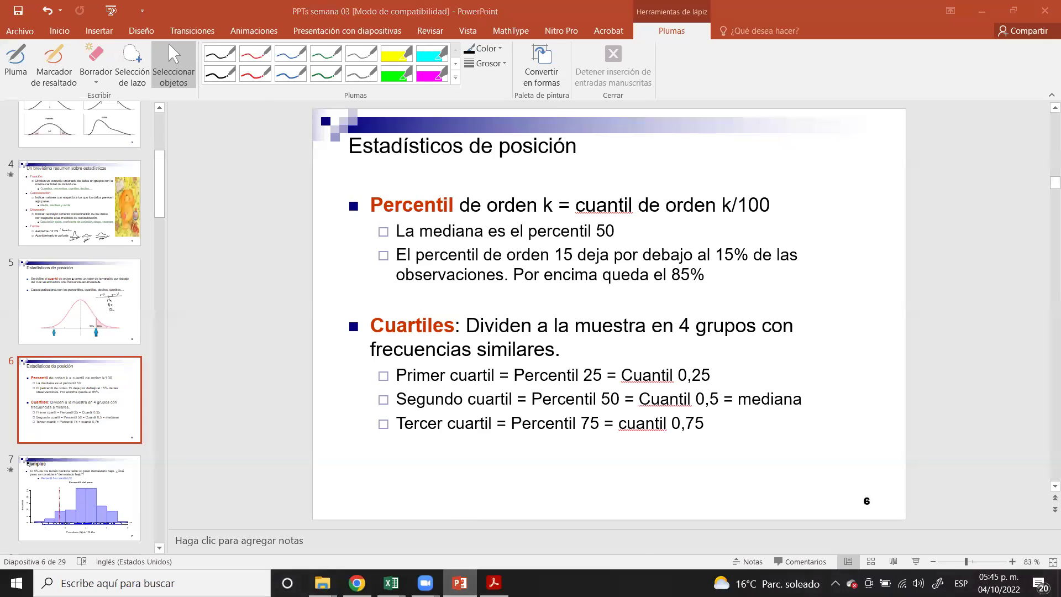
click(391, 583)
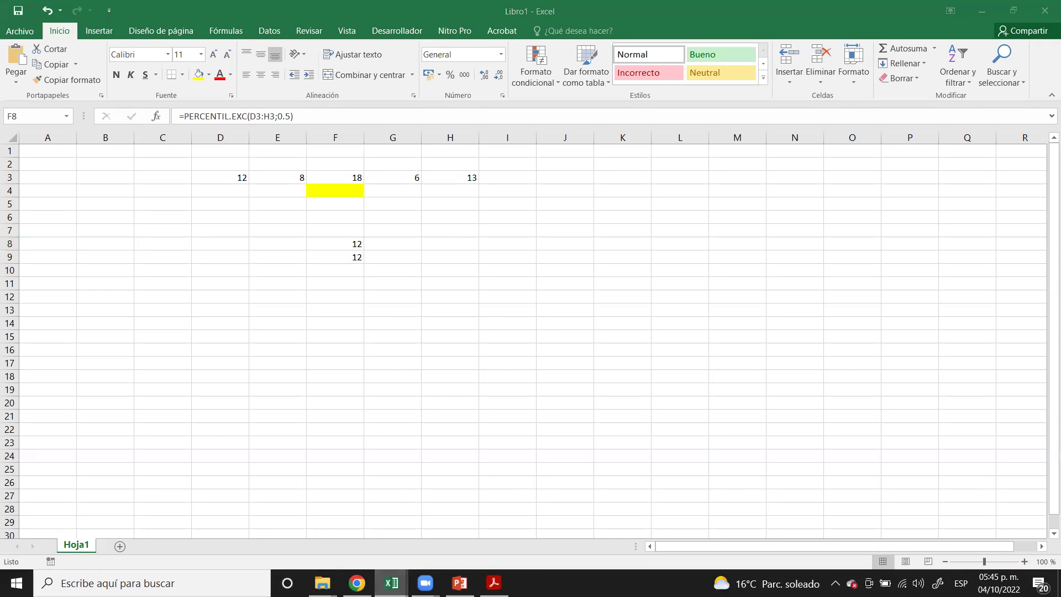
key(alt+Tab)
scroll(718, 337, up, 7)
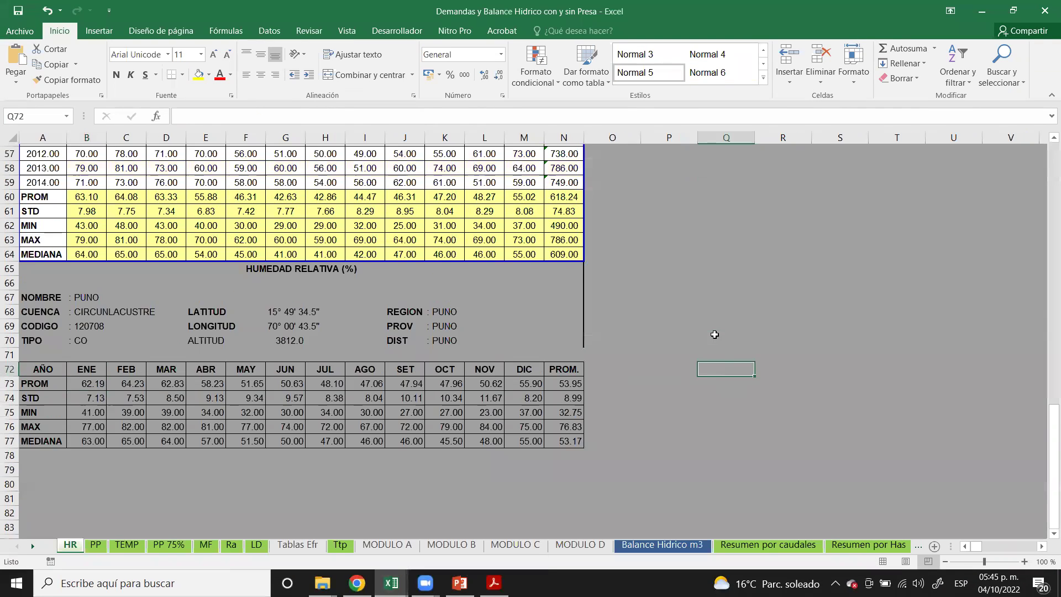
scroll(714, 334, up, 8)
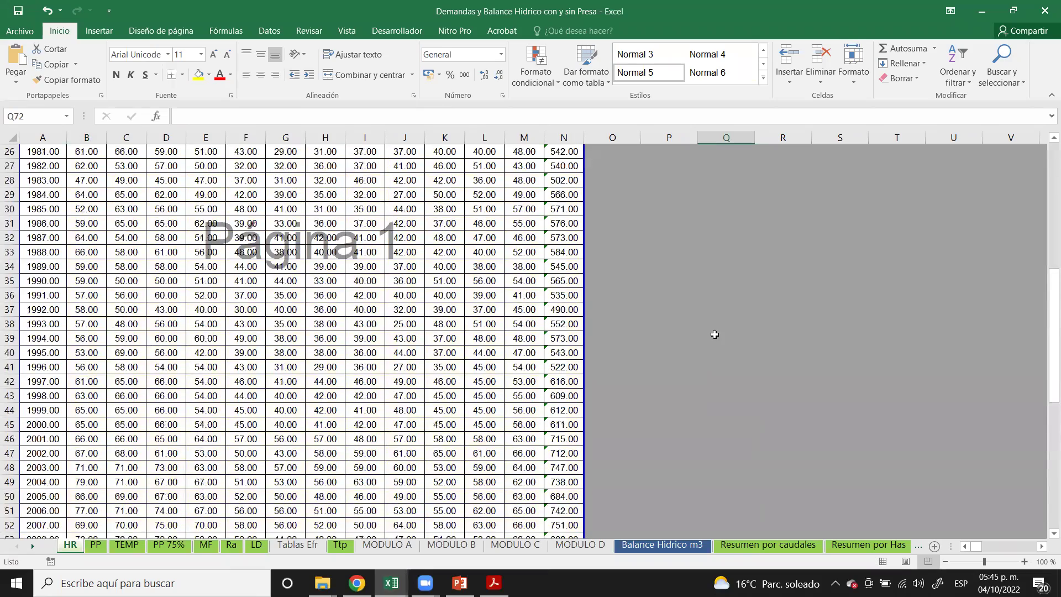
scroll(713, 333, up, 4)
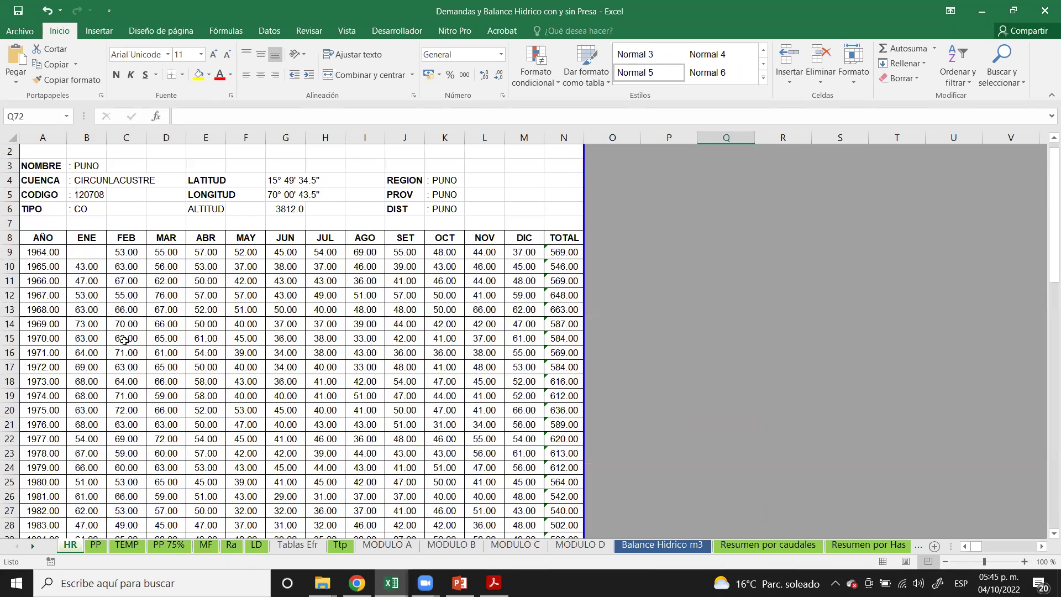
scroll(123, 340, down, 1)
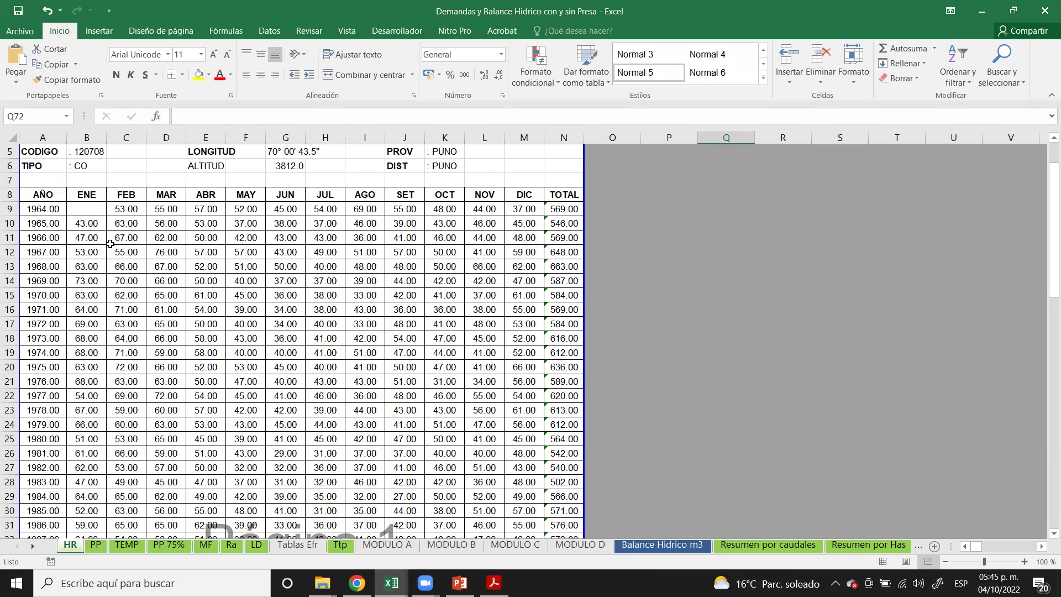
drag(81, 208, 98, 453)
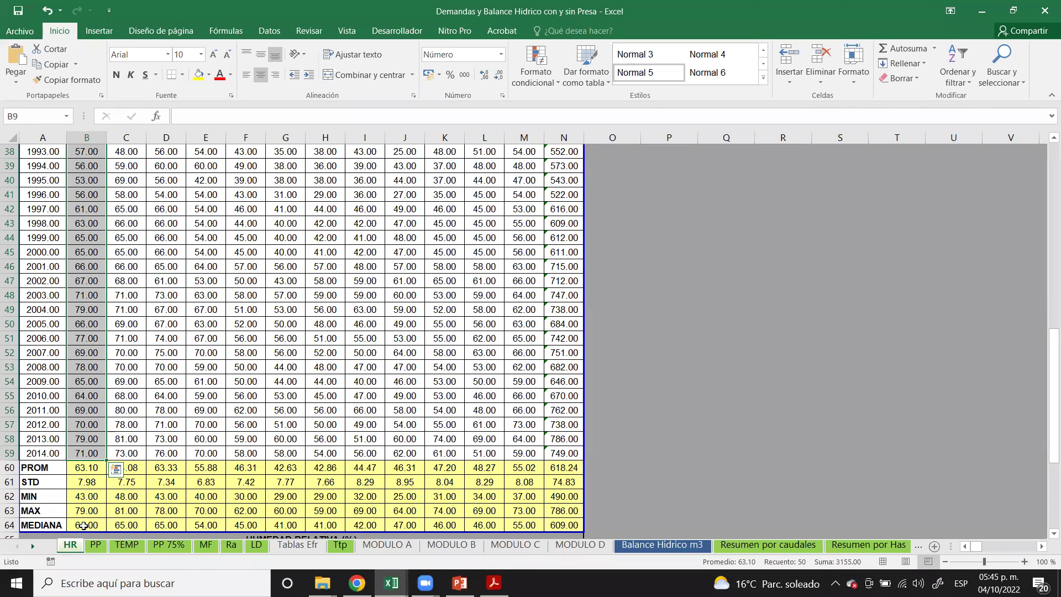
click(838, 335)
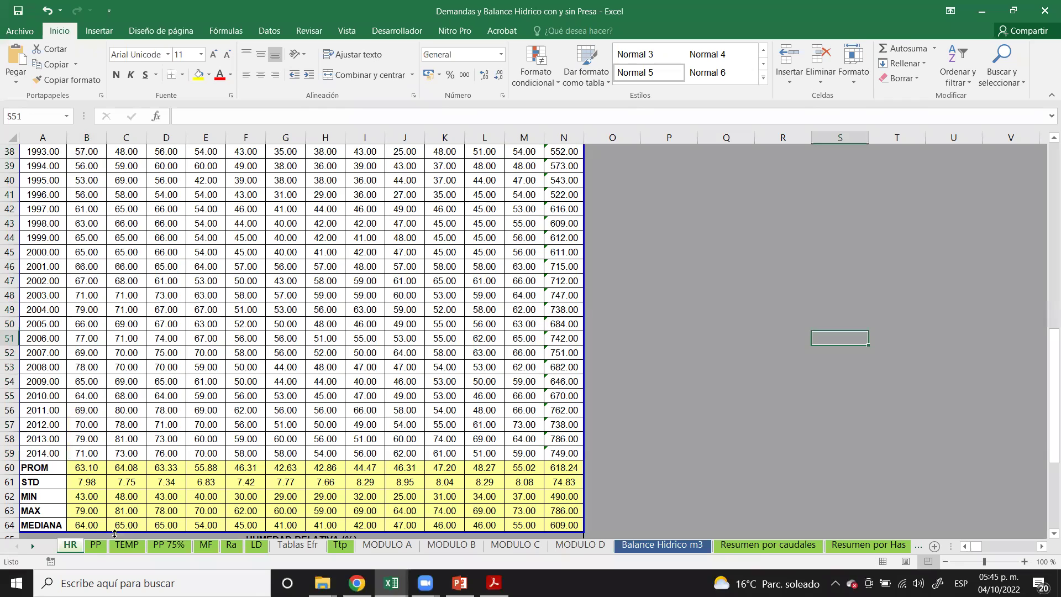
- Check the MEDIANA formula for January in cell B64
click(92, 526)
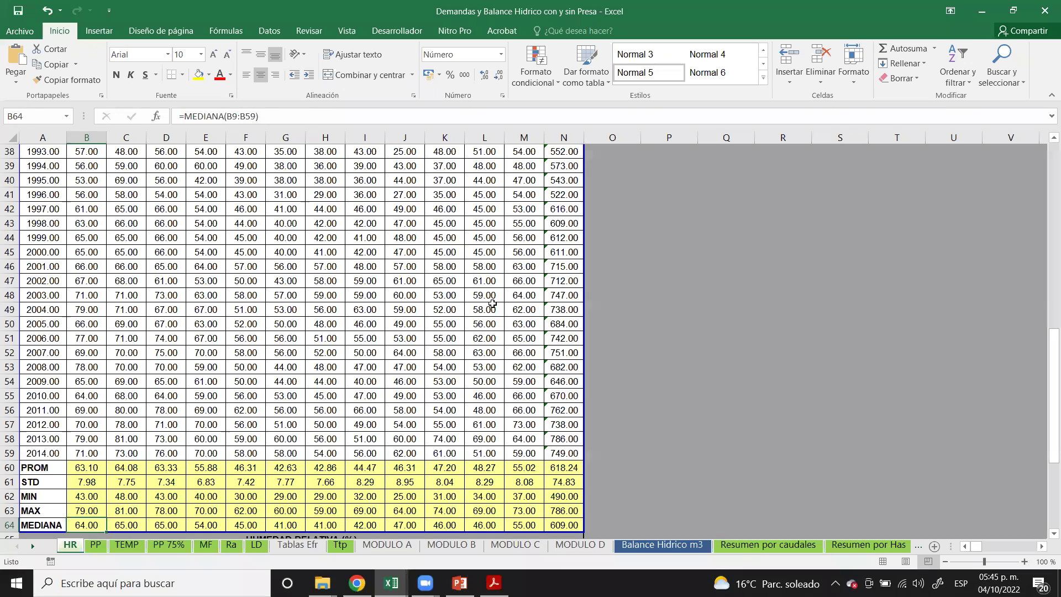
click(735, 254)
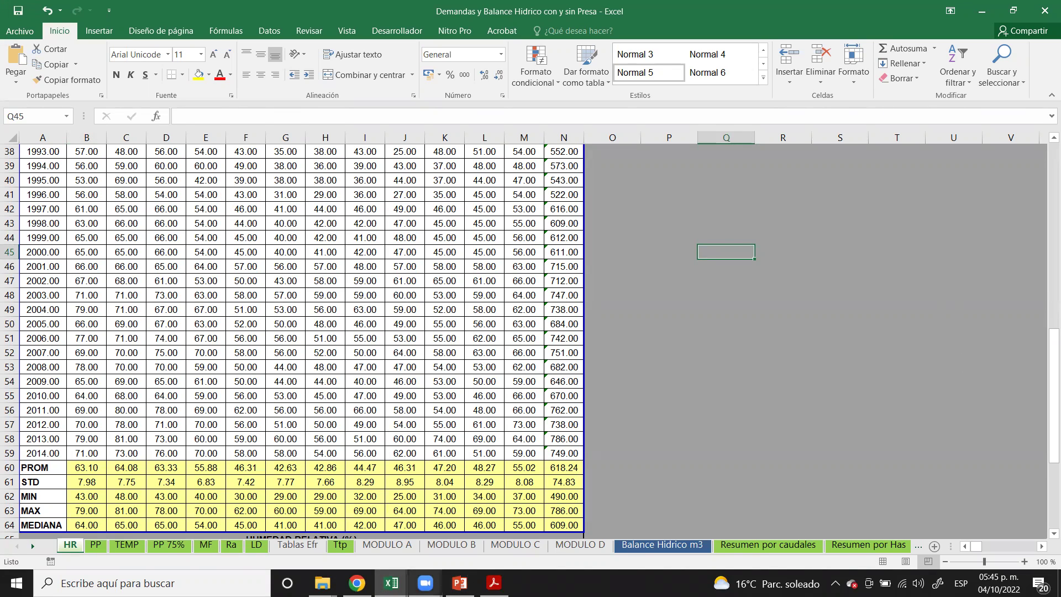
click(725, 237)
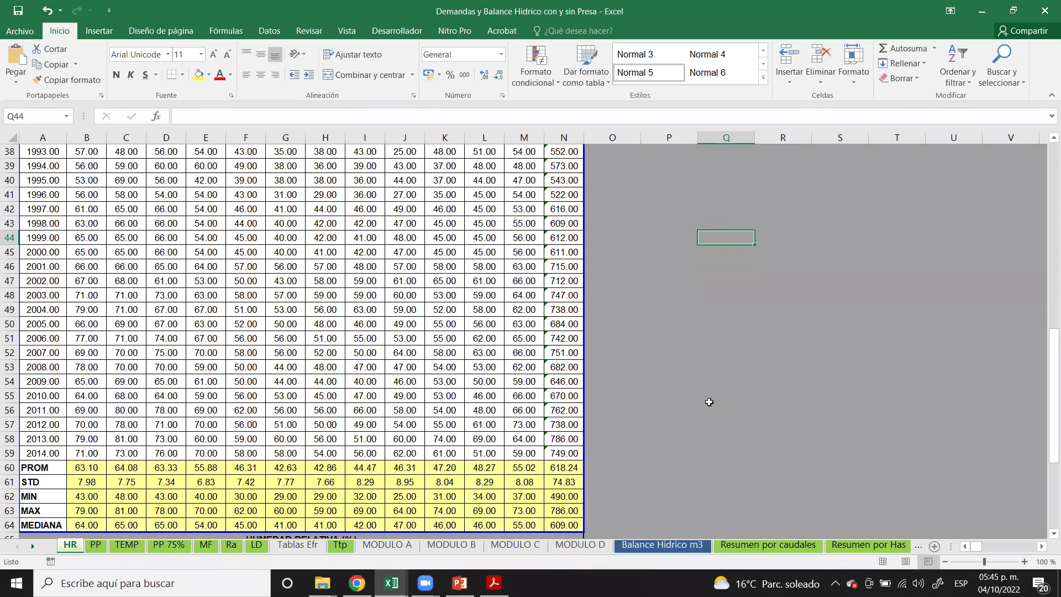
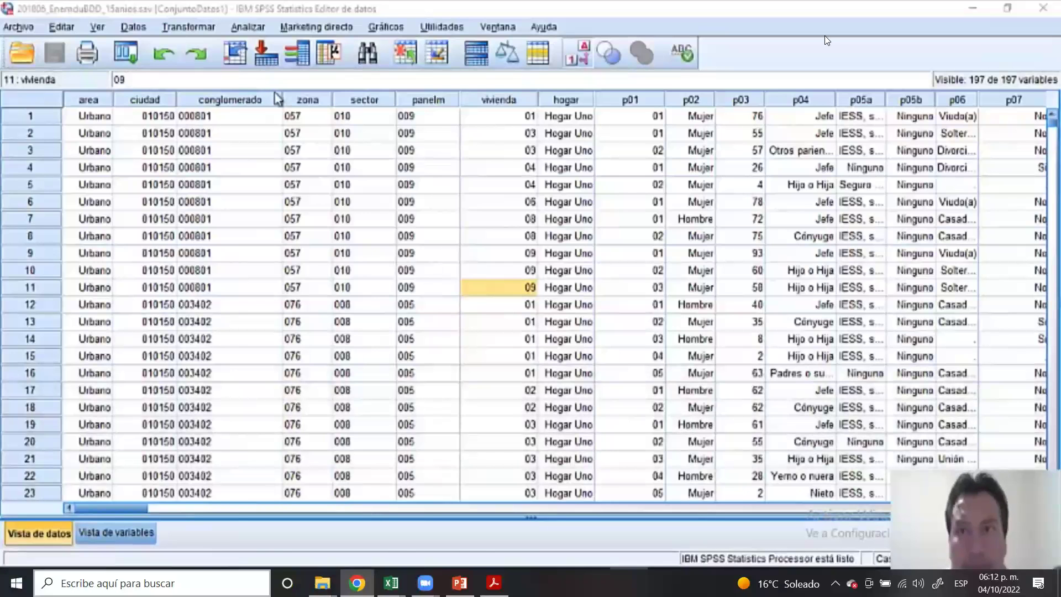
- Skip ahead in the SPSS box-and-whisker video and watch the Explorar analysis of EDAD by SEXO and its descriptive statistics
mouse_move(201, 518)
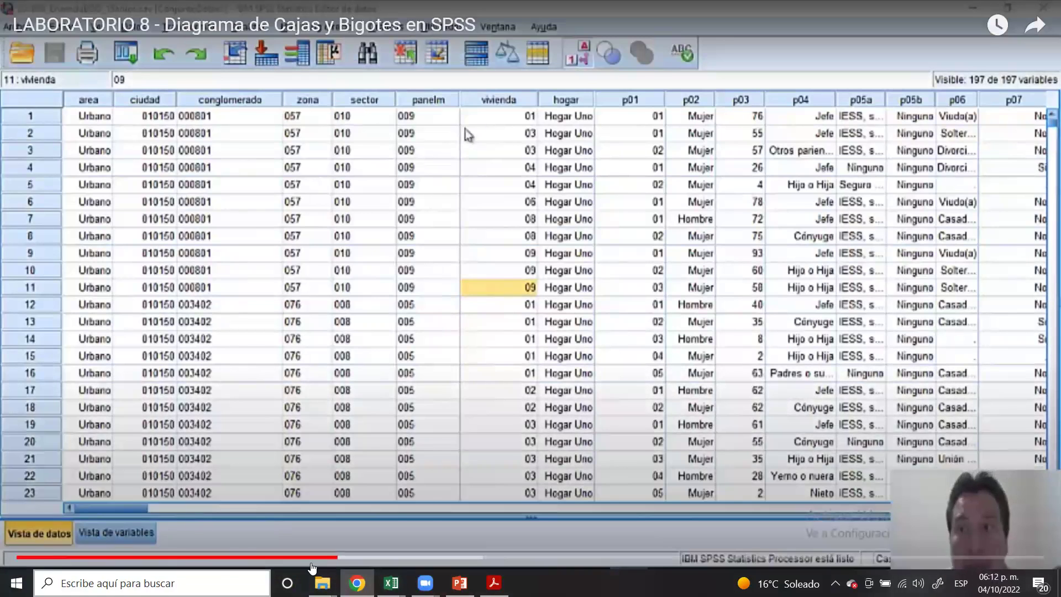
click(445, 558)
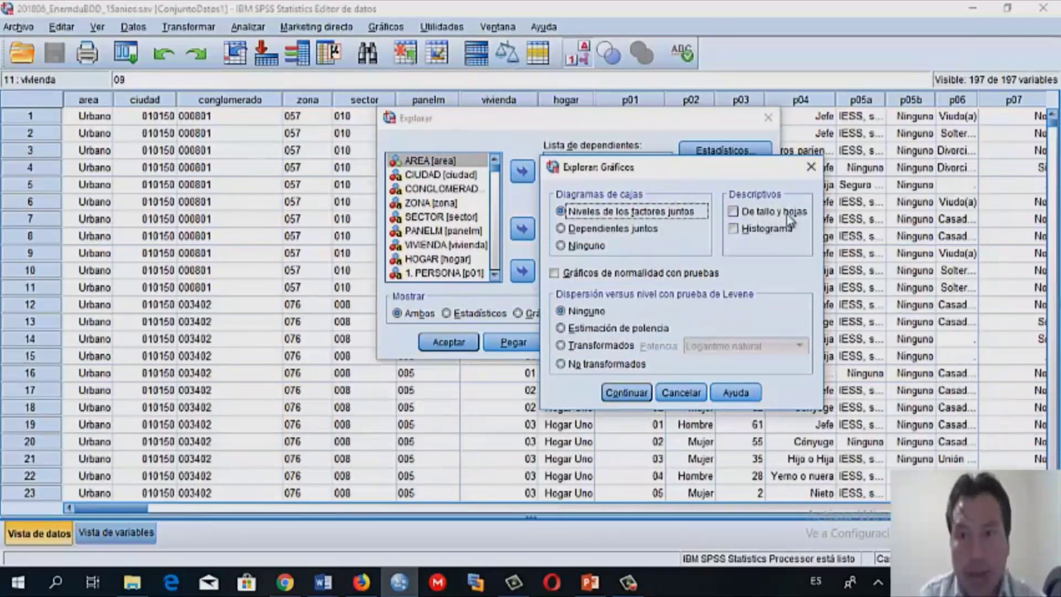
click(627, 393)
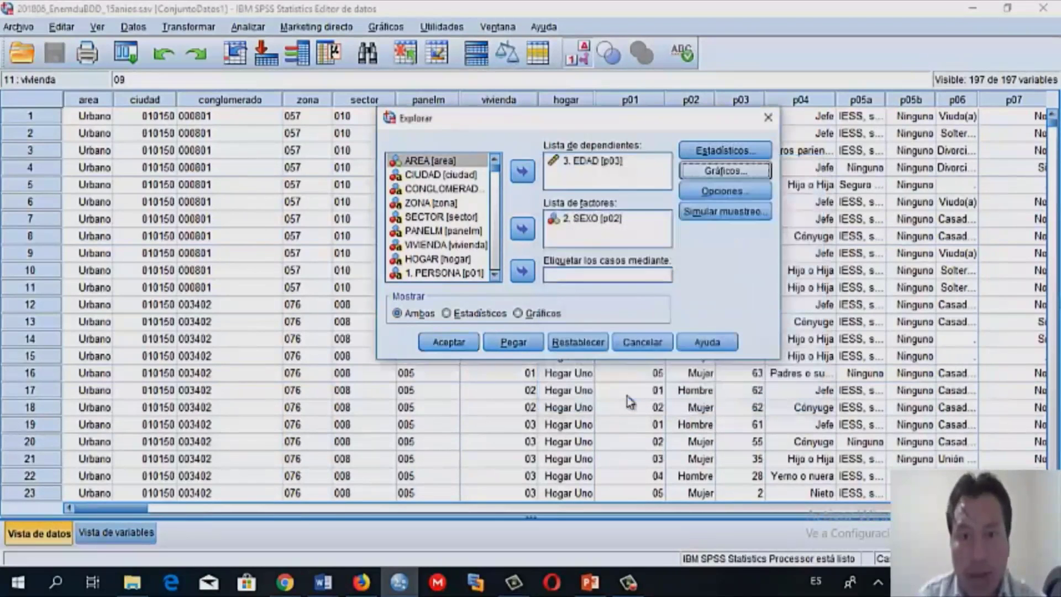
click(459, 348)
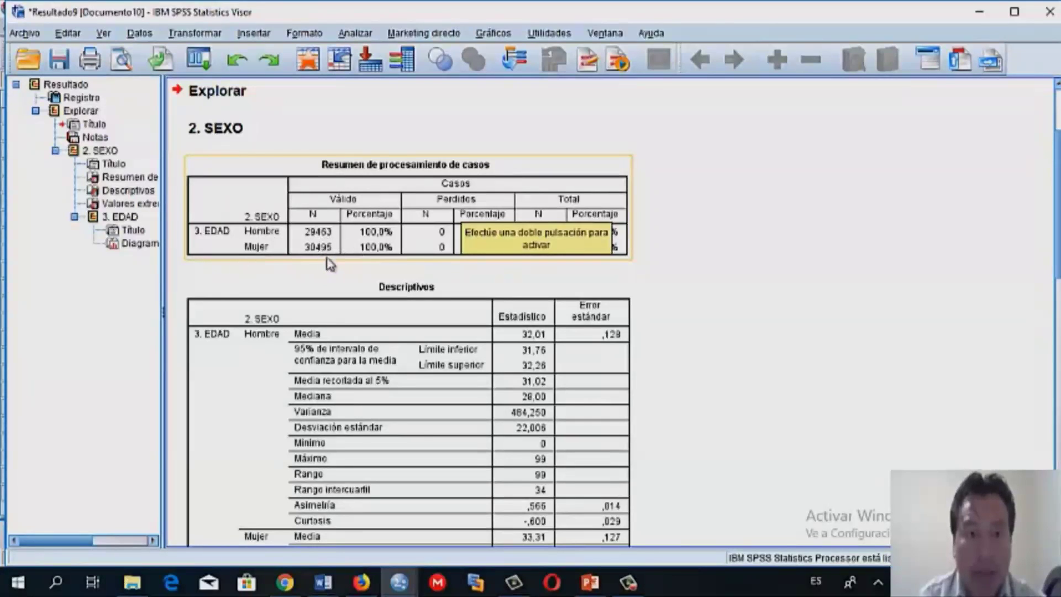
scroll(330, 263, down, 2)
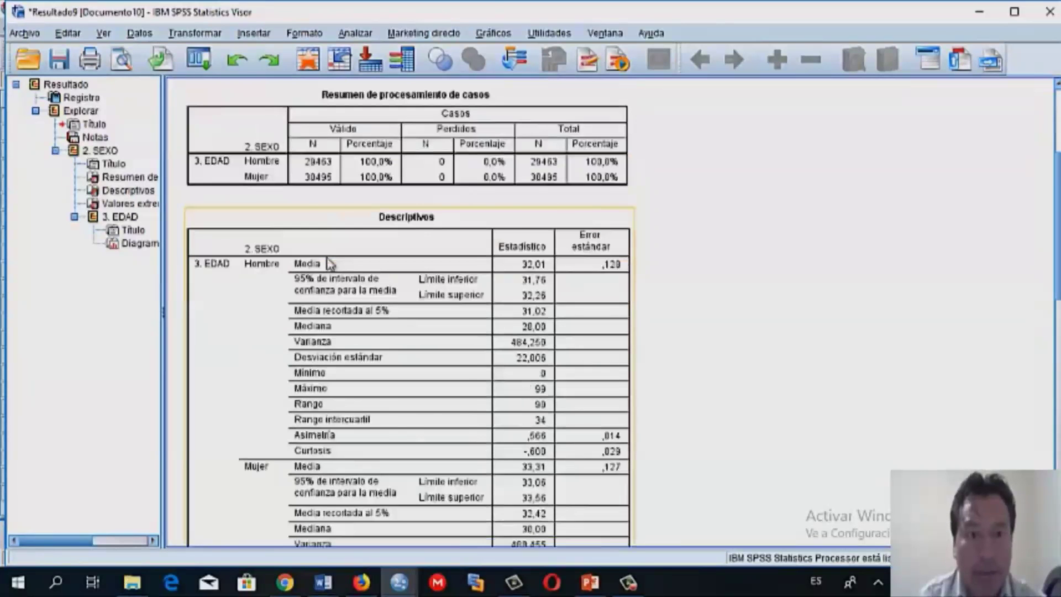
scroll(330, 263, down, 2)
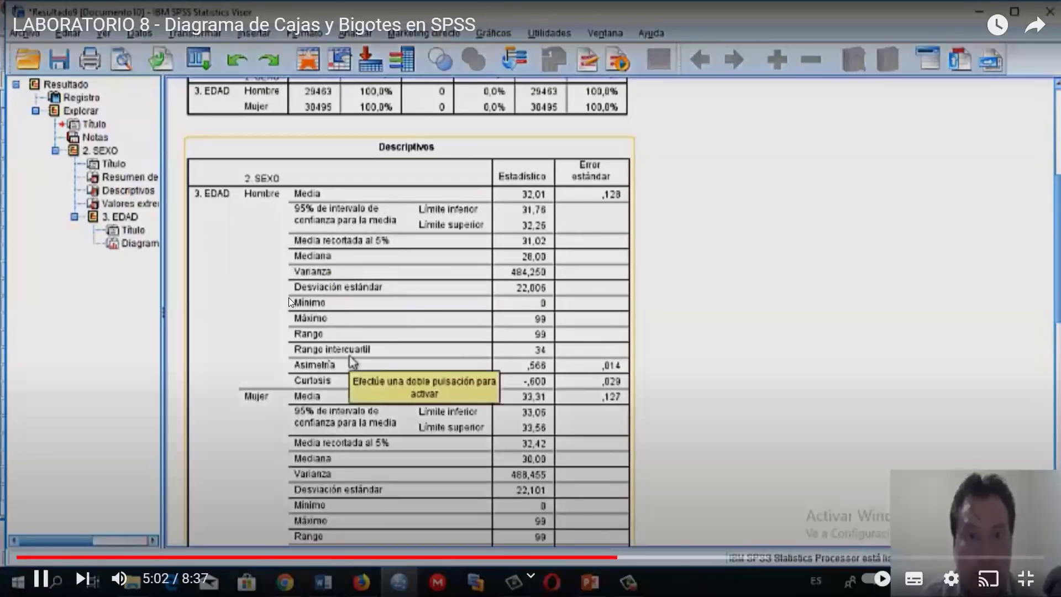
- Pause the video at the Descriptivos table, resume it and skip forward to watch the box plots of EDAD by SEXO
click(291, 301)
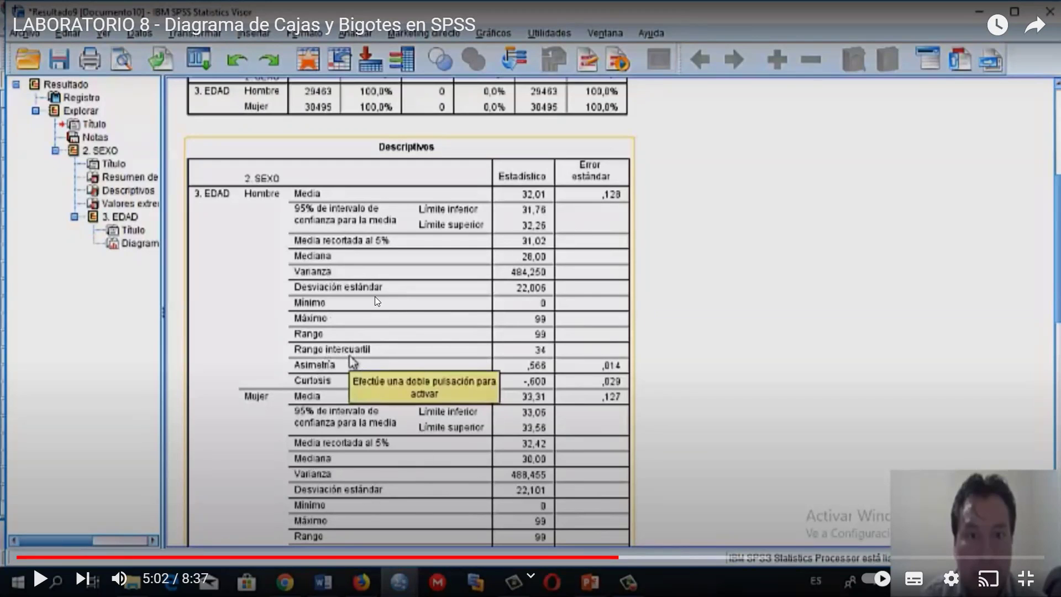
click(427, 310)
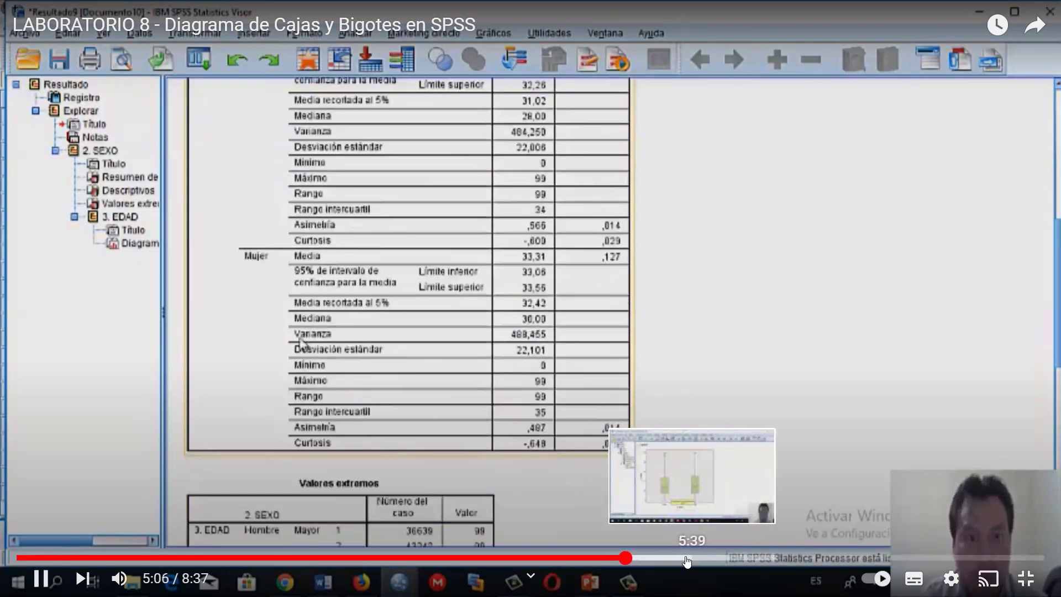
click(652, 559)
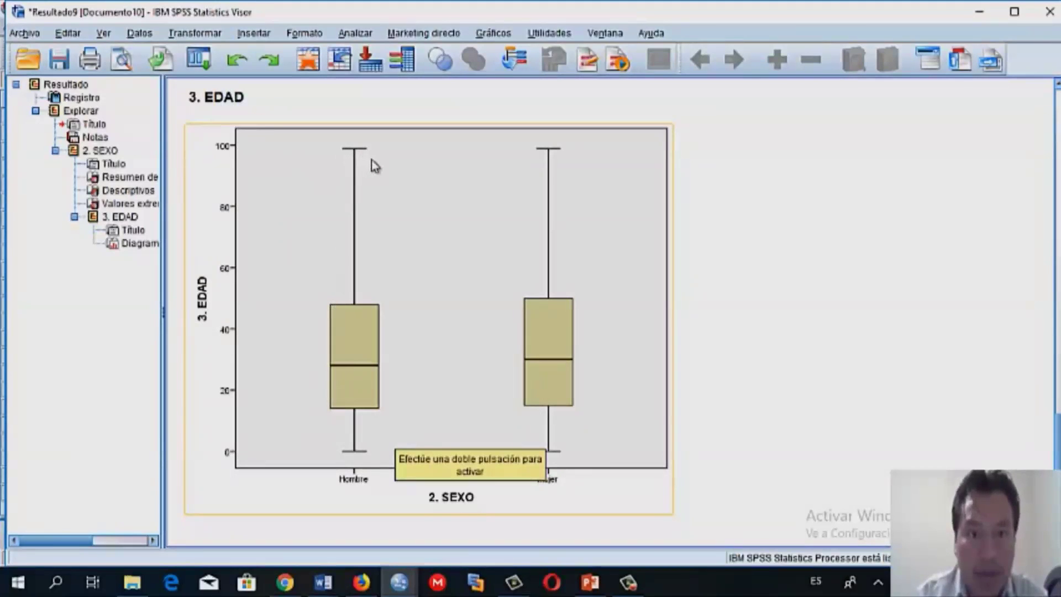
click(569, 486)
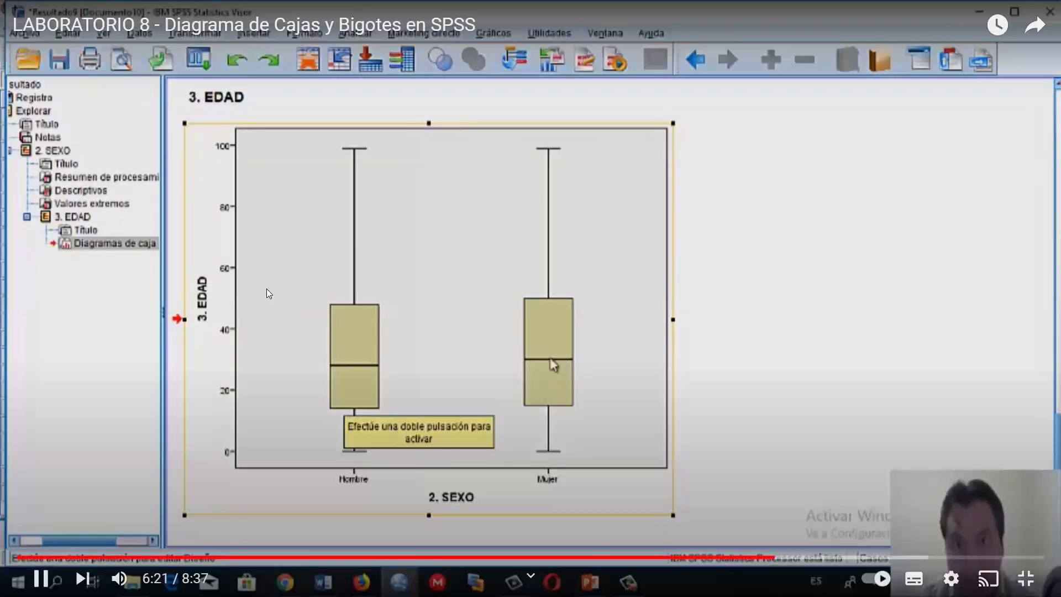
- Pause the video at the EDAD box plots and leave full-screen playback
click(414, 294)
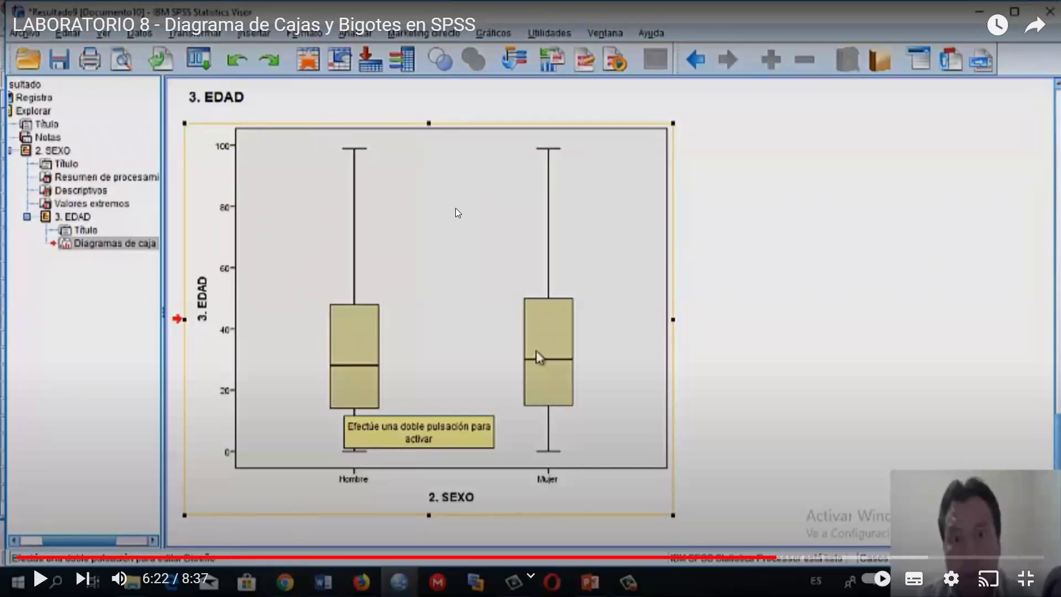
click(571, 224)
key(Escape)
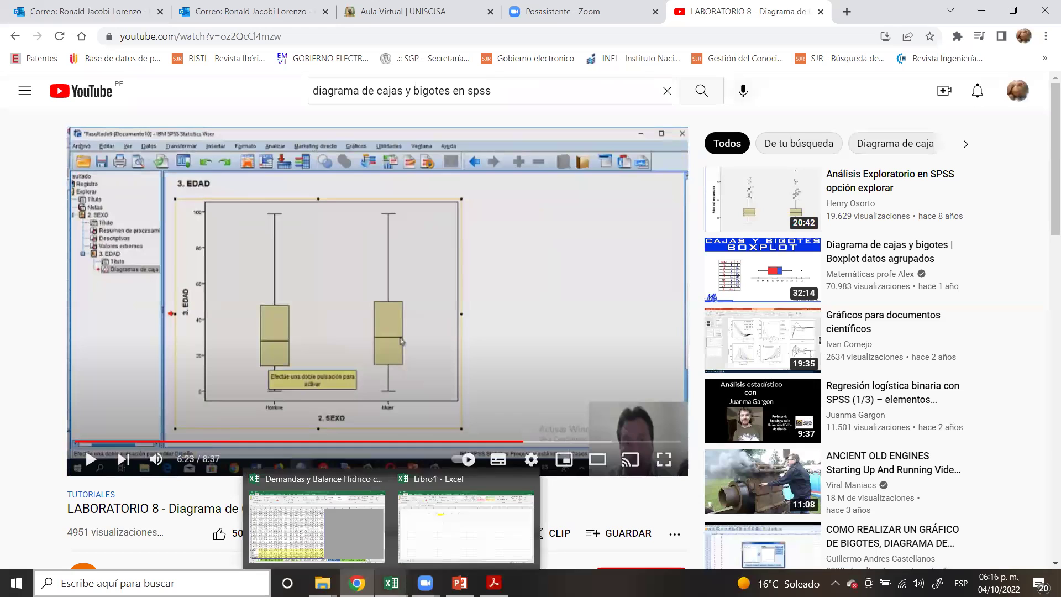
- Open the workbook RRRRREPORTE DE PARADAS DE EQUIPOS CNSAC from the semana 2 folder of ESTADÍSTICA Y PROBABILIDADES in 2022-II
mouse_move(358, 582)
mouse_move(322, 583)
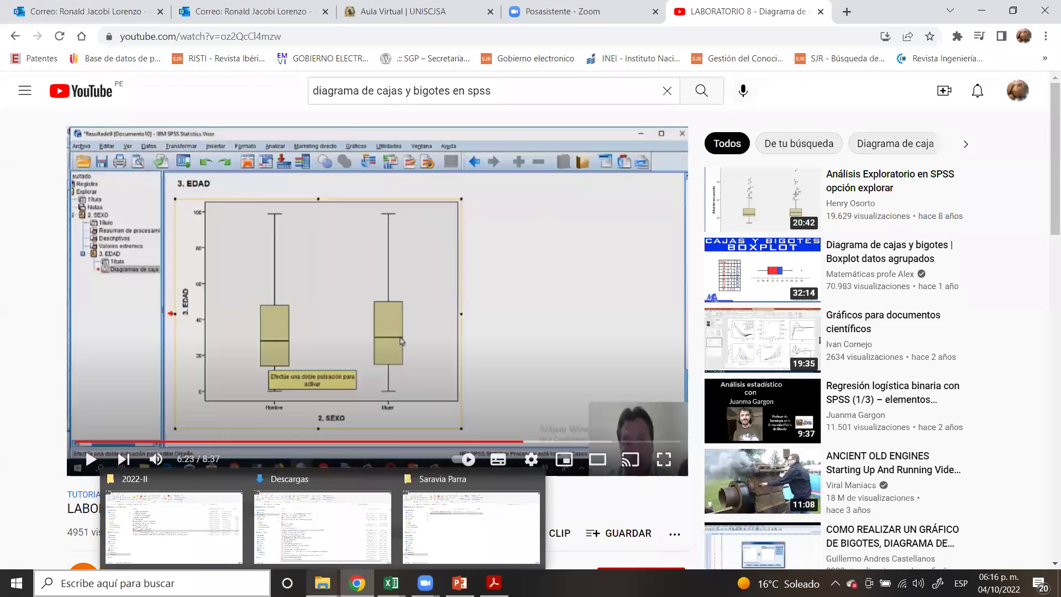
click(322, 583)
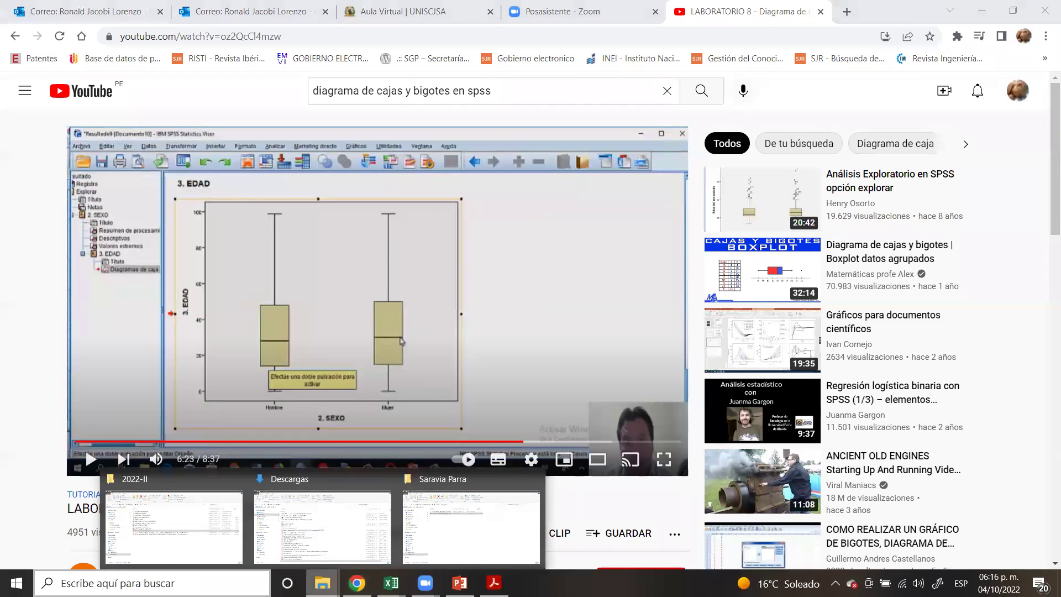
click(171, 532)
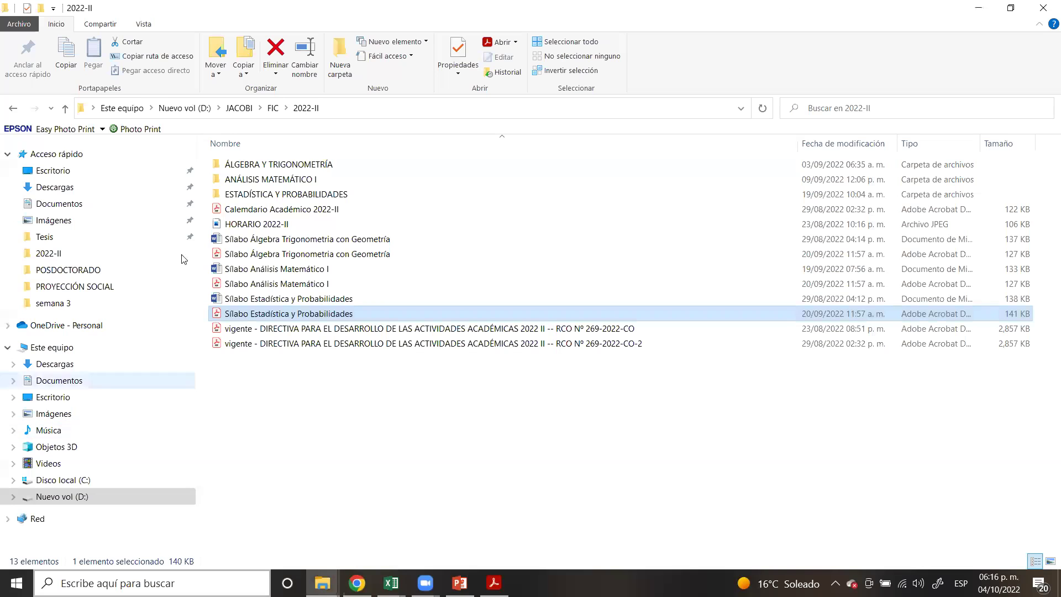
double_click(271, 195)
double_click(257, 182)
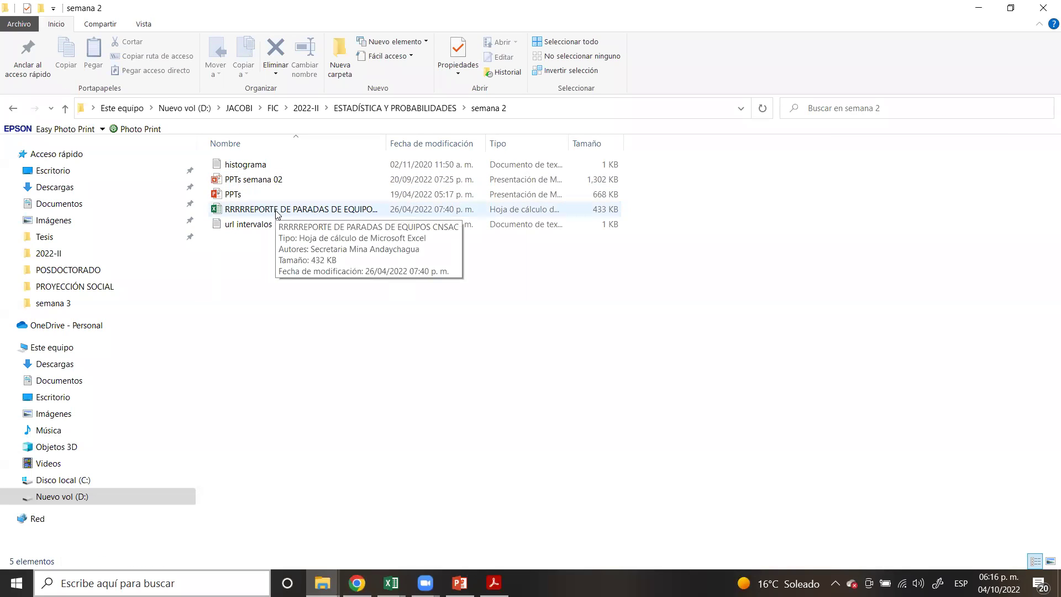
click(277, 213)
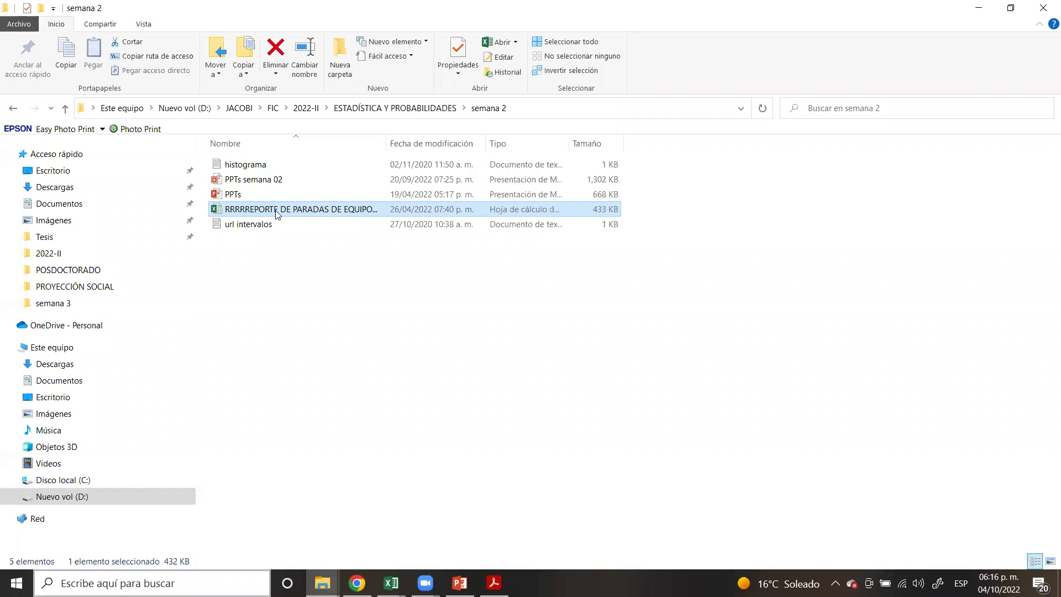
double_click(276, 210)
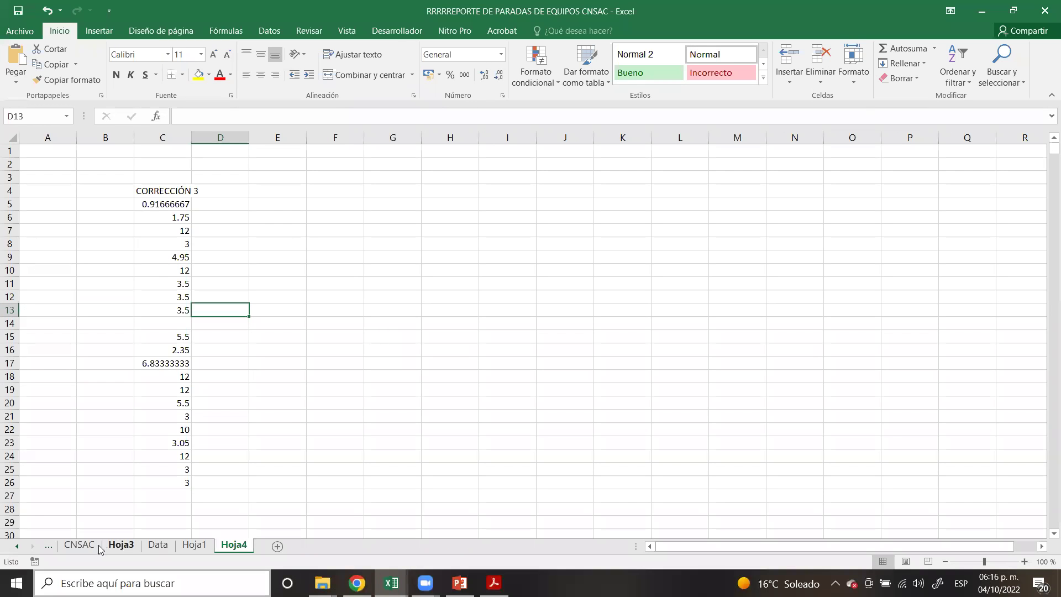
- Show the CNSAC sheet and examine the last rows of its HORAS and correction columns
click(81, 544)
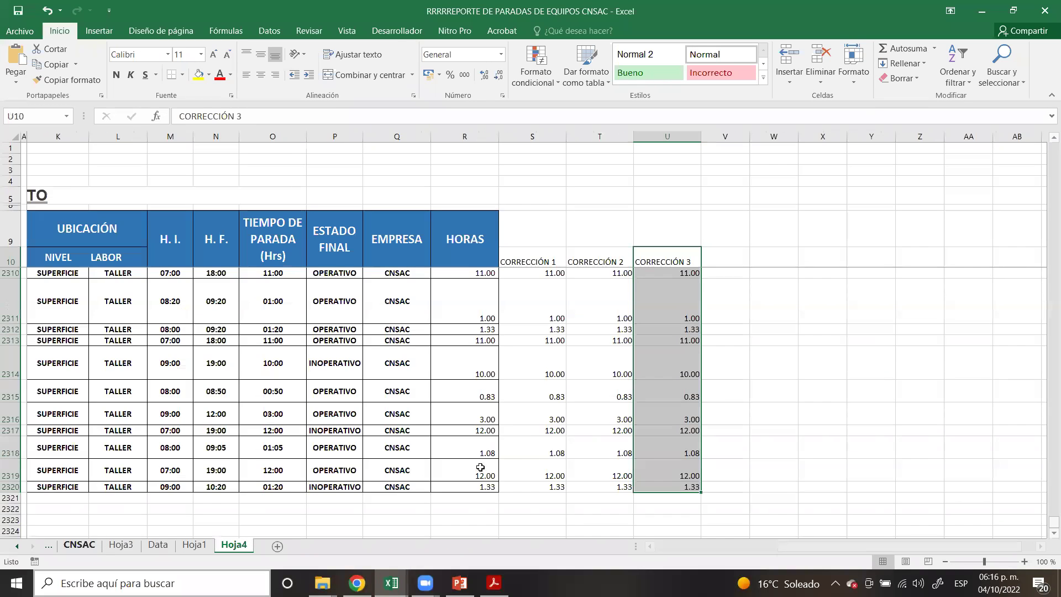
click(771, 359)
scroll(664, 426, down, 9)
scroll(664, 426, up, 11)
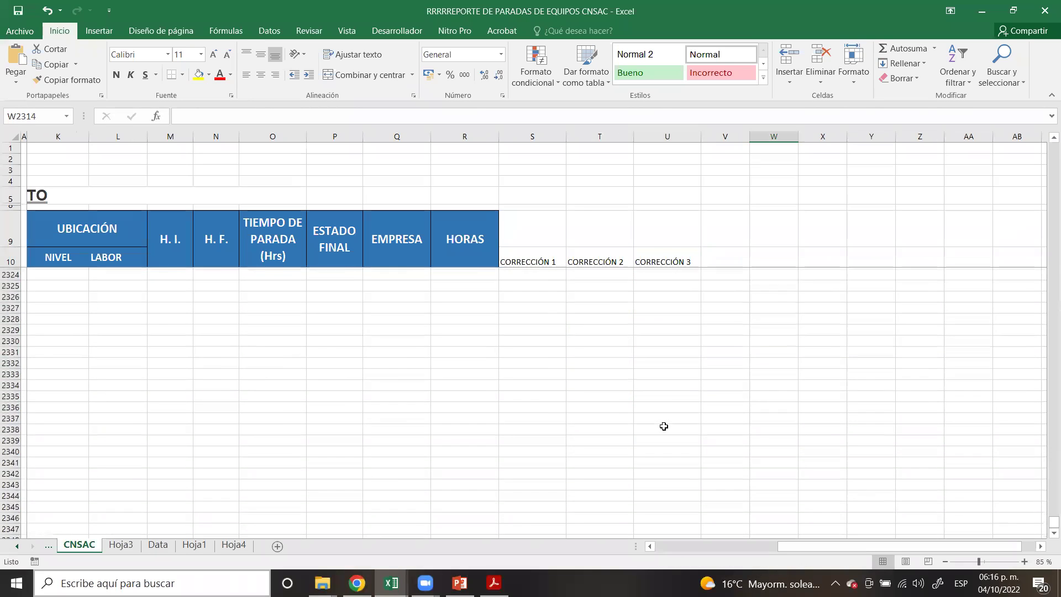
scroll(669, 406, down, 4)
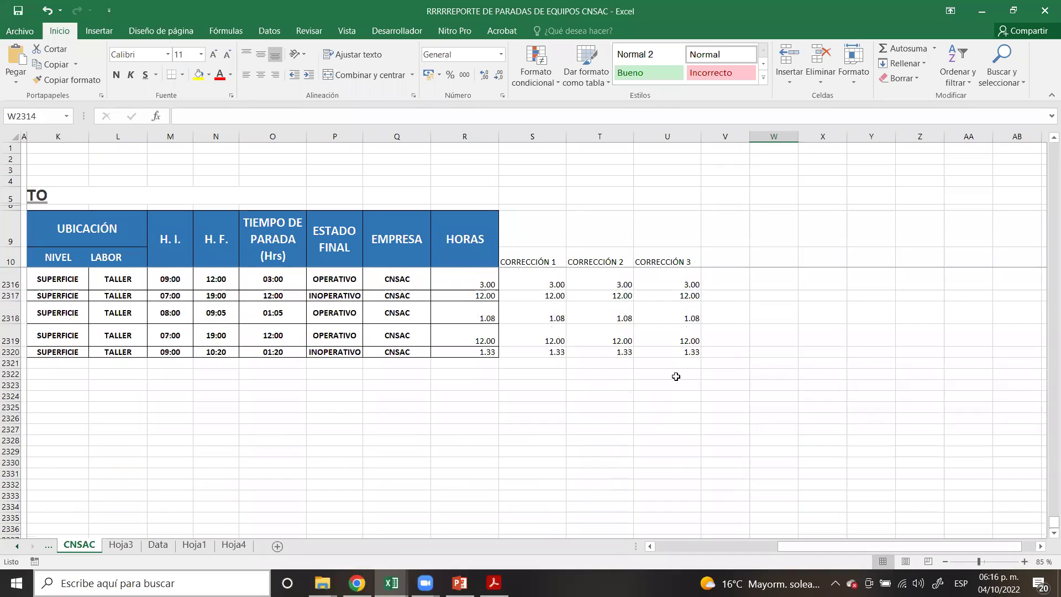
- Go back through the CORRECCIÓN 3 column to its start and check the formula in cell U11
drag(689, 353, 673, 176)
click(752, 381)
scroll(1046, 363, up, 16)
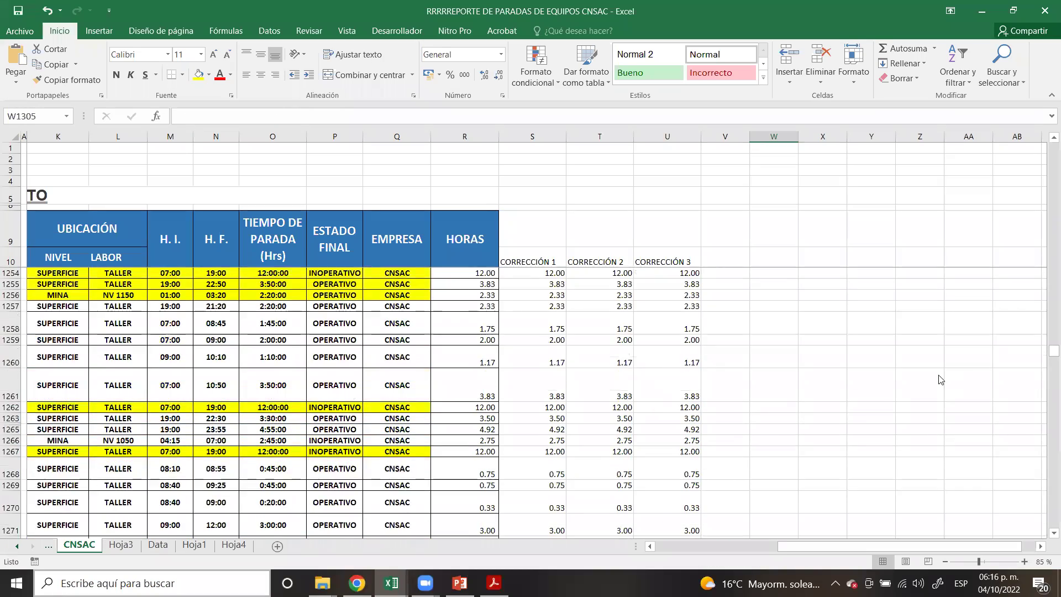
drag(1053, 351, 930, 226)
scroll(676, 335, up, 9)
click(683, 282)
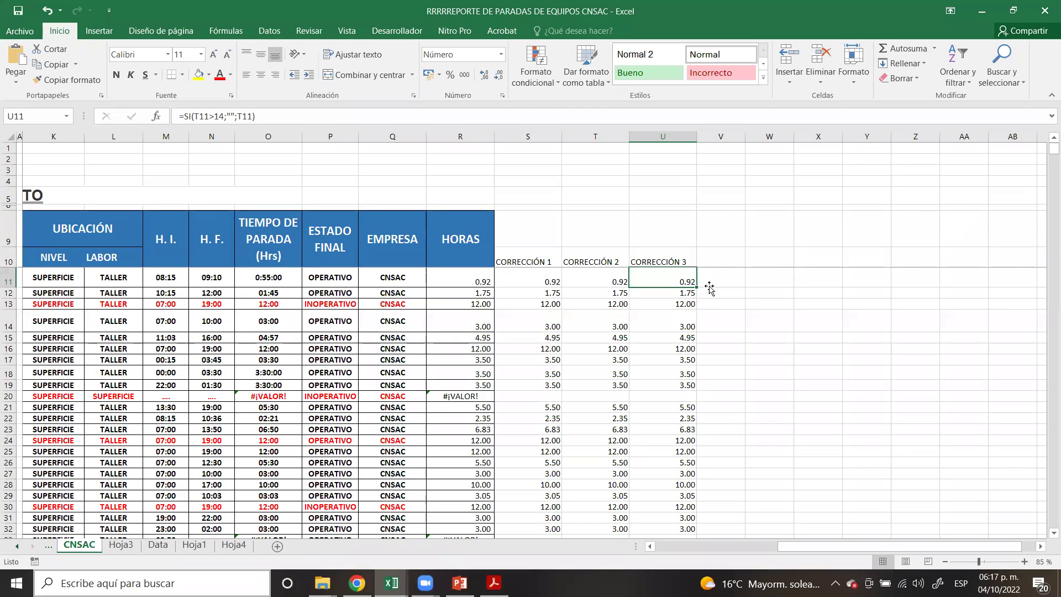
- Copy the CORRECCIÓN 3 values from cell U11 down to the column's last entry in row 2320
click(671, 308)
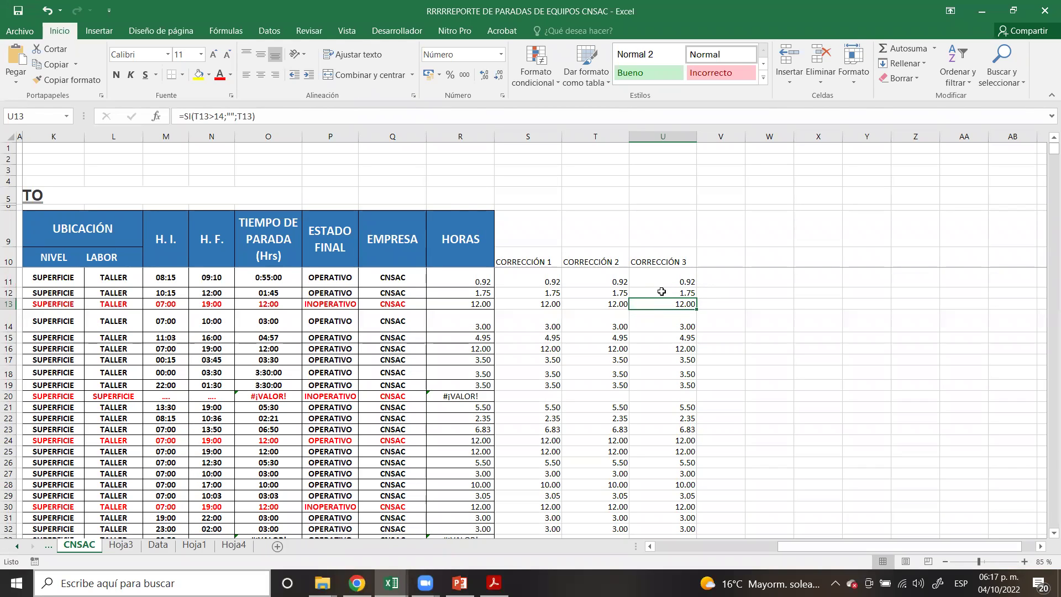
click(675, 283)
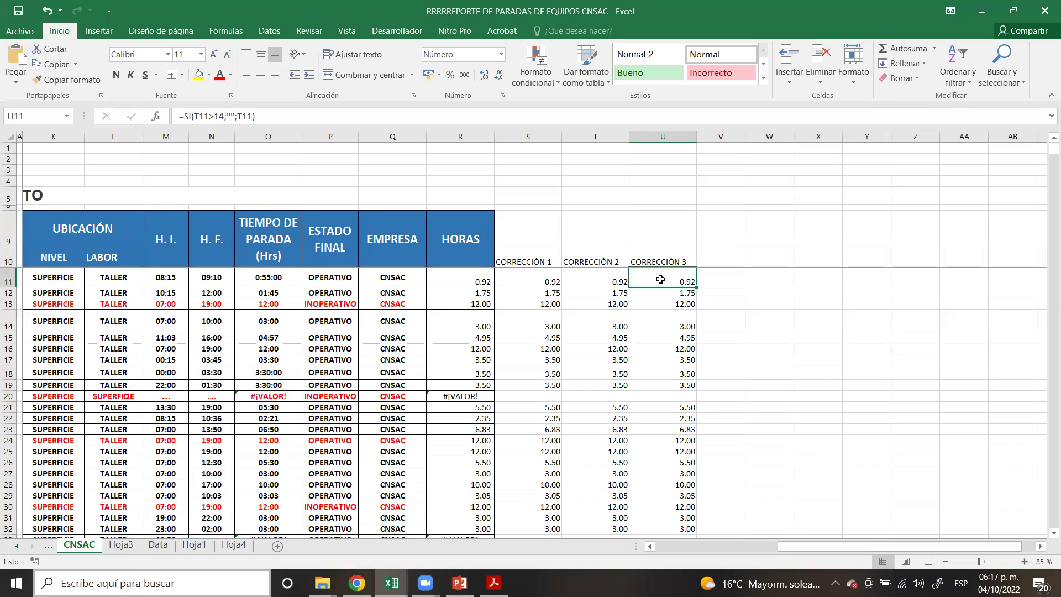
drag(665, 298, 662, 432)
key(ctrl+c)
- Start Excel 2016 again with a new blank workbook
key(super)
text(excel)
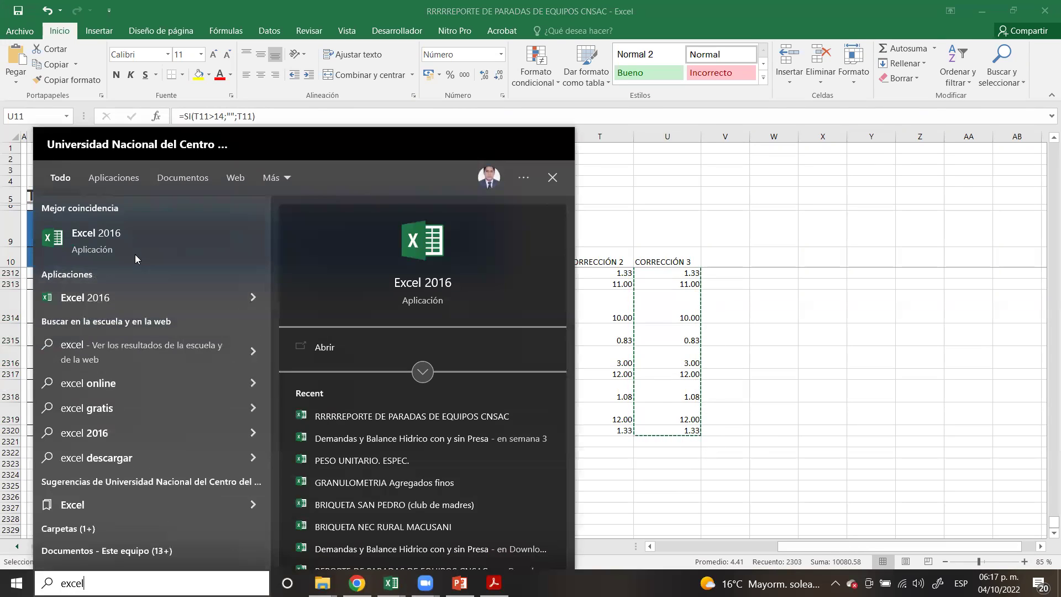
click(143, 251)
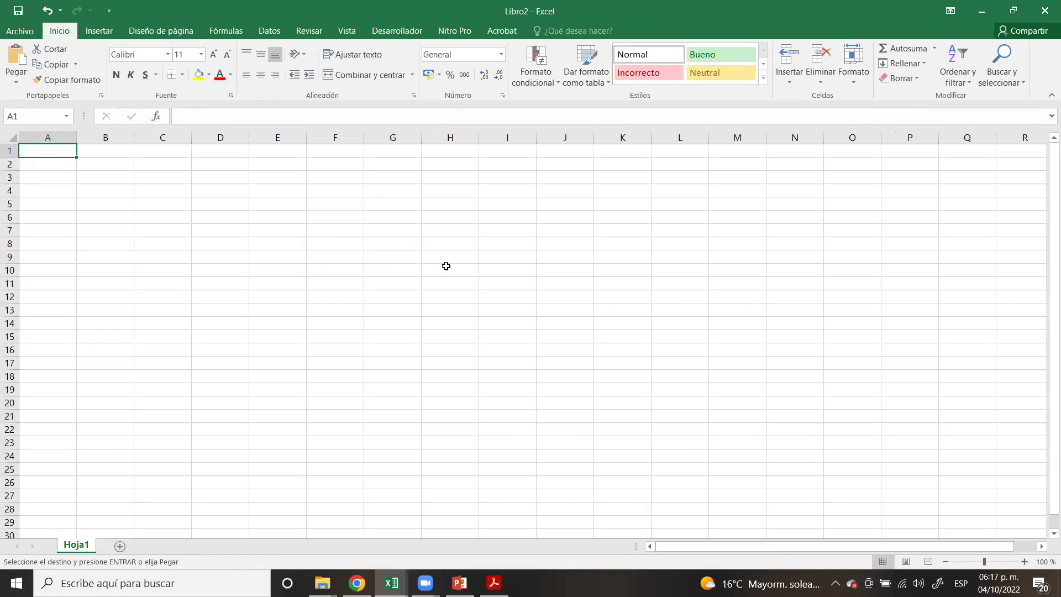
- Paste the copied CORRECCIÓN 3 data as values only, starting at cell C5 of the new workbook
click(158, 205)
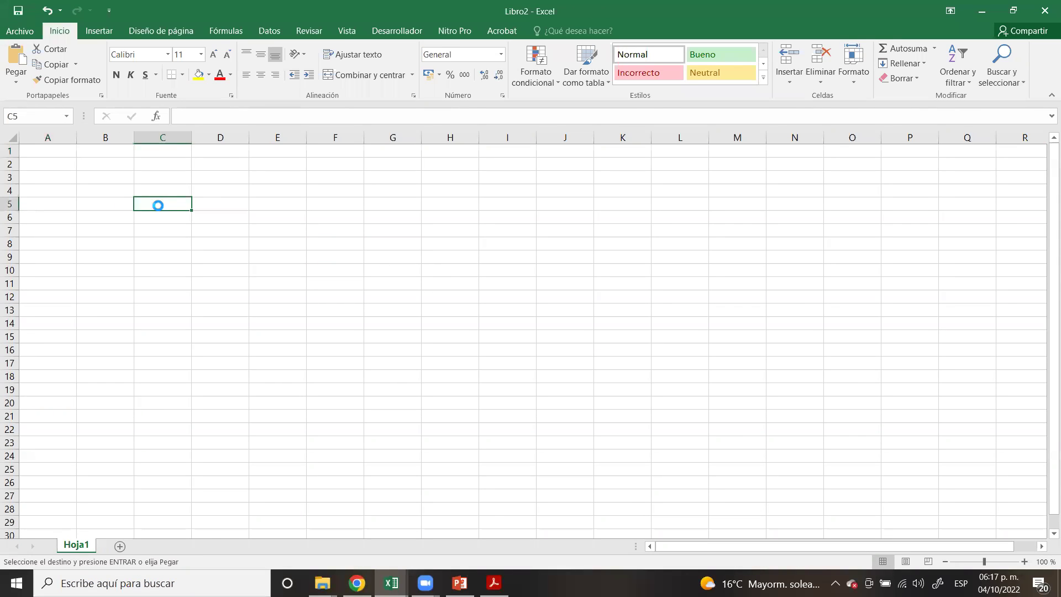
key(ctrl+v)
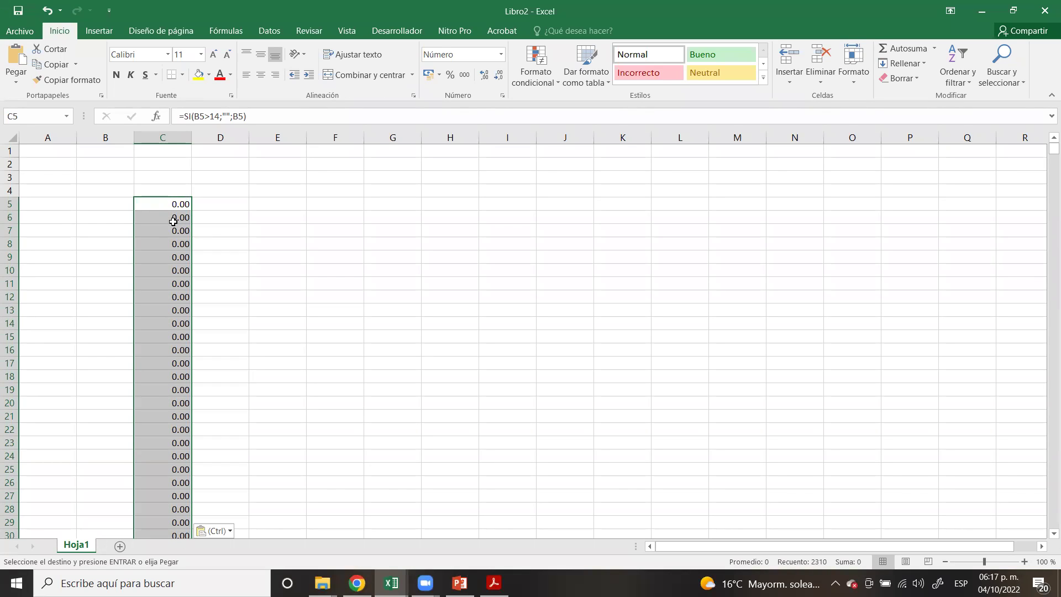
key(ctrl+z)
right_click(159, 201)
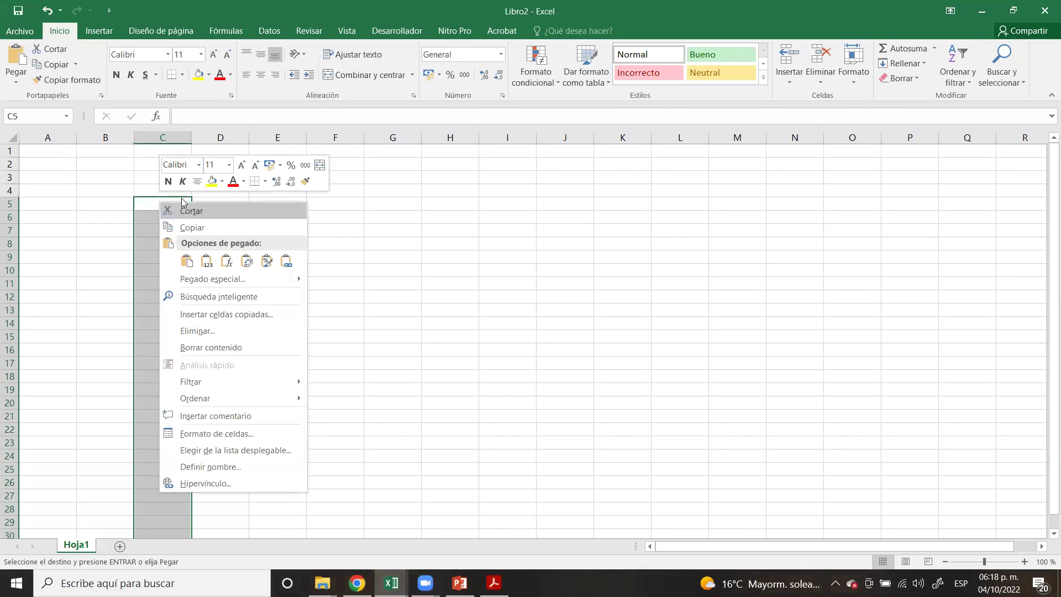
click(207, 262)
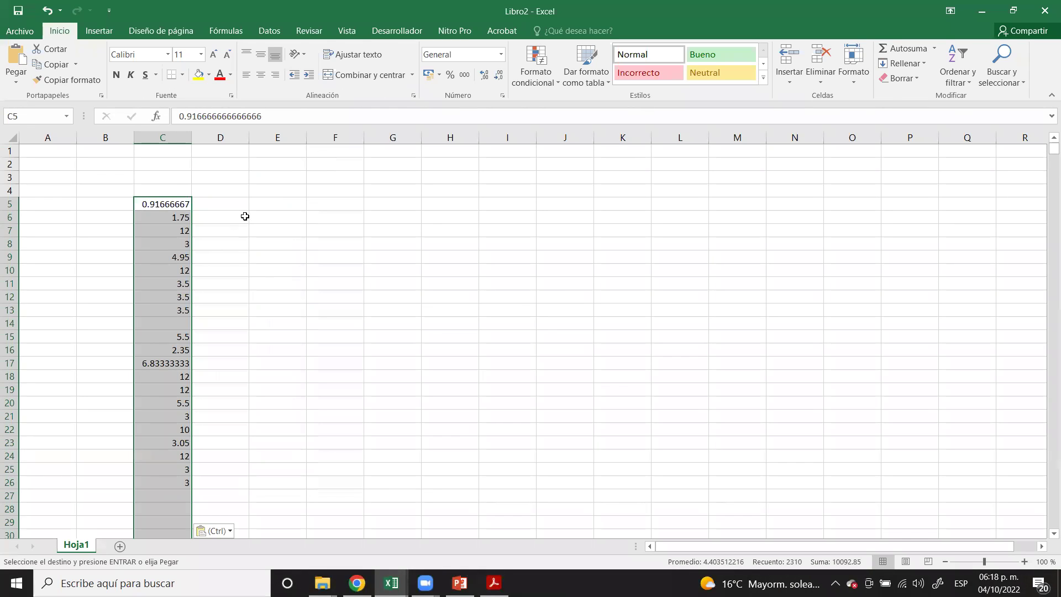
- Enter the heading Tiempo-Parada in cell C4 above the pasted values
click(183, 193)
text(T)
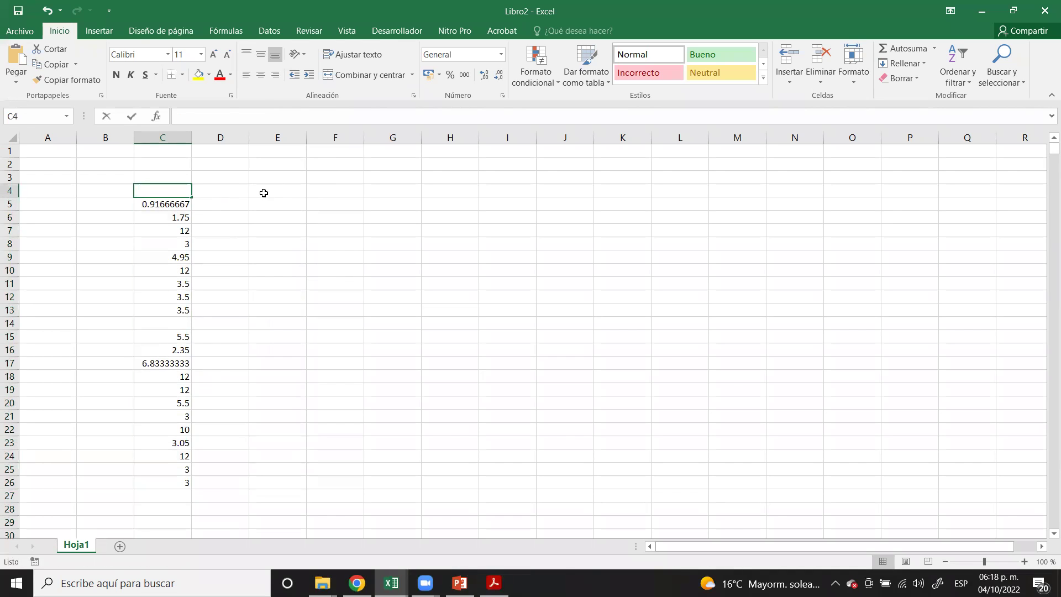
text(iem)
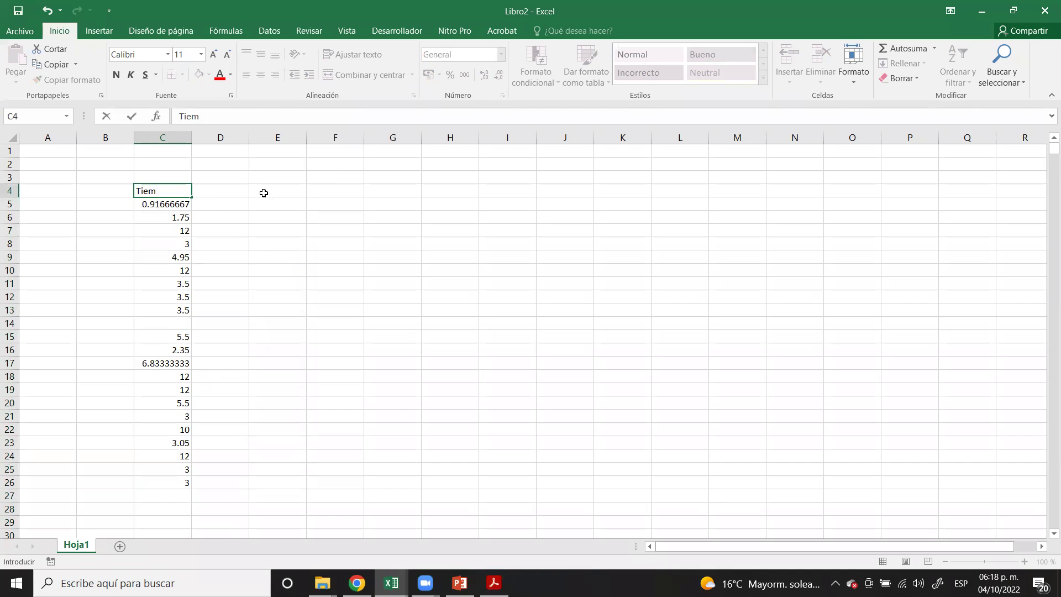
text(po-Parada)
click(263, 192)
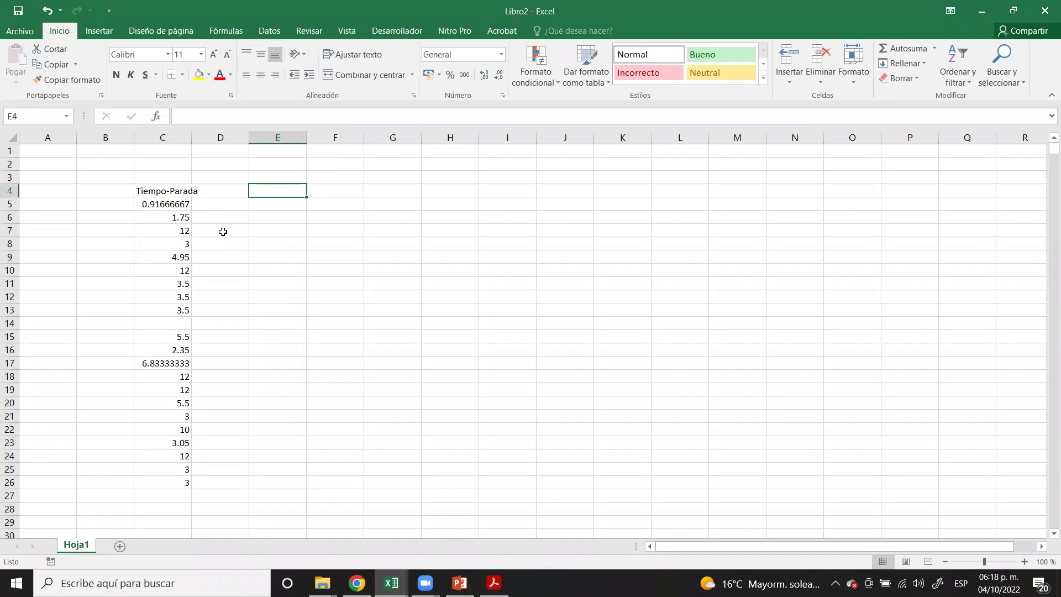
- Start saving the new workbook on this PC with Descargas as the destination folder
click(17, 32)
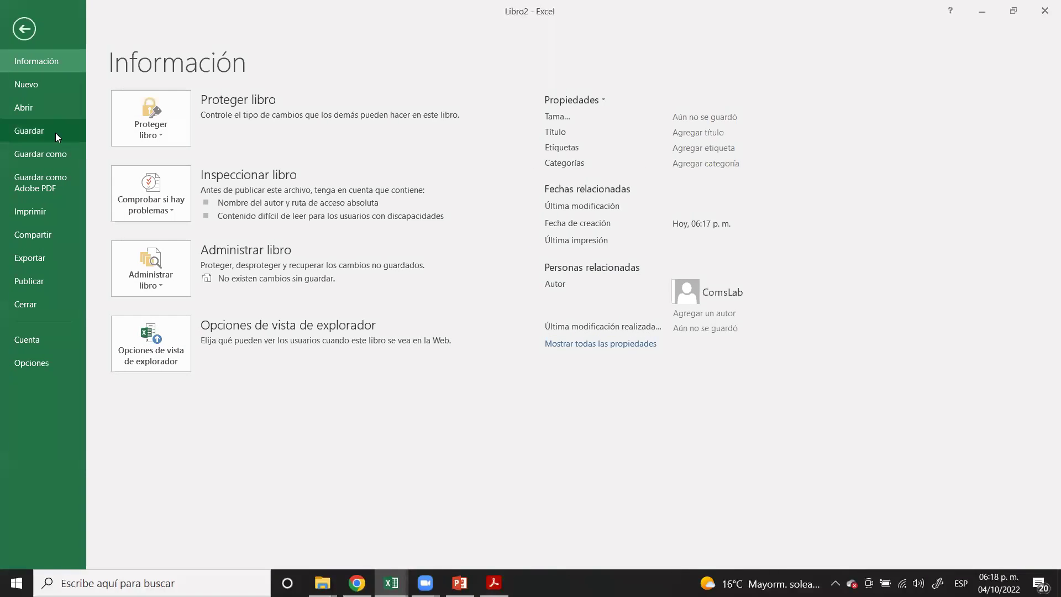
click(46, 155)
click(165, 149)
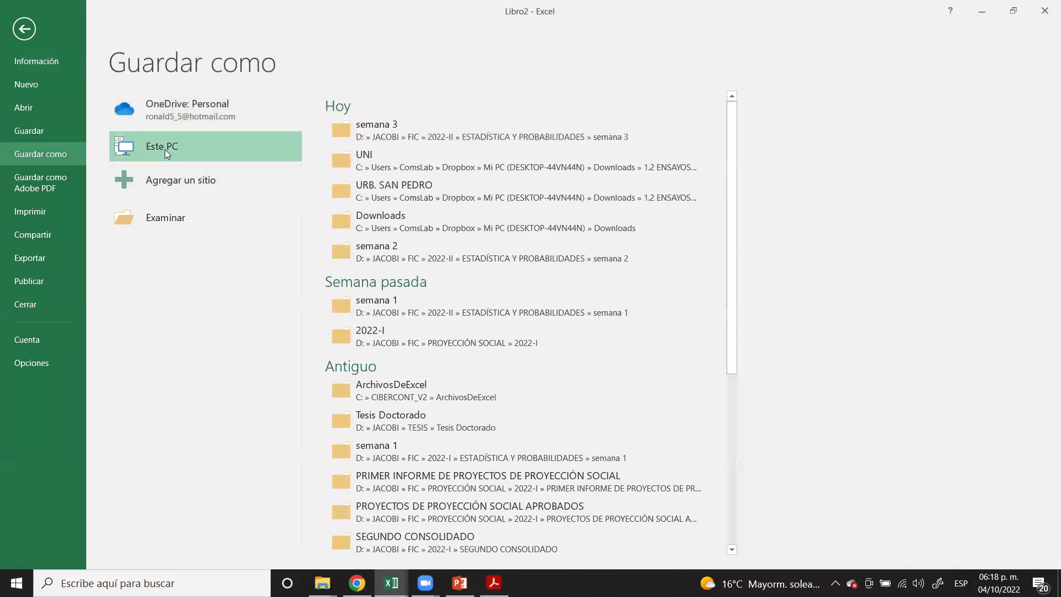
click(165, 149)
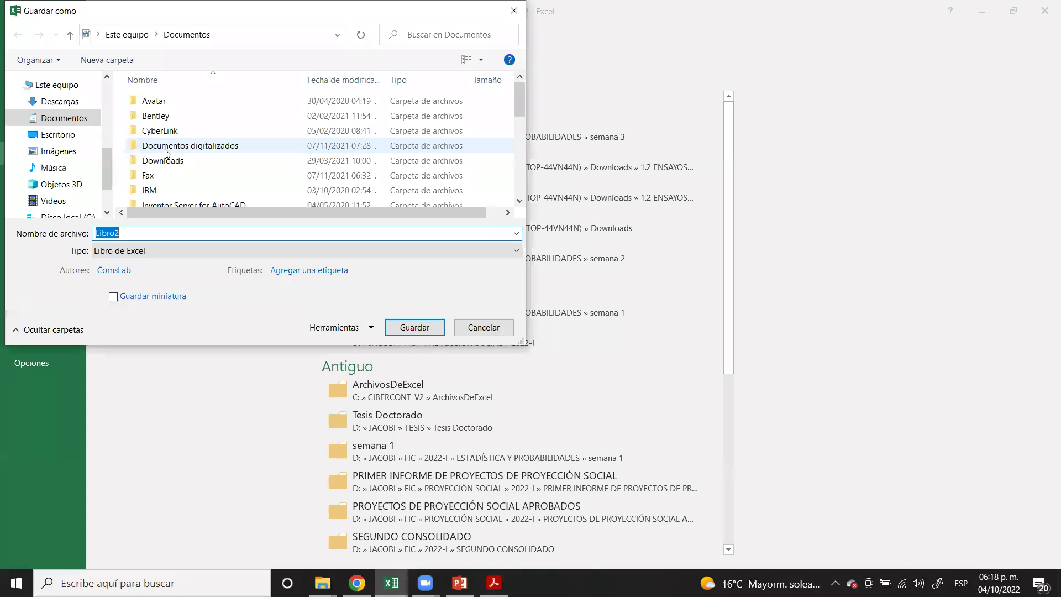
click(55, 101)
- Name the workbook Data Tiempo Parada and save it in Excel format
double_click(129, 233)
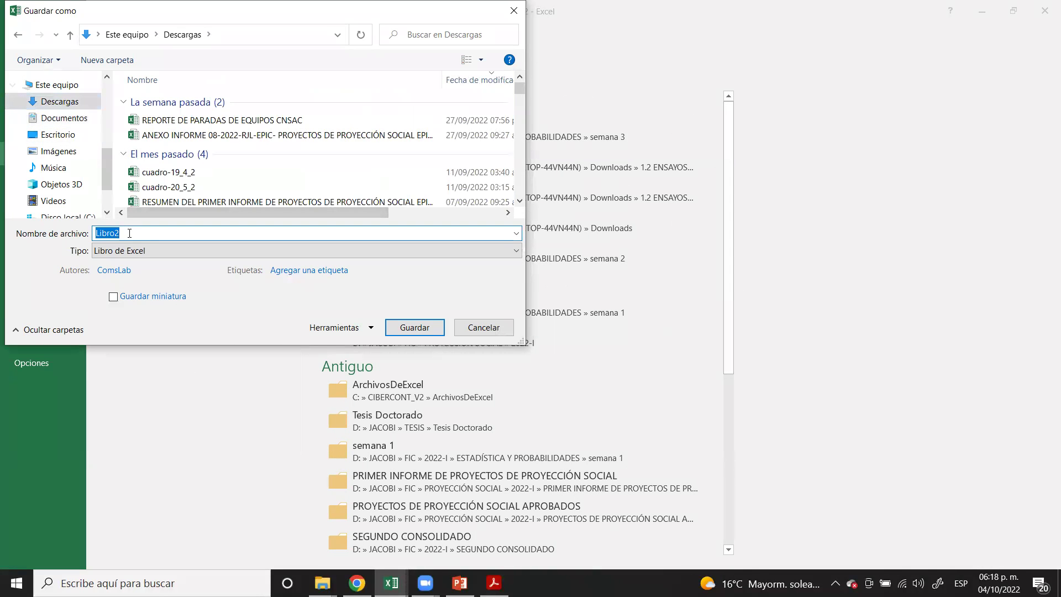
text(Data )
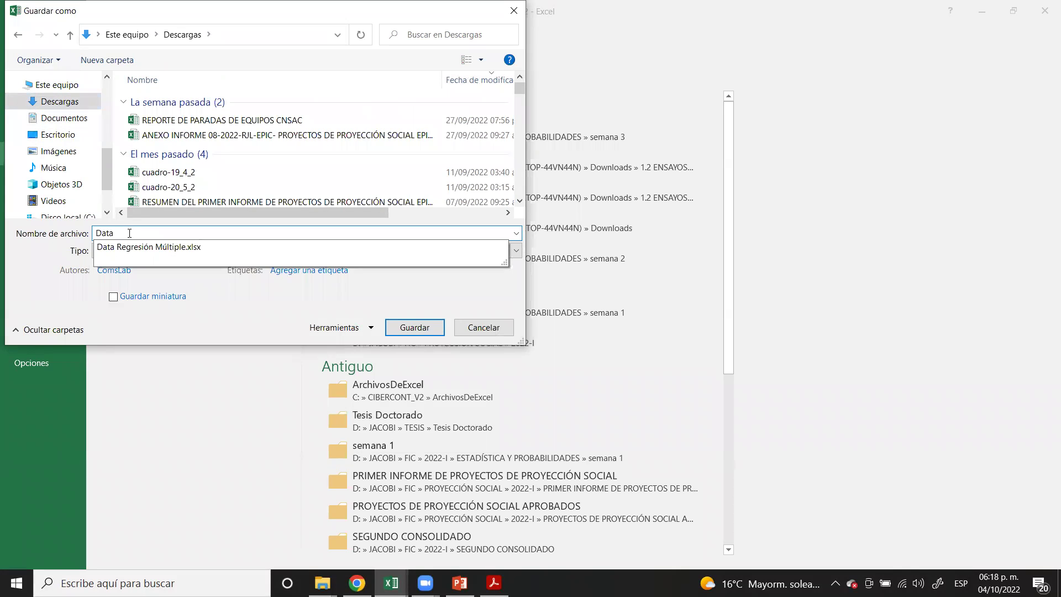
text(ti)
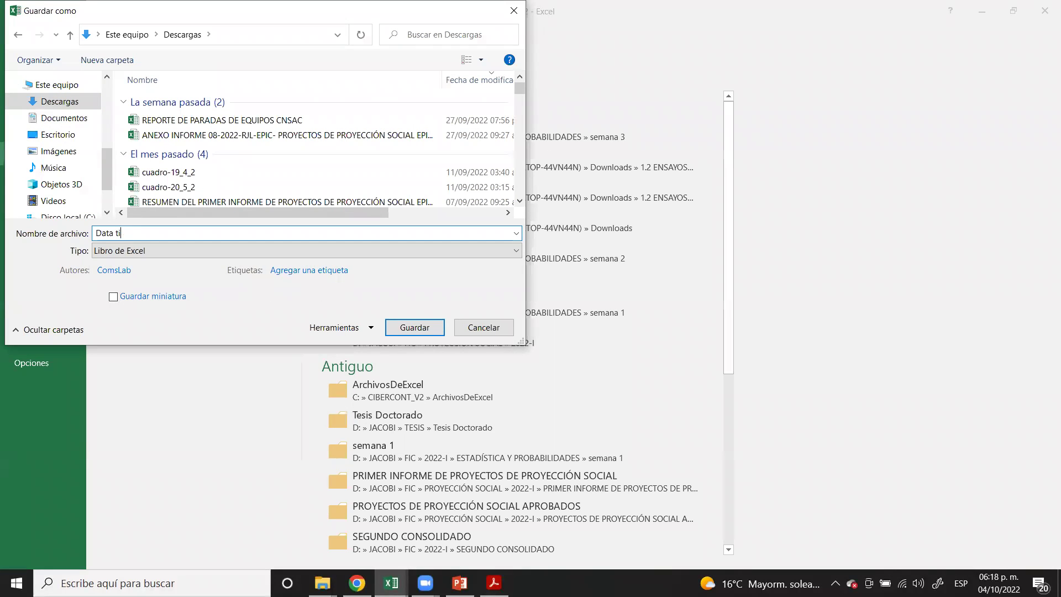
key(BackSpace)
key(BackSpace)
text(Tiempo Parada)
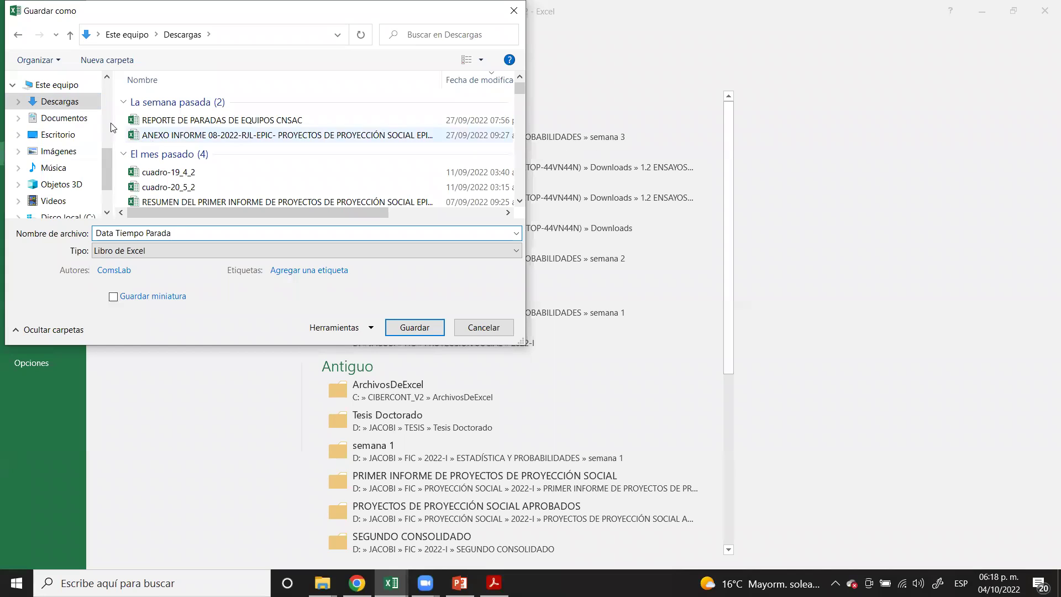
click(135, 159)
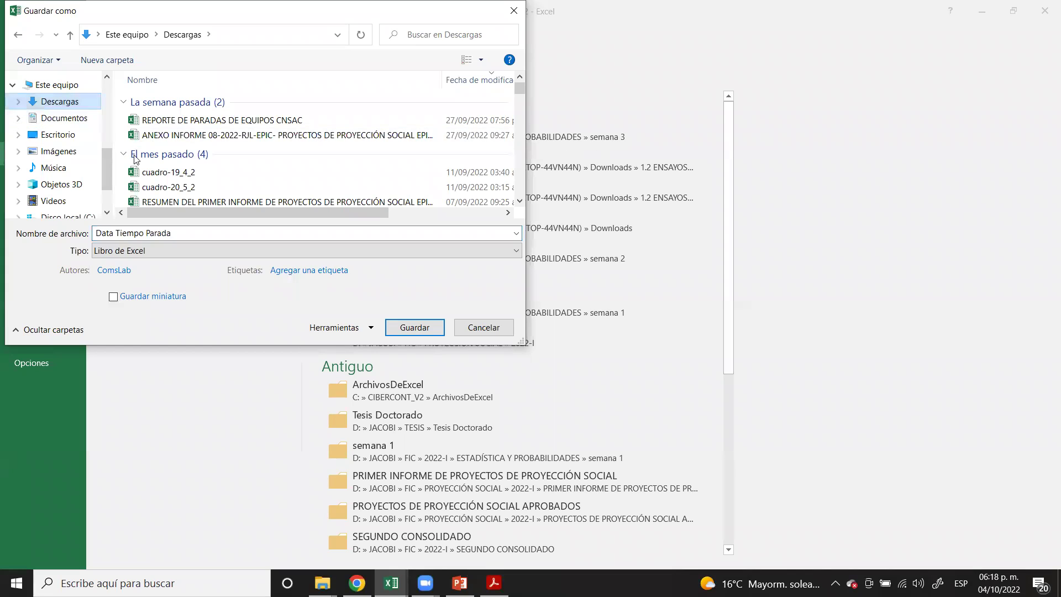
click(406, 329)
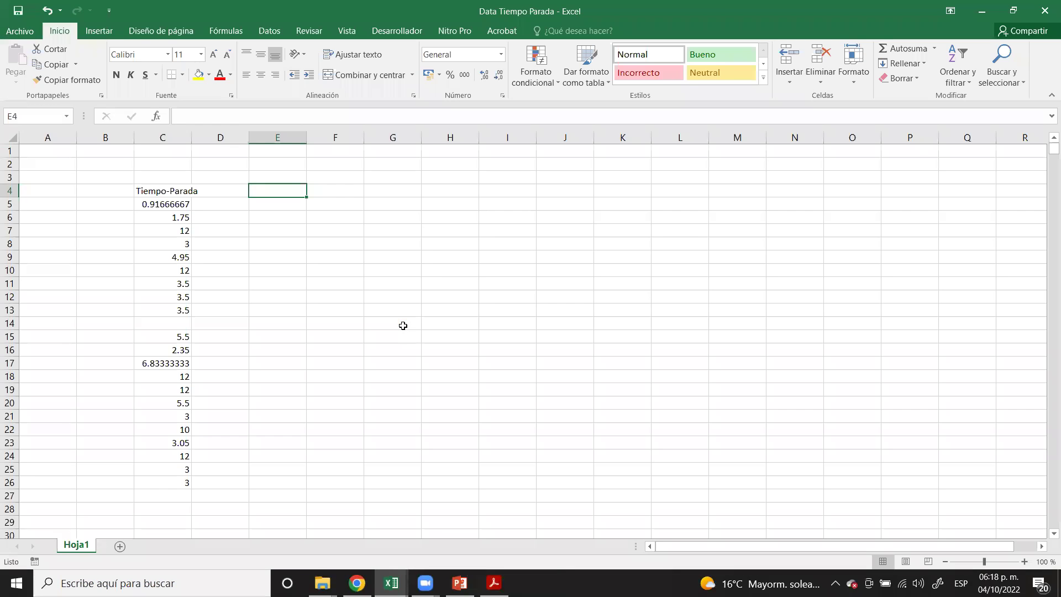
- Launch IBM SPSS Statistics 25 and dismiss its welcome dialog
click(235, 577)
text(ex)
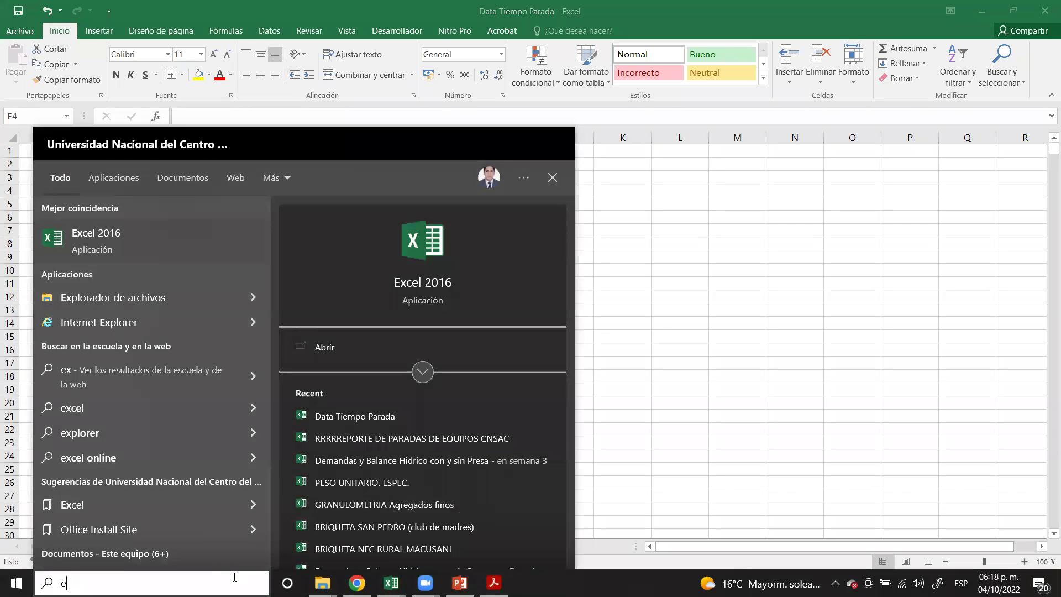
key(BackSpace)
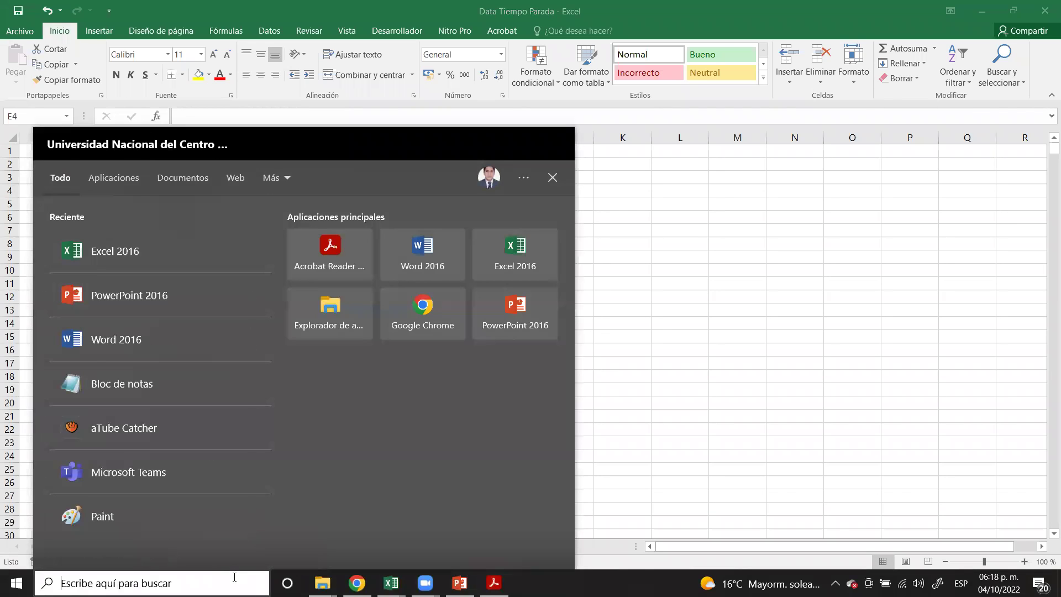
text(spss)
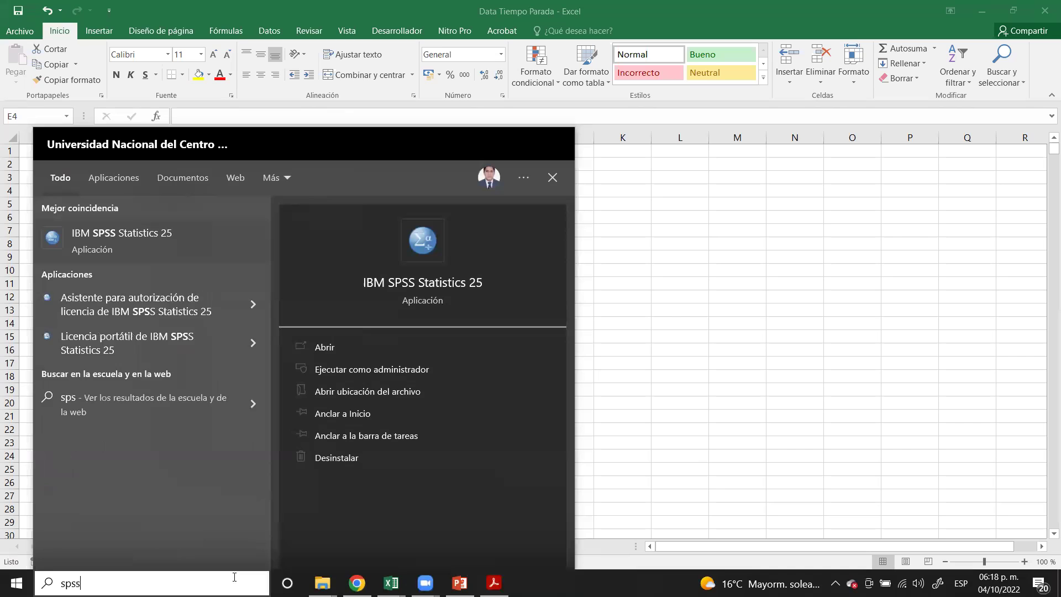
click(125, 243)
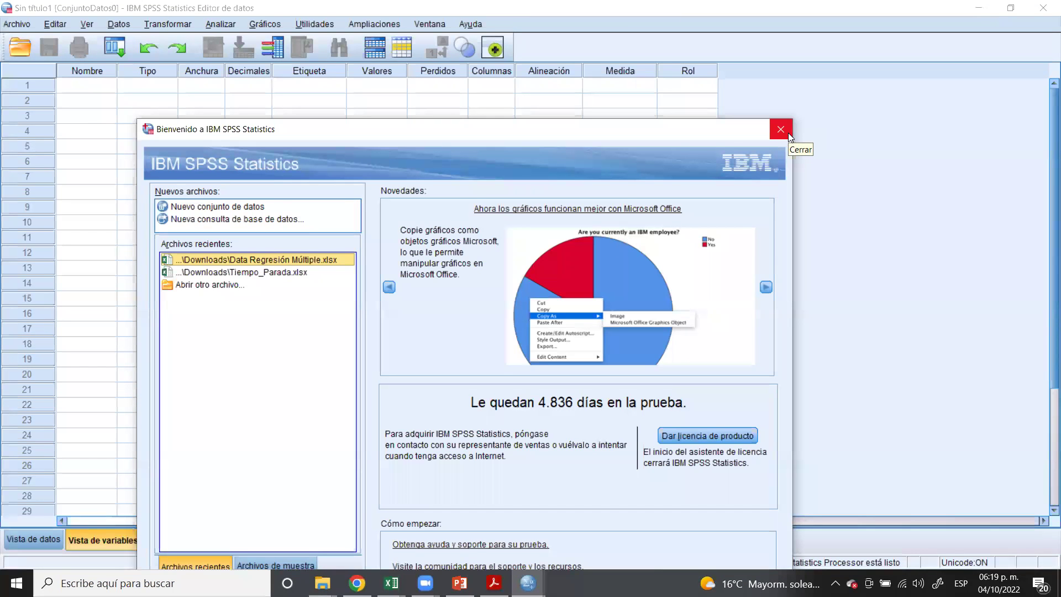
click(781, 130)
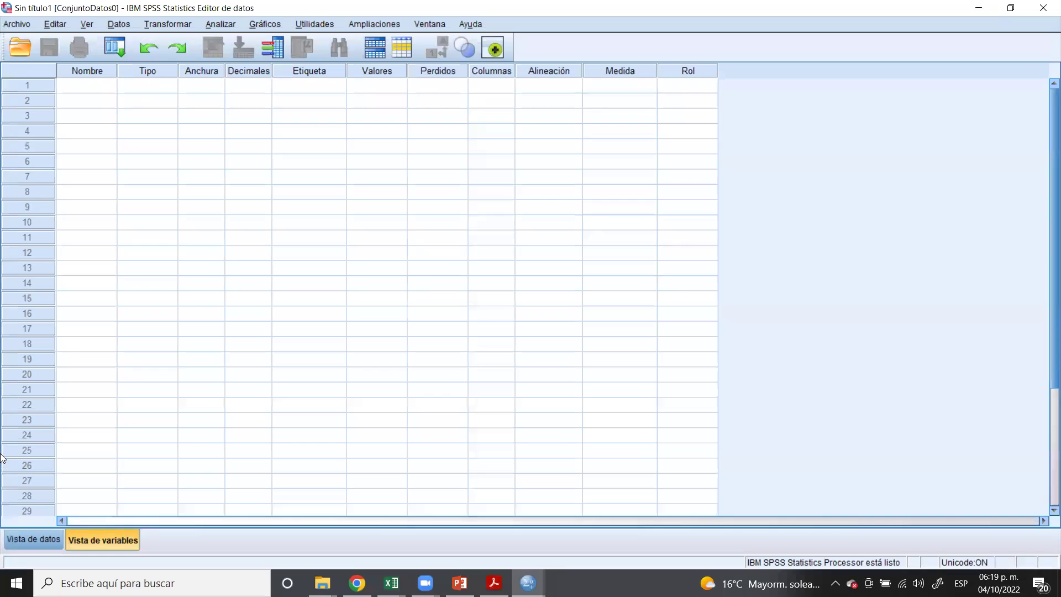
- Show the data view of the empty dataset and start importing data from an Excel file
click(27, 539)
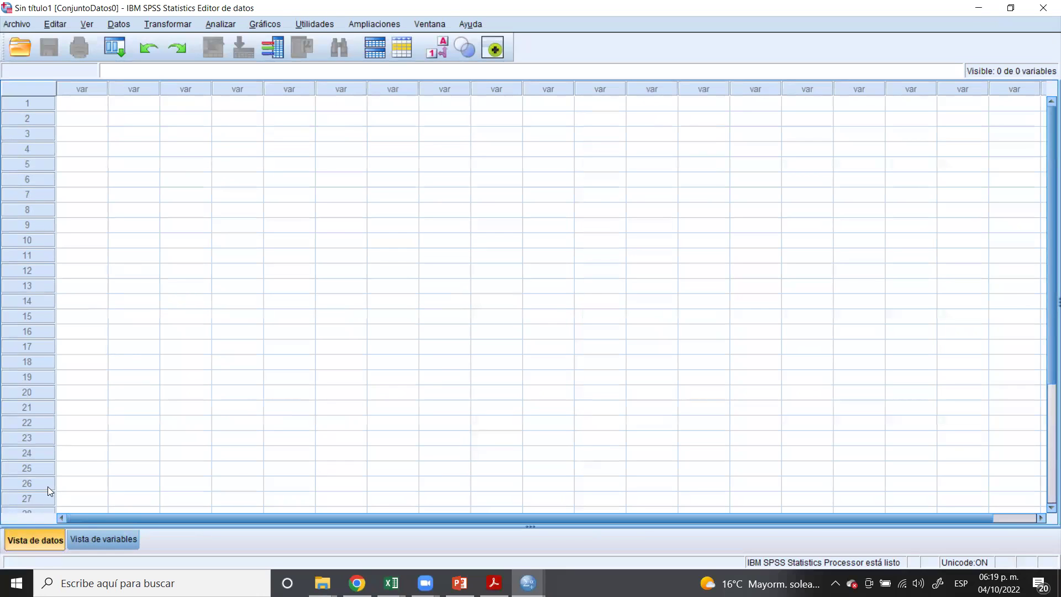
click(93, 535)
click(39, 543)
click(18, 25)
mouse_move(49, 159)
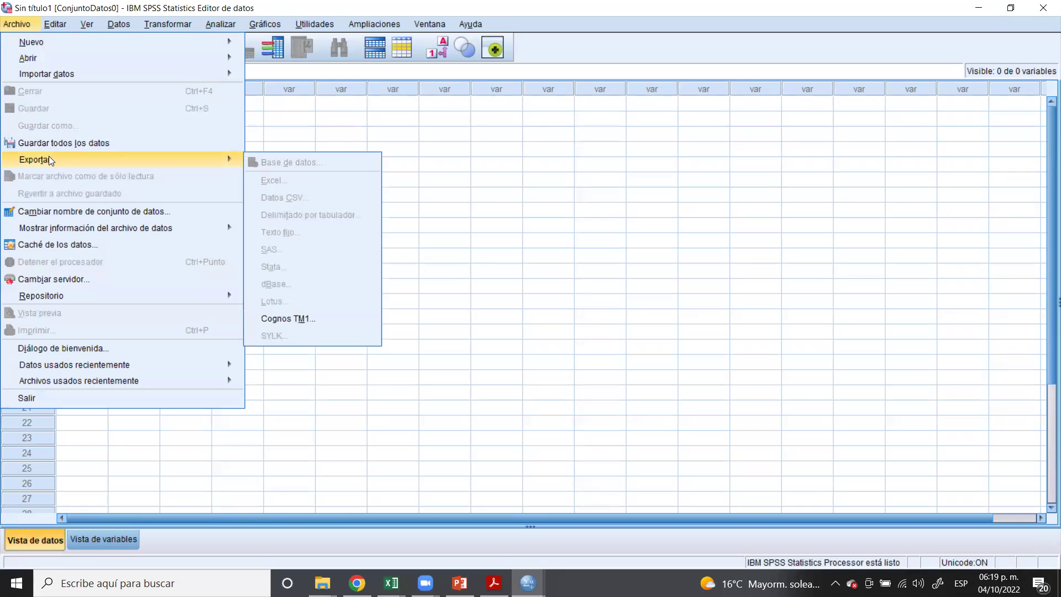
mouse_move(69, 75)
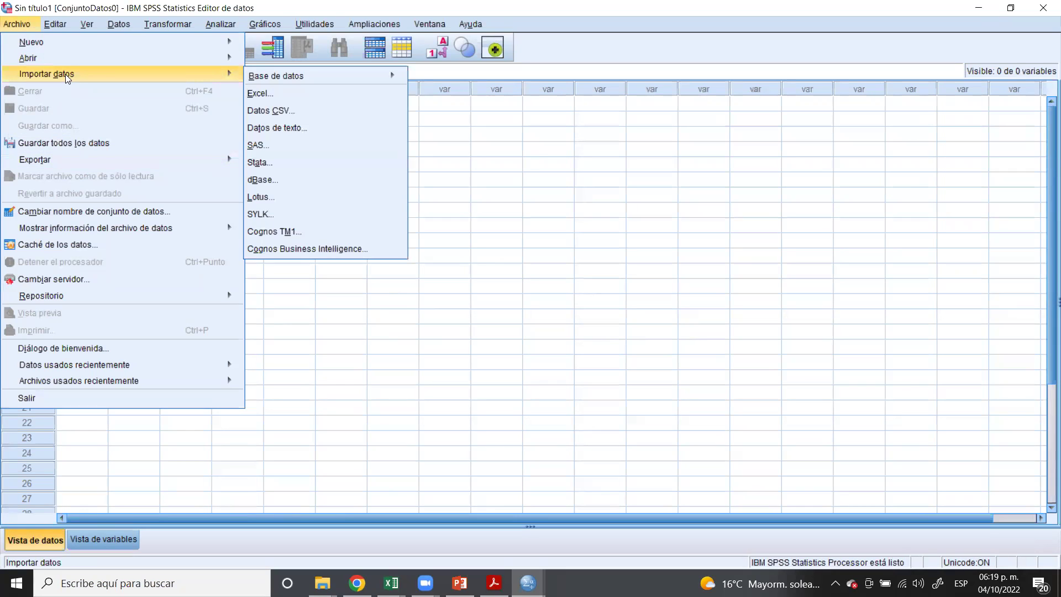
click(276, 92)
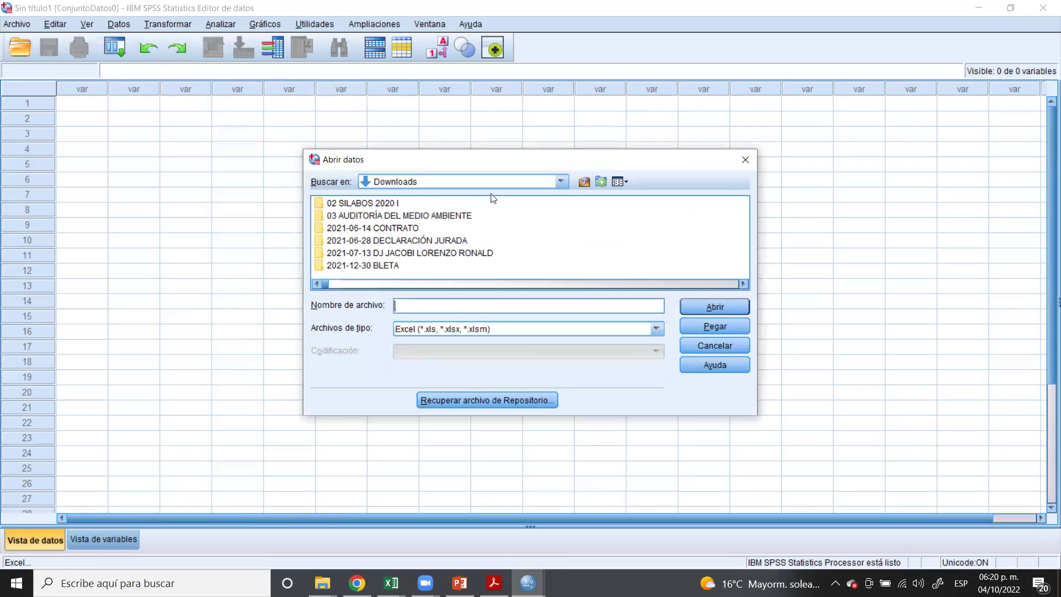
- Browse to the Descargas folder as the location of the Excel file to import
click(560, 181)
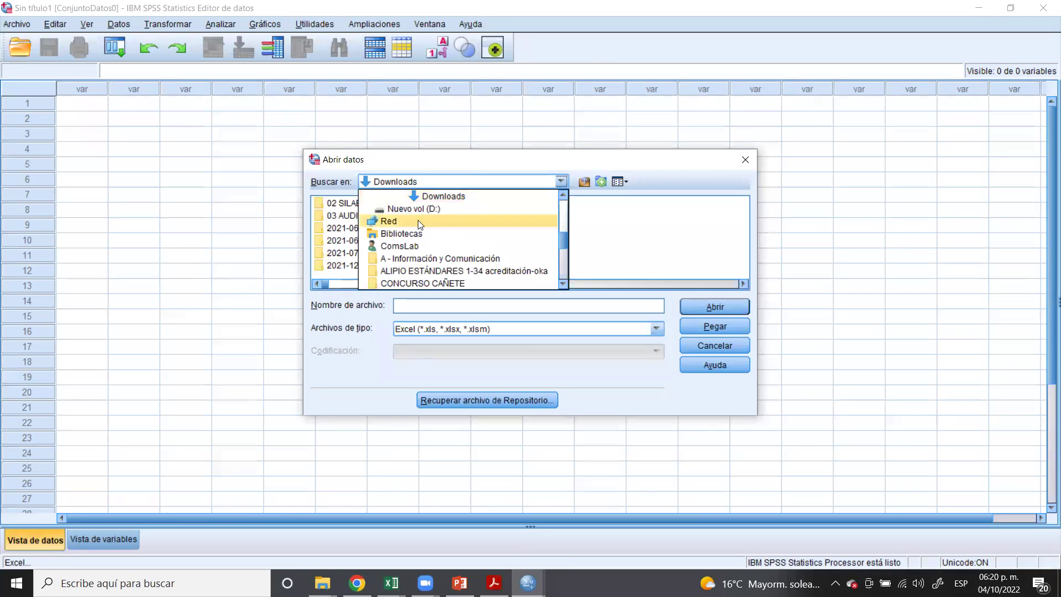
scroll(418, 221, down, 2)
scroll(416, 222, up, 5)
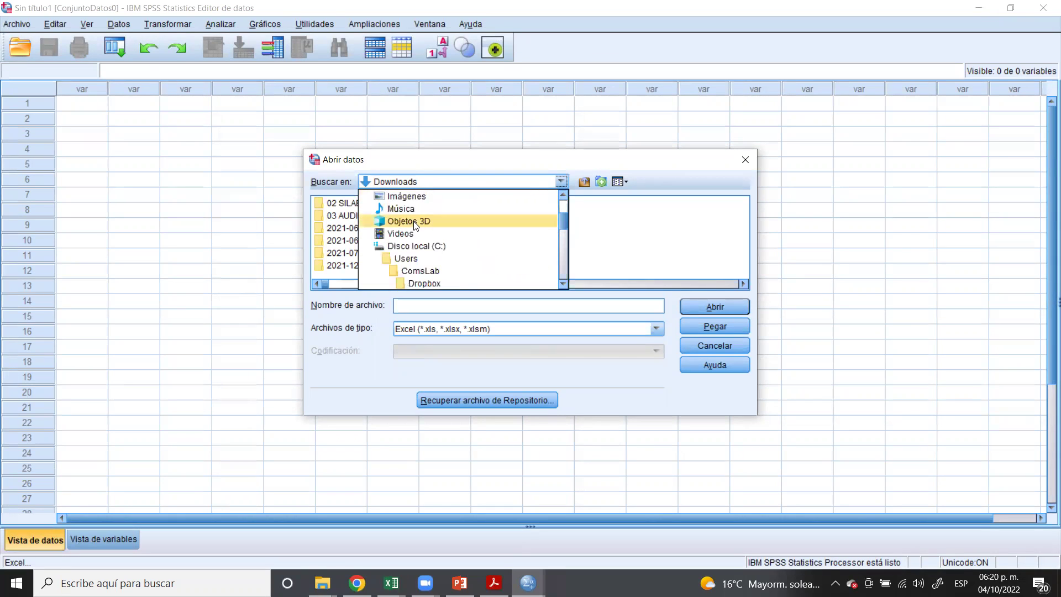
scroll(414, 224, up, 2)
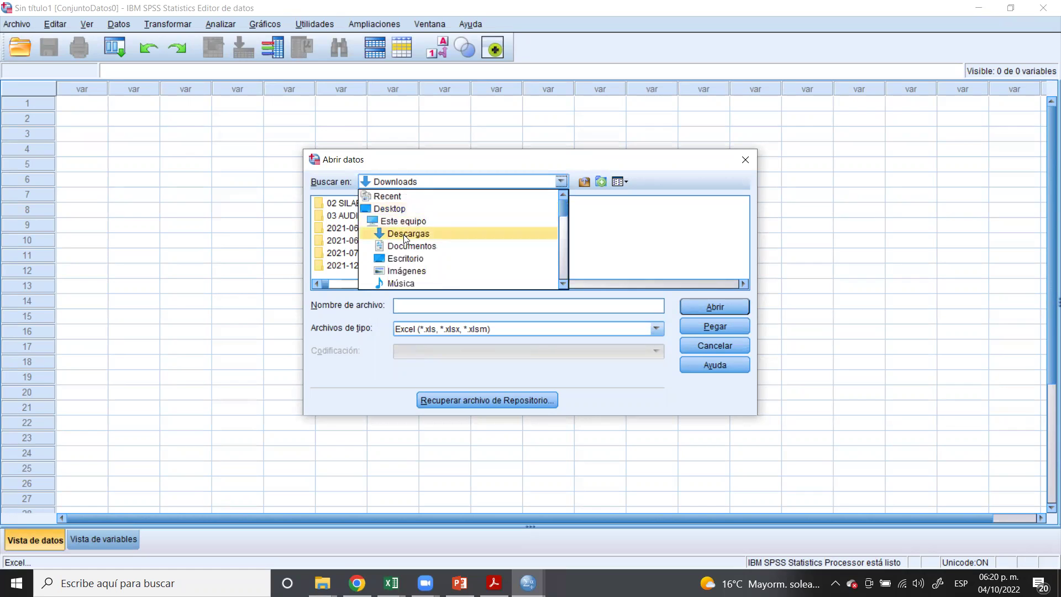
click(404, 237)
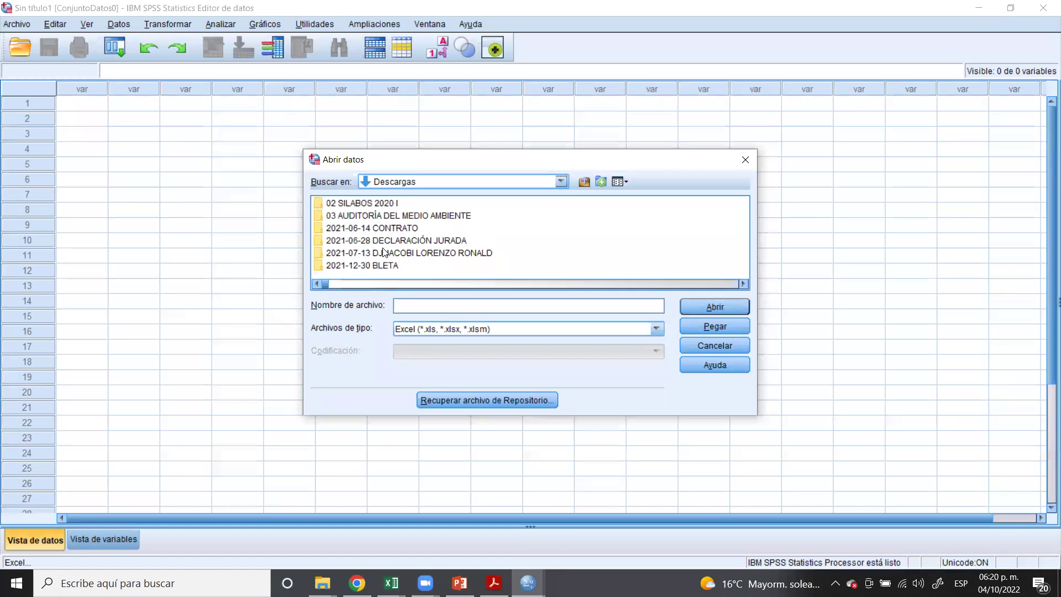
scroll(388, 246, down, 2)
scroll(390, 244, up, 4)
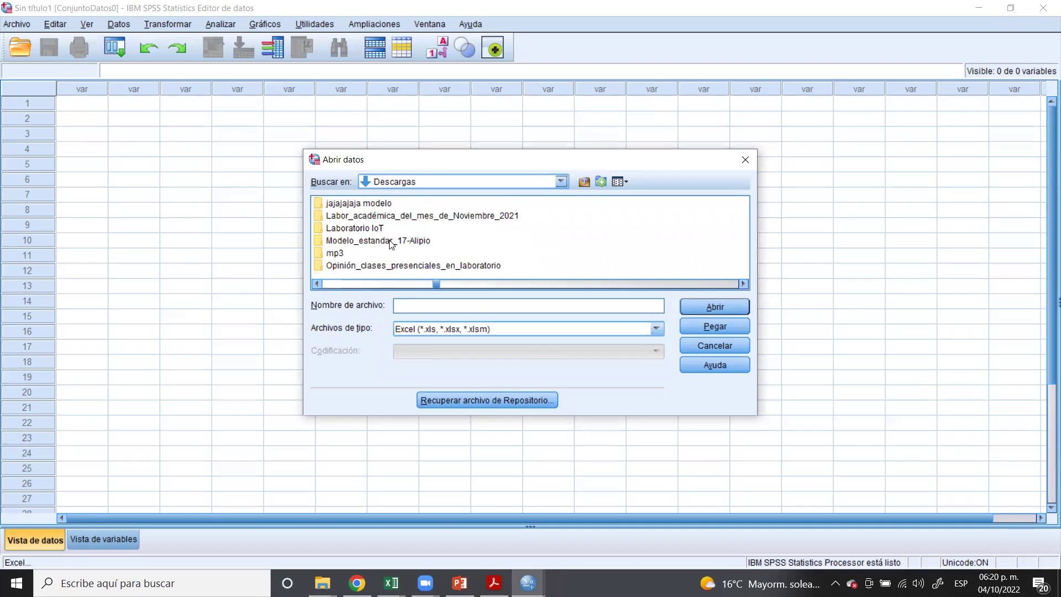
- Import Hoja1 of Data Tiempo Parada.xlsx, reading variable names from the first data row
click(439, 307)
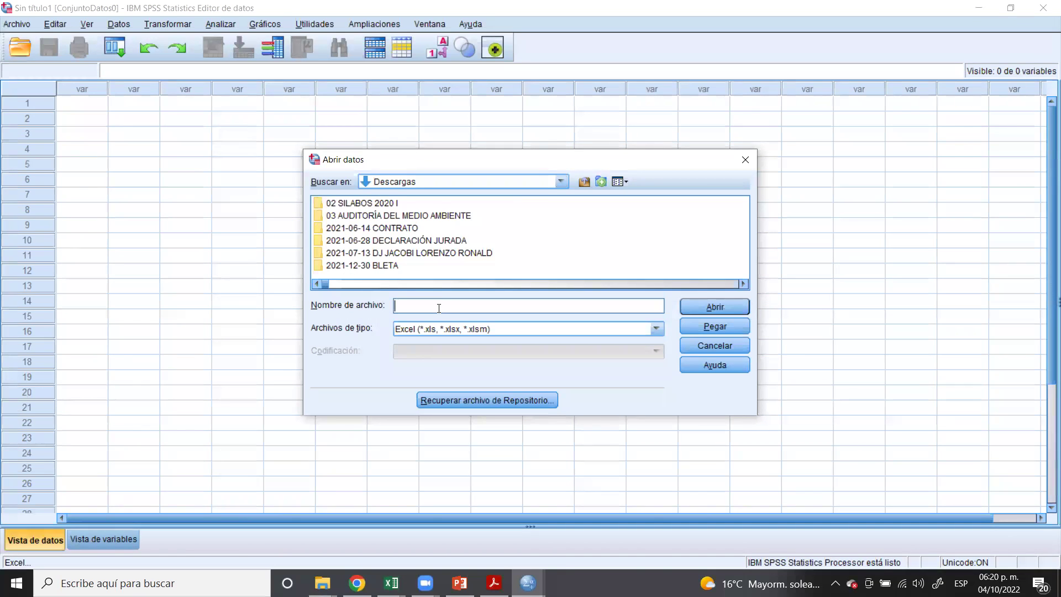
text(Da)
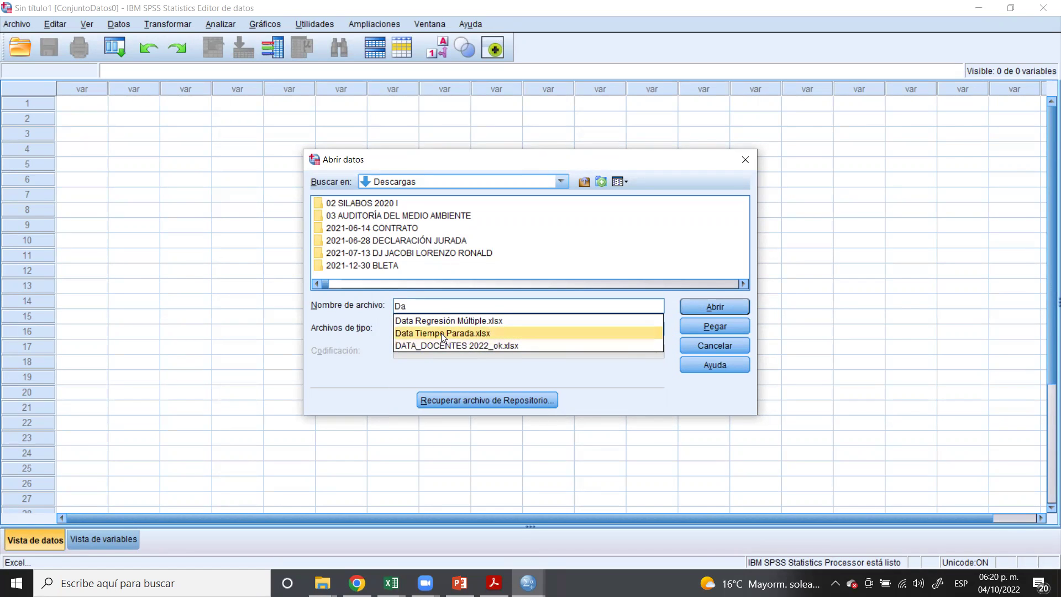
click(442, 333)
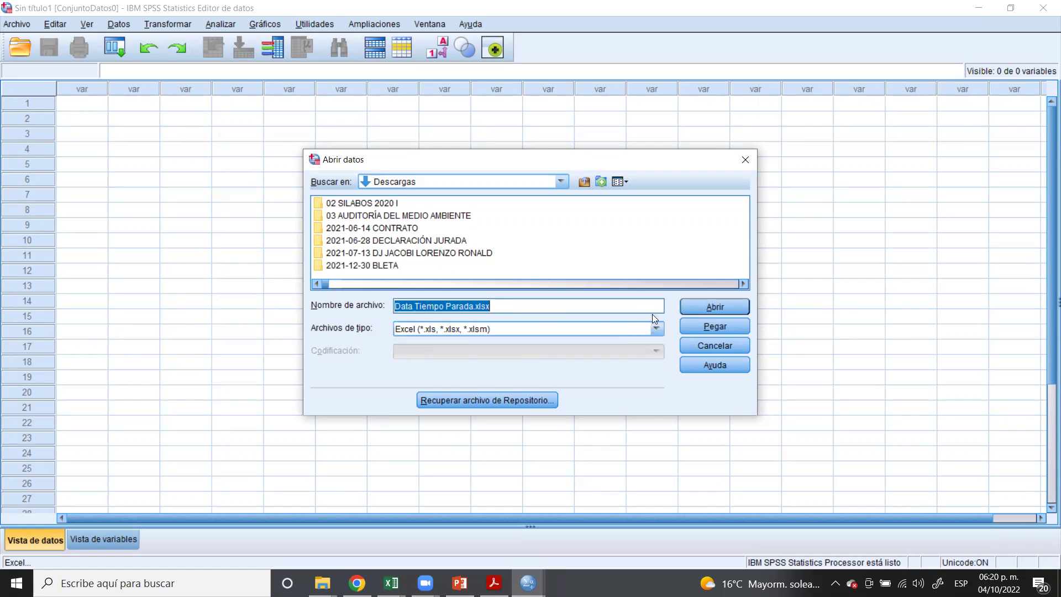
click(693, 307)
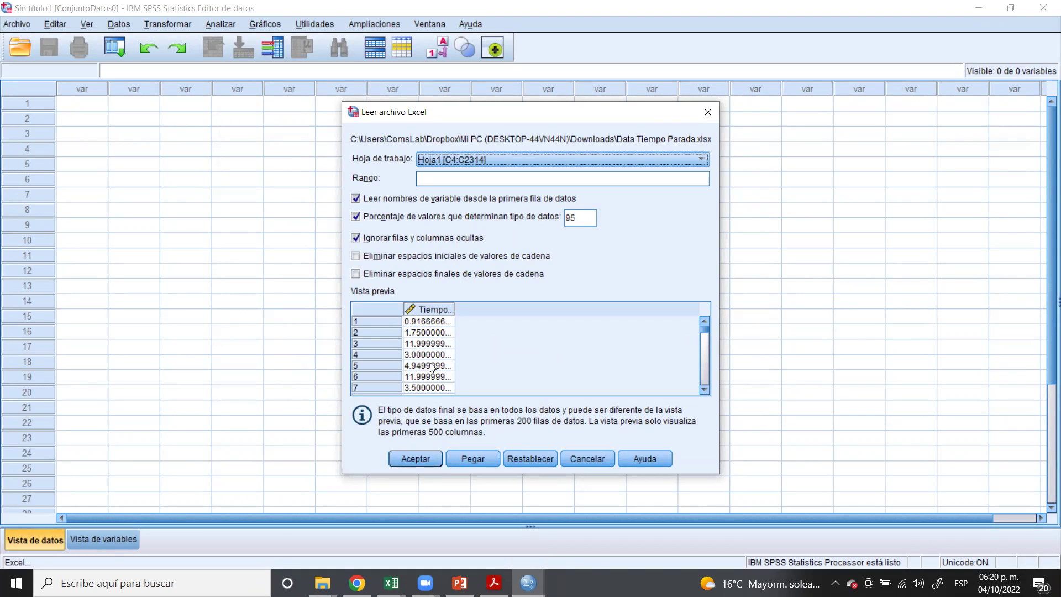
click(412, 459)
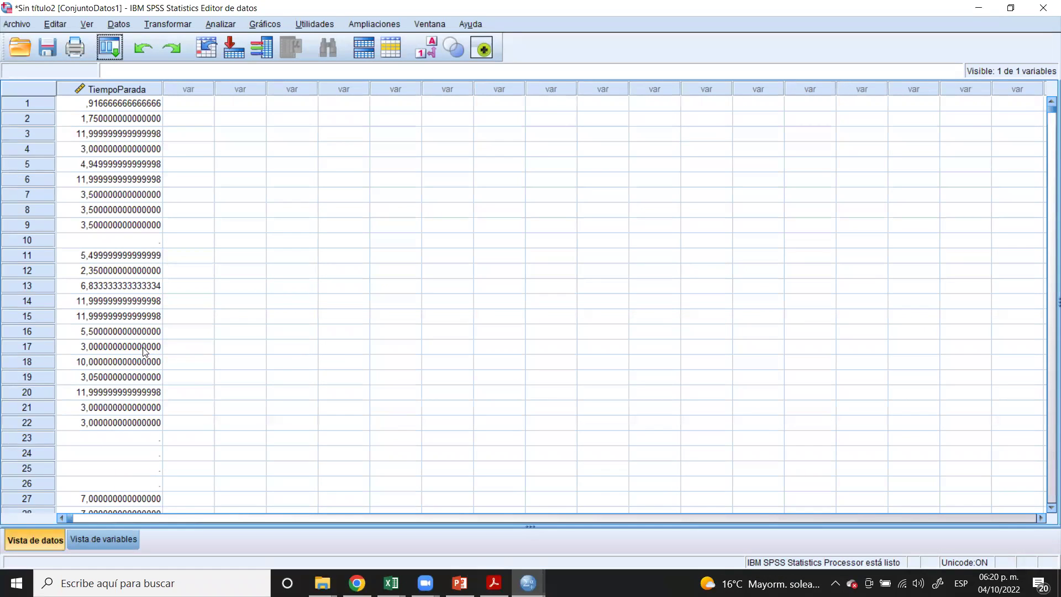
- Review the imported TiempoParada column and check it against cell C7 of the Data Tiempo Parada workbook in Excel, returning to SPSS
scroll(123, 327, down, 11)
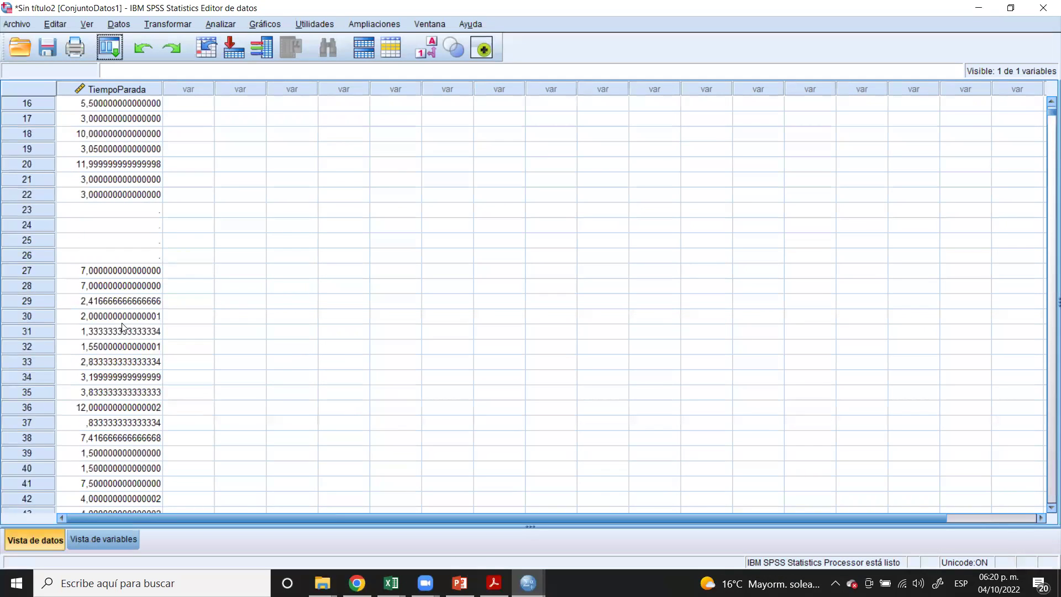
scroll(123, 327, up, 11)
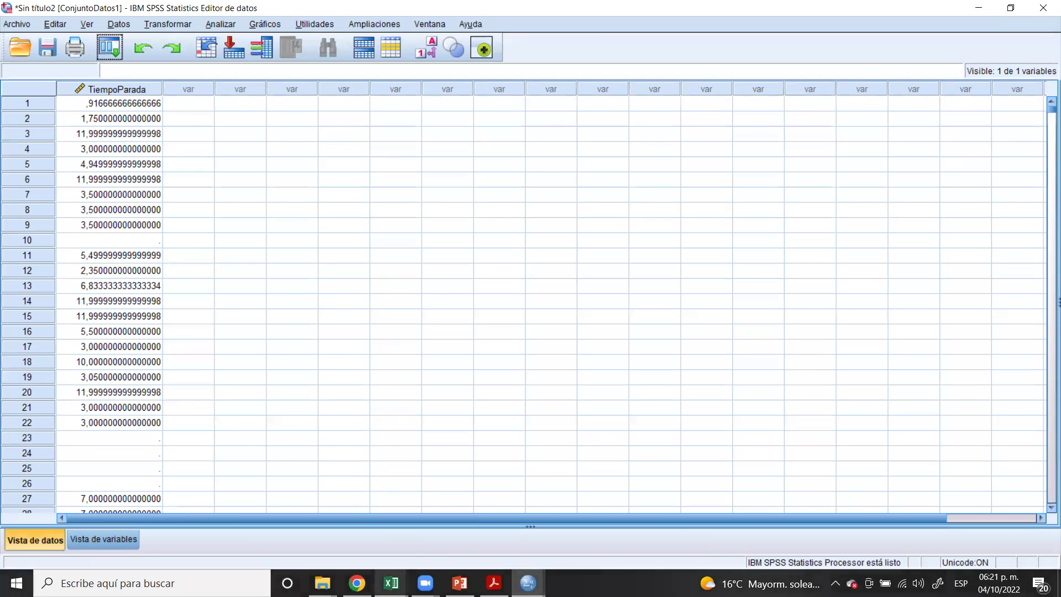
mouse_move(391, 583)
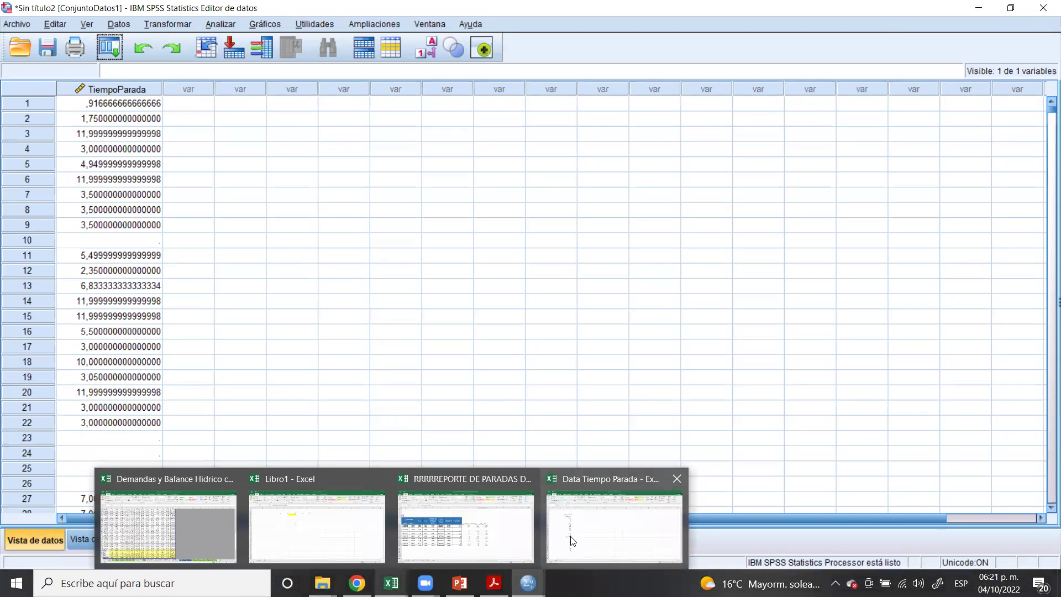
click(614, 528)
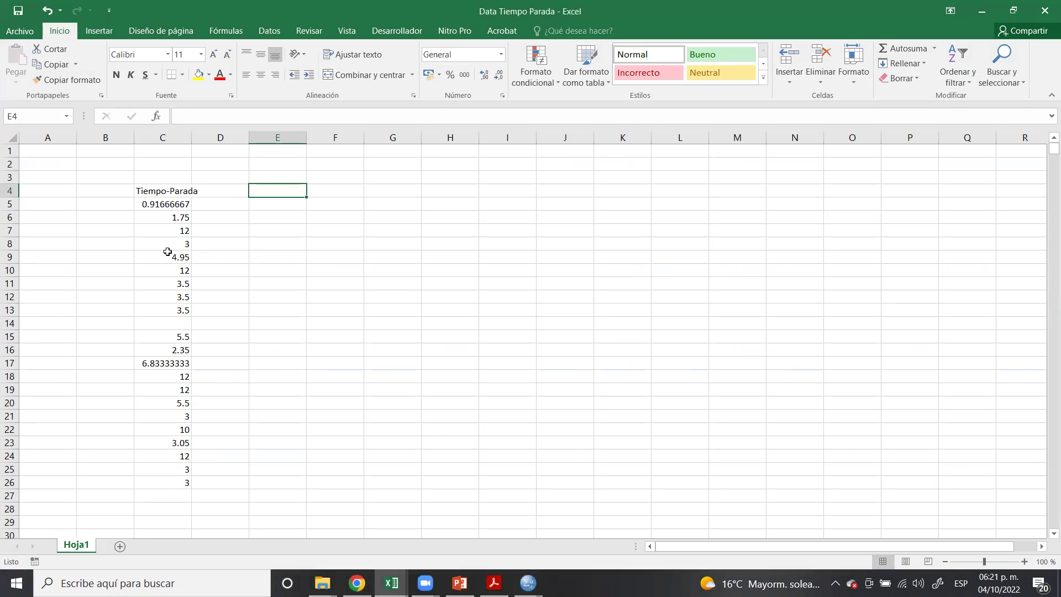
click(170, 234)
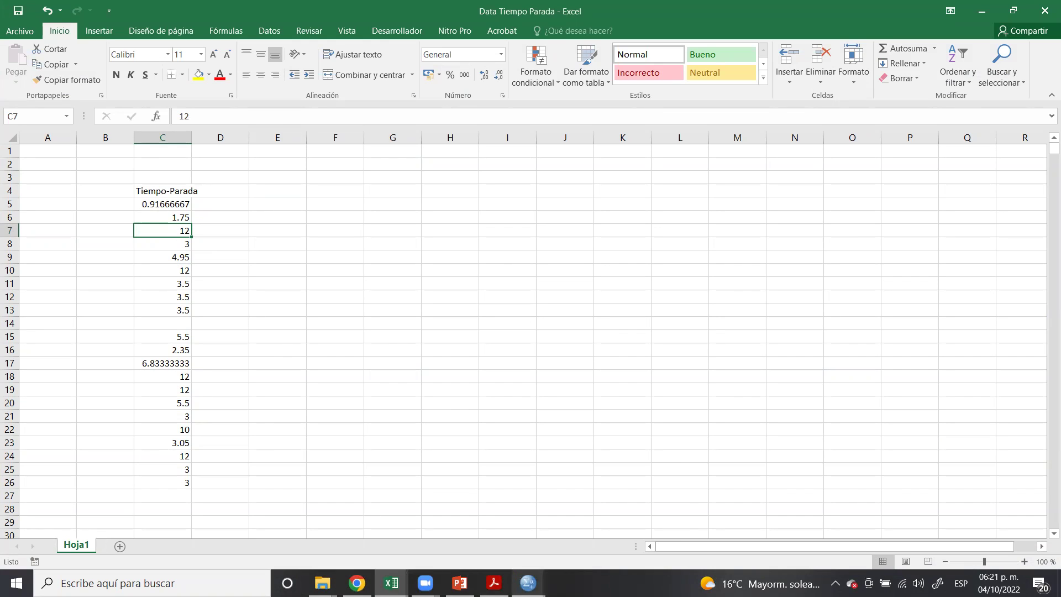
mouse_move(528, 583)
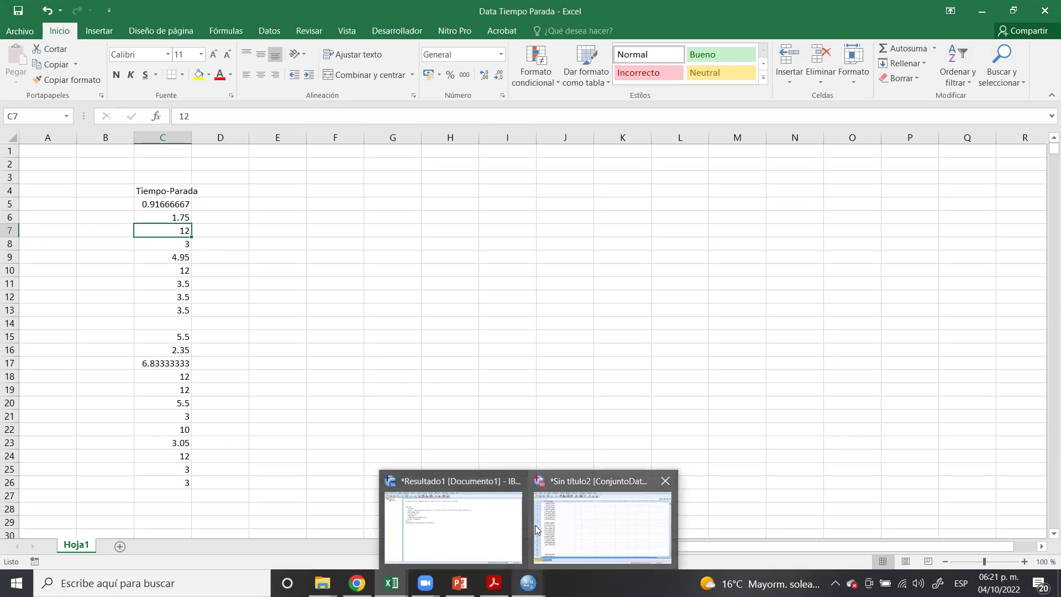
click(564, 526)
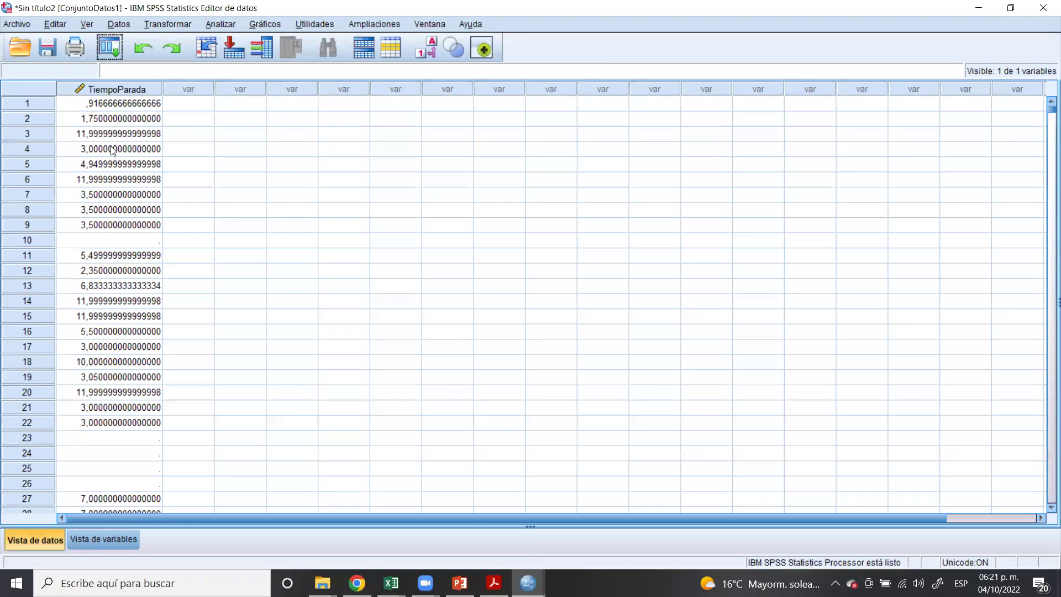
- Compare case 6 of TiempoParada with cell C10 of the Excel workbook, returning to SPSS to review the remaining cases
click(103, 178)
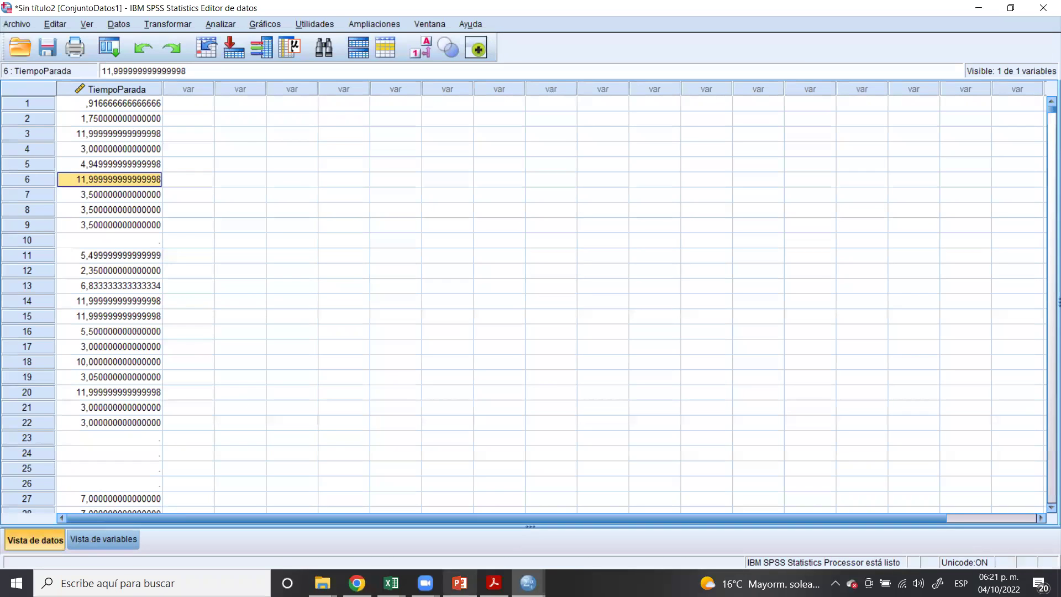
mouse_move(391, 583)
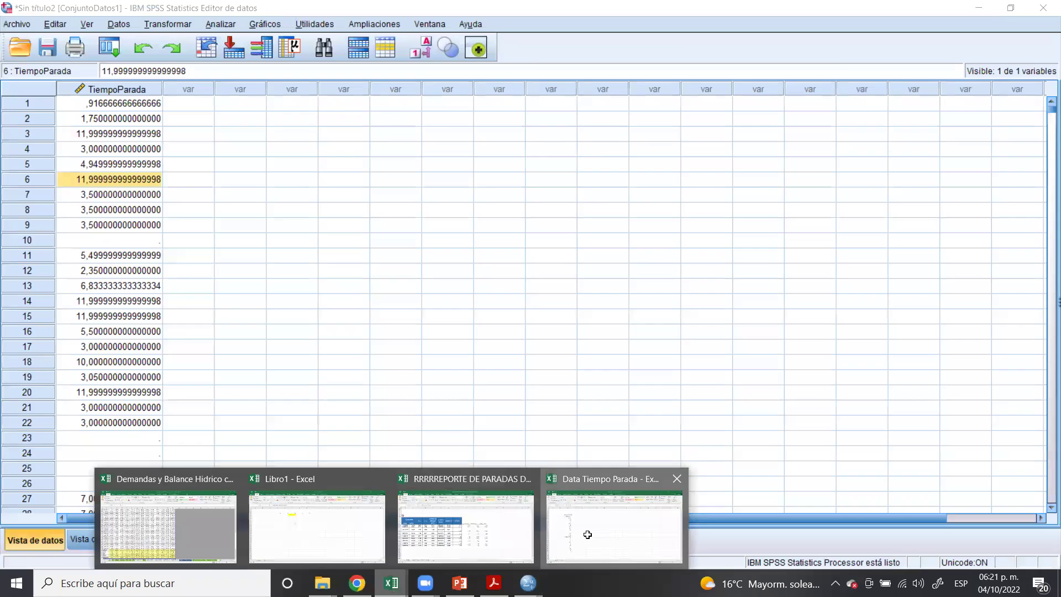
click(589, 535)
click(184, 270)
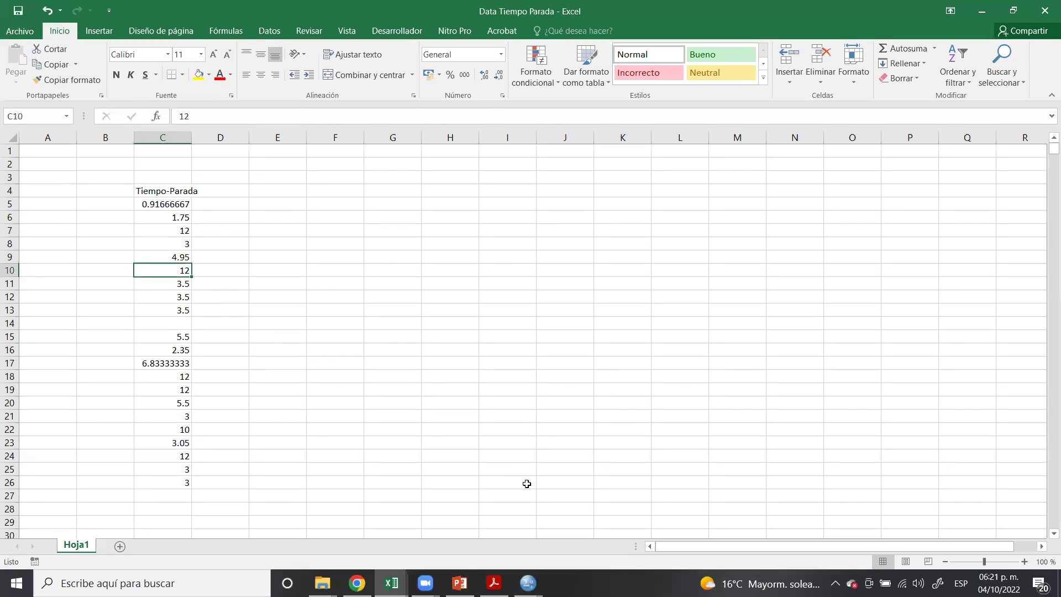
mouse_move(529, 583)
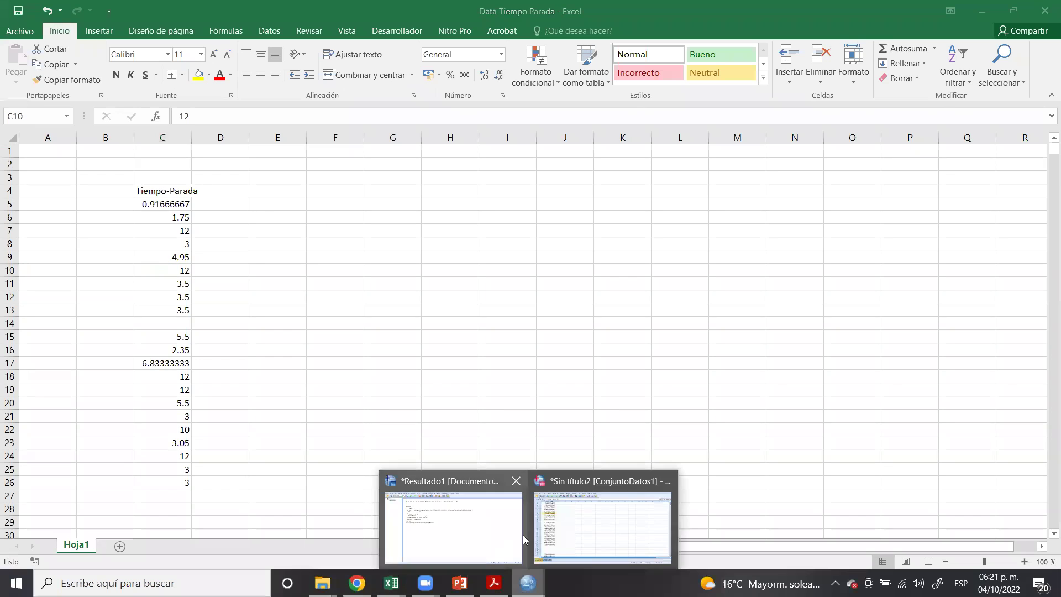
click(582, 535)
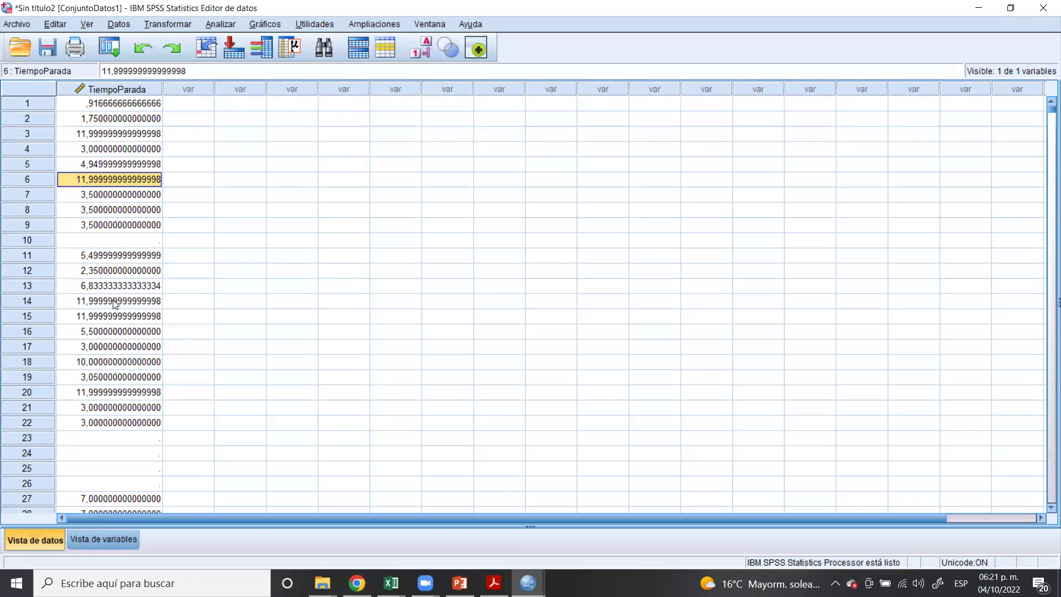
scroll(115, 303, down, 8)
scroll(118, 298, up, 8)
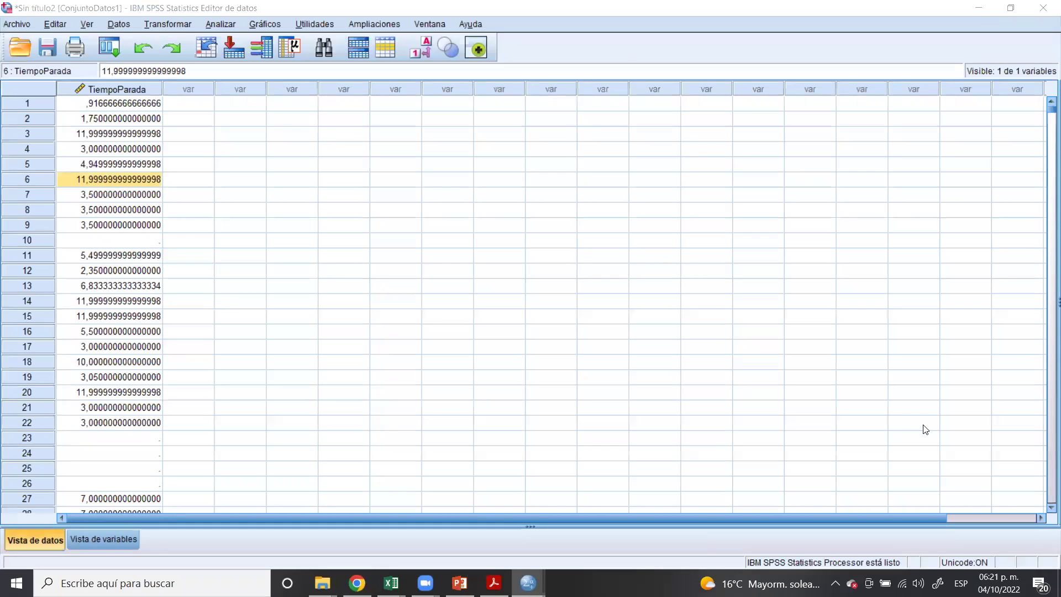
click(274, 21)
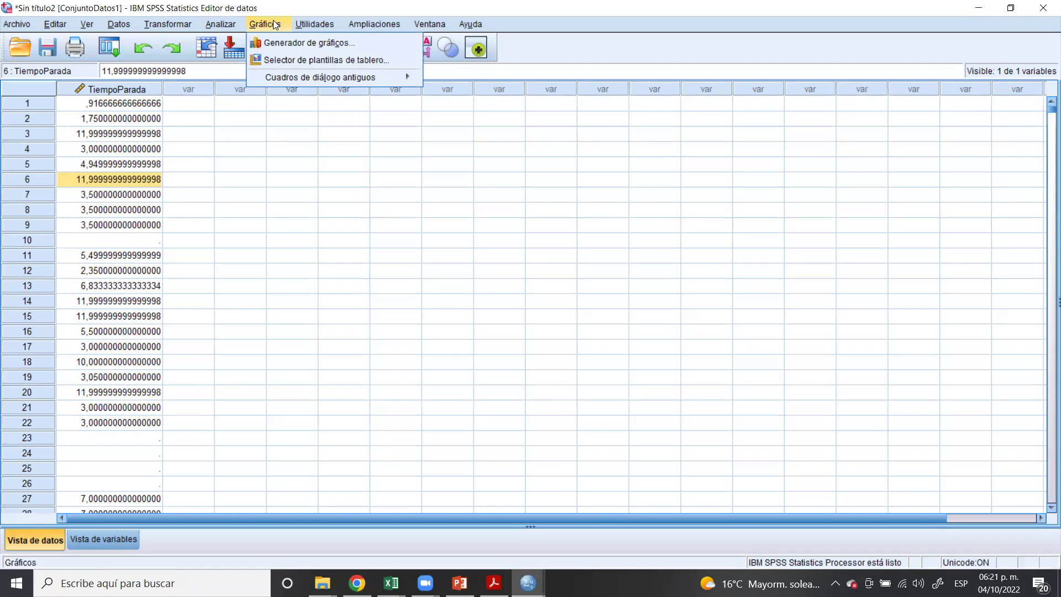
click(354, 43)
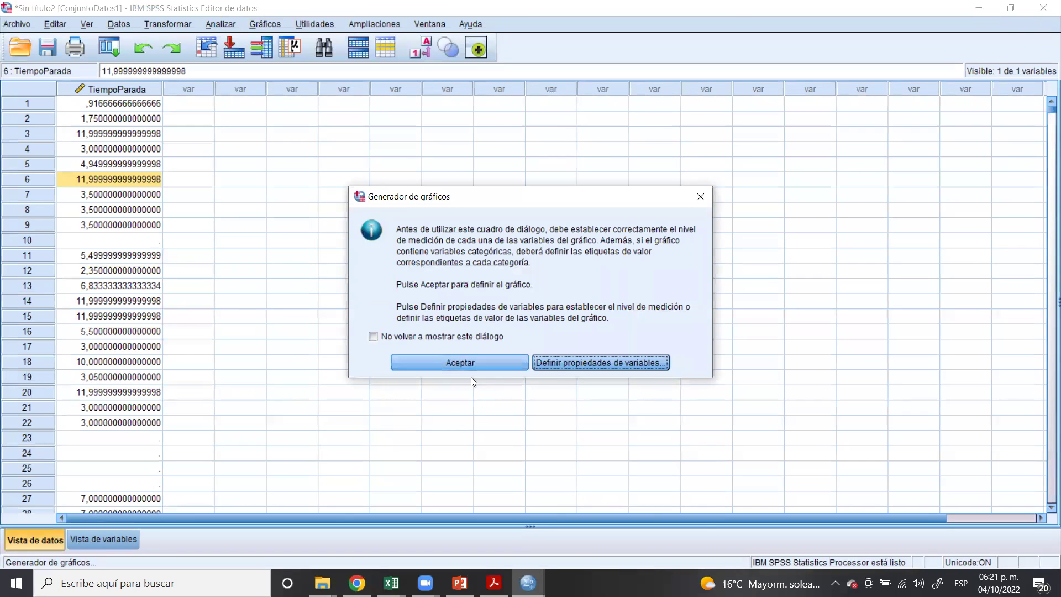
click(470, 364)
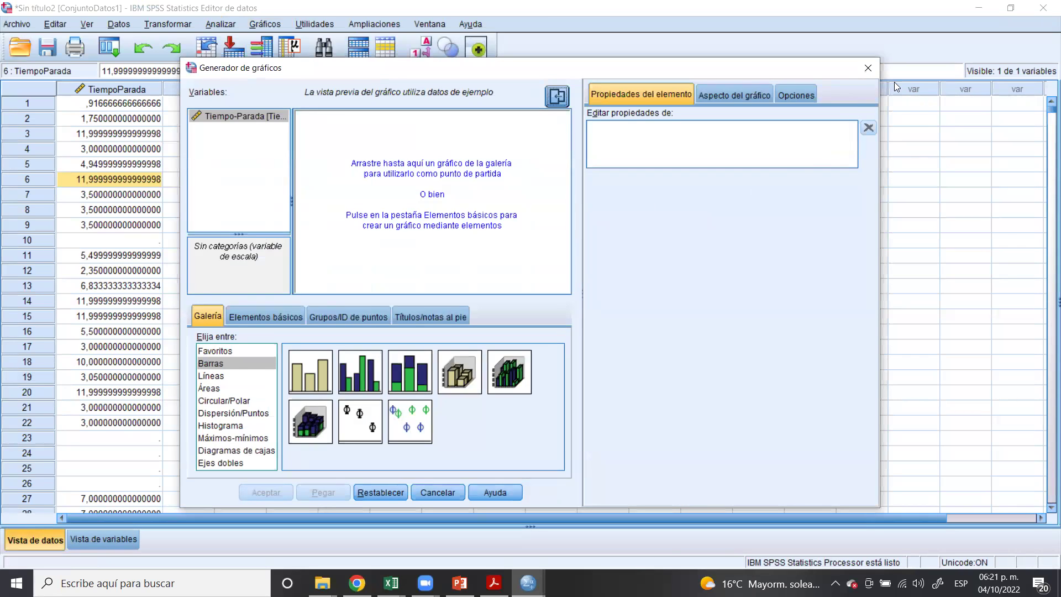
click(872, 71)
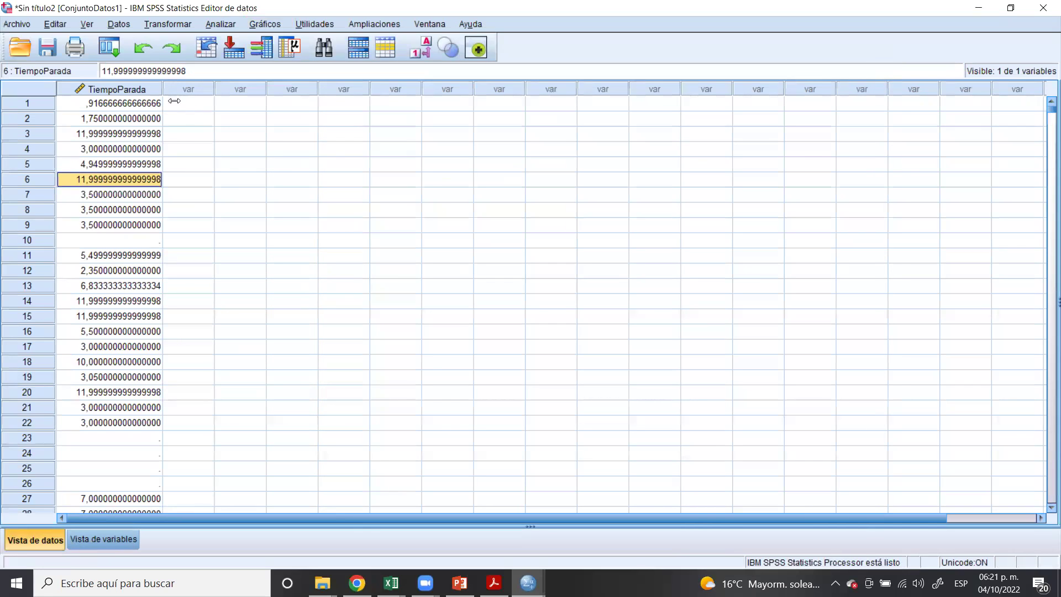
- Set up a Descriptives analysis with Tiempo-Parada as the variable and review its default statistics options
click(211, 23)
mouse_move(248, 90)
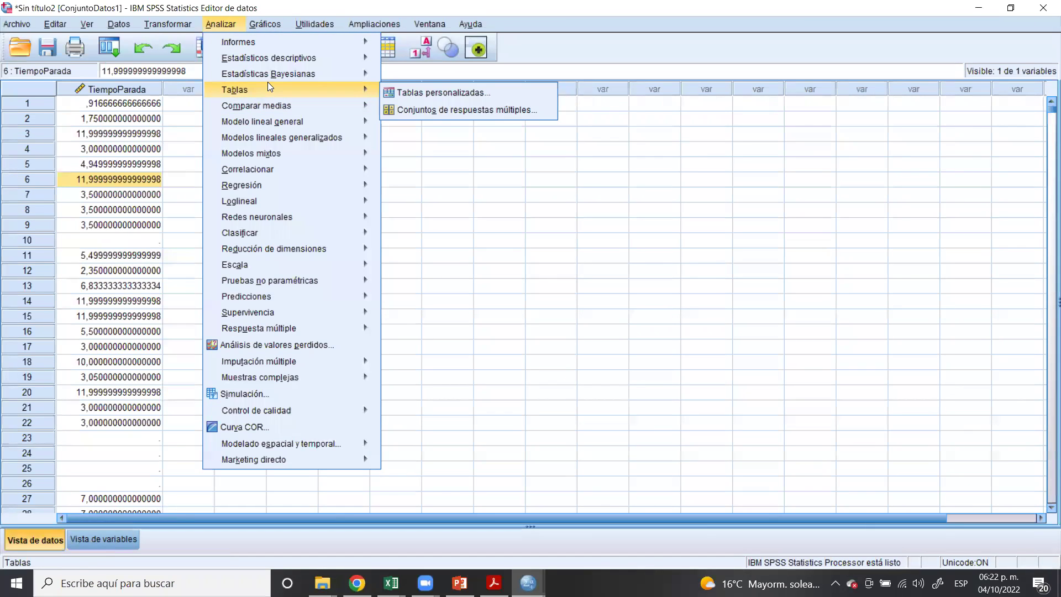
mouse_move(292, 60)
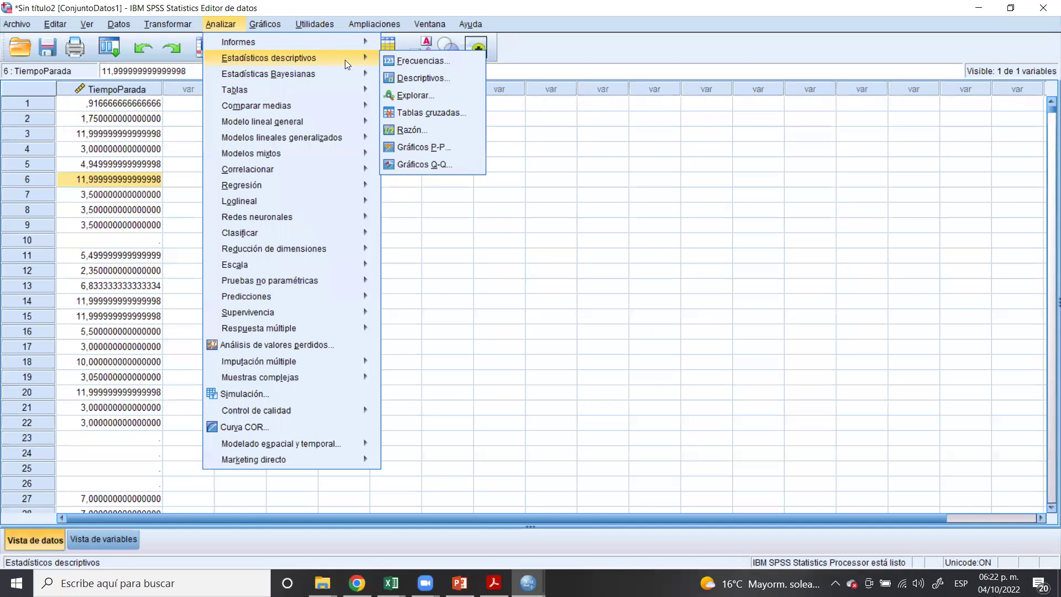
click(421, 79)
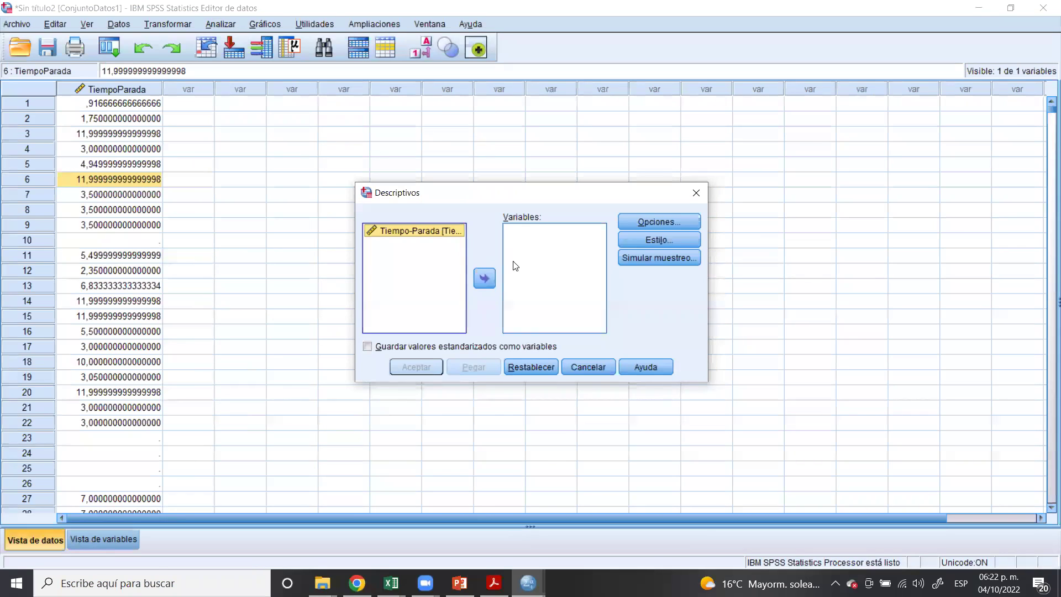
click(485, 278)
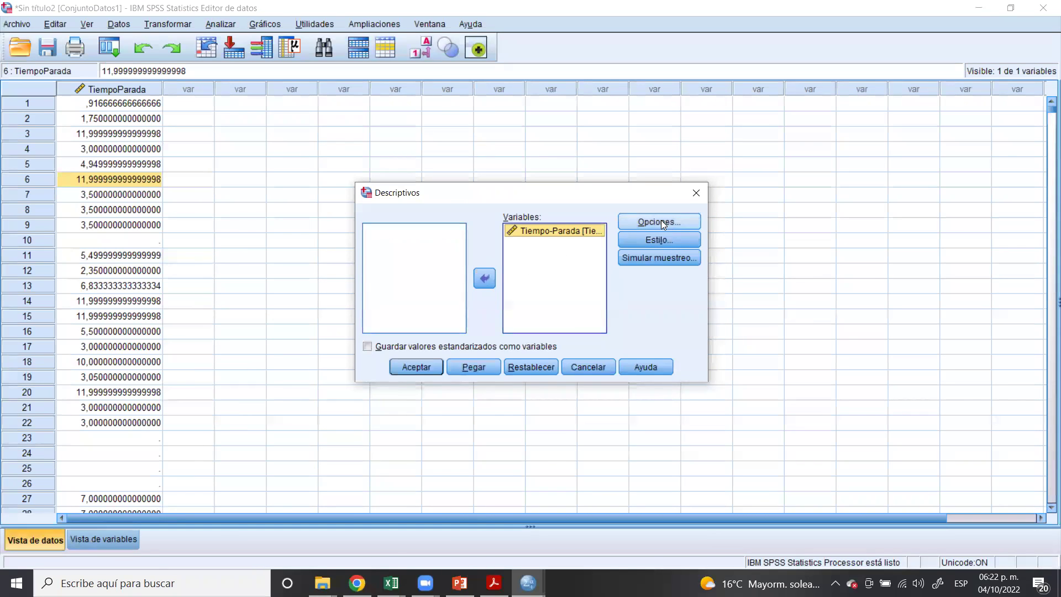
click(658, 221)
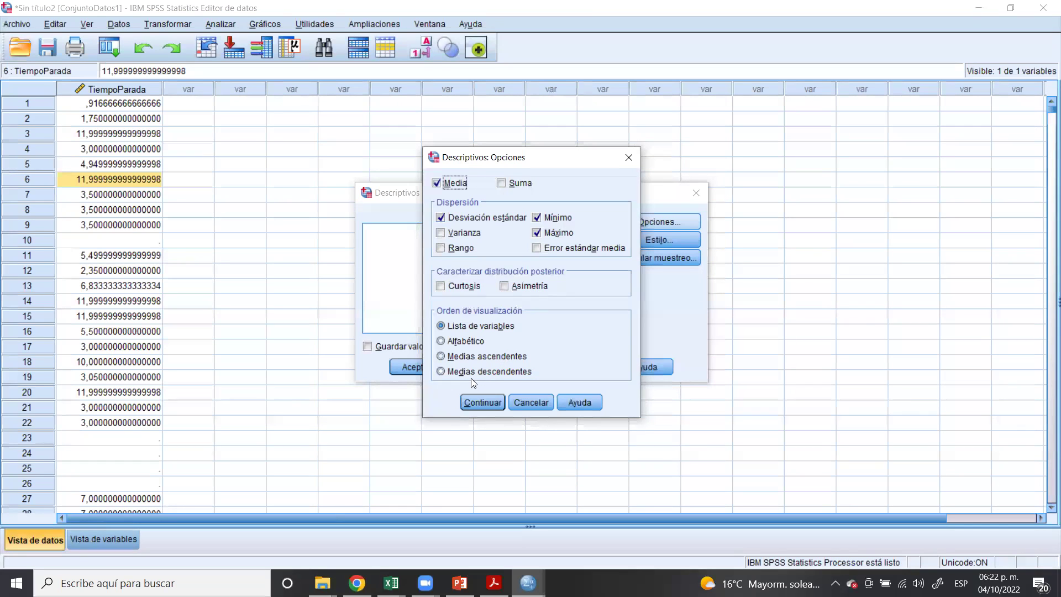
click(475, 403)
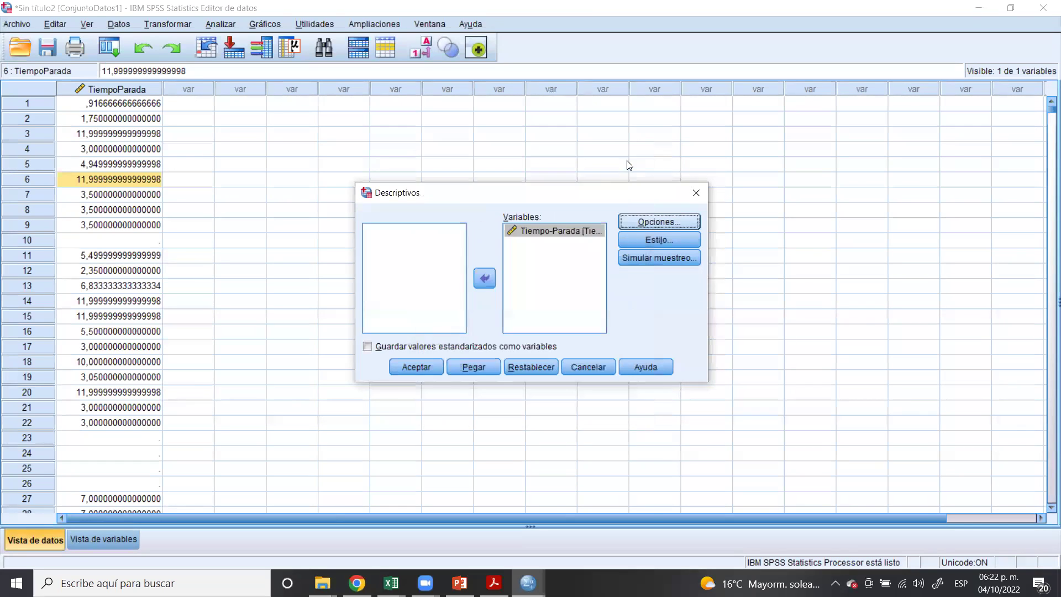
- Add variance, range, standard error of the mean, kurtosis and skewness to the statistics of the Descriptives analysis
click(663, 222)
click(441, 233)
click(537, 248)
click(440, 286)
click(503, 286)
click(453, 248)
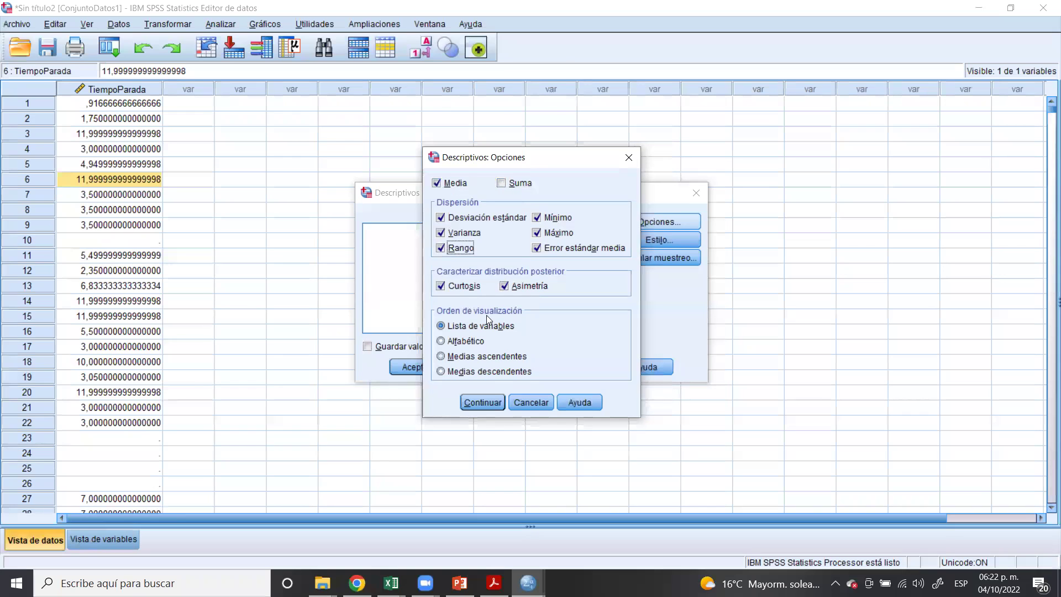
click(480, 405)
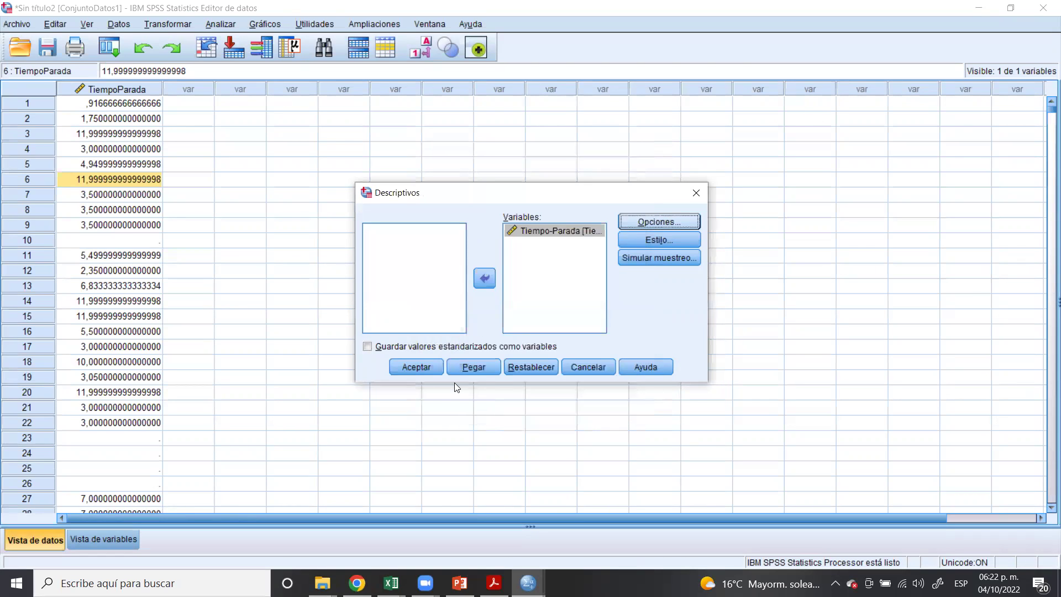
- Run the Descriptives analysis for Tiempo-Parada and review its statistics table in the output viewer
click(405, 366)
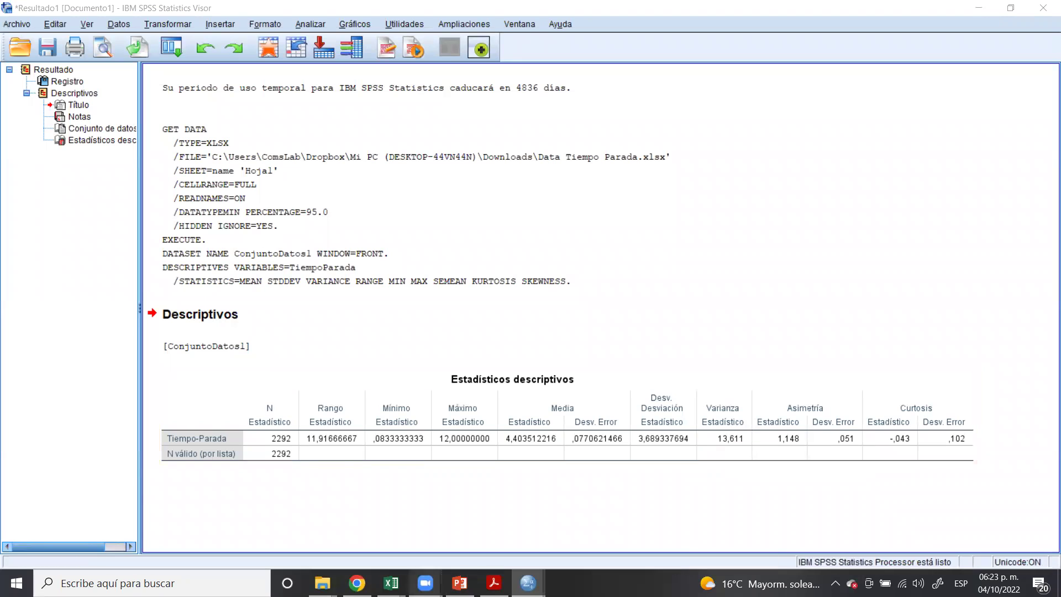
mouse_move(527, 583)
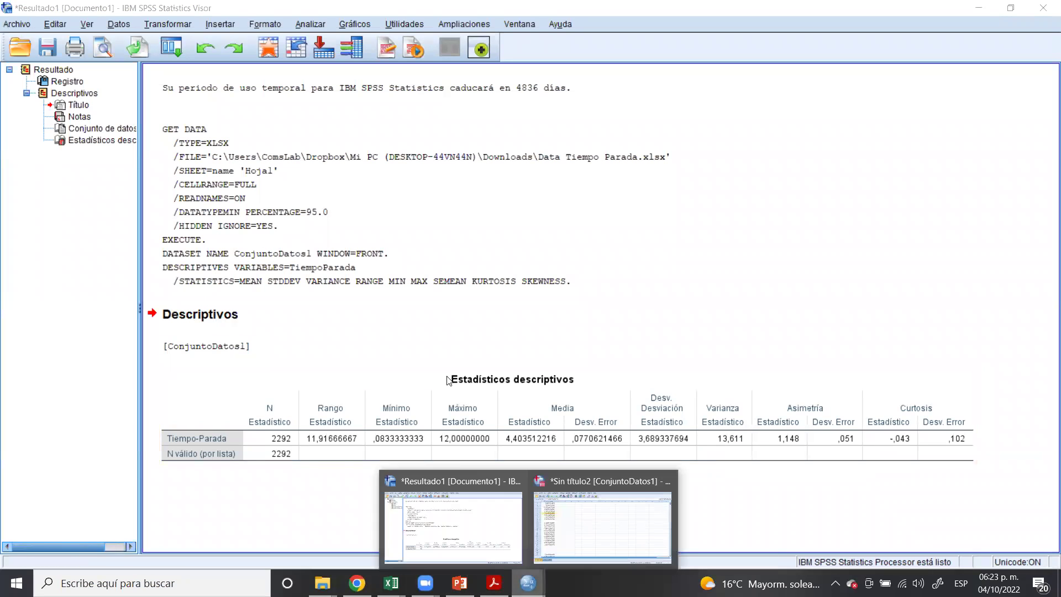
click(450, 543)
mouse_move(528, 583)
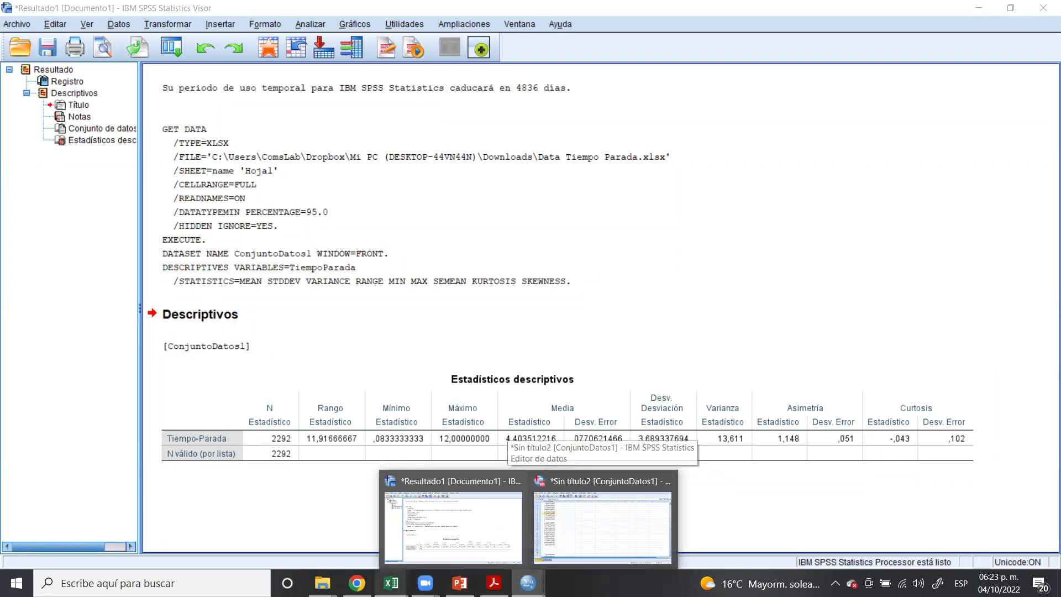
- Switch to the YouTube box plot tutorial in Chrome, examine the segment on opening the Explore analysis, and return to the SPSS data editor
key(alt+Tab)
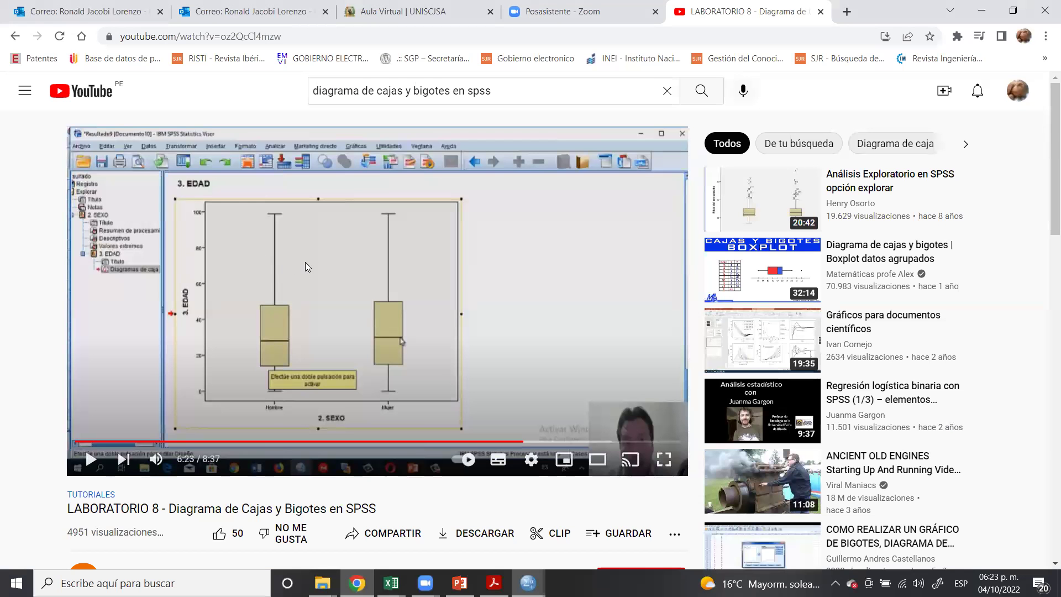
click(310, 443)
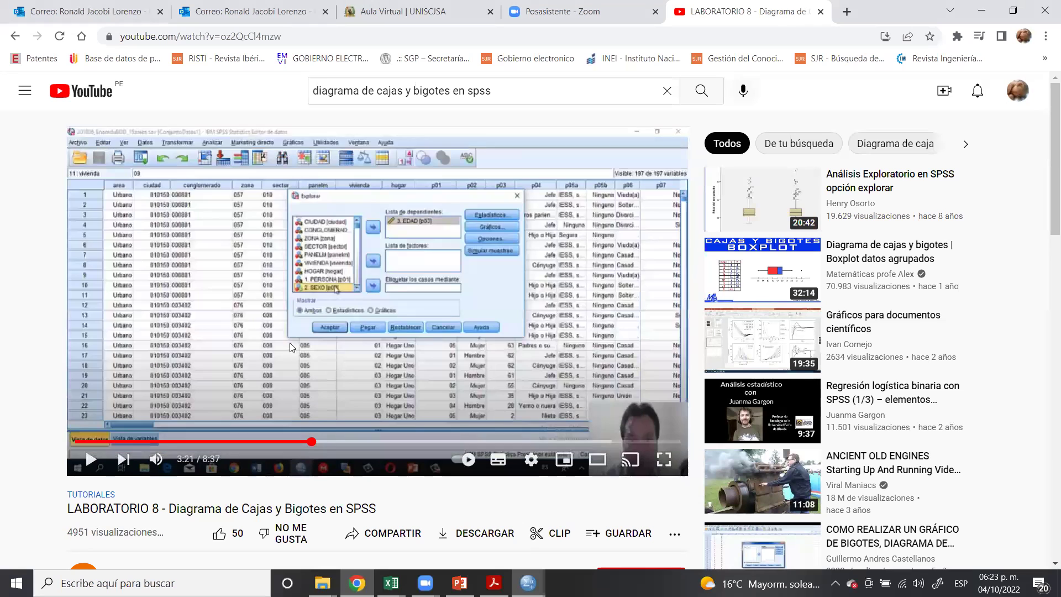
click(294, 442)
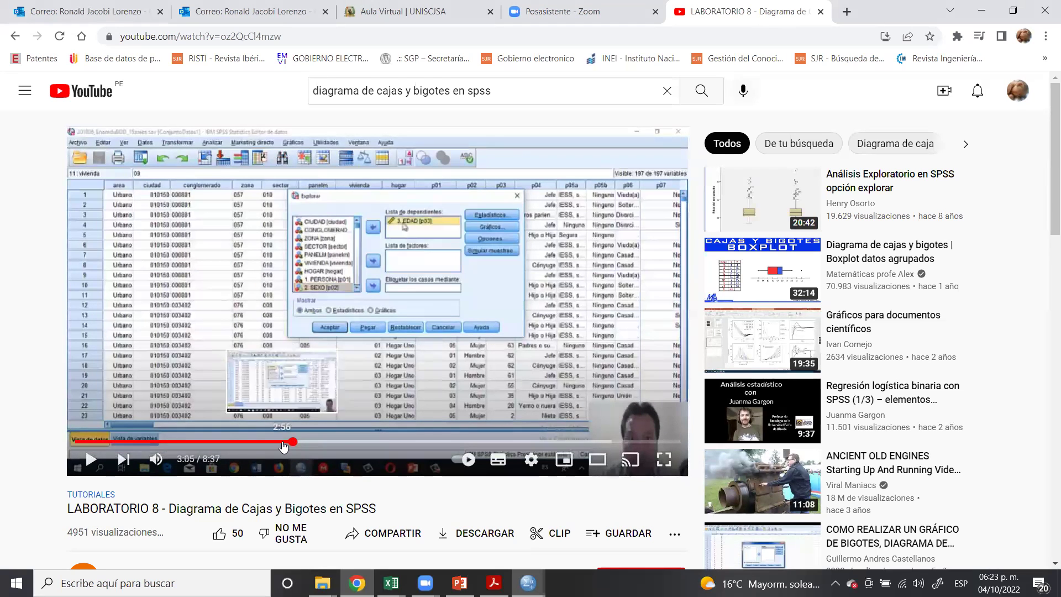
click(279, 443)
click(267, 443)
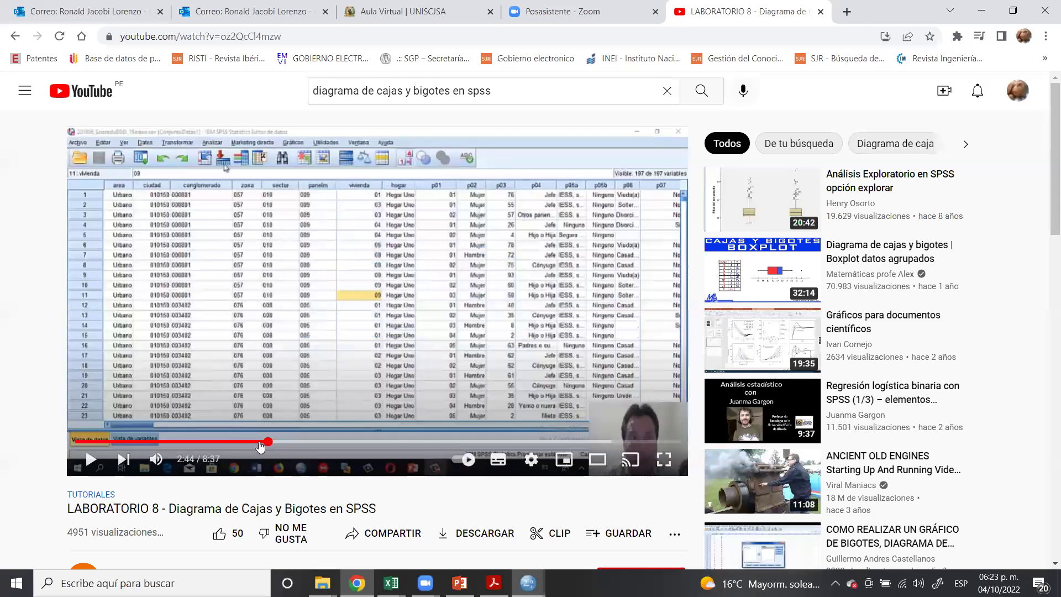
click(311, 354)
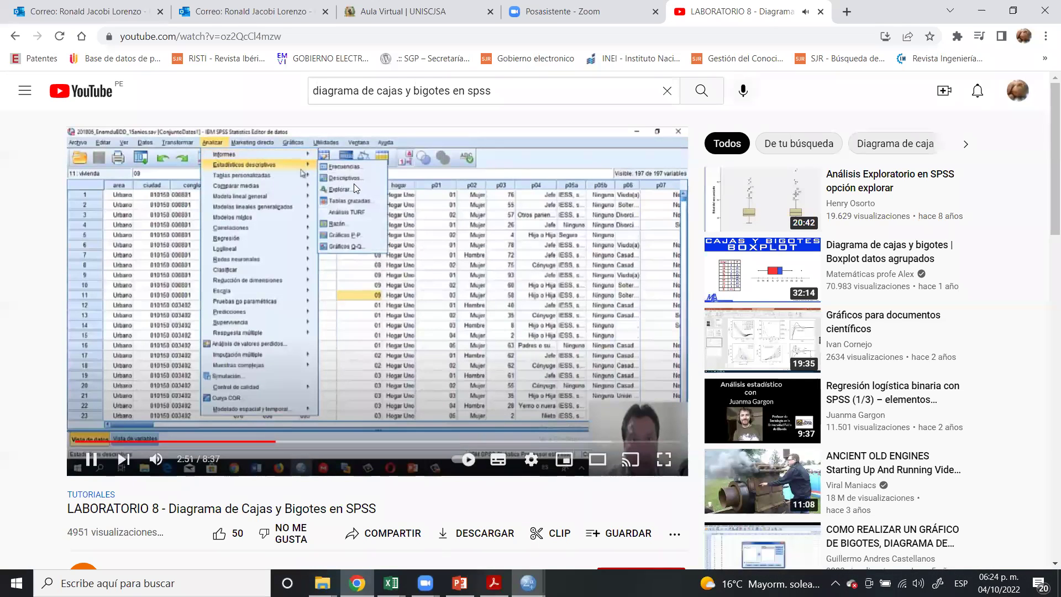
click(354, 210)
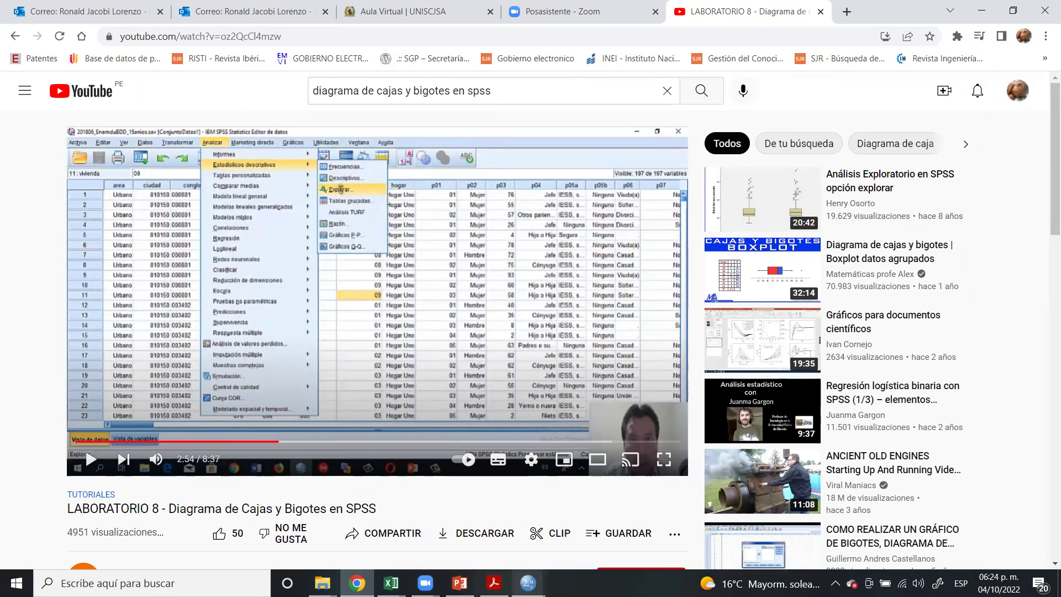
mouse_move(528, 583)
click(602, 525)
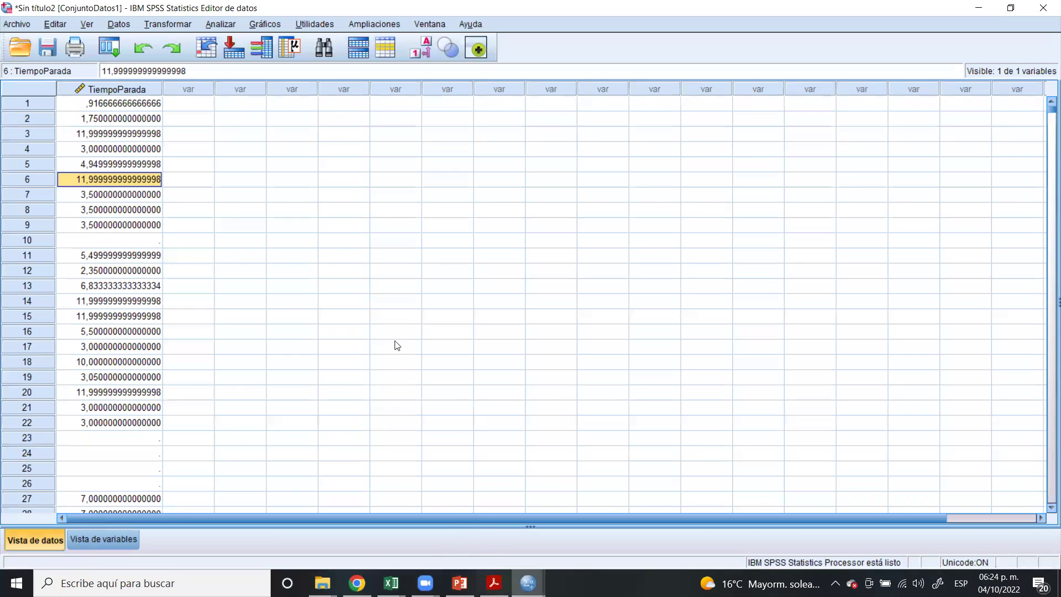
- Search Windows for paint and open a blank Paint canvas over the SPSS data editor
key(alt+Tab)
key(alt+Tab)
click(61, 583)
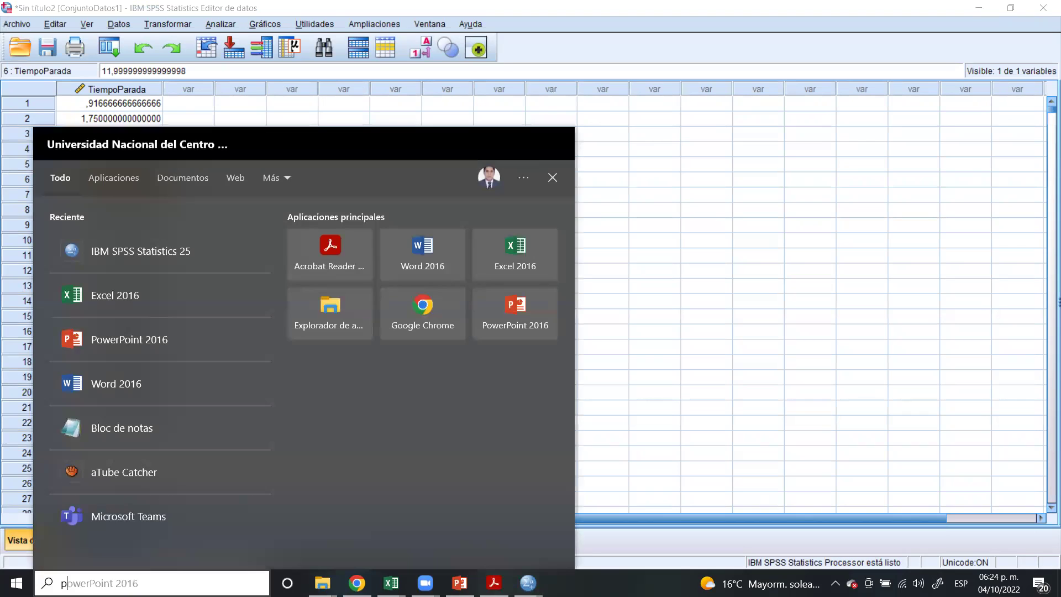
text(paint)
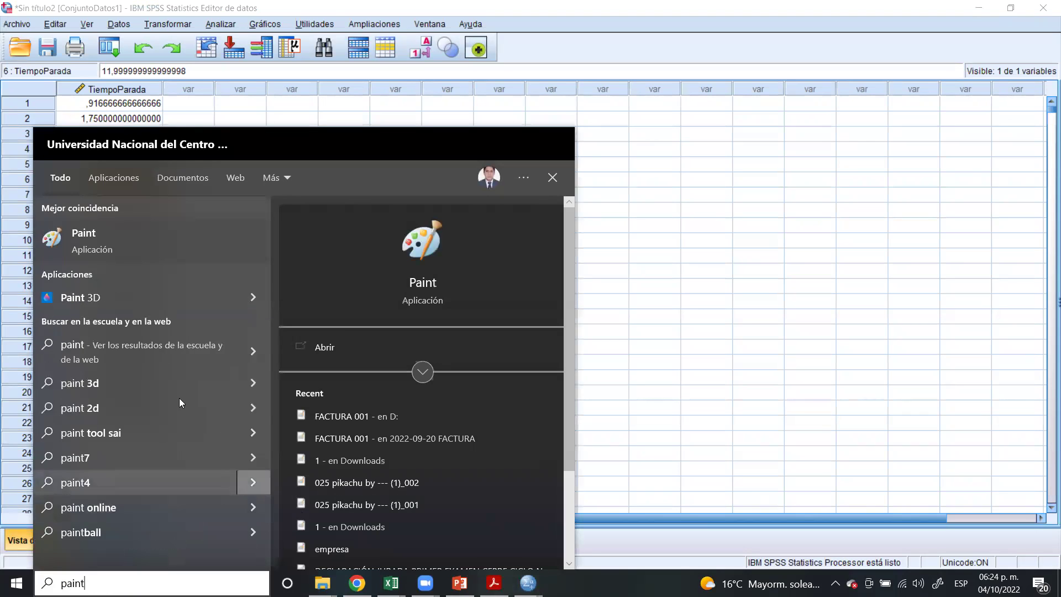
click(173, 250)
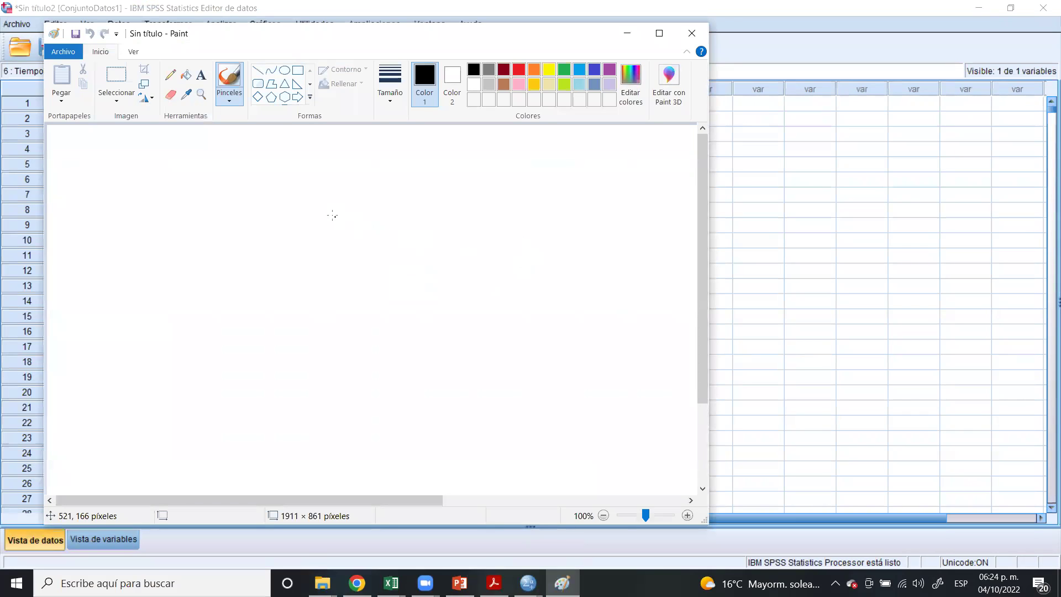
- Sketch a vertical box plot with a median line and whiskers, labelling its ends min and max and bracketing the box as 50 %
mouse_move(330, 216)
mouse_down()
mouse_move(360, 213)
mouse_move(359, 272)
mouse_move(375, 262)
mouse_move(389, 335)
mouse_move(316, 304)
mouse_move(327, 279)
mouse_move(350, 298)
mouse_move(387, 294)
mouse_up()
mouse_move(364, 338)
mouse_down()
mouse_move(370, 405)
mouse_move(425, 394)
mouse_up()
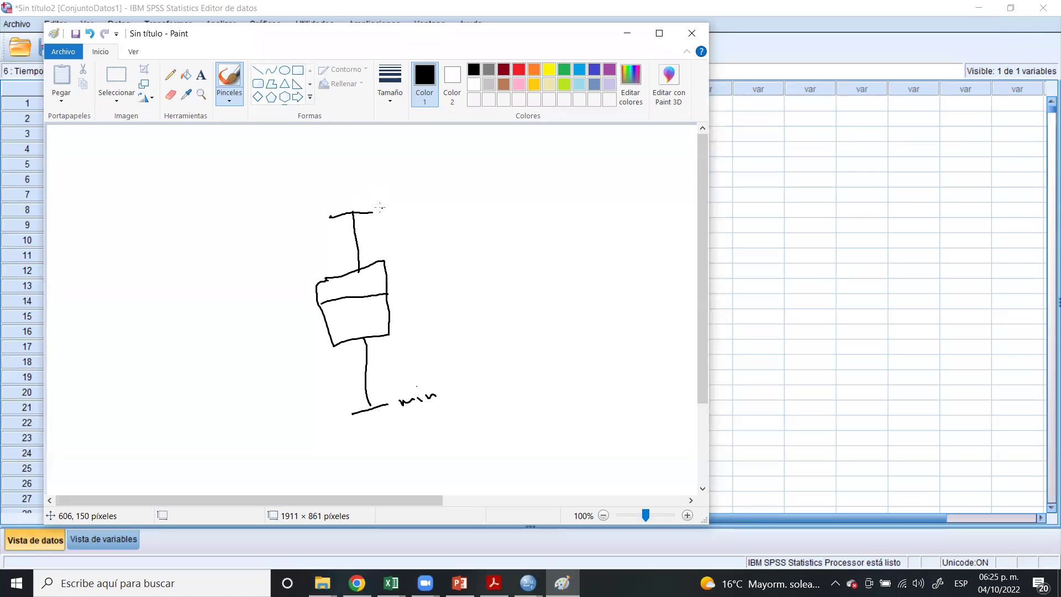
mouse_move(380, 206)
mouse_down()
mouse_move(430, 206)
mouse_move(420, 217)
mouse_up()
mouse_move(397, 255)
mouse_down()
mouse_move(411, 261)
mouse_move(397, 329)
mouse_up()
drag(432, 284, 434, 299)
drag(450, 280, 484, 279)
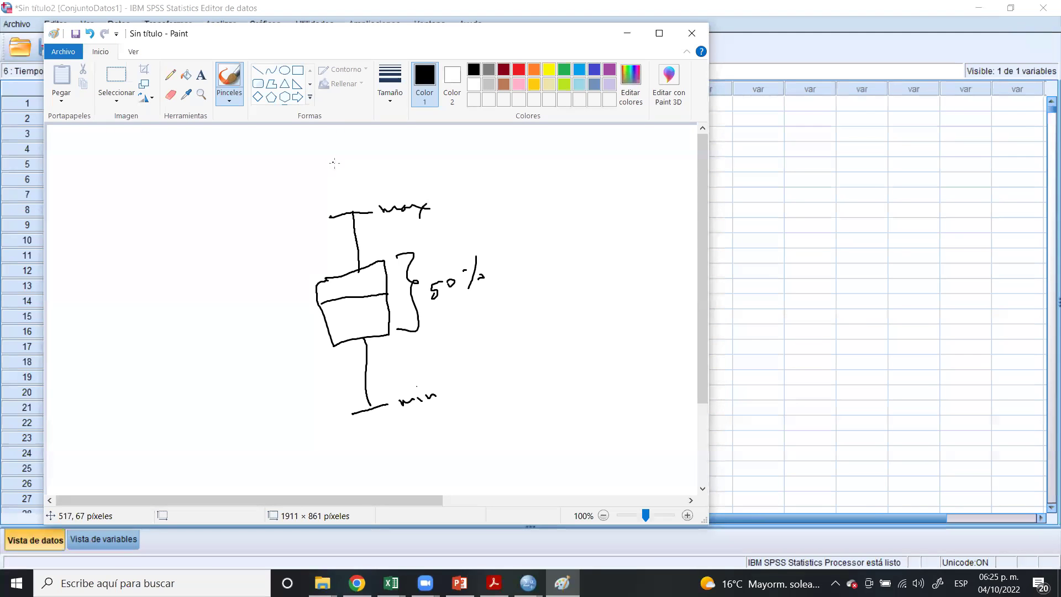
- Mark an outlier above the box plot's maximum whisker with an asterisk and the handwritten number 1080
click(334, 163)
drag(348, 161, 350, 168)
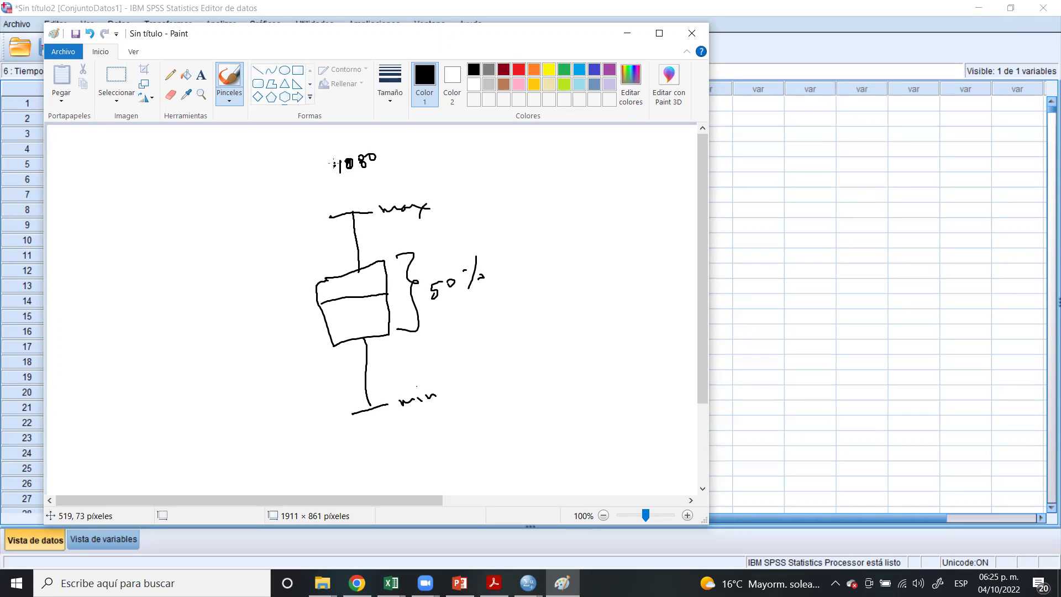
drag(334, 164, 341, 162)
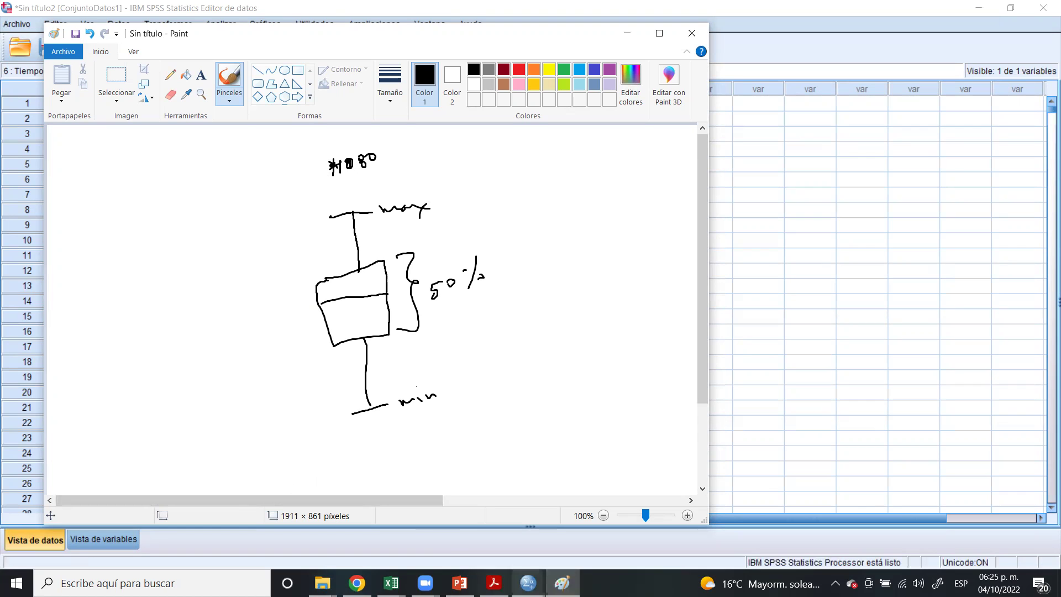
- Switch to the SPSS data editor and clear the TiempoParada value in case 203
mouse_move(528, 583)
click(572, 527)
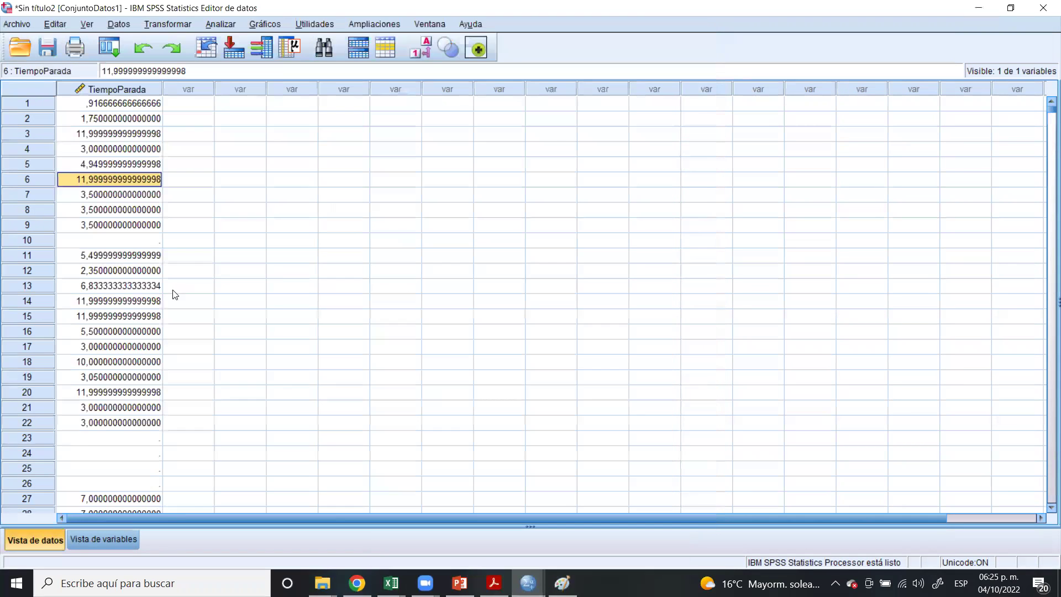
scroll(144, 278, down, 20)
scroll(118, 326, down, 15)
click(116, 345)
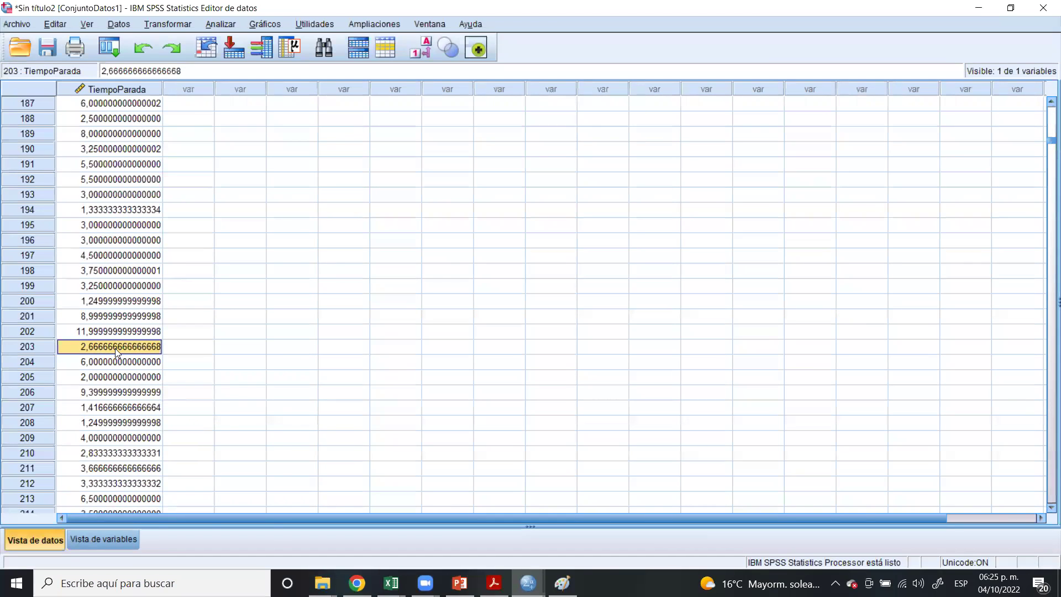
right_click(115, 349)
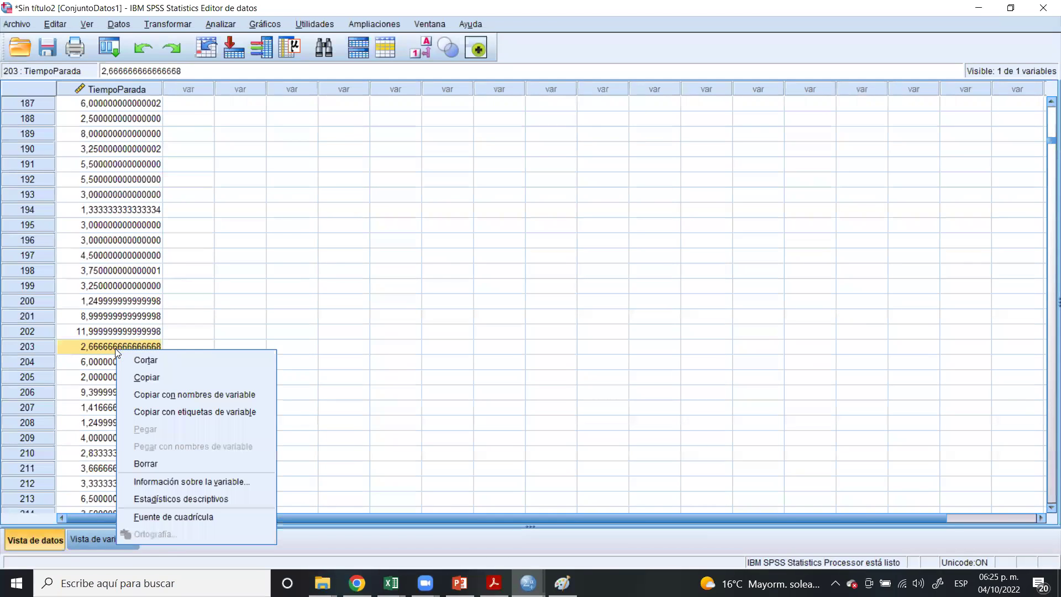
click(143, 463)
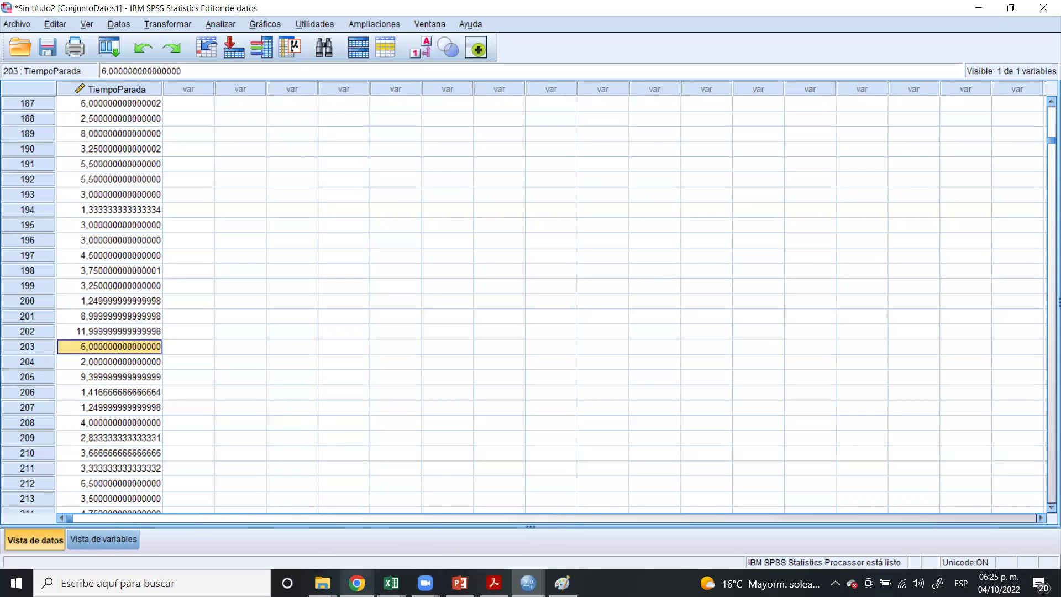
- Switch to Paint and handwrite *280 as a second outlier above the maximum of the boxplot sketch
click(562, 583)
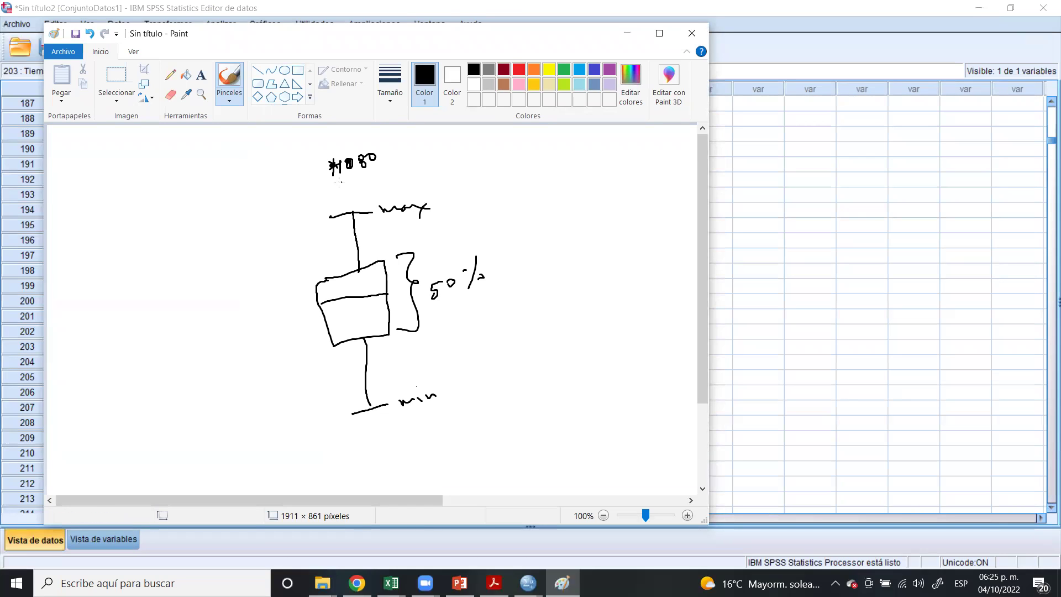
mouse_move(334, 189)
mouse_down()
mouse_move(353, 196)
mouse_move(370, 186)
mouse_up()
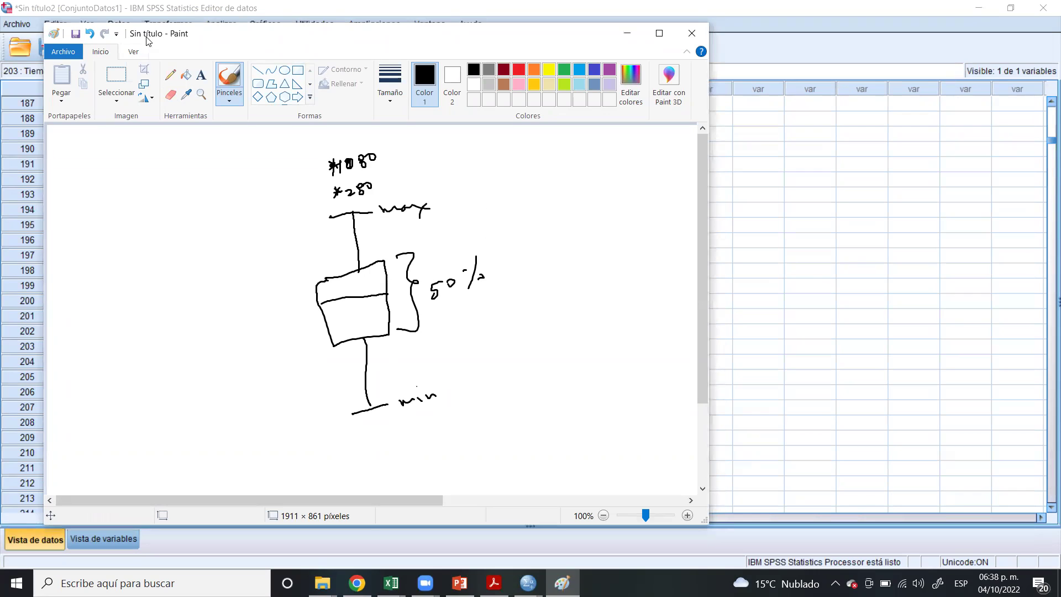
- Close the Paint boxplot sketch without saving it
drag(156, 34, 152, 147)
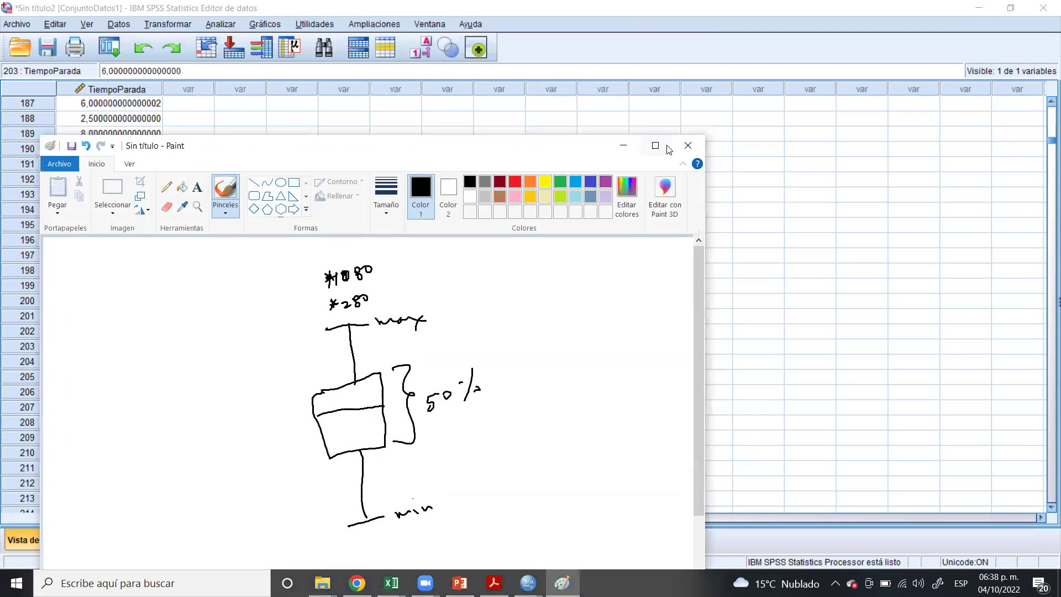
click(688, 145)
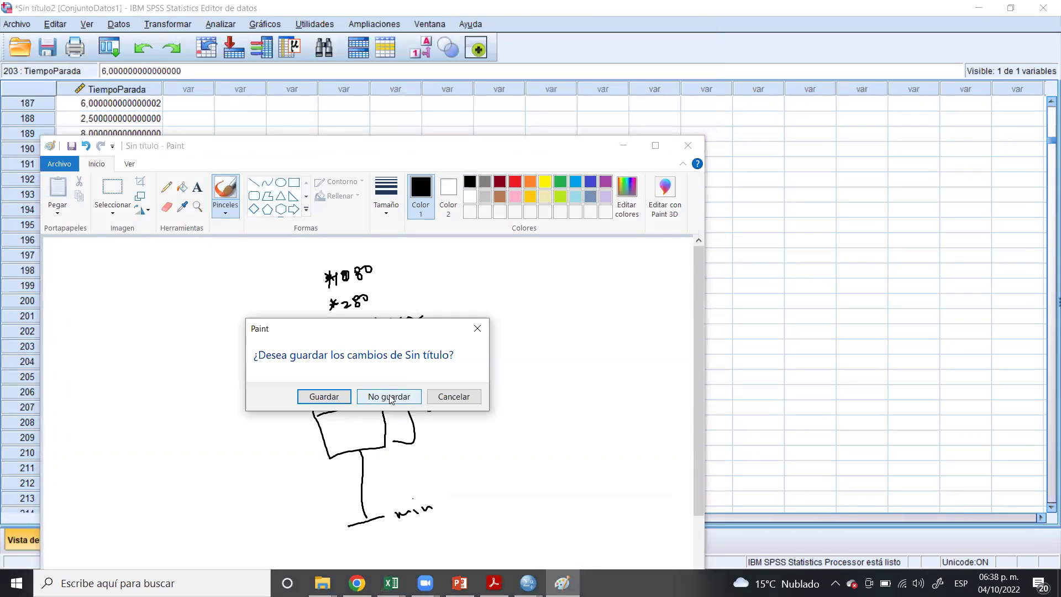
click(401, 397)
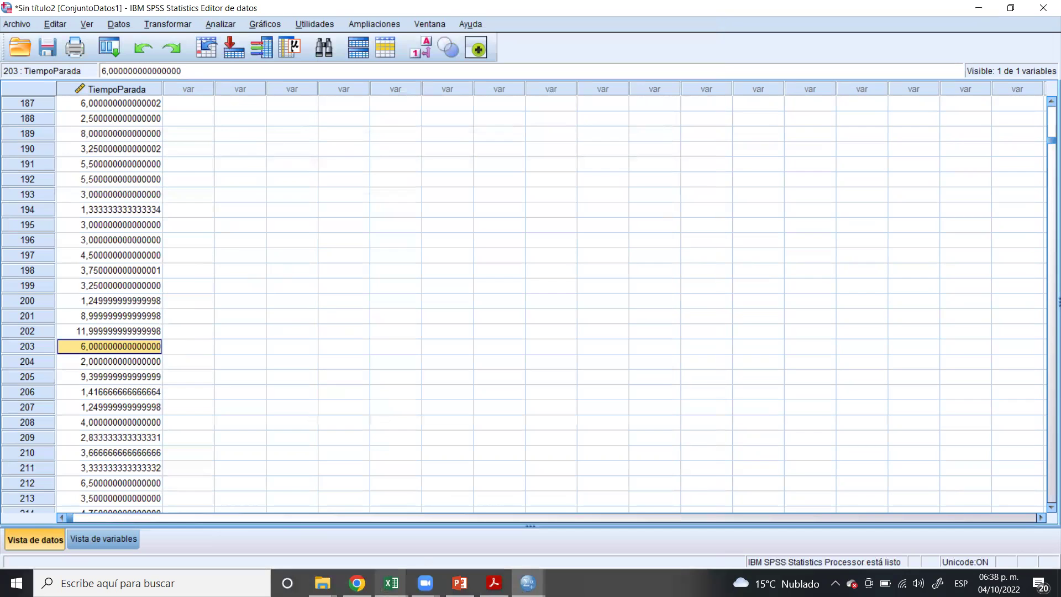
- Switch to the Data Tiempo Parada workbook in Excel and look through the Tiempo-Parada column
mouse_move(391, 583)
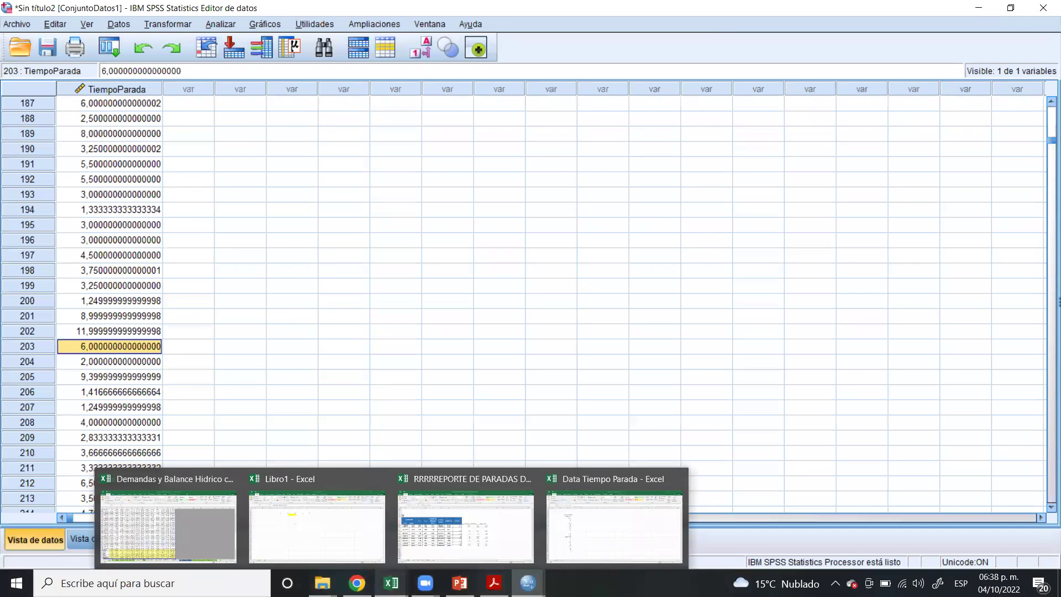
click(604, 537)
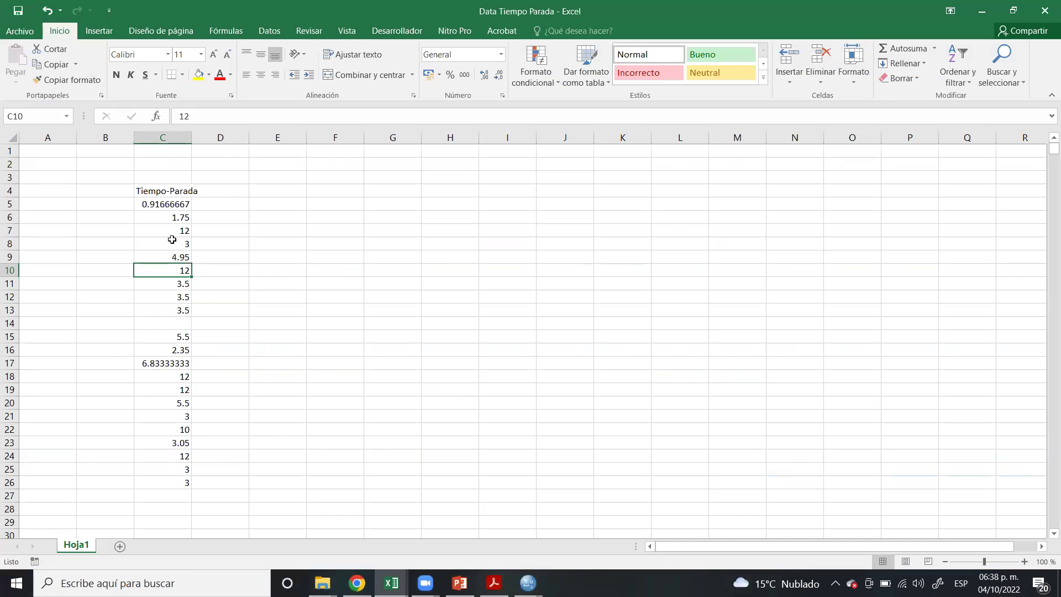
click(163, 205)
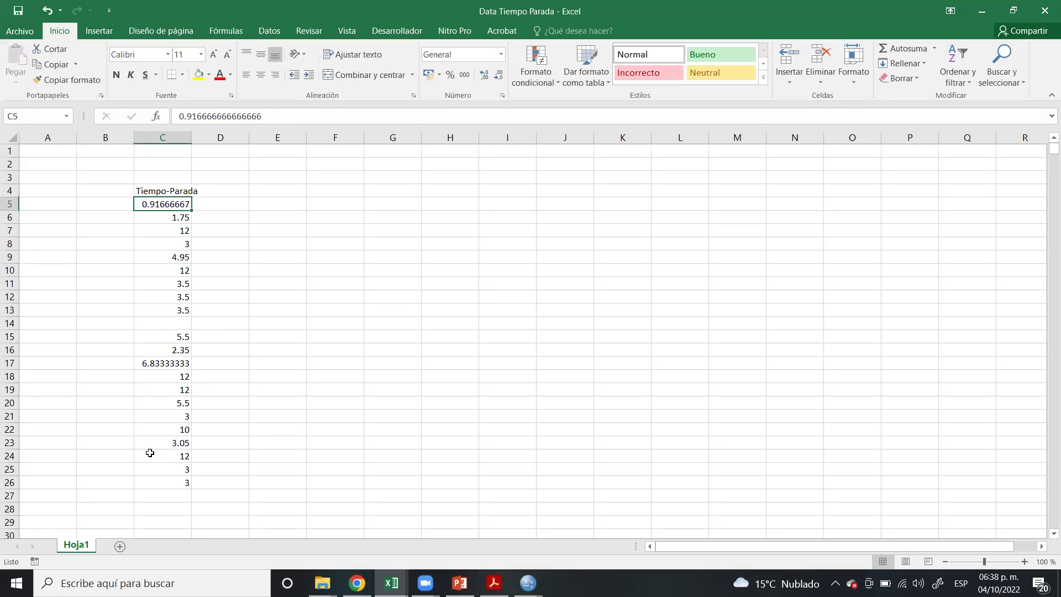
scroll(149, 452, down, 19)
scroll(155, 429, up, 11)
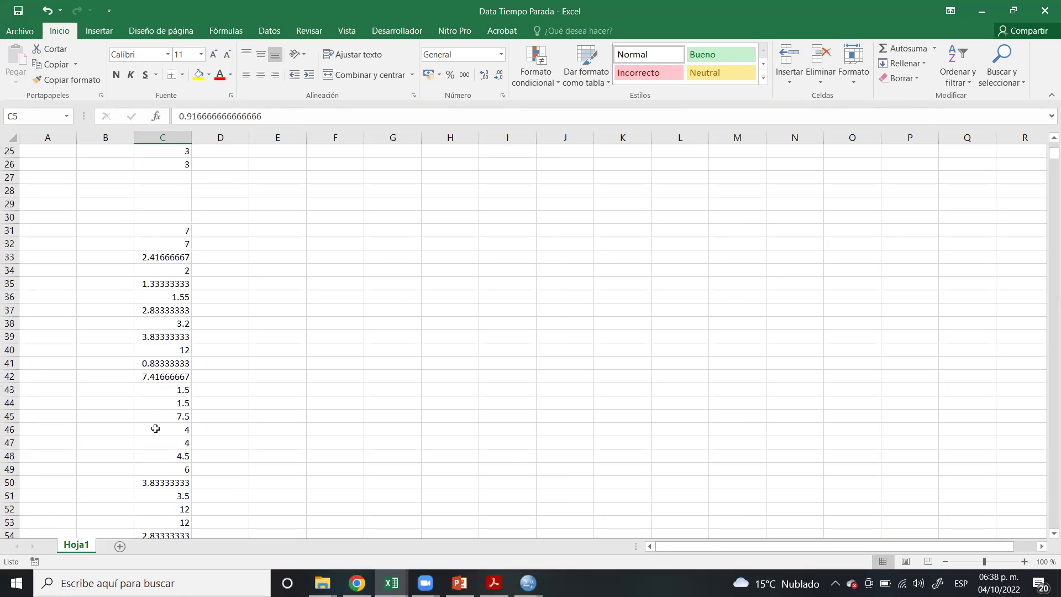
scroll(155, 429, up, 8)
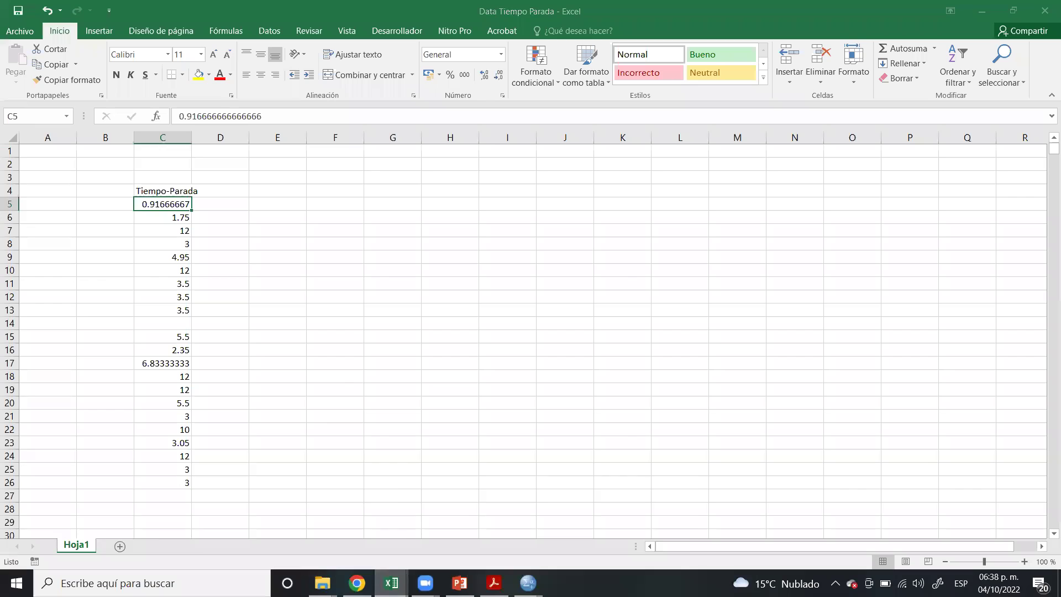
- Switch to the RRRRREPORTE DE PARADAS DE EQUIPOS CNSAC workbook and examine the correction columns and the CORRECCIÓN 2 formula
click(391, 582)
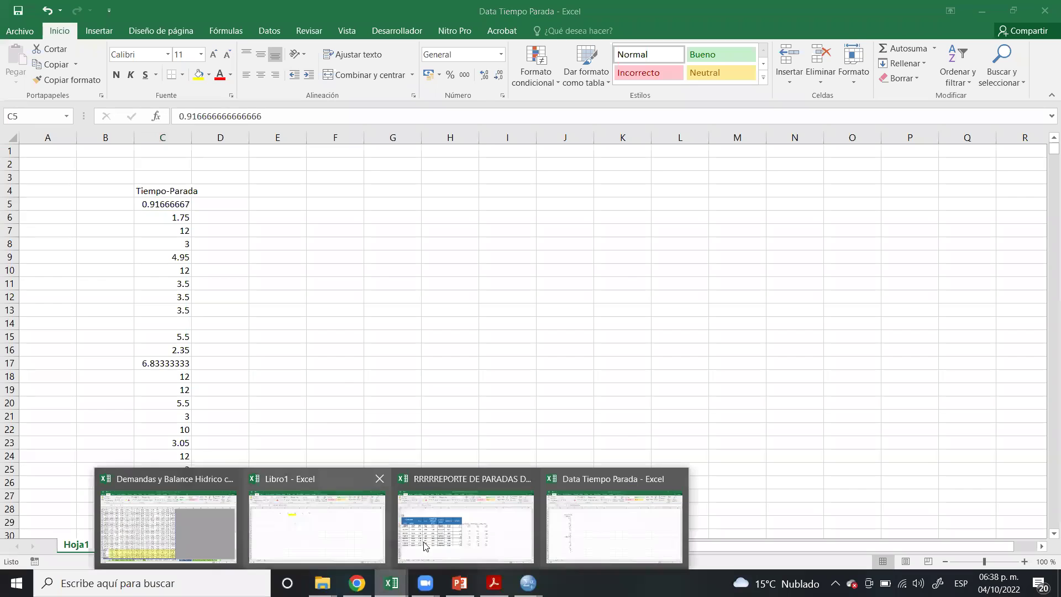
click(467, 535)
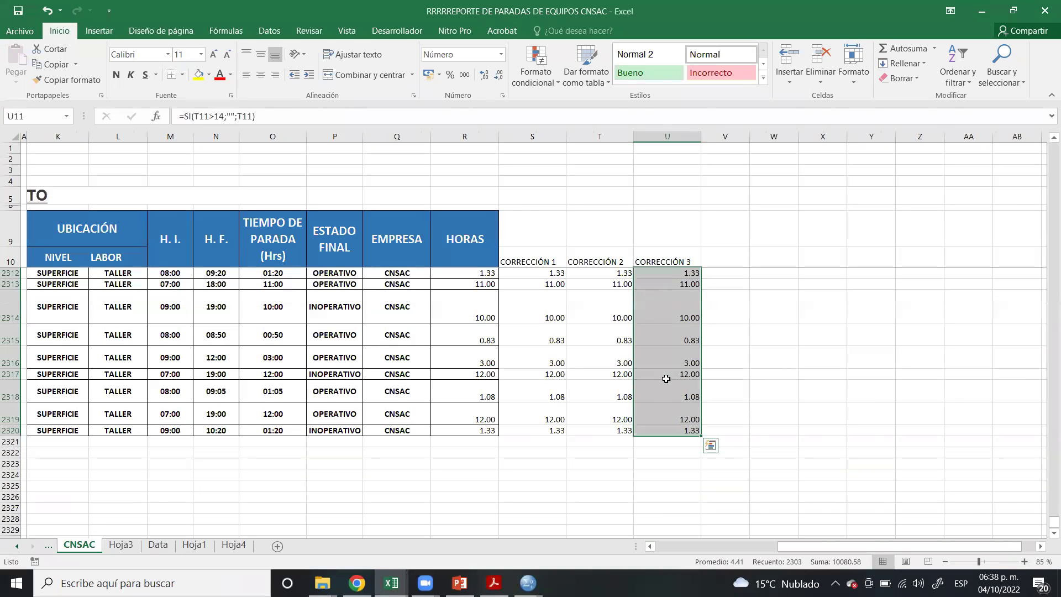
scroll(659, 407, up, 1)
scroll(660, 407, up, 10)
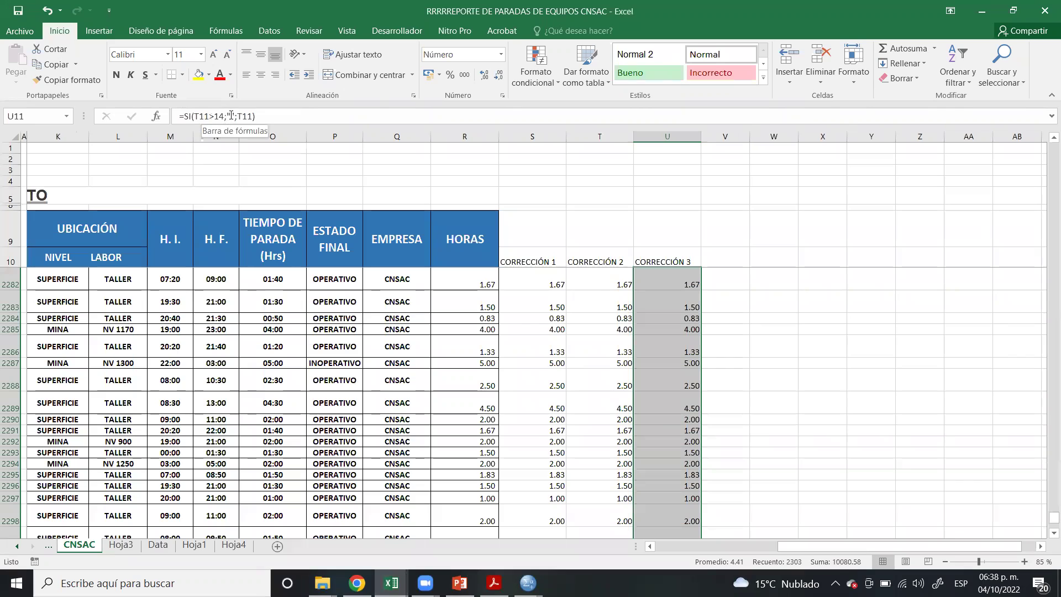
click(595, 282)
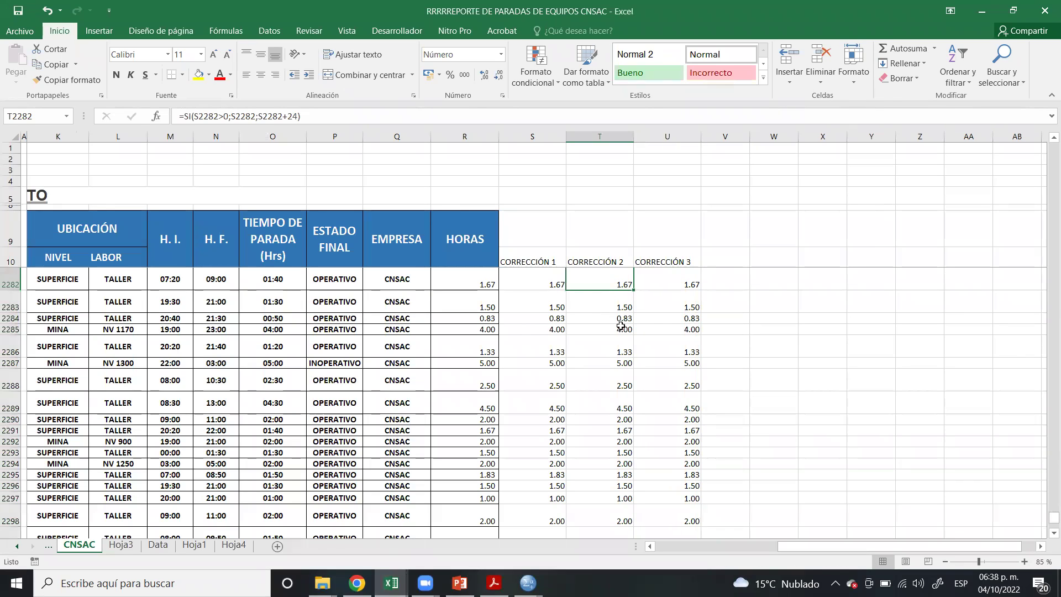
click(655, 326)
click(599, 283)
scroll(587, 349, up, 10)
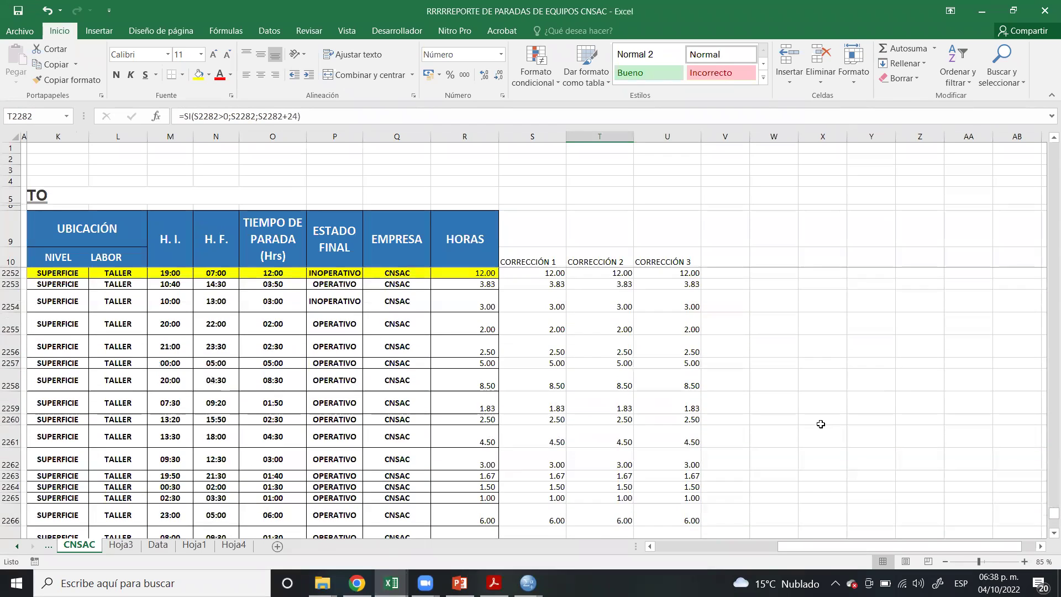
scroll(610, 388, down, 20)
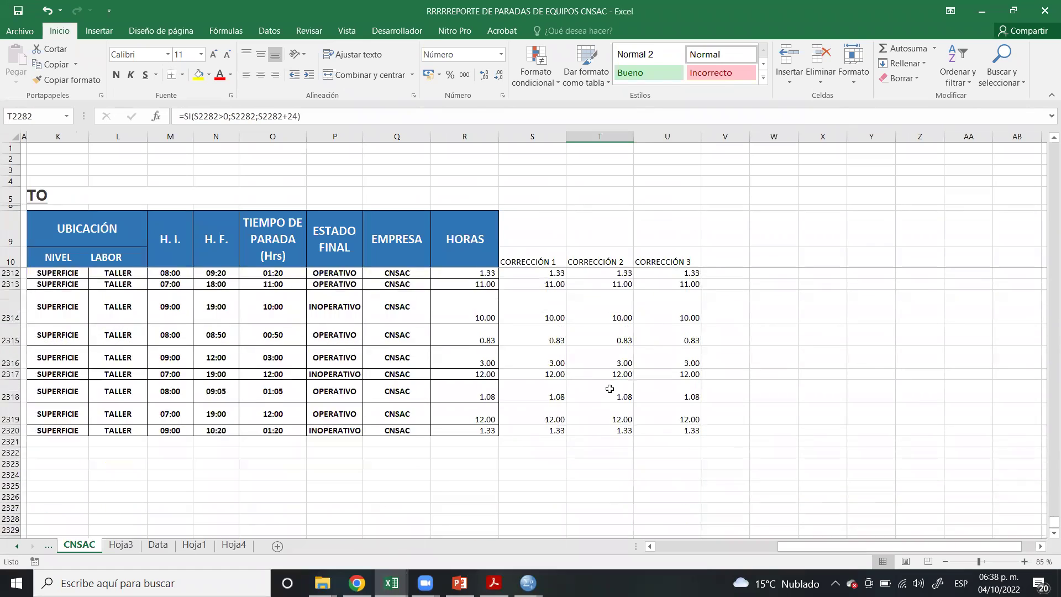
scroll(609, 389, up, 15)
scroll(613, 409, down, 6)
- Copy all CORRECCIÓN 2 hours on the CNSAC sheet, from T2320 up to T11
drag(623, 374, 615, 101)
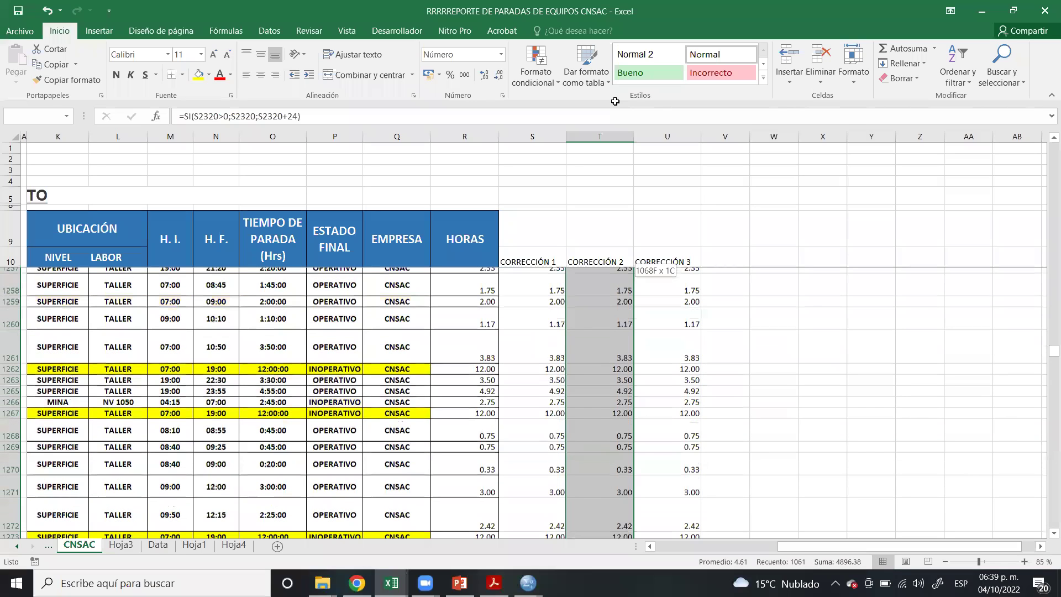
drag(615, 101, 615, 101)
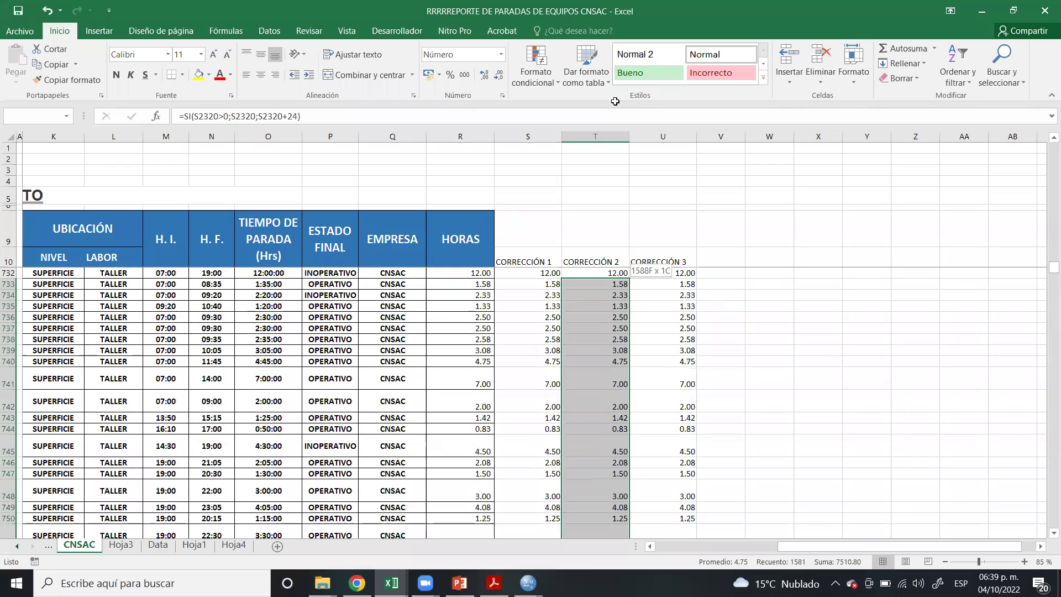
drag(615, 101, 209, 259)
key(ctrl+c)
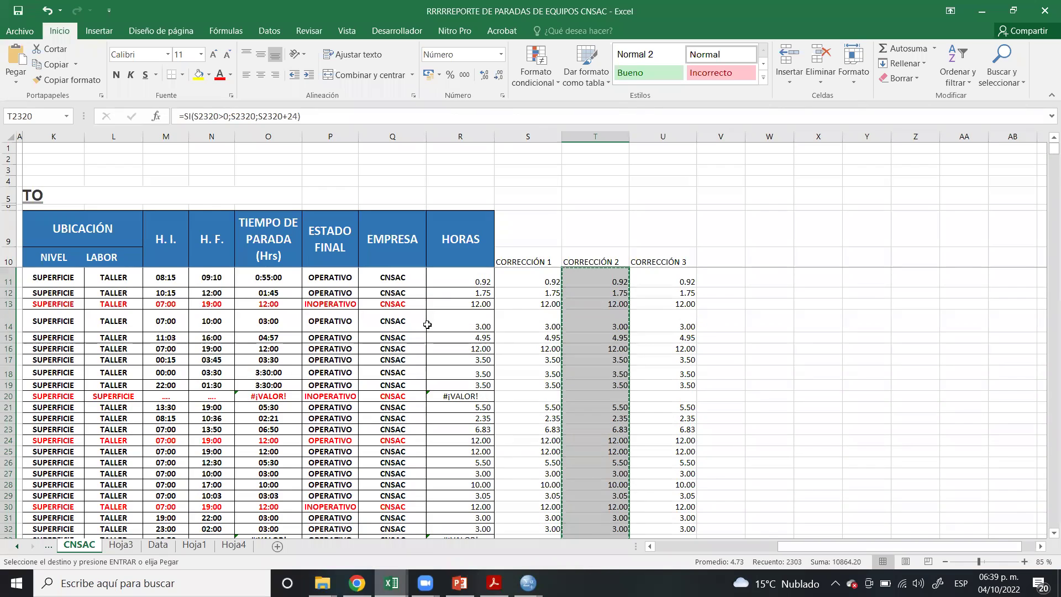
- Paste the copied hours as values over the Tiempo-Parada data in the Data Tiempo Parada workbook, starting at C5
key(alt+Tab)
key(shift+F10)
key(Down)
key(Right)
key(Return)
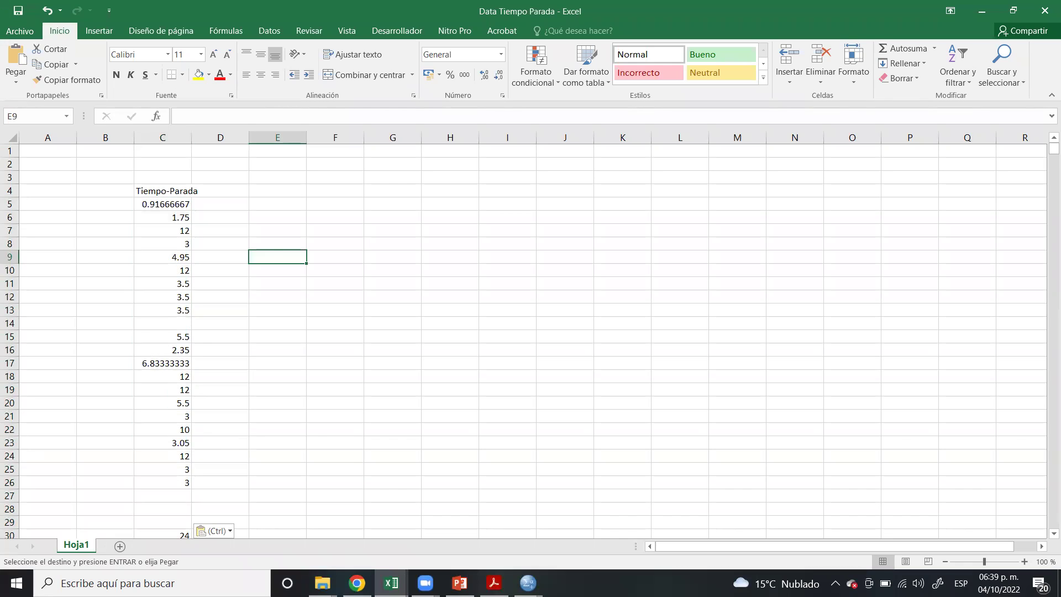
key(Escape)
scroll(179, 369, down, 5)
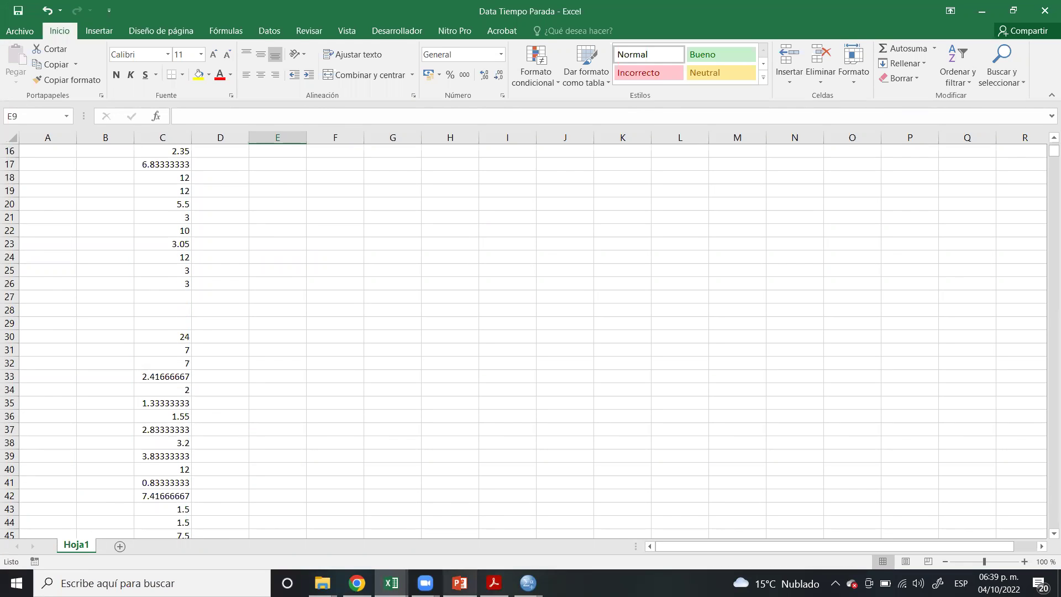
- Switch to the SPSS data editor and create a new empty dataset
click(528, 583)
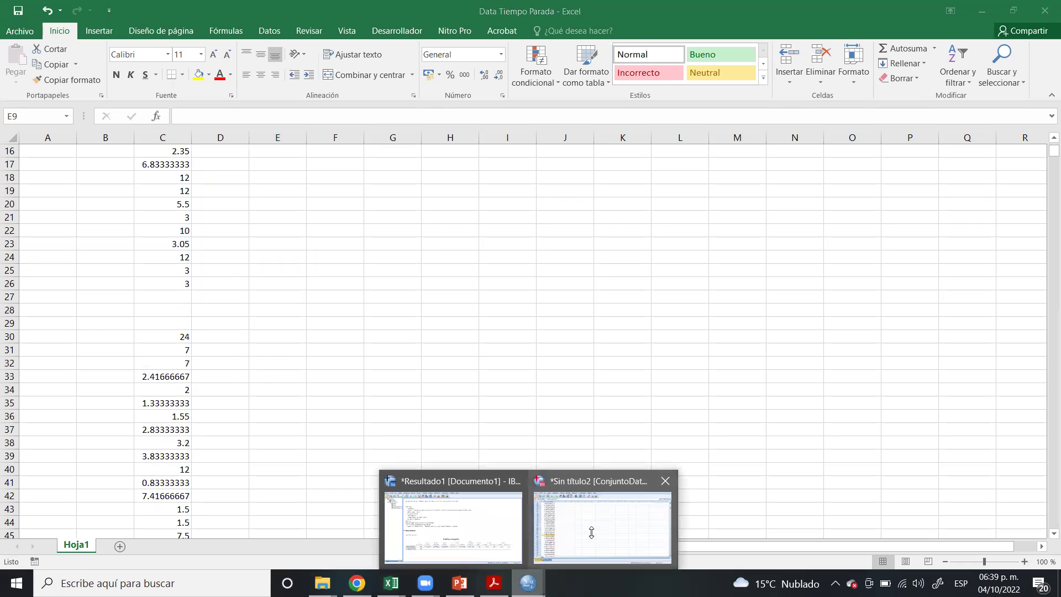
click(592, 533)
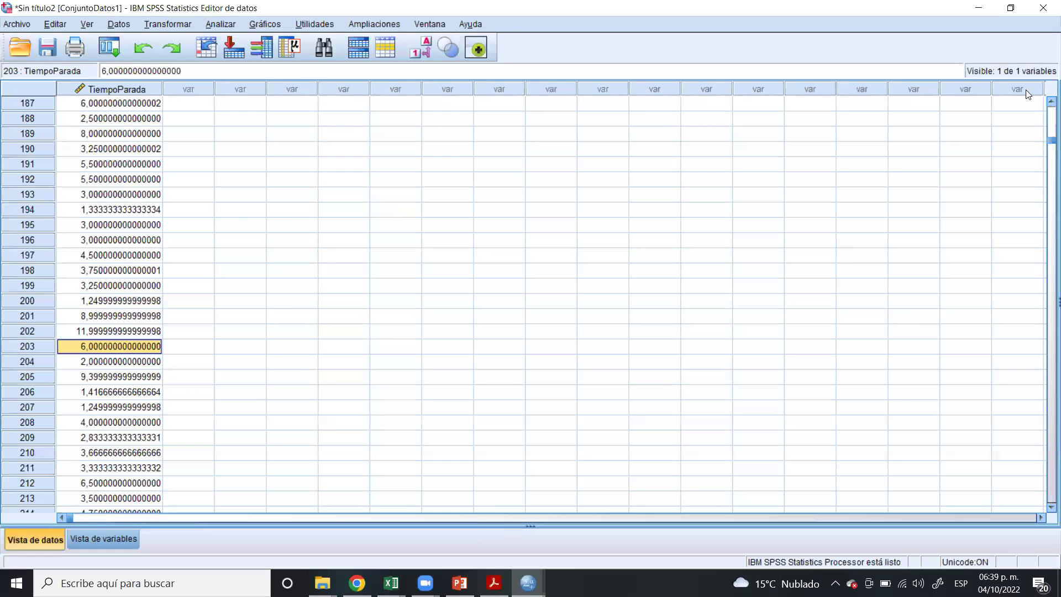
click(1043, 7)
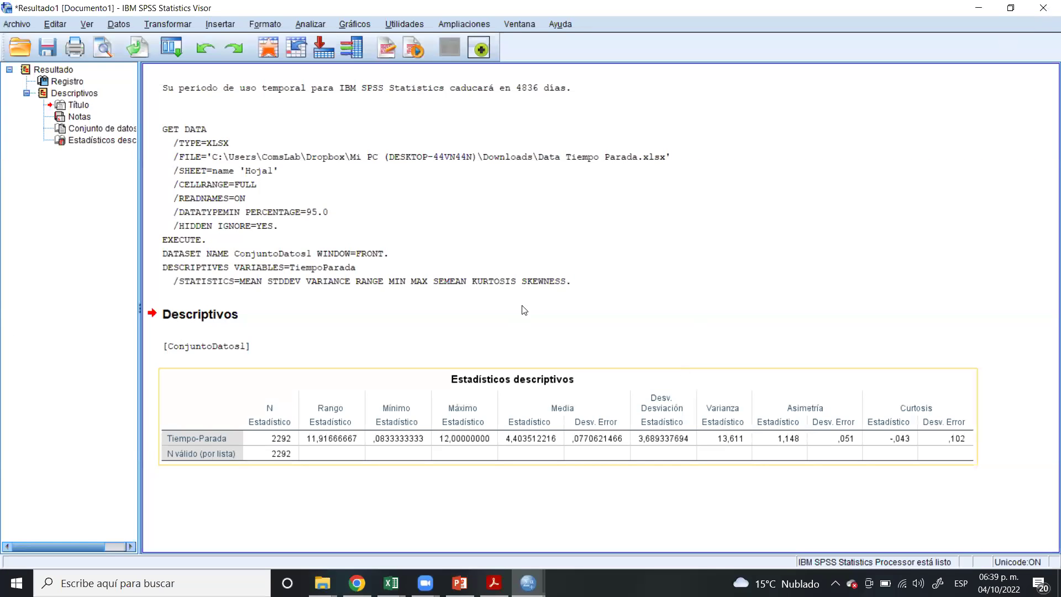
click(1003, 6)
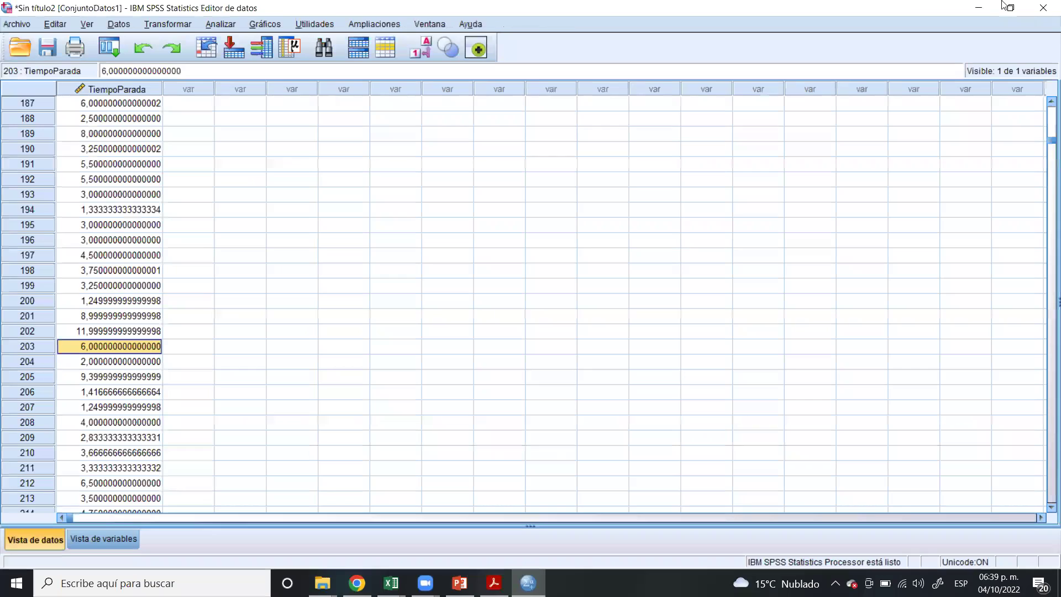
click(17, 24)
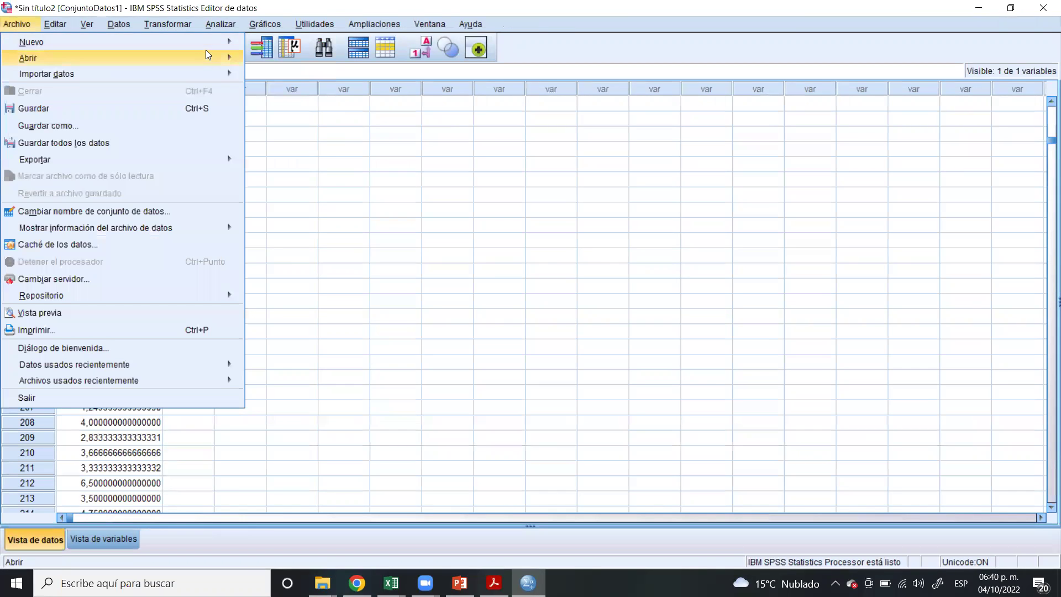
click(244, 93)
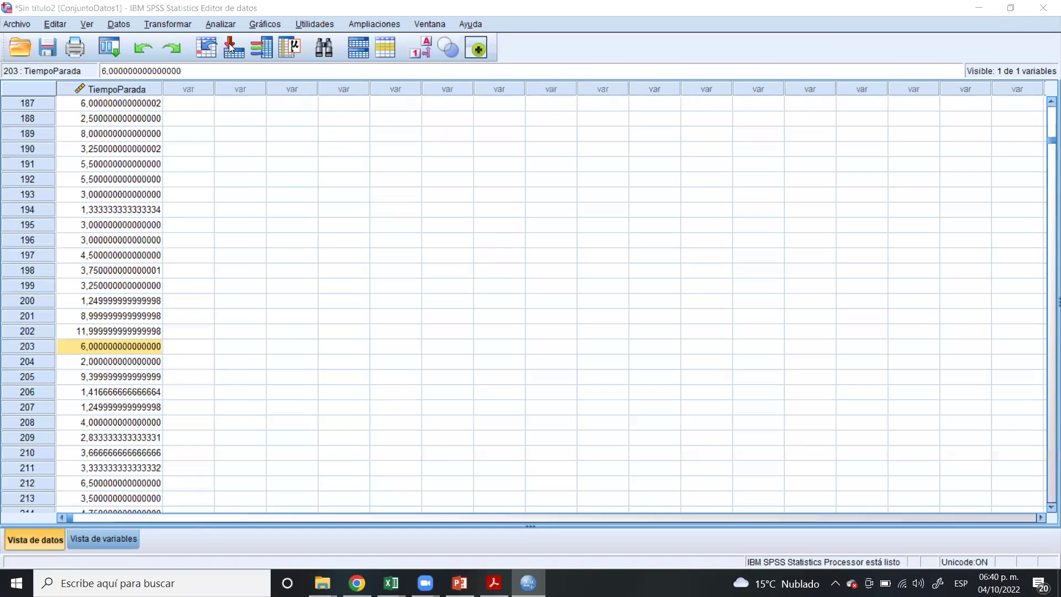
key(alt+a)
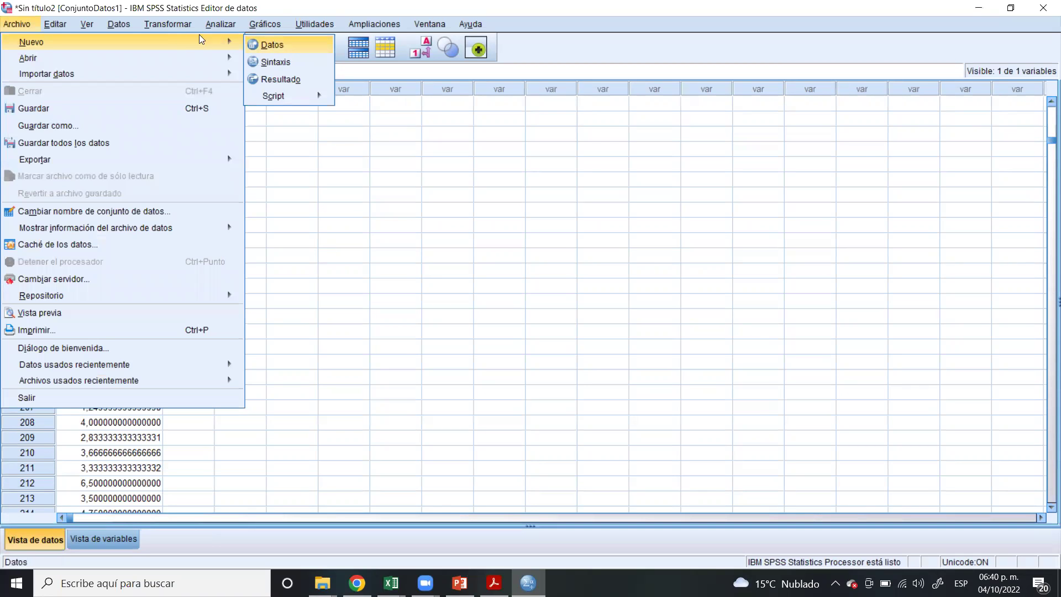
click(280, 44)
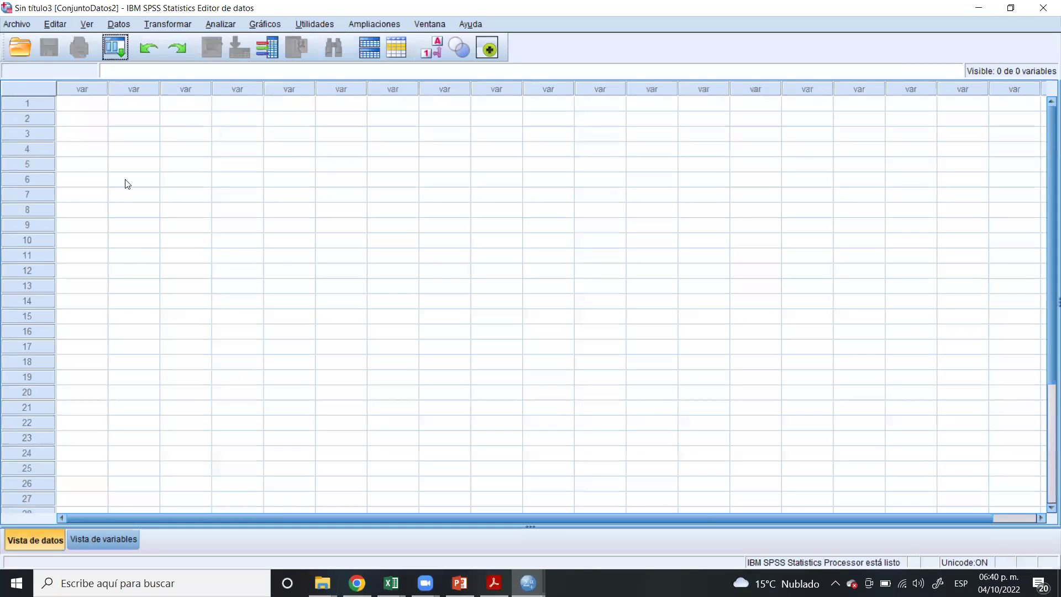
- Import the Excel workbook Data Tiempo Parada.xlsx from Downloads, reading sheet Hoja1 as a new dataset
click(18, 25)
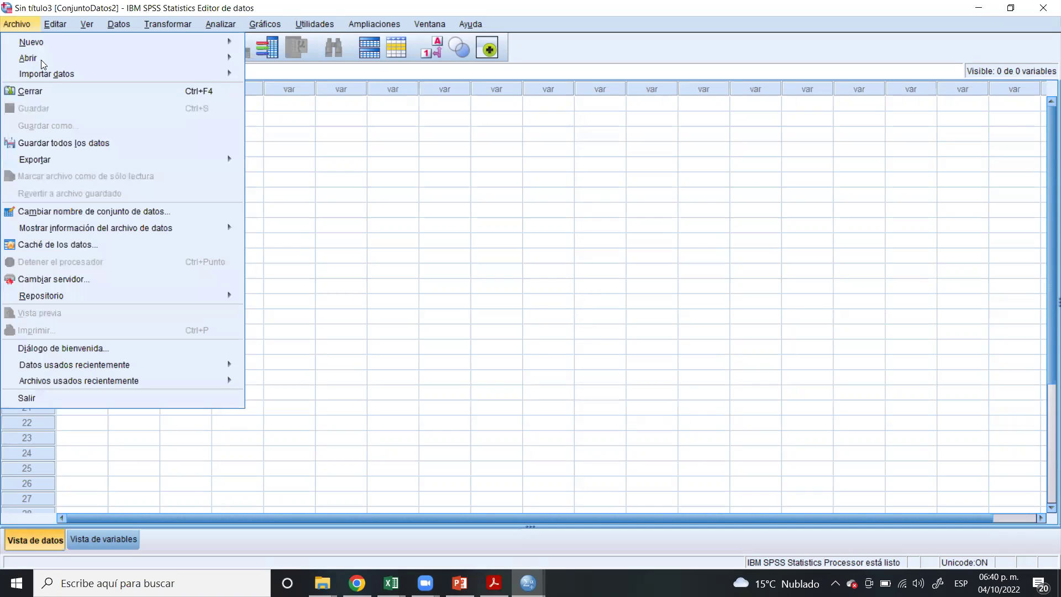
mouse_move(67, 76)
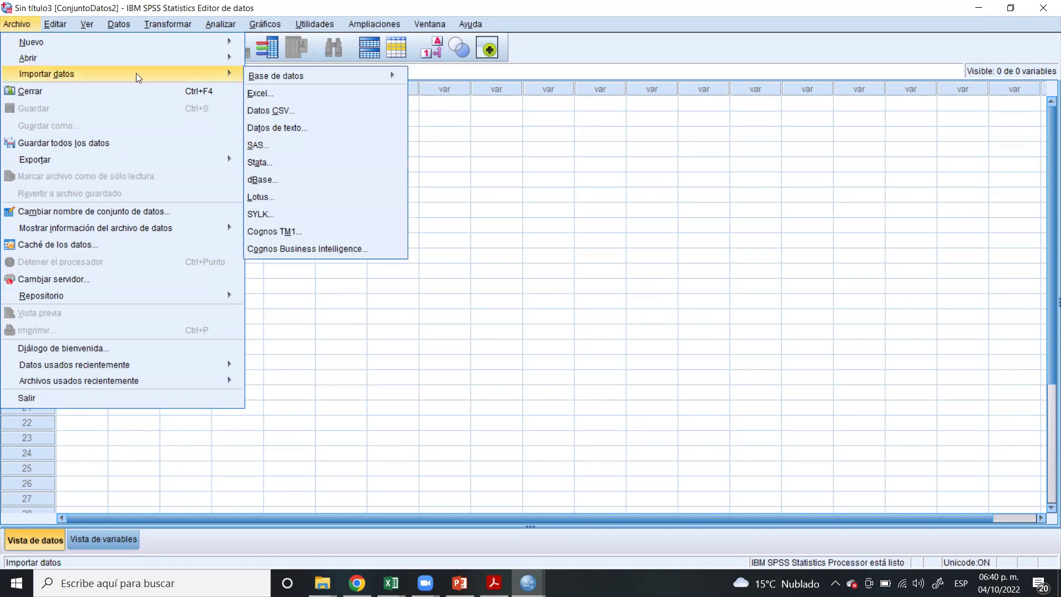
click(262, 92)
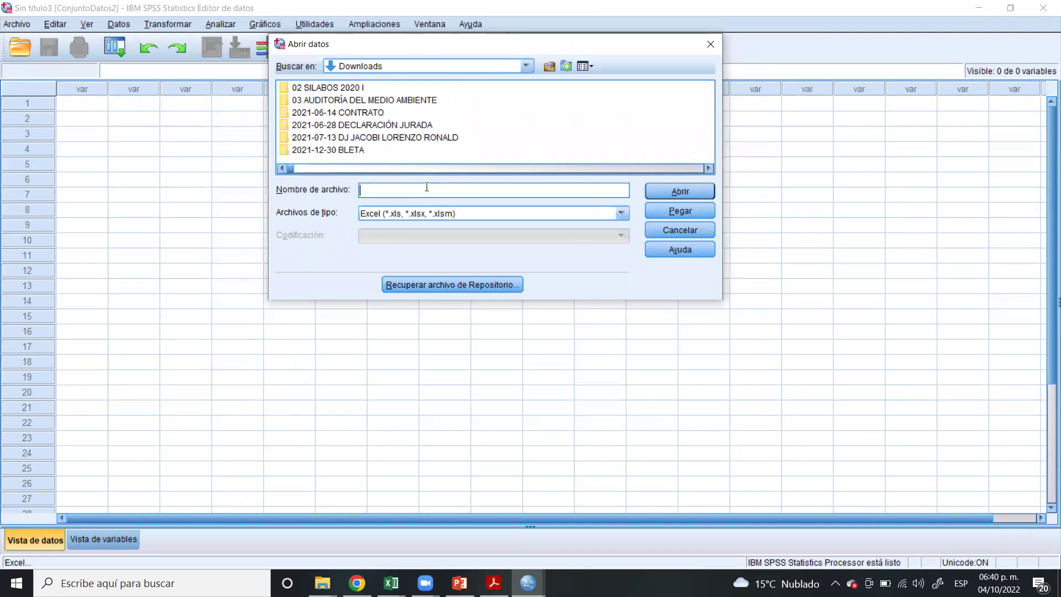
text(data)
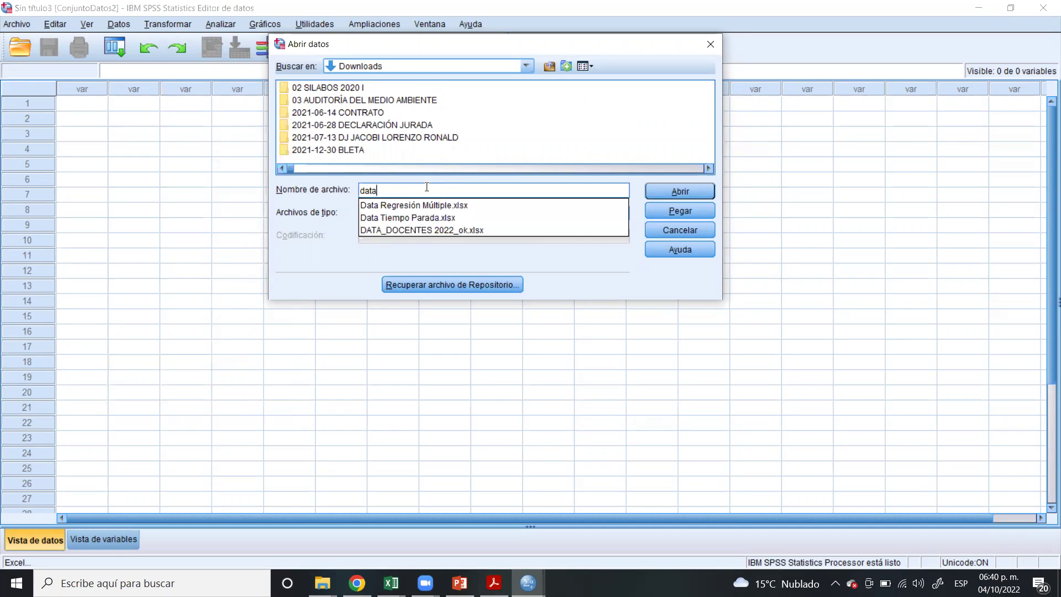
click(437, 218)
click(668, 190)
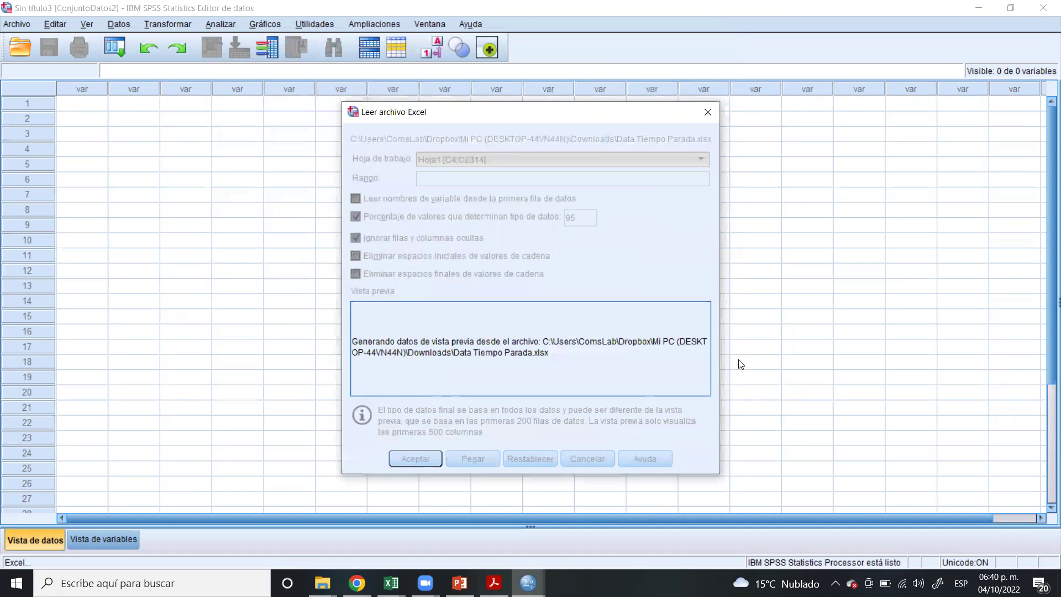
key(Return)
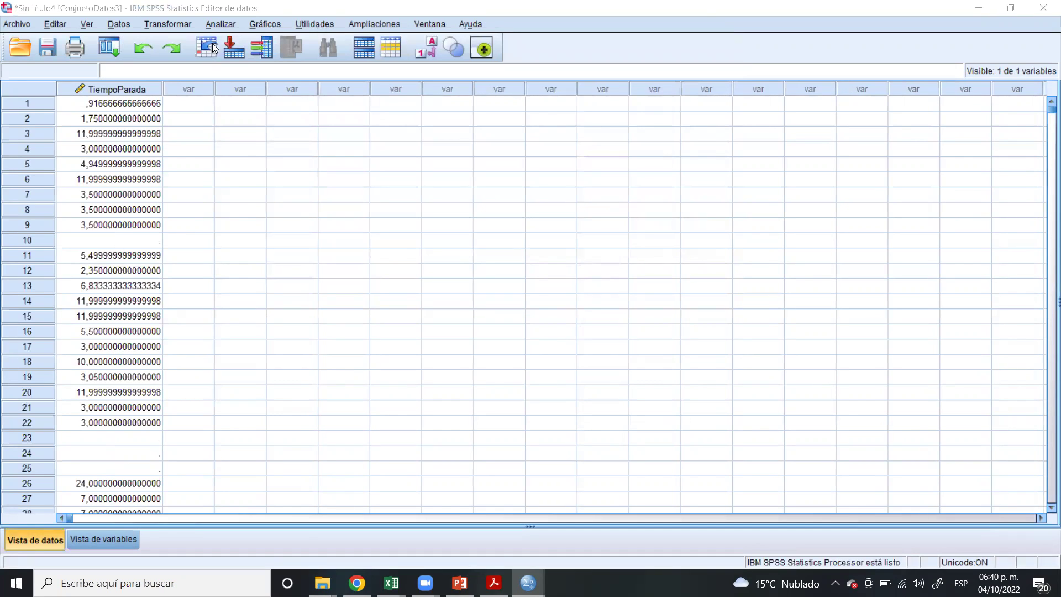
- Check the box-and-whisker tutorial video in Chrome for the analysis command, and return to the imported SPSS dataset
click(234, 25)
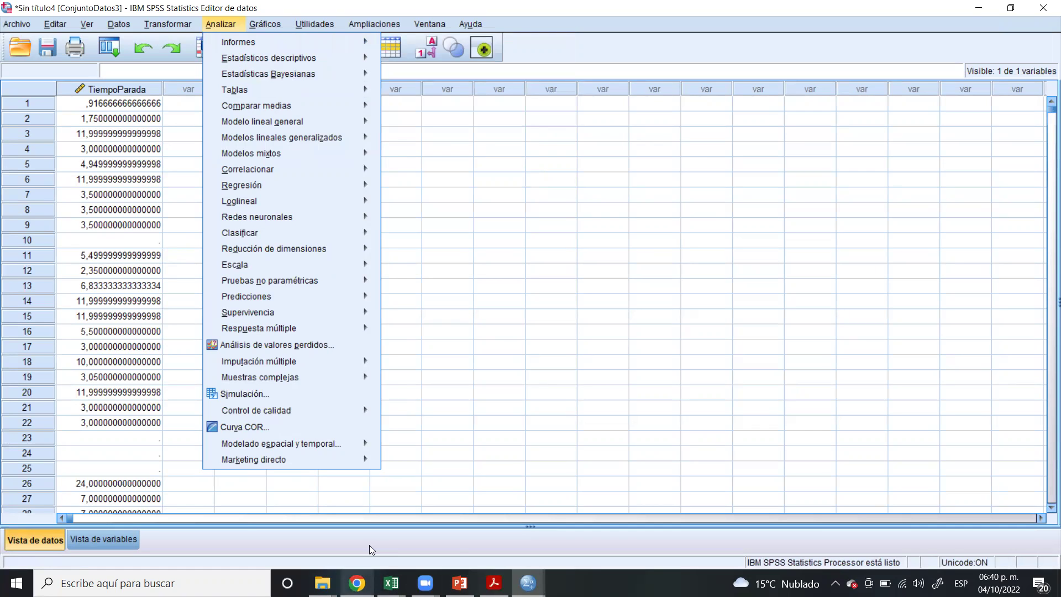
key(Escape)
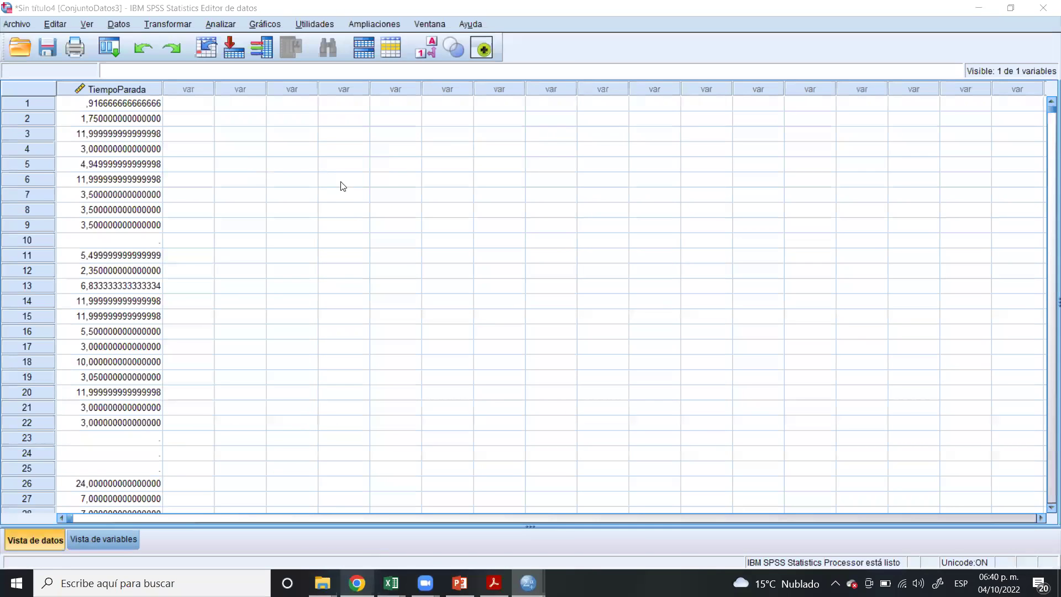
key(alt+Tab)
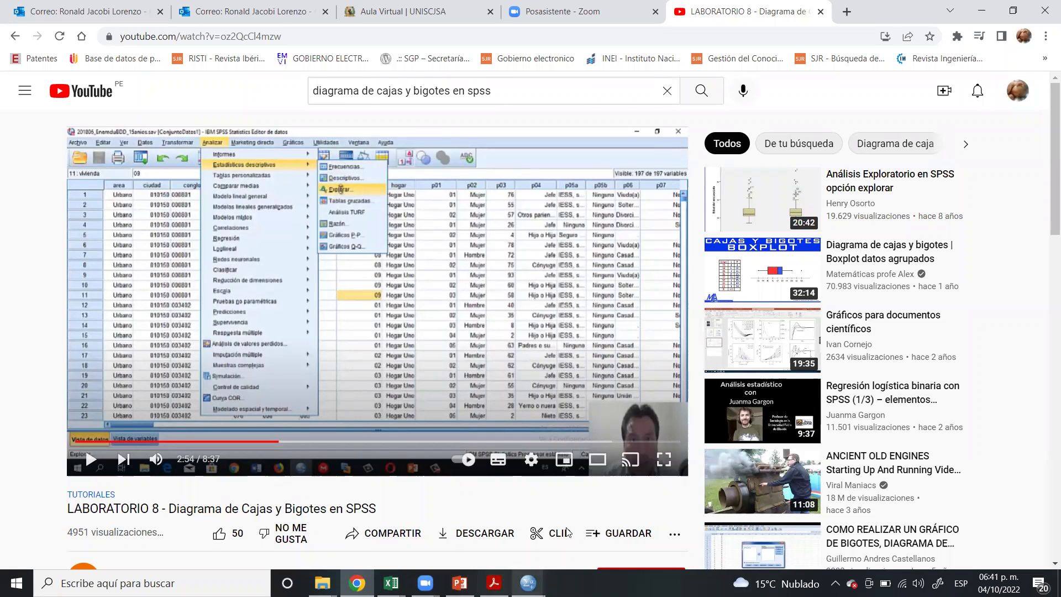
click(528, 583)
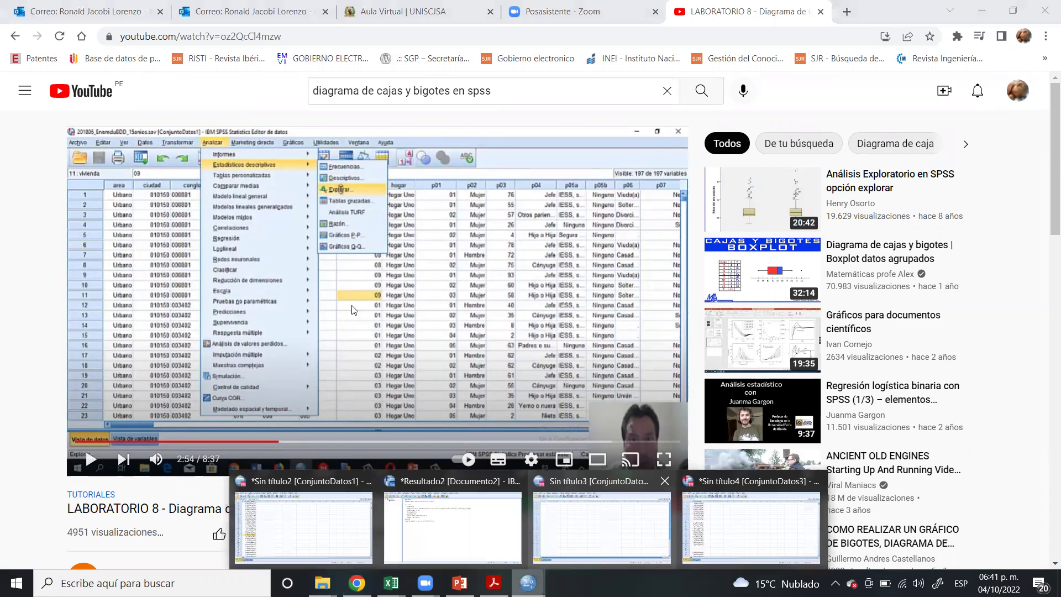
click(751, 525)
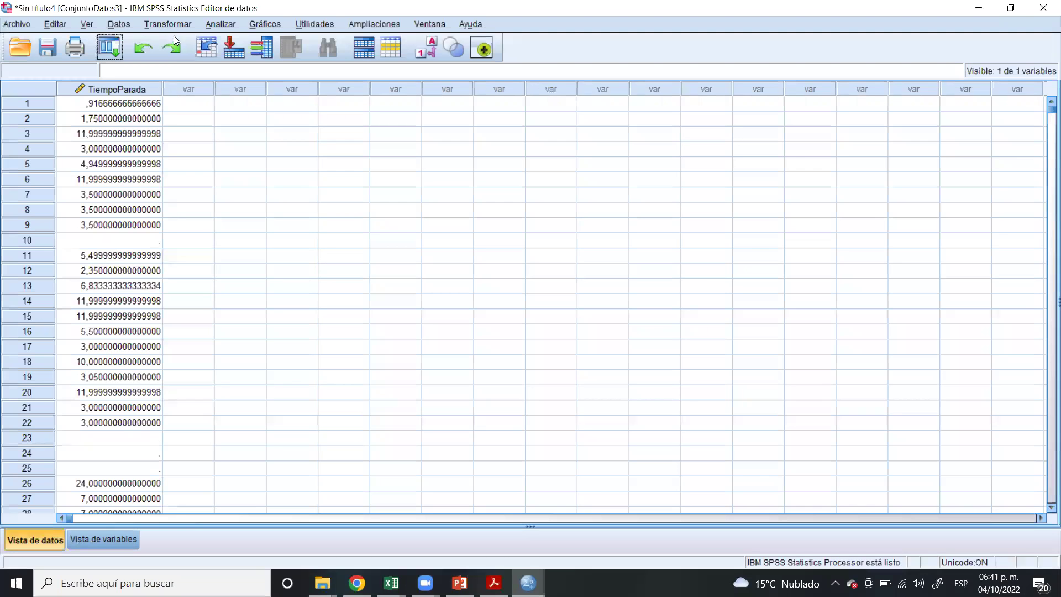
- Set up an Explore analysis with Tiempo-Parada as the dependent variable, keeping factor-levels-together box plots and the stem-and-leaf plot
click(219, 25)
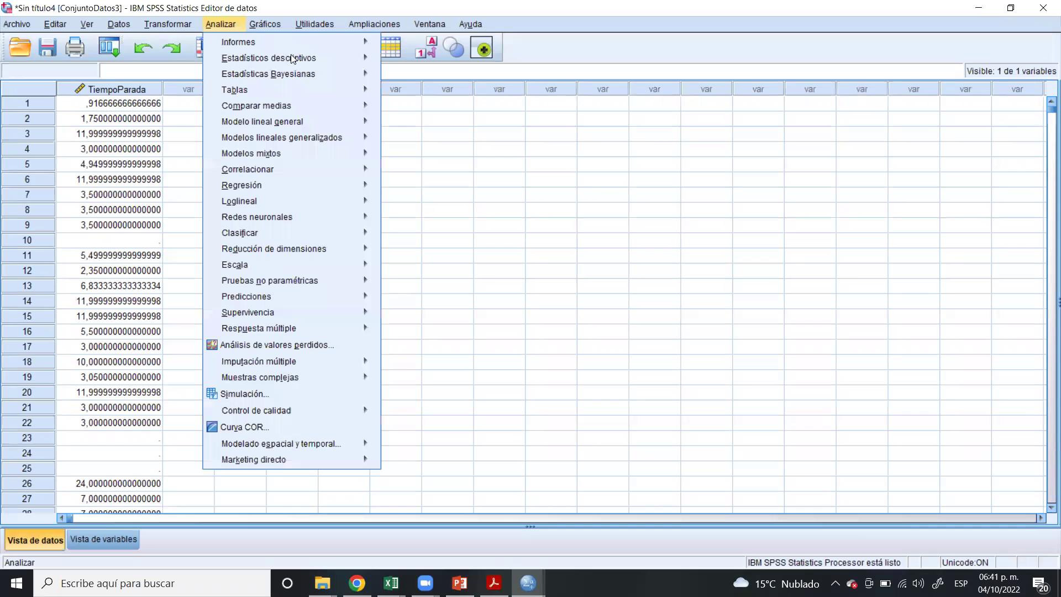
key(Down)
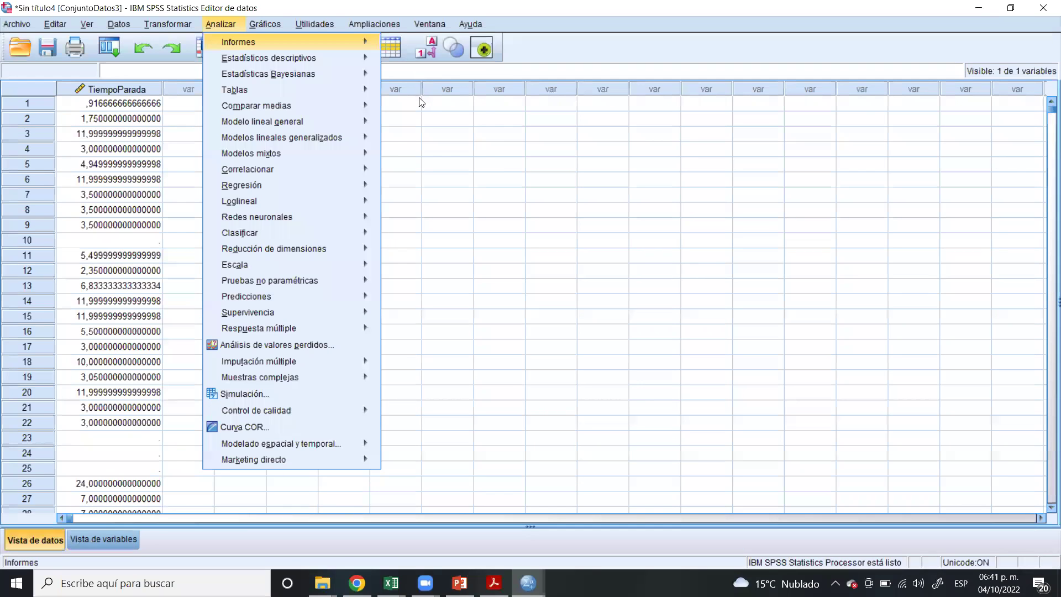
key(Down)
key(Right)
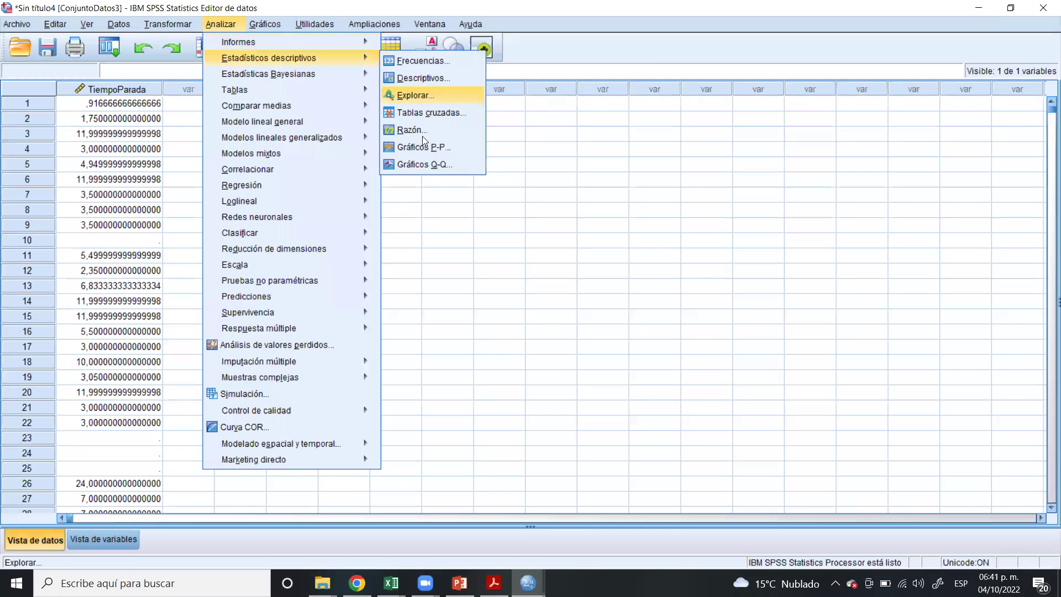
click(419, 97)
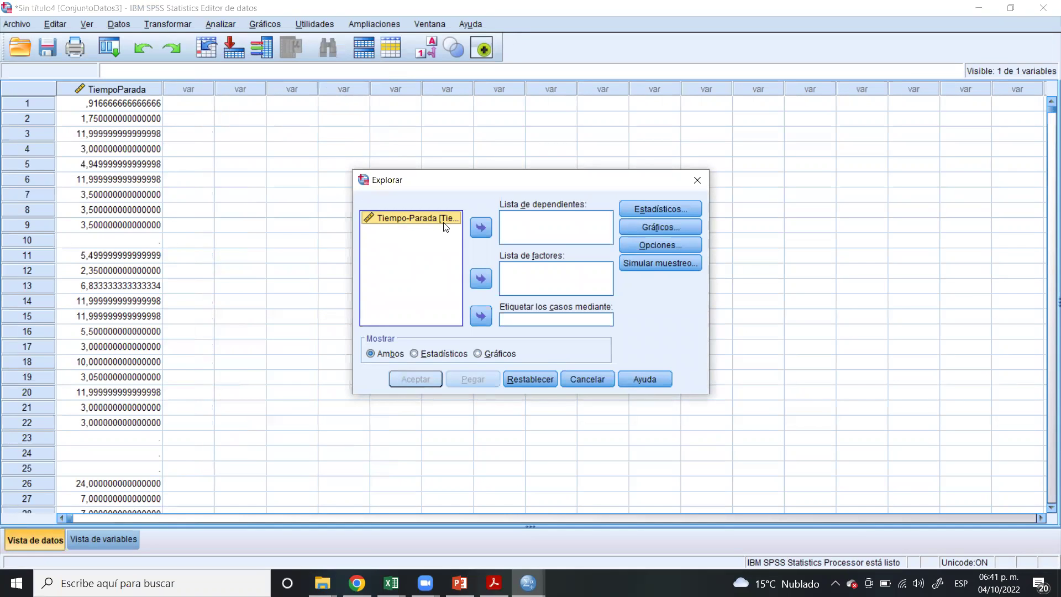
click(479, 228)
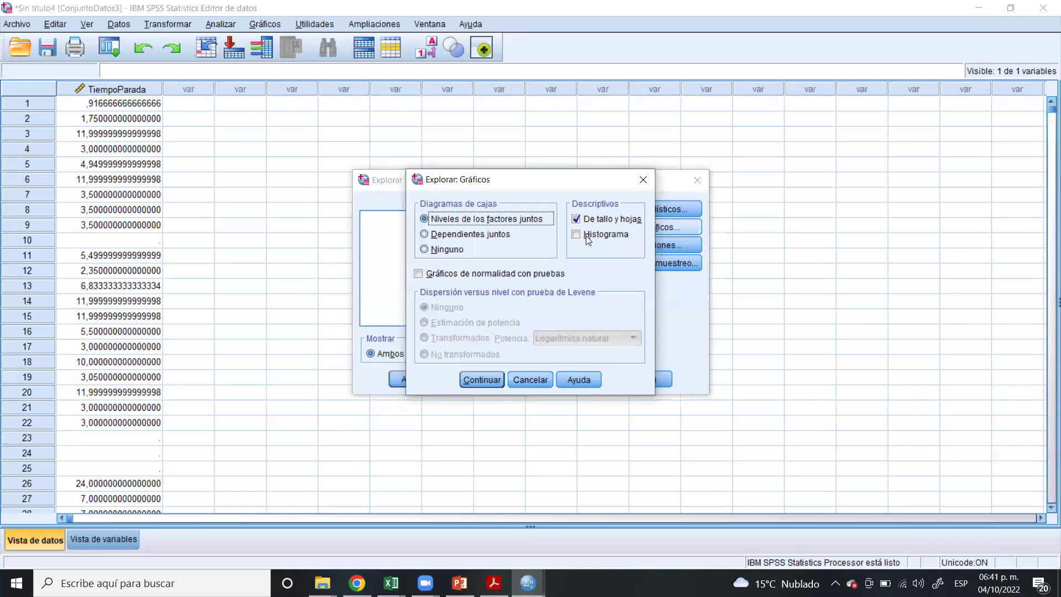
click(482, 379)
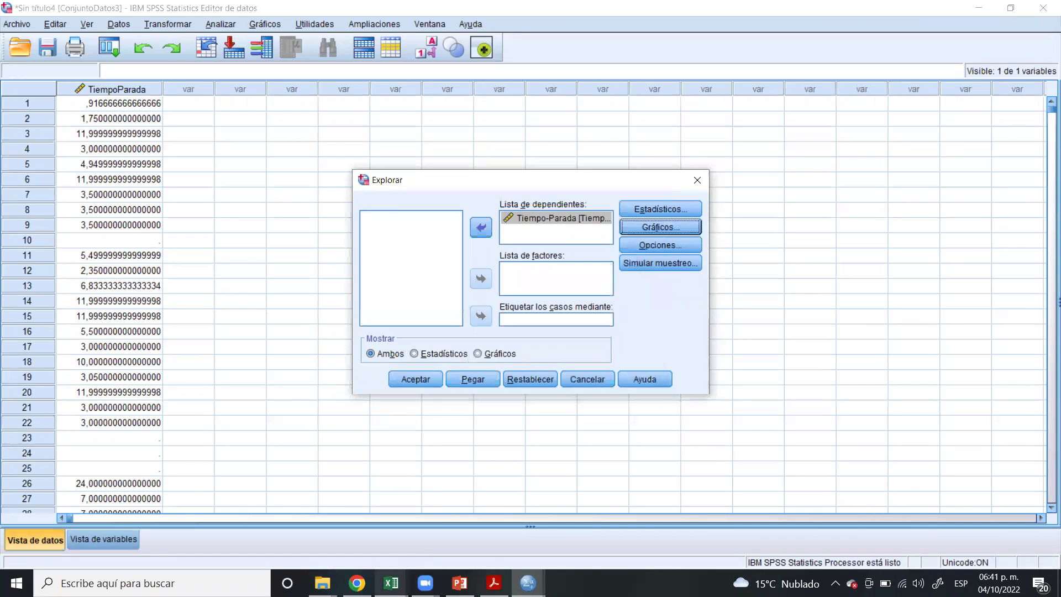
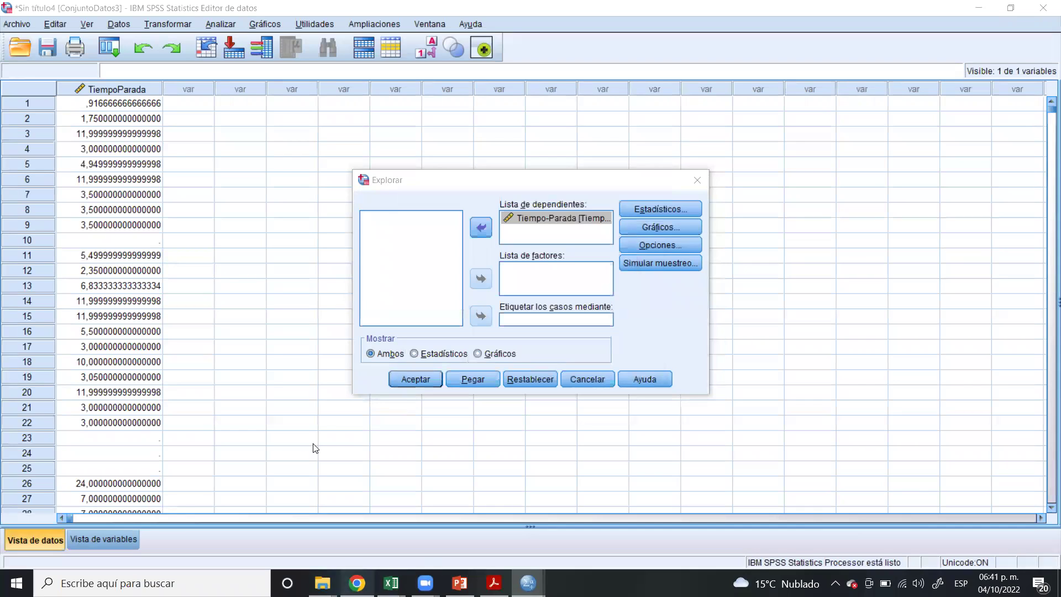
- Follow the tutorial video in Chrome and compare its Explore variable and statistics settings with the open SPSS dialog
key(alt+Tab)
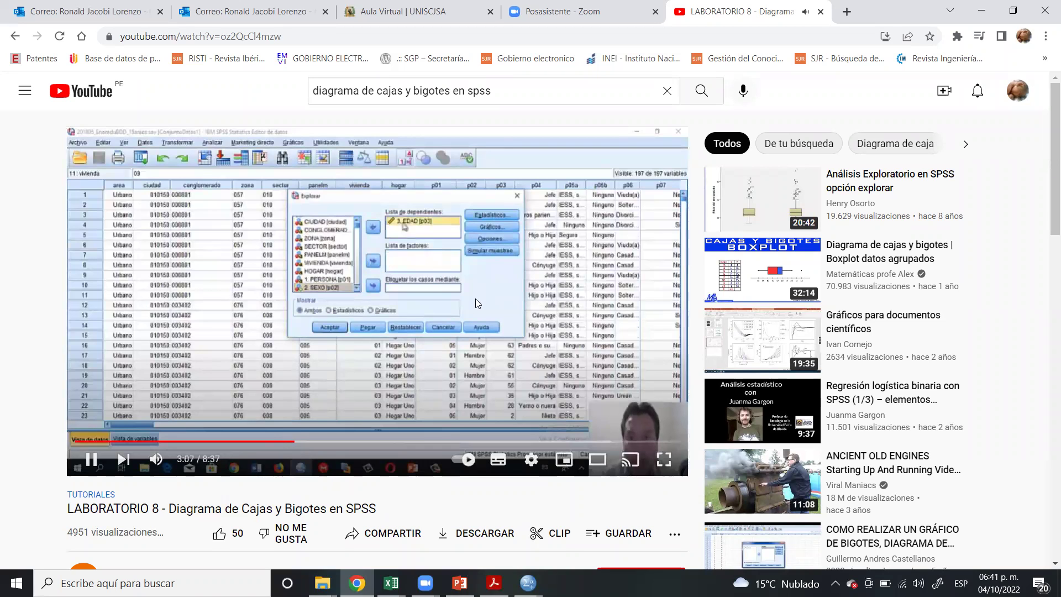
click(296, 441)
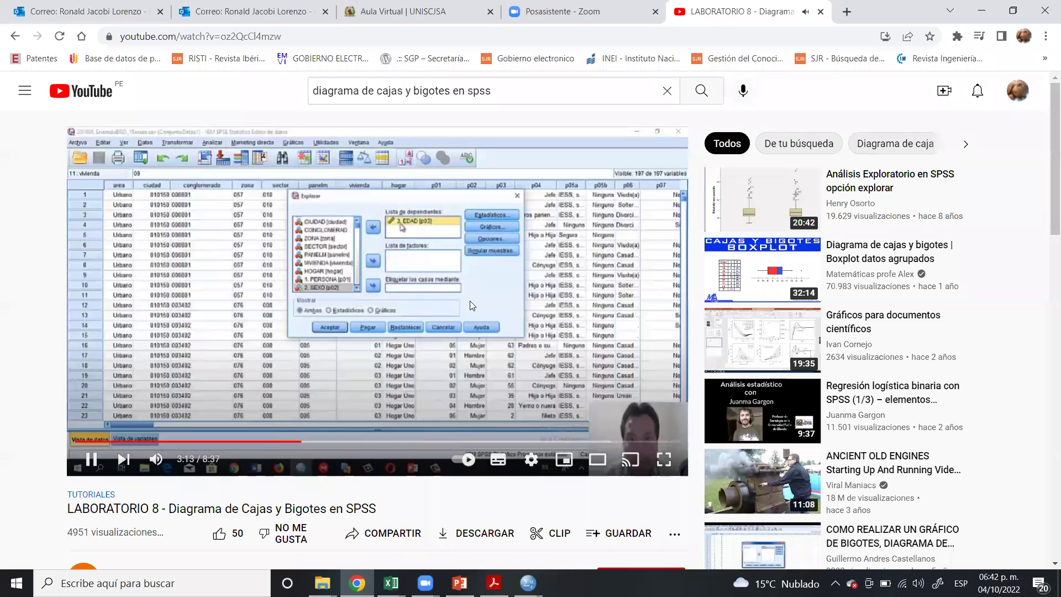
click(528, 582)
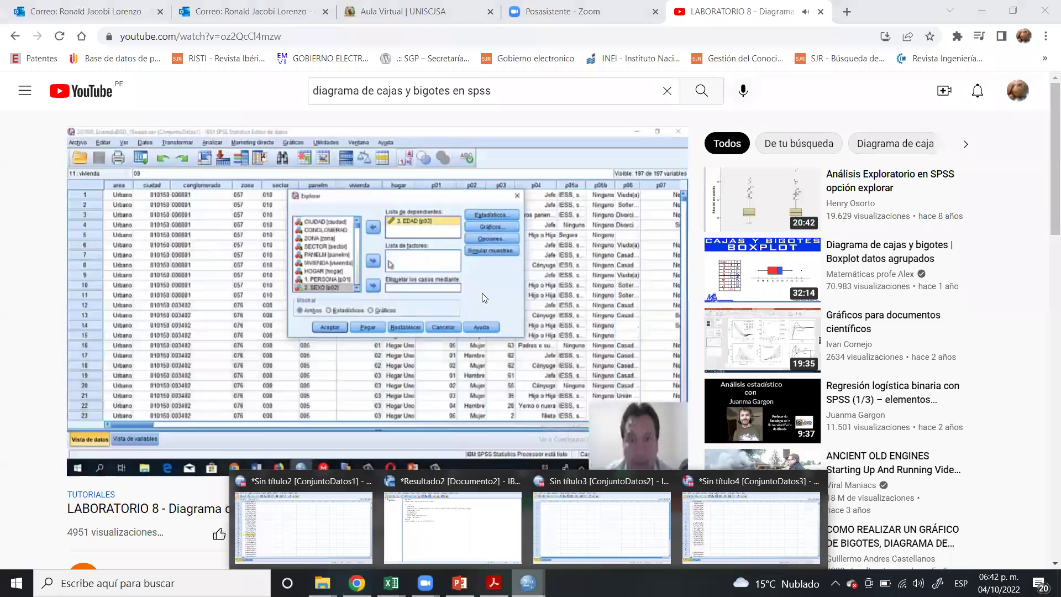
click(751, 525)
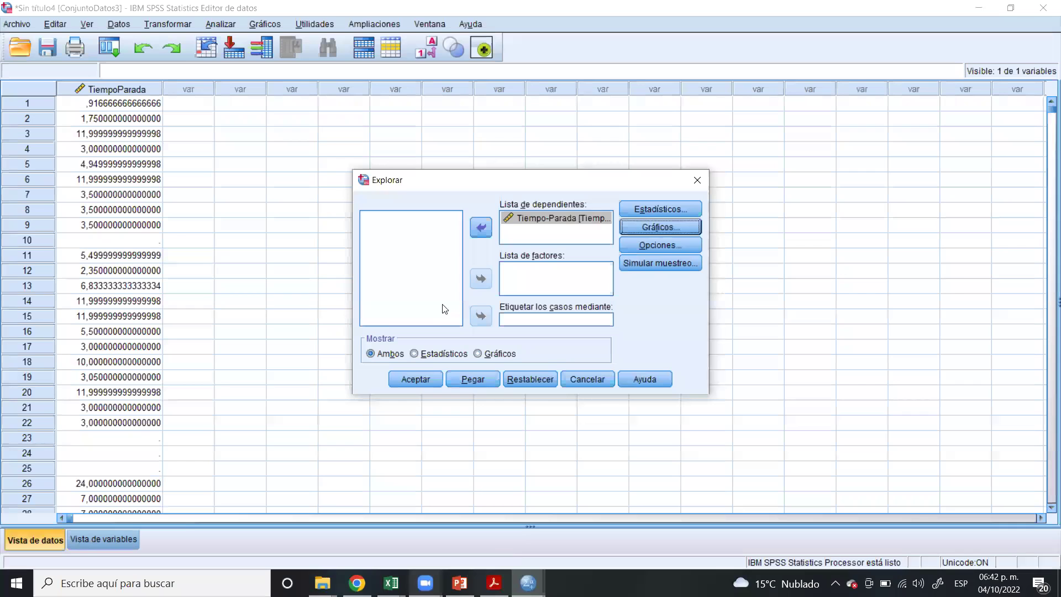
key(alt+Tab)
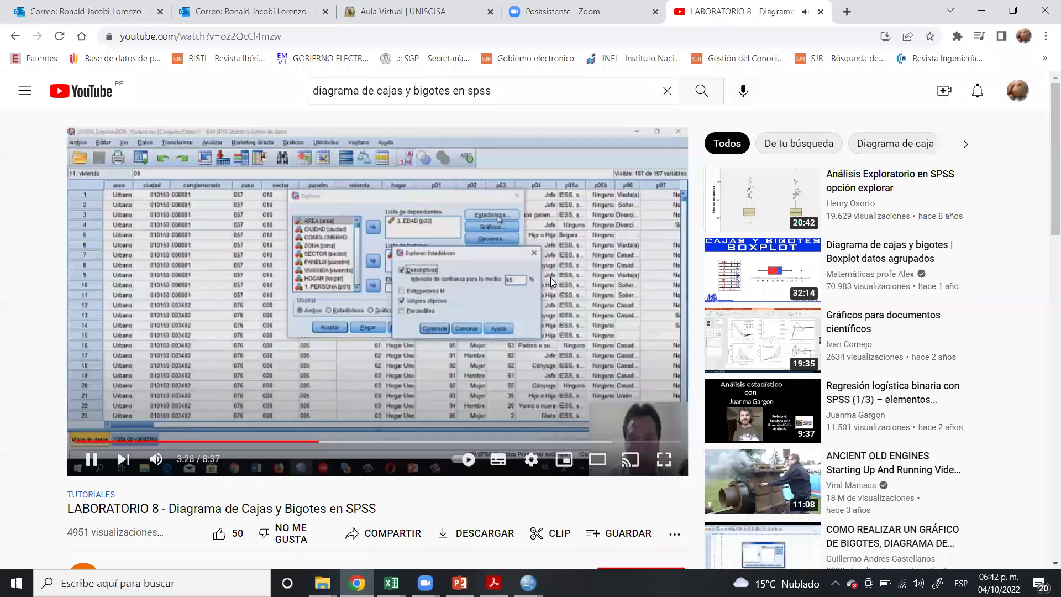
click(591, 266)
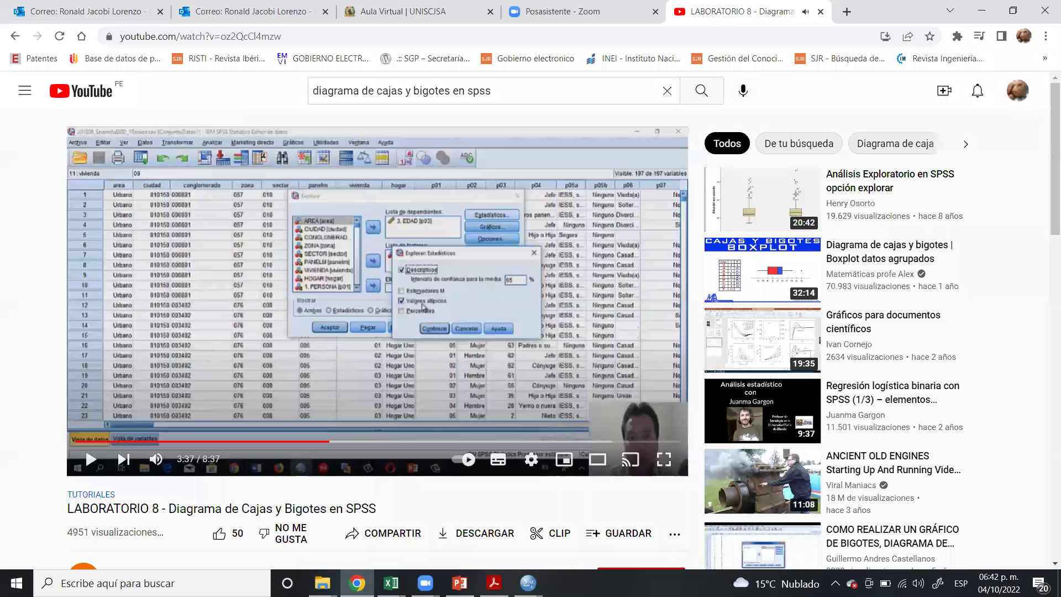
key(space)
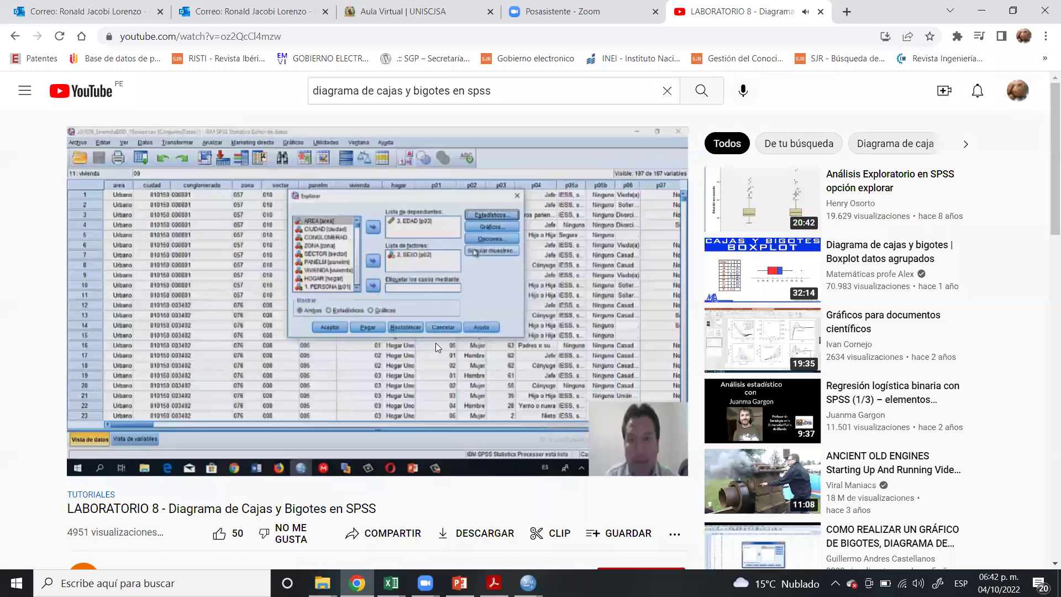
- Compare the Explore chart options in SPSS with those shown in the tutorial video
key(alt+Tab)
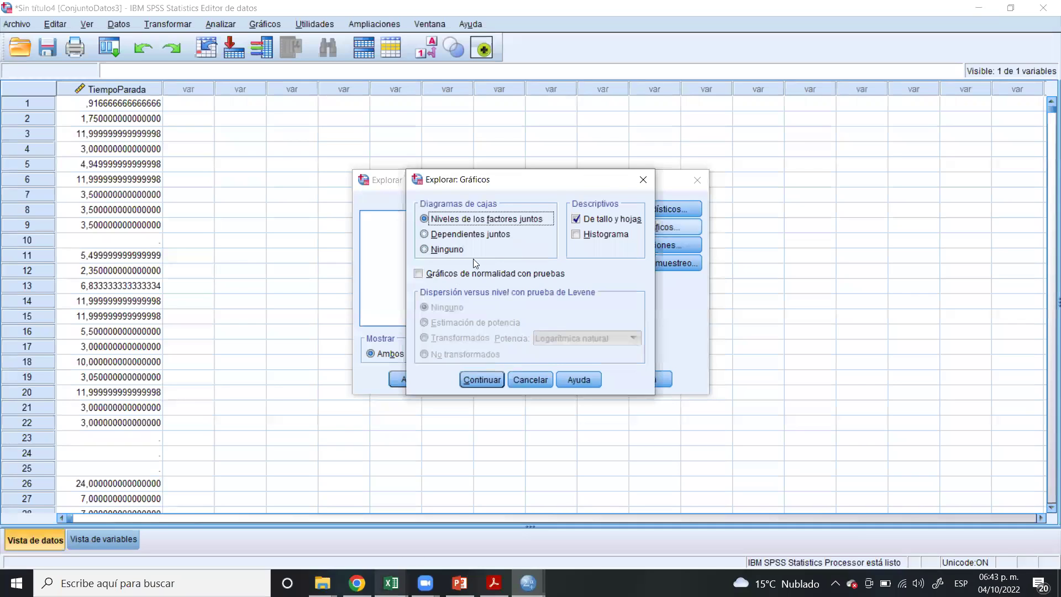
key(alt+Tab)
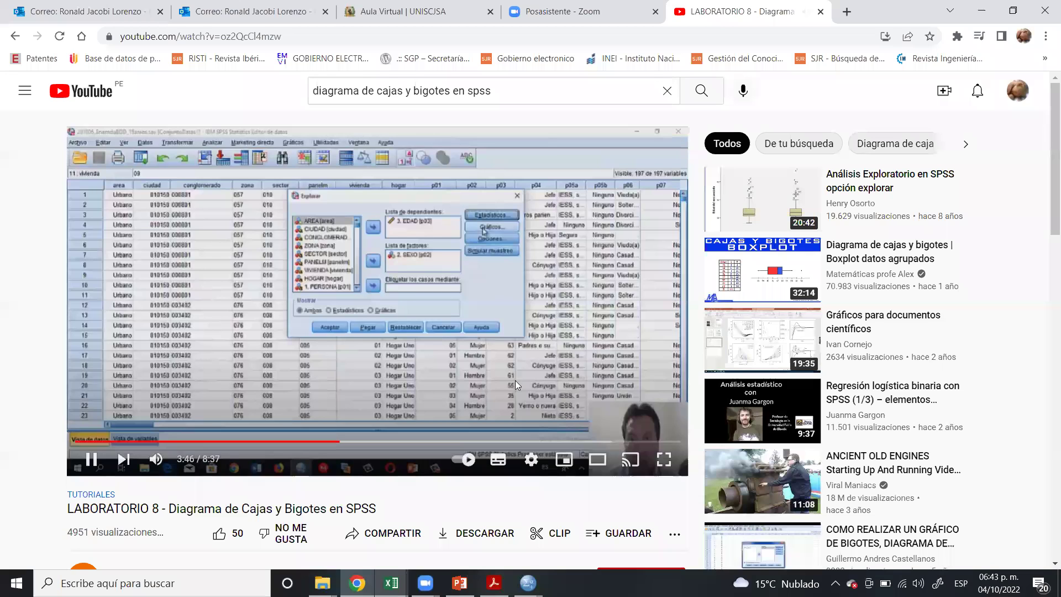
click(429, 321)
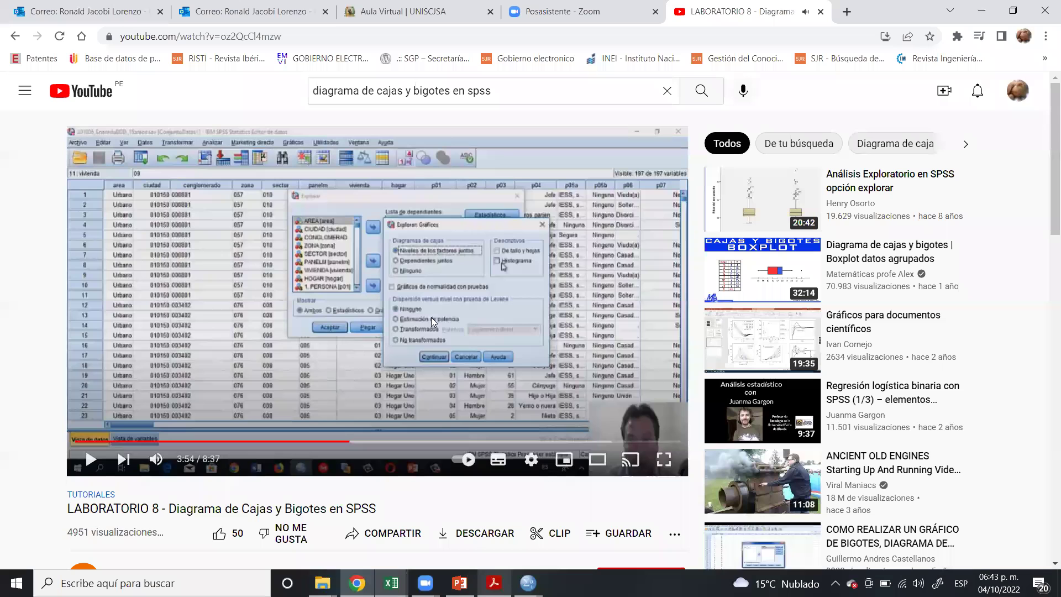
- Run Explore on Tiempo-Parada with descriptives, outliers, stem-and-leaf and box plots, and review the output through to the box plot
key(alt+Tab)
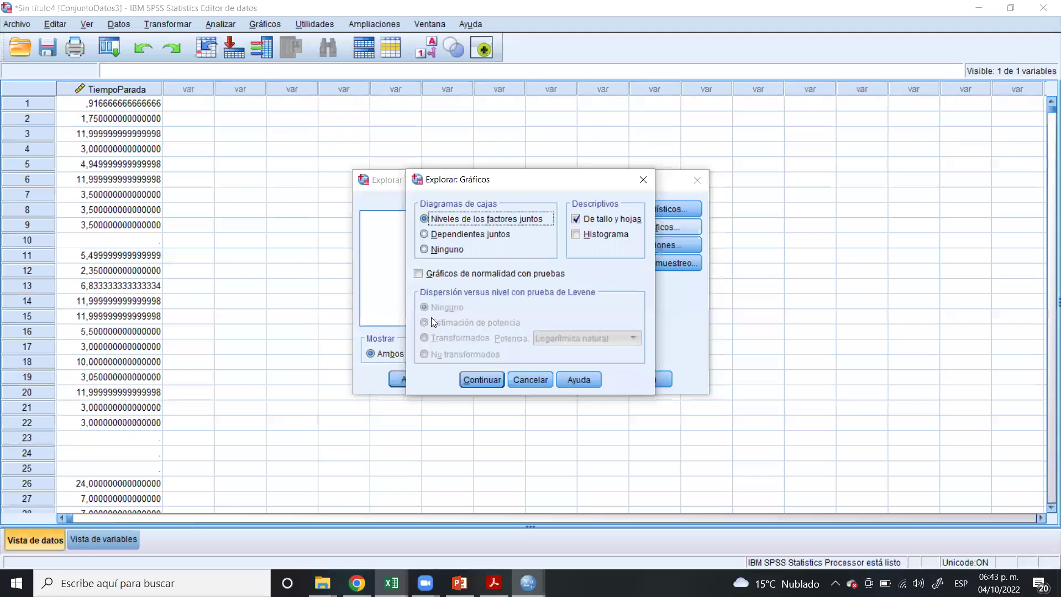
key(alt+Tab)
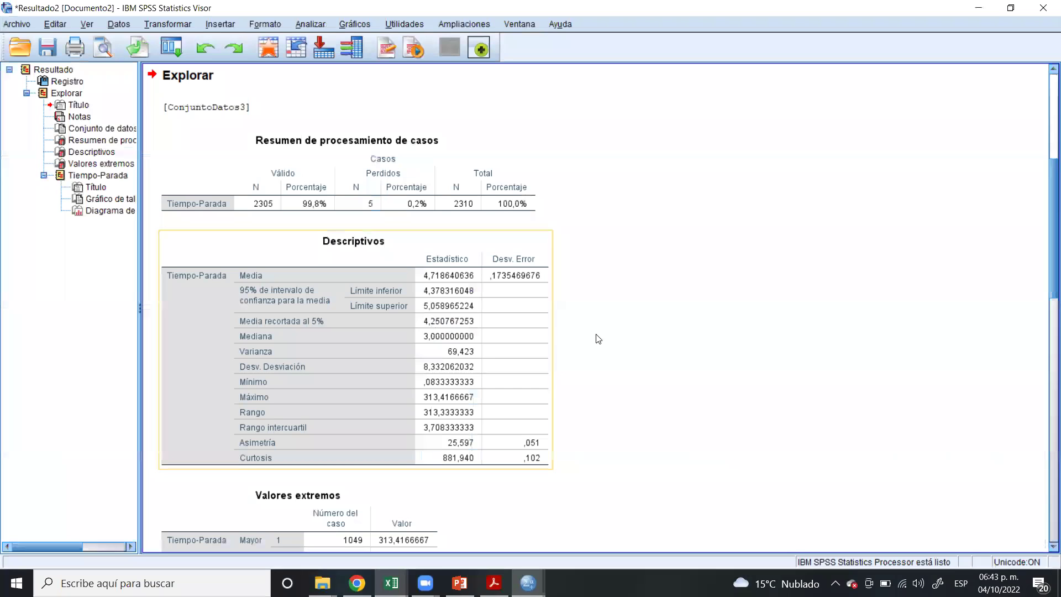
scroll(761, 209, down, 15)
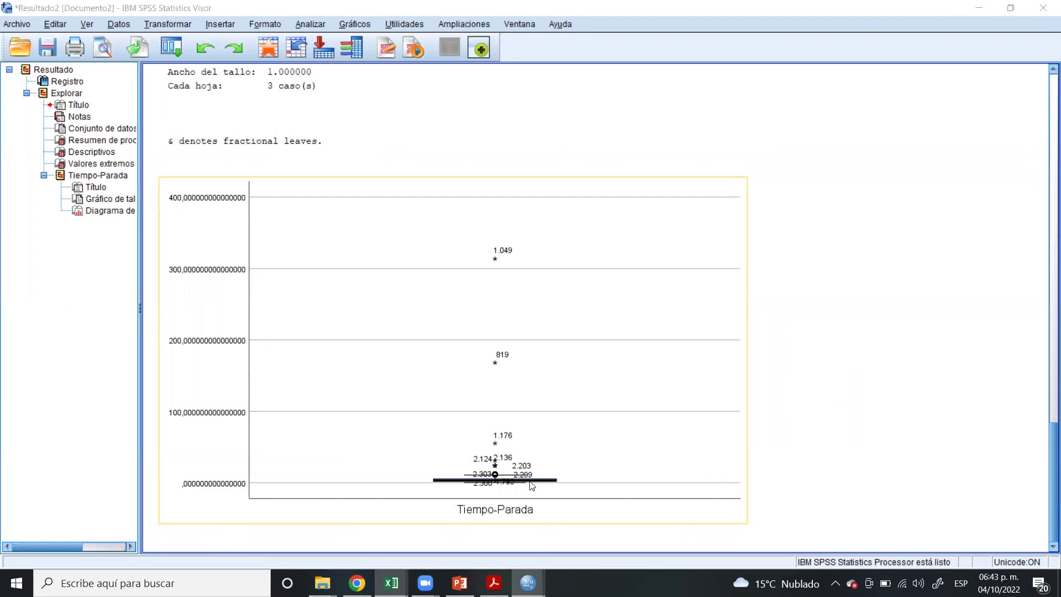
- Locate the box plot's most extreme outlier, case 1049, in the ConjuntoDatos3 data and delete its TiempoParada value
click(484, 488)
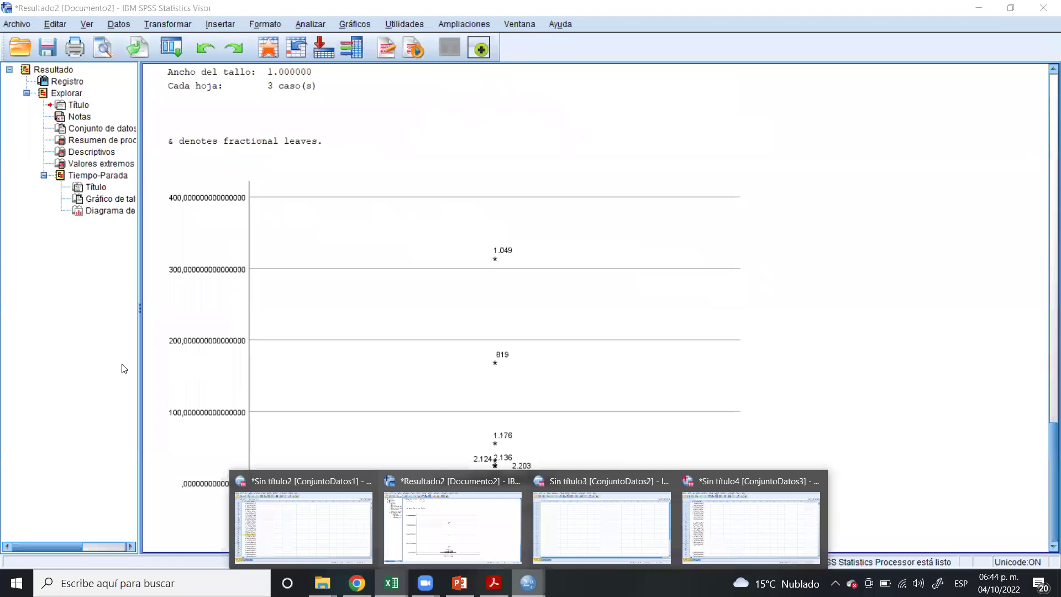
key(alt+Tab)
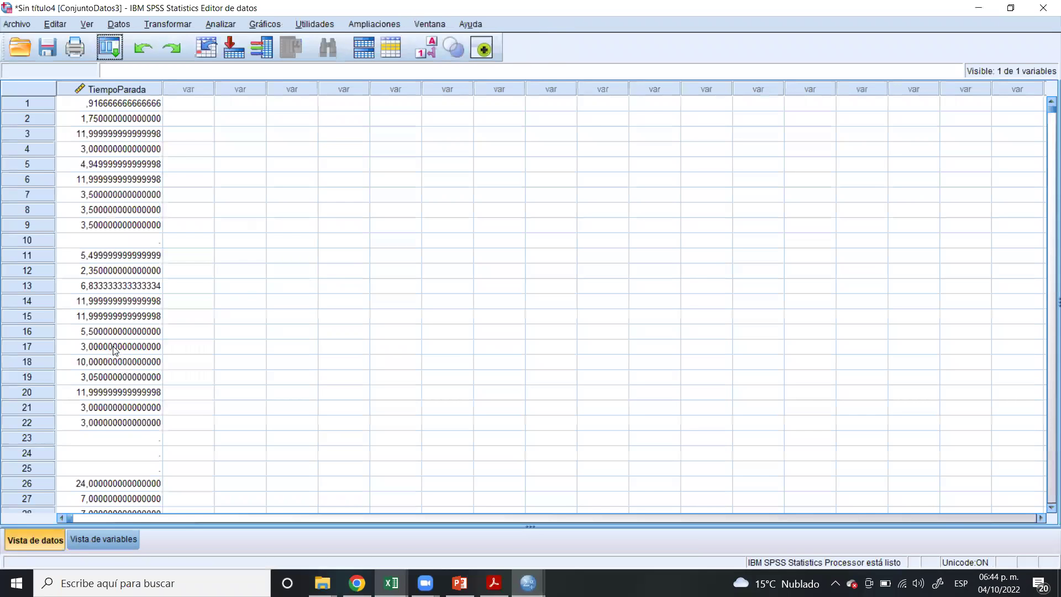
scroll(96, 356, down, 20)
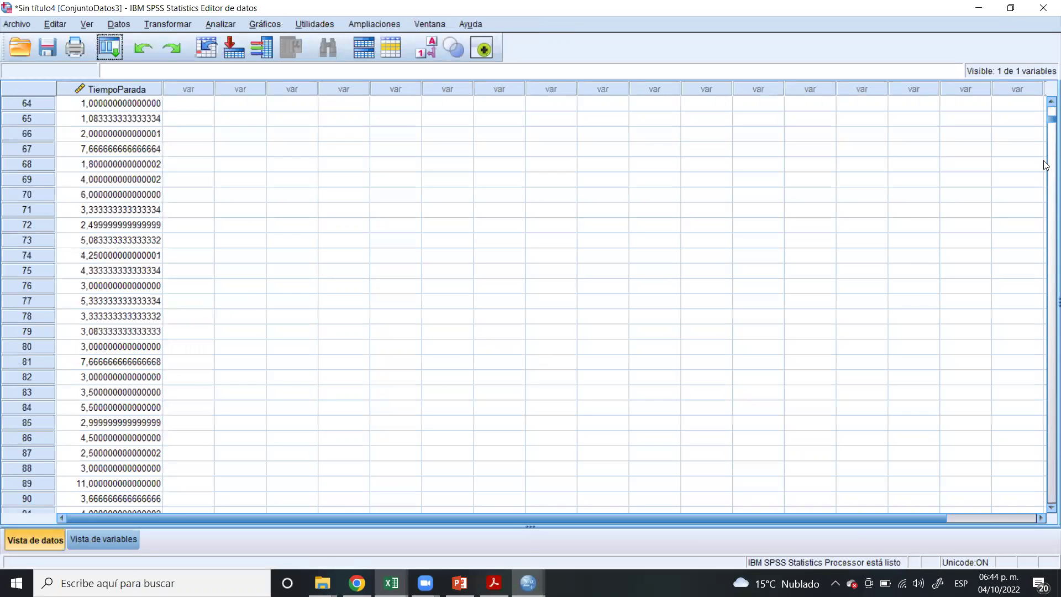
scroll(1045, 190, down, 20)
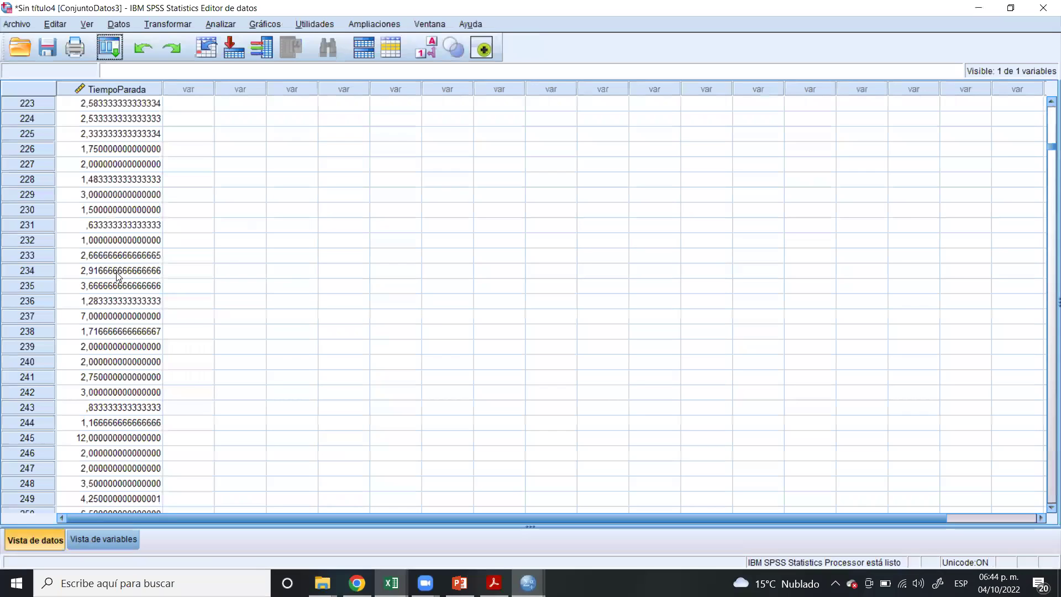
scroll(117, 258, down, 20)
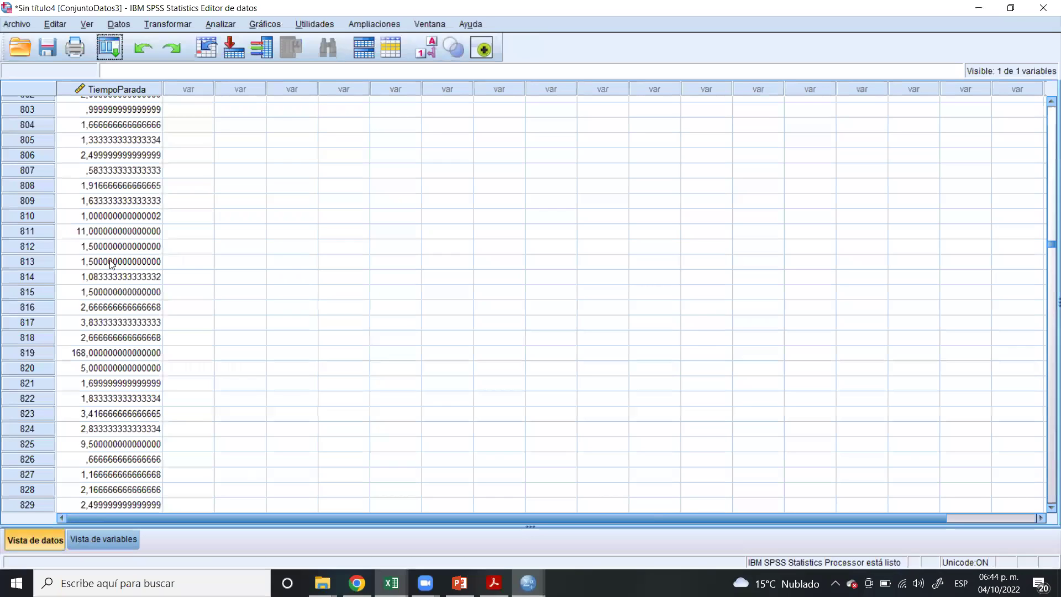
scroll(89, 261, down, 20)
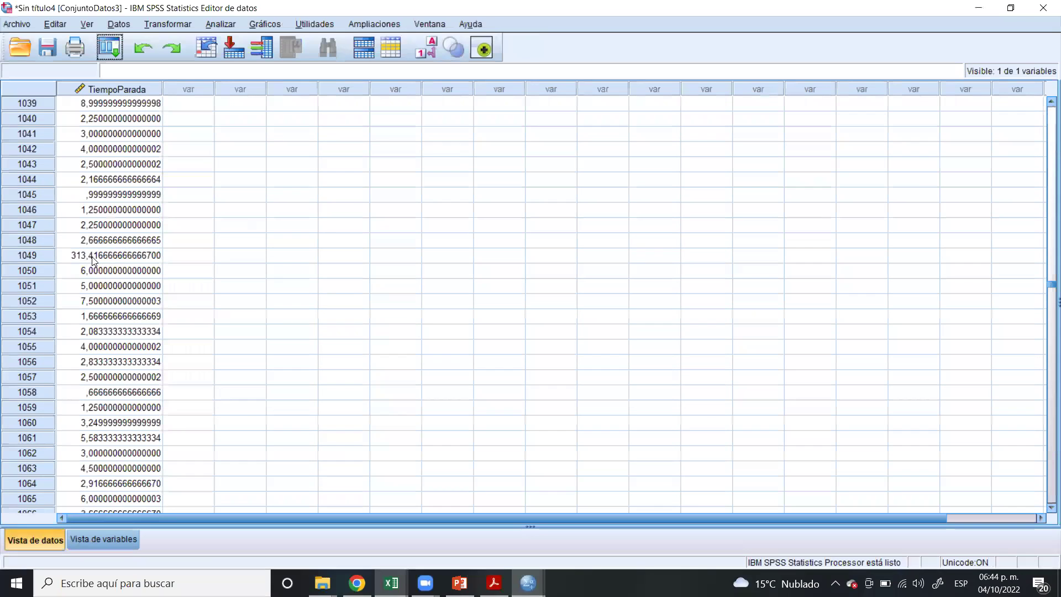
click(122, 260)
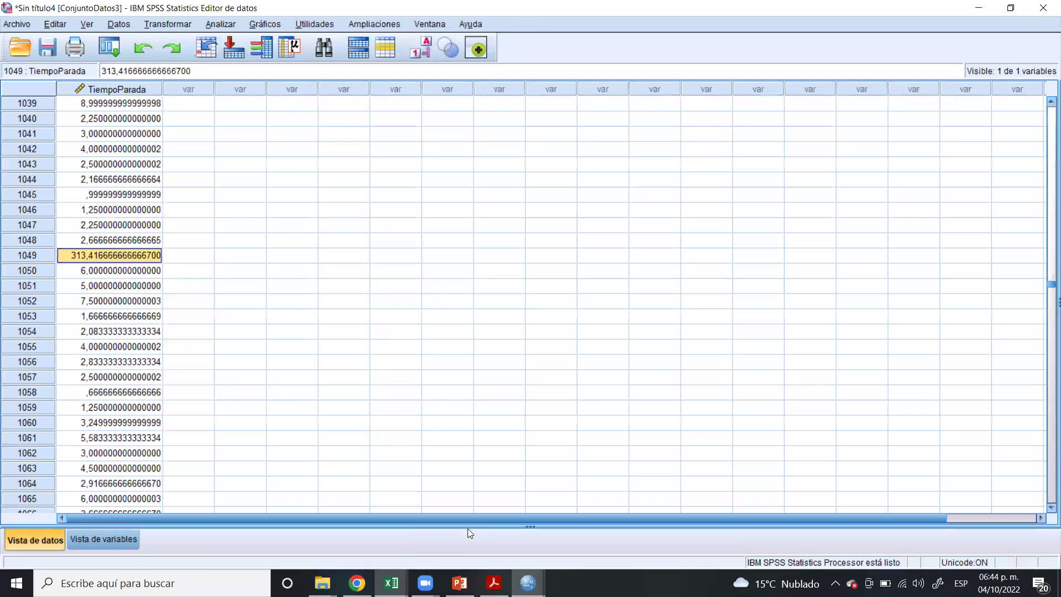
right_click(123, 256)
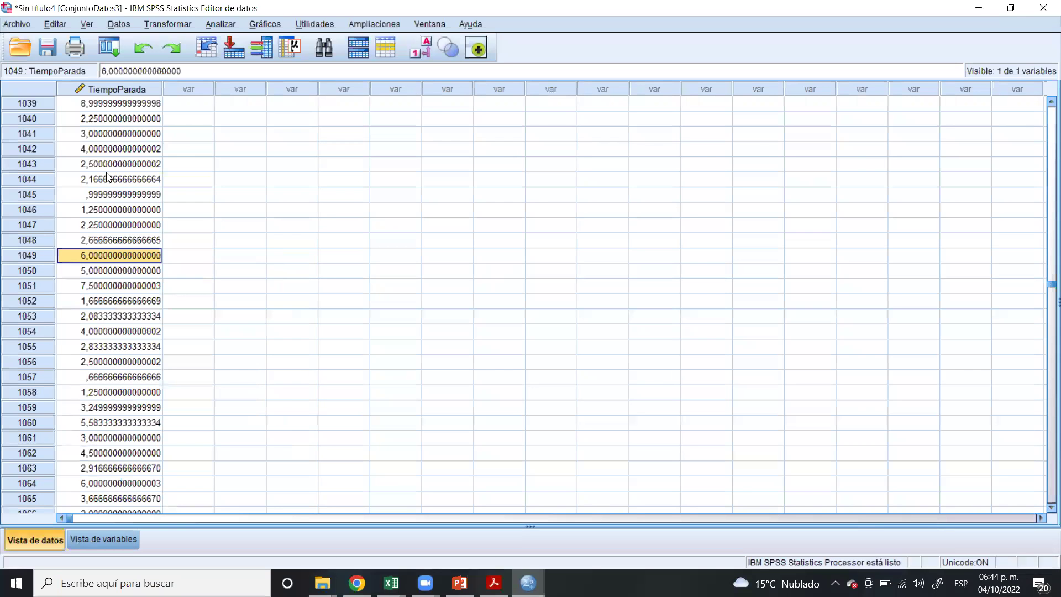
- Find outlier case 819 in the TiempoParada column and delete it
scroll(108, 176, up, 18)
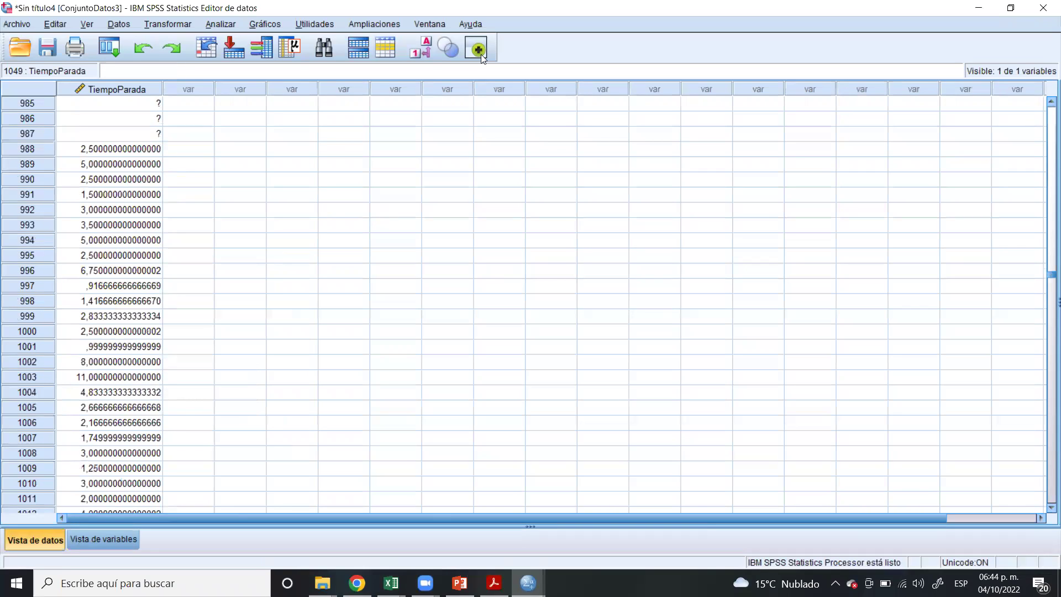
scroll(79, 140, up, 20)
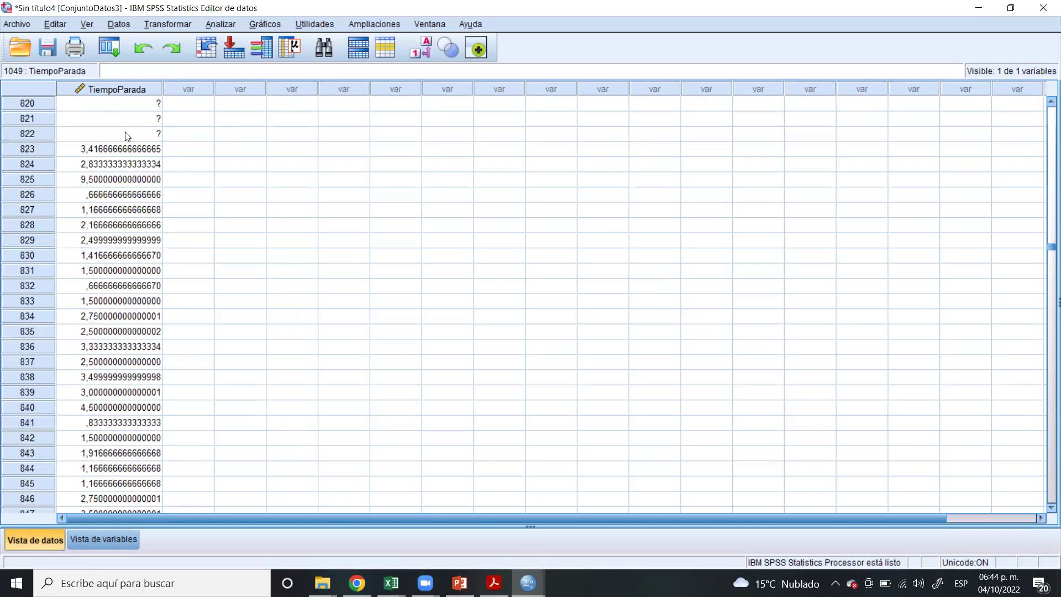
scroll(127, 137, up, 1)
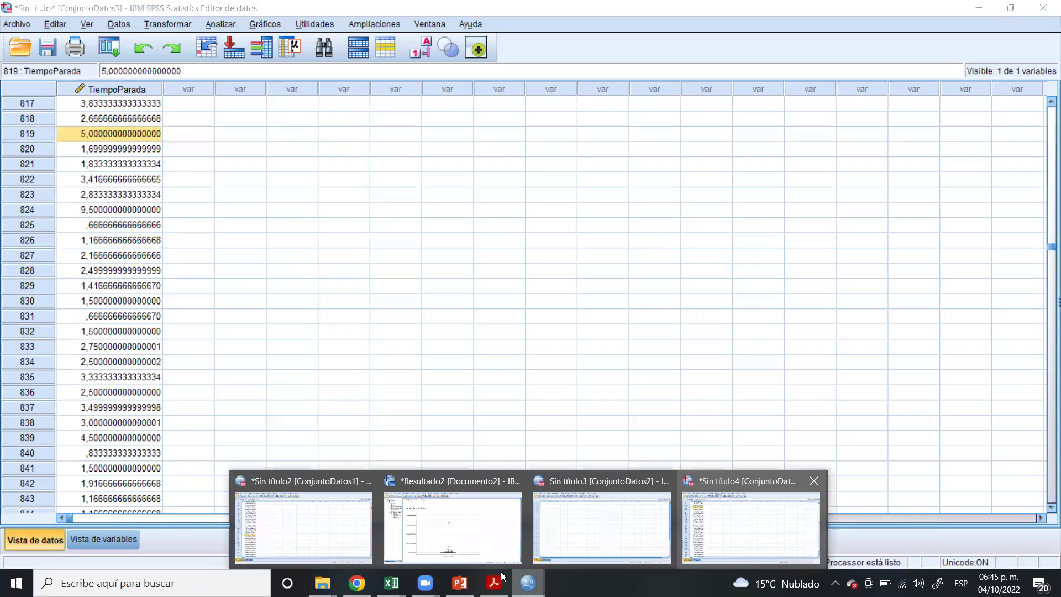
- Check the box plot for the third extreme outlier and delete its TiempoParada entry, now in row 1174 of the data
click(491, 509)
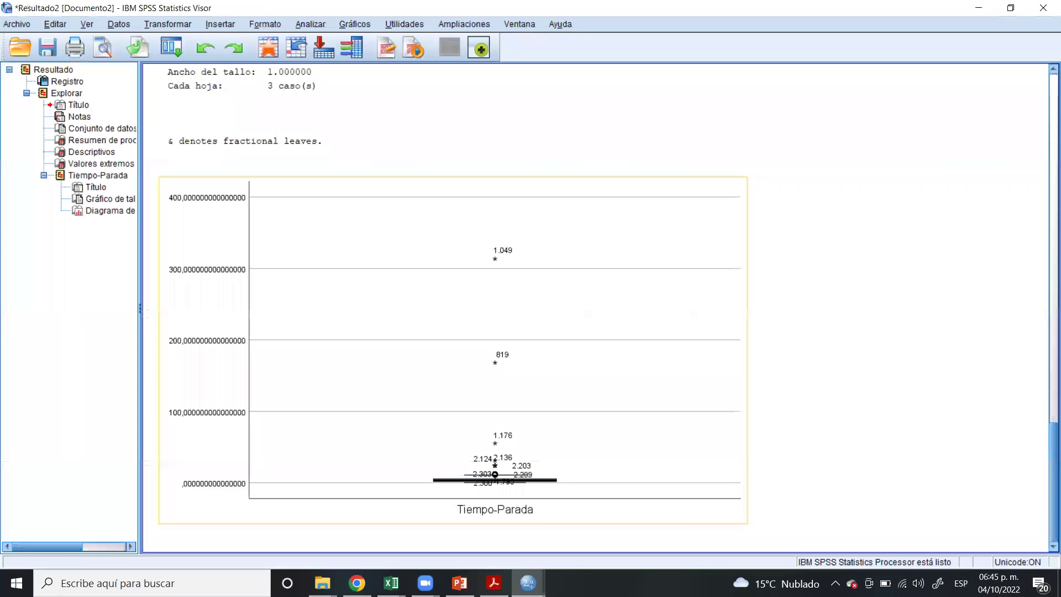
click(733, 545)
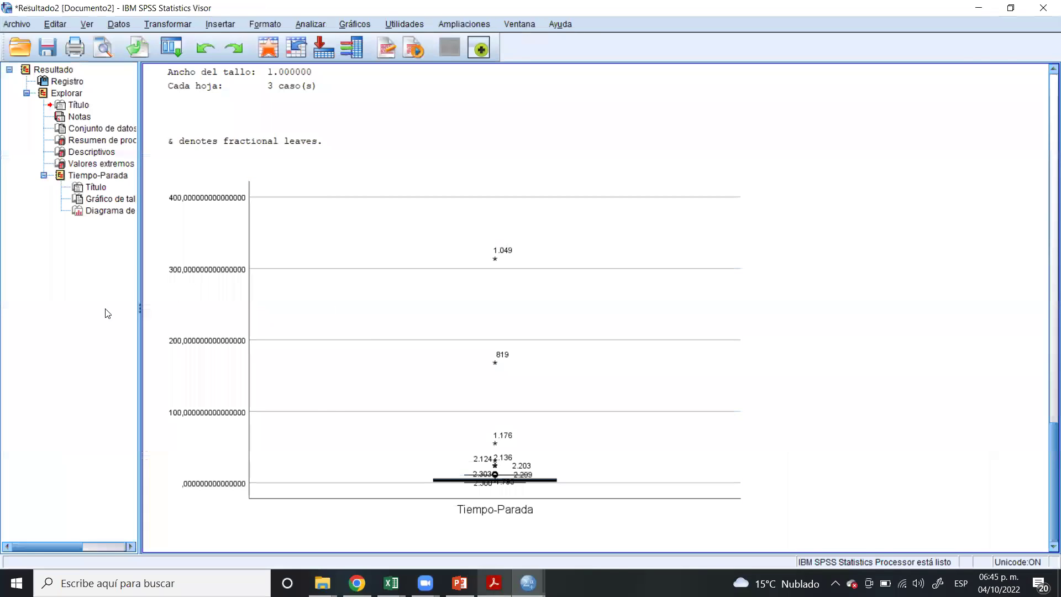
key(alt+Tab)
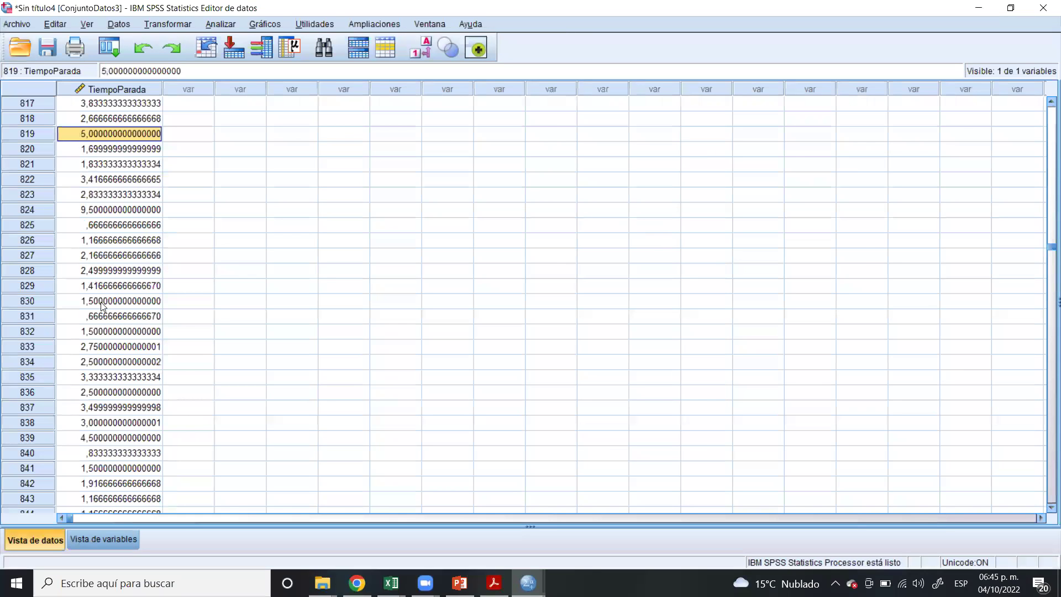
scroll(102, 305, down, 7)
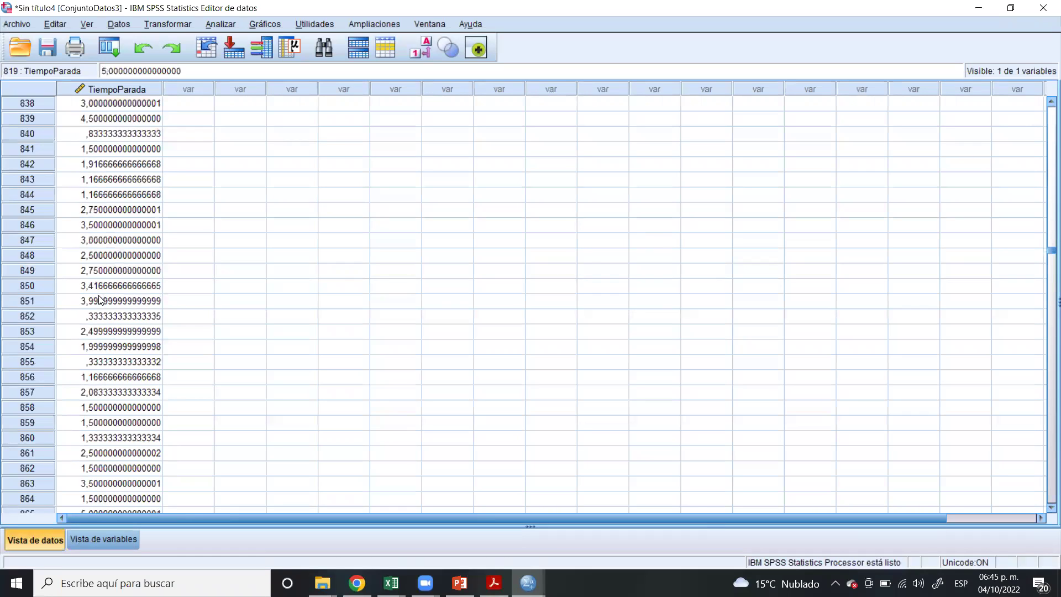
scroll(100, 300, down, 20)
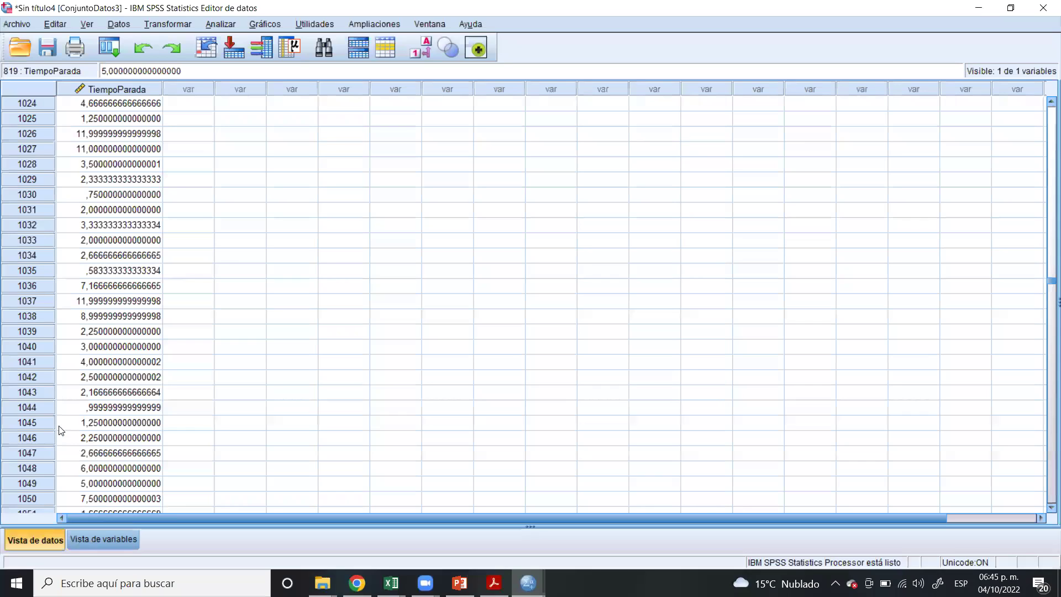
scroll(92, 427, down, 20)
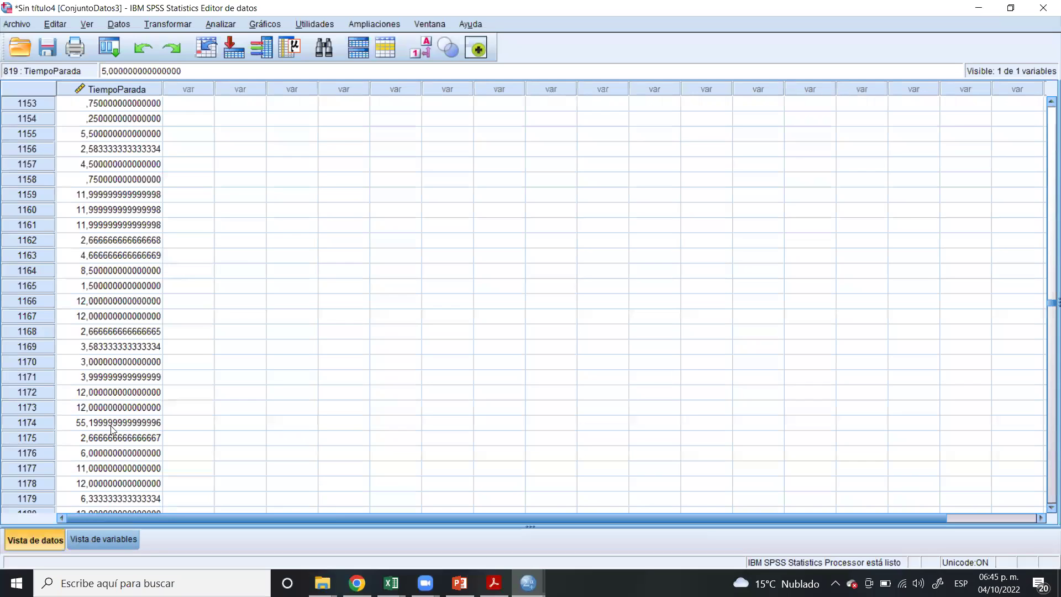
click(111, 426)
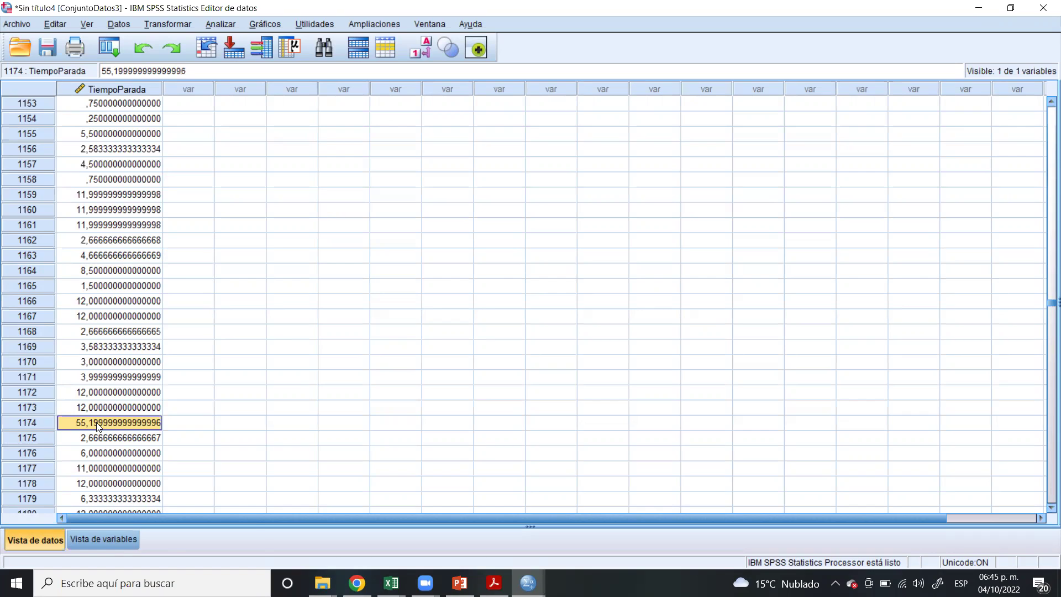
right_click(97, 425)
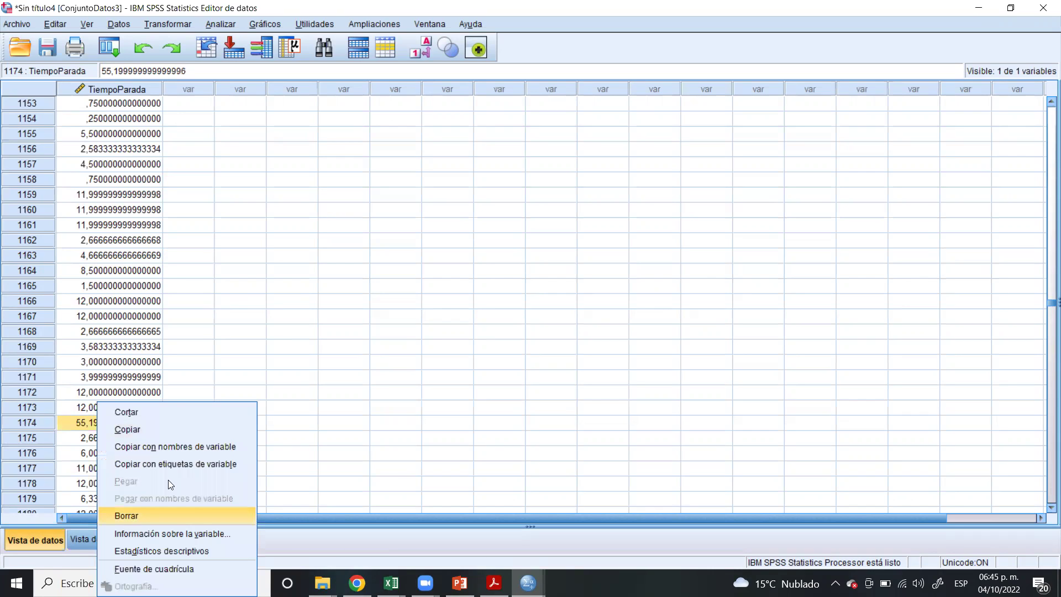
click(166, 515)
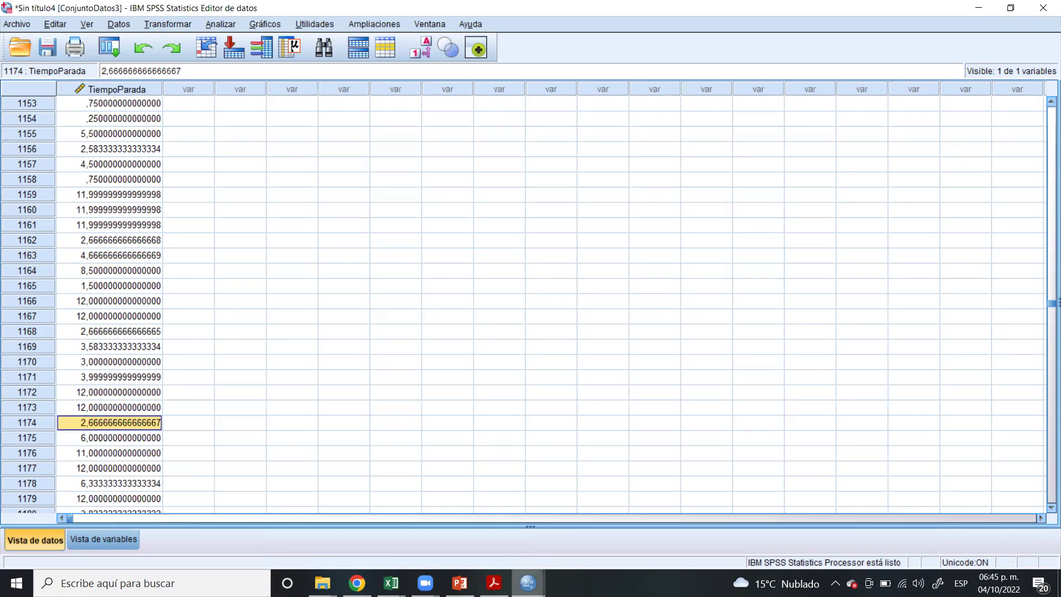
- Close the Resultado2 output viewer without saving its contents
mouse_move(527, 583)
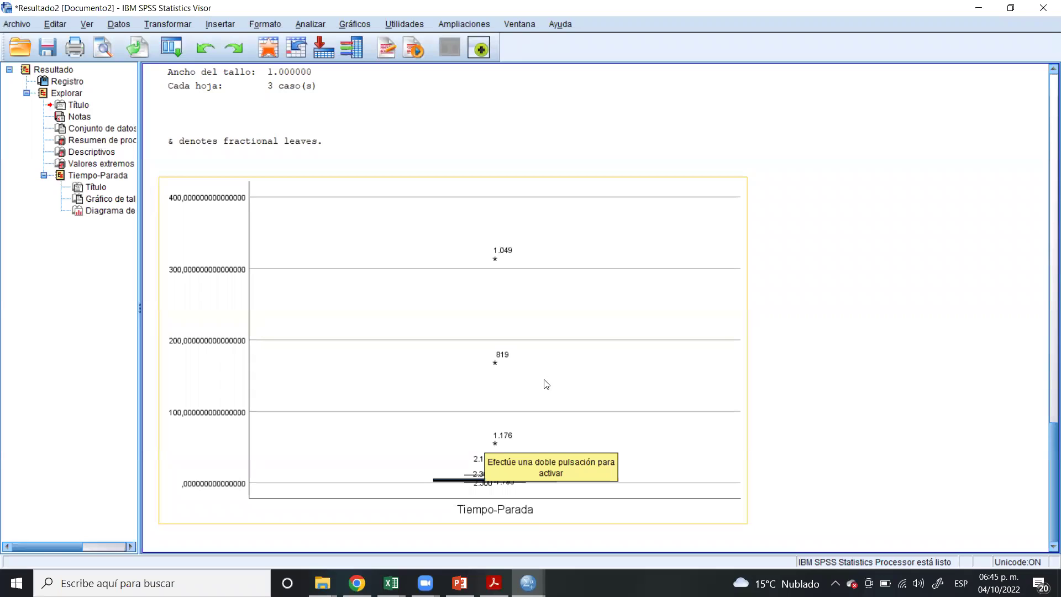
click(1044, 11)
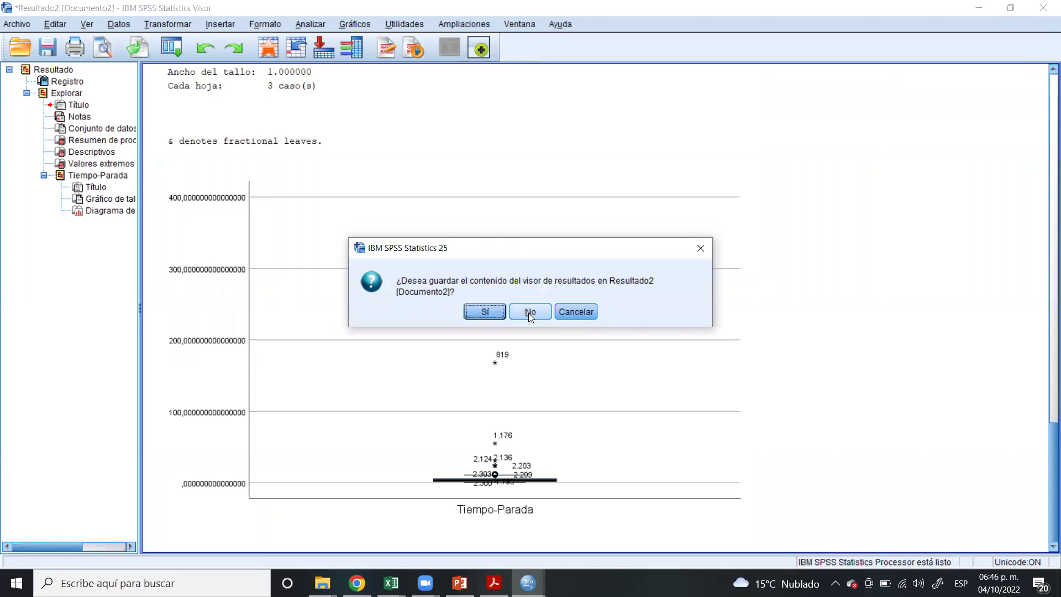
click(530, 312)
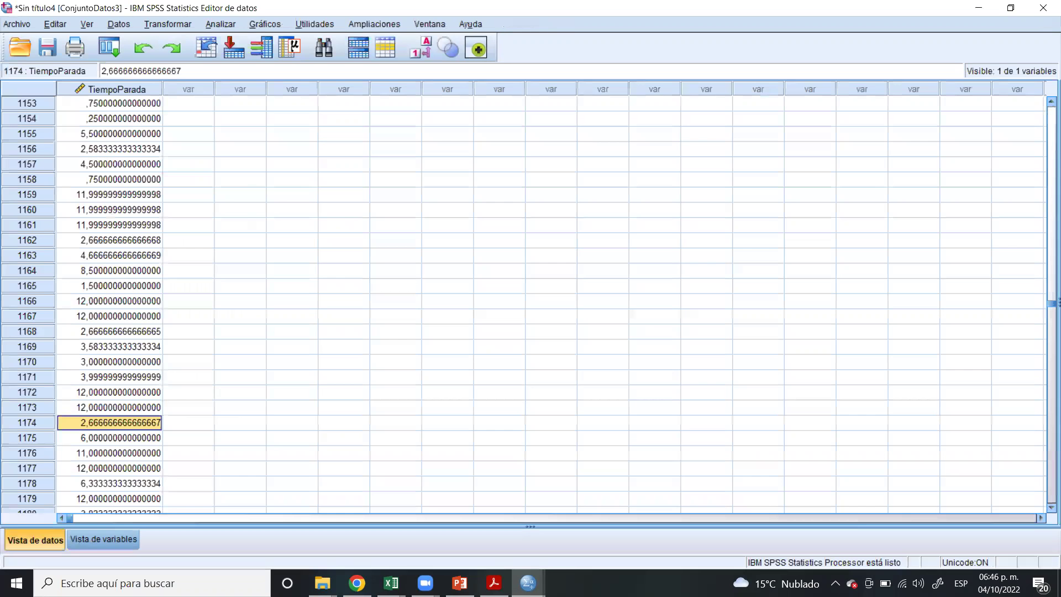
- Rerun Explore on the cleaned ConjuntoDatos3 data with Tiempo-Parada as the dependent variable, showing both statistics and plots
click(528, 582)
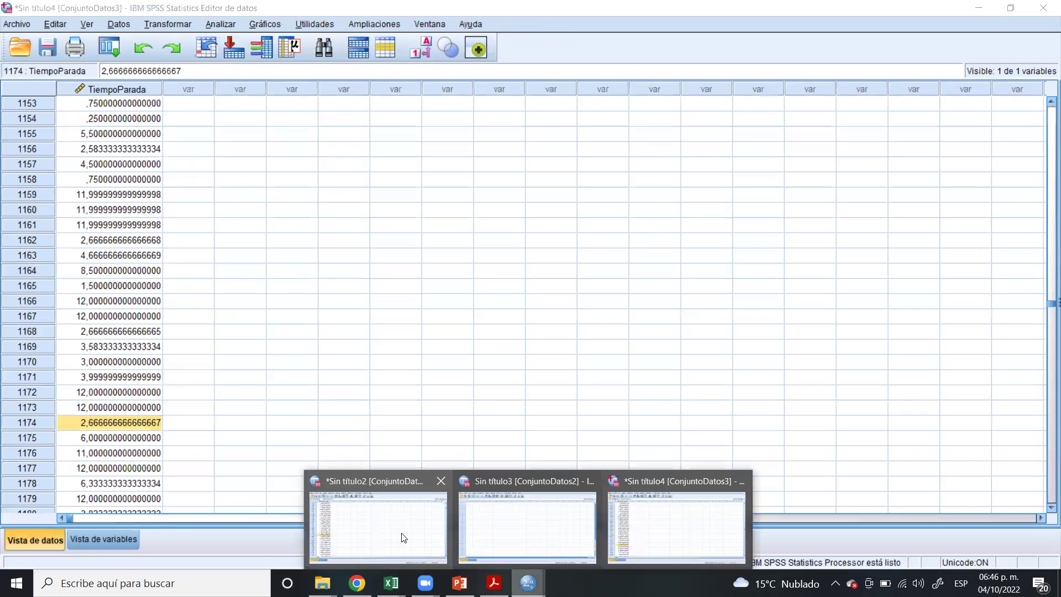
click(403, 538)
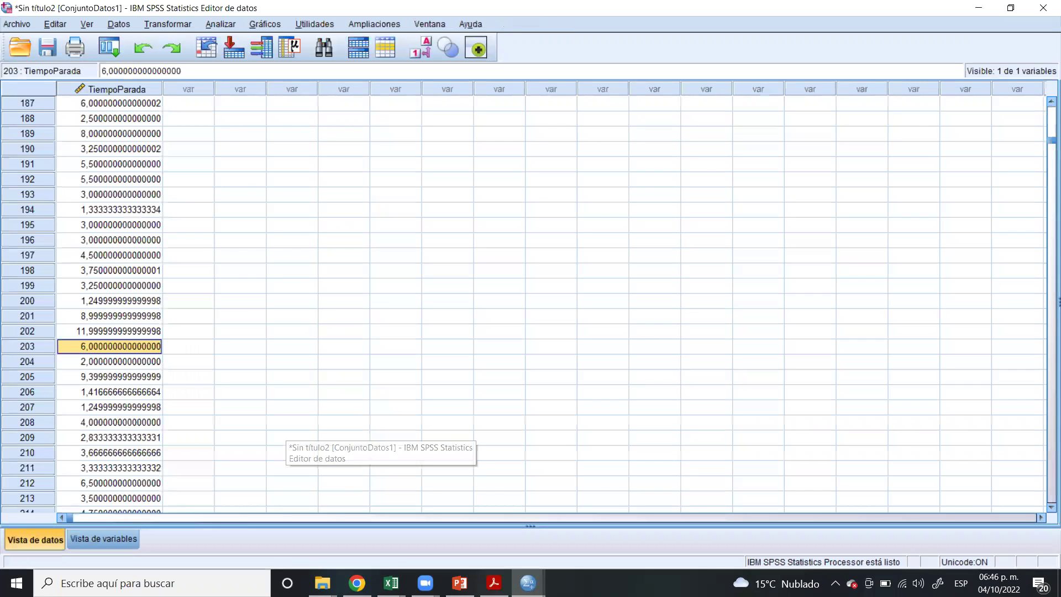
click(528, 583)
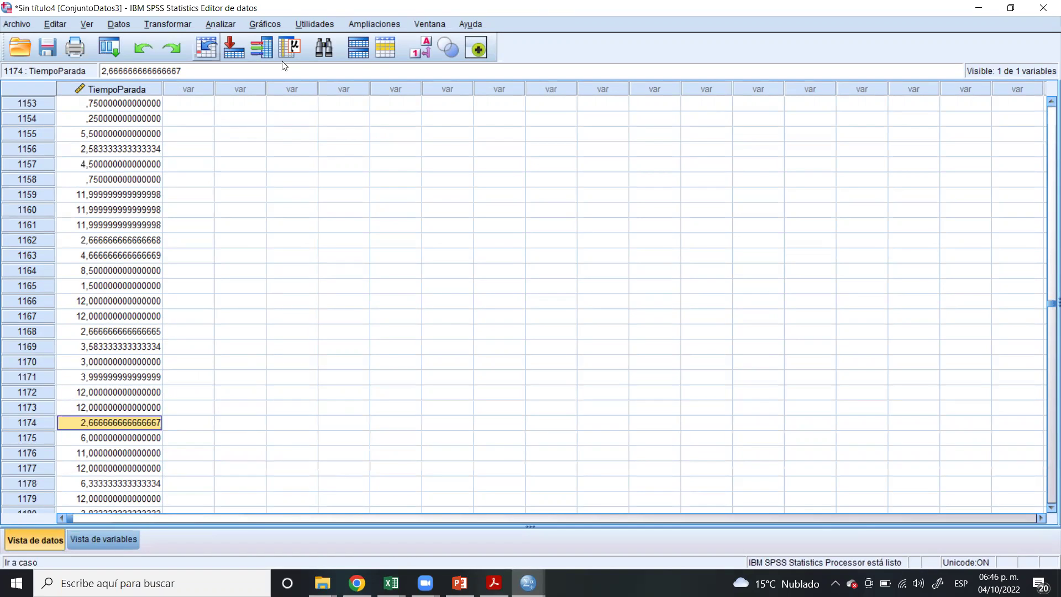
mouse_move(353, 59)
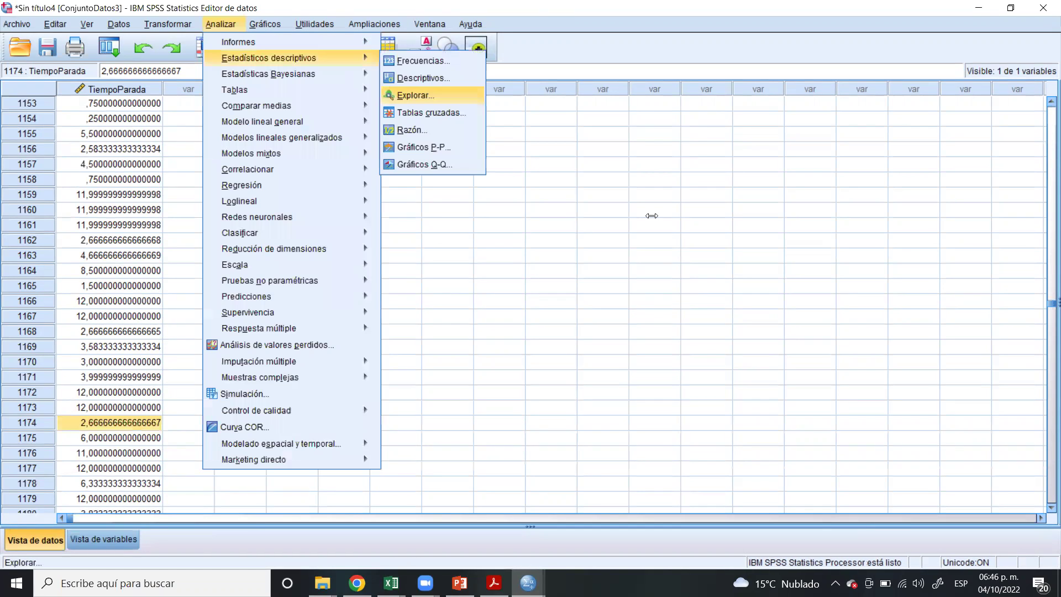
key(Return)
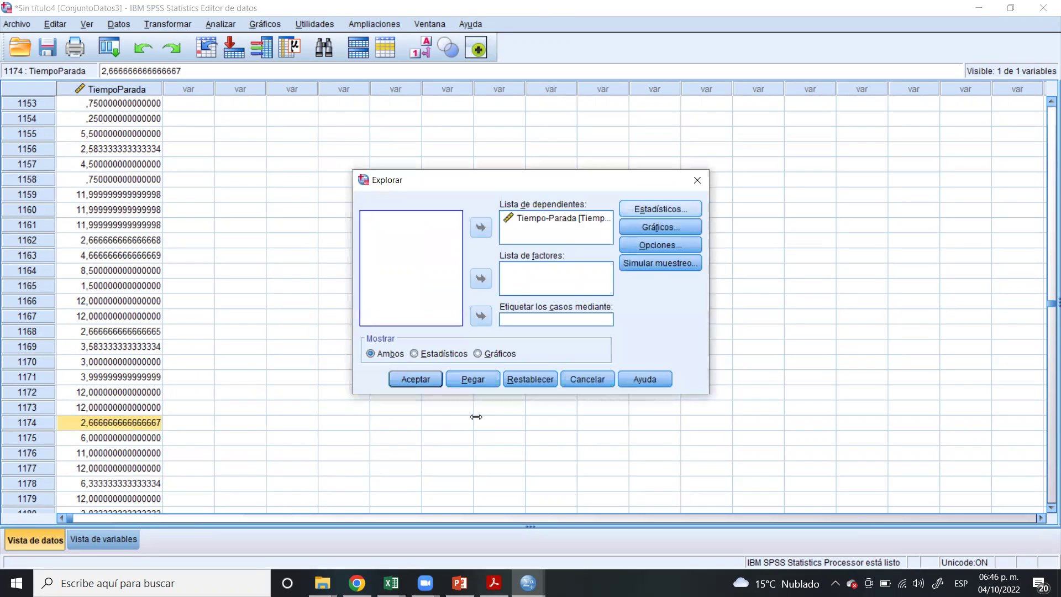
click(423, 378)
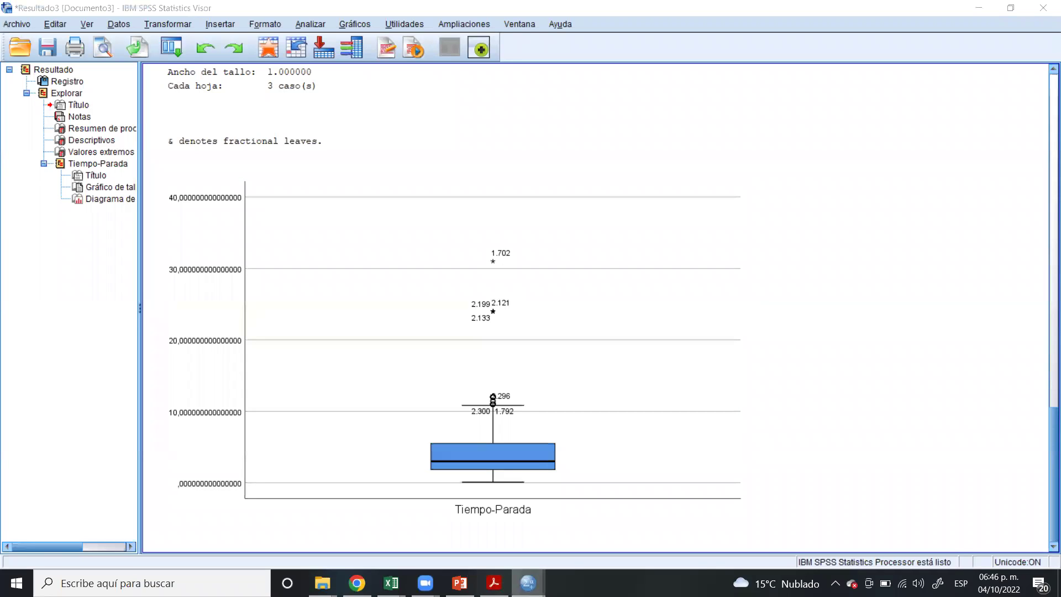
- Locate the new box plot's highest outlier, case 1702, in the ConjuntoDatos3 data and delete its TiempoParada value
mouse_move(528, 583)
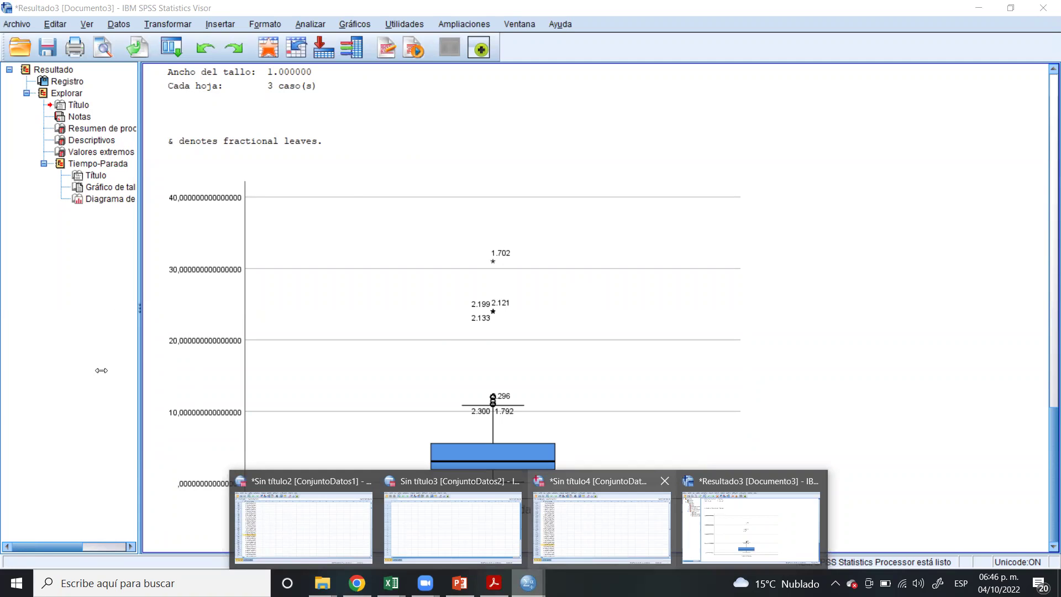
key(alt+Tab)
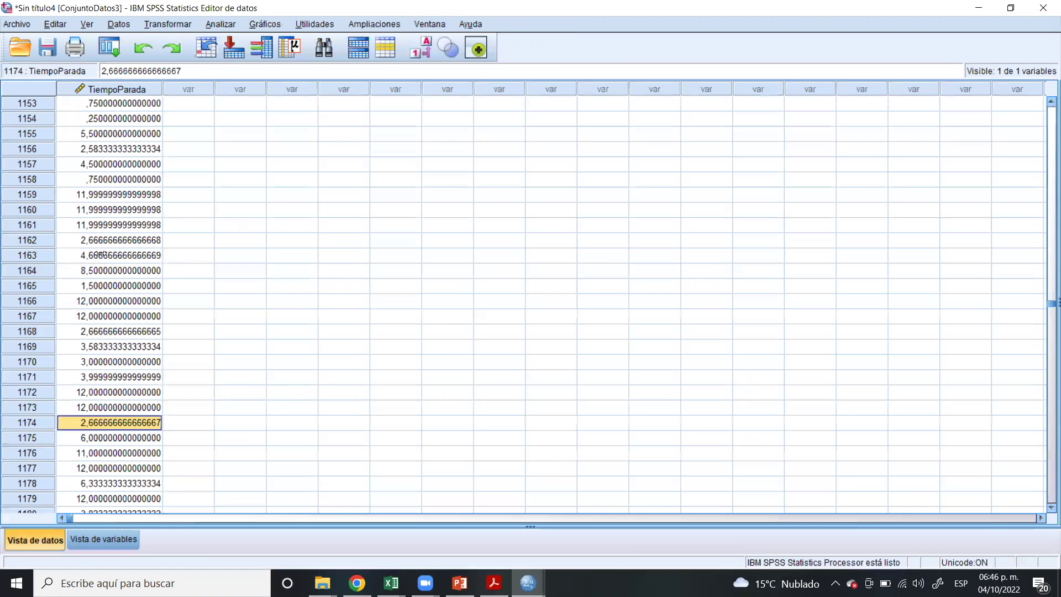
scroll(105, 254, down, 20)
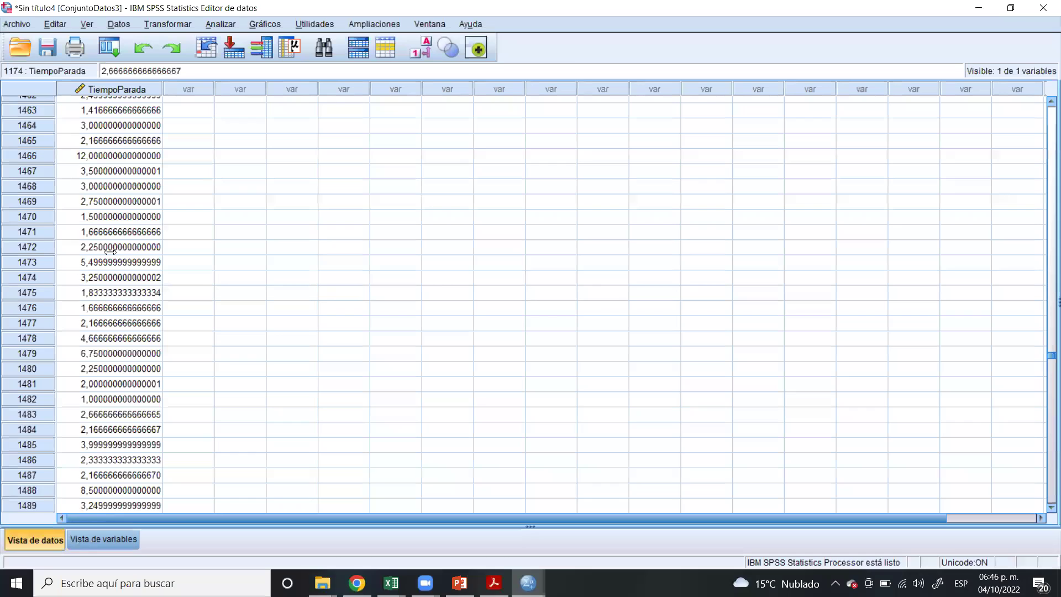
scroll(120, 260, down, 20)
scroll(144, 360, down, 20)
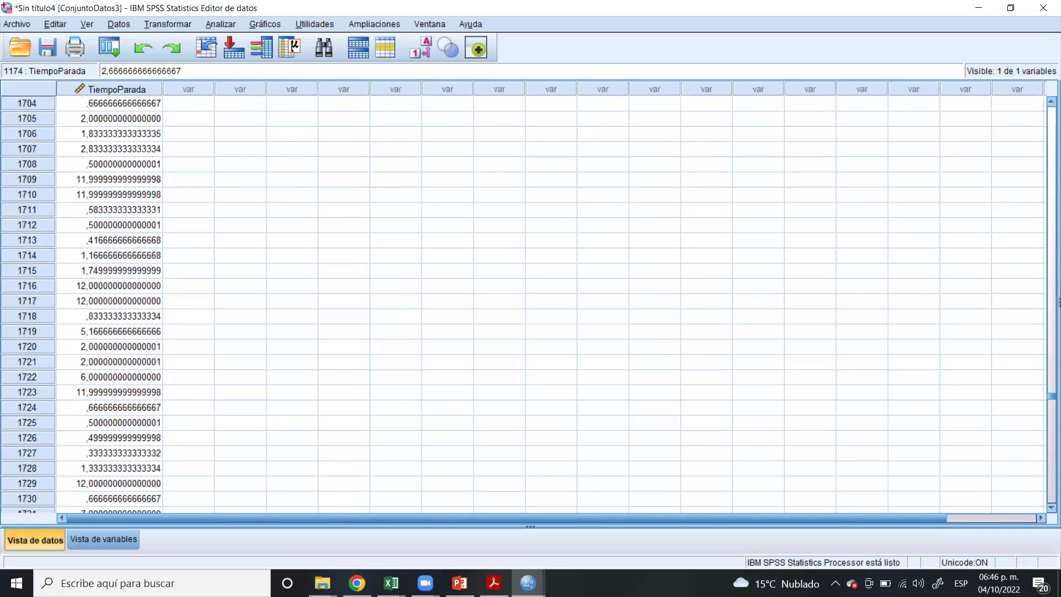
scroll(608, 452, up, 4)
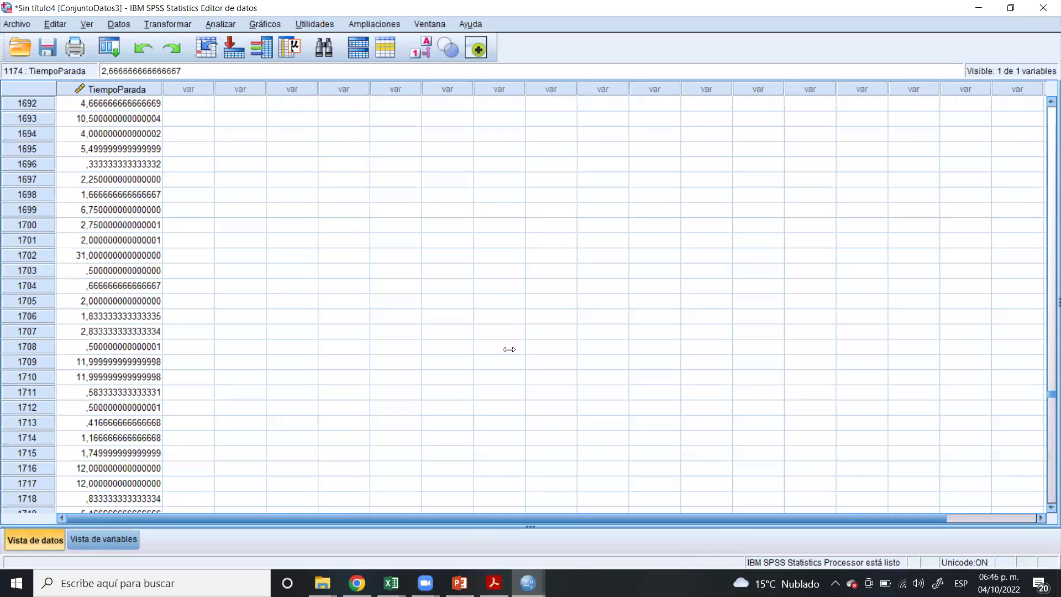
key(ctrl+z)
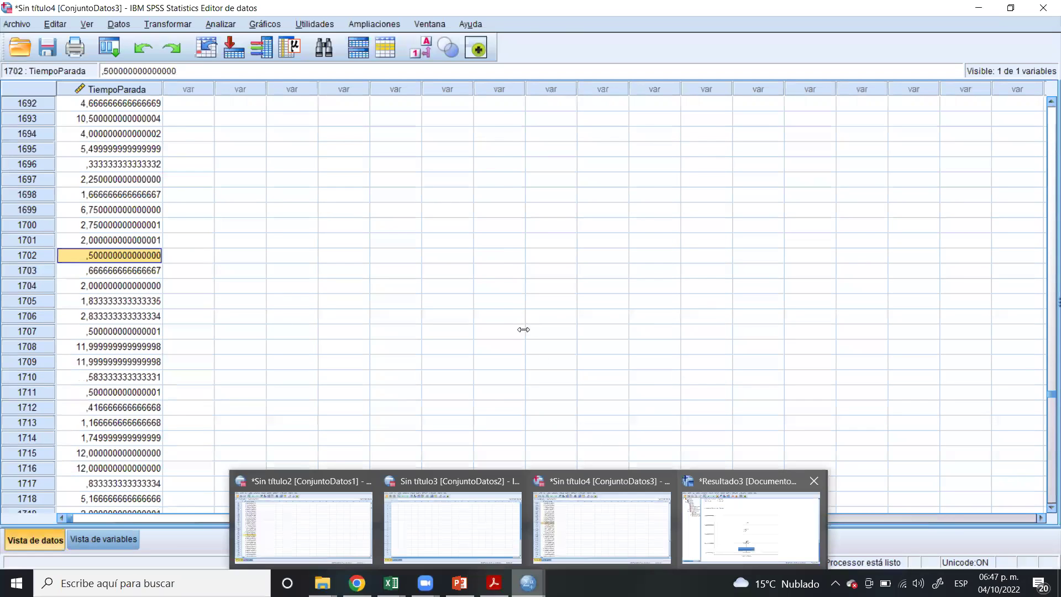
- Check the box plot for the next extreme outliers and delete the TiempoParada value of case 2121, now in row 2120
key(alt+Tab)
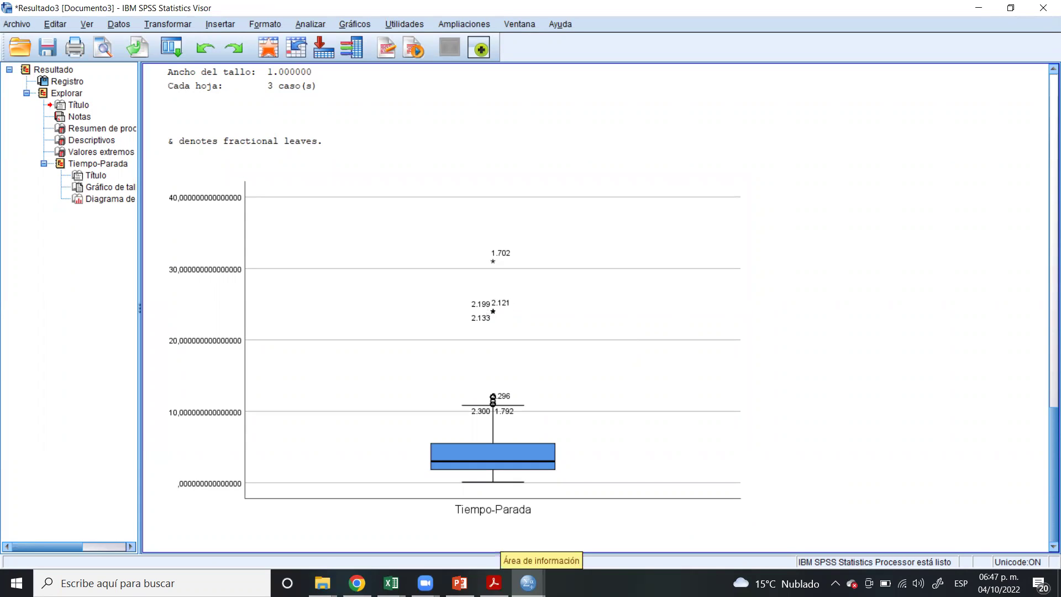
click(528, 583)
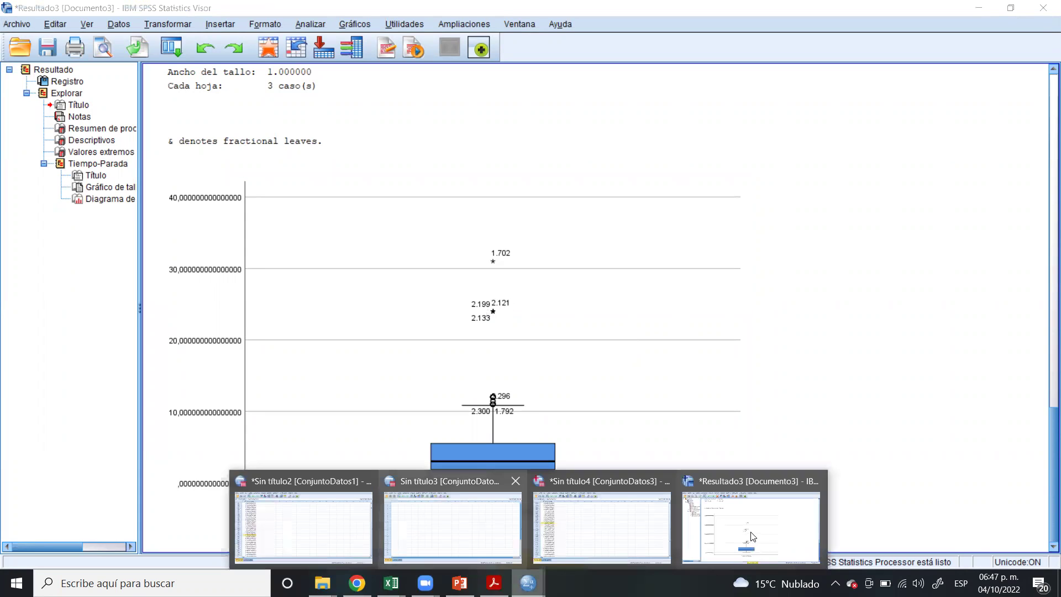
click(575, 497)
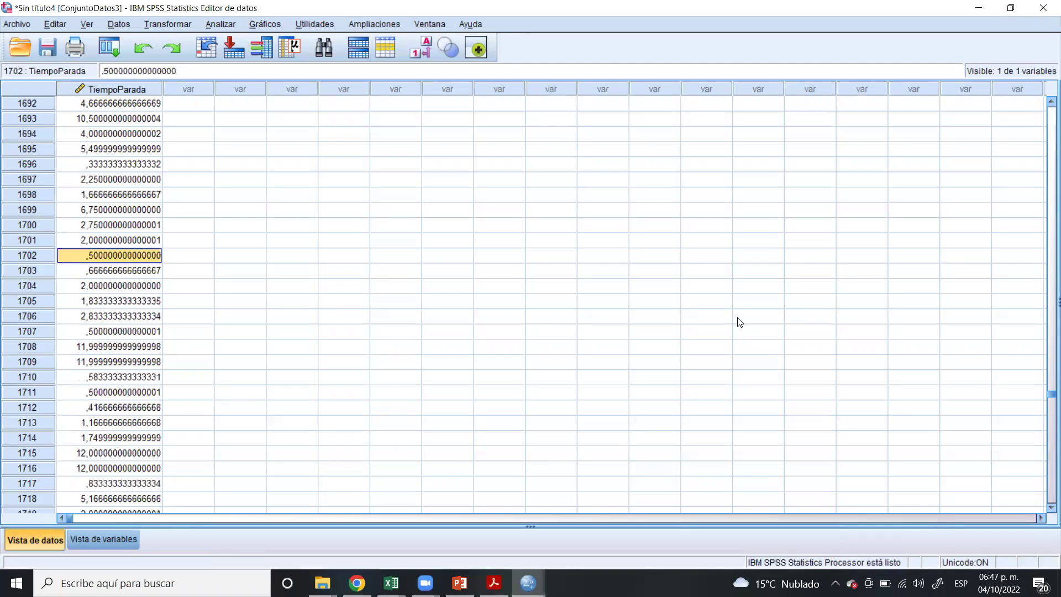
scroll(955, 379, down, 11)
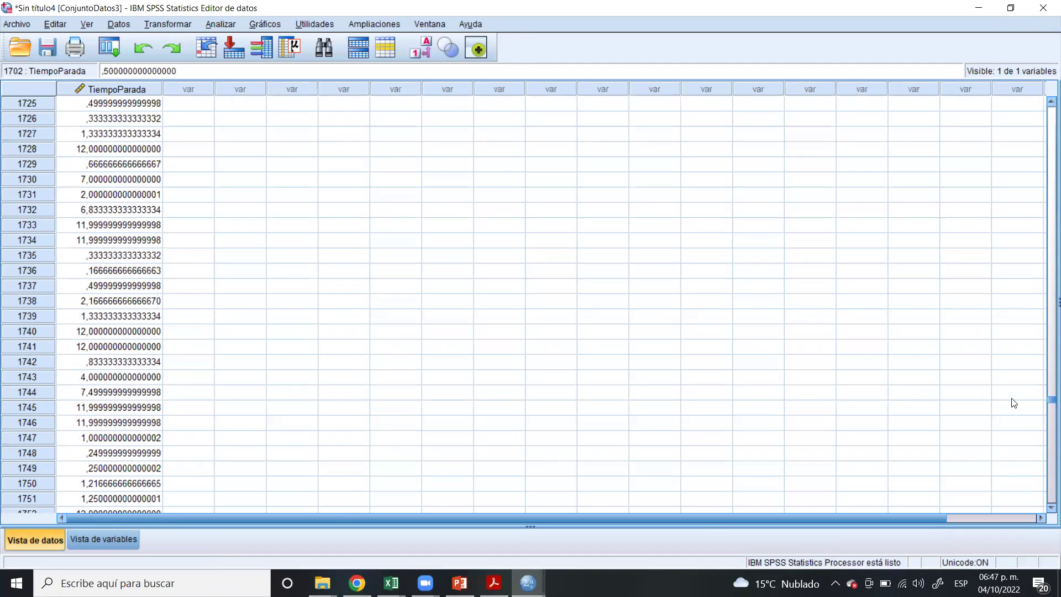
scroll(1046, 415, down, 19)
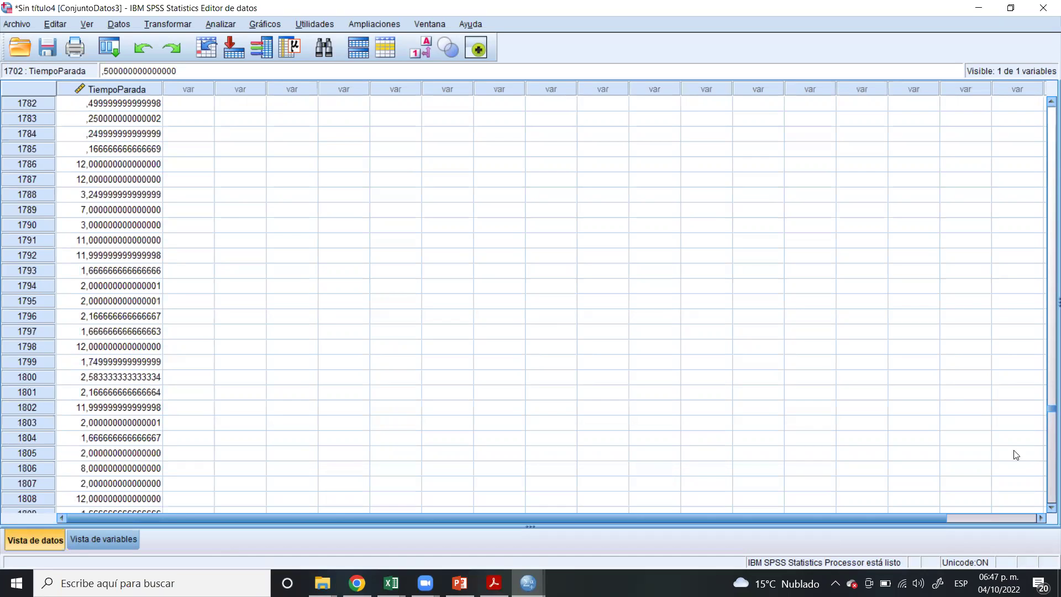
scroll(100, 360, down, 20)
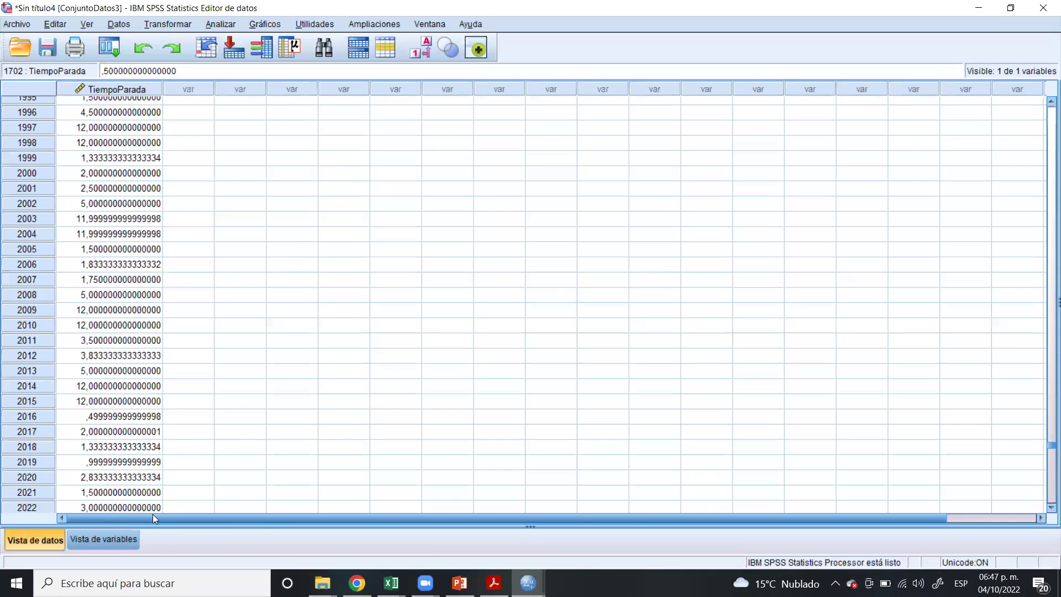
scroll(117, 414, down, 20)
right_click(117, 407)
key(Delete)
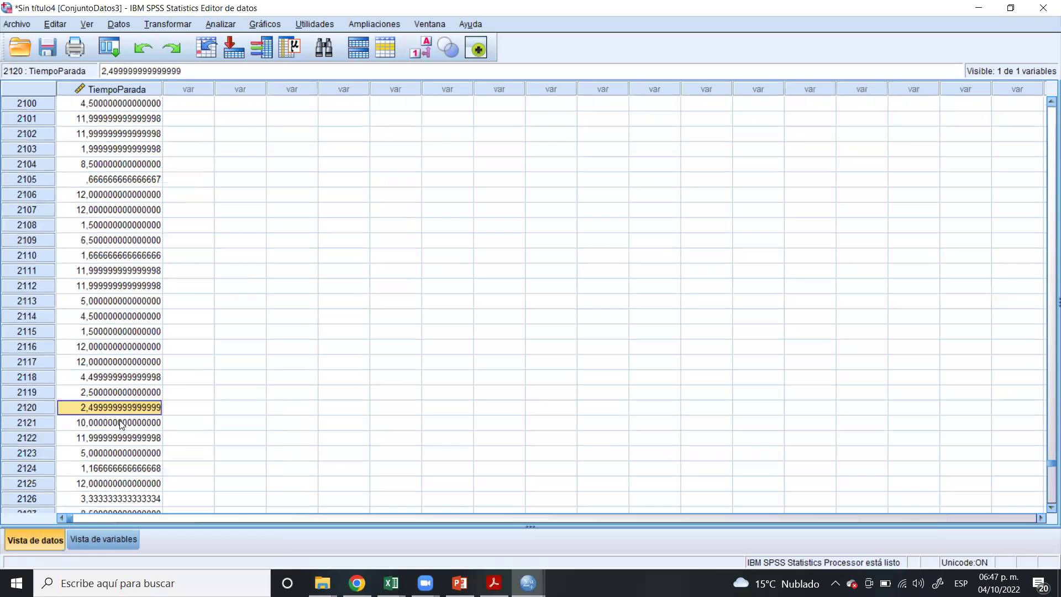
- Delete the TiempoParada value of 24 in row 2131 and scan the rows below it for another extreme value
scroll(114, 444, down, 1)
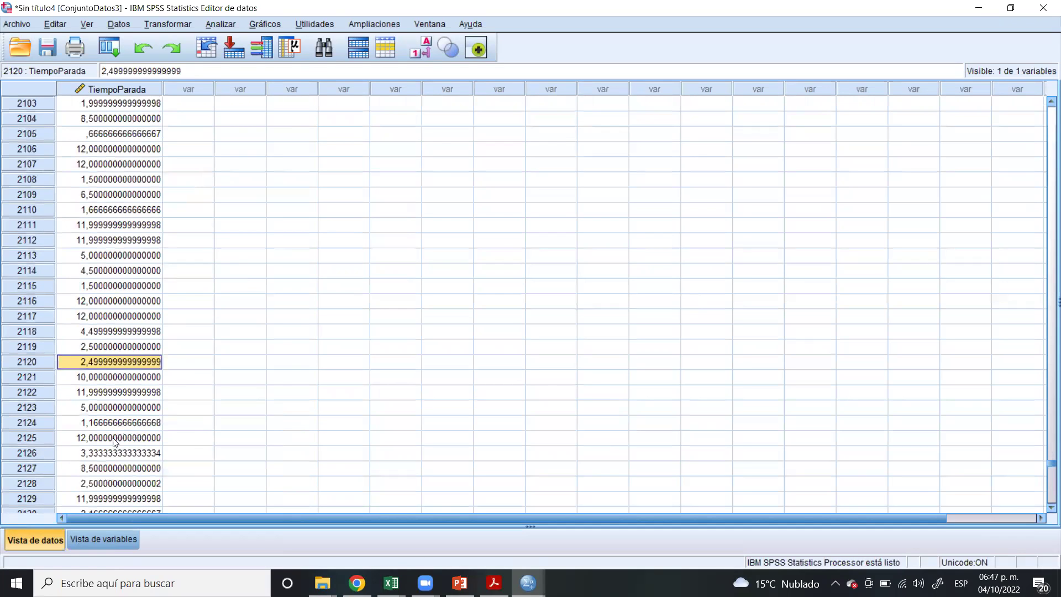
scroll(116, 439, down, 2)
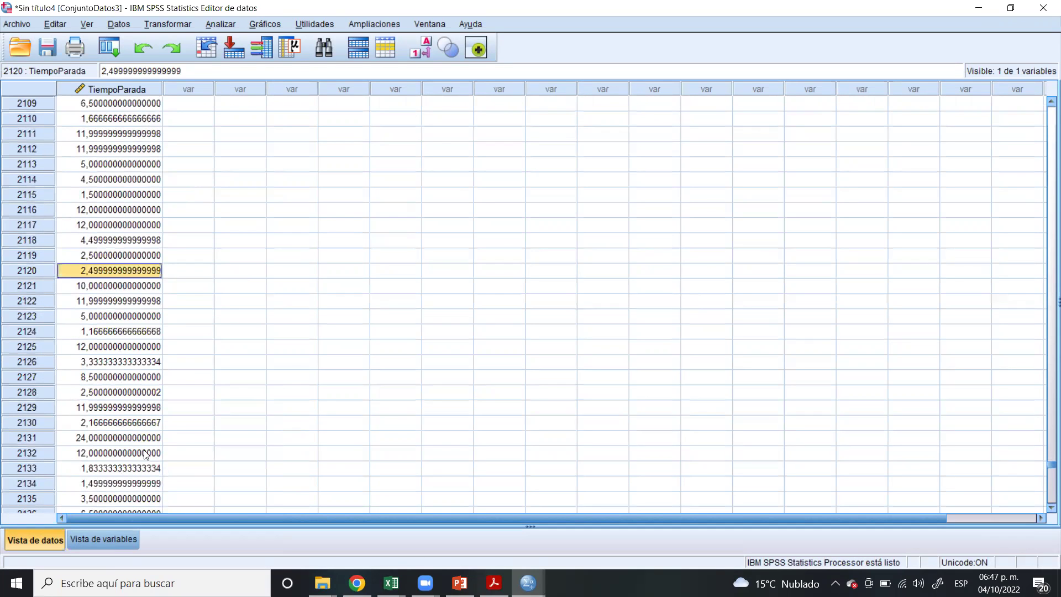
click(136, 437)
right_click(137, 435)
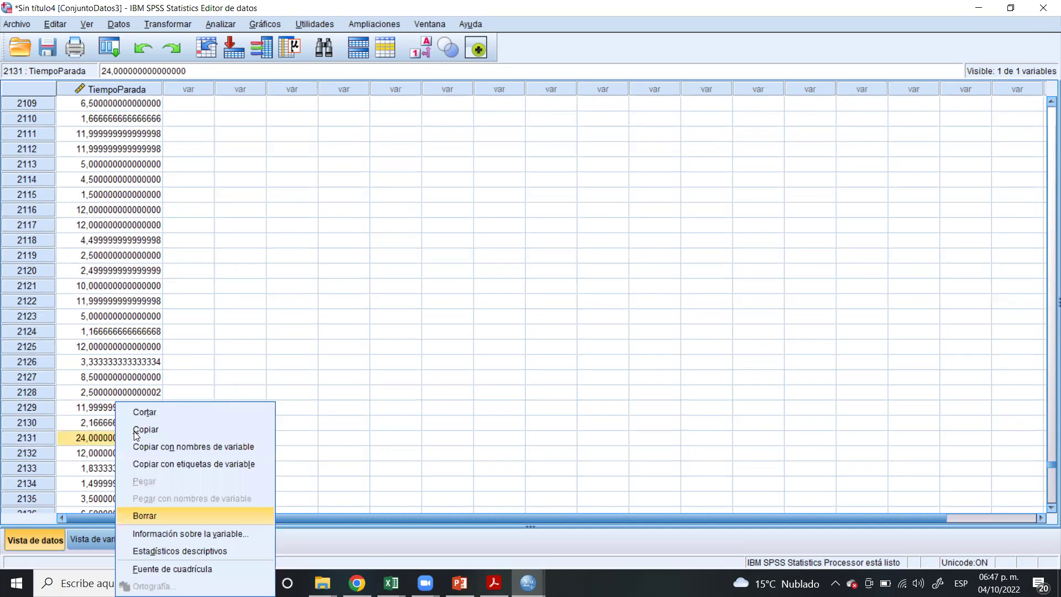
key(Return)
scroll(128, 434, down, 3)
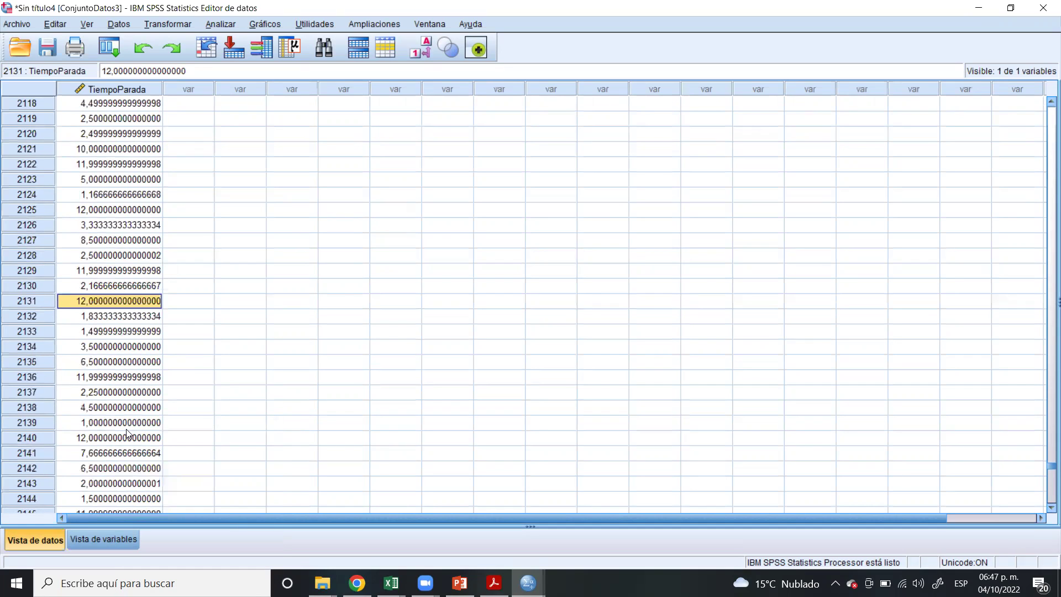
scroll(126, 429, down, 3)
scroll(126, 433, down, 2)
scroll(90, 427, down, 2)
scroll(90, 427, down, 3)
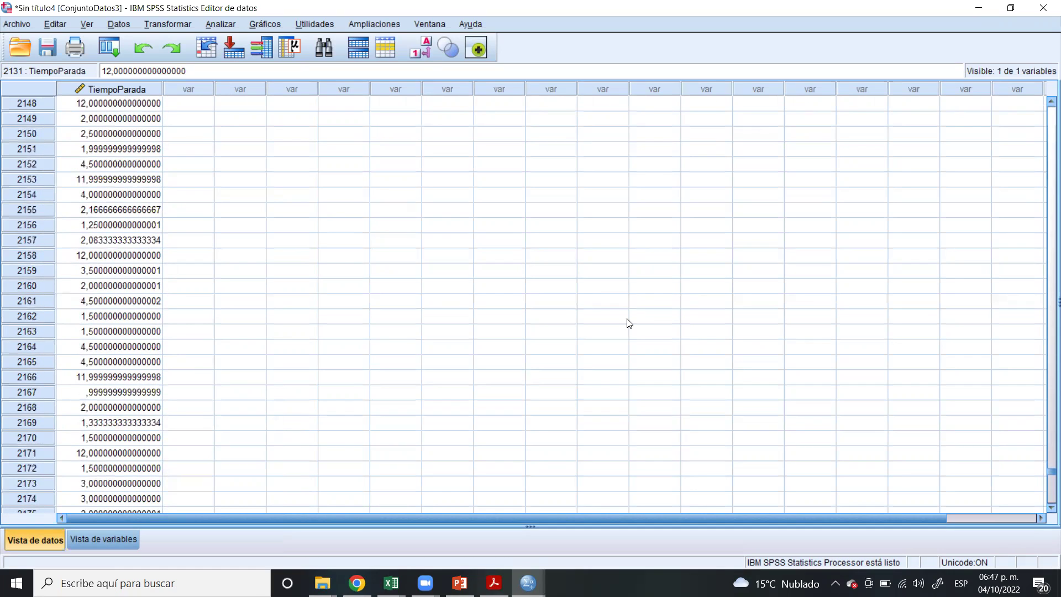
scroll(544, 529, down, 3)
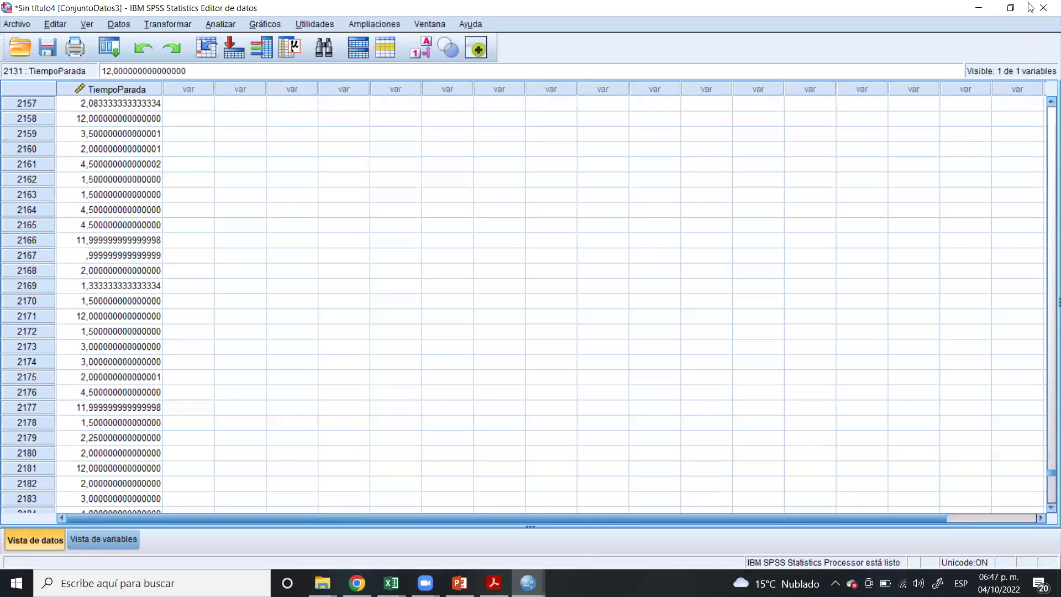
- Close the Resultado3 output viewer without saving its contents
key(super+7)
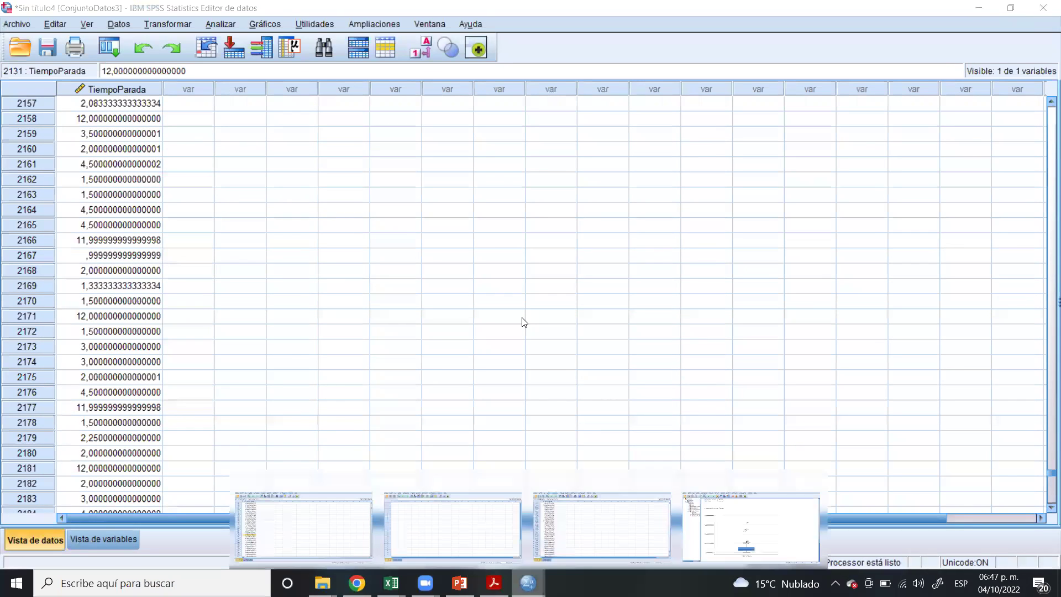
key(super+7)
key(super+7)
key(super+7)
key(alt+F4)
key(n)
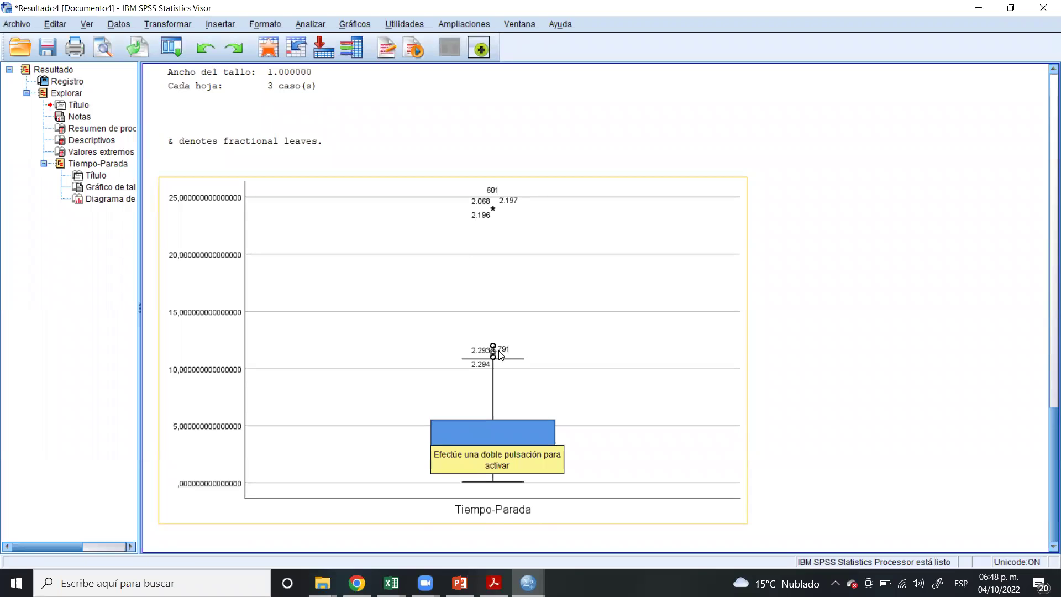
- Examine the extreme outliers in the Resultado4 box plot and delete the TiempoParada value of case 2068 in the ConjuntoDatos3 data
scroll(516, 270, up, 1)
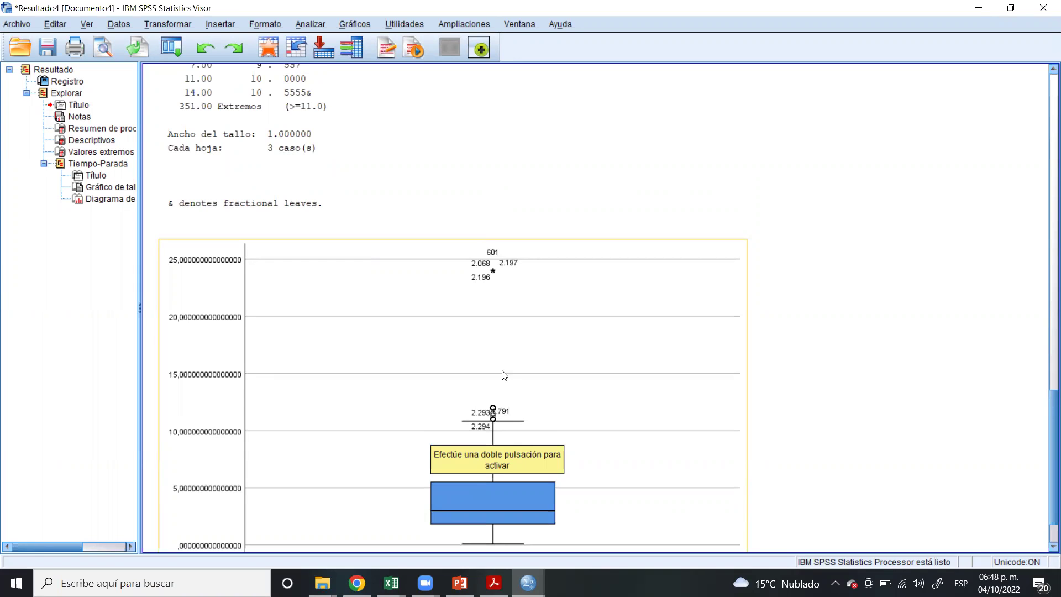
scroll(500, 368, down, 1)
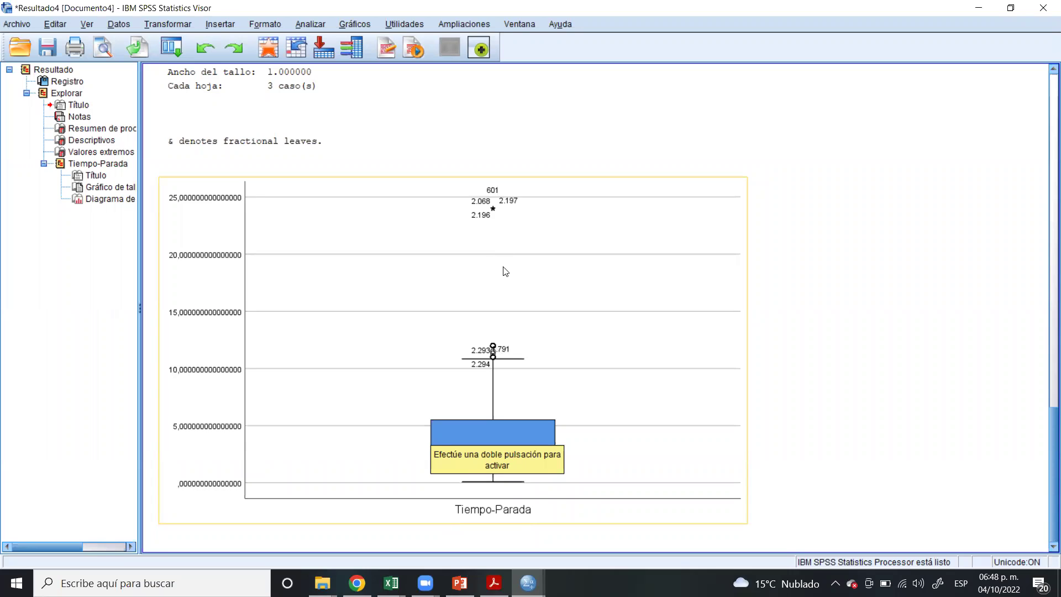
scroll(515, 247, up, 1)
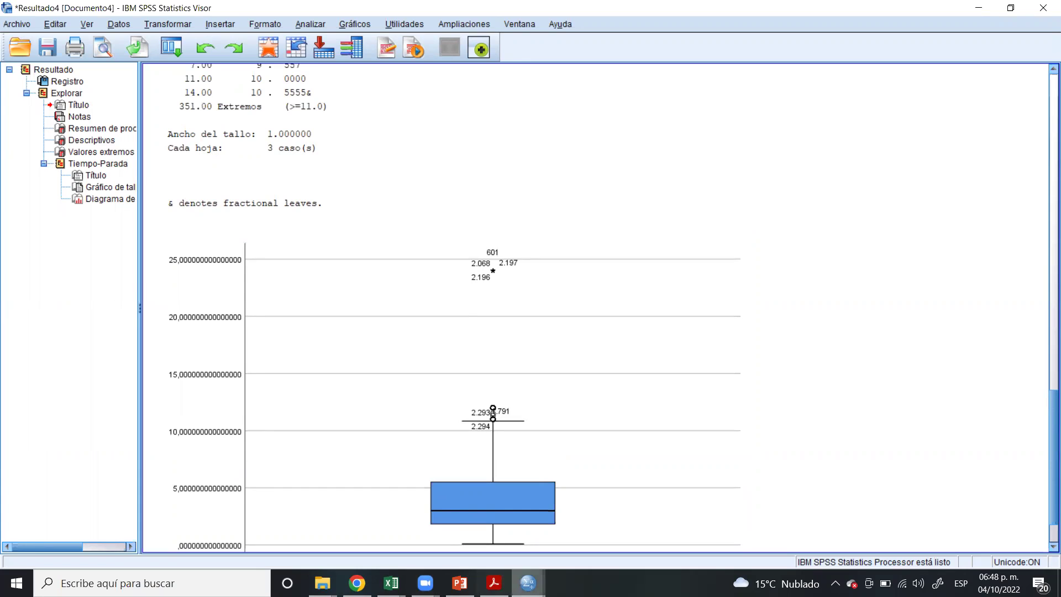
click(527, 582)
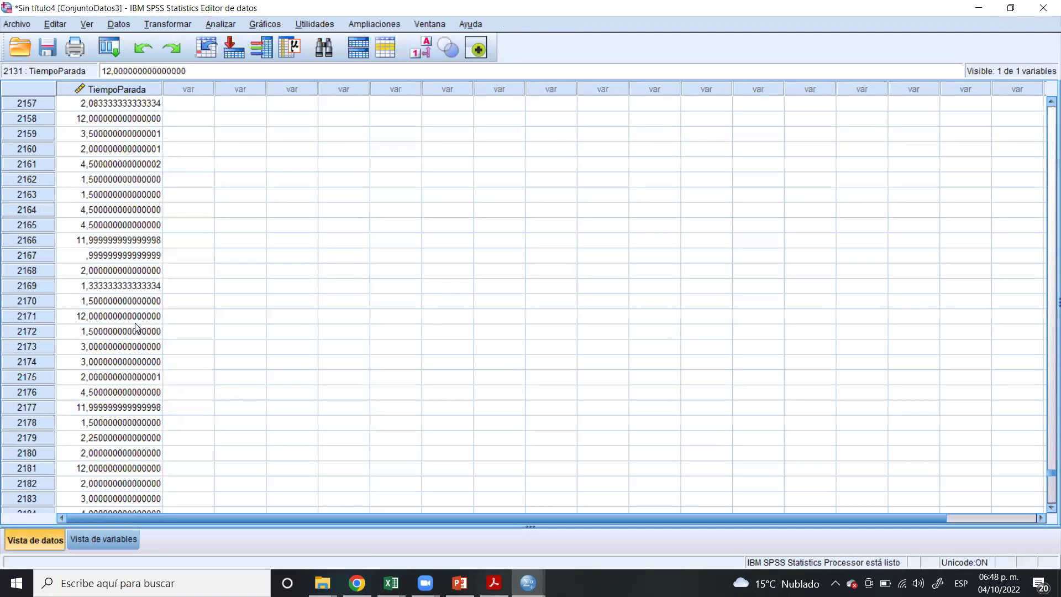
scroll(136, 327, up, 12)
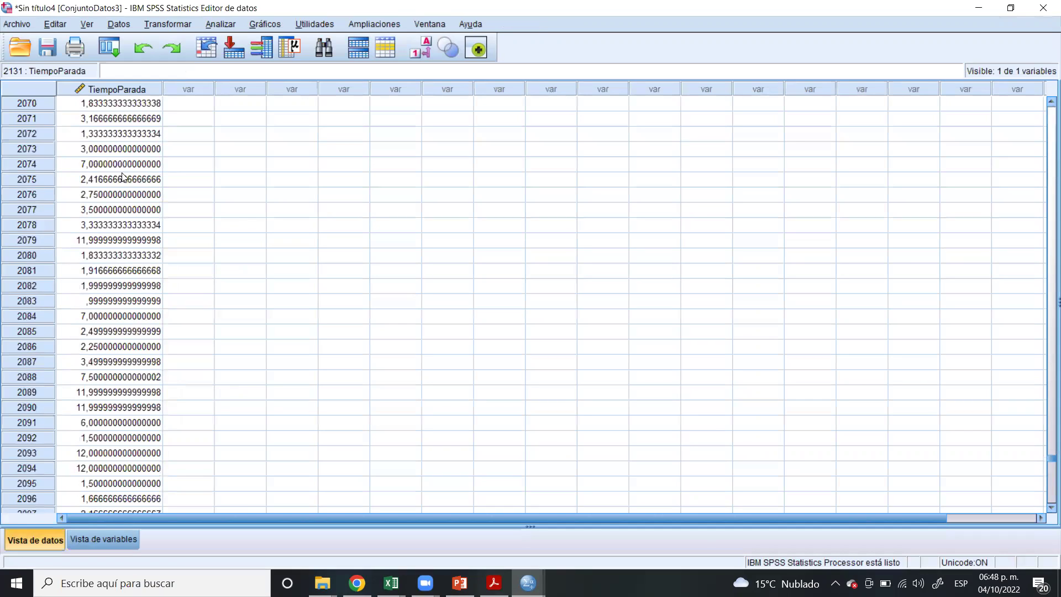
scroll(119, 221, up, 4)
right_click(118, 255)
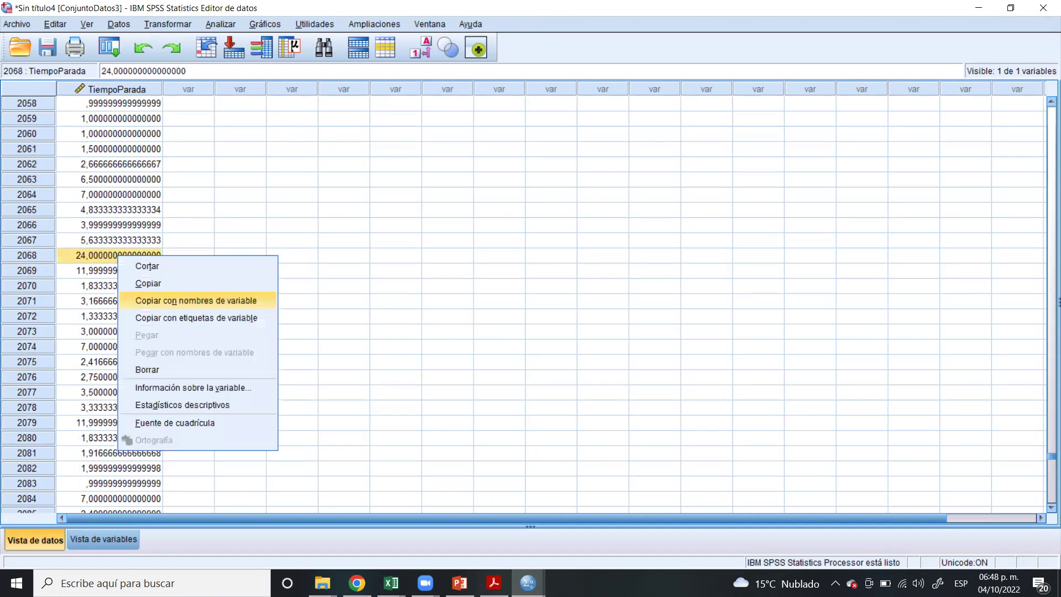
click(147, 369)
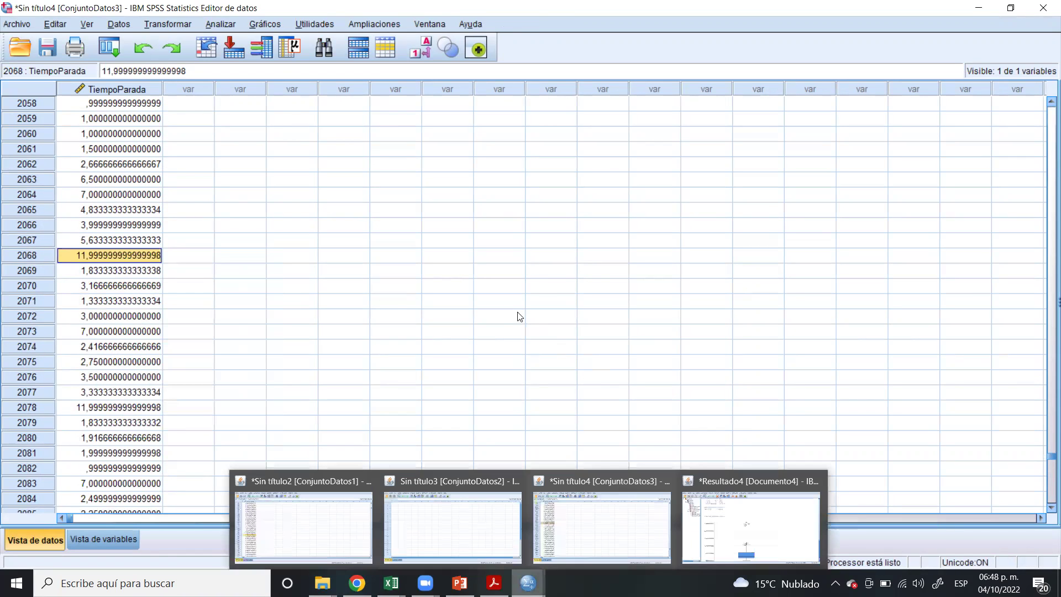
- Recheck the Resultado4 box plot for its remaining extreme outliers and delete the TiempoParada value in row 2196 of ConjuntoDatos3
key(alt+Tab)
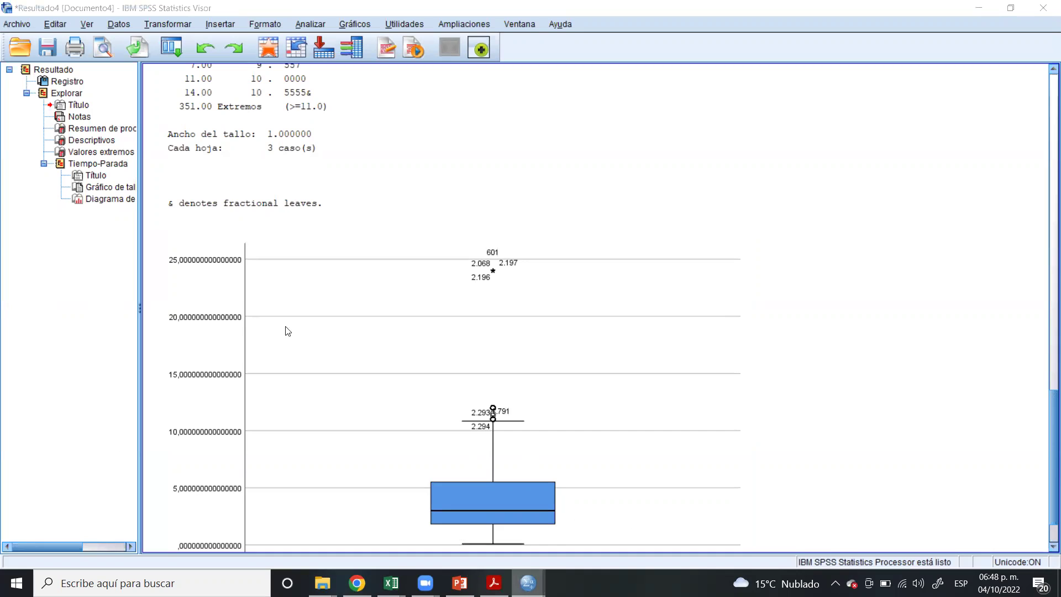
key(super+7)
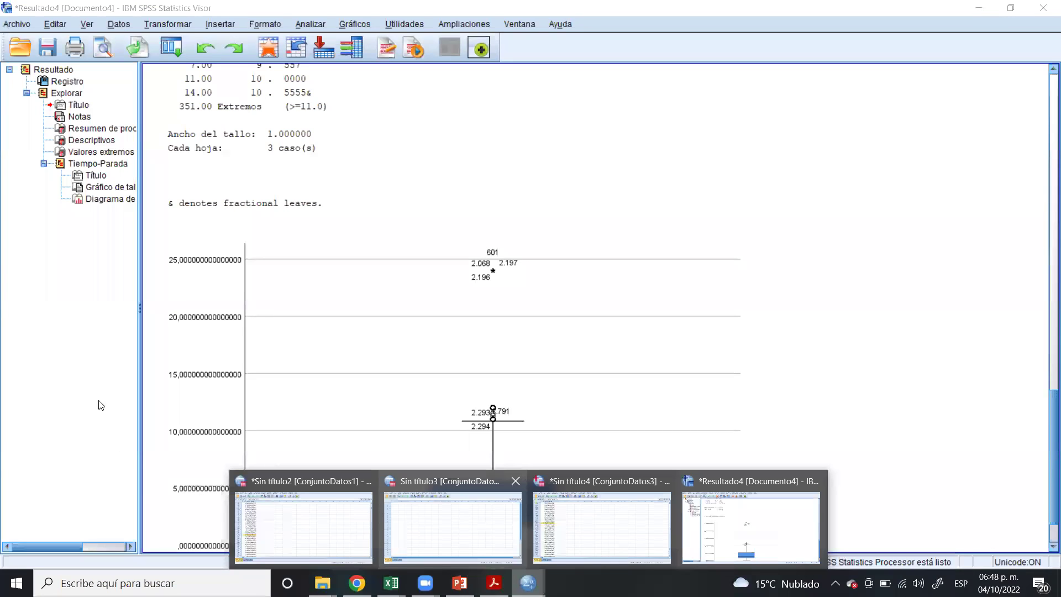
key(Right)
key(Return)
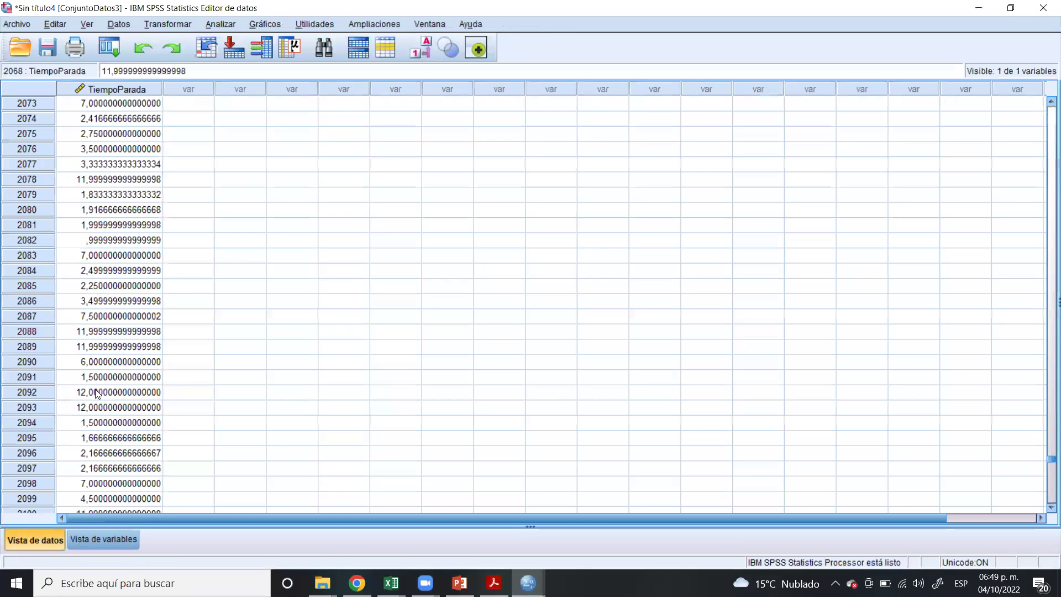
scroll(95, 392, down, 20)
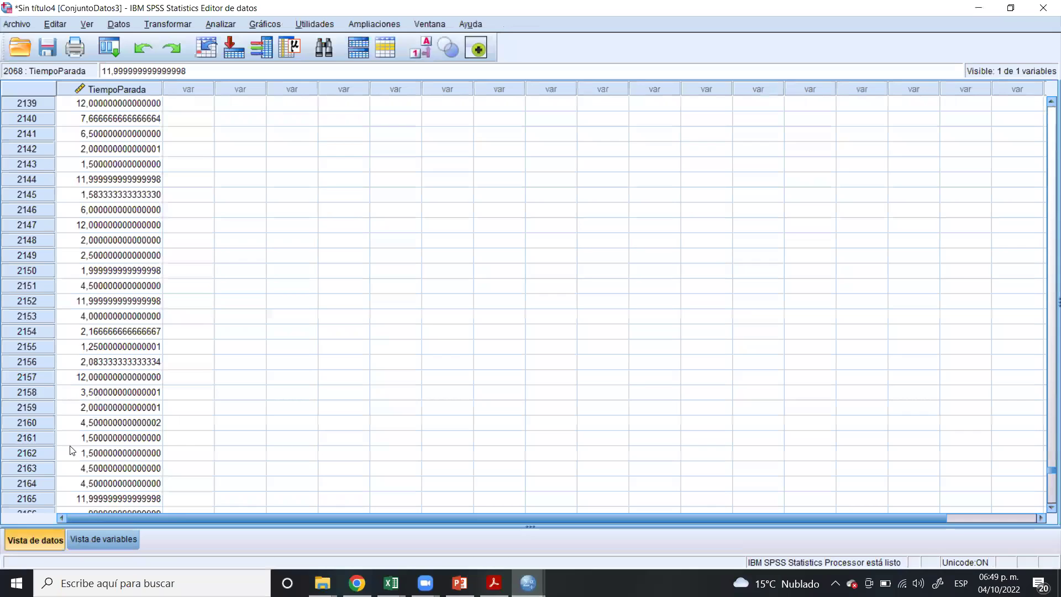
scroll(101, 424, down, 11)
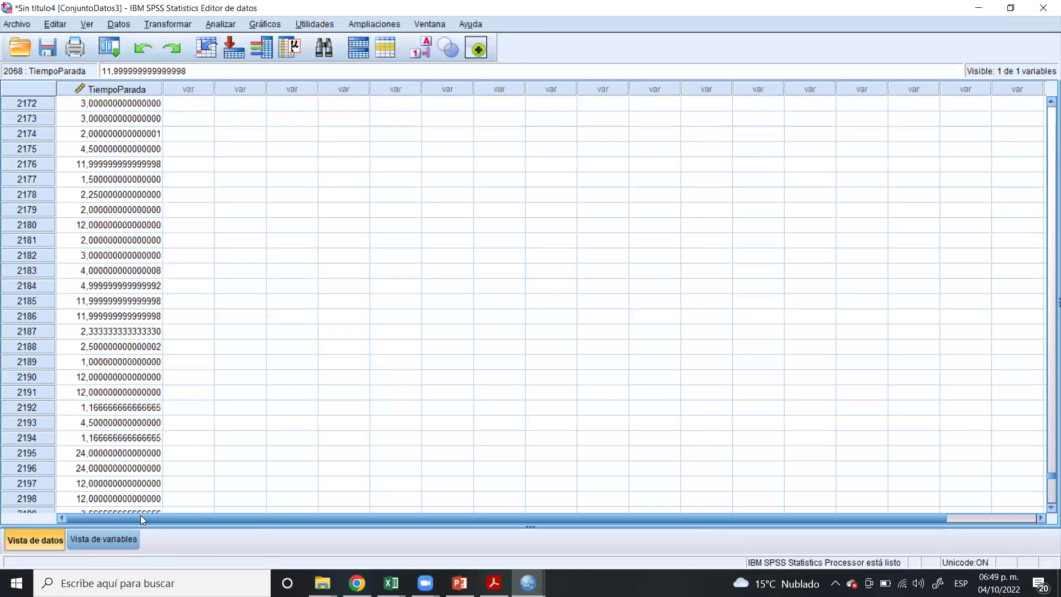
scroll(127, 464, down, 1)
right_click(119, 422)
click(128, 424)
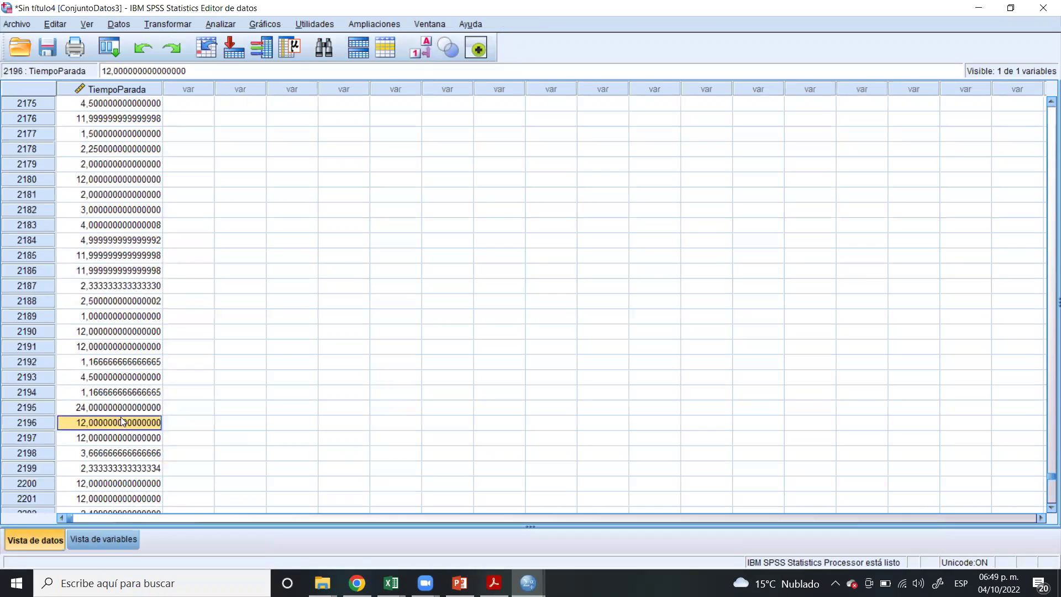
scroll(120, 412, down, 2)
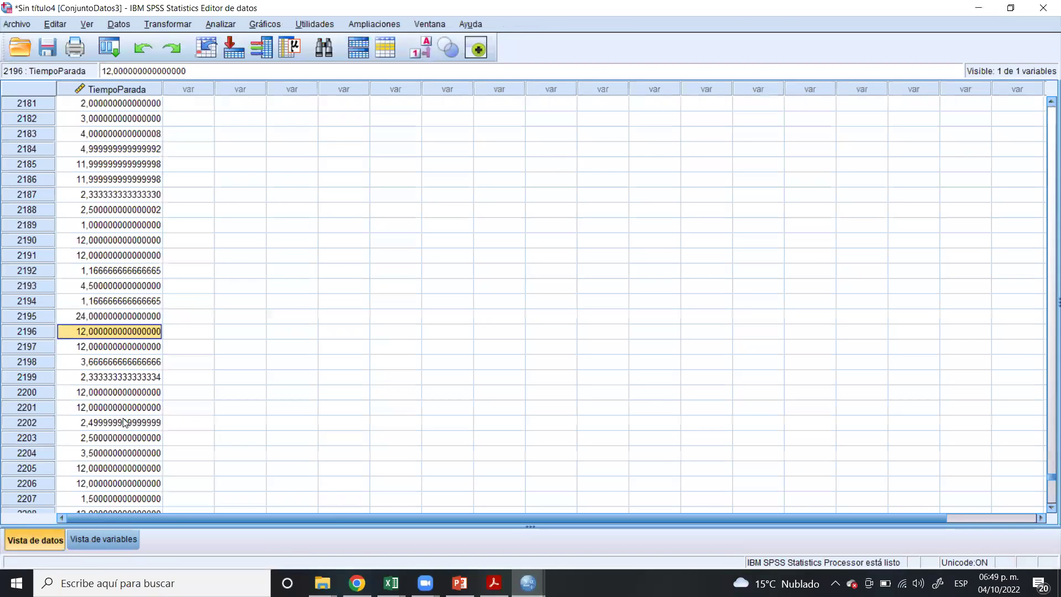
scroll(116, 402, down, 1)
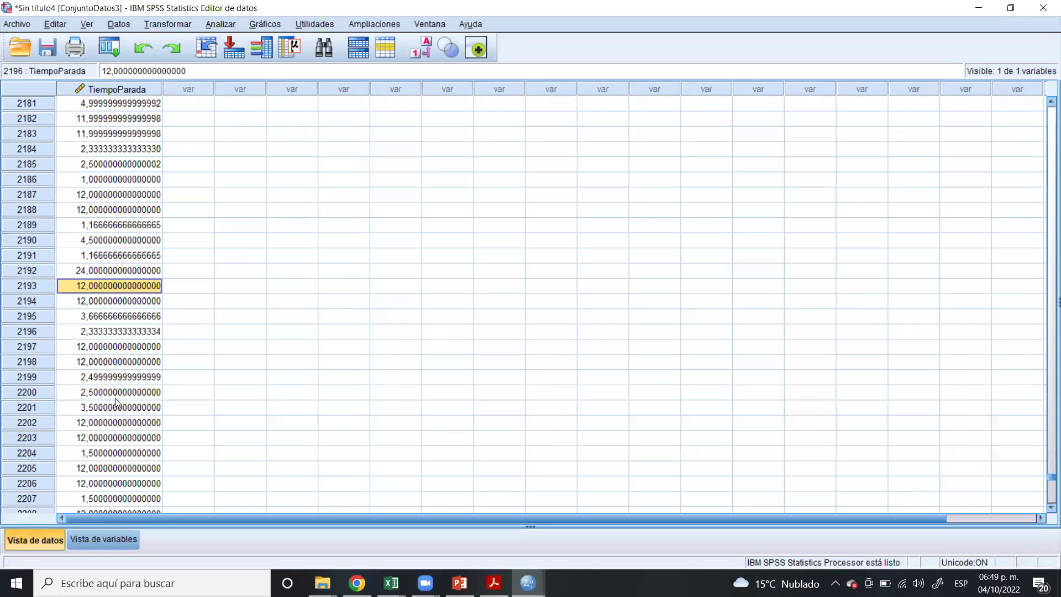
scroll(116, 402, down, 6)
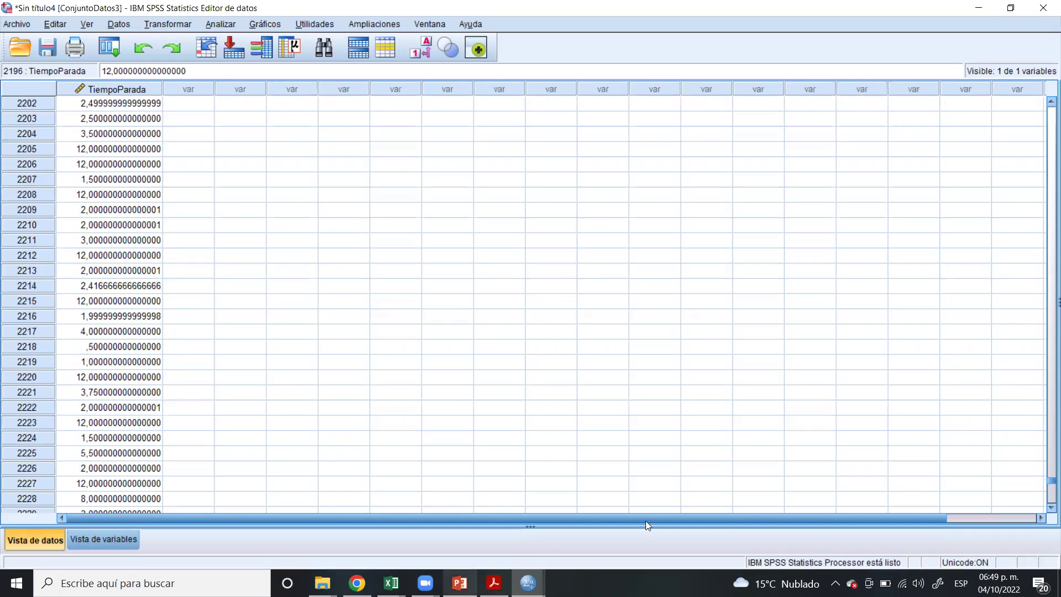
- Close the Resultado4 output viewer without saving its contents
click(527, 583)
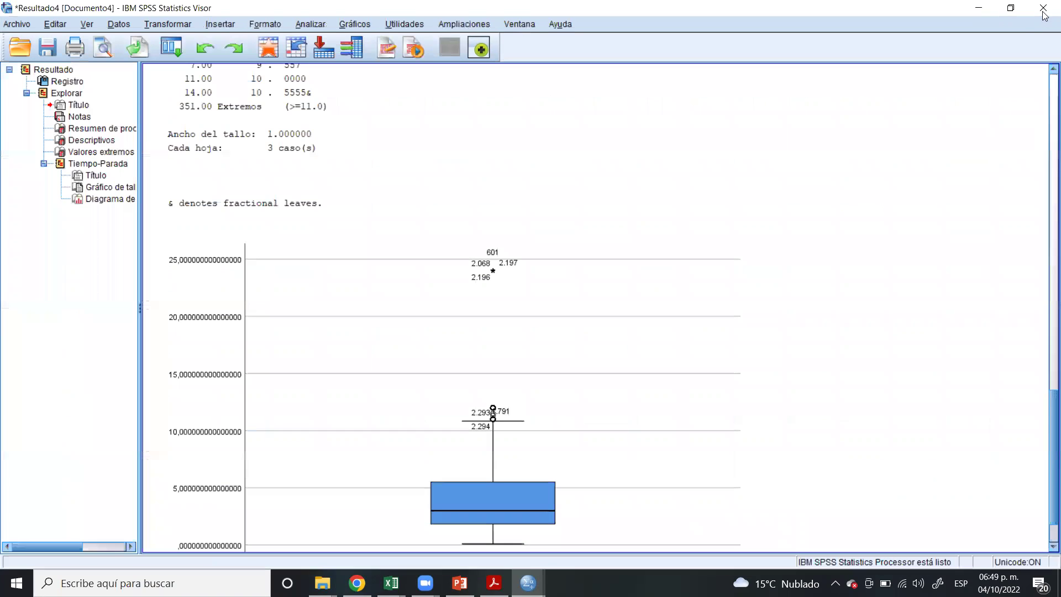
click(751, 524)
key(alt+F4)
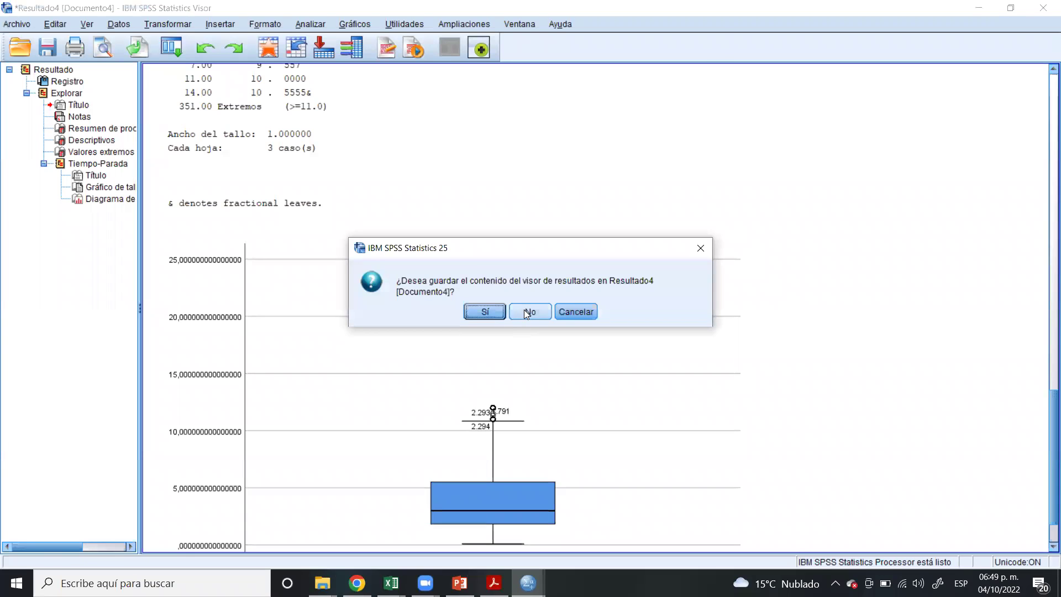
click(525, 311)
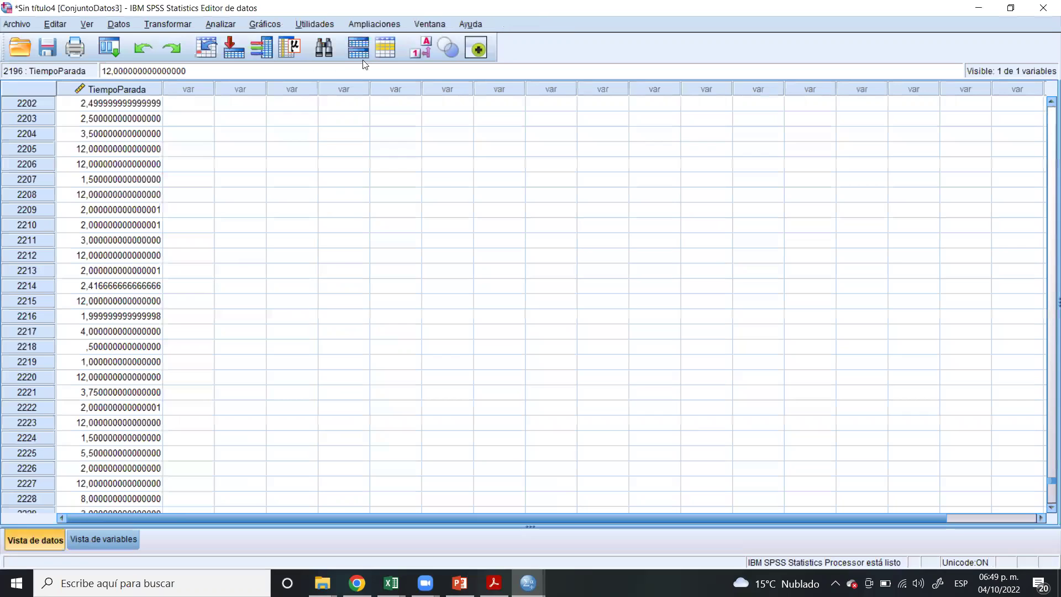
- Run Explore on Tiempo-Parada again with stem-and-leaf and box plots, and bring the resulting box plot into view
key(alt+a)
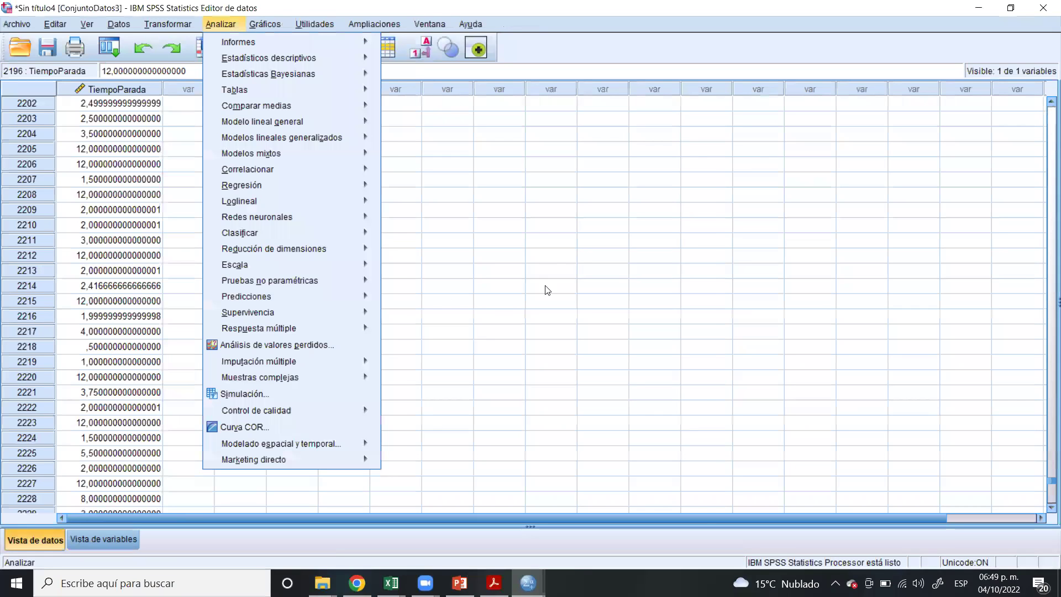
key(e)
key(e)
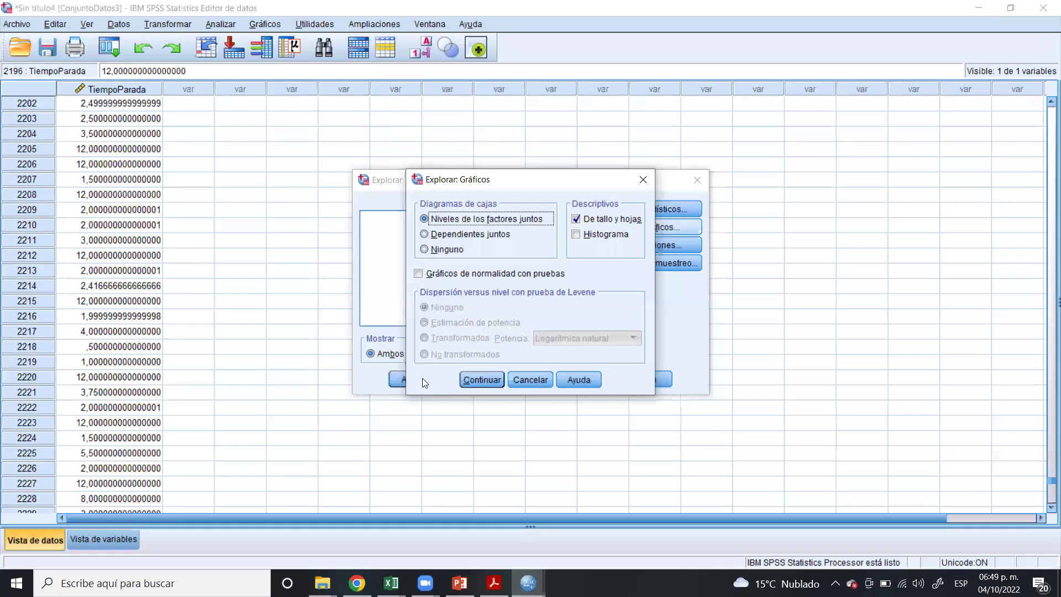
key(Return)
key(Return)
scroll(497, 257, down, 5)
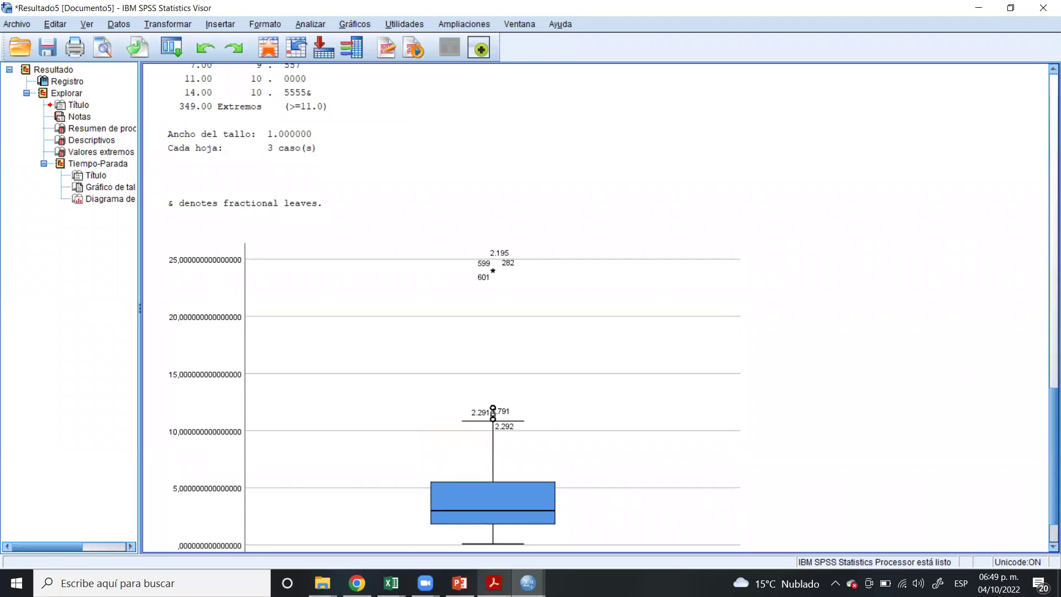
- Return to the ConjuntoDatos3 data and delete the outlier TiempoParada value of 24 in row 2195
click(528, 583)
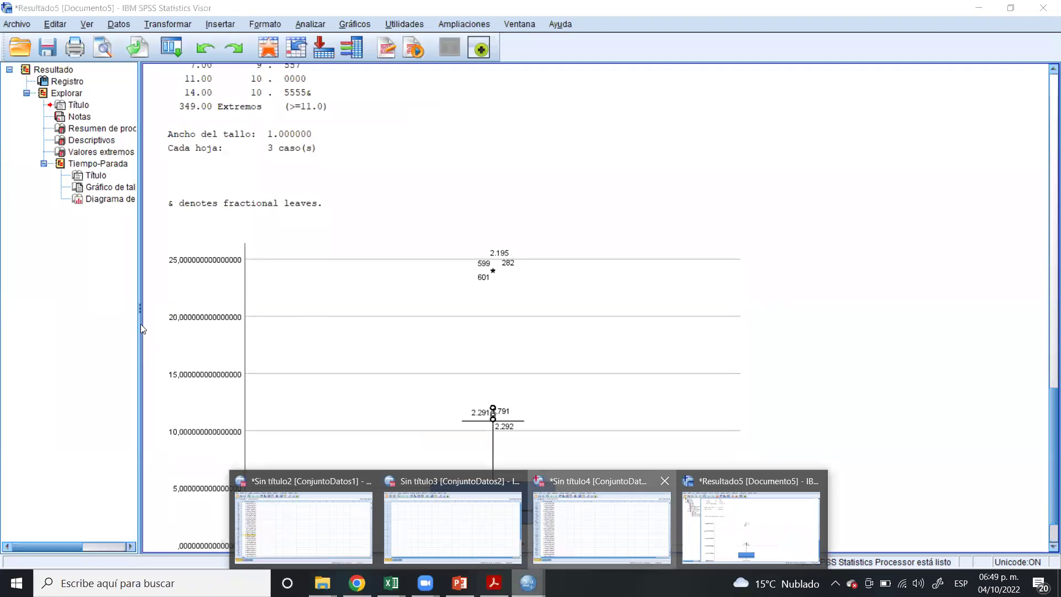
key(Return)
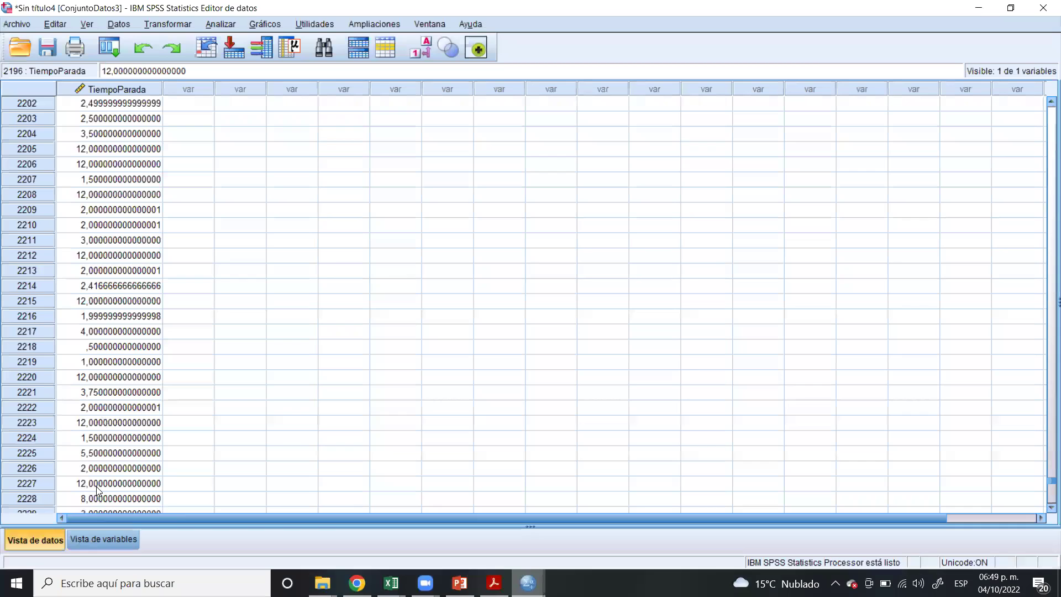
scroll(98, 490, up, 12)
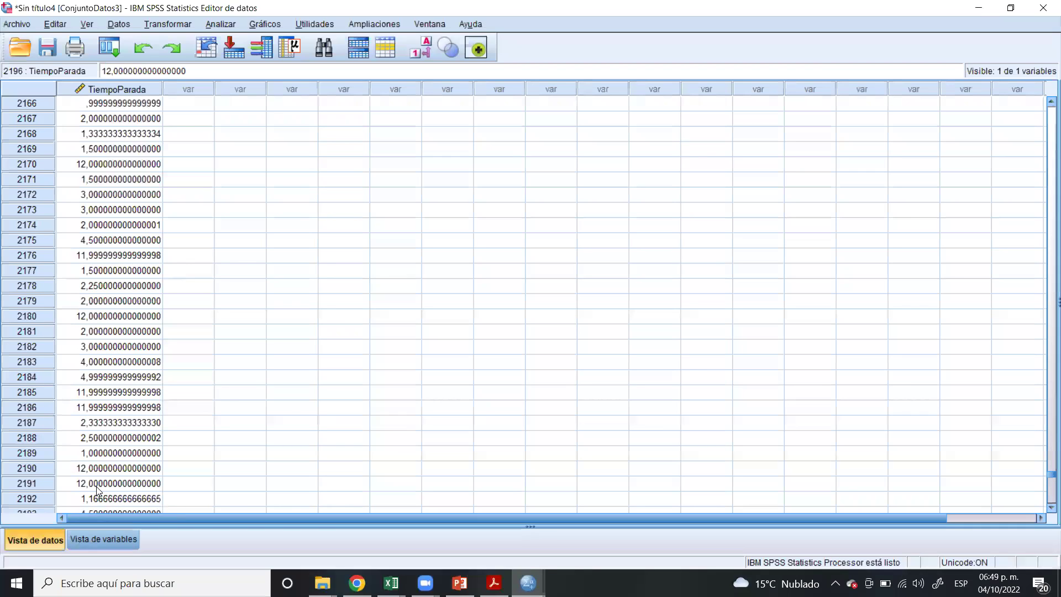
scroll(331, 497, down, 1)
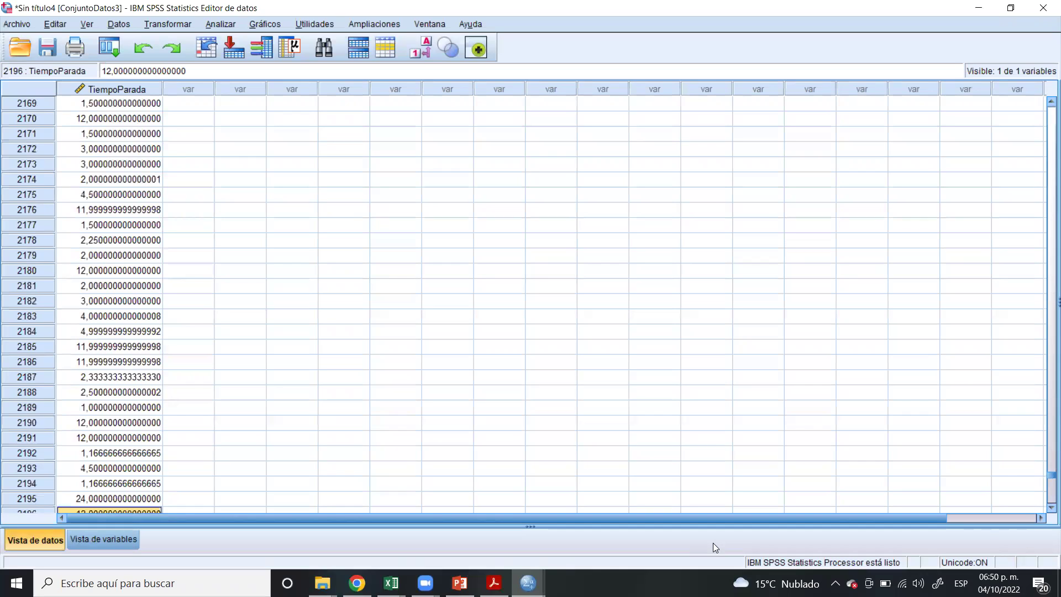
key(Up)
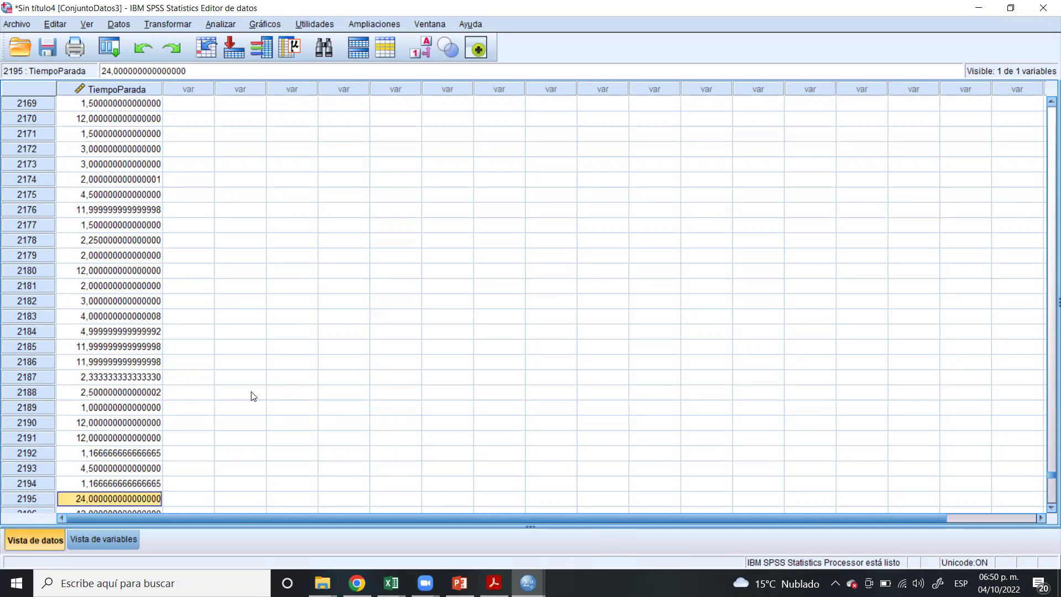
key(shift+F10)
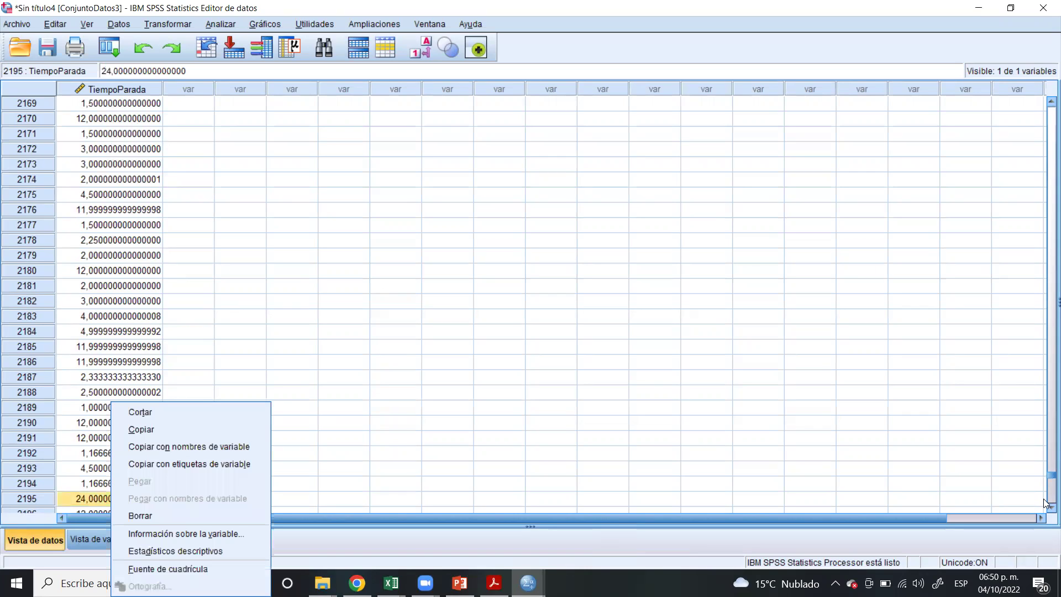
key(Escape)
key(ctrl+z)
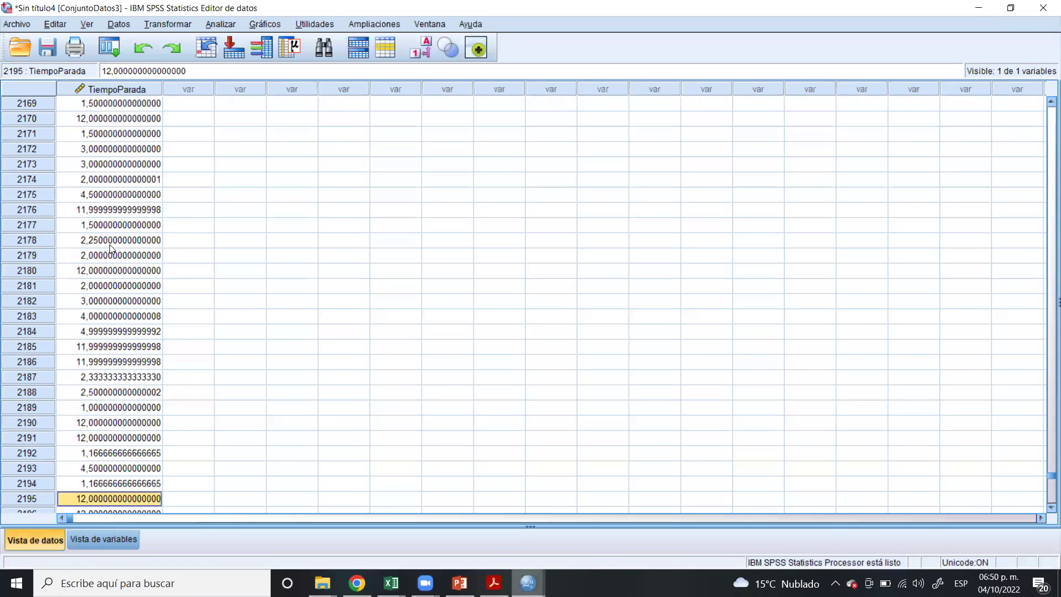
- Recheck the Resultado5 box plot for its remaining extreme cases and delete the outlier TiempoParada values in rows 599 and 600 of ConjuntoDatos3
key(super+7)
key(super+7)
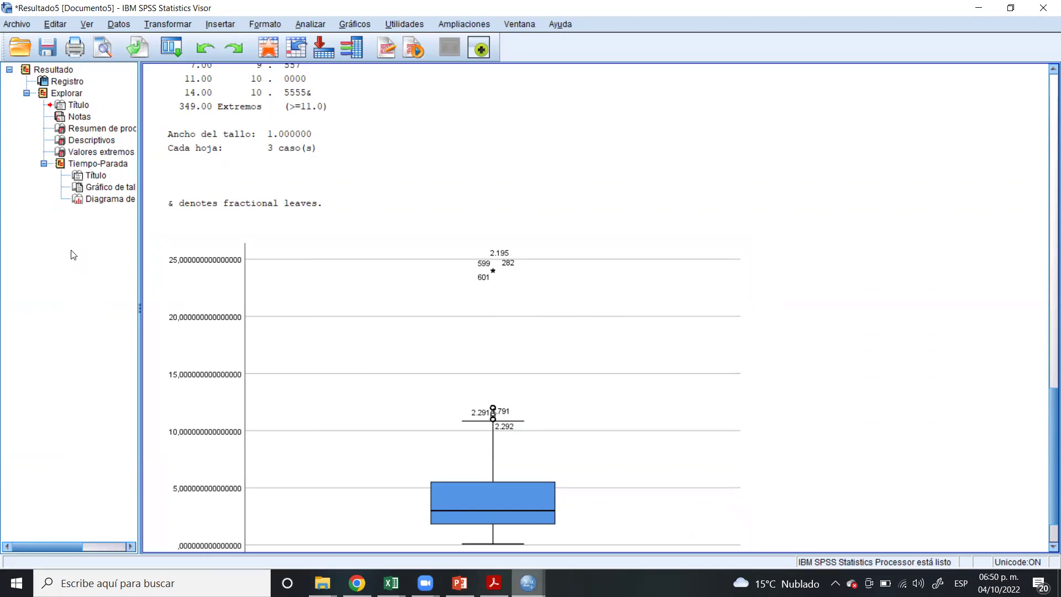
key(alt+Tab)
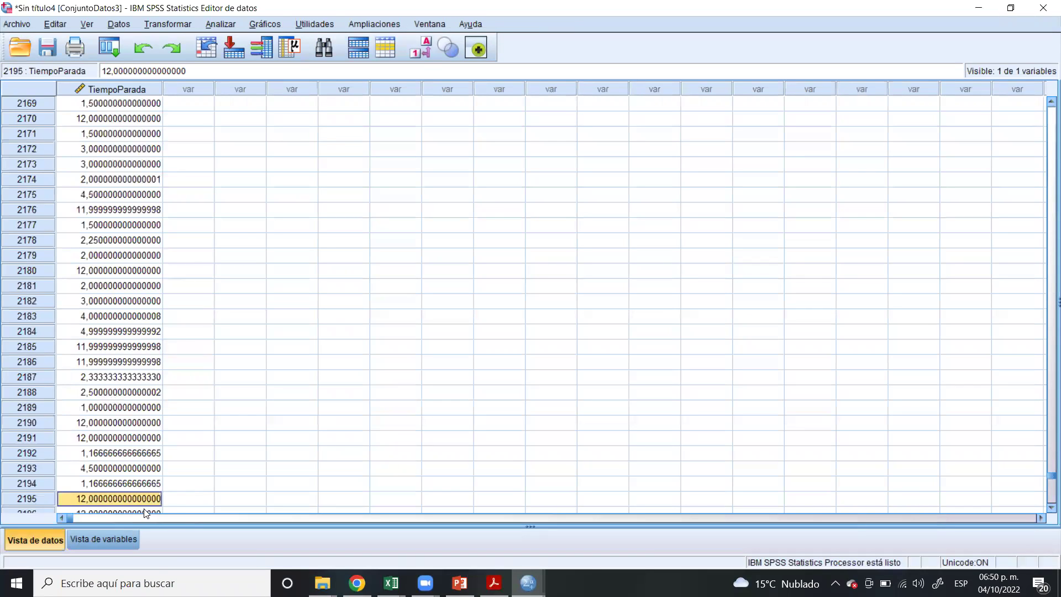
scroll(93, 456, up, 17)
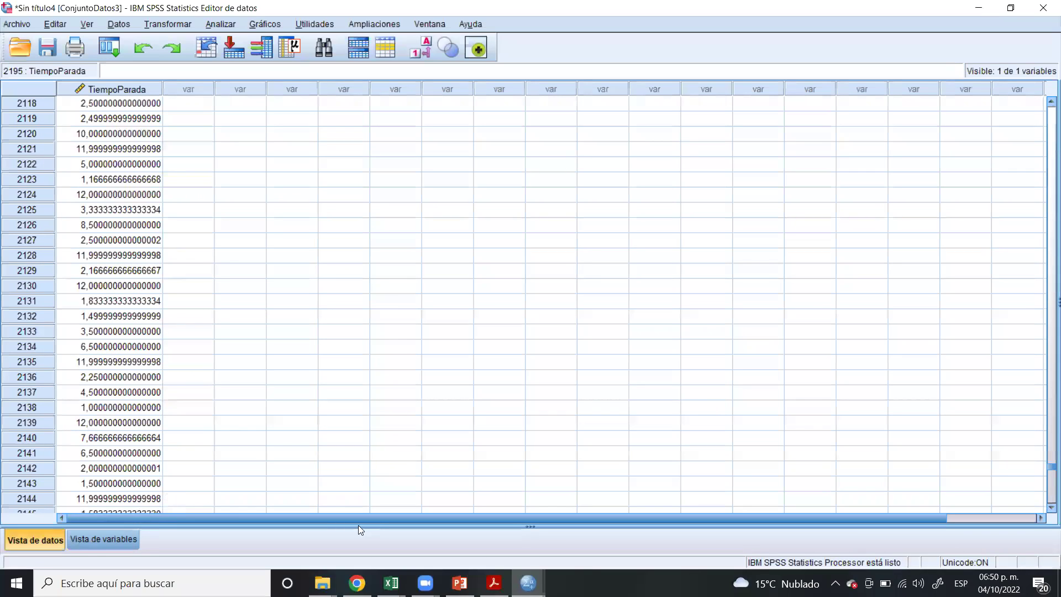
drag(1052, 467, 1051, 232)
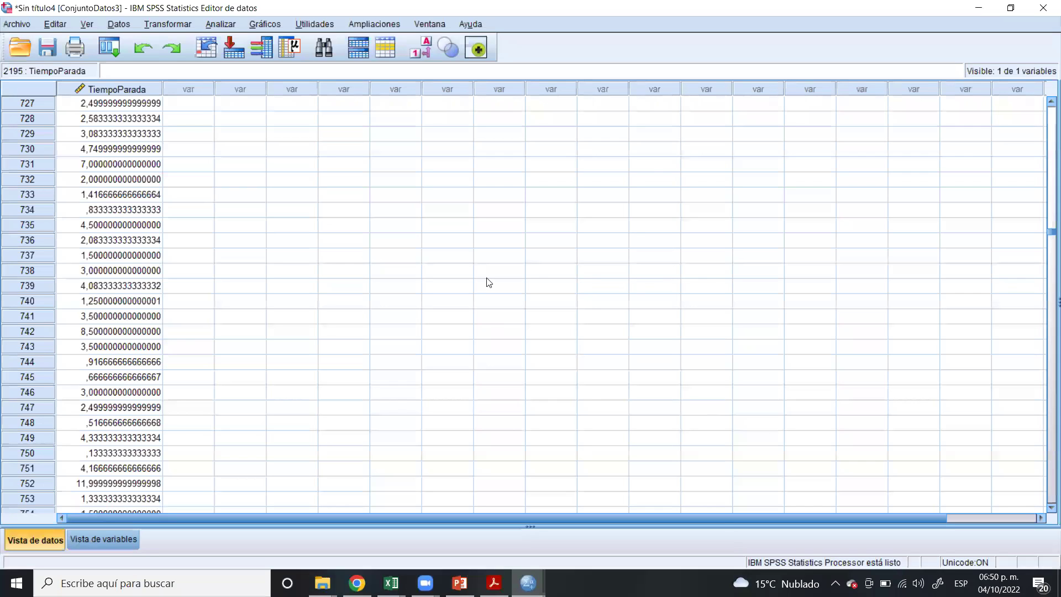
scroll(635, 537, up, 10)
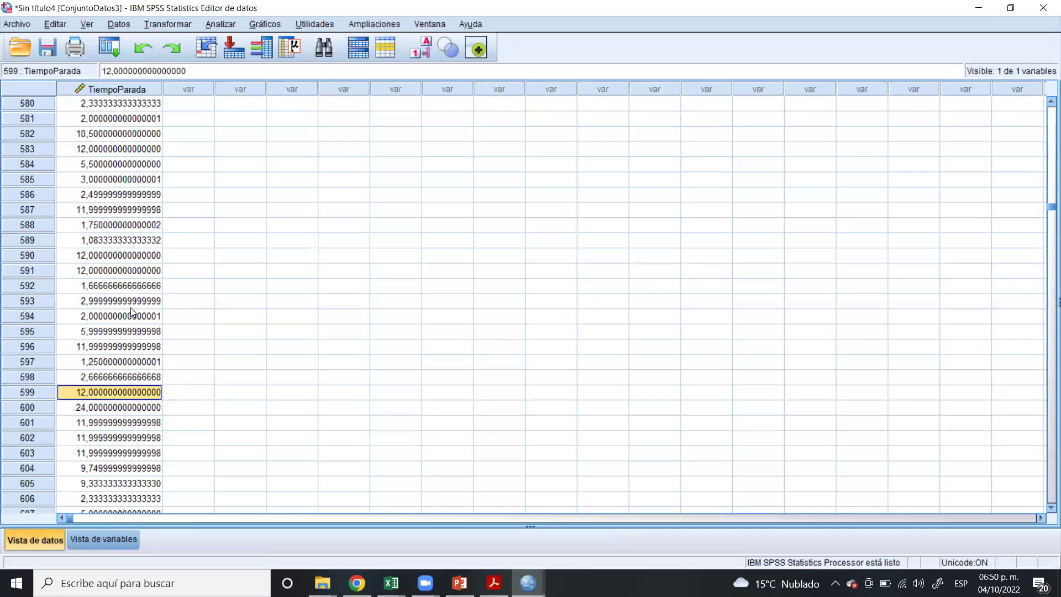
key(Down)
key(shift+F10)
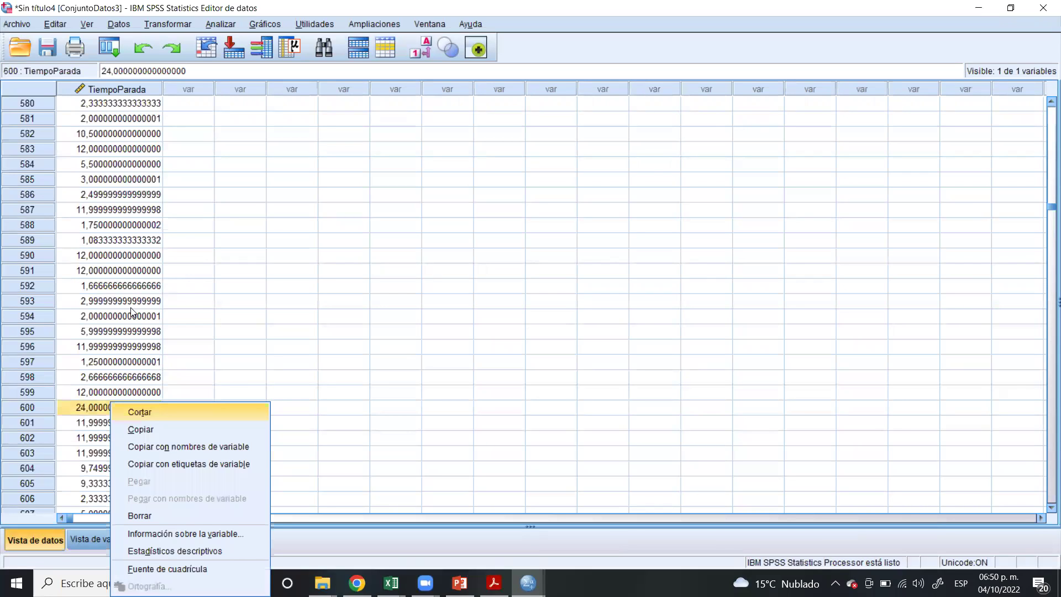
key(Return)
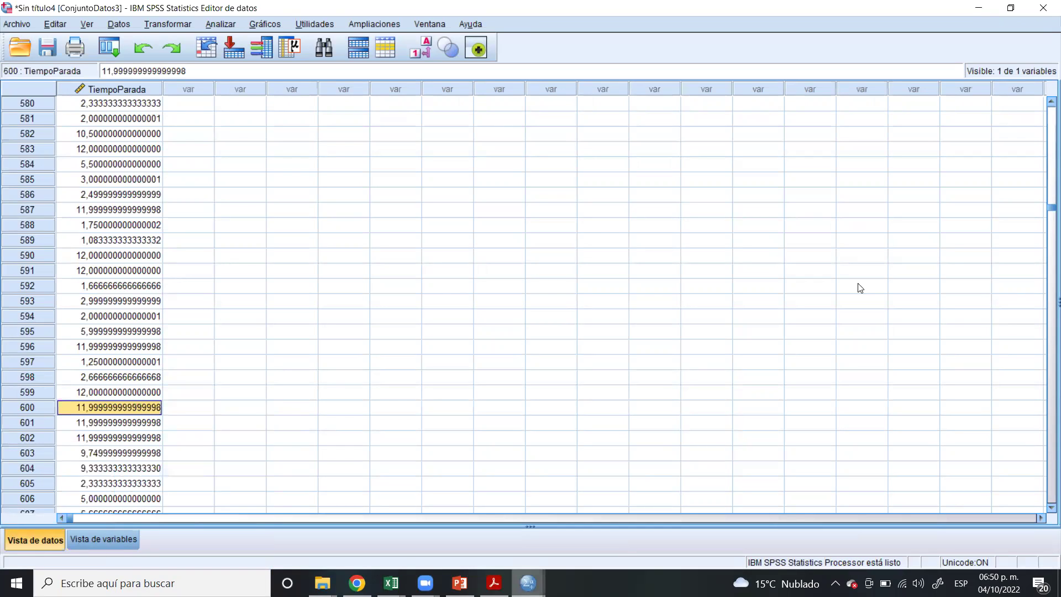
- Check the Resultado5 box plot once more and delete the outlier TiempoParada value of 24 in row 282 of ConjuntoDatos3
key(alt+Tab)
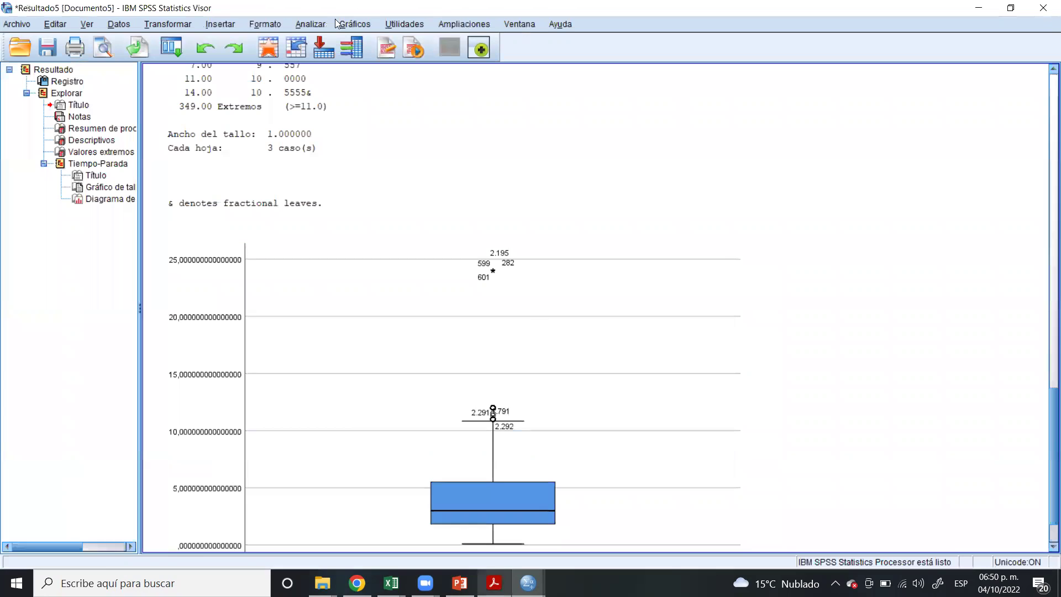
key(super+7)
key(super+7)
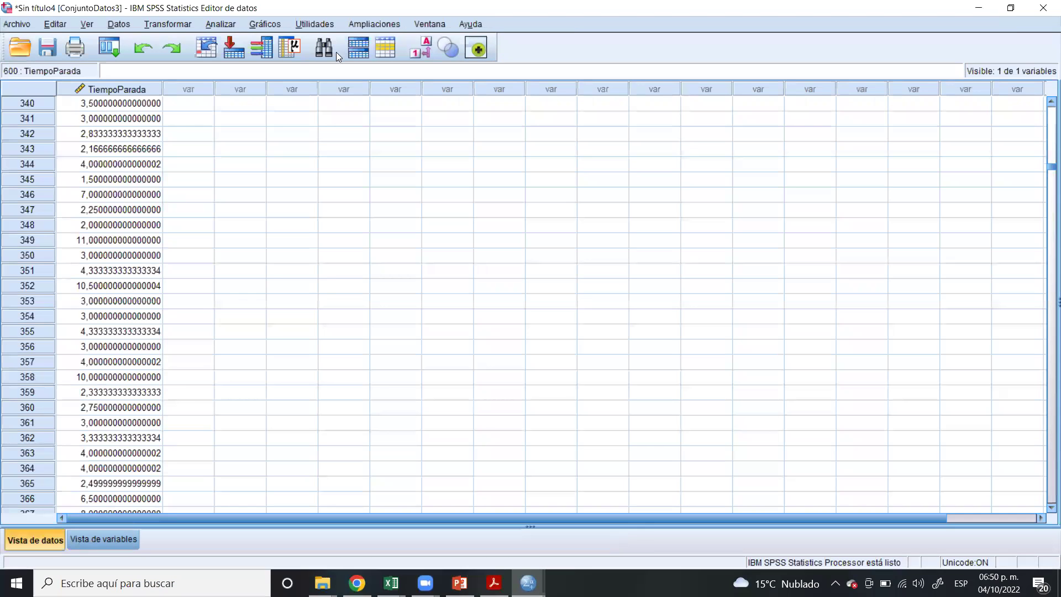
scroll(409, 97, up, 16)
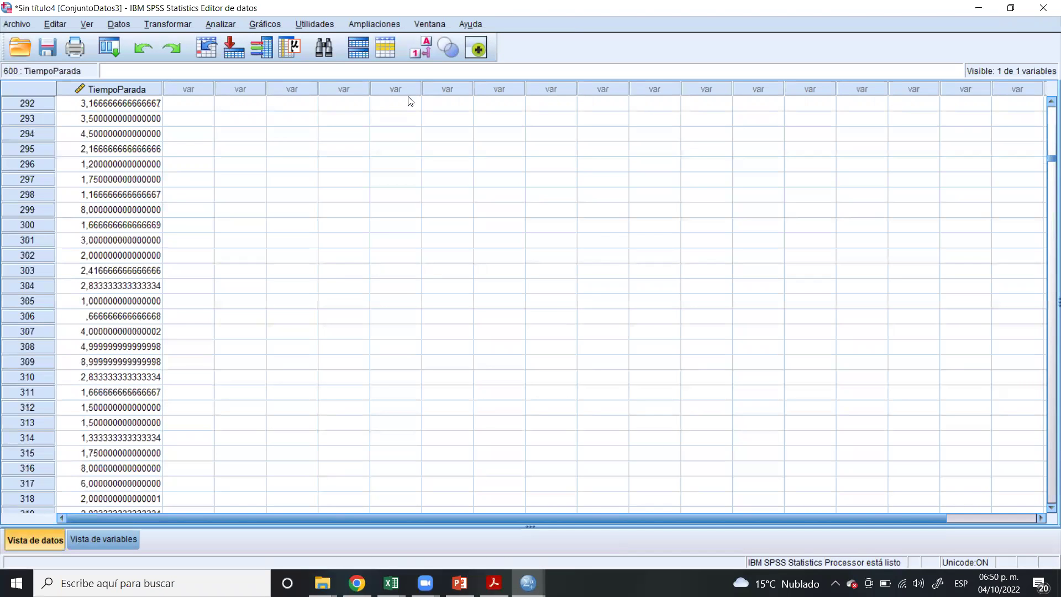
scroll(666, 234, up, 4)
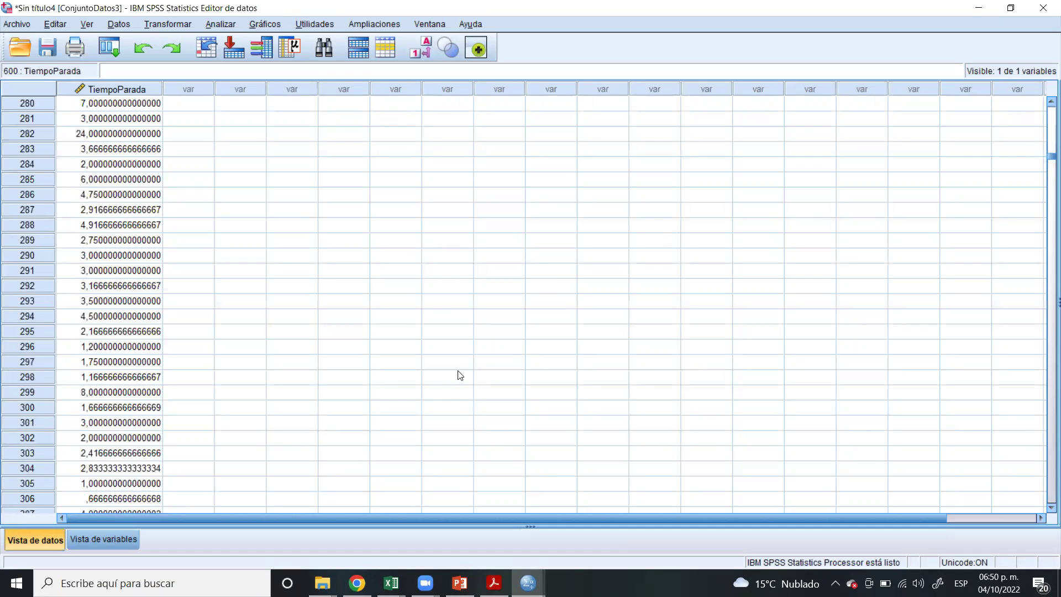
key(ctrl+z)
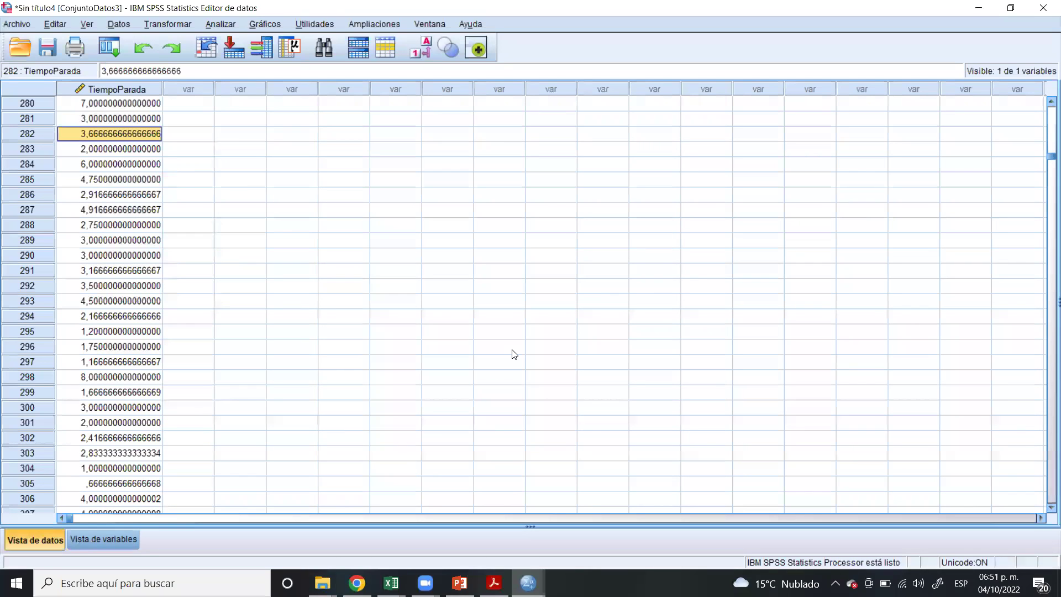
- Run Explore on Tiempo-Parada with the cleaned data and review its descriptive statistics and box plot
key(alt+a)
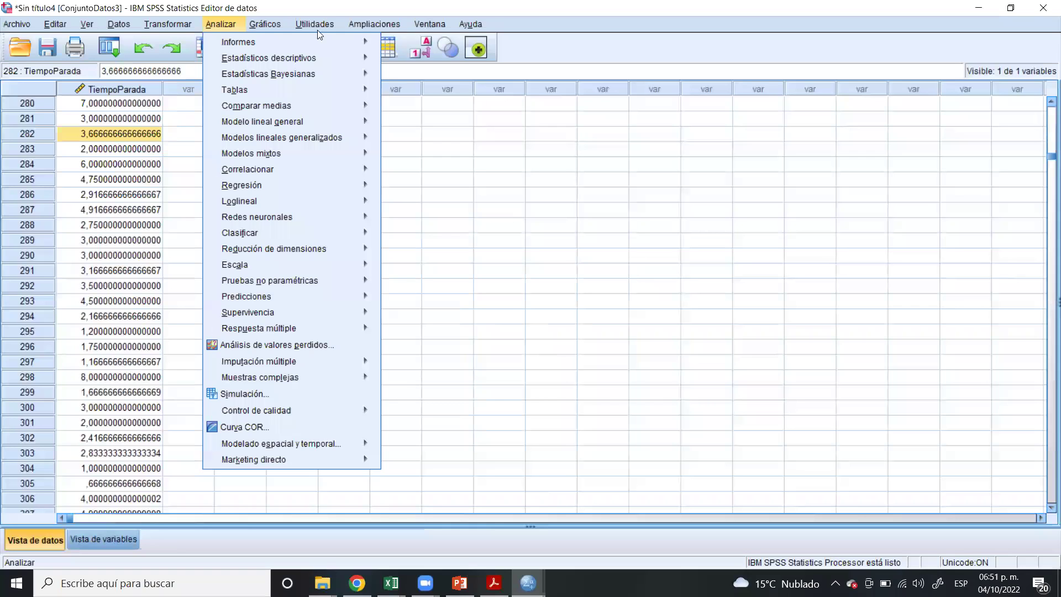
click(280, 22)
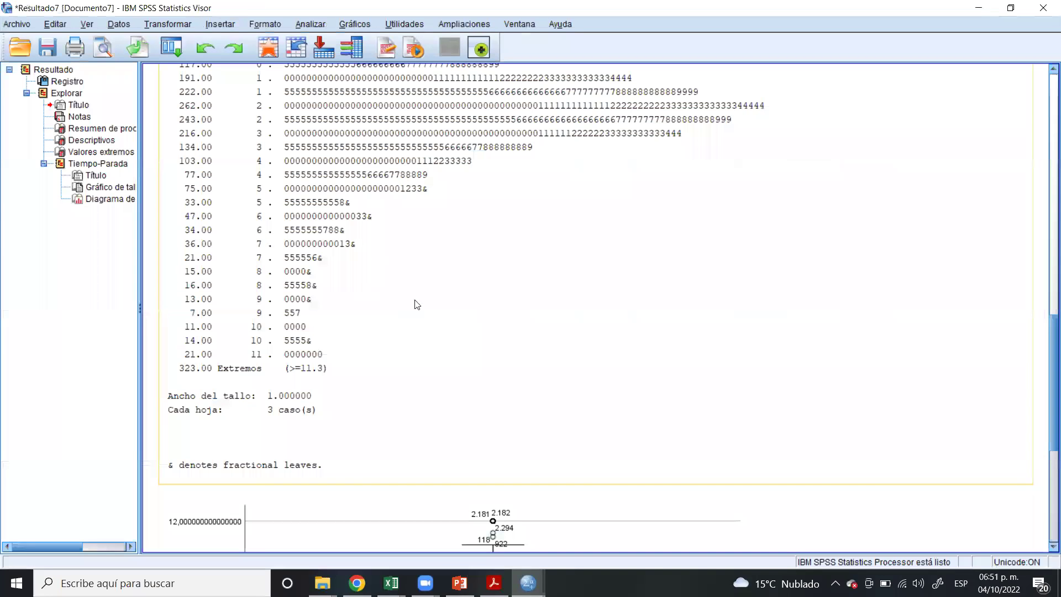
scroll(353, 338, up, 15)
click(358, 336)
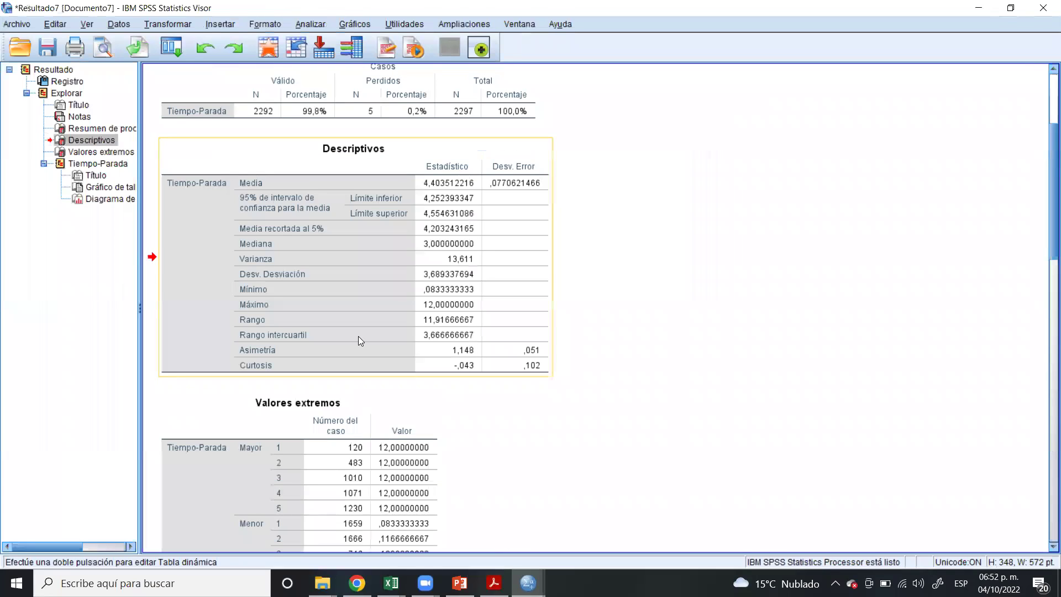
scroll(358, 336, down, 20)
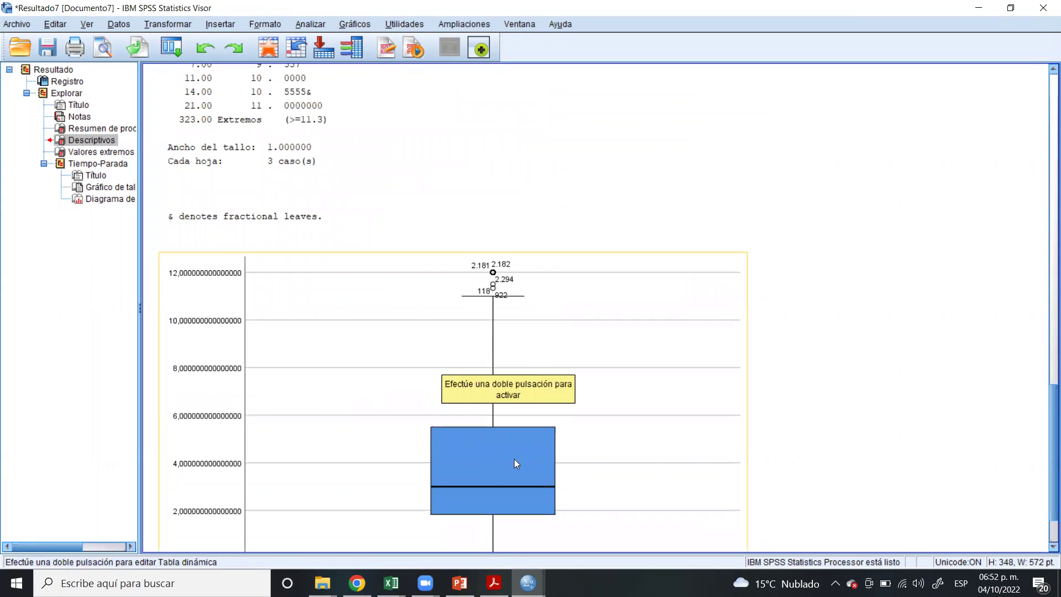
scroll(513, 378, down, 3)
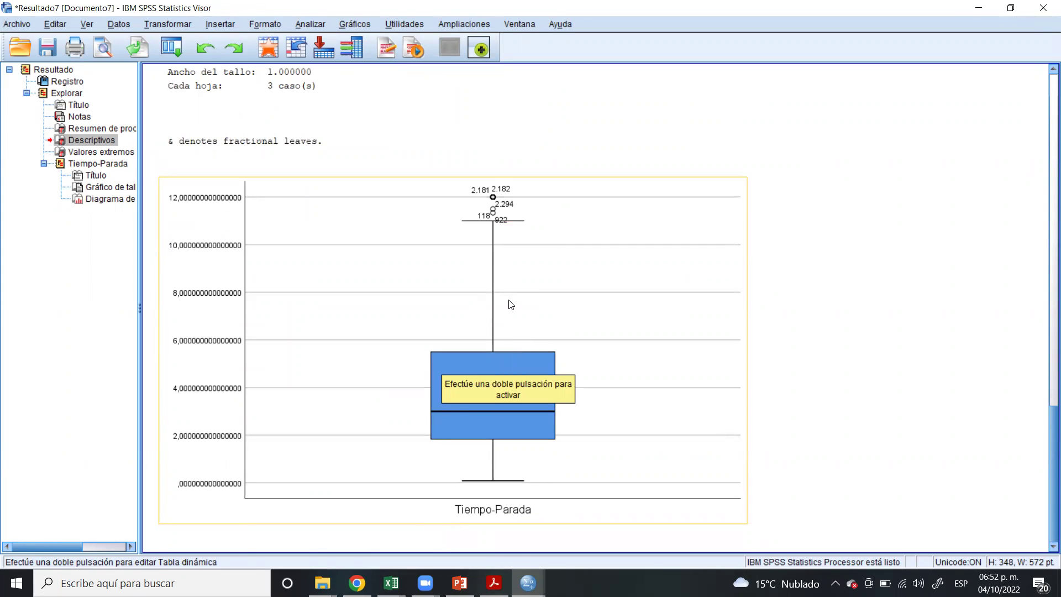
scroll(511, 304, up, 2)
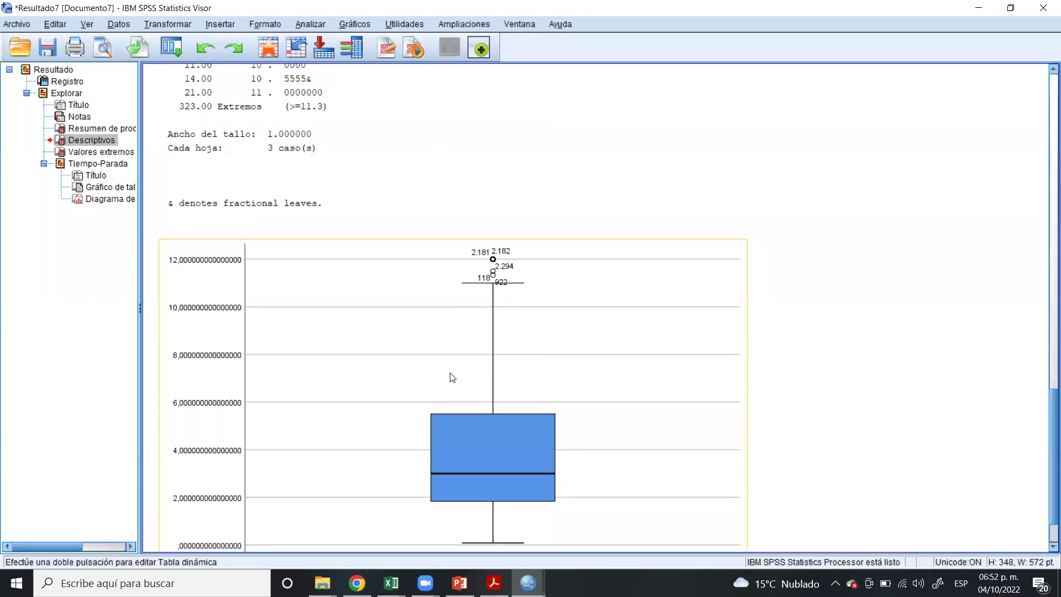
scroll(452, 378, down, 2)
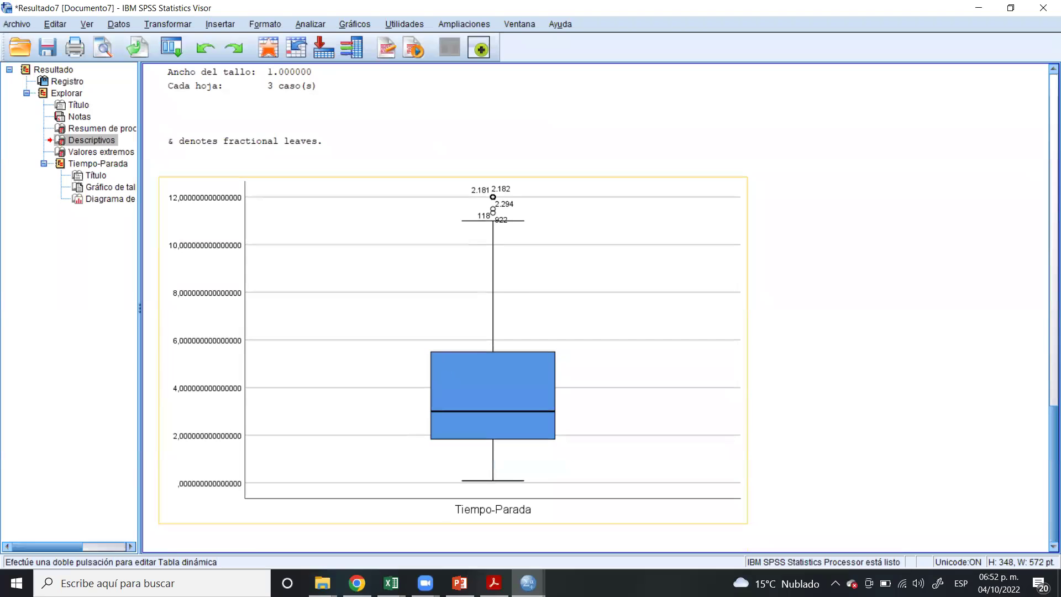
- Switch to the equipment downtime report workbook in Excel and view its correction columns on the CNSAC sheet
key(alt+Tab)
mouse_move(459, 583)
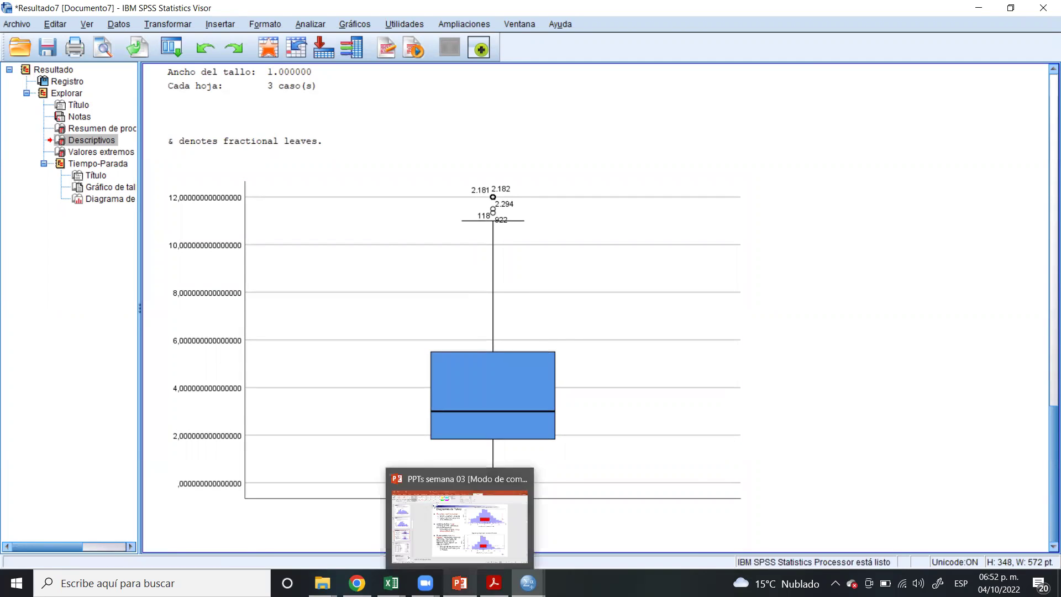
mouse_move(392, 583)
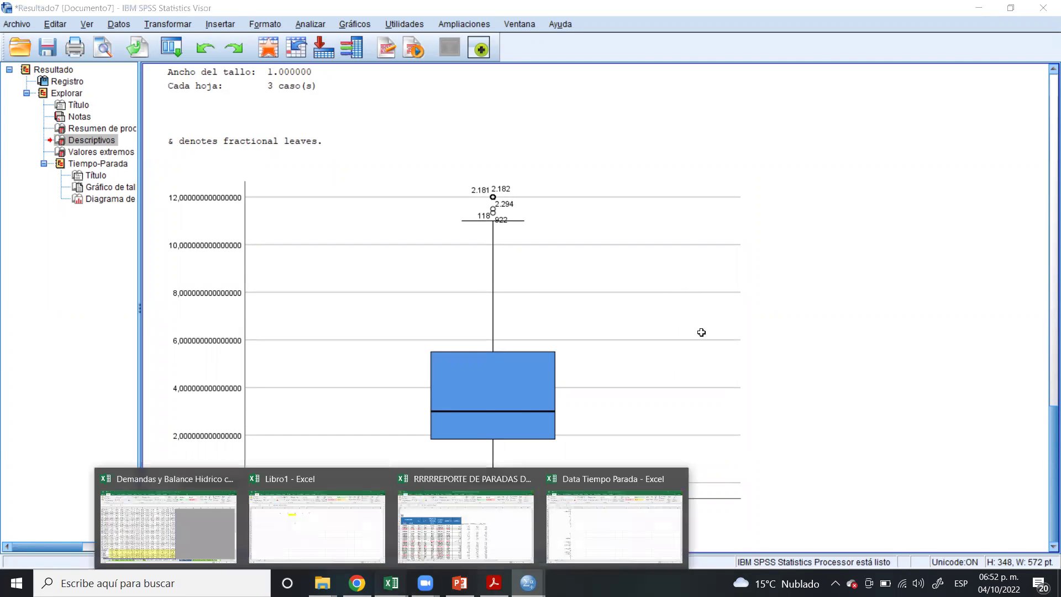
key(alt+Tab)
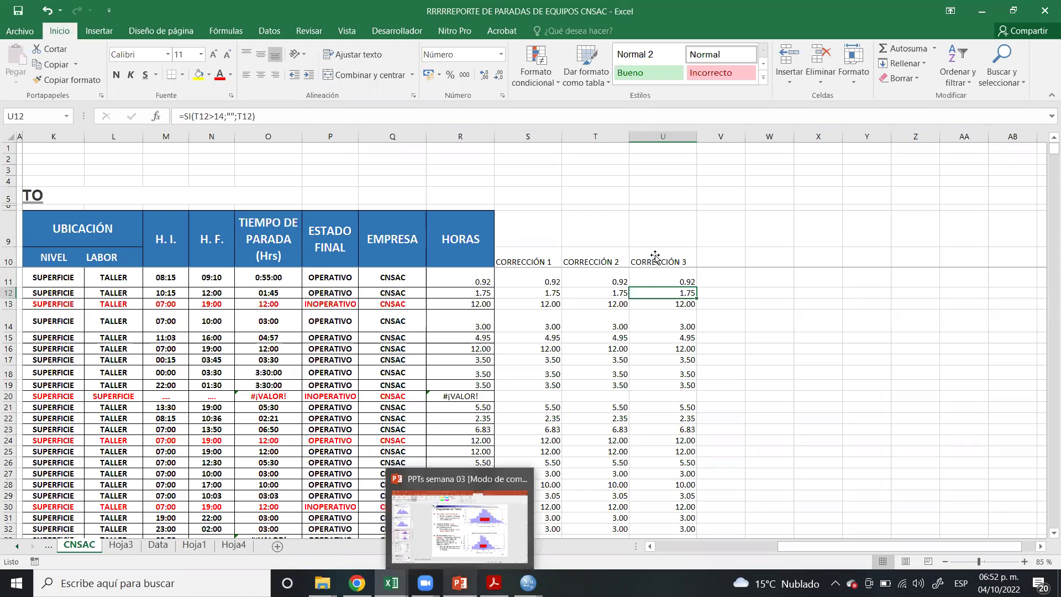
- Switch to the PPTs semana 03 presentation in PowerPoint and go through slide 12 to slide 13, Estadísticos de centralización
key(alt+Tab)
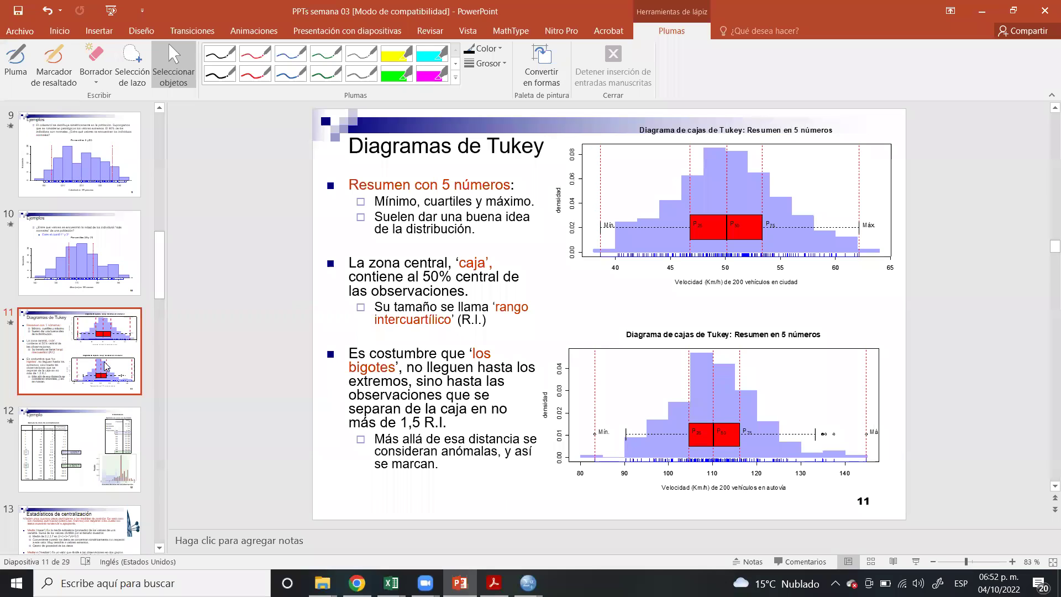
click(83, 406)
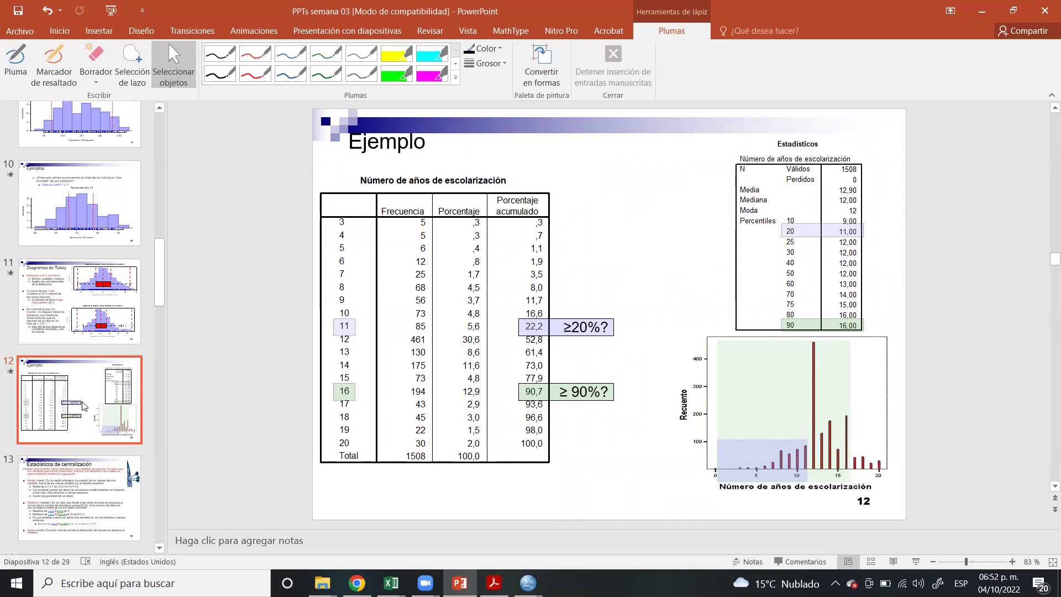
key(Down)
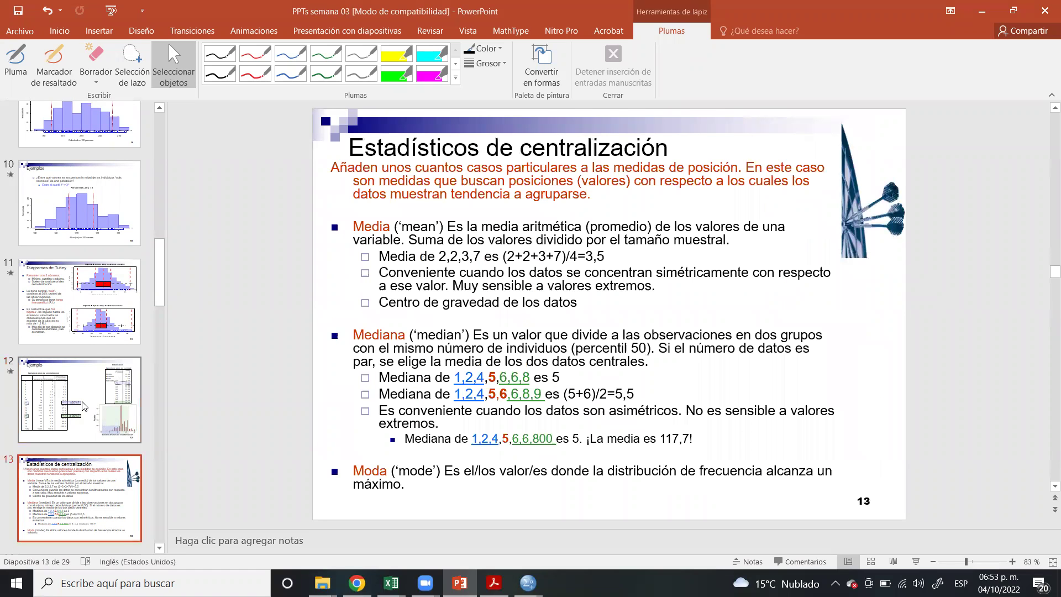
- Revisit slide 12, return to slide 13, and highlight the terms Media and Moda in the definitions
key(Up)
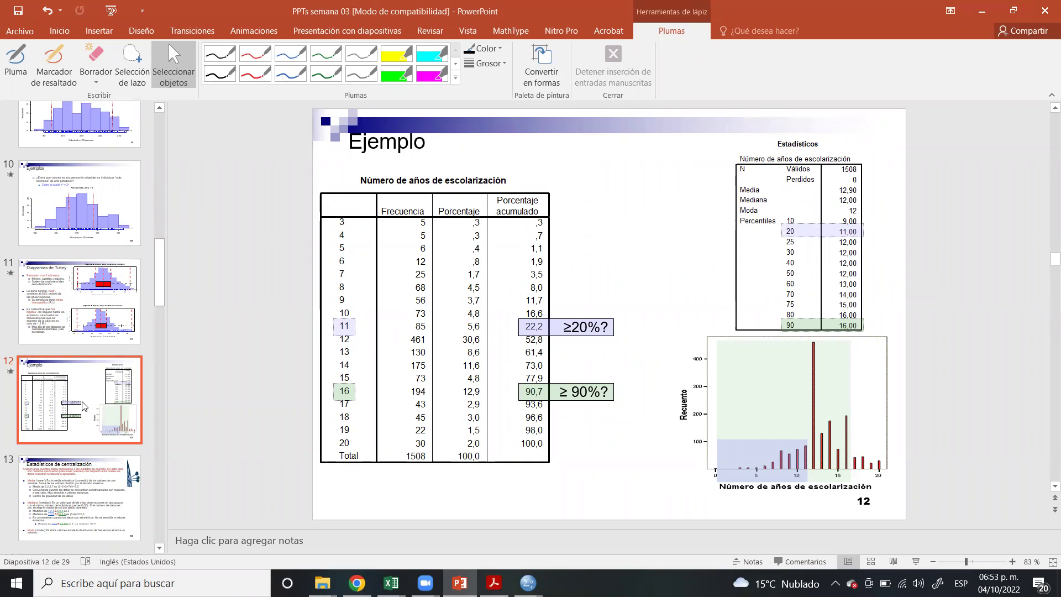
key(Down)
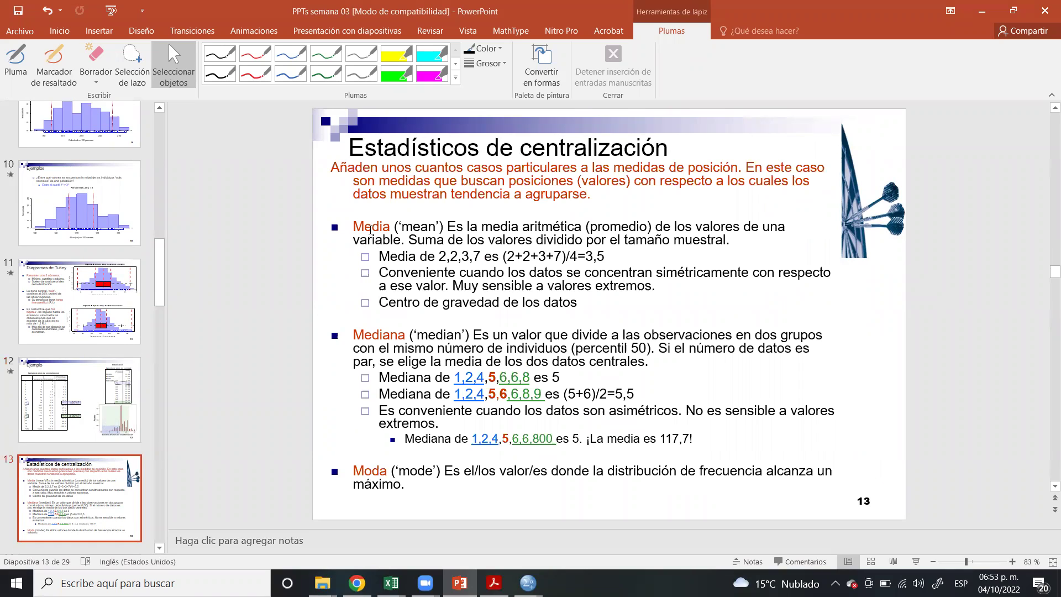
drag(353, 224, 390, 225)
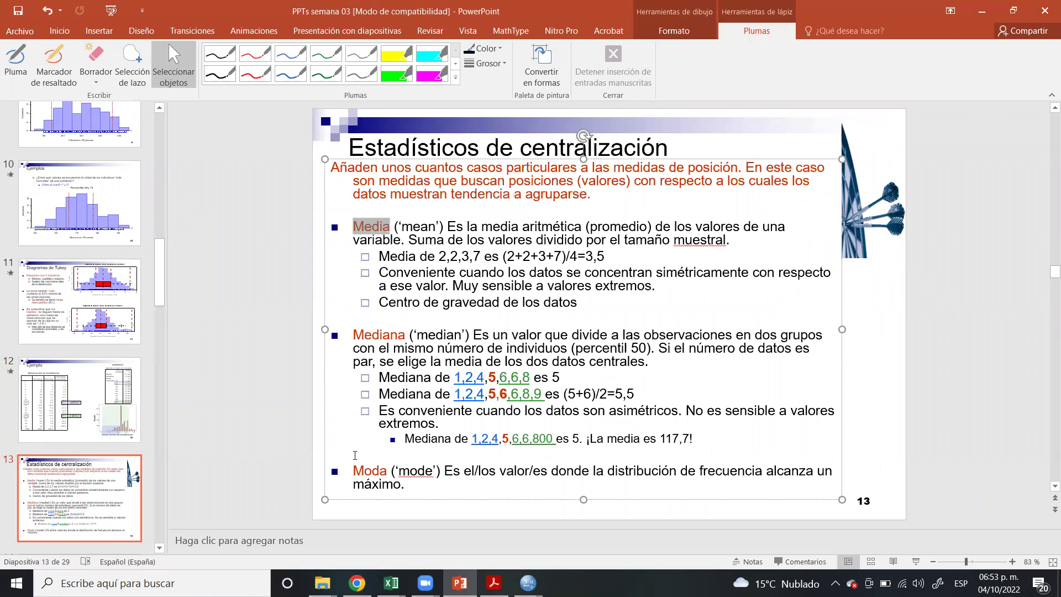
drag(353, 470, 379, 471)
- Switch to the Data Tiempo Parada workbook in Excel, look up the MODA function variants, and enter =moda in cell H30
click(391, 583)
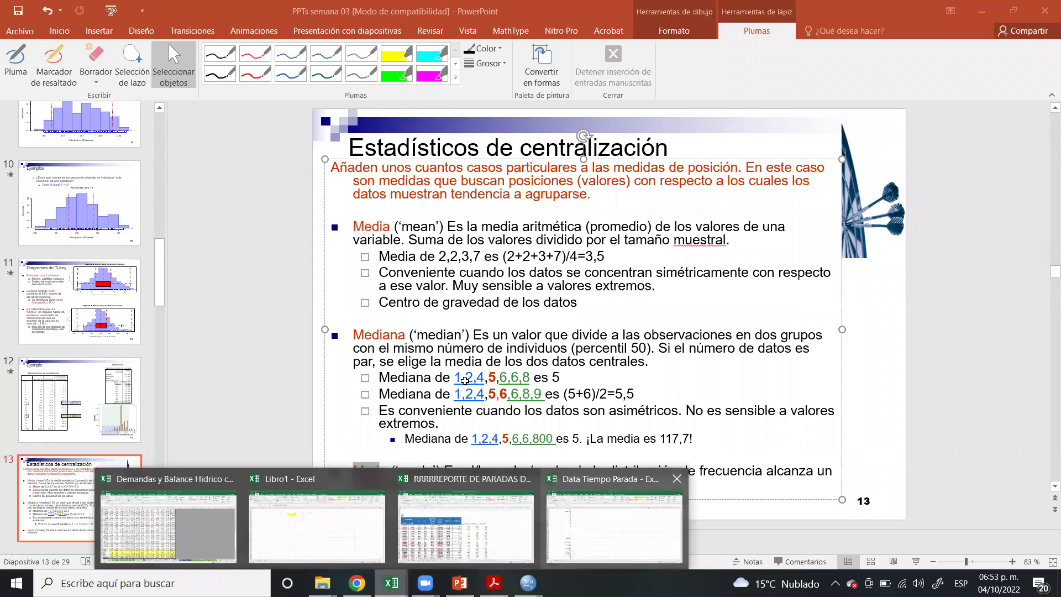
key(Return)
click(456, 340)
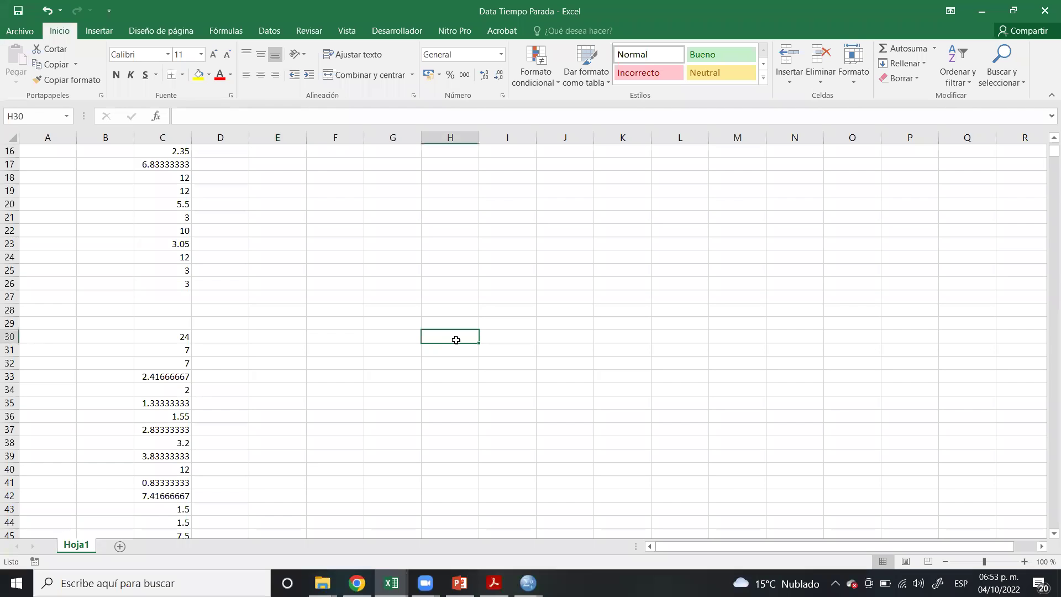
text(=mida)
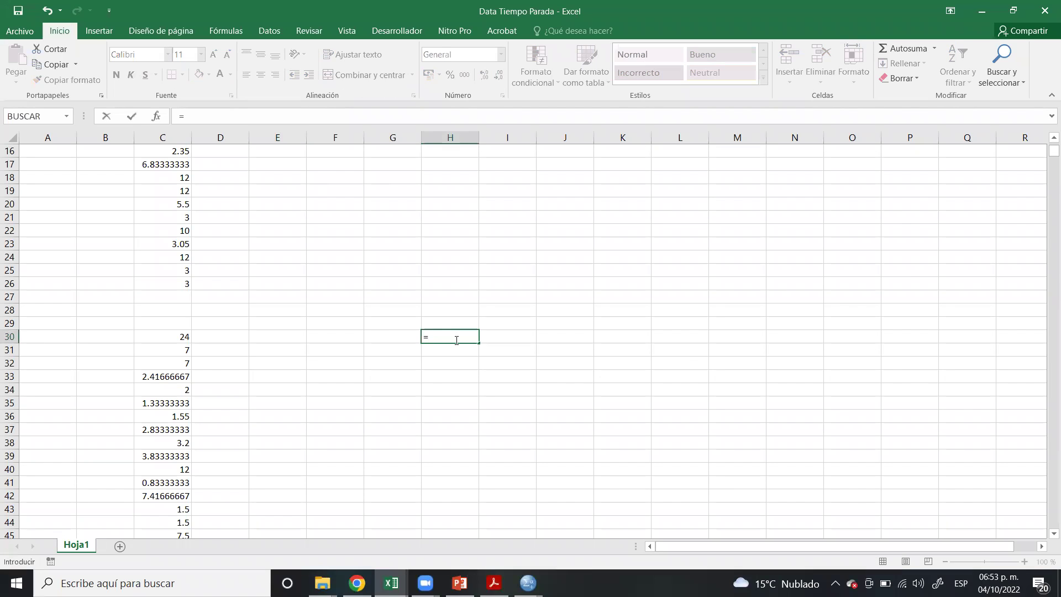
key(BackSpace)
key(BackSpace)
key(BackSpace)
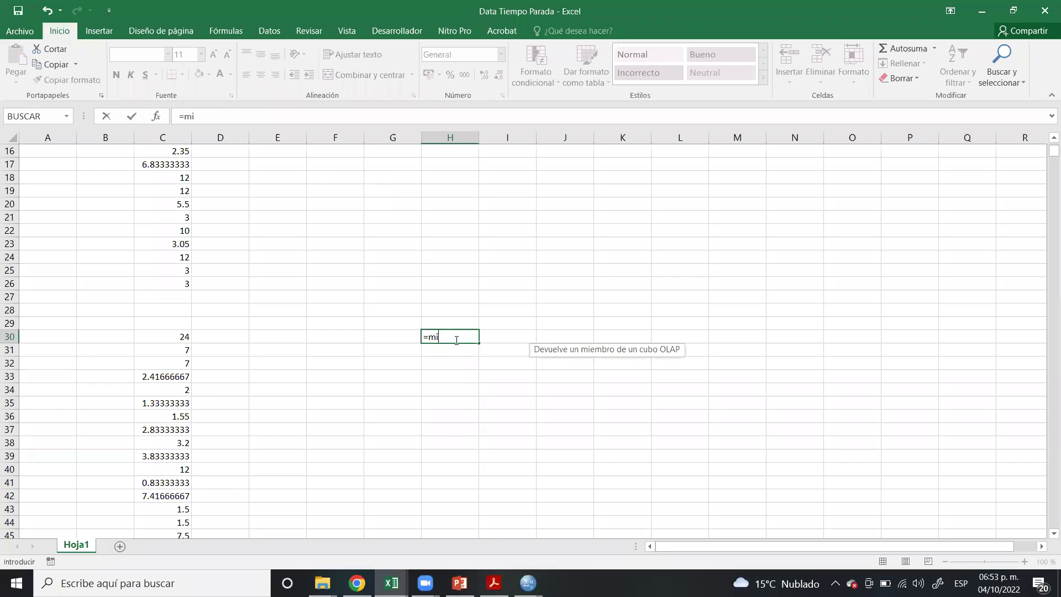
text(oda)
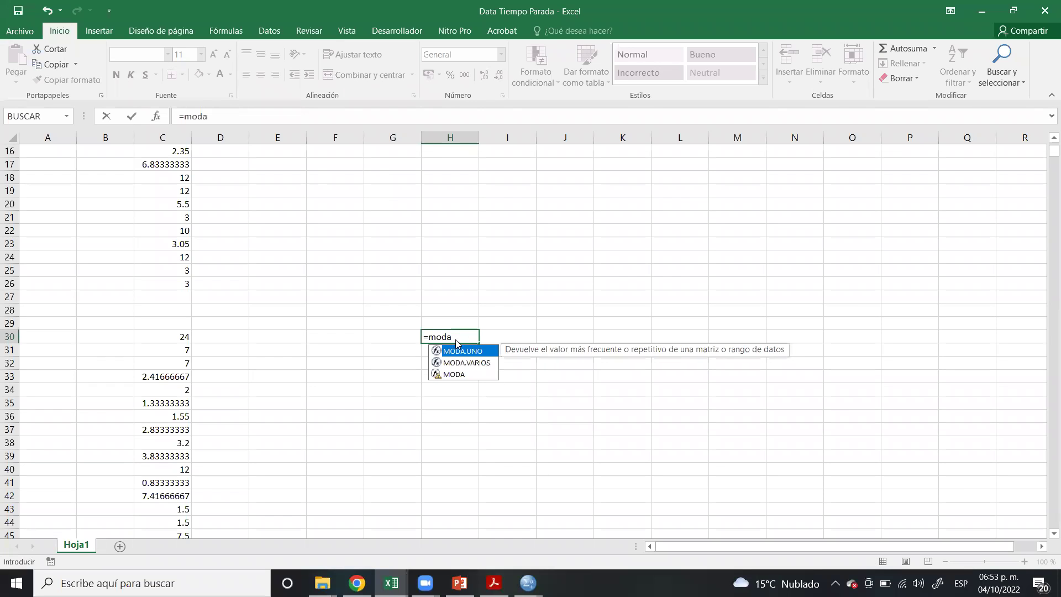
click(455, 375)
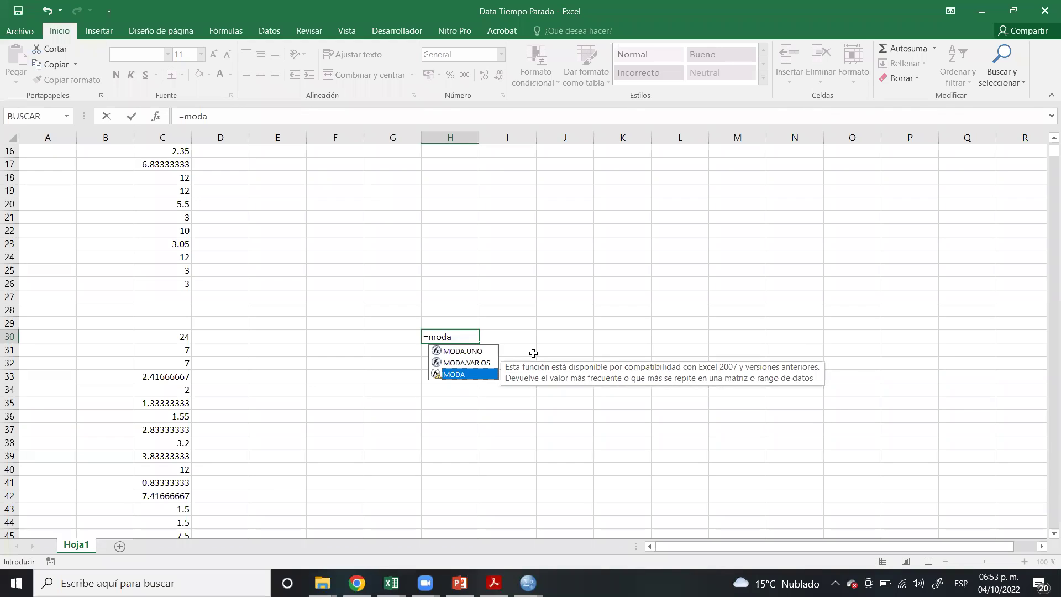
click(475, 355)
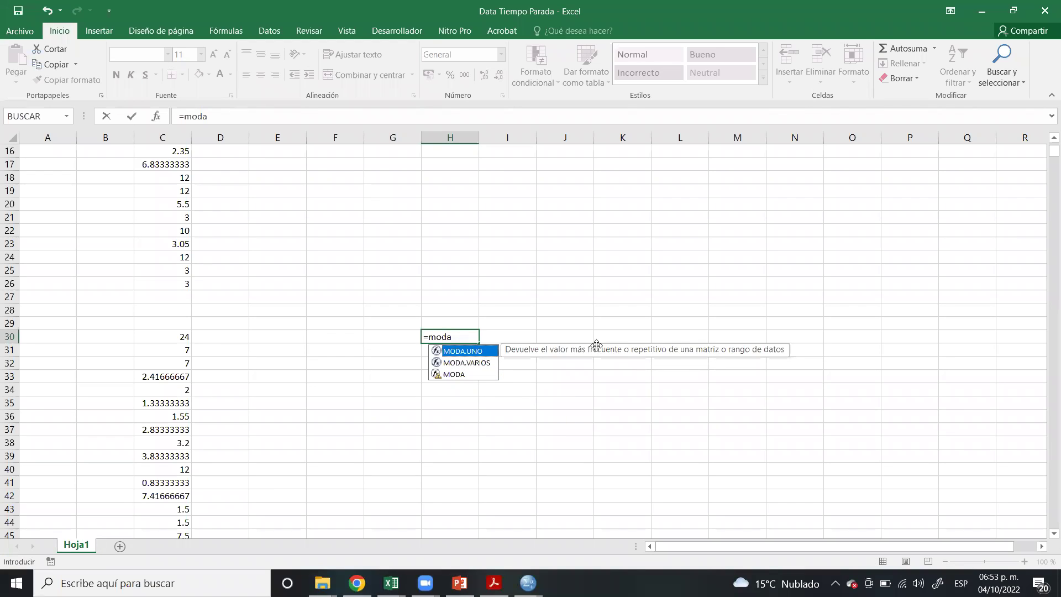
click(435, 312)
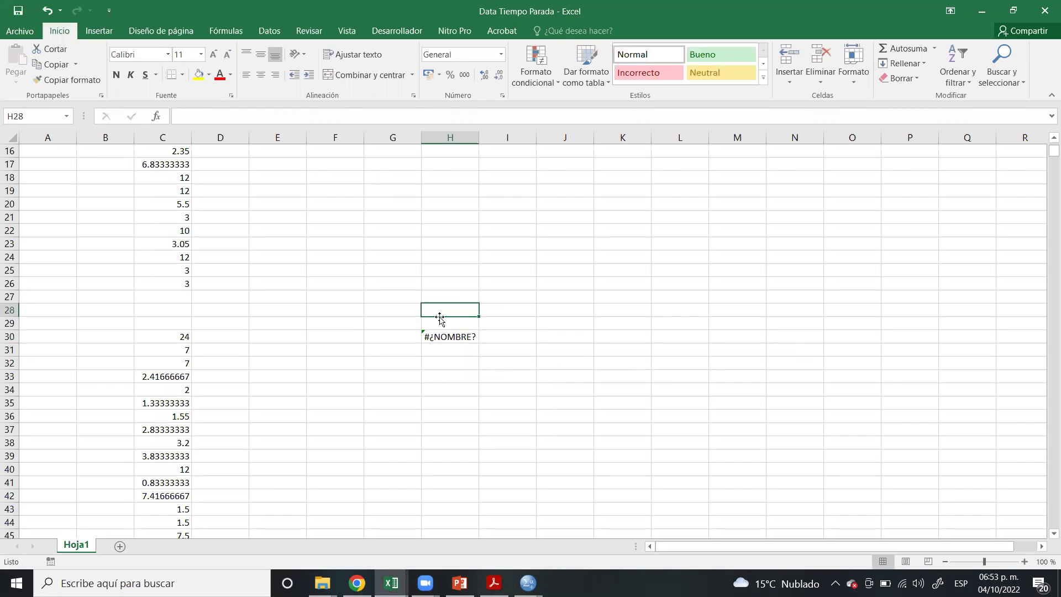
- Look up the average function in cell H28 and begin a PROMEDIO formula there with I28 as its first argument
text(=)
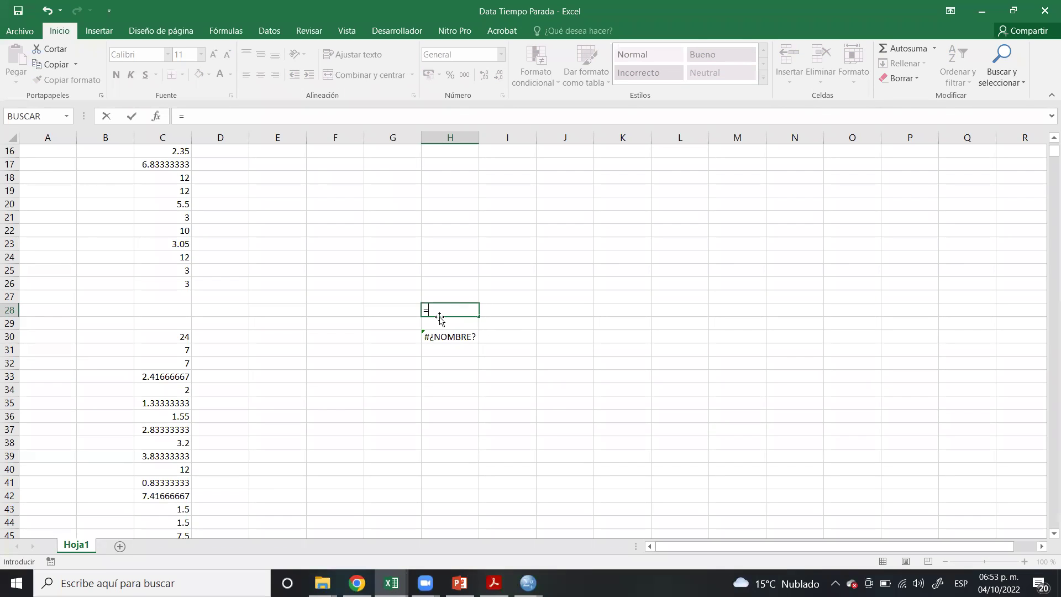
text(media)
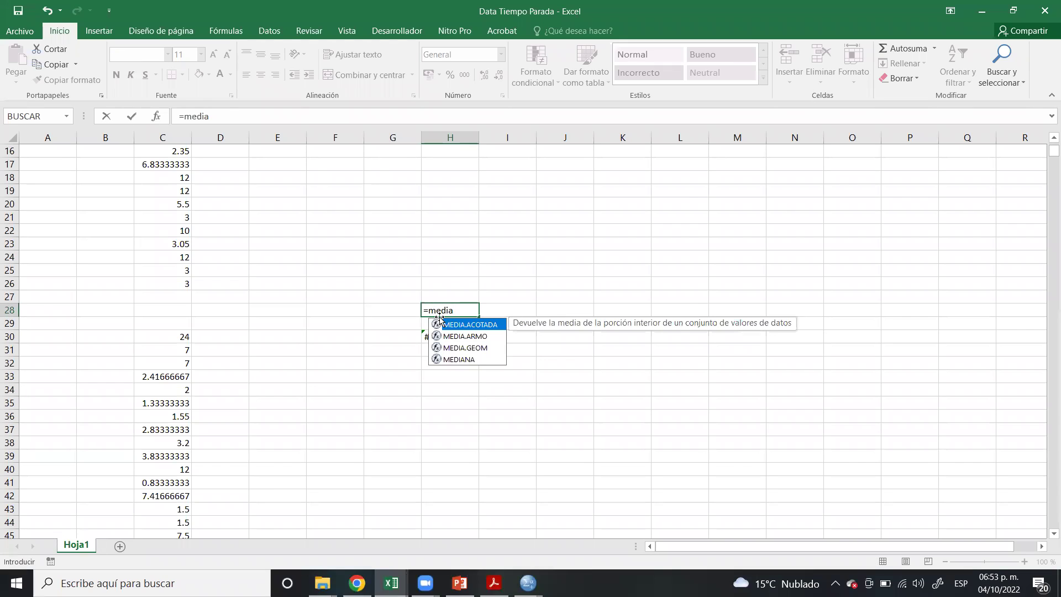
key(BackSpace)
key(BackSpace)
key(BackSpace)
key(BackSpace)
key(BackSpace)
key(BackSpace)
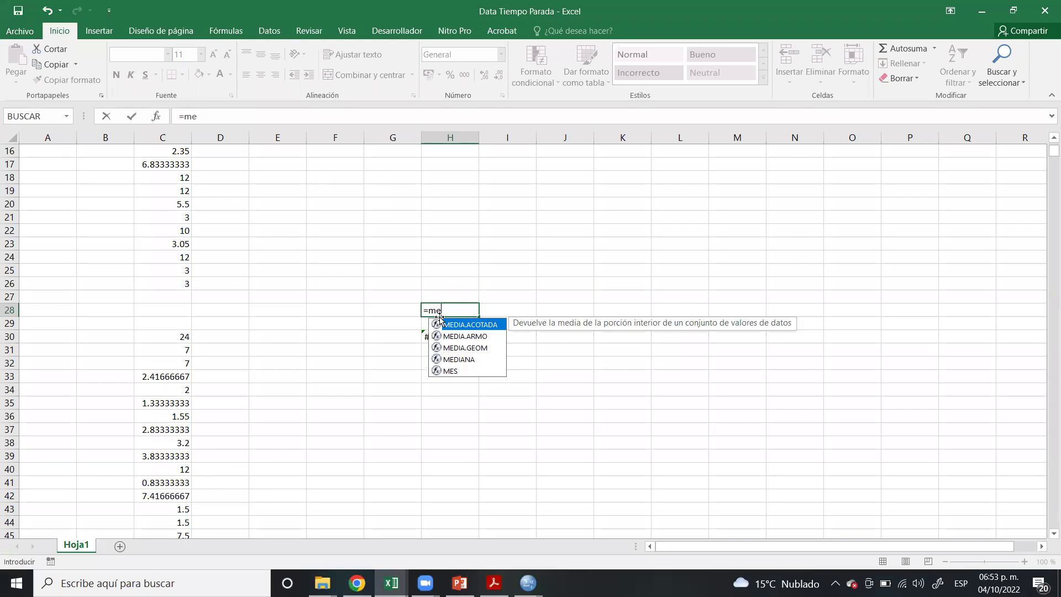
text(=prome)
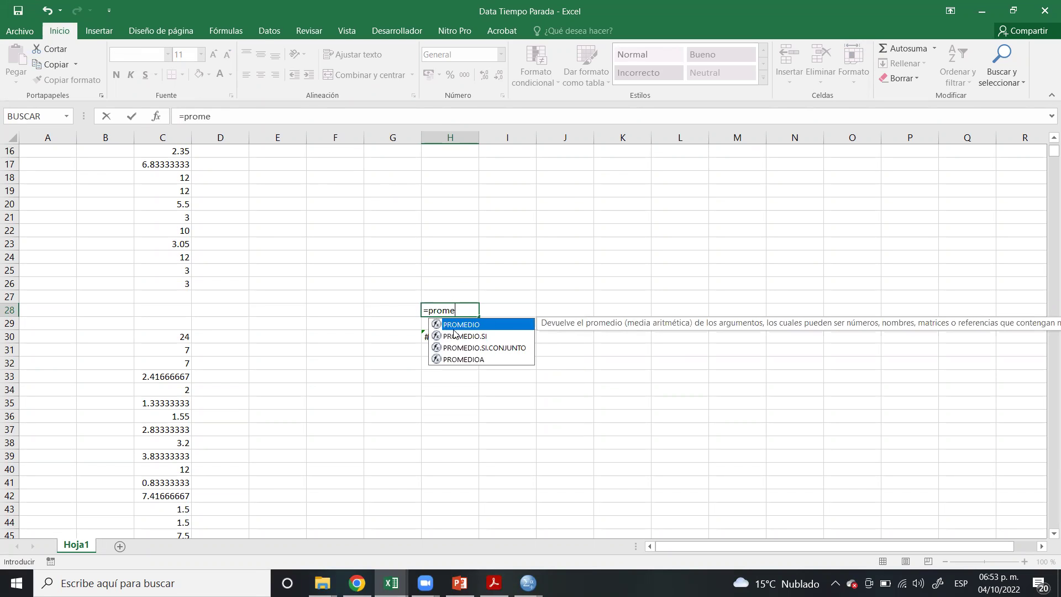
double_click(483, 328)
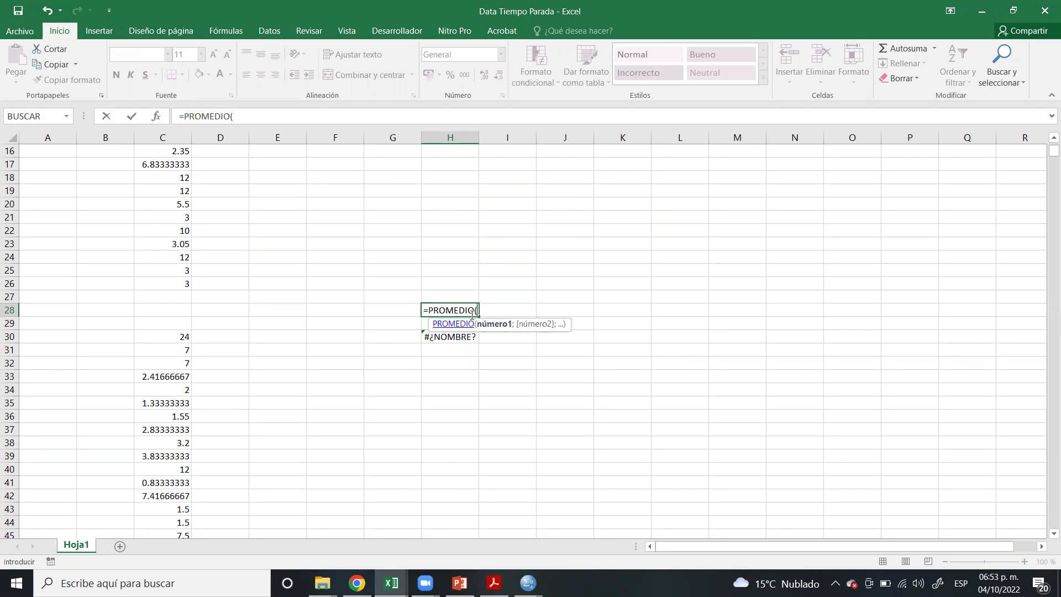
key(Right)
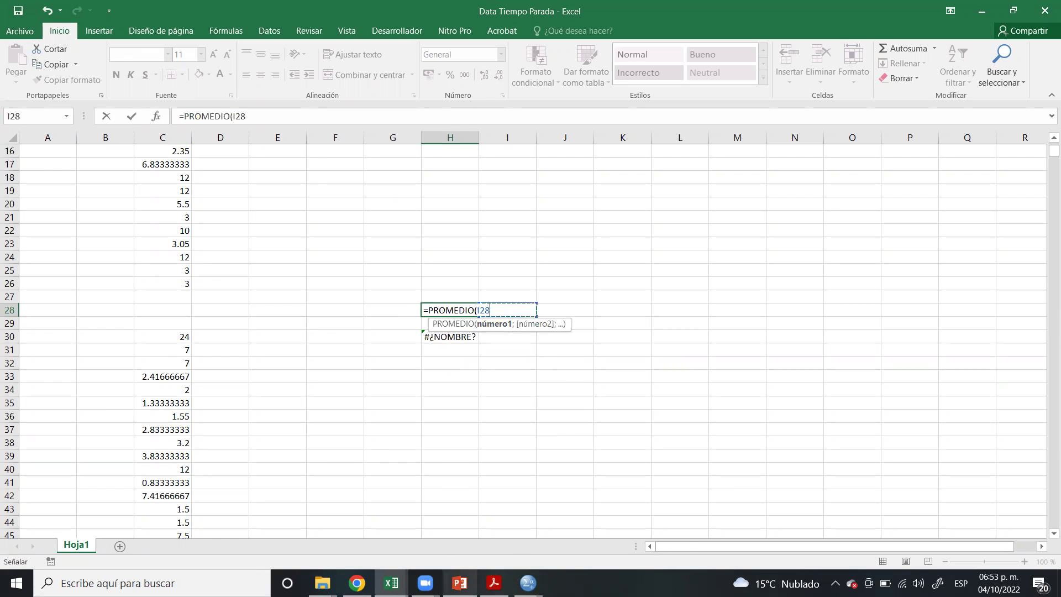
- Glance at the equipment downtime report workbook, return to slide 13 in PowerPoint, and highlight the central values in the Mediana examples
mouse_move(391, 583)
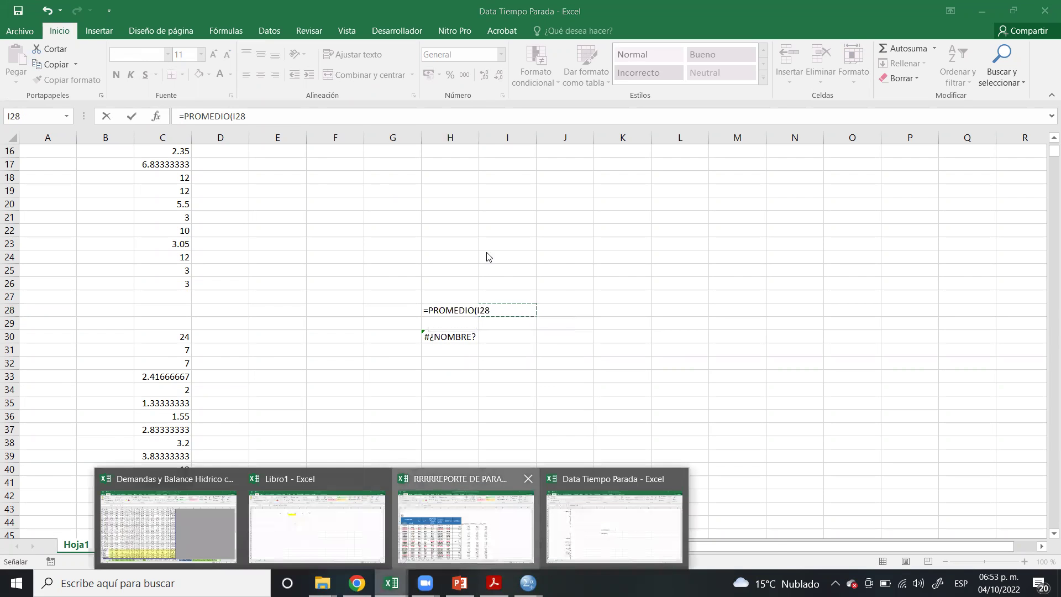
click(443, 512)
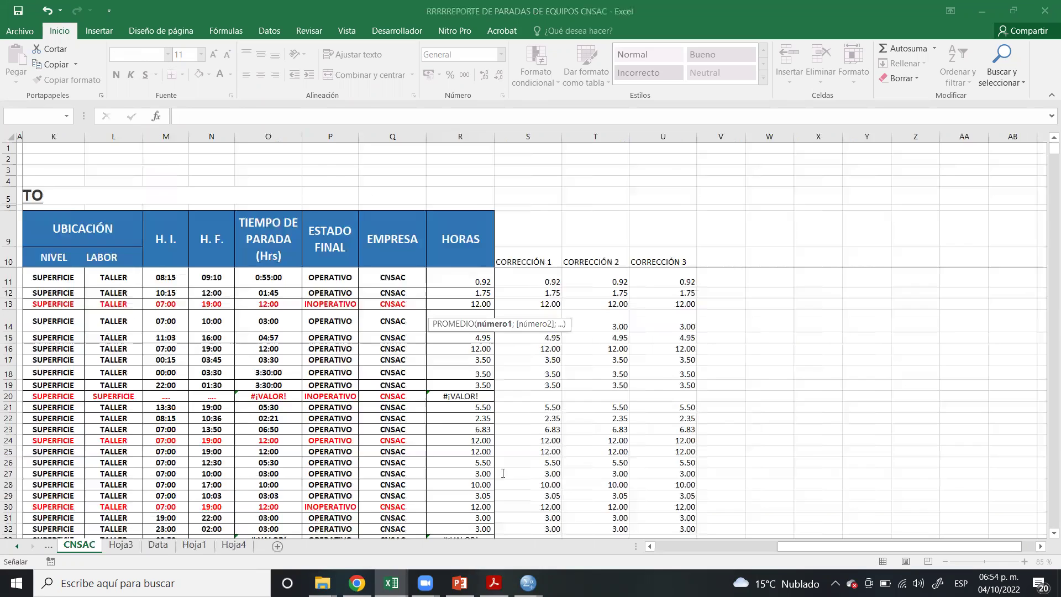
key(alt+Tab)
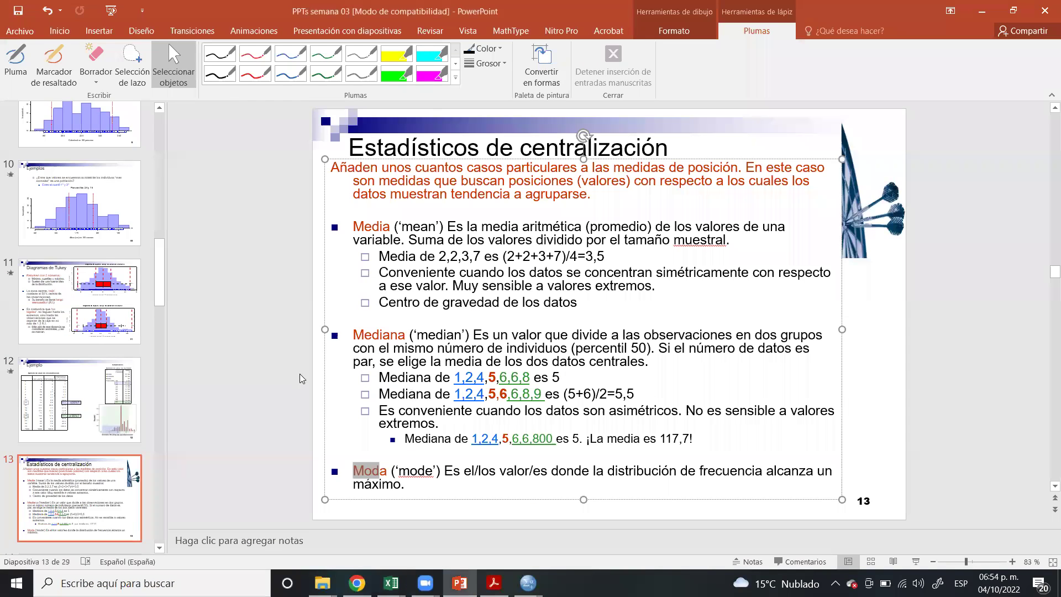
click(299, 374)
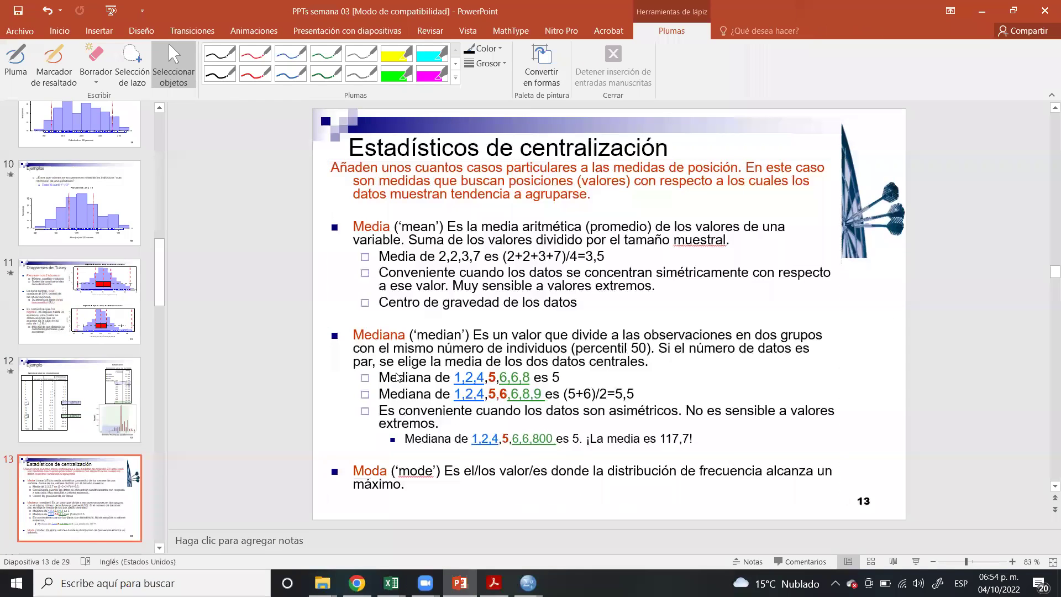
double_click(494, 379)
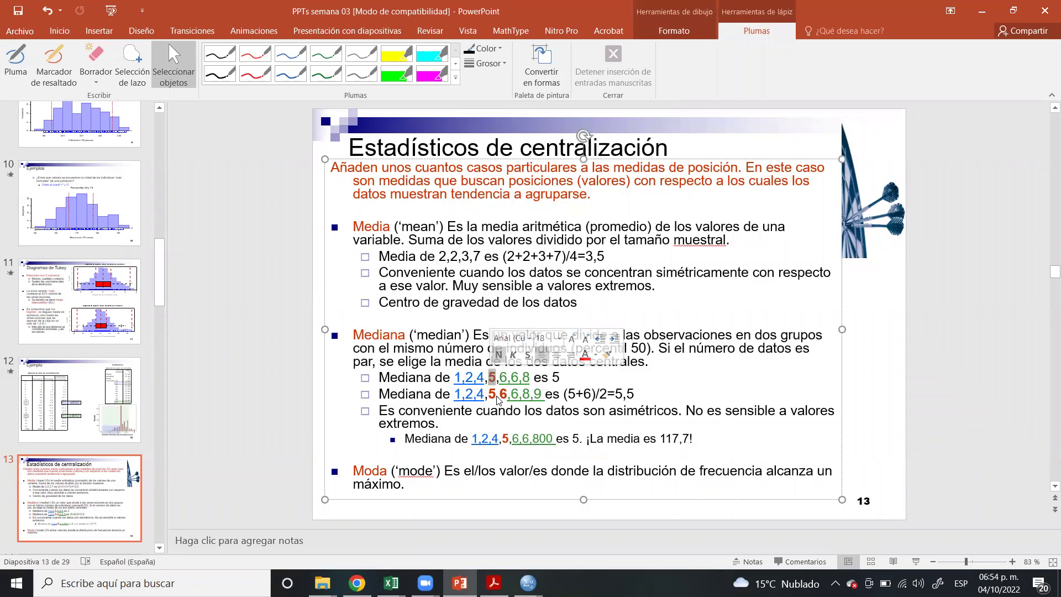
drag(489, 395, 508, 395)
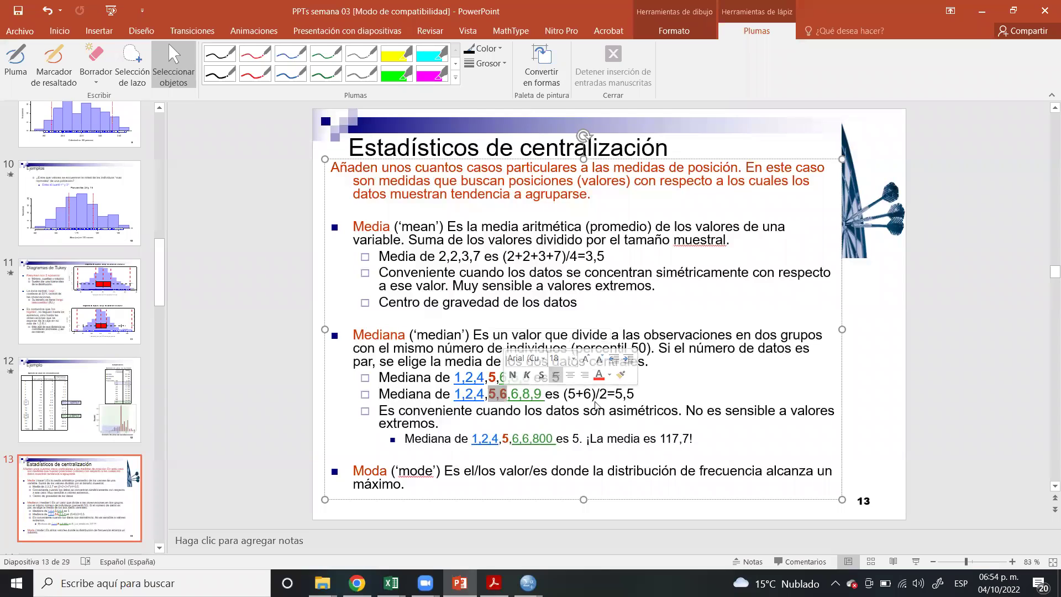
click(457, 245)
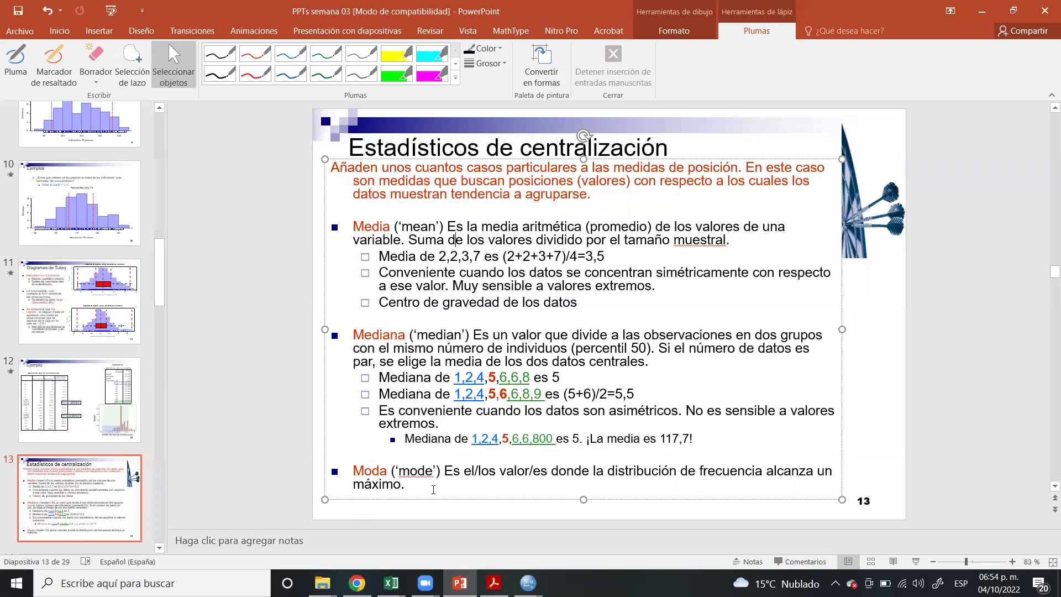
click(285, 362)
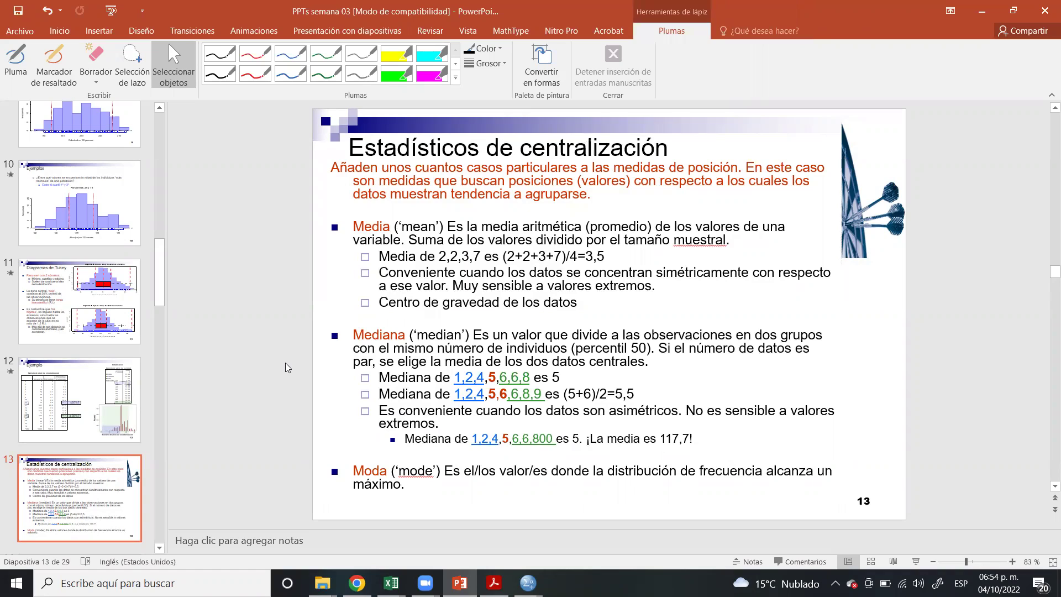
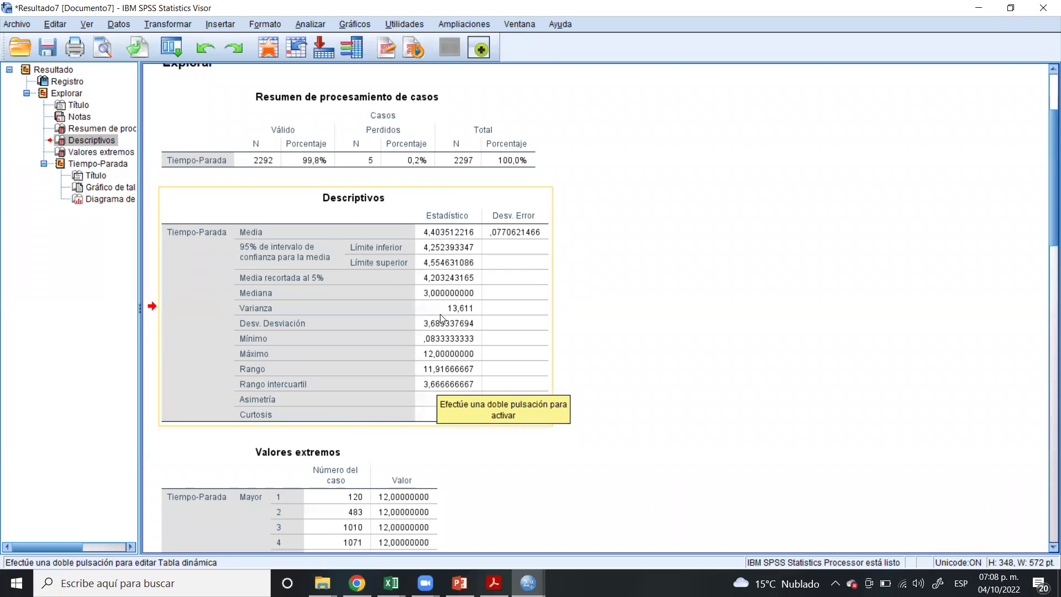
- Review the Explore output for Tiempo-Parada in Resultado7, from the extreme values and stem-and-leaf plot to the box plot and descriptives
scroll(440, 317, down, 5)
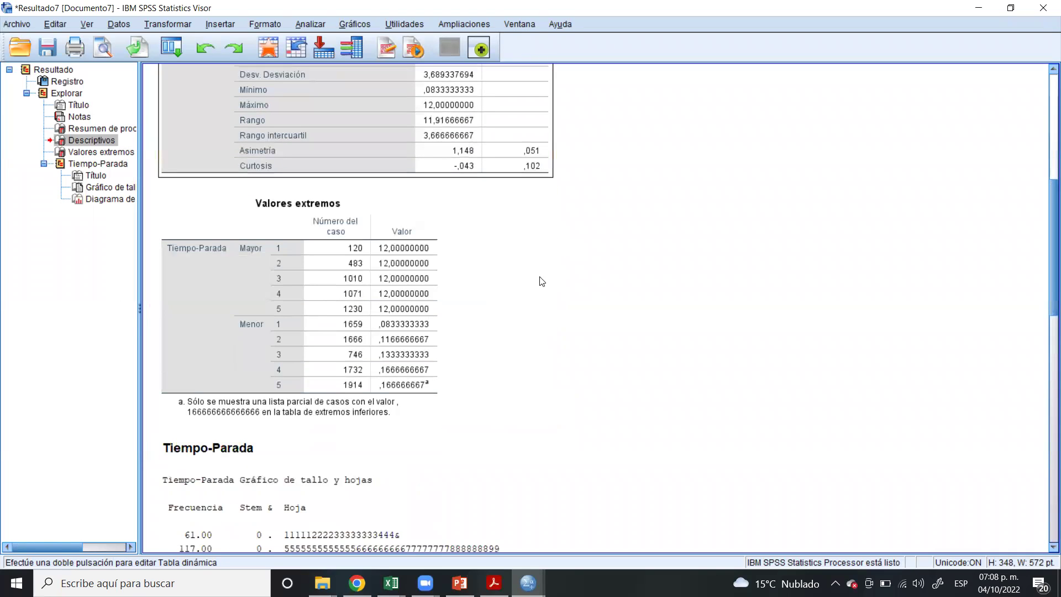
scroll(509, 209, down, 1)
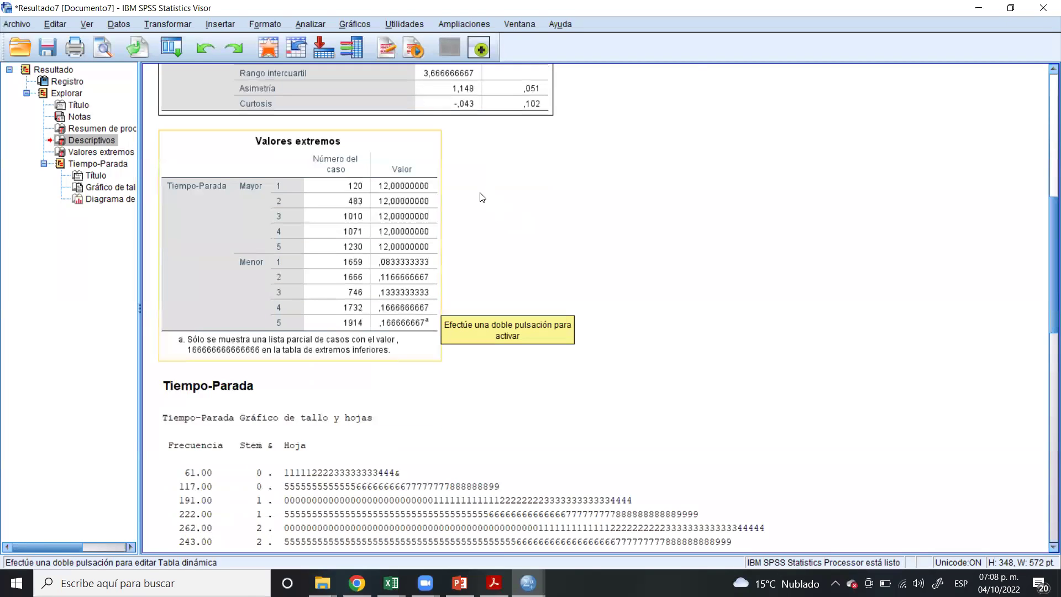
scroll(540, 202, down, 12)
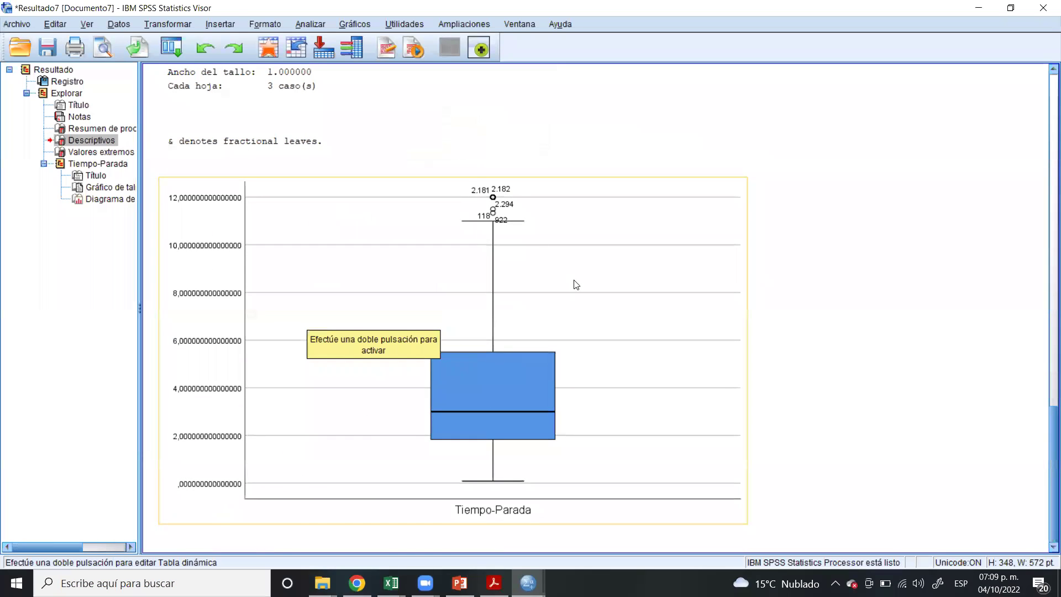
scroll(576, 284, up, 8)
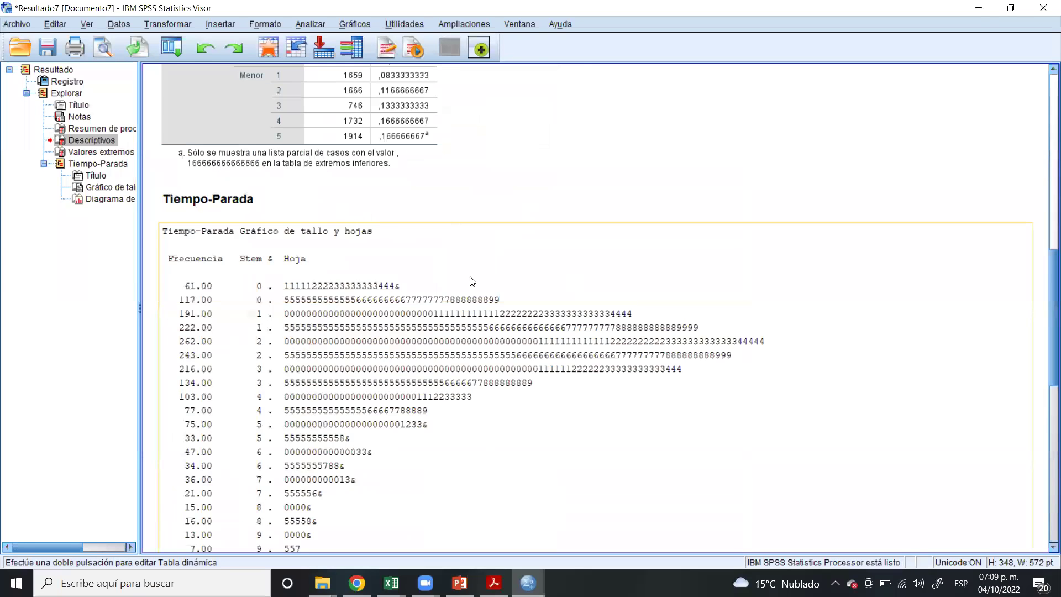
scroll(408, 324, up, 6)
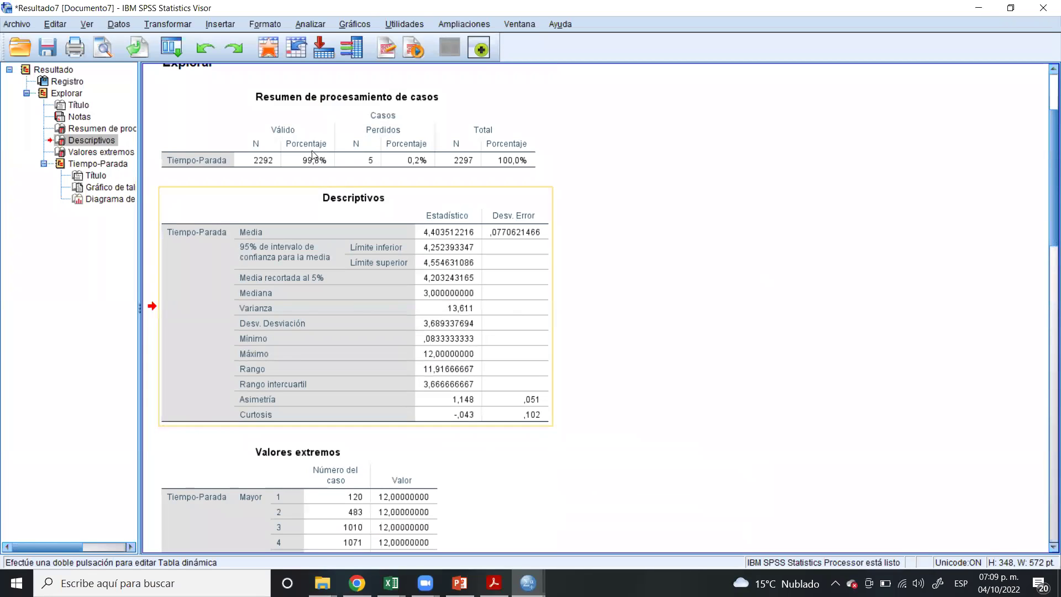
- Switch to Chrome and open the course list on the home page of the UNISCJSA Aula Virtual
mouse_move(357, 583)
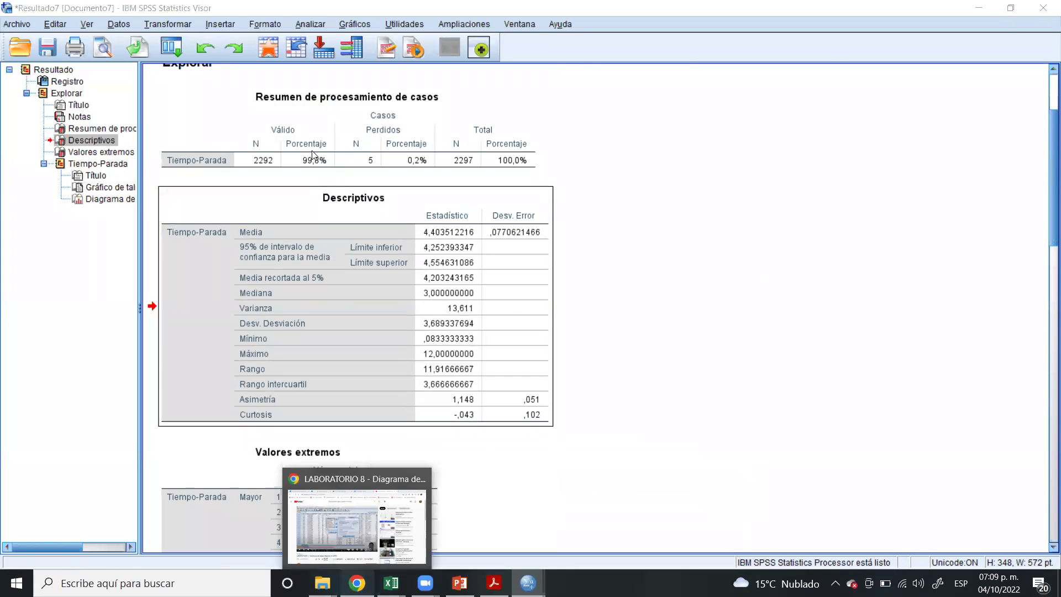
click(357, 519)
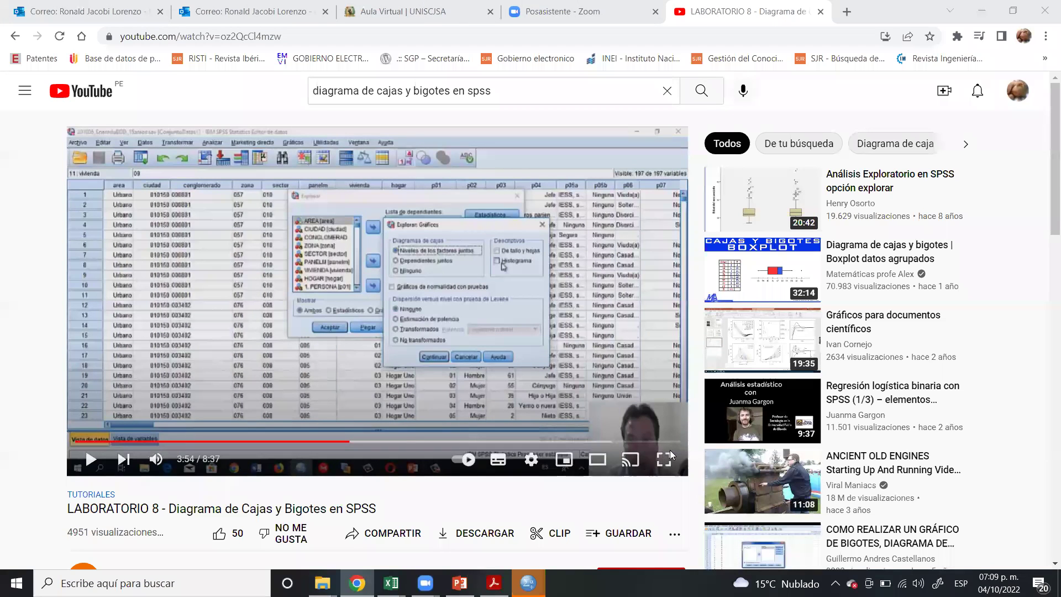
key(ctrl+3)
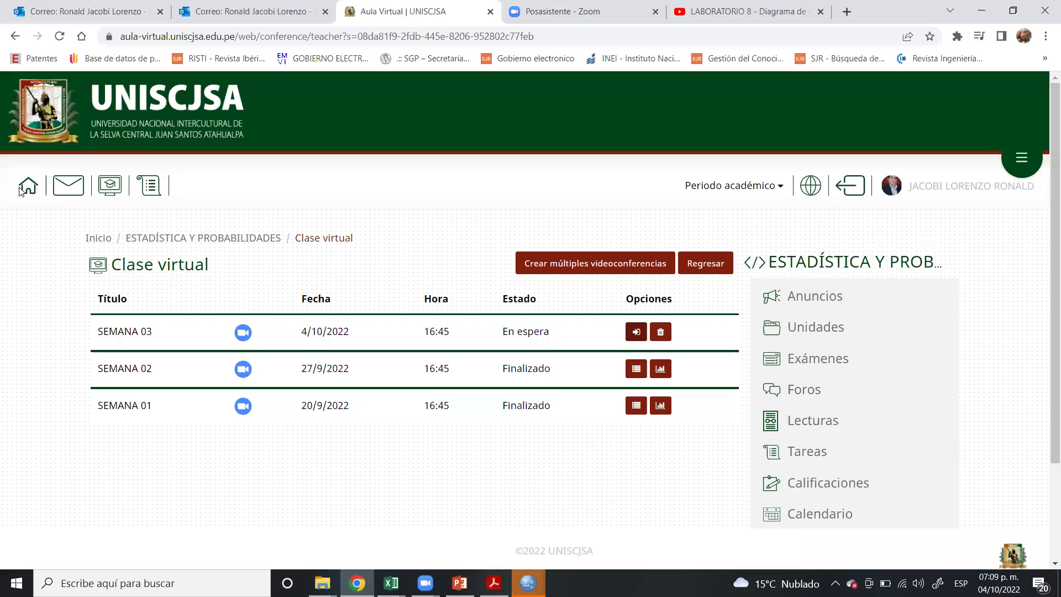
click(21, 190)
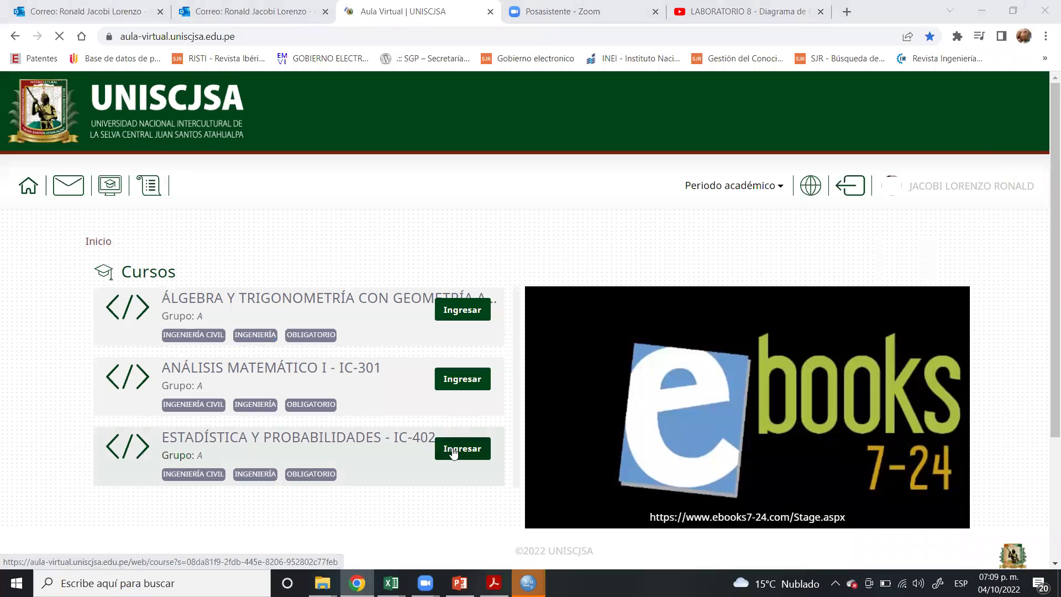
- Open the Estadística y Probabilidades course and add a Tareas resource named "Práctica 03" to SEMANA 03
click(453, 450)
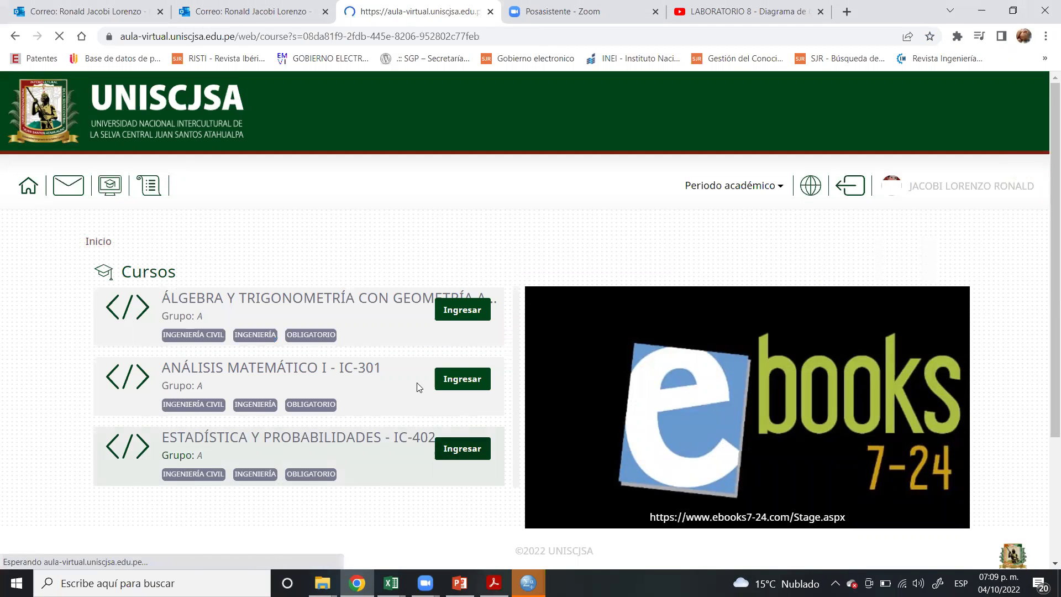
scroll(371, 276, down, 2)
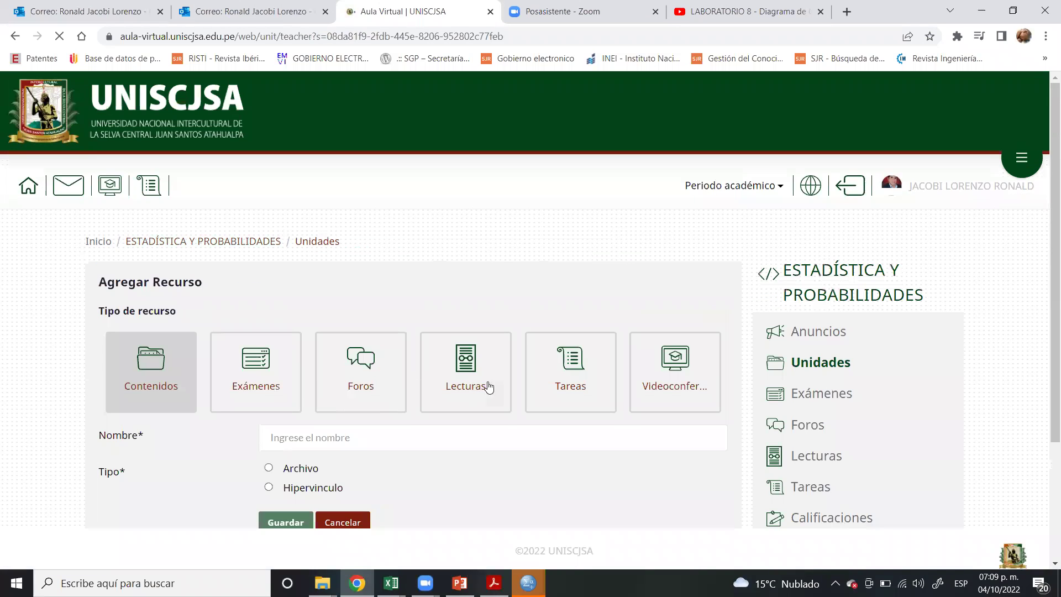
click(553, 380)
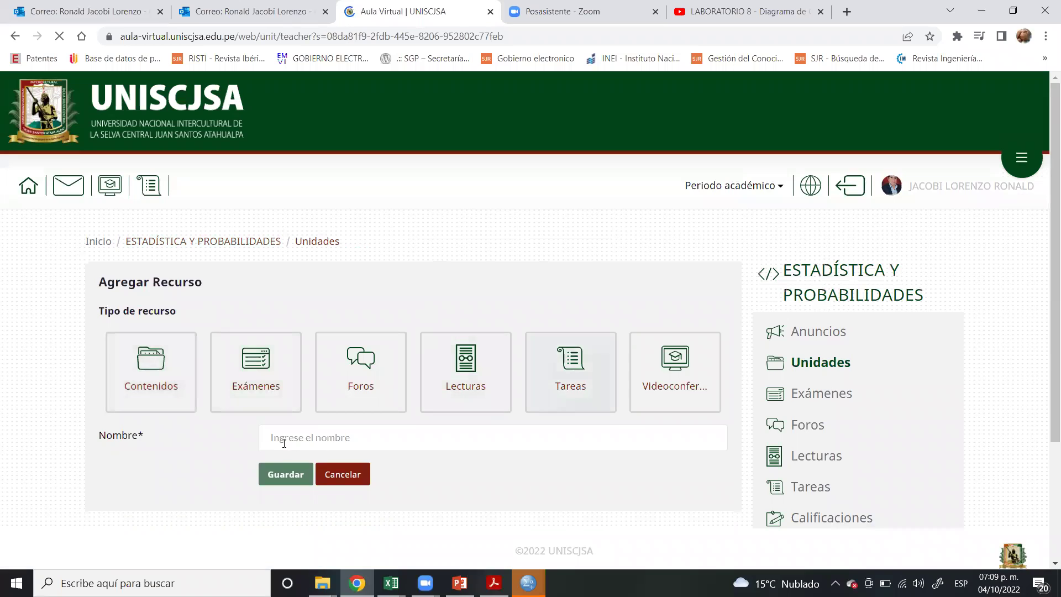
click(284, 443)
text(Pr)
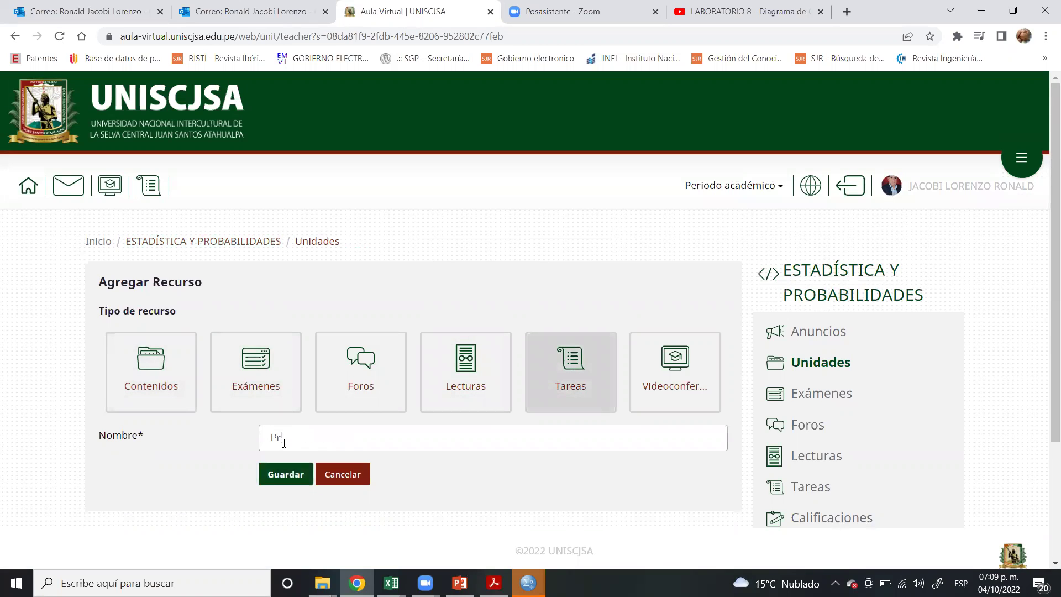
text(áctica 03)
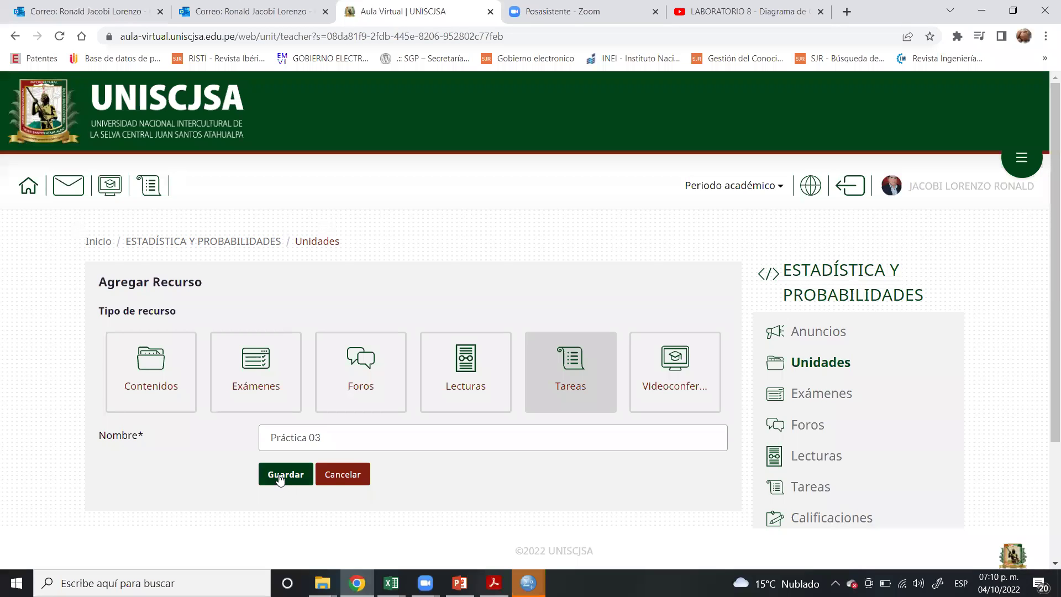
scroll(281, 480, down, 3)
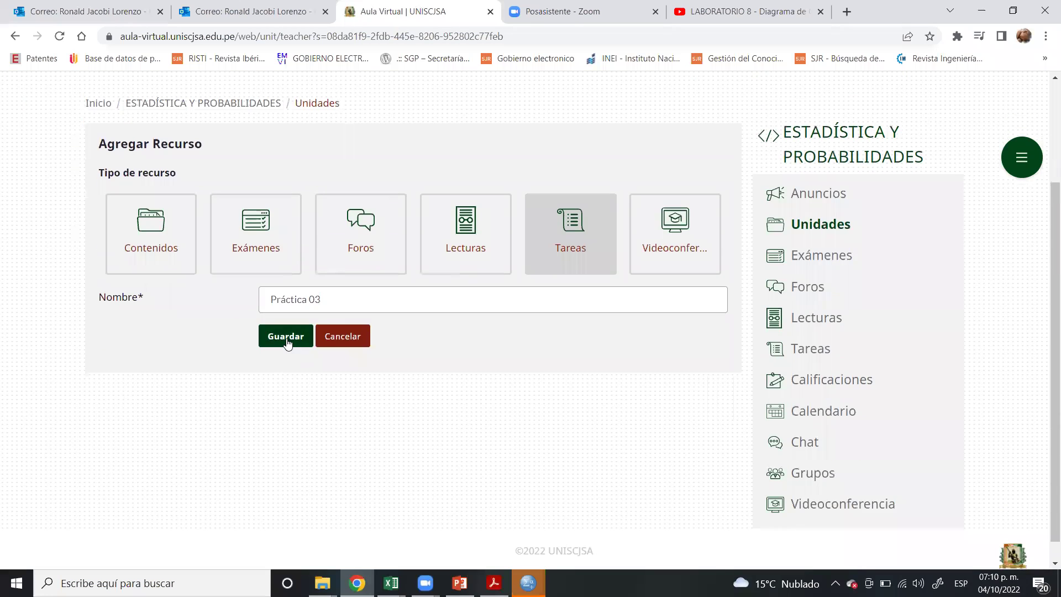
click(286, 338)
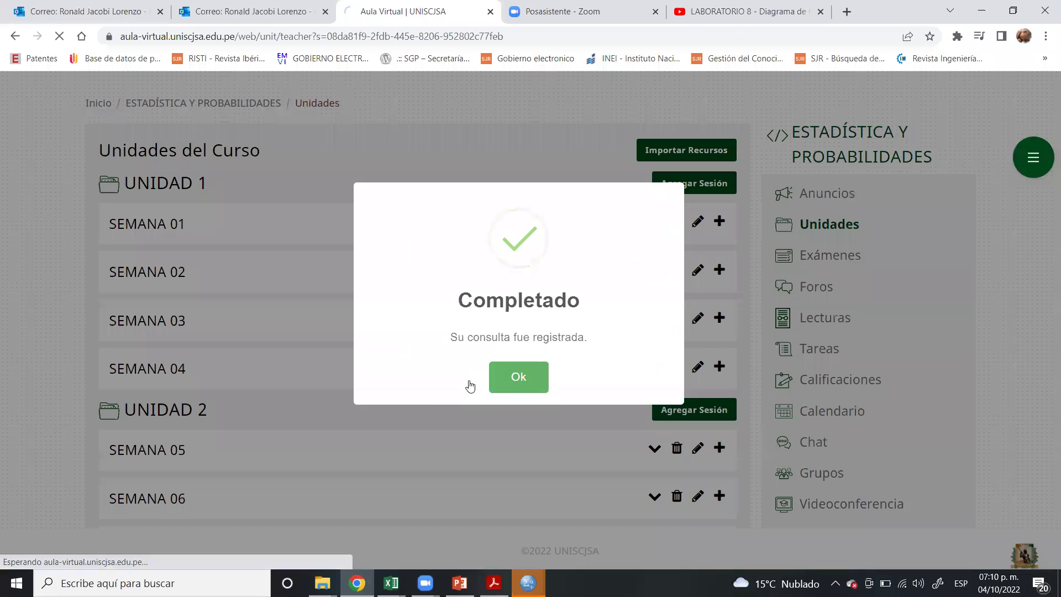
- Begin the task description with the text "Del archivo CNSAC de la penultima correci"
scroll(403, 388, down, 1)
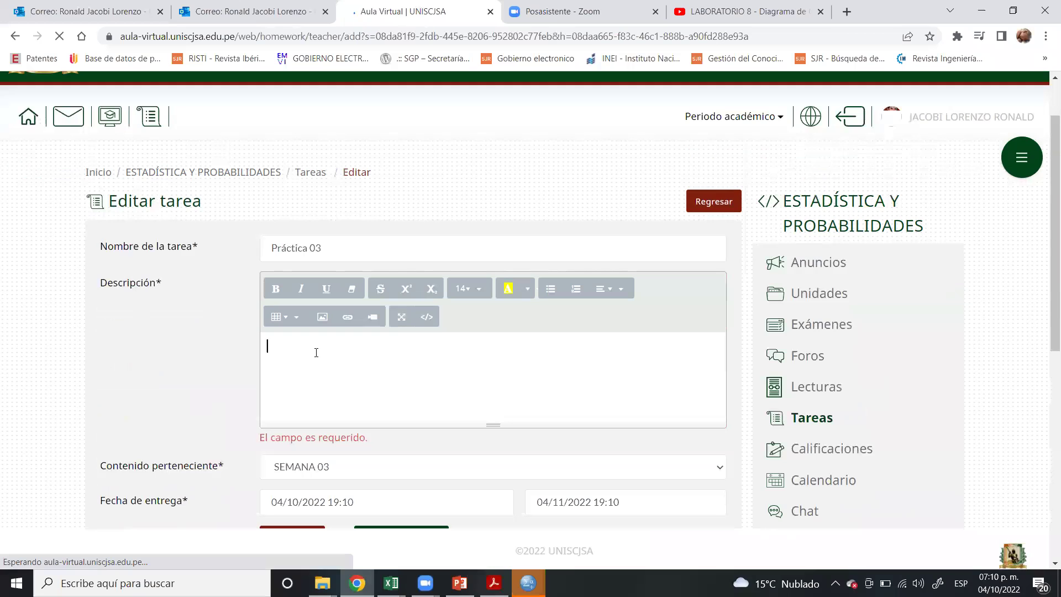
click(419, 363)
text(De)
key(BackSpace)
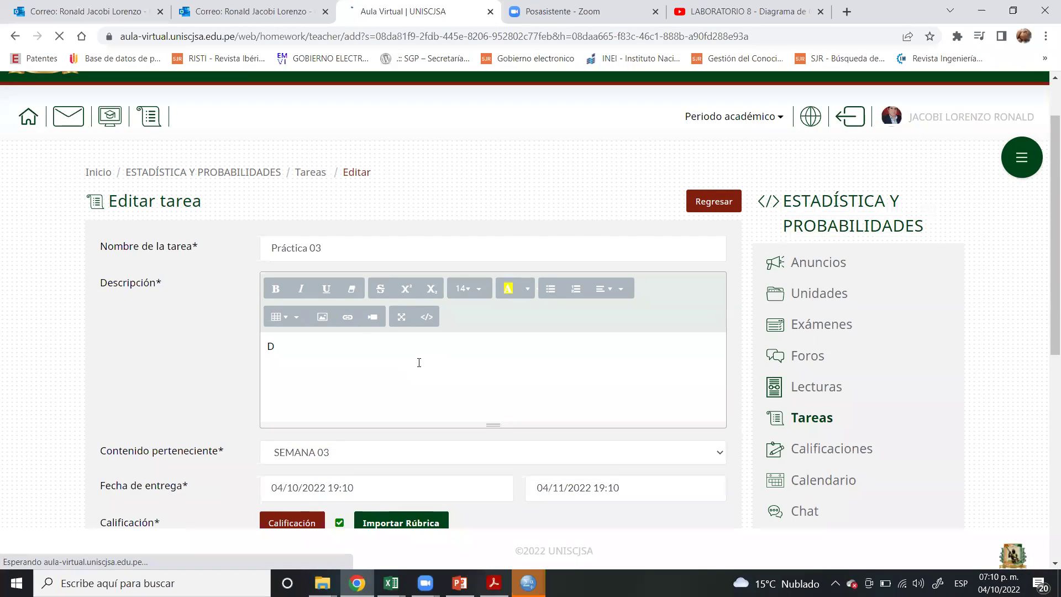
text(el archivo)
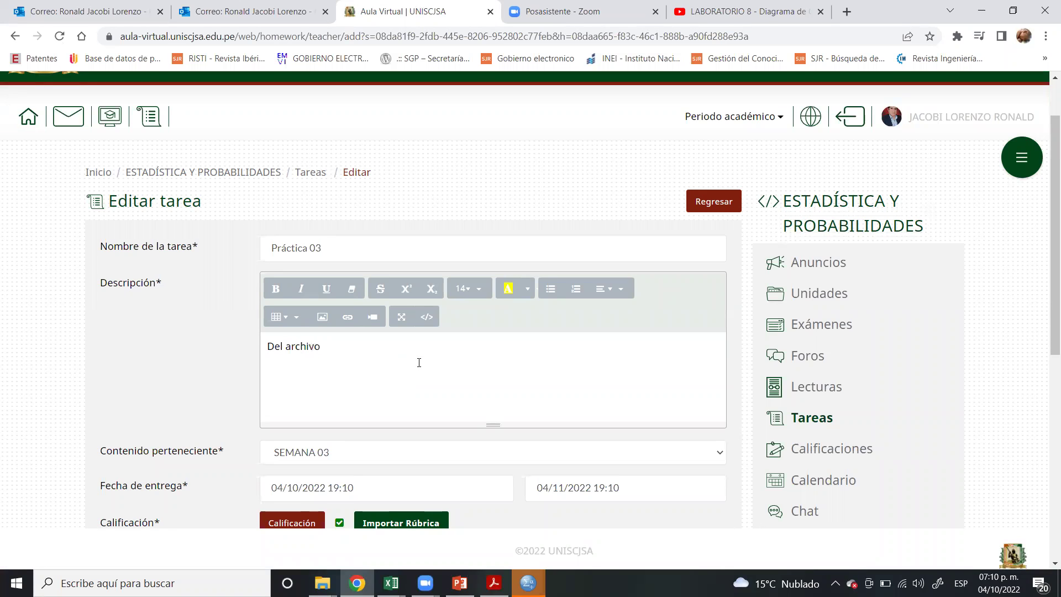
text( CNSA)
text(C)
text(de la penultima correci)
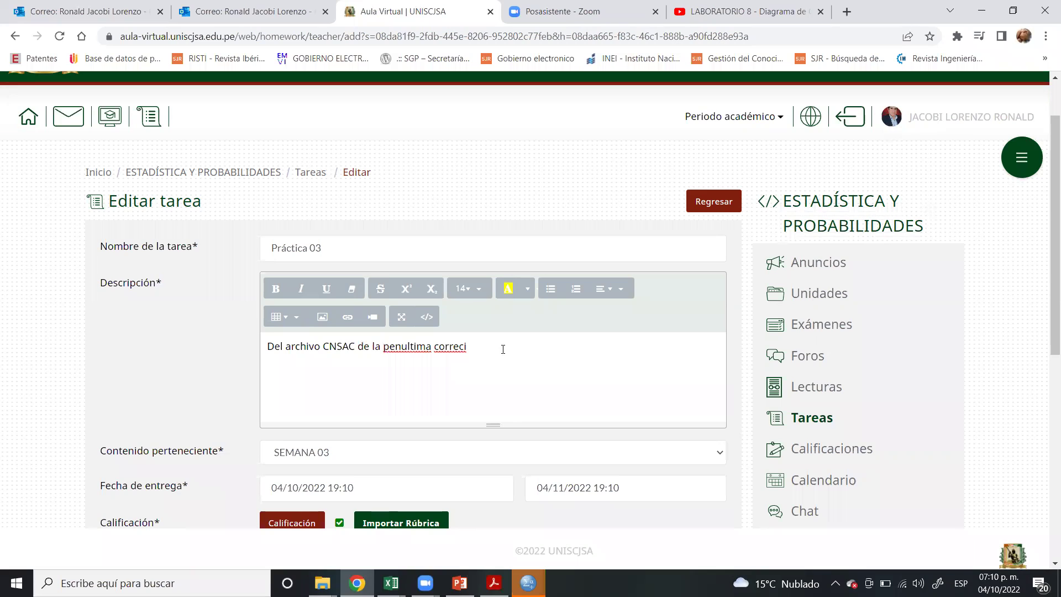
- Correct the wording in the description so that it reads "penúltima corrección"
shift+click(360, 355)
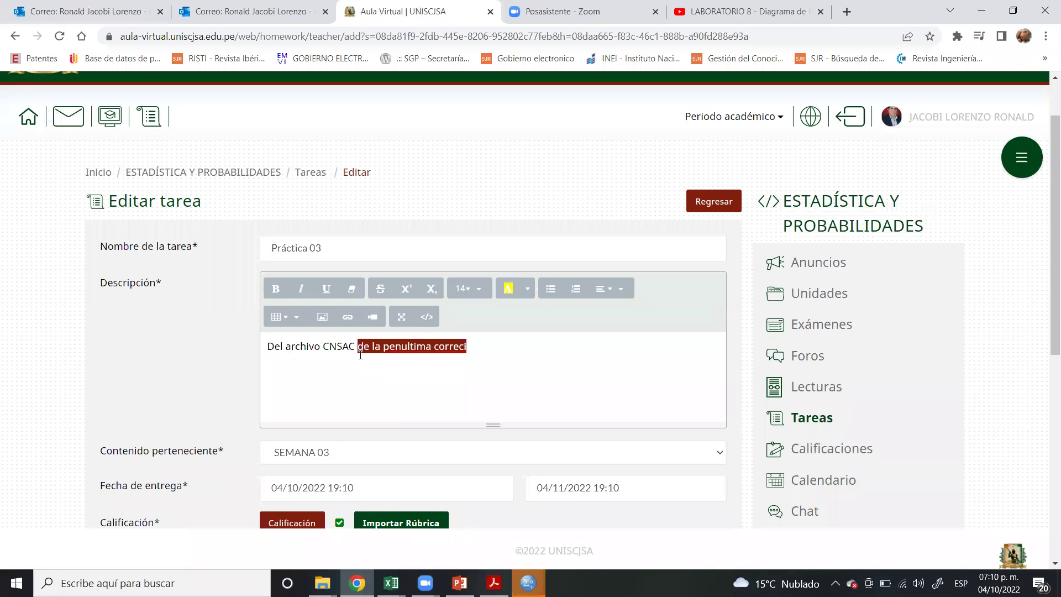
click(466, 347)
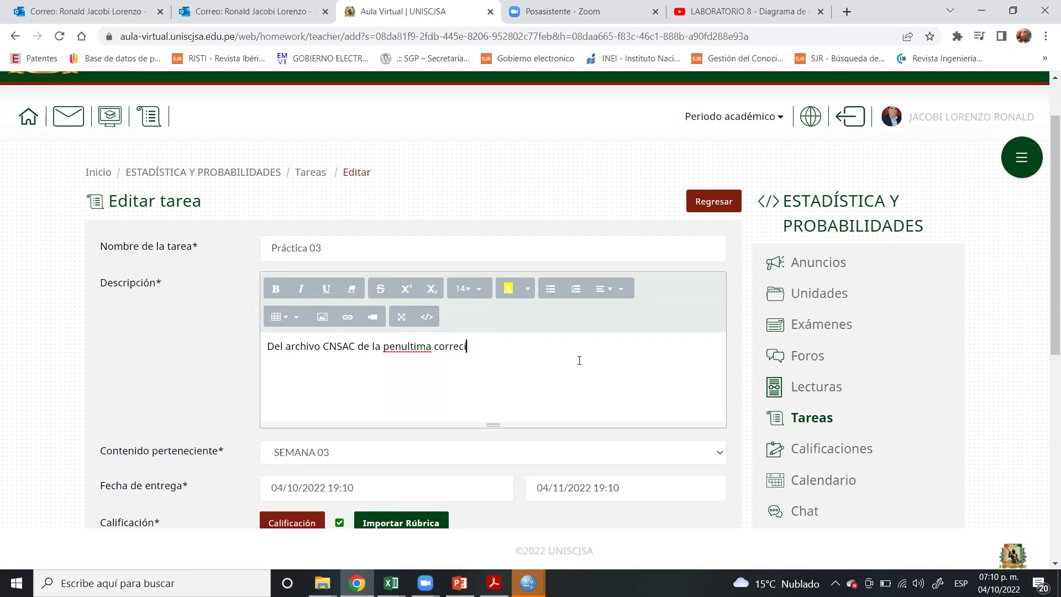
click(408, 346)
key(BackSpace)
key(BackSpace)
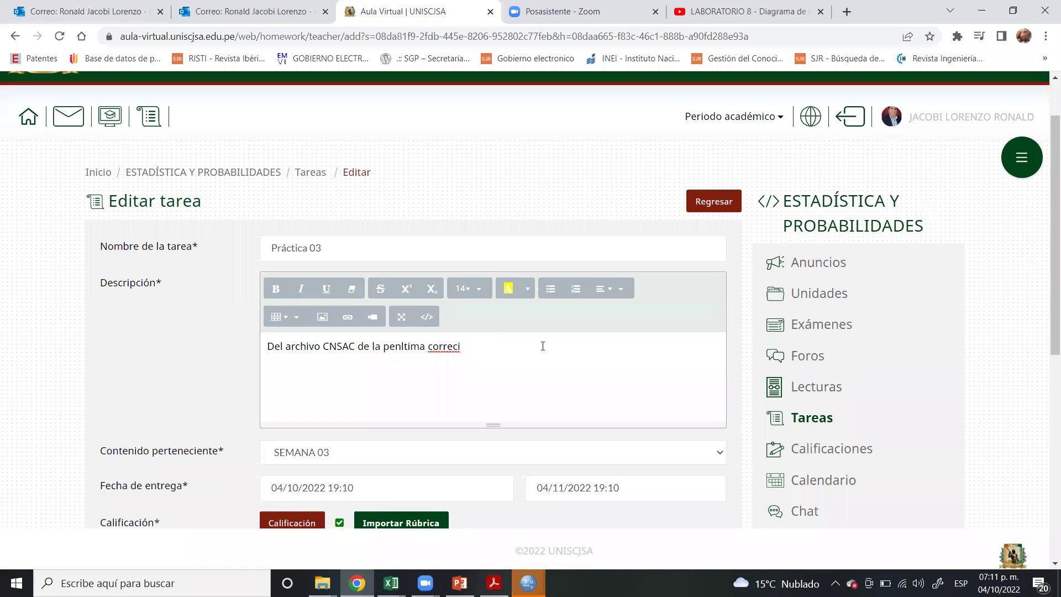
text(ú)
text(ón)
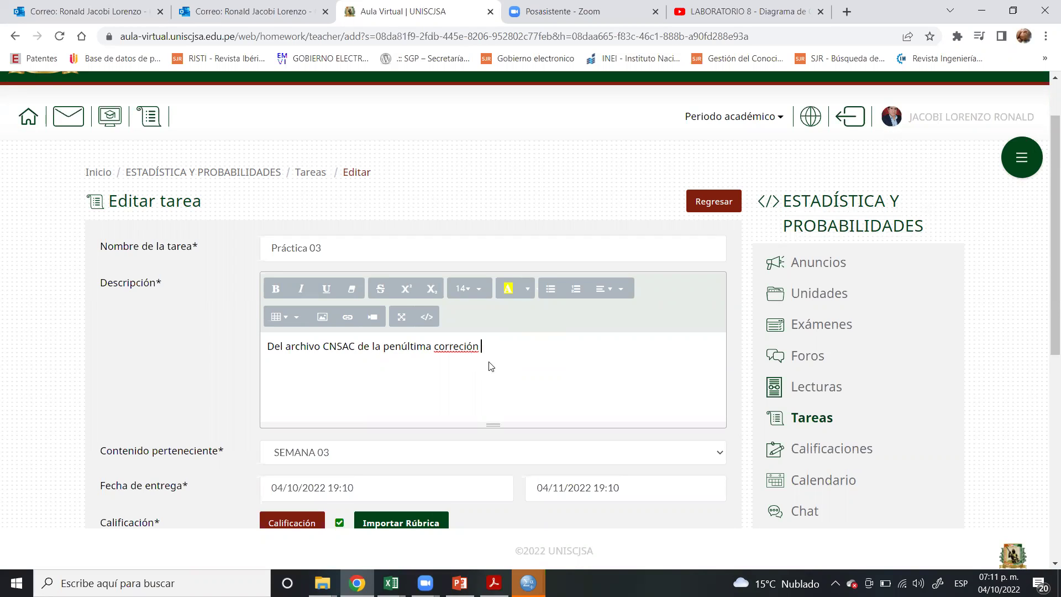
key(Left)
key(Left)
key(Left)
key(Left)
text(ción tra)
key(BackSpace)
key(BackSpace)
key(BackSpace)
- Continue the description with "exportar al SPSS, y hallar la media, moda, mediana, RI, rango,"
text(exportar al)
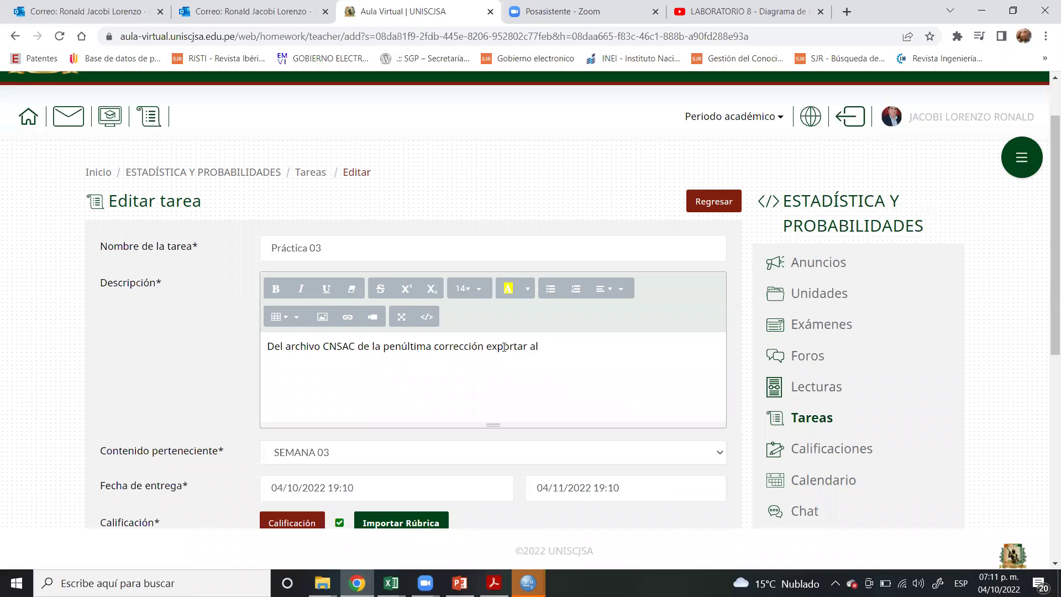
text( SPSS, y hallar la media, mo)
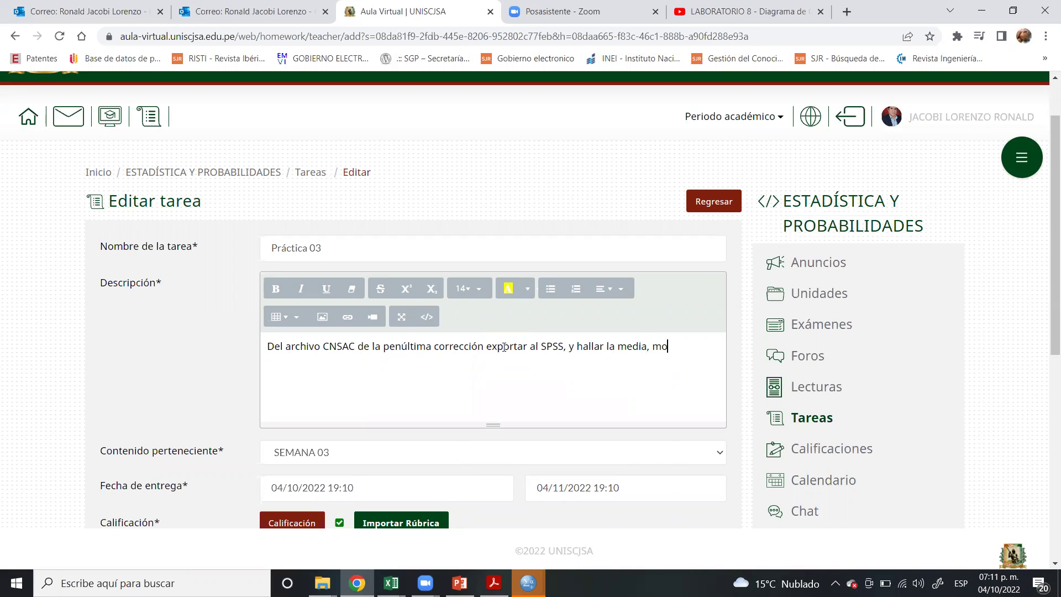
text(da, mediana, RI, rango)
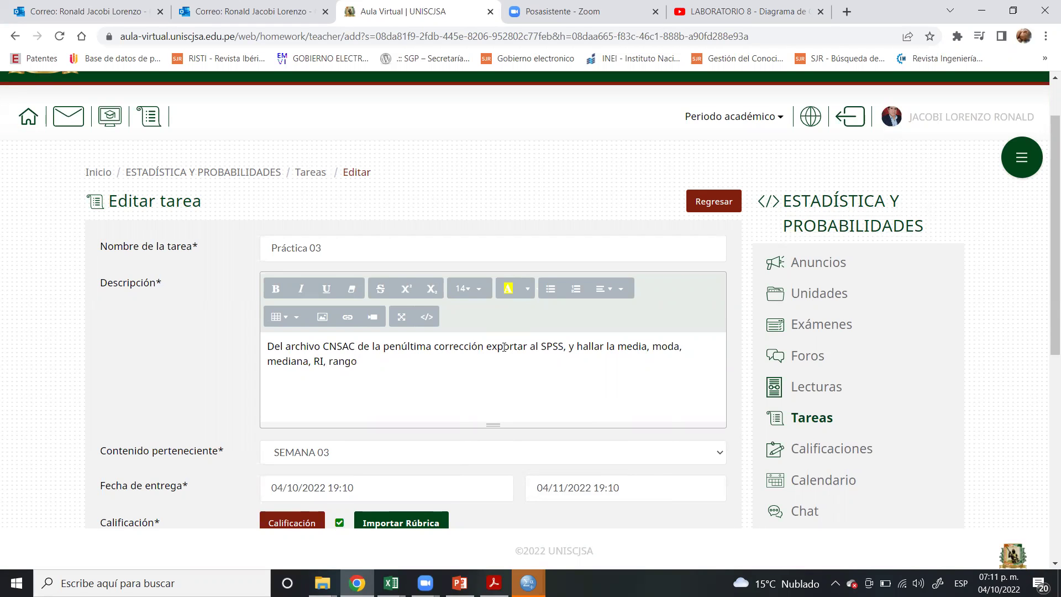
text(,)
- Complete the description with "diagrama de caja(bigotes). Para finalmente eliminar los datos atípicos."
text(diagrama de caja(bo)
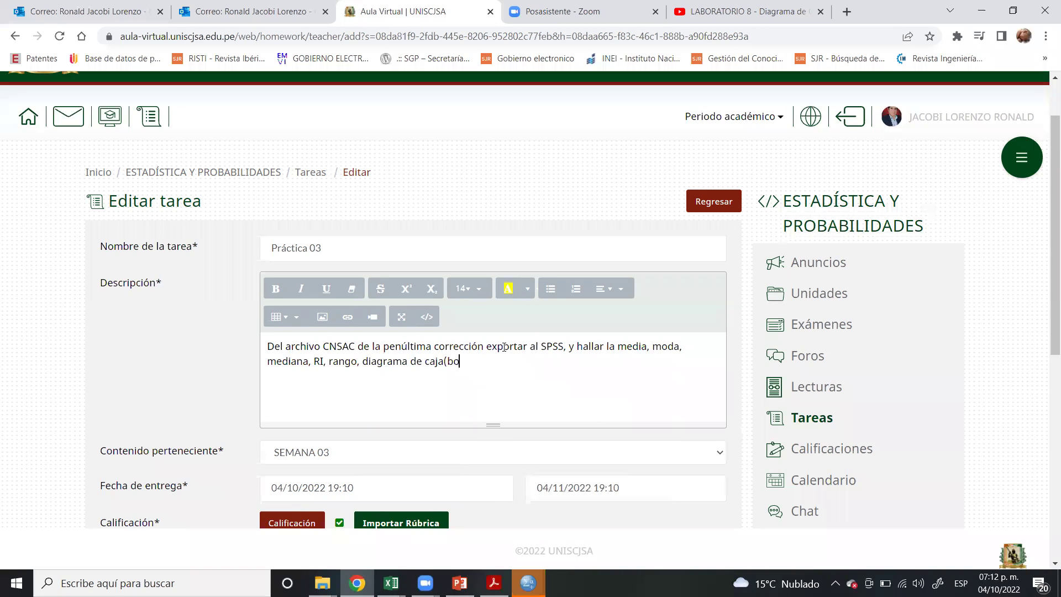
text(gotes))
text( y)
key(BackSpace)
key(BackSpace)
key(BackSpace)
key(BackSpace)
key(BackSpace)
key(BackSpace)
key(BackSpace)
key(BackSpace)
key(BackSpace)
text(igotes). Para finalmente elimi)
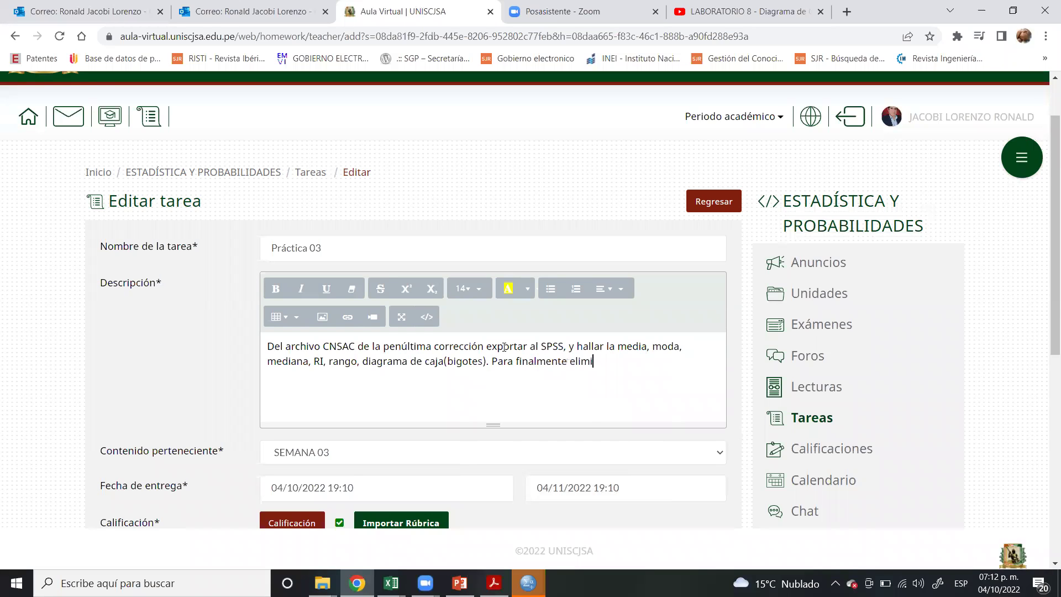
text(nar los datos atípicos.)
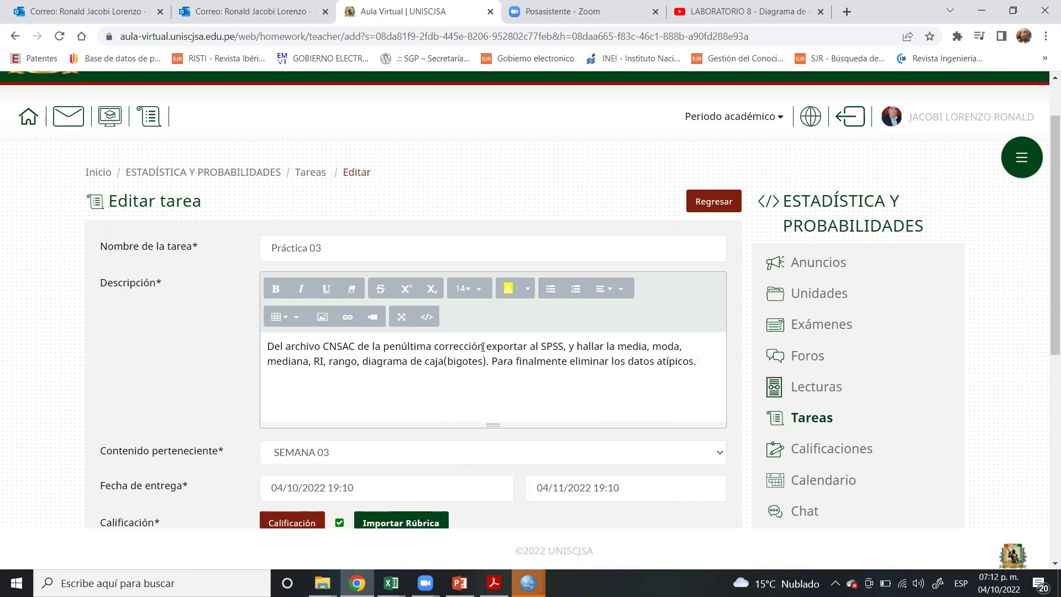
- Insert "de la variable tiempo de parada" after the word "corrección" in the description
text(de la variable)
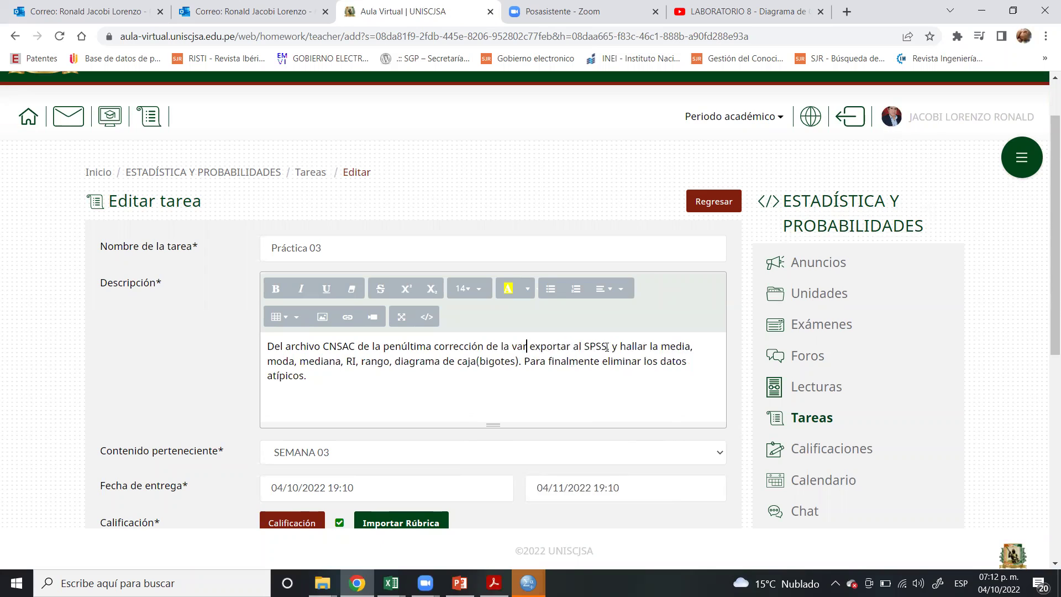
text( tiempo )
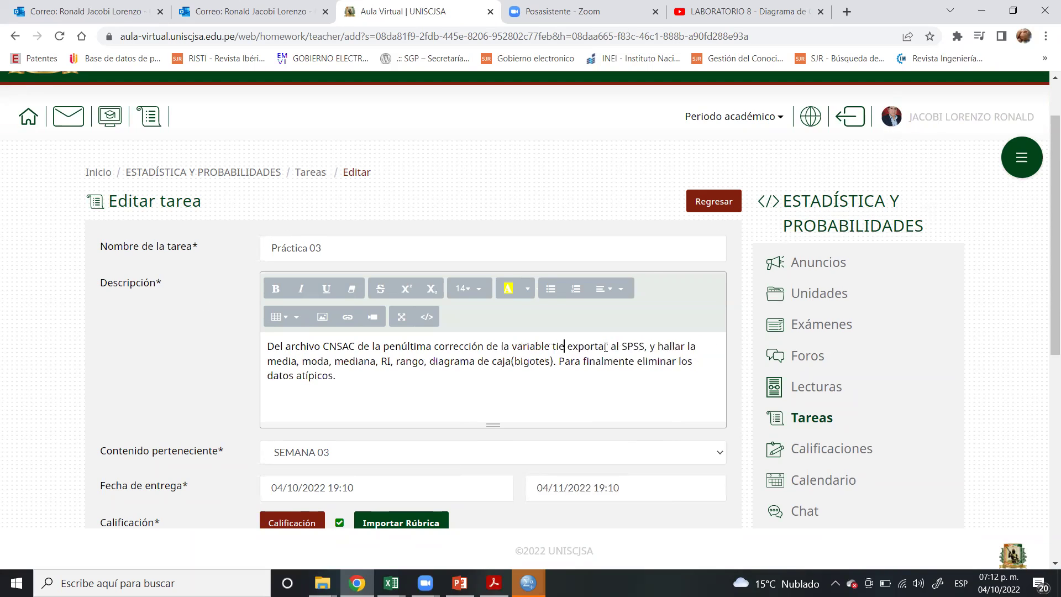
text(de parada)
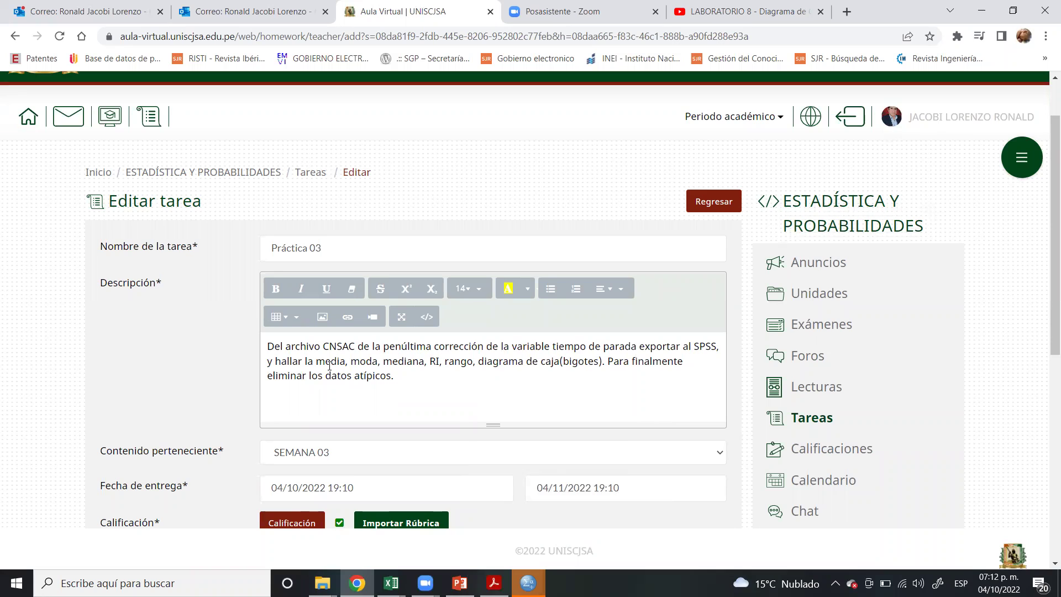
click(429, 361)
click(496, 378)
- Switch to SPSS to review the Tiempo-Parada descriptives, box plot and the TiempoParada data, and return to the task form in Chrome
click(528, 583)
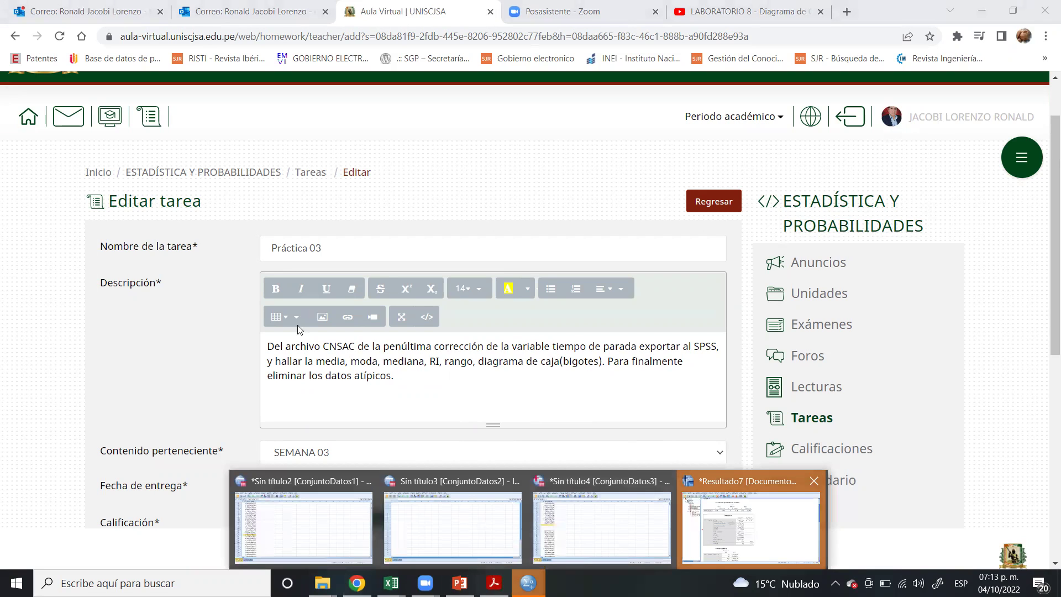
key(Return)
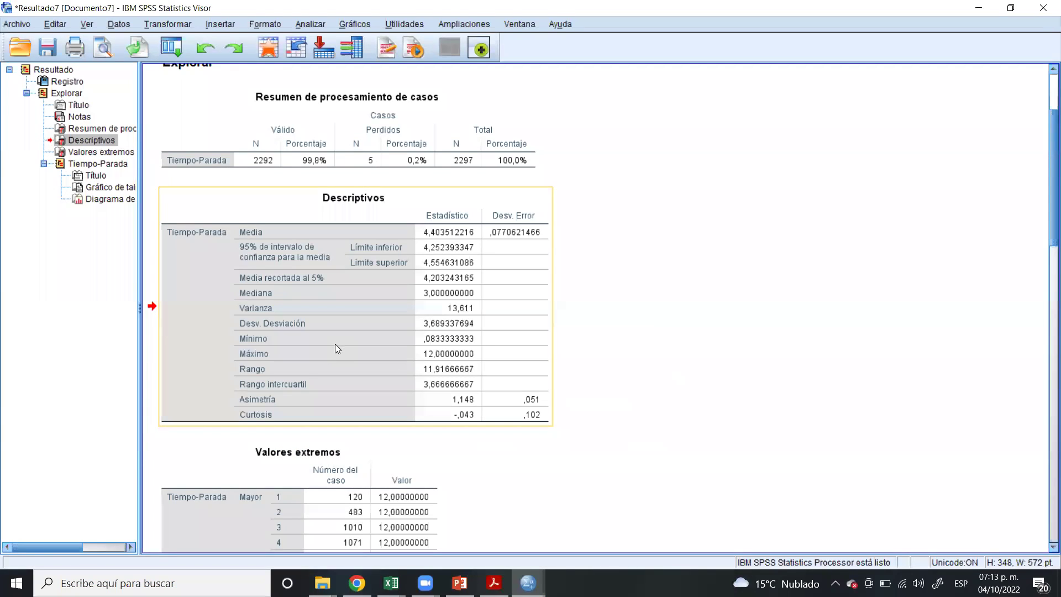
scroll(335, 344, down, 3)
scroll(467, 347, down, 20)
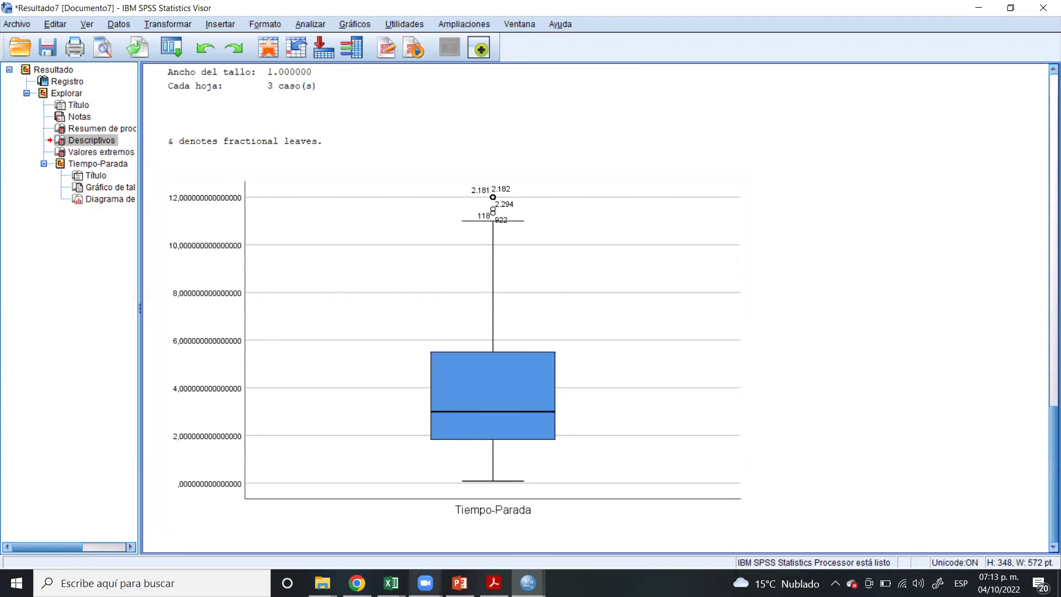
click(612, 542)
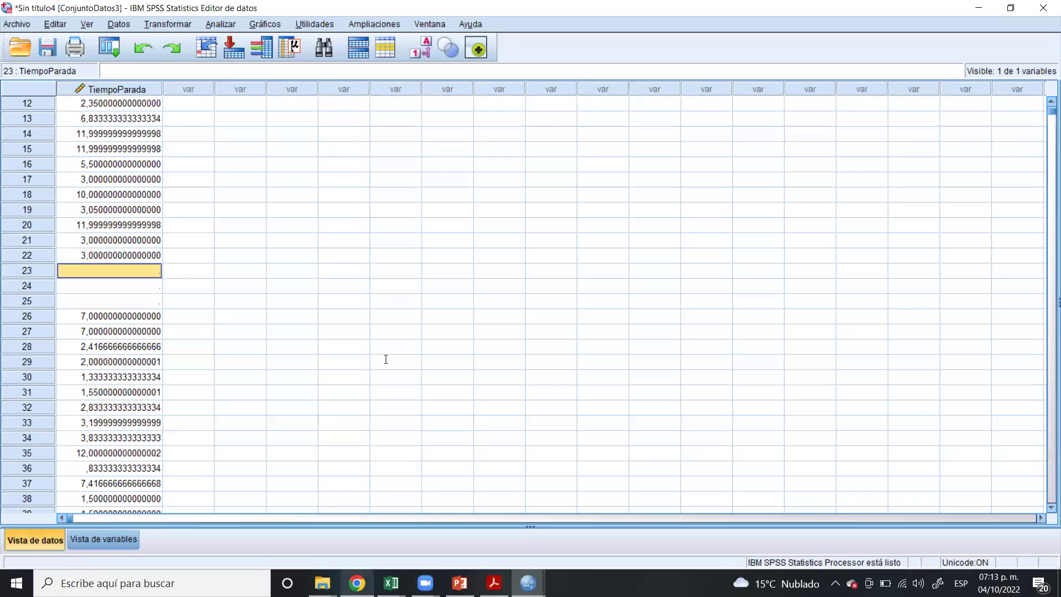
key(alt+Tab)
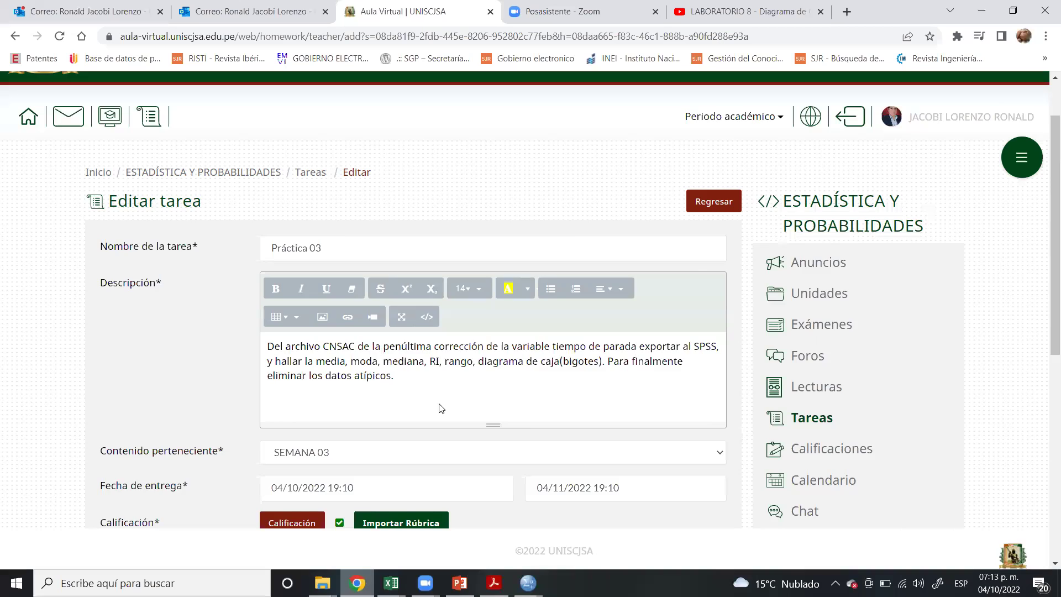
- Check the calendar and set the end date of the task's delivery period to 10/10/2022
scroll(442, 408, down, 3)
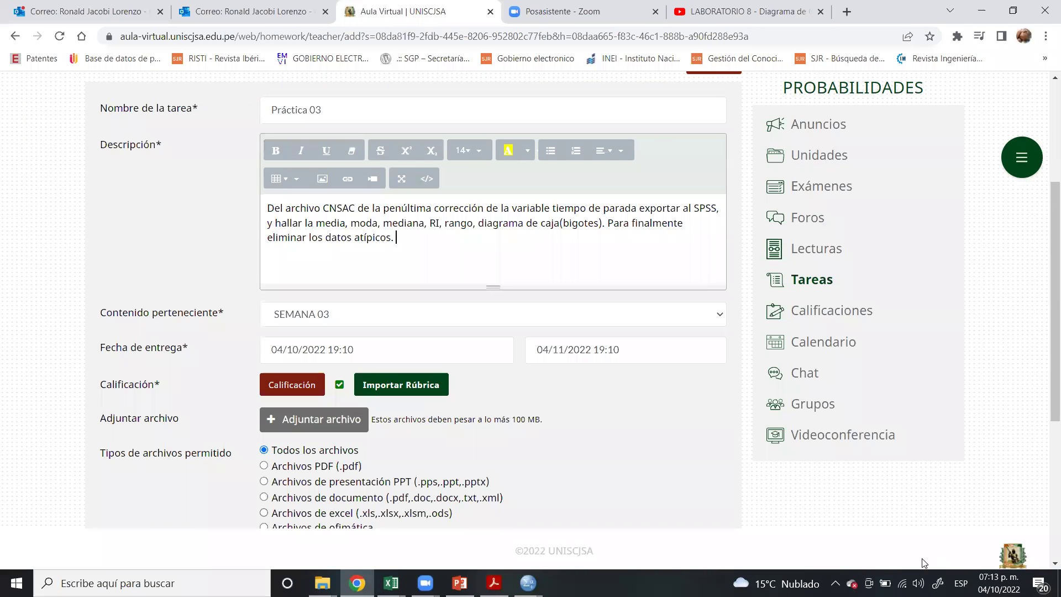
mouse_move(998, 583)
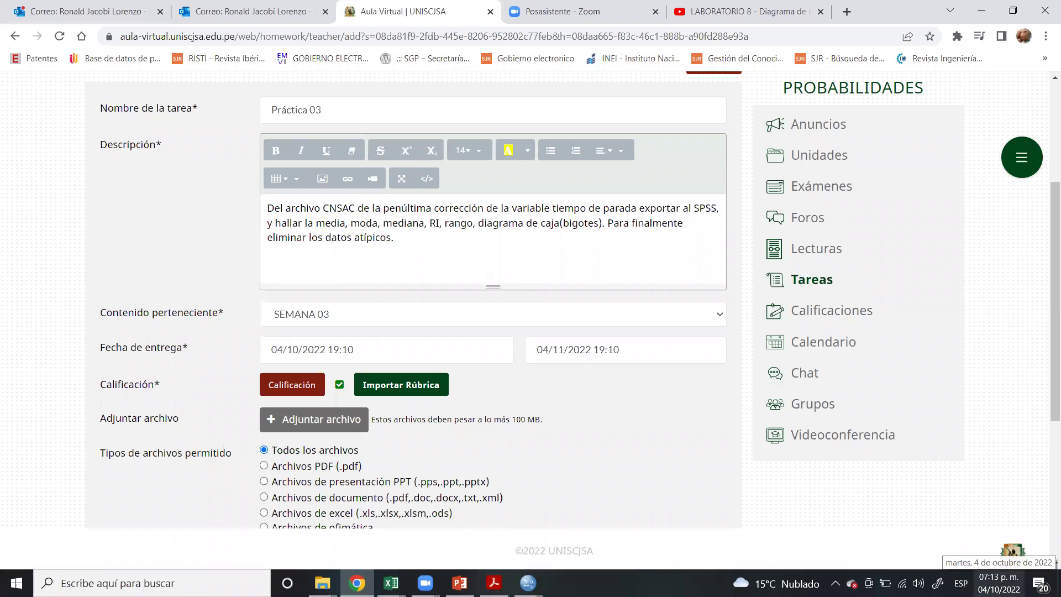
click(999, 583)
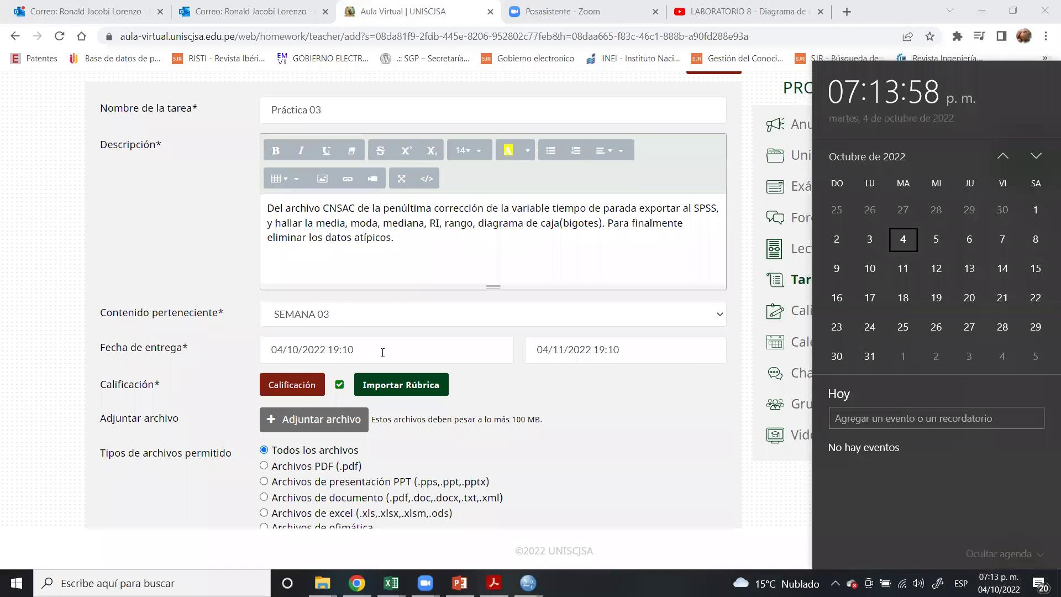
click(401, 352)
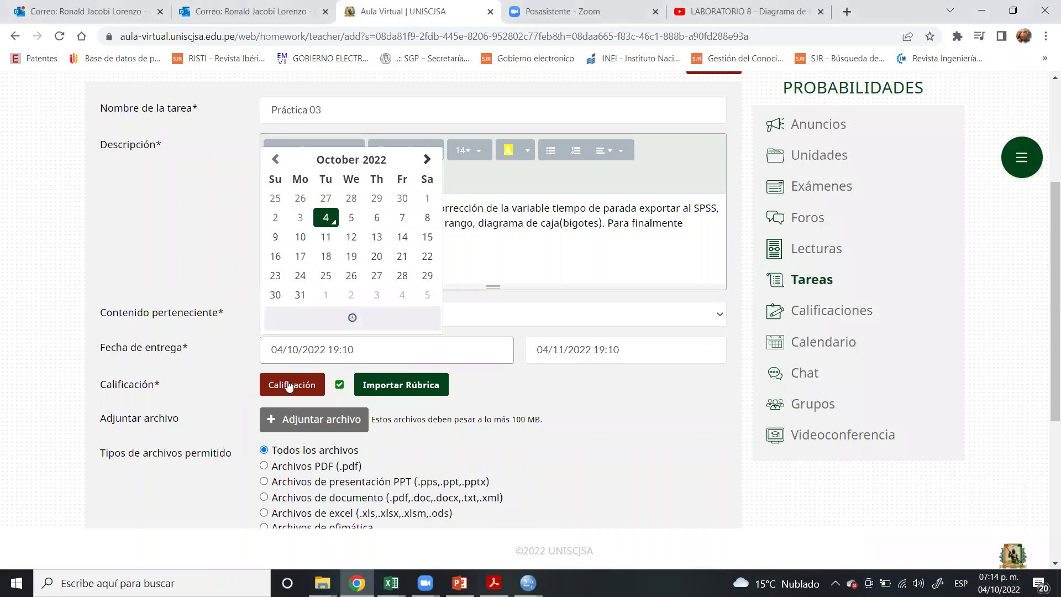
click(584, 352)
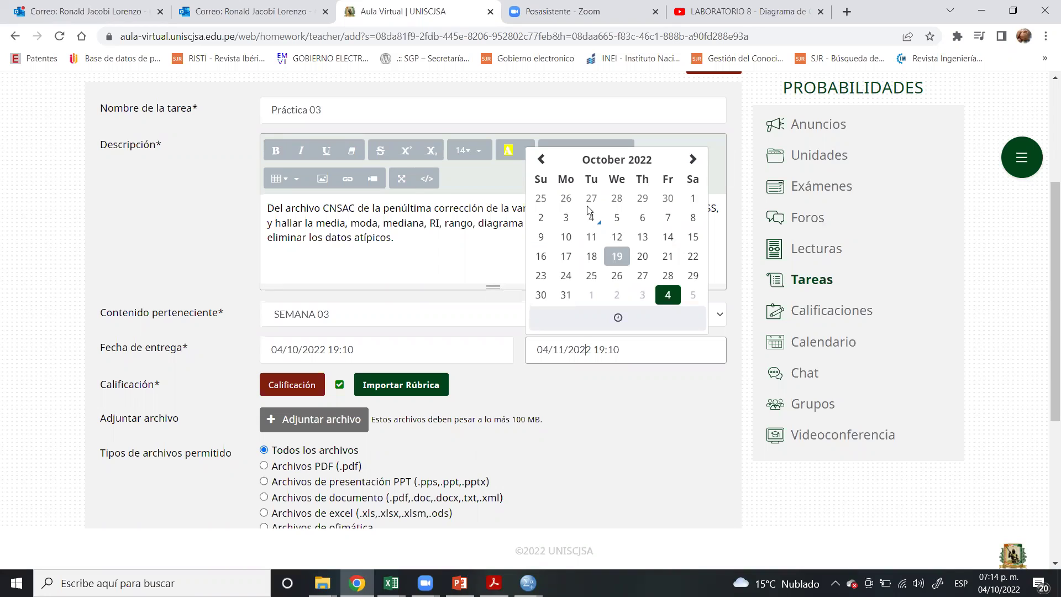
click(566, 237)
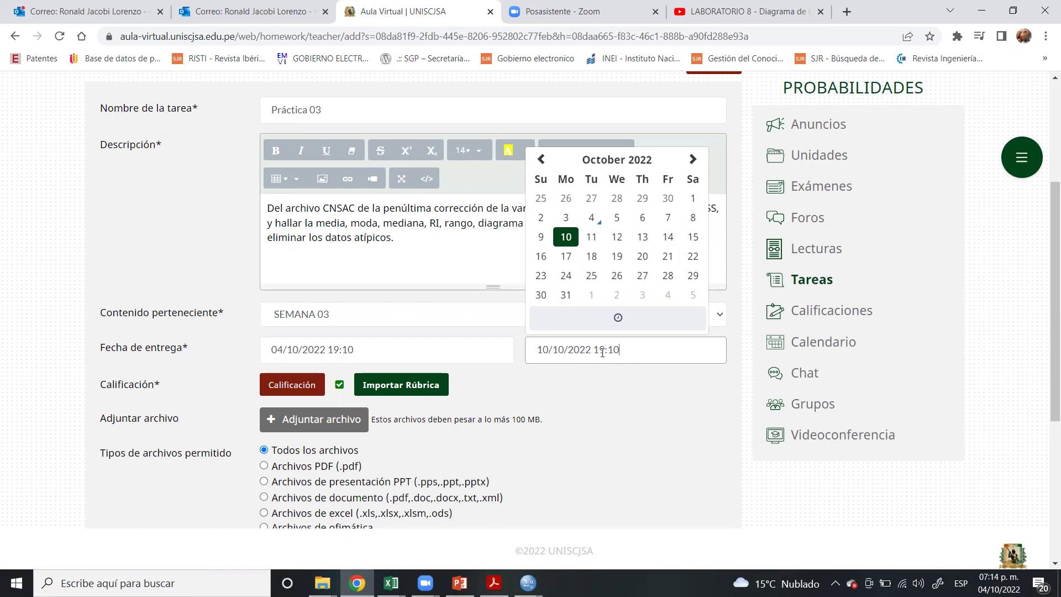
- Set the end of the task's delivery period to 10/10/2022 23:59
key(Right)
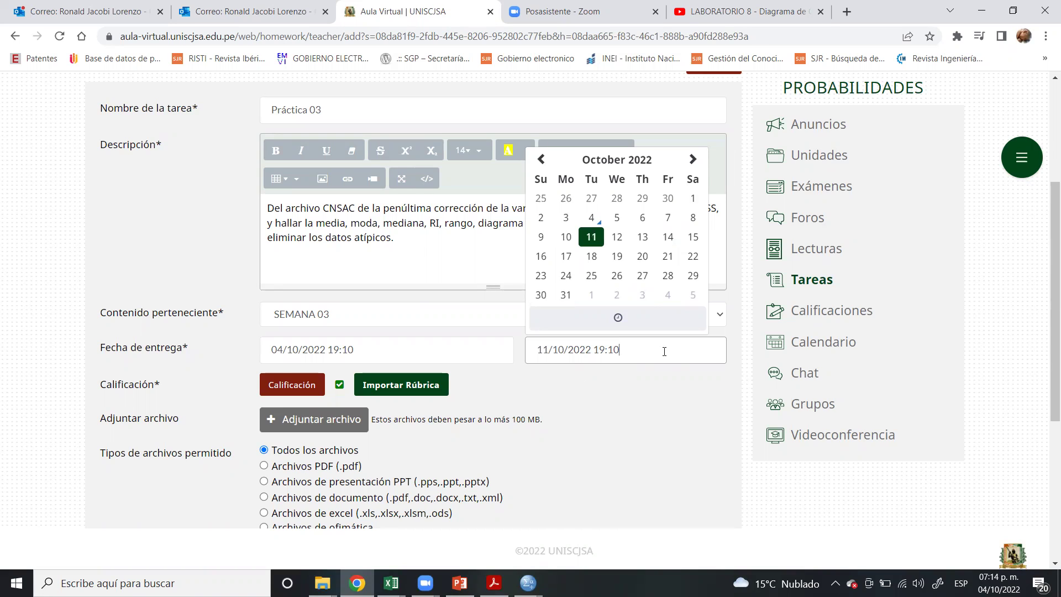
click(566, 237)
key(Left)
key(Left)
key(Left)
key(BackSpace)
key(BackSpace)
text(23)
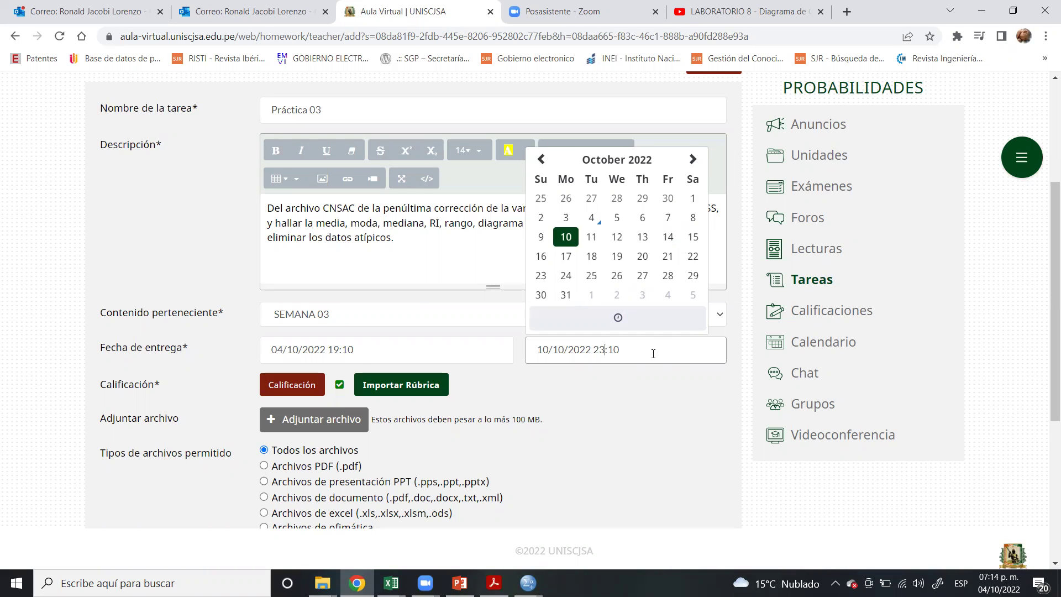
key(BackSpace)
key(BackSpace)
text(59)
click(654, 406)
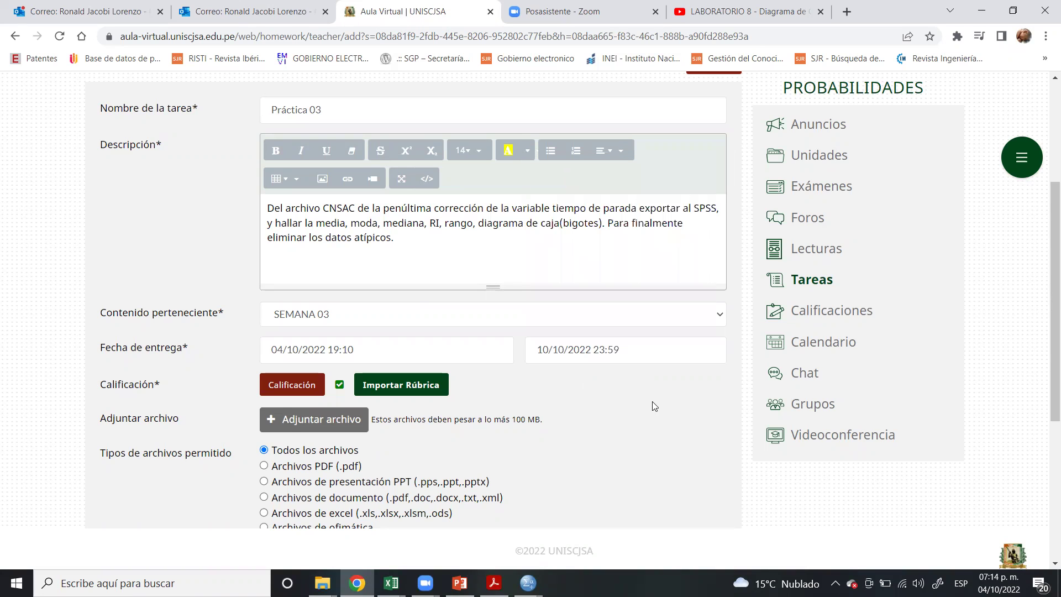
- Save the Práctica 03 task and review its dates and instructions in the course's task list
scroll(607, 398, down, 1)
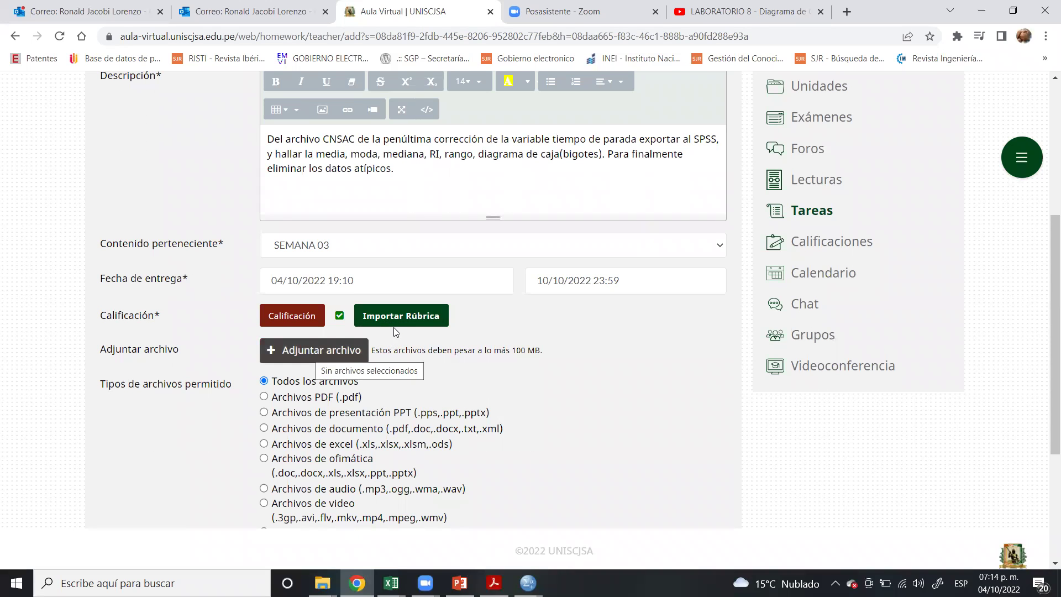
scroll(282, 444, down, 4)
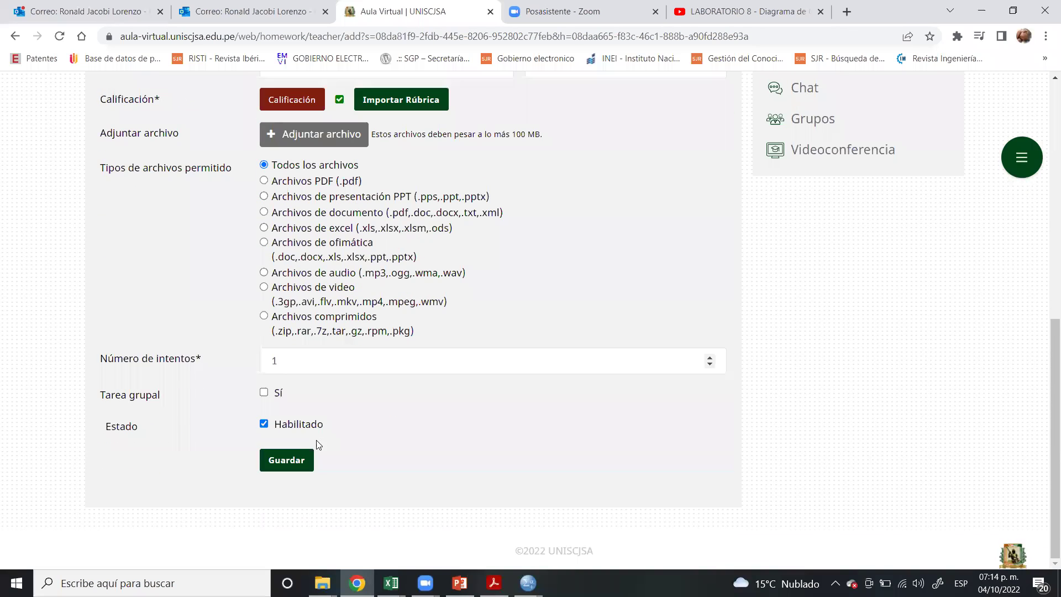
click(287, 460)
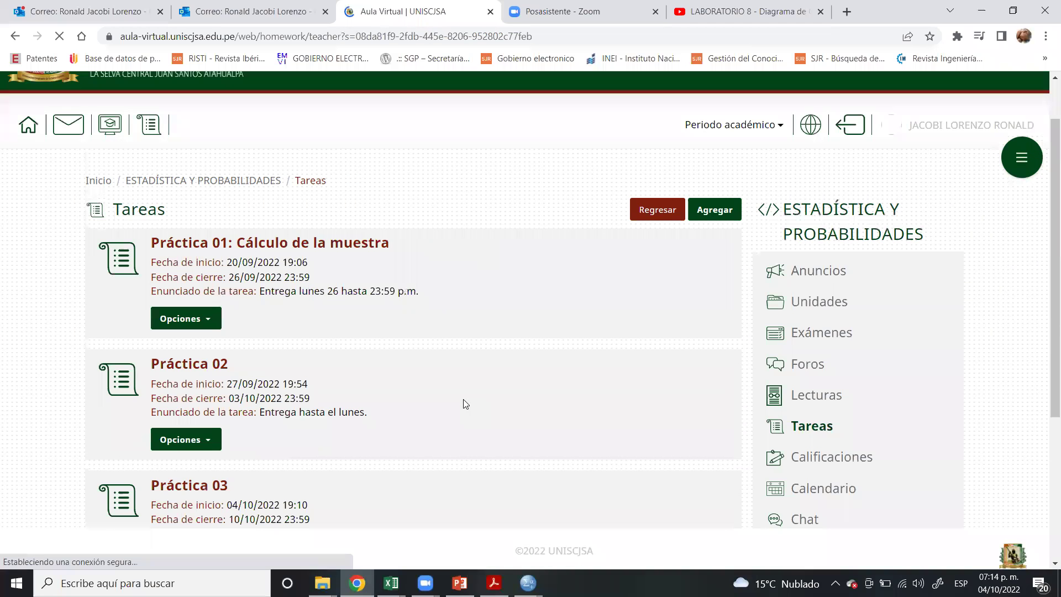
scroll(465, 403, down, 4)
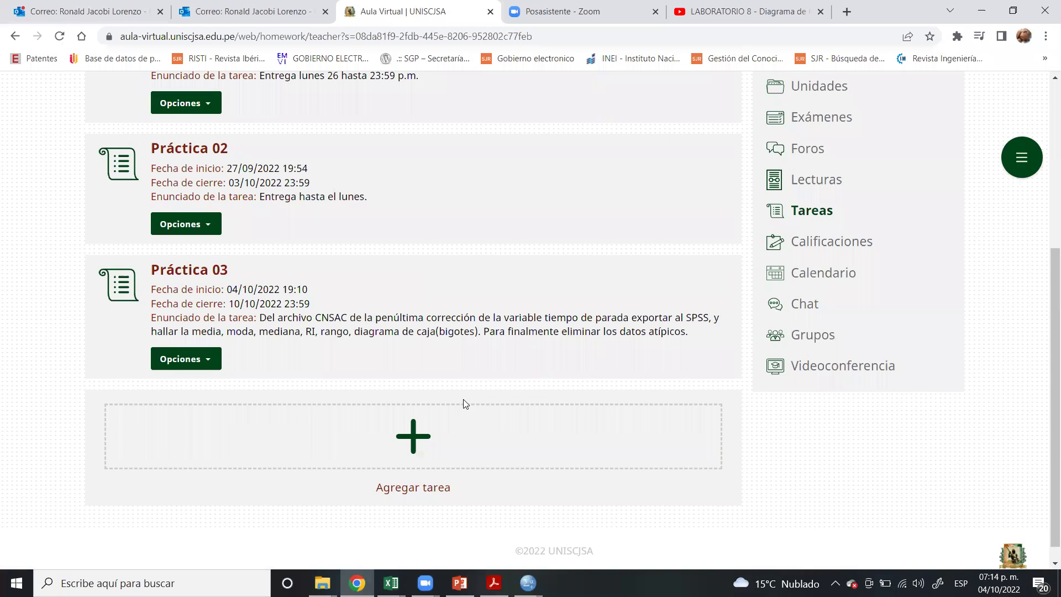
scroll(463, 399, up, 4)
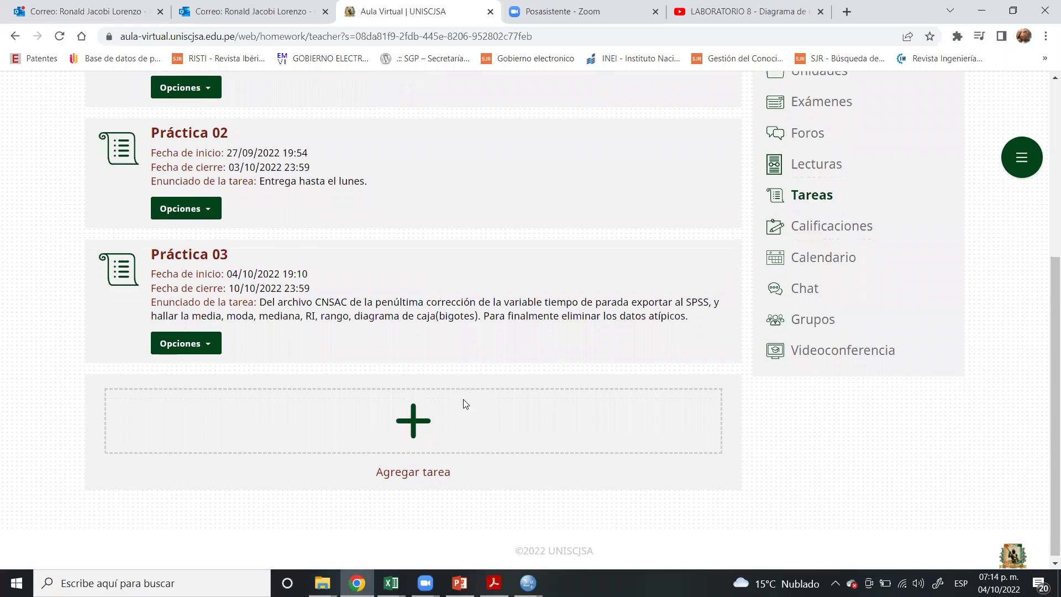
scroll(553, 363, up, 2)
scroll(550, 365, down, 5)
scroll(550, 364, up, 1)
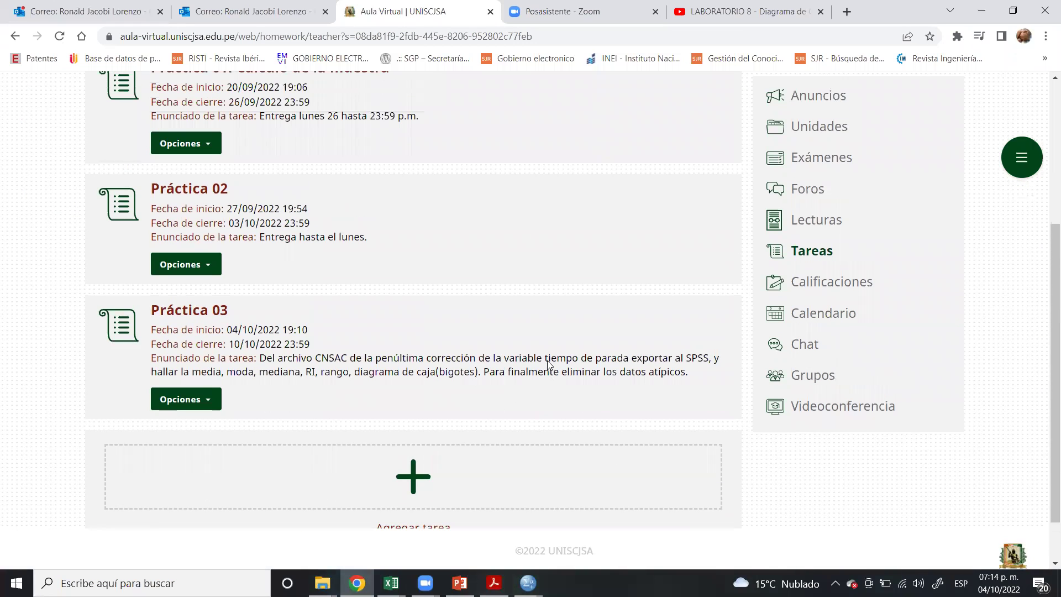
scroll(548, 365, up, 2)
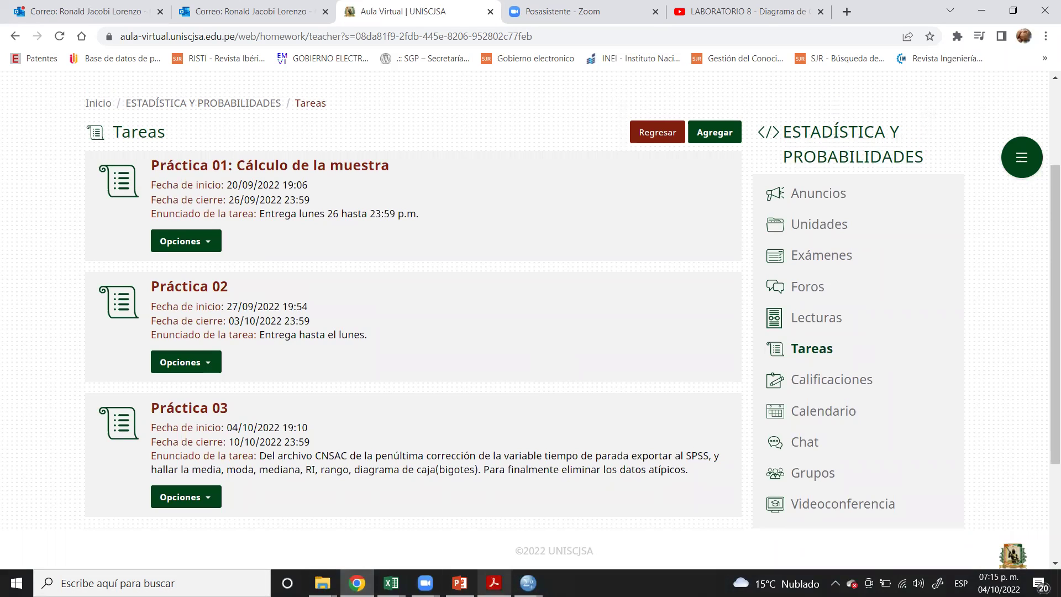
key(super+s)
key(Escape)
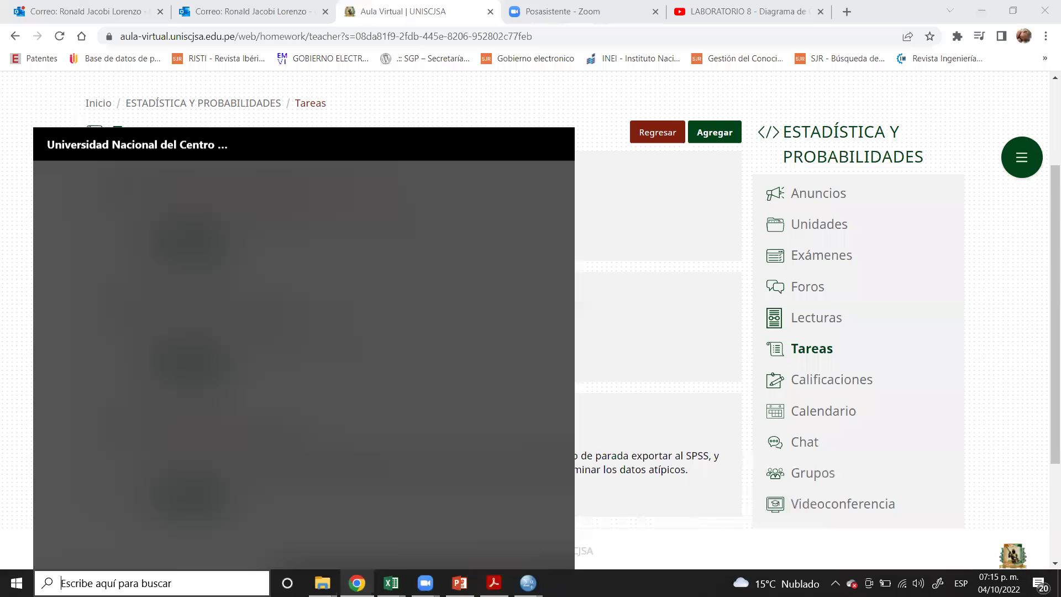
click(850, 32)
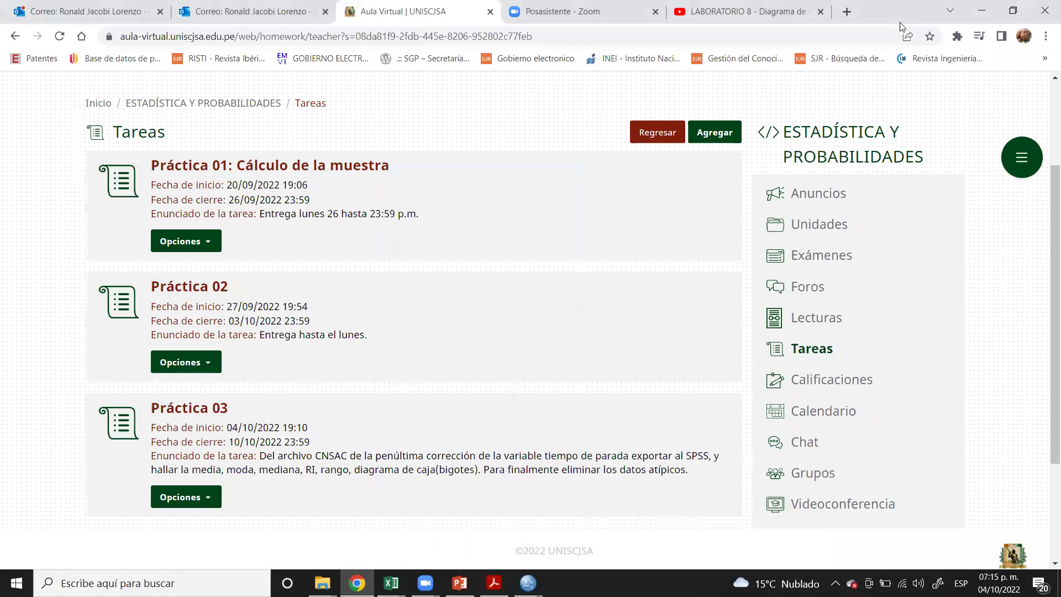
- Search Google for "descargar spss" in a new browser tab and look through the download results
click(846, 11)
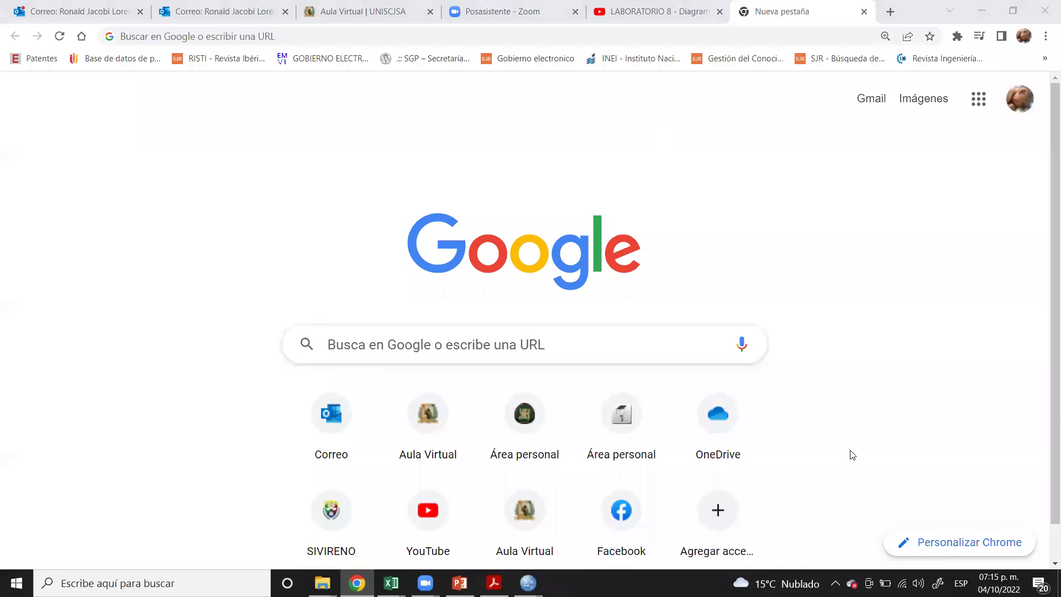
click(520, 151)
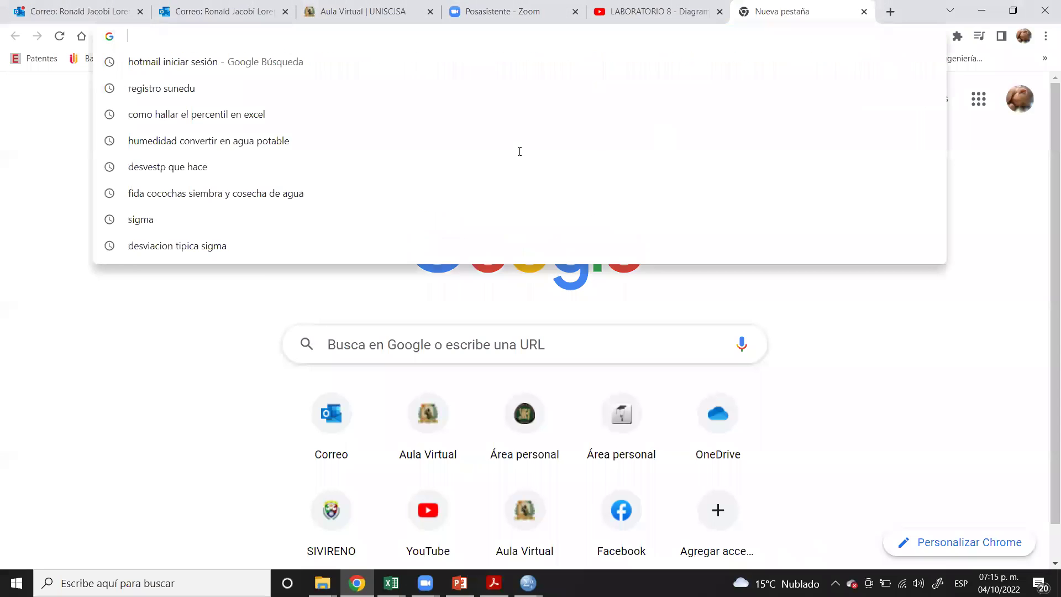
text(descargar sp)
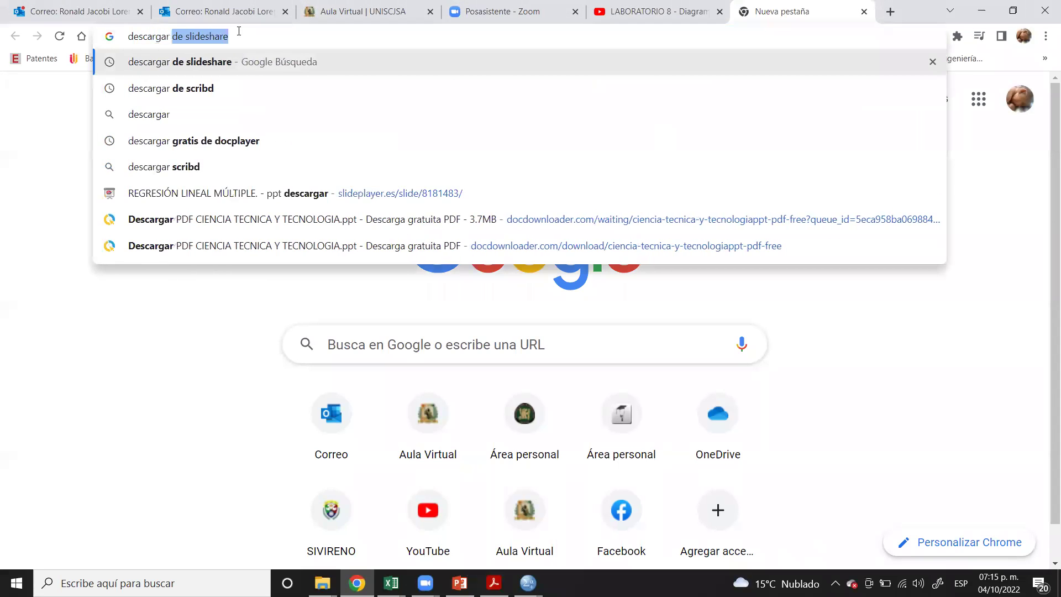
text(ss)
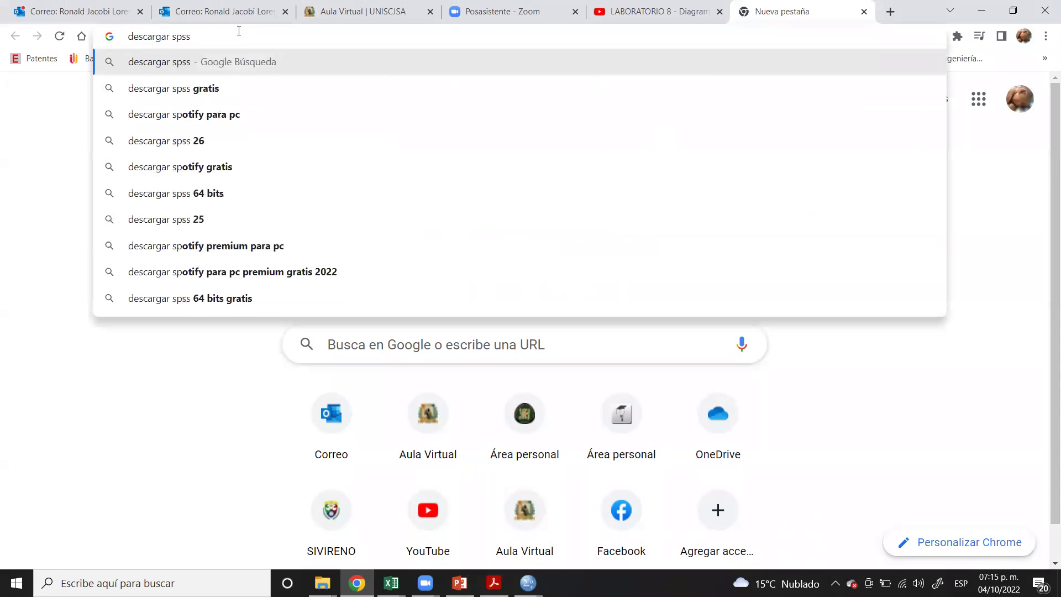
key(Return)
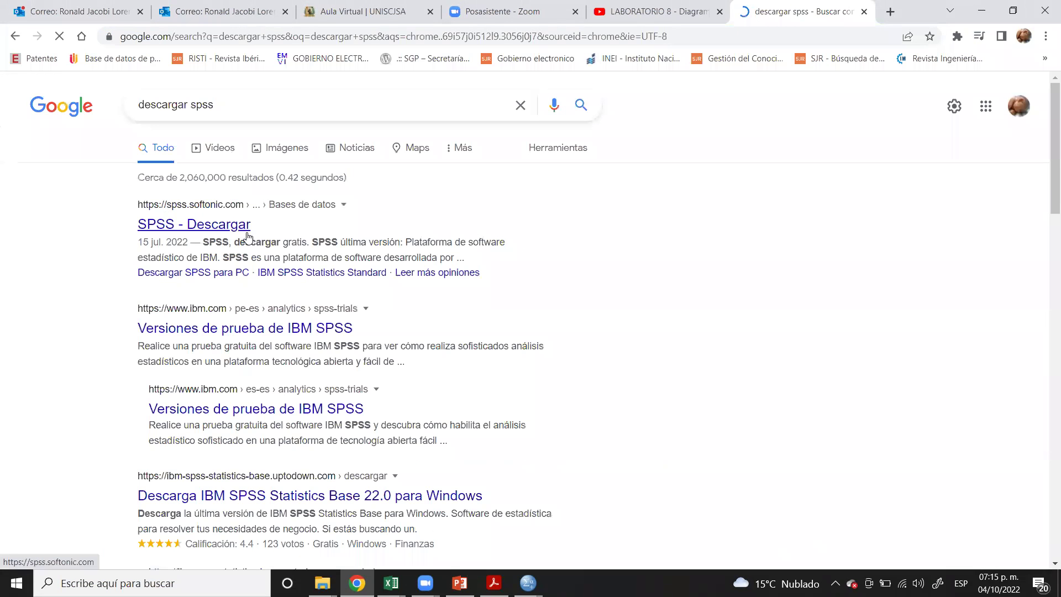
scroll(202, 186, down, 1)
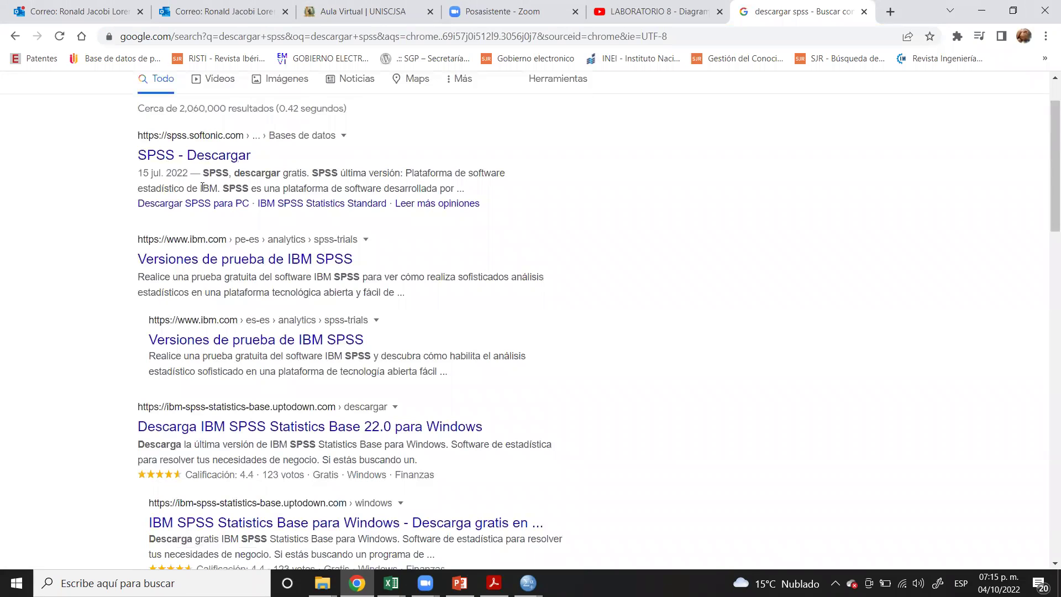
scroll(202, 187, down, 3)
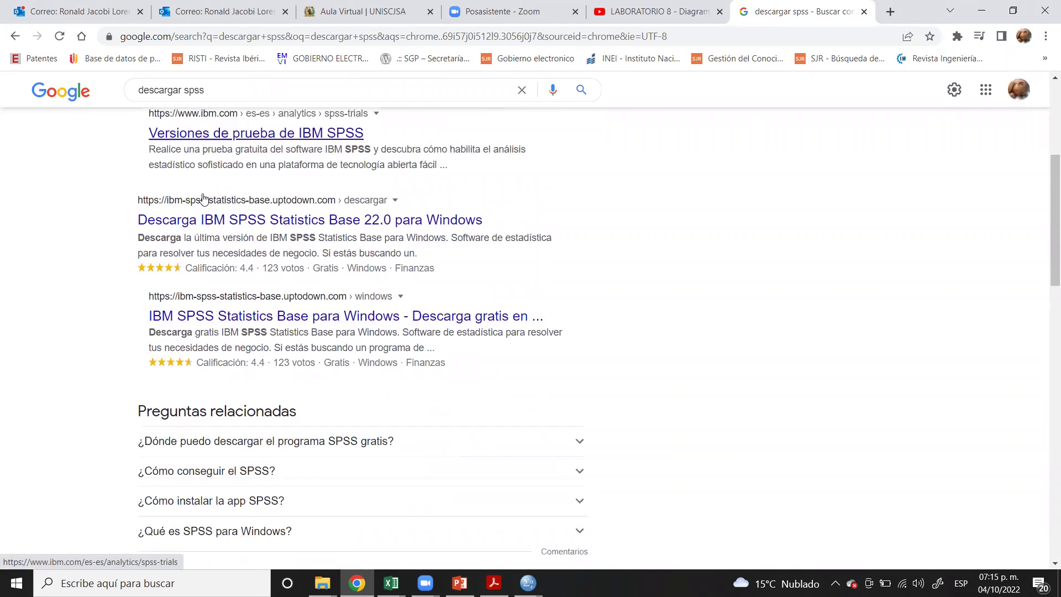
scroll(274, 239, up, 4)
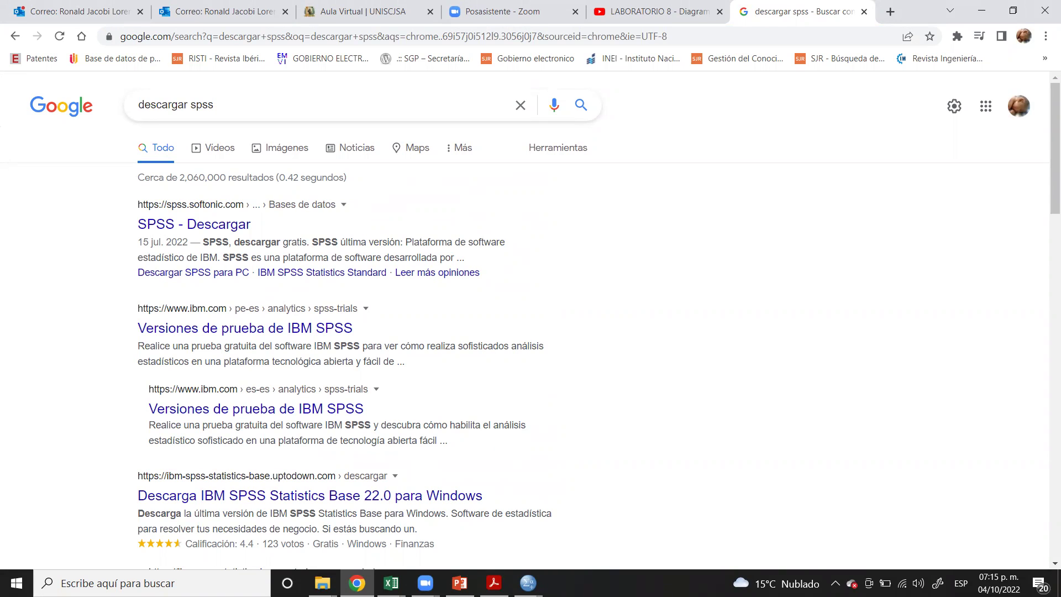
- Switch to SPSS, delete the empty TiempoParada cells in rows 23 to 25, and look through the remaining cases
click(528, 583)
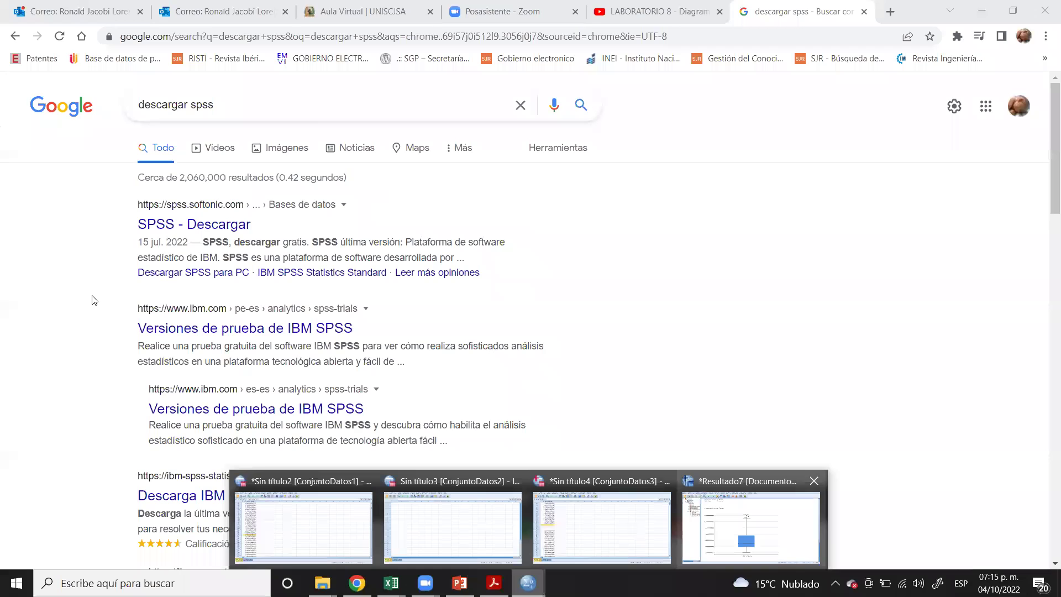
key(alt+Tab)
click(116, 271)
shift+click(122, 297)
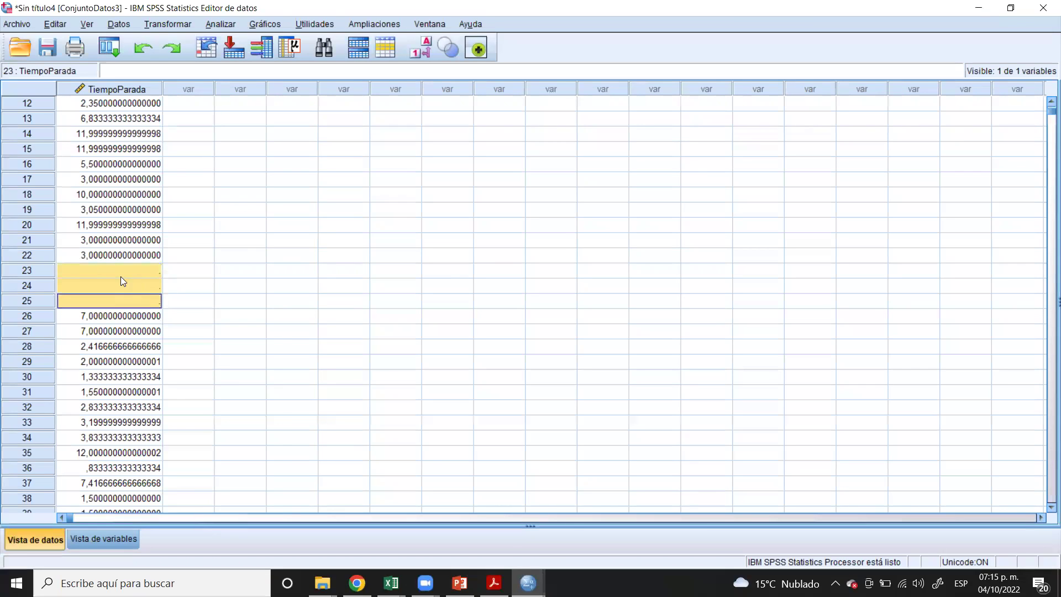
right_click(121, 276)
click(153, 388)
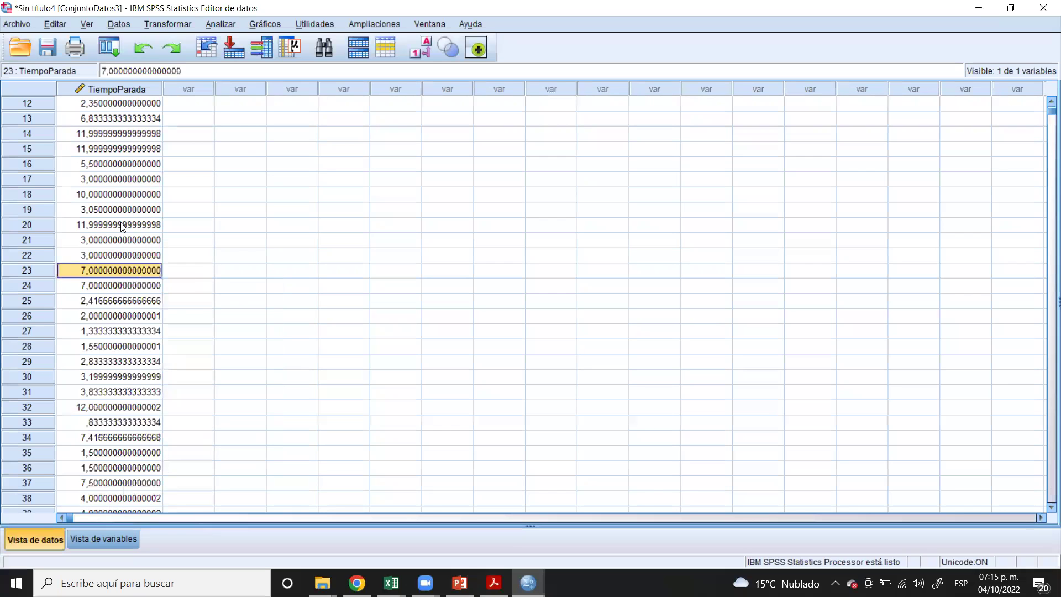
scroll(135, 293, down, 20)
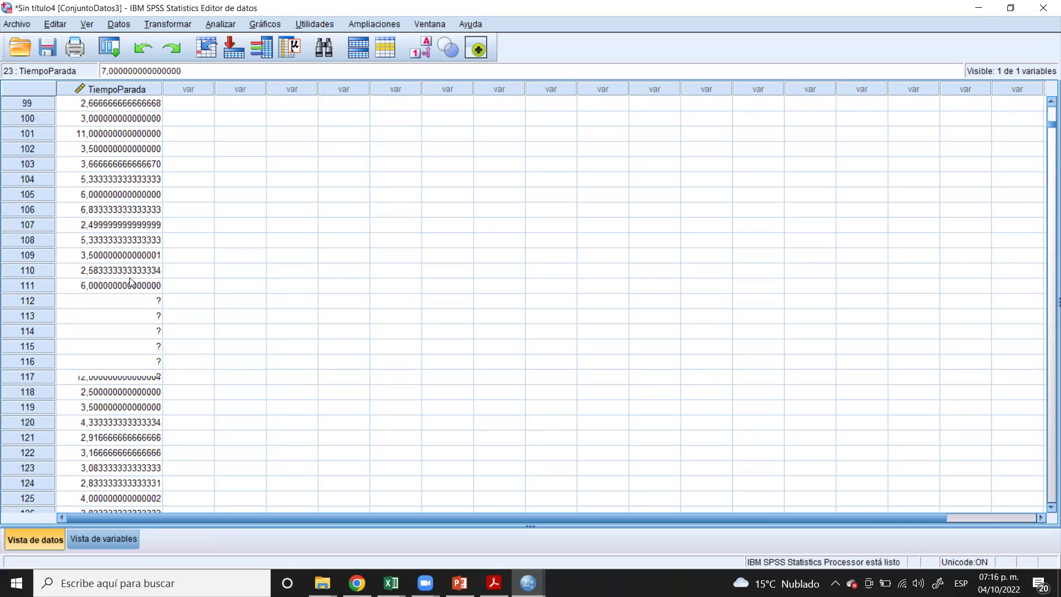
scroll(126, 324, down, 8)
scroll(115, 318, down, 20)
scroll(93, 338, down, 20)
scroll(103, 357, down, 20)
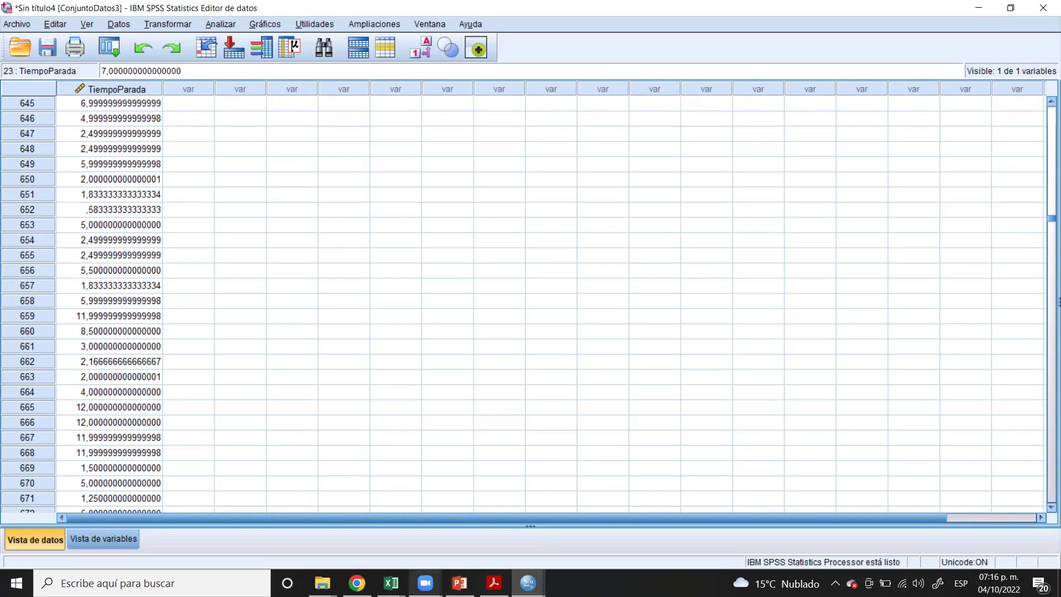
- Switch to the Data Tiempo Parada workbook in Excel, discard the unfinished PROMEDIO formula in H28 and clear the moda formula in H30
click(391, 583)
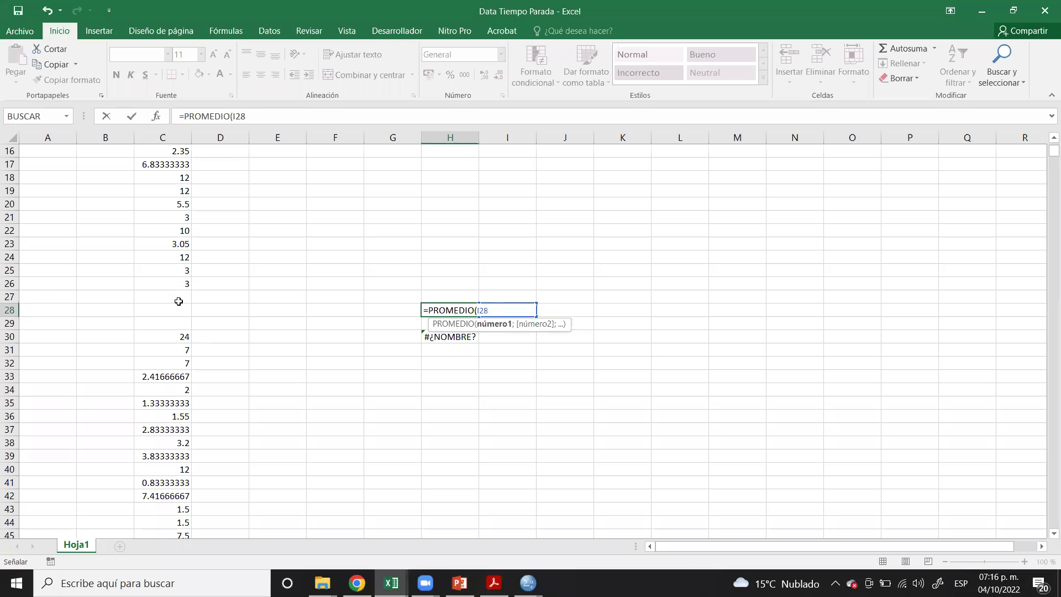
click(178, 298)
drag(178, 320, 168, 319)
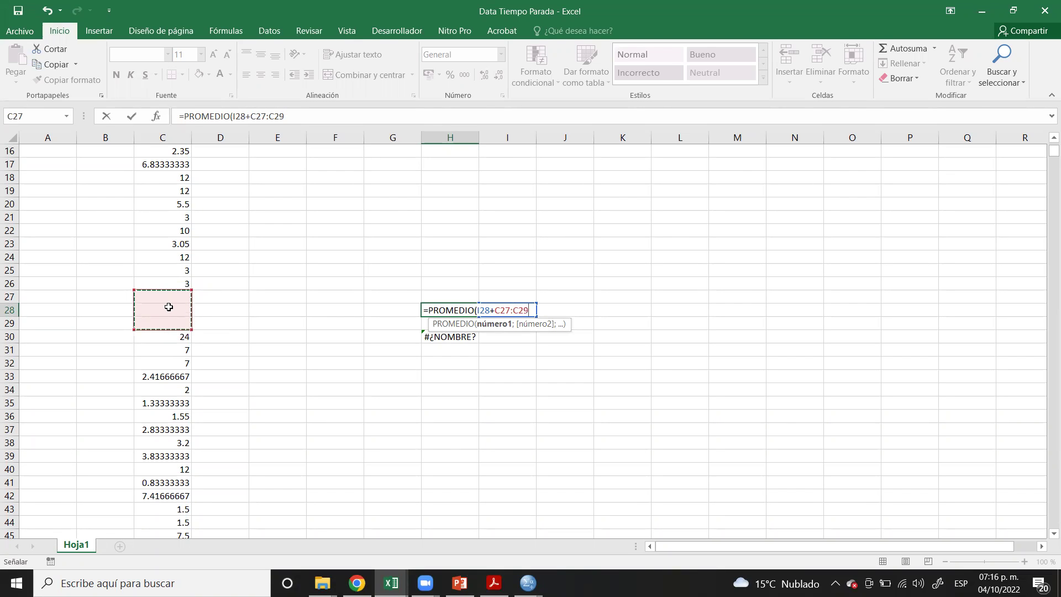
click(295, 310)
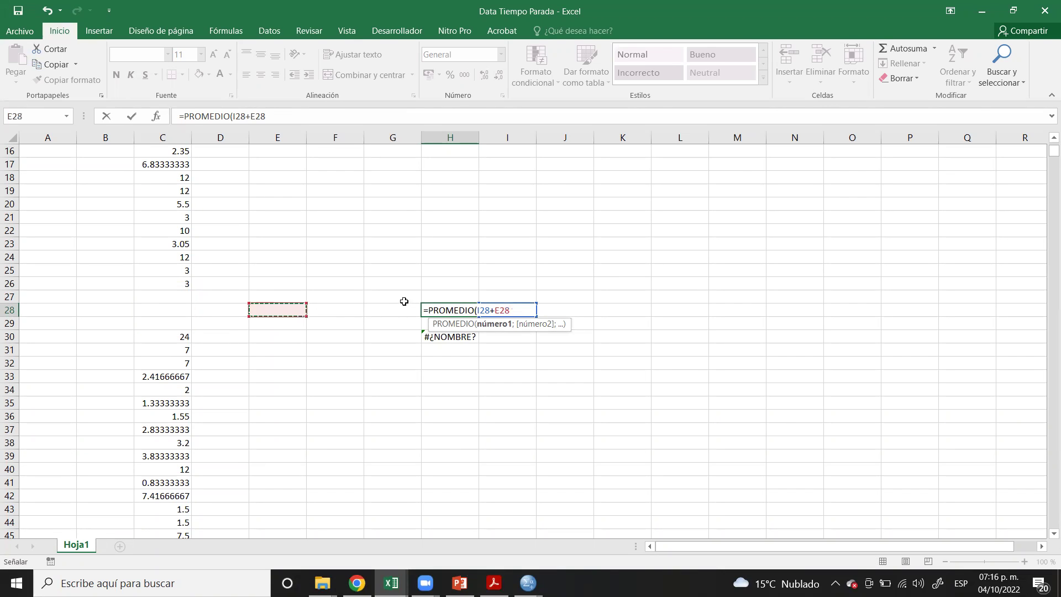
key(Escape)
click(439, 338)
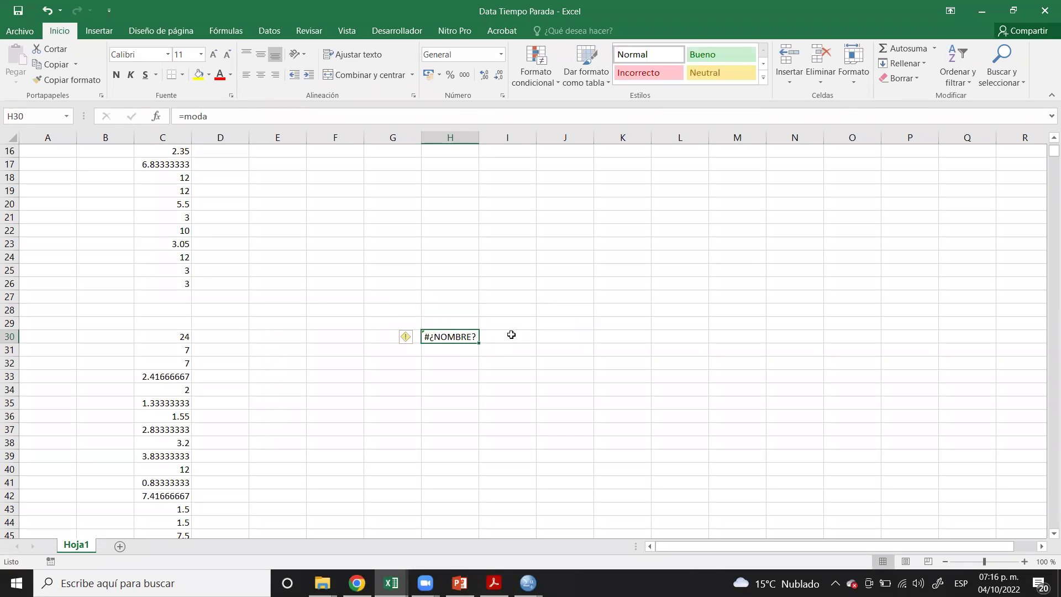
- Delete the entire rows of the empty cells C27:C29 and check the rest of the Tiempo-Parada column
drag(182, 297, 183, 317)
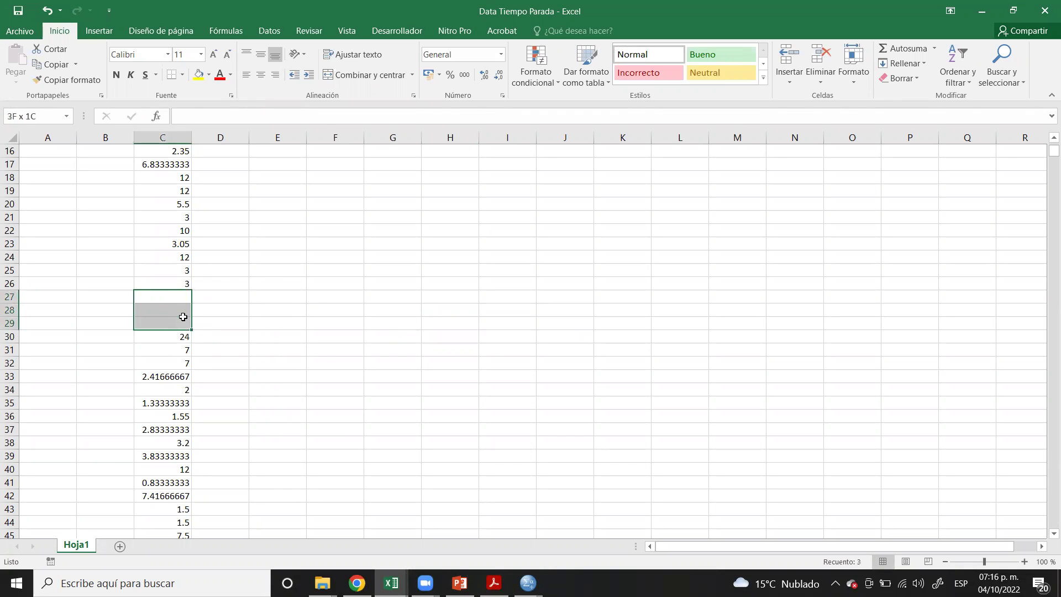
right_click(181, 316)
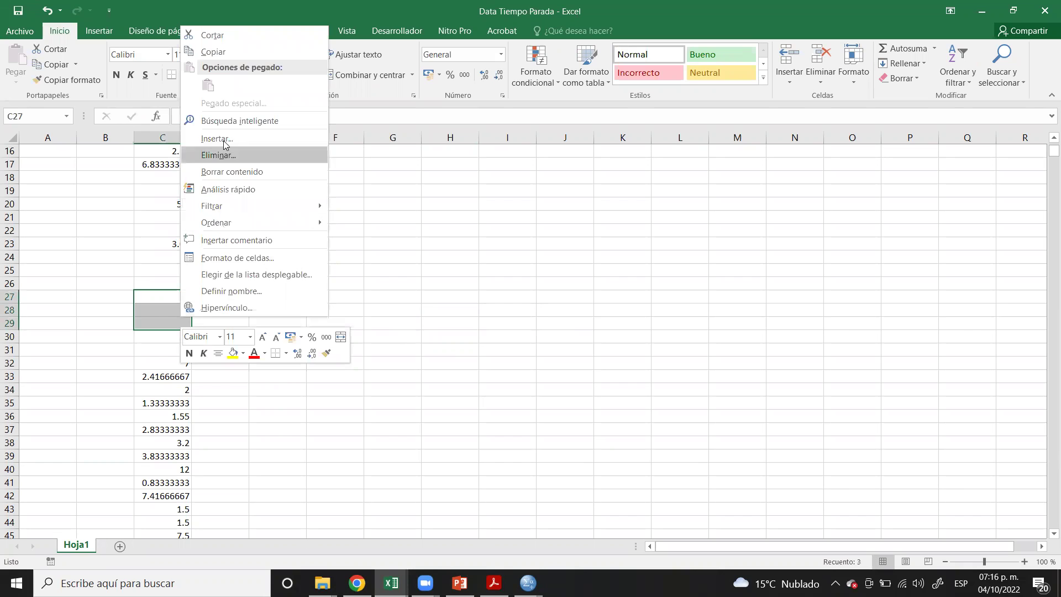
click(224, 155)
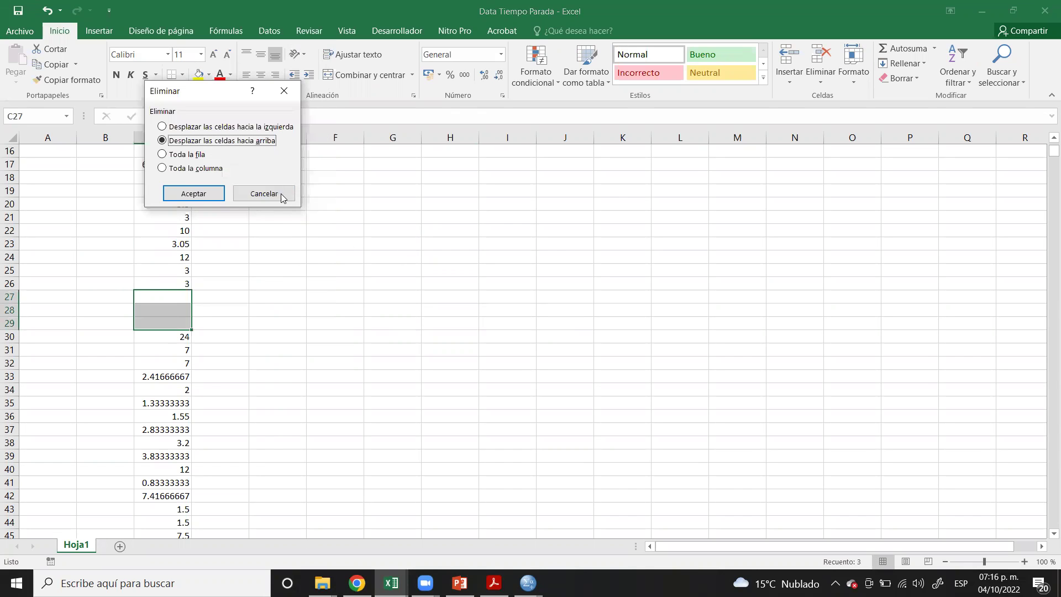
click(180, 155)
click(199, 195)
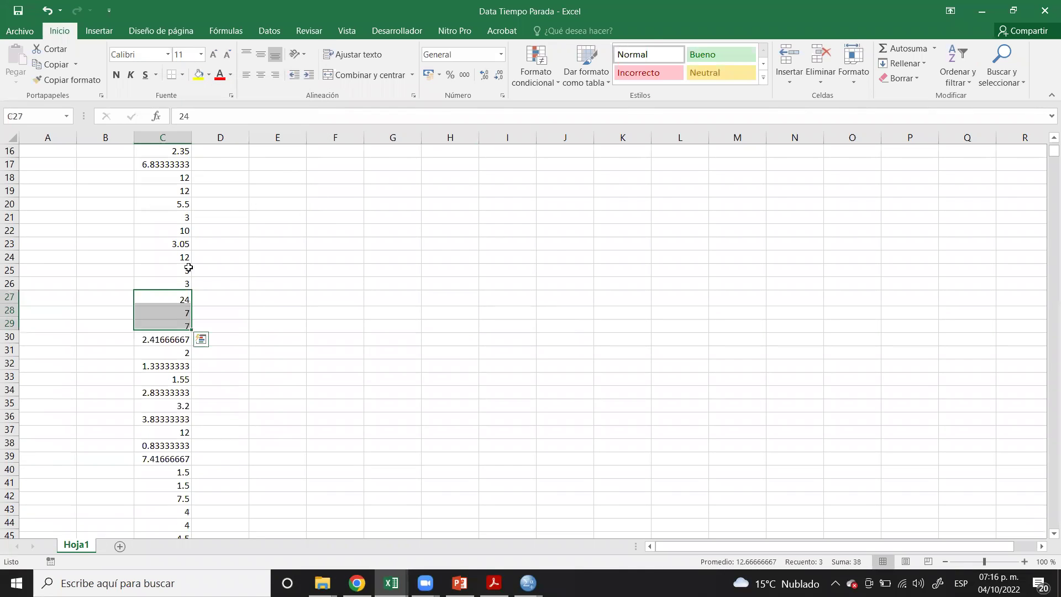
scroll(180, 273, down, 5)
scroll(175, 260, up, 10)
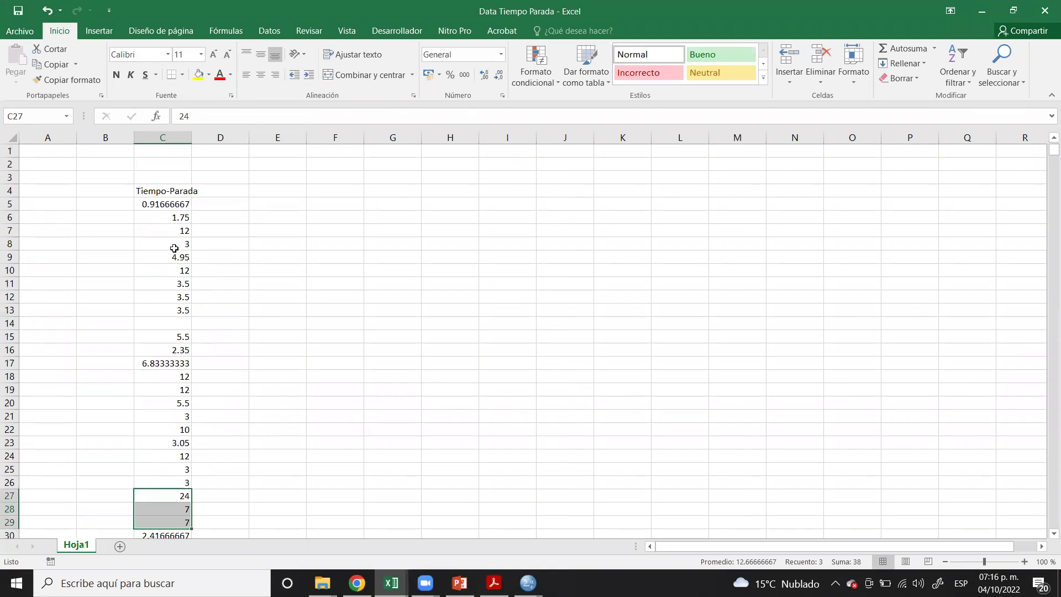
scroll(174, 248, down, 20)
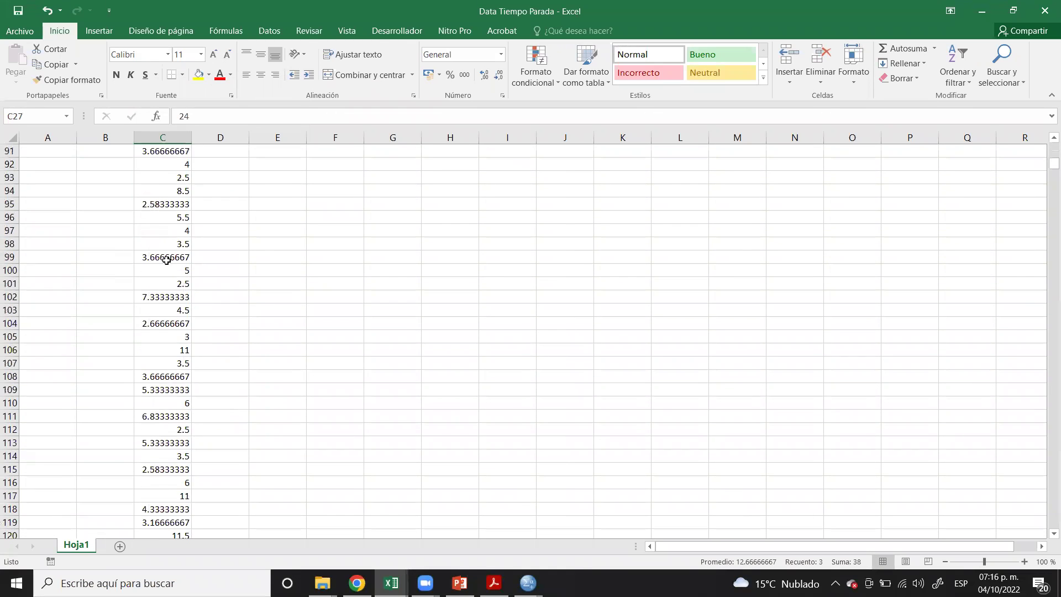
- Check the remaining Tiempo-Parada values down the column in Excel, and switch to SPSS to look through the TiempoParada cases of Sin título4
scroll(166, 276, down, 20)
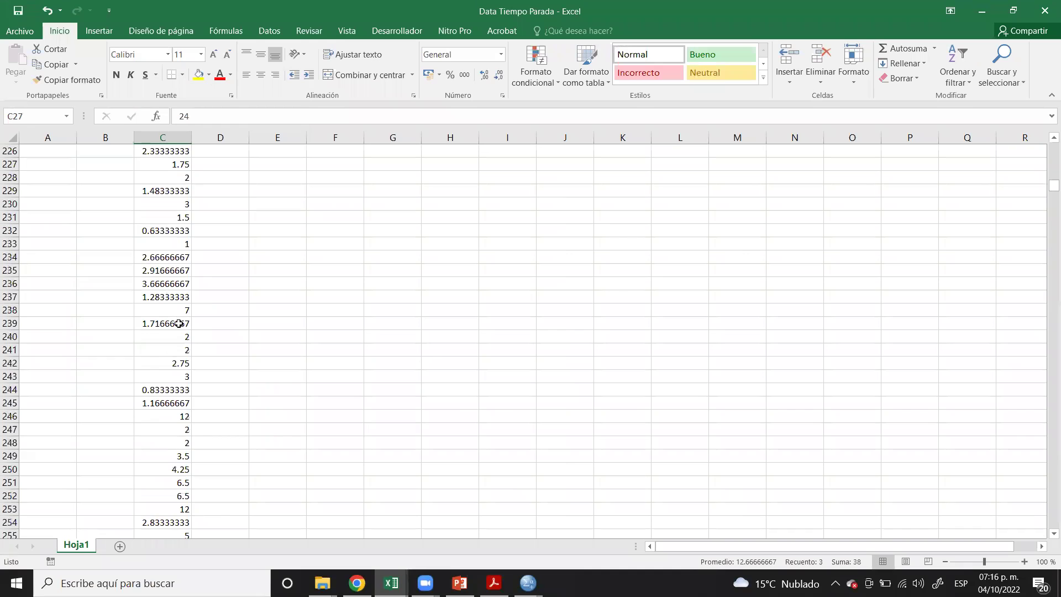
scroll(175, 316, down, 6)
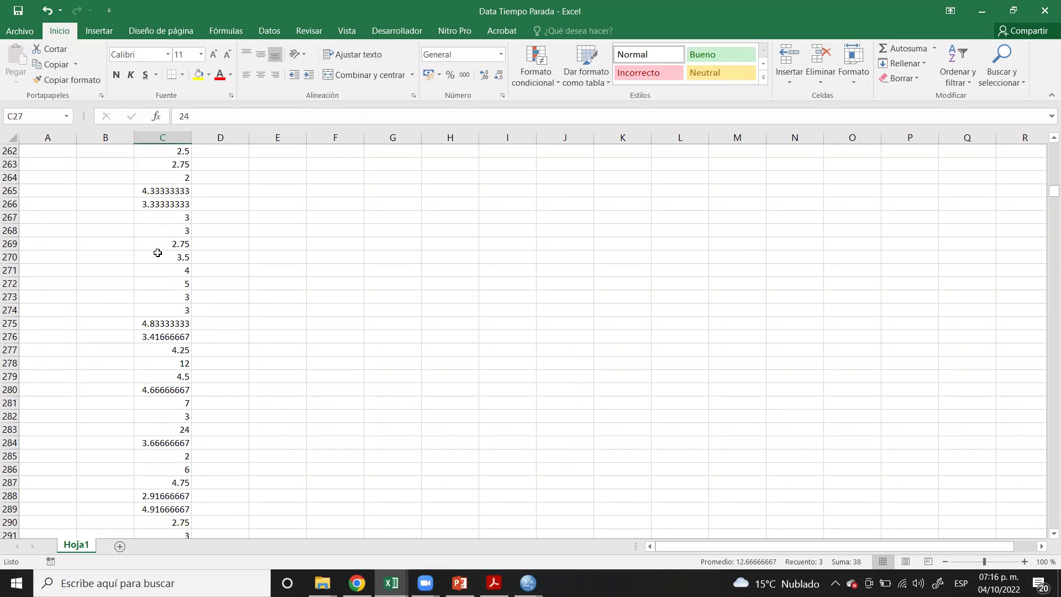
click(167, 253)
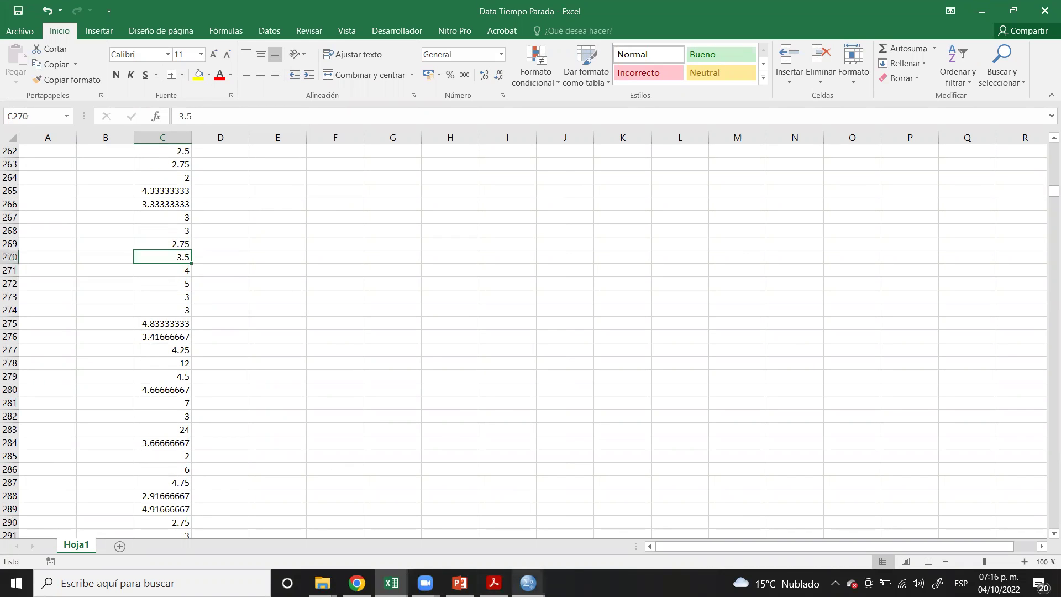
click(528, 583)
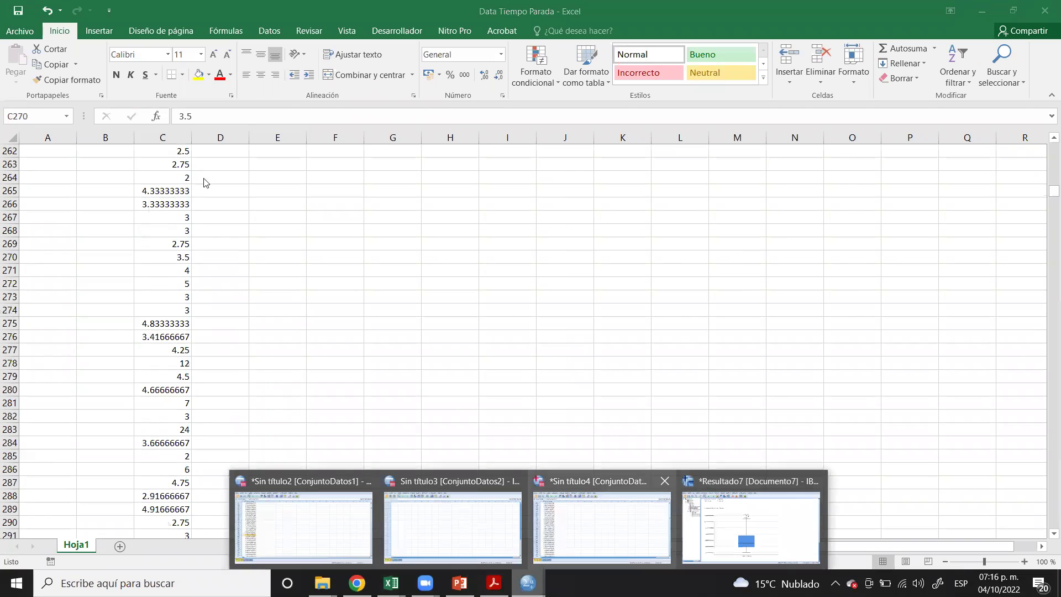
click(599, 525)
scroll(758, 356, down, 2)
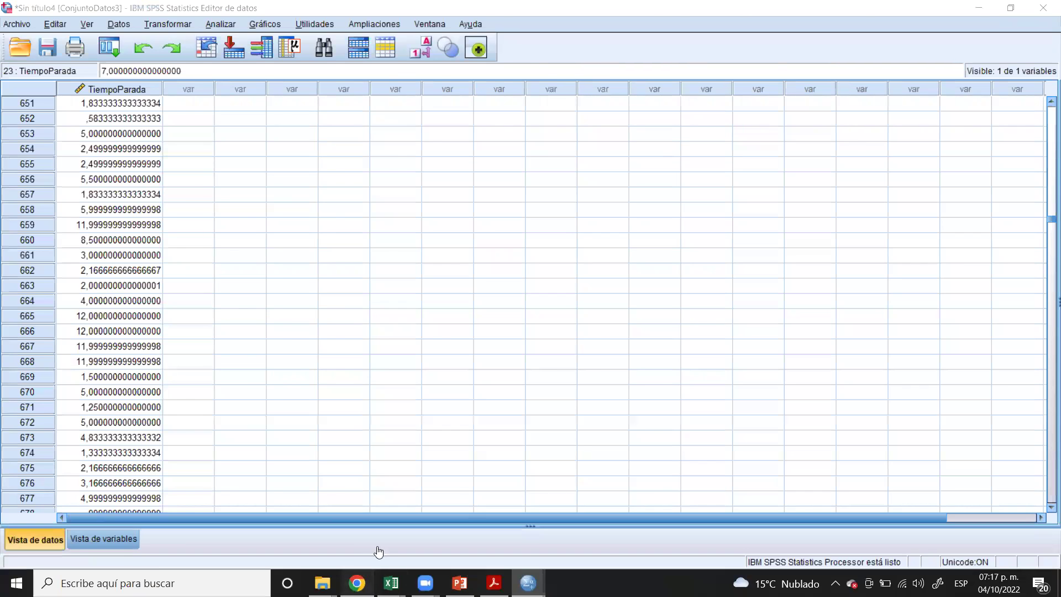
- Switch to Chrome and look through the Google results for "descargar spss"
key(alt+Tab)
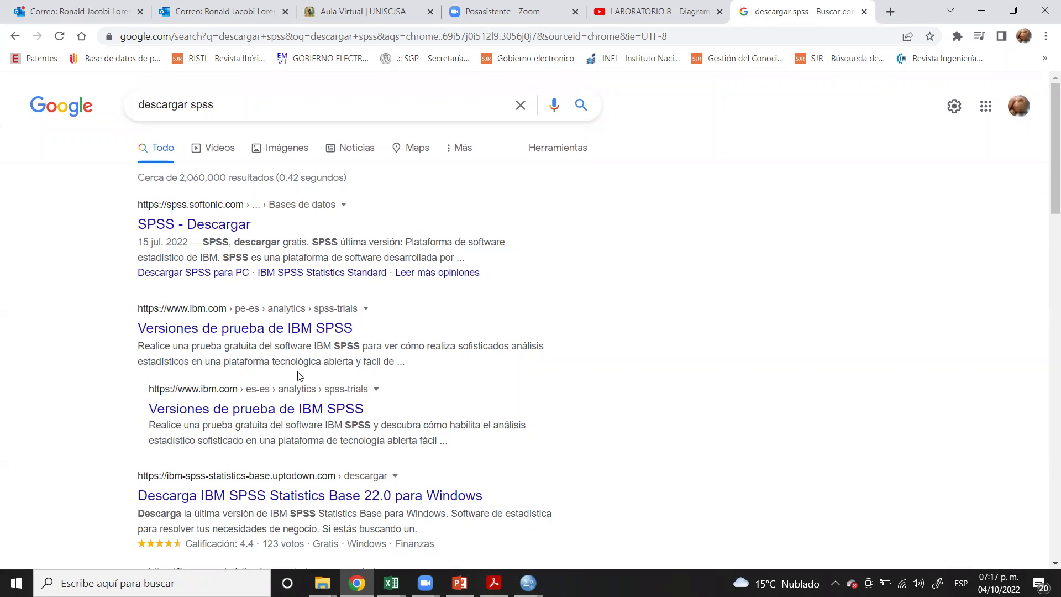
scroll(331, 359, down, 2)
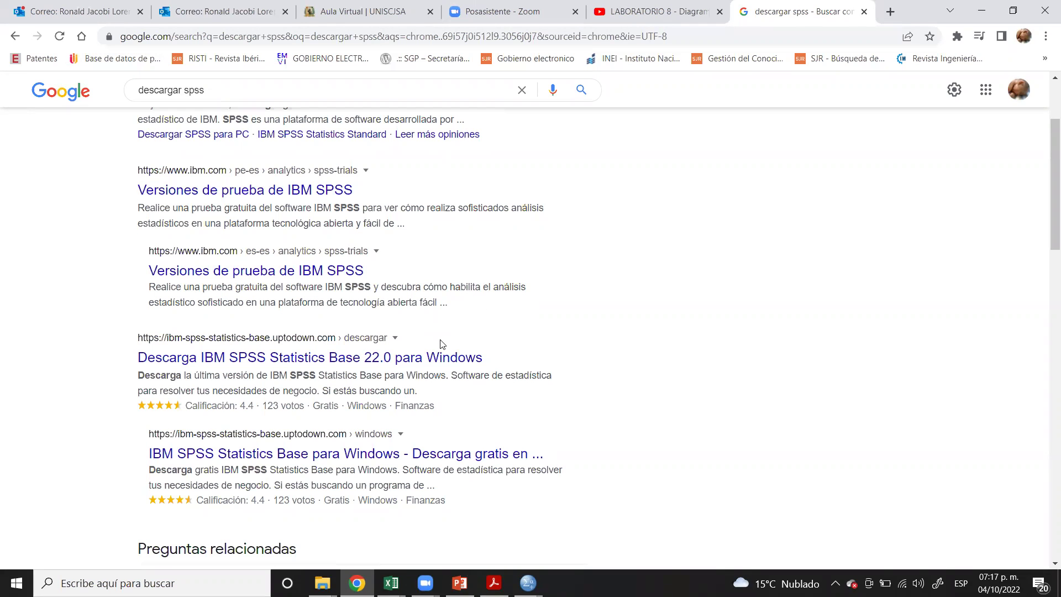
- Switch to Excel and look over the CNSAC stoppage report and the column values in the Data Tiempo Parada workbook
click(391, 581)
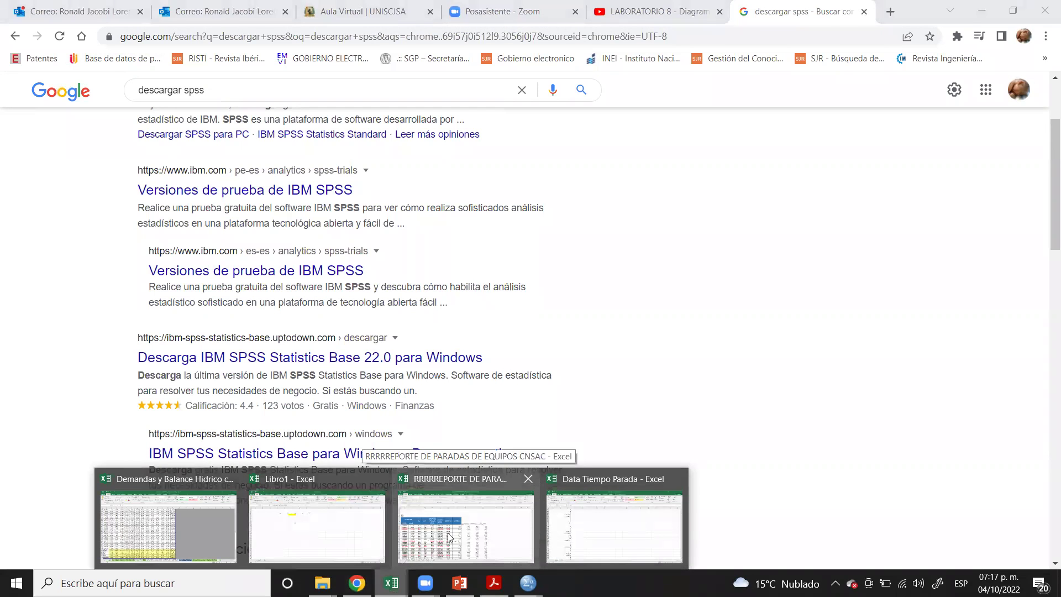
click(449, 536)
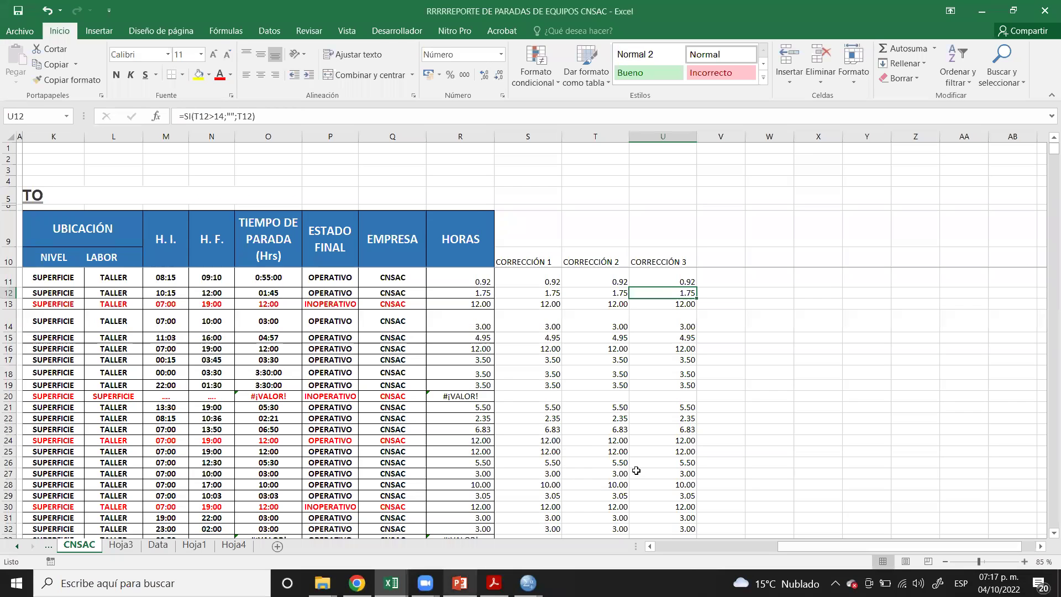
click(528, 583)
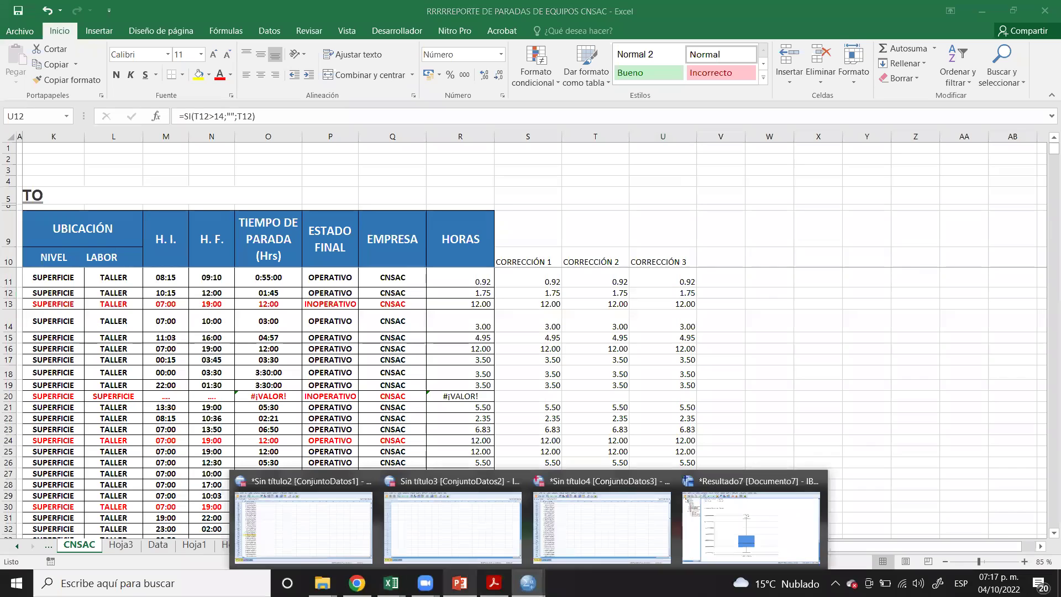
mouse_move(390, 583)
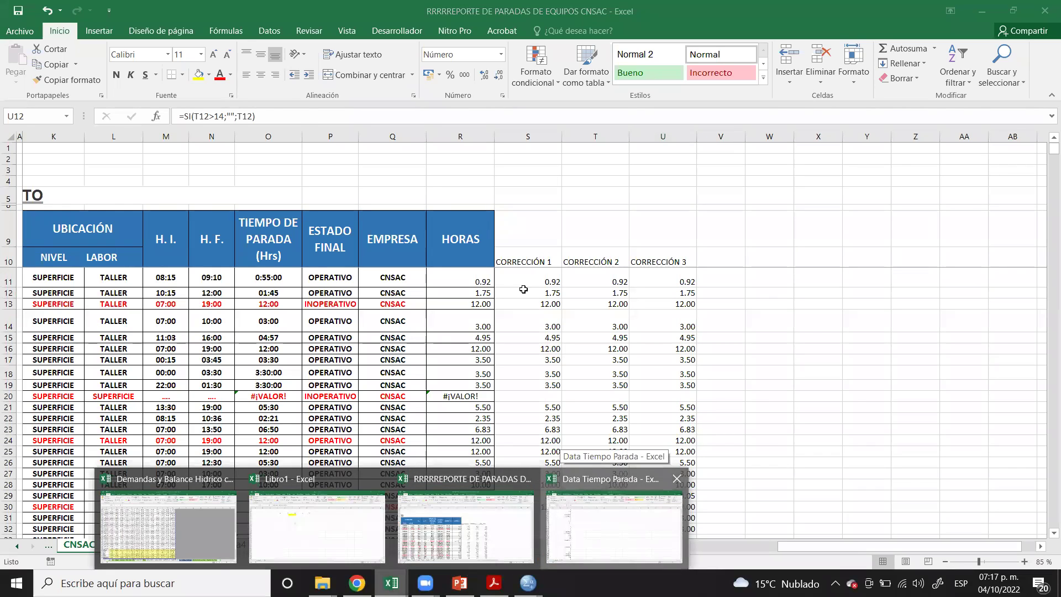
click(608, 528)
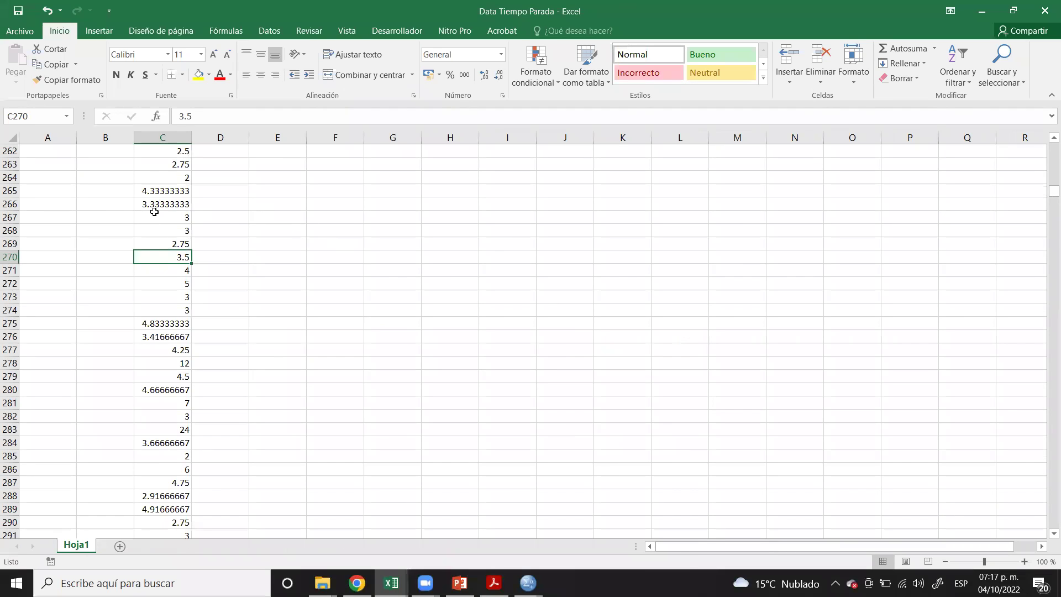
scroll(166, 252, up, 16)
scroll(168, 254, up, 15)
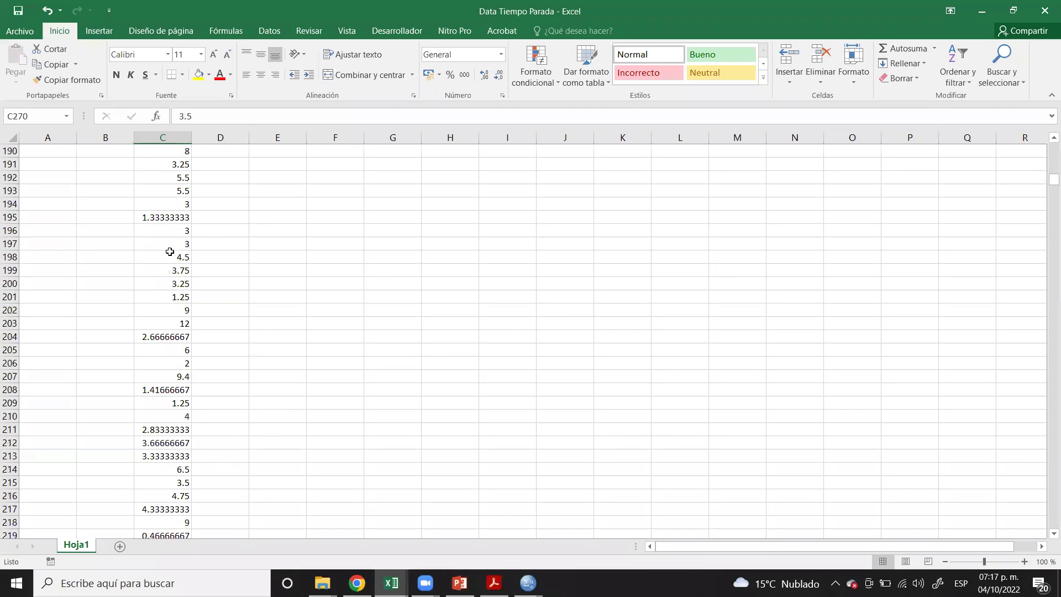
- Switch to the Aula Virtual page in Chrome and open the Práctica 03 assignment for editing
click(357, 583)
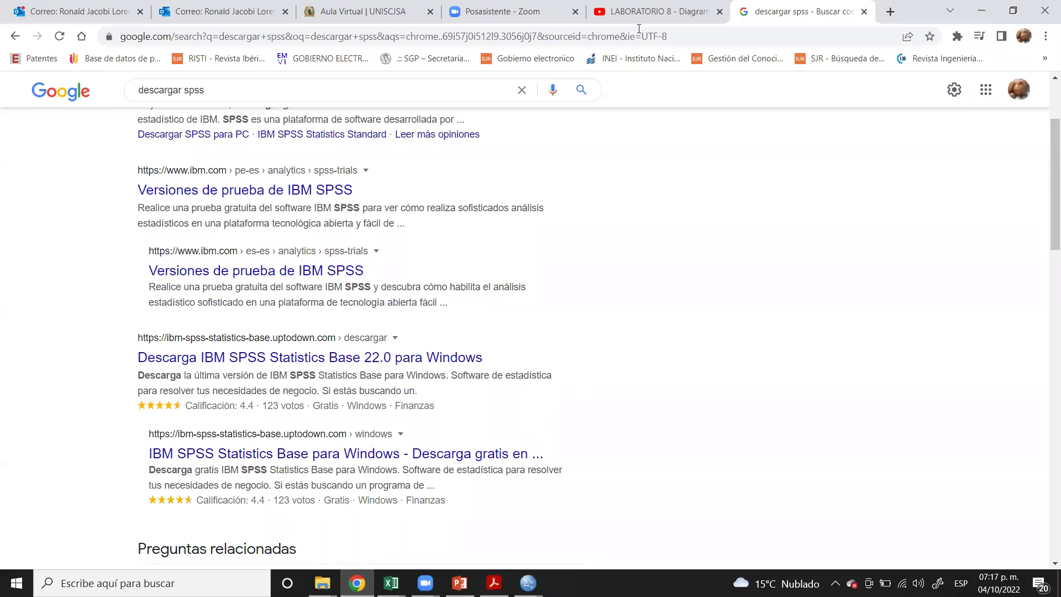
key(ctrl+3)
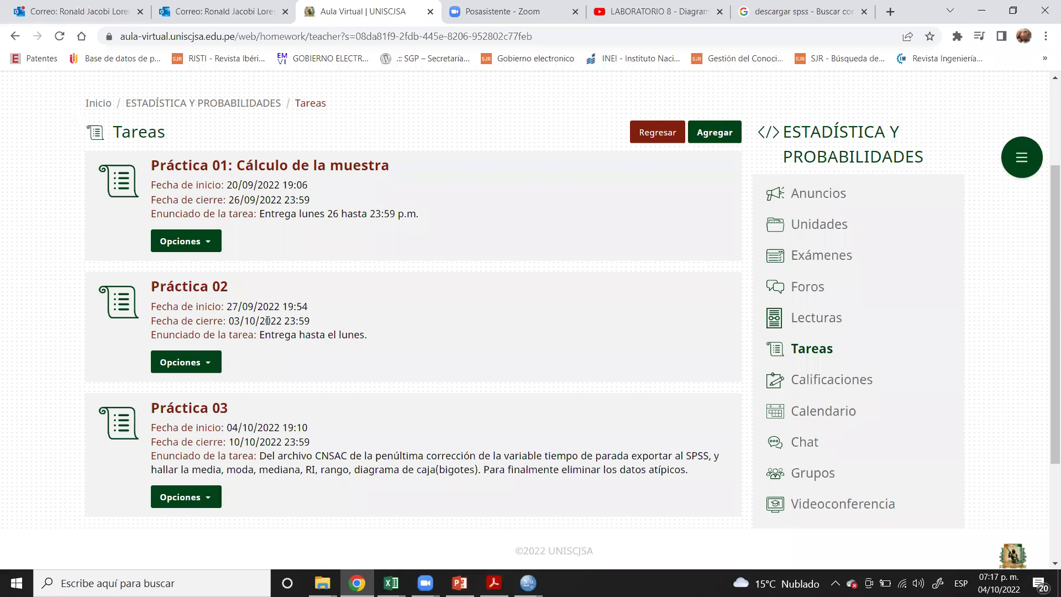
scroll(212, 429, down, 1)
click(211, 428)
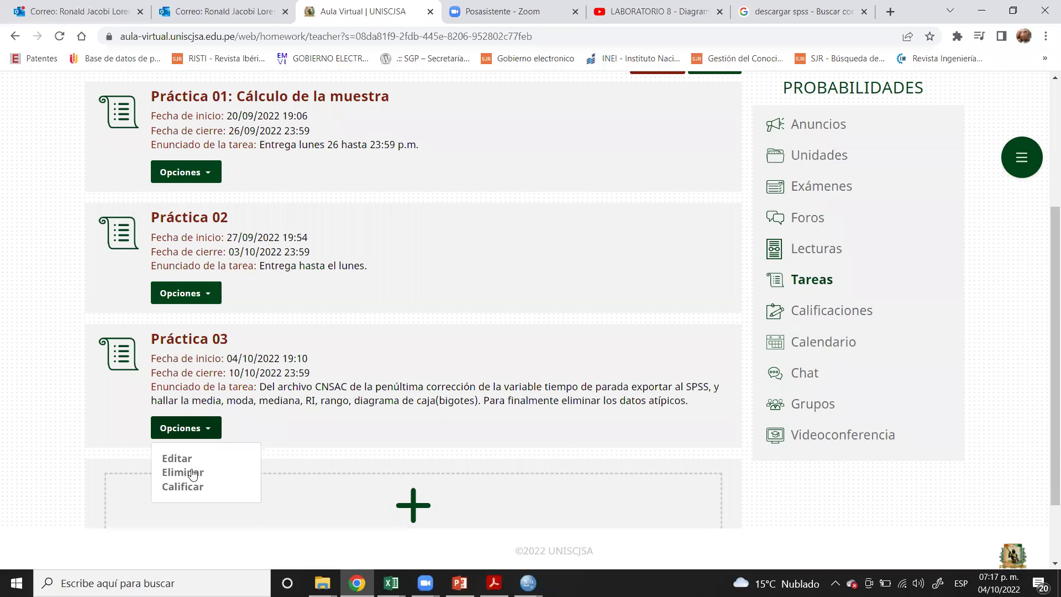
click(177, 458)
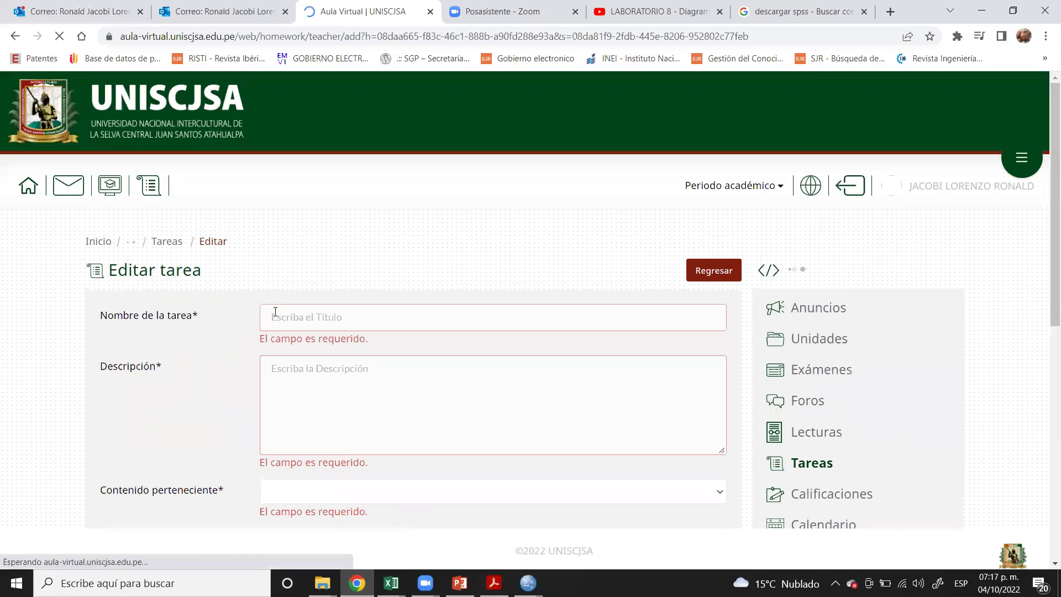
scroll(292, 281, down, 4)
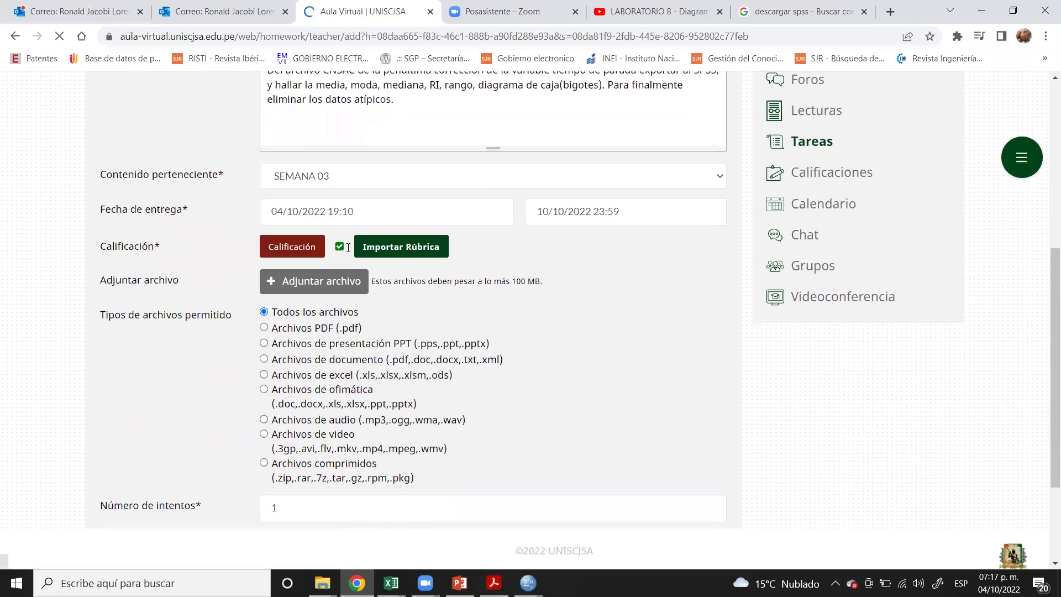
- Attach the Data Tiempo Parada workbook from the Descargas folder to the assignment
click(289, 282)
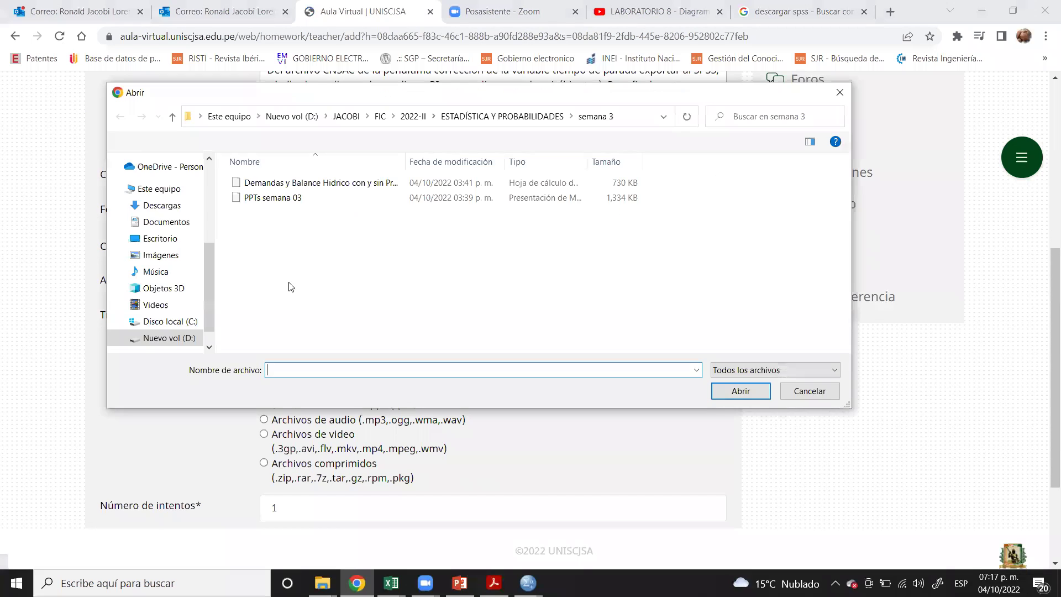
click(166, 207)
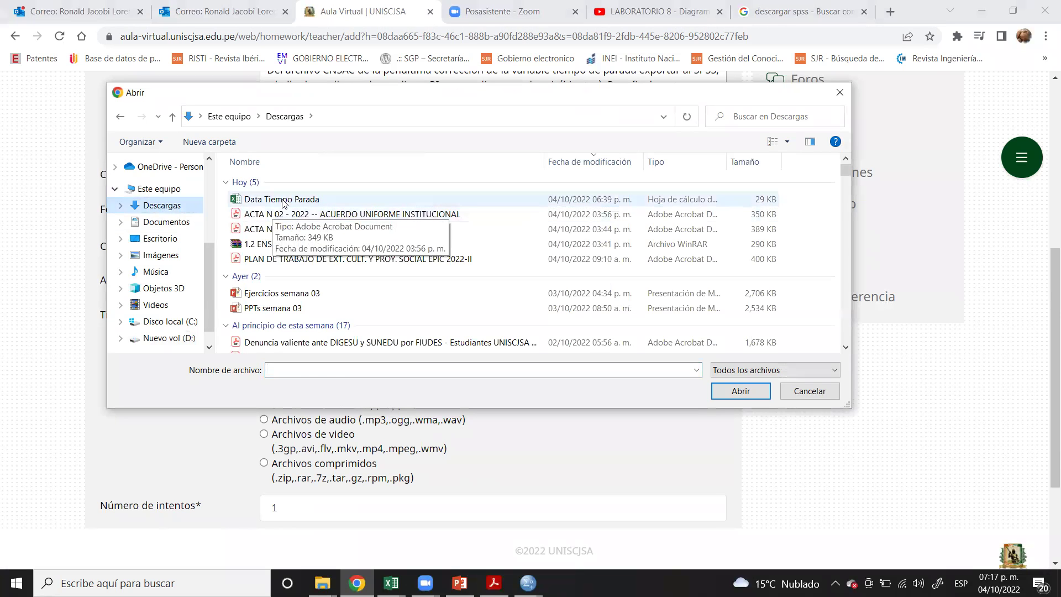
click(260, 199)
click(741, 391)
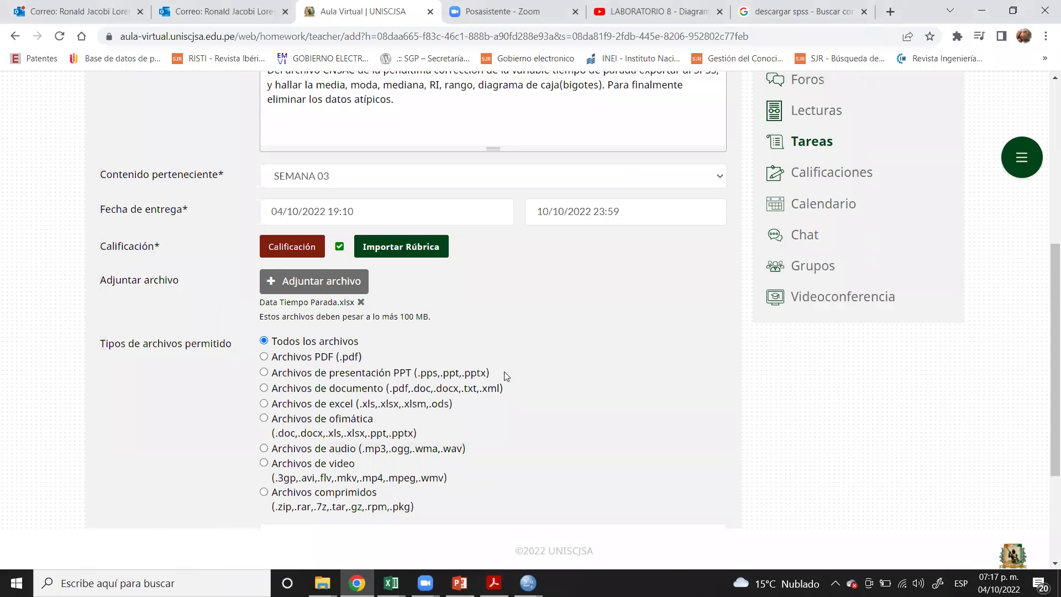
- Replace the word "CNSAC" in the assignment description with "tiempo de parada"
scroll(503, 370, down, 3)
scroll(502, 366, up, 5)
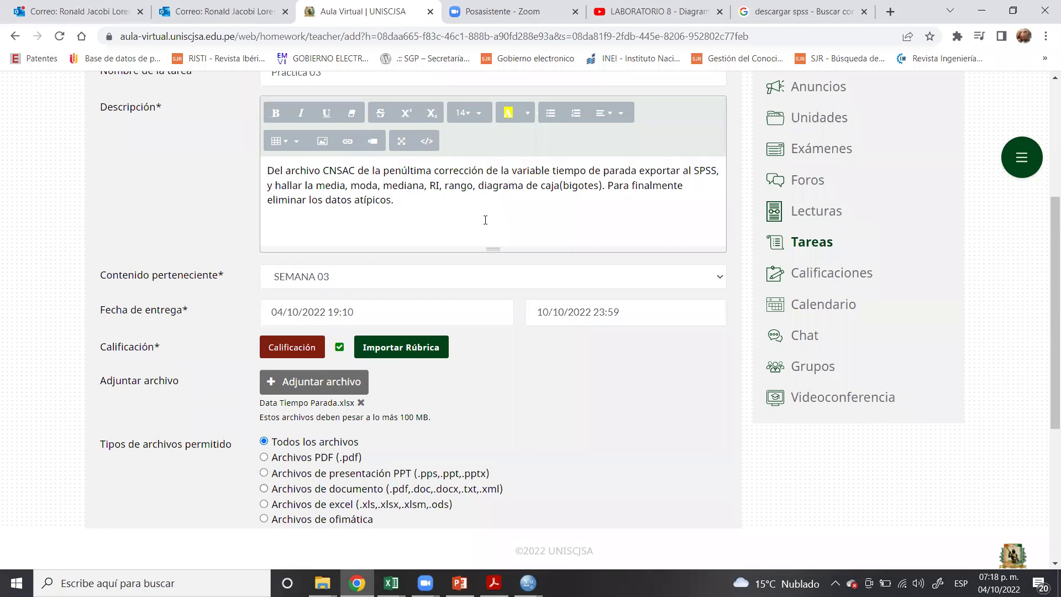
key(BackSpace)
key(BackSpace)
key(BackSpace)
key(BackSpace)
key(BackSpace)
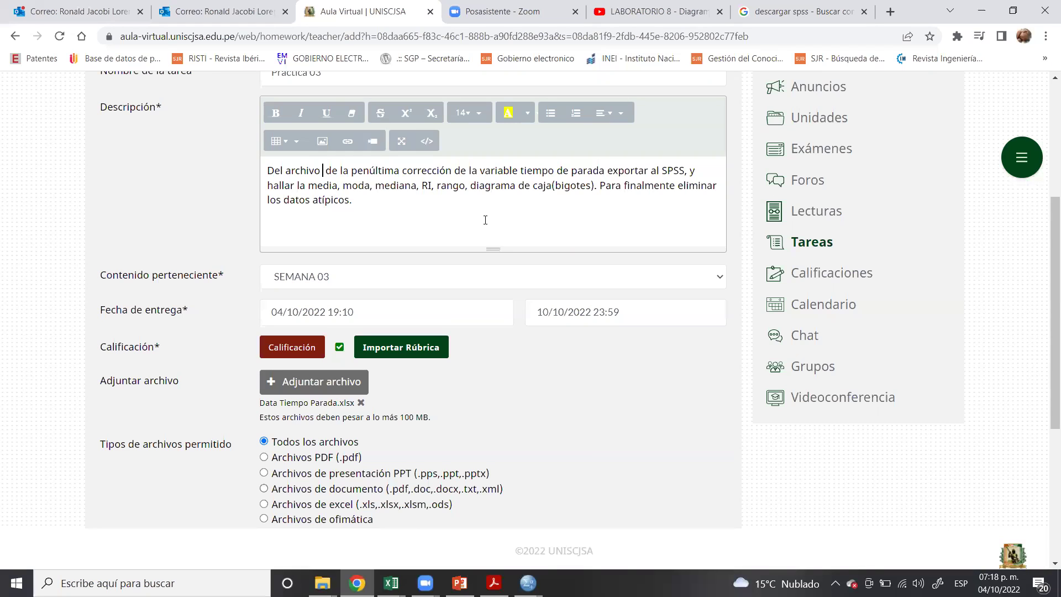
text(tiempo)
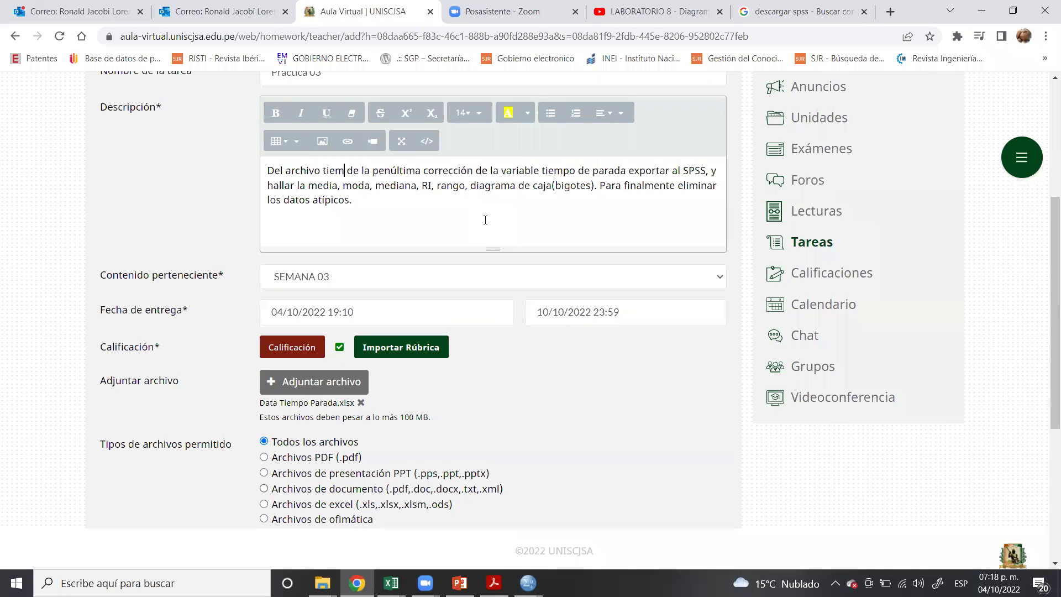
text( de parada)
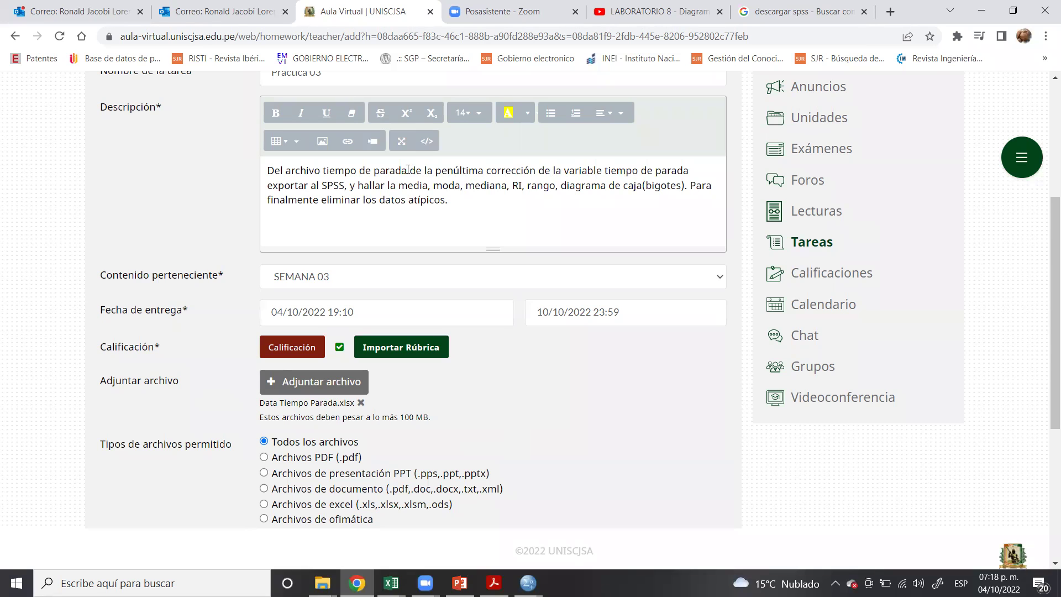
- Remove "de la penúltima corrección de la variable tiempo de parada" from the description, insert "los datos" after "exportar", and save the assignment
drag(409, 171, 685, 170)
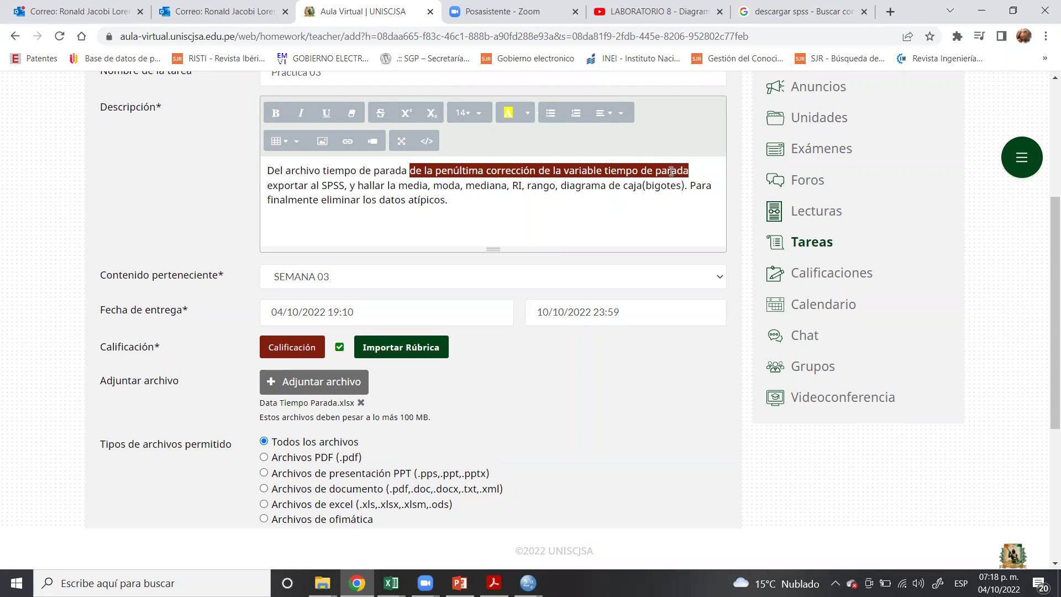
key(BackSpace)
key(BackSpace)
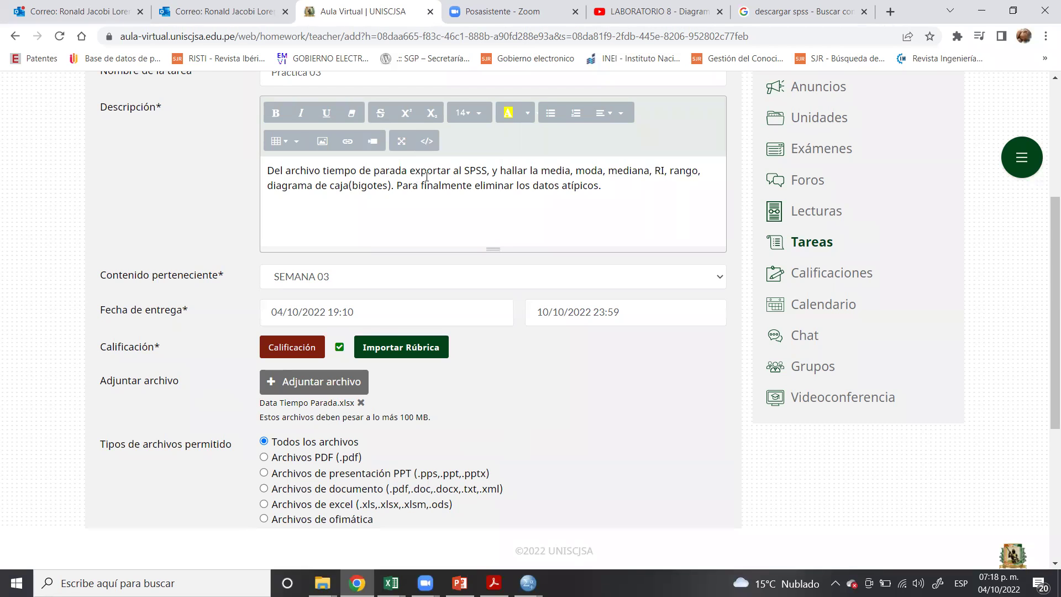
text(los datos)
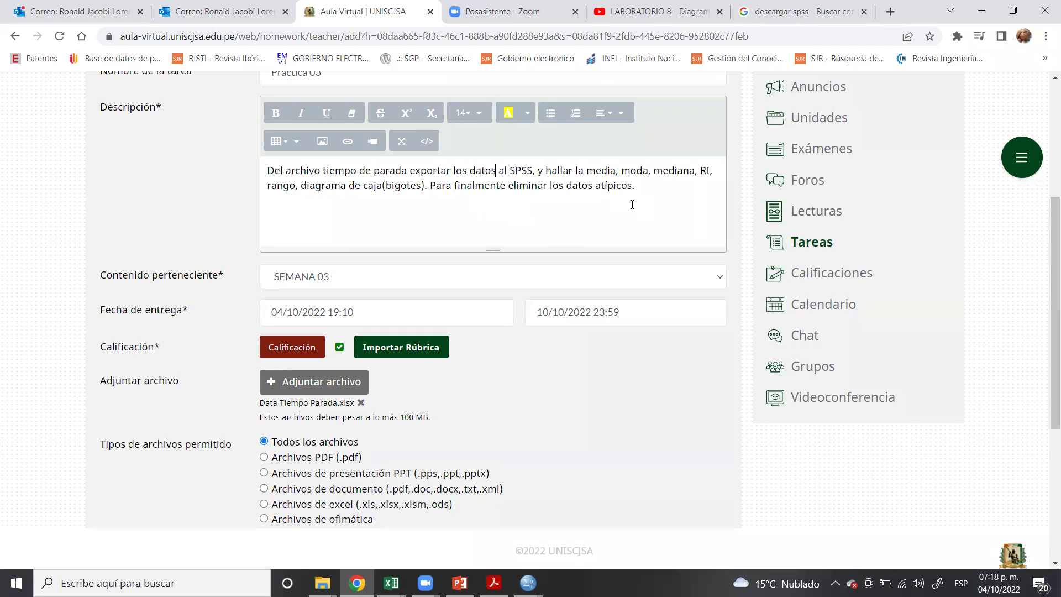
scroll(629, 207, down, 5)
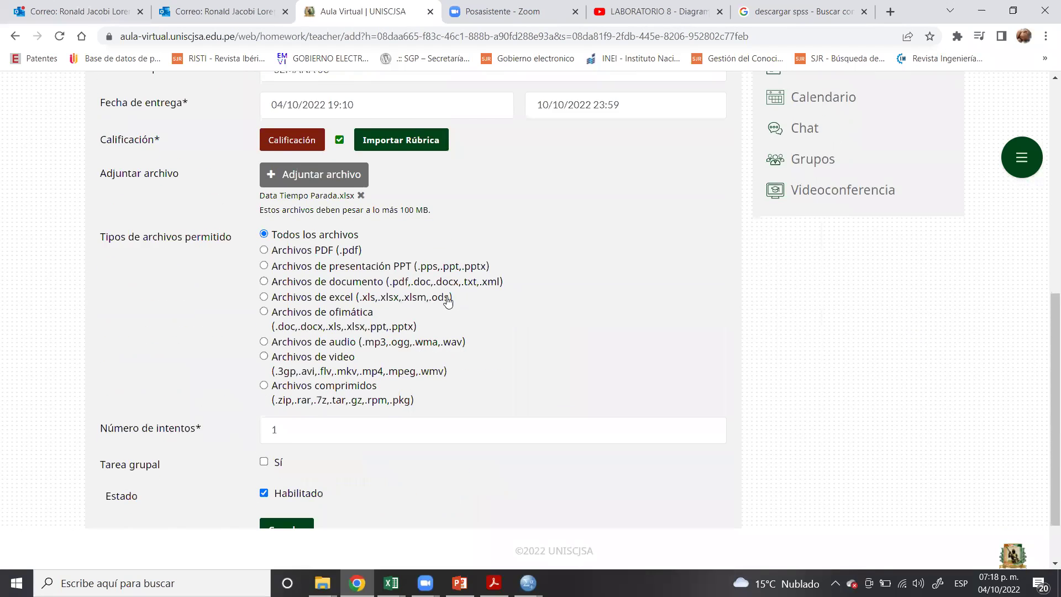
click(280, 469)
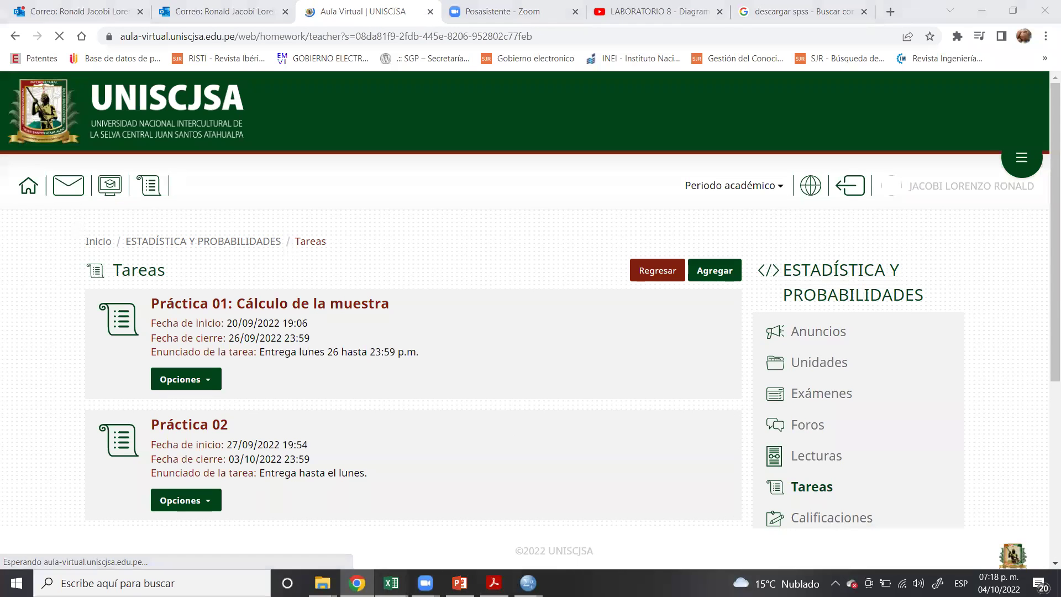
- Switch to the Data Tiempo Parada workbook in Excel, look through its column values, and close the workbook
mouse_move(391, 582)
click(597, 522)
scroll(281, 265, up, 20)
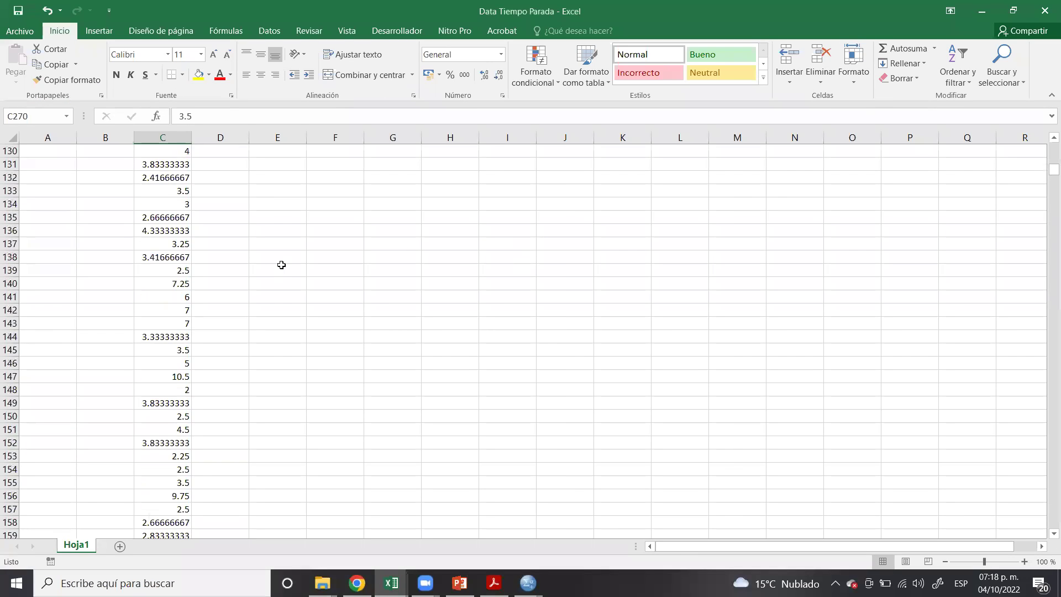
scroll(281, 264, up, 5)
scroll(280, 264, down, 20)
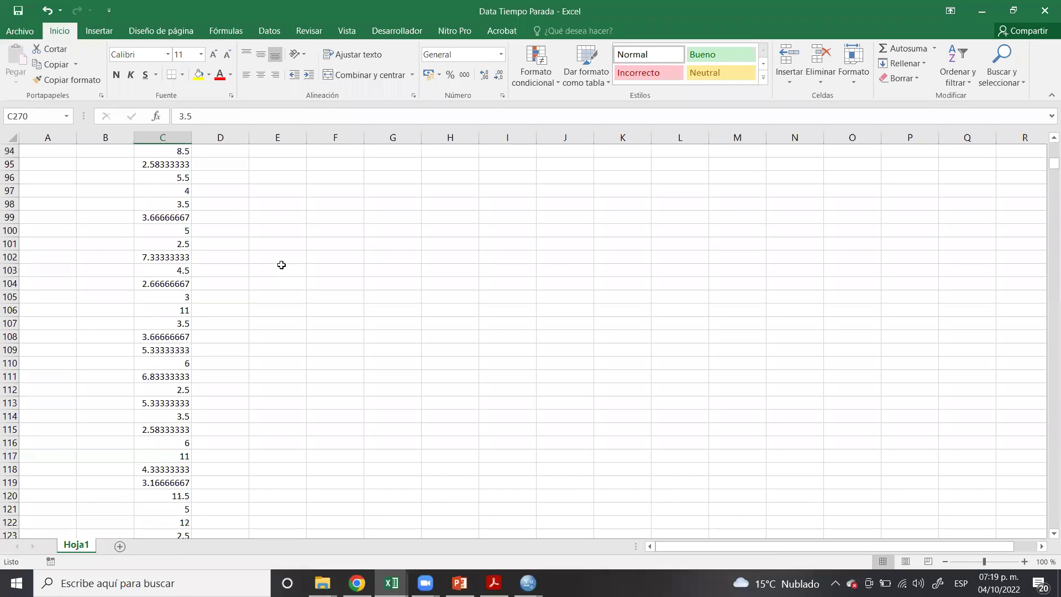
scroll(279, 264, down, 6)
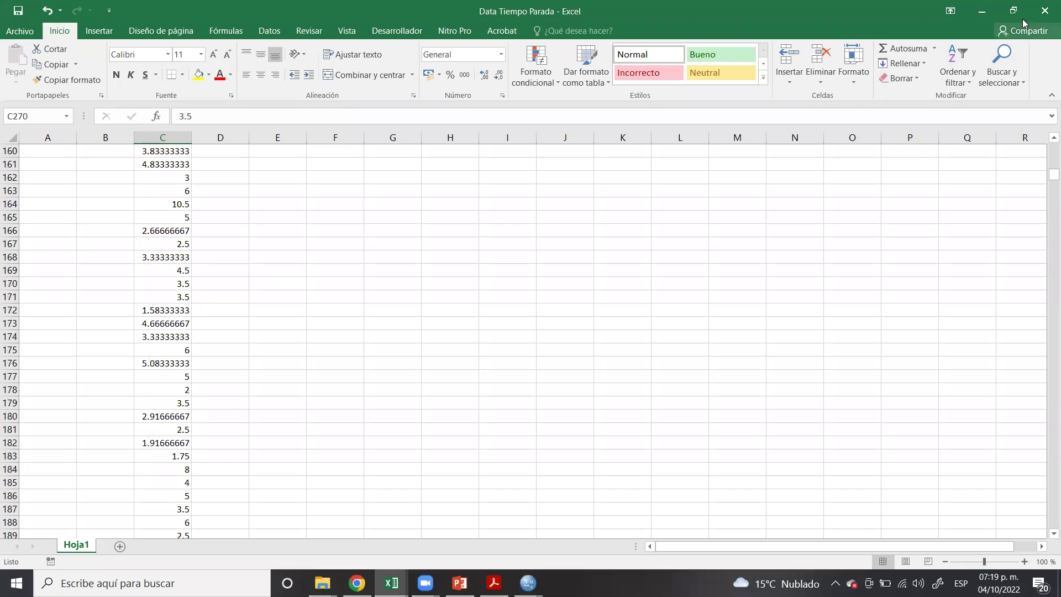
click(1044, 13)
click(508, 319)
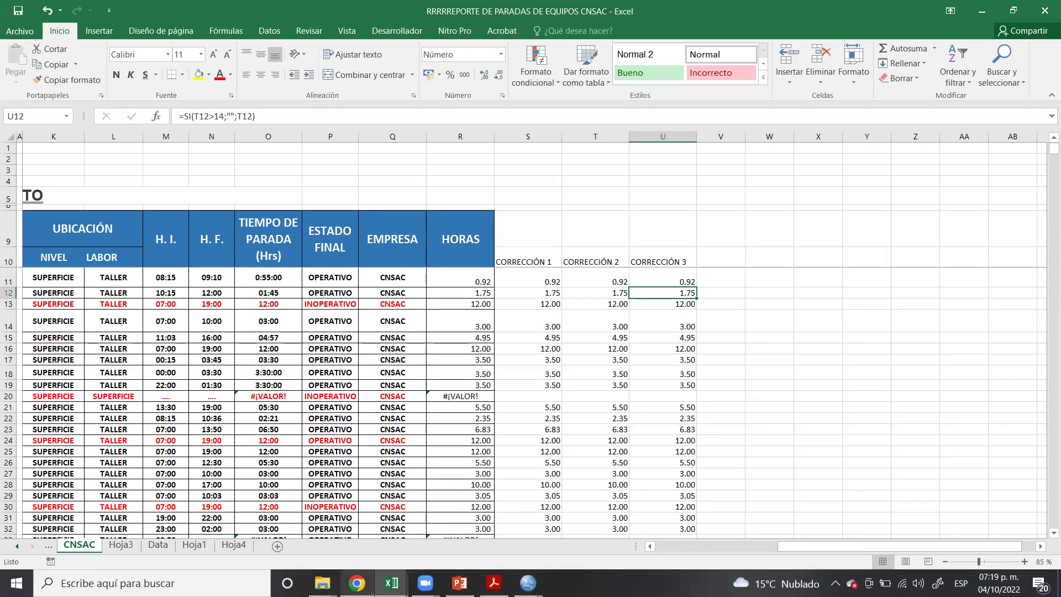
mouse_move(357, 583)
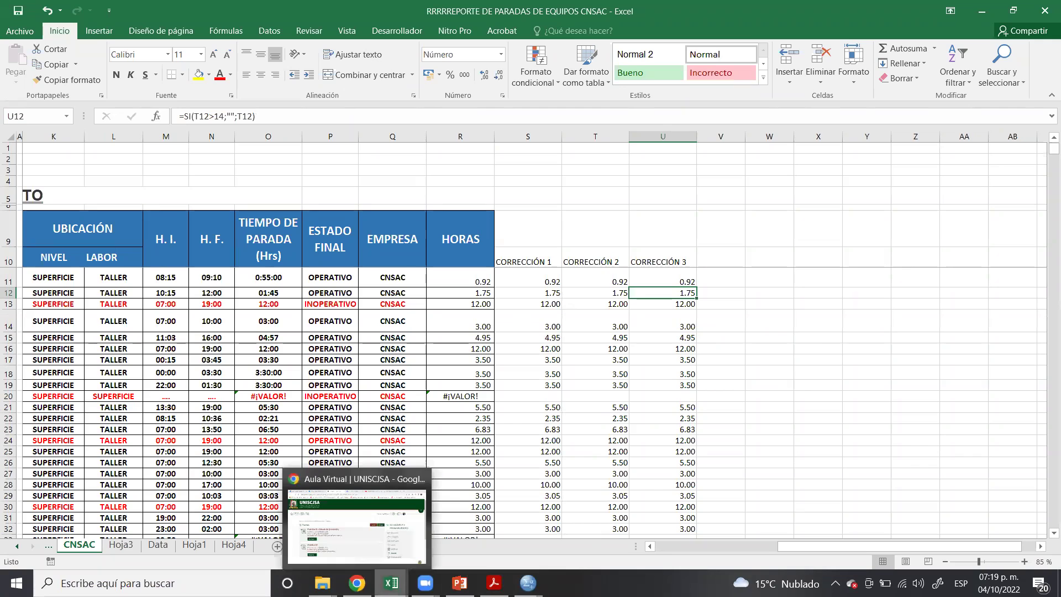
- Switch to Chrome, search Google for "intranet uniscjsa" in the "descargar spss" page's place, and open the Intranet | UNISCJSA result
mouse_move(460, 583)
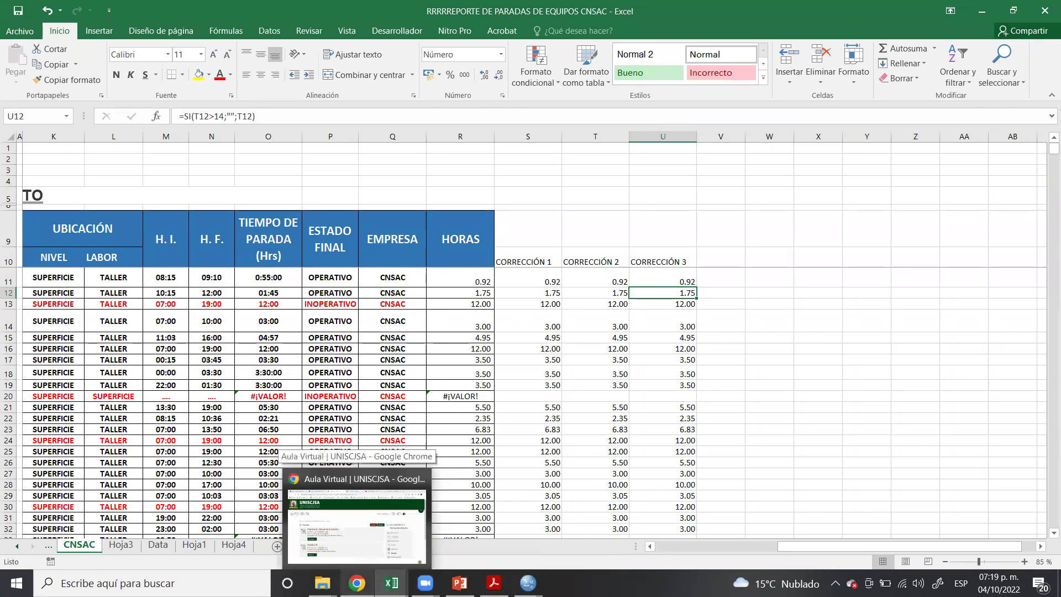
click(363, 542)
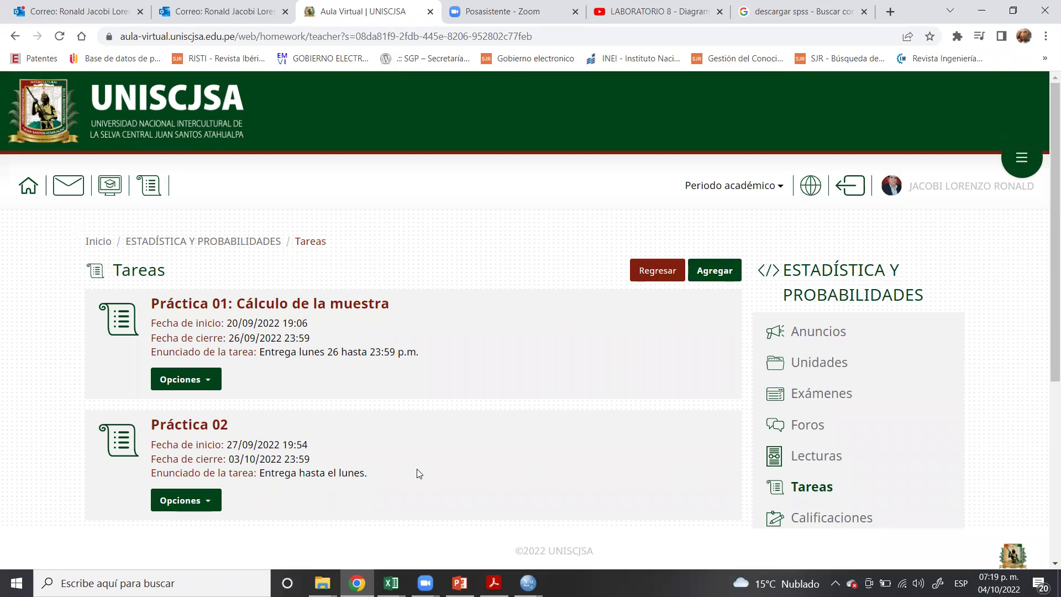
click(848, 14)
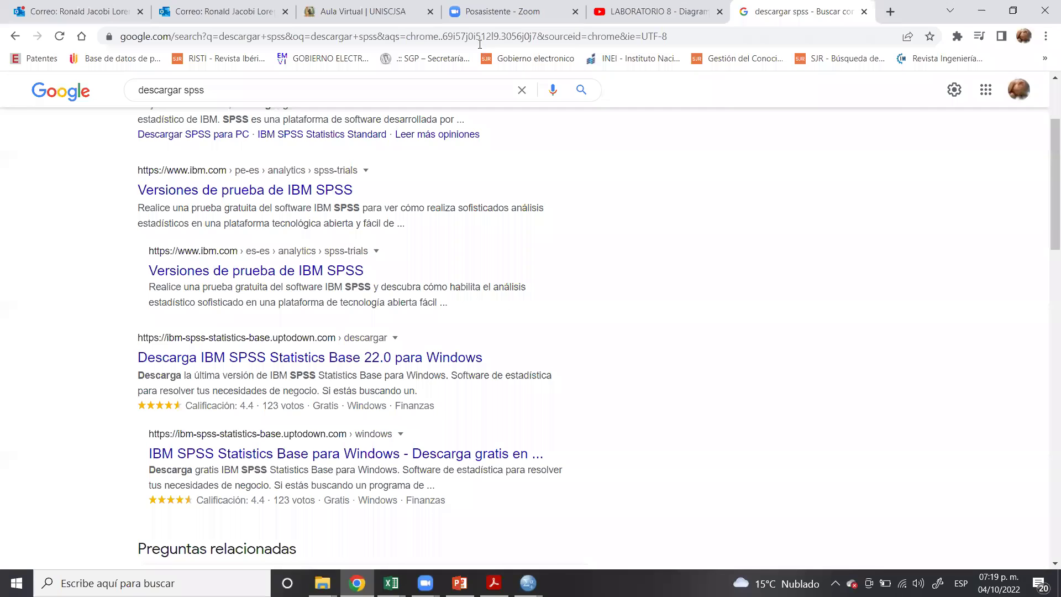
click(476, 36)
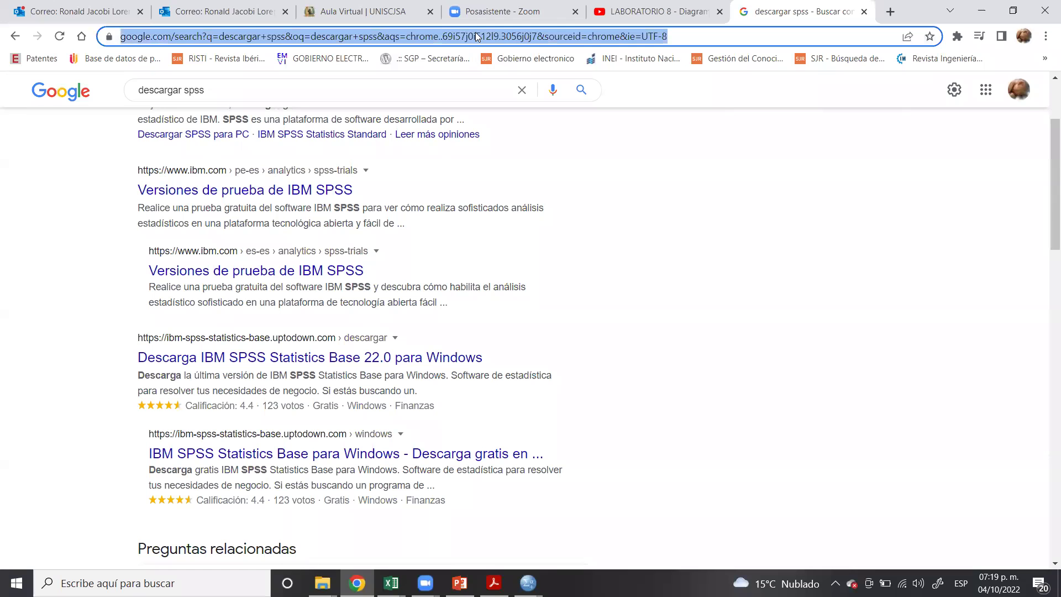
text(in)
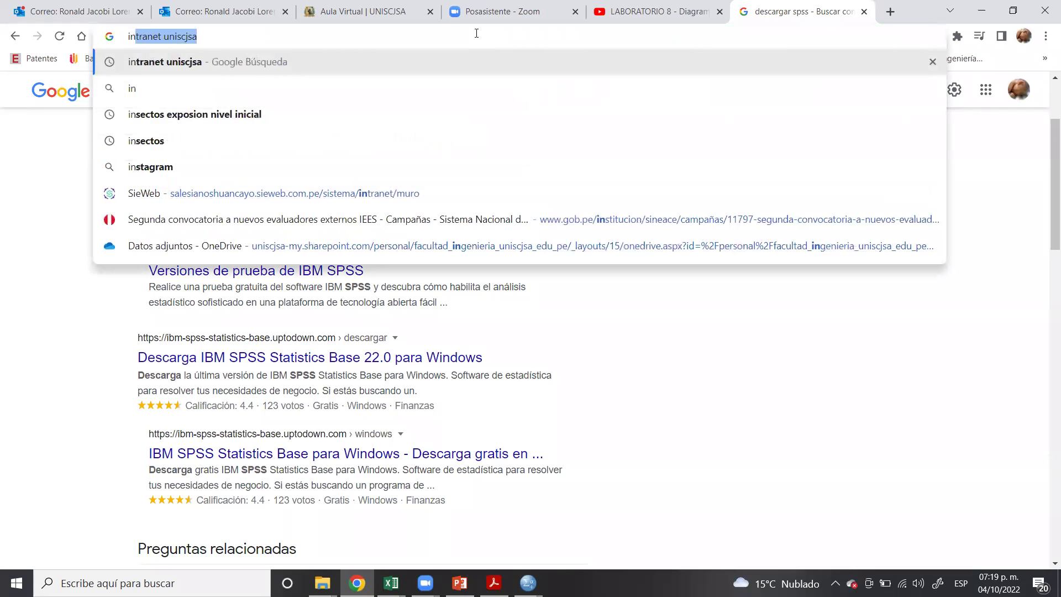
click(200, 64)
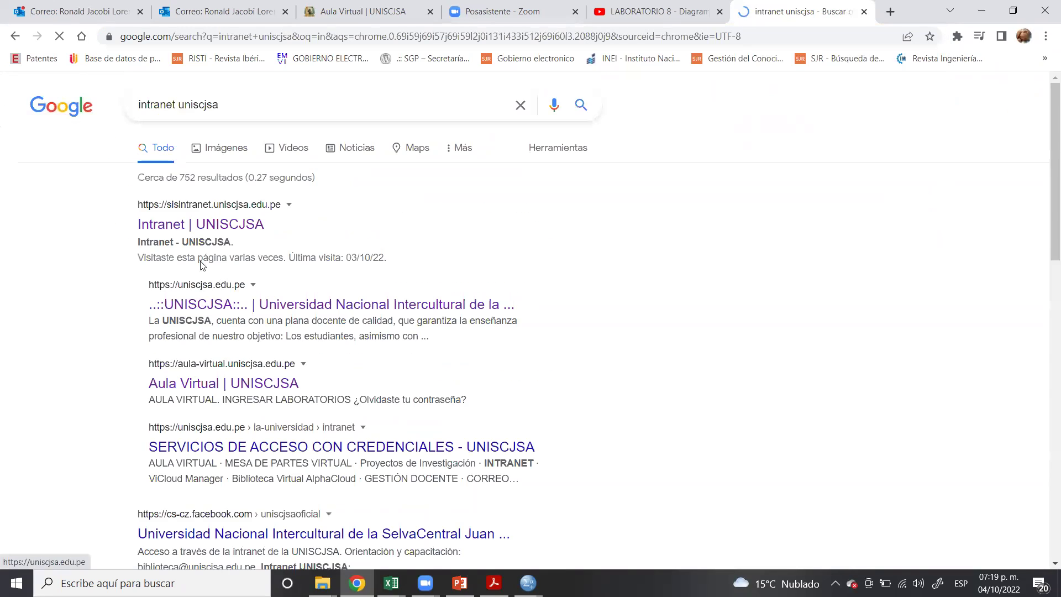
click(182, 225)
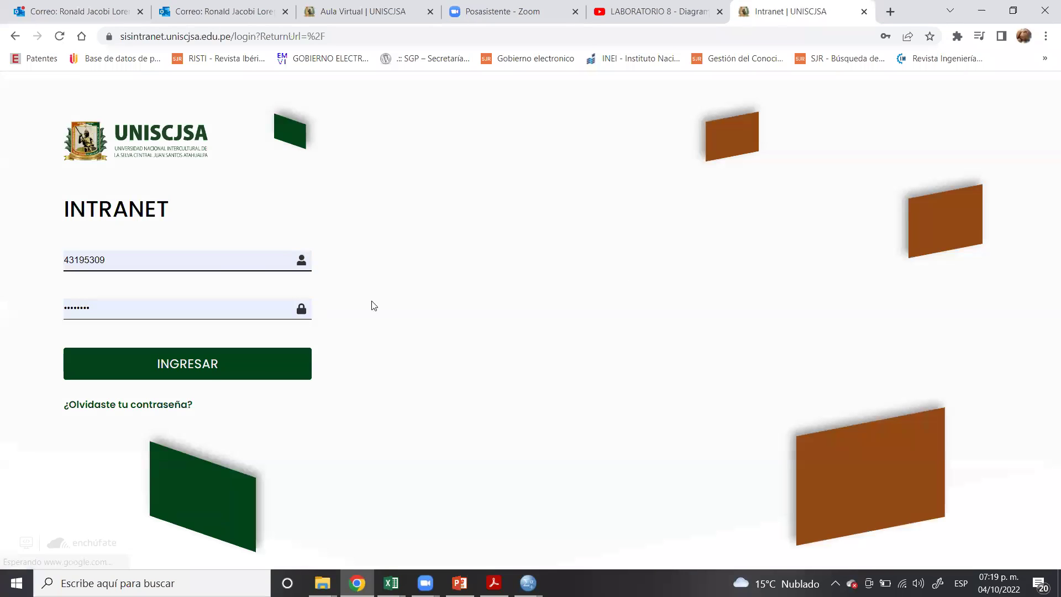
- Log in to the intranet with the prefilled credentials, dismiss the virtual library notice, and open Registrar Asistencia
click(225, 368)
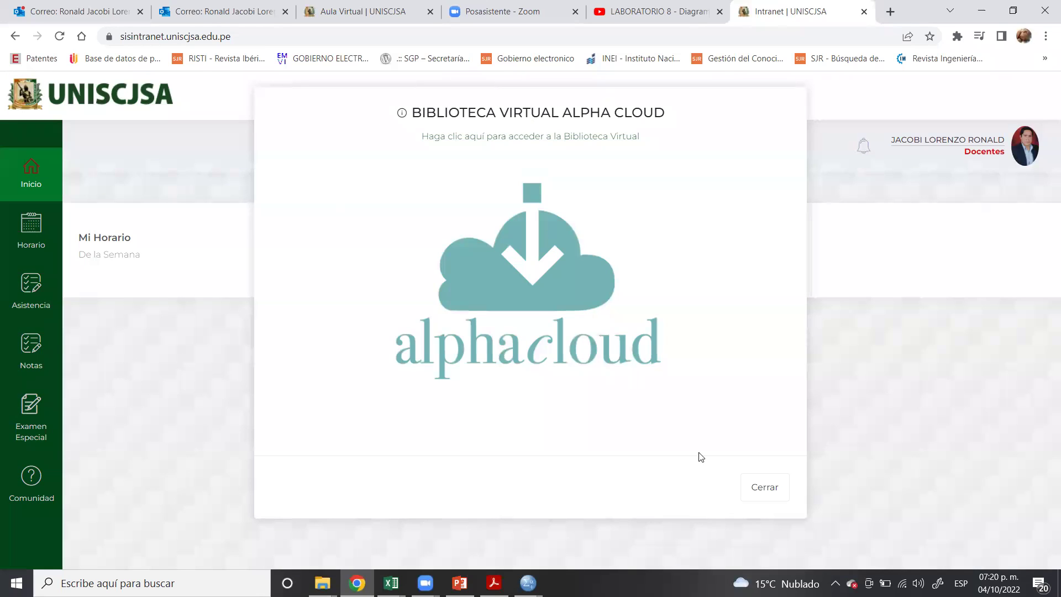
click(761, 489)
mouse_move(40, 304)
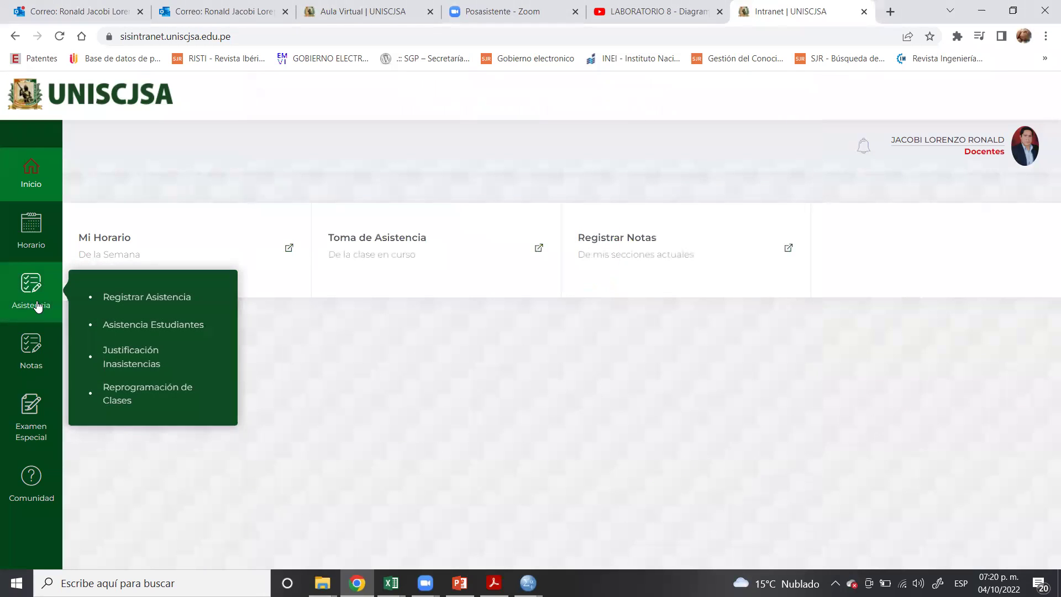
click(142, 300)
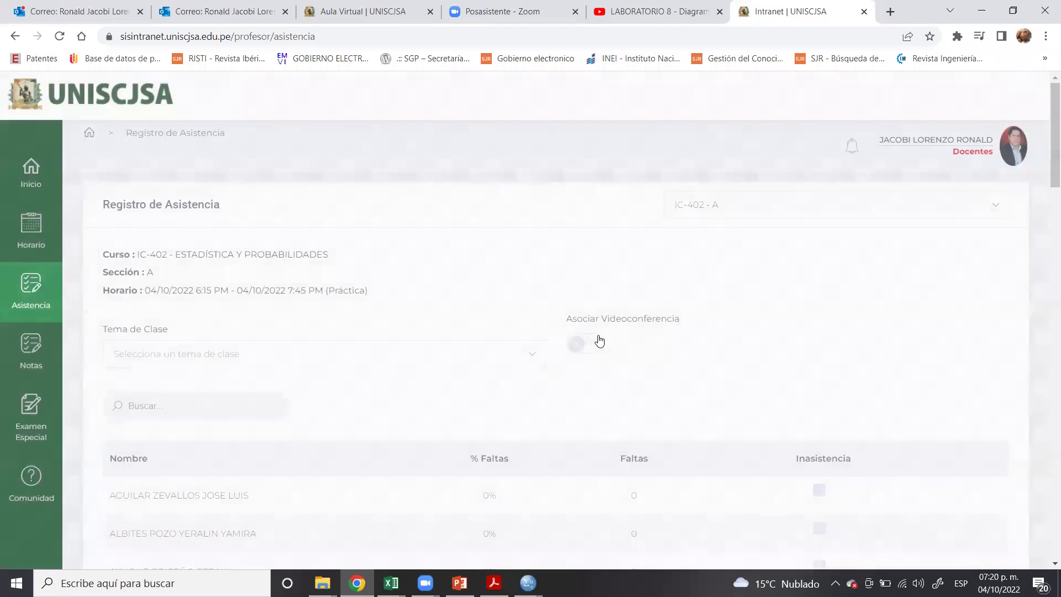
- Save the class attendance for course IC-402, section A, with no absences marked and no comment
scroll(694, 372, down, 4)
scroll(695, 374, down, 20)
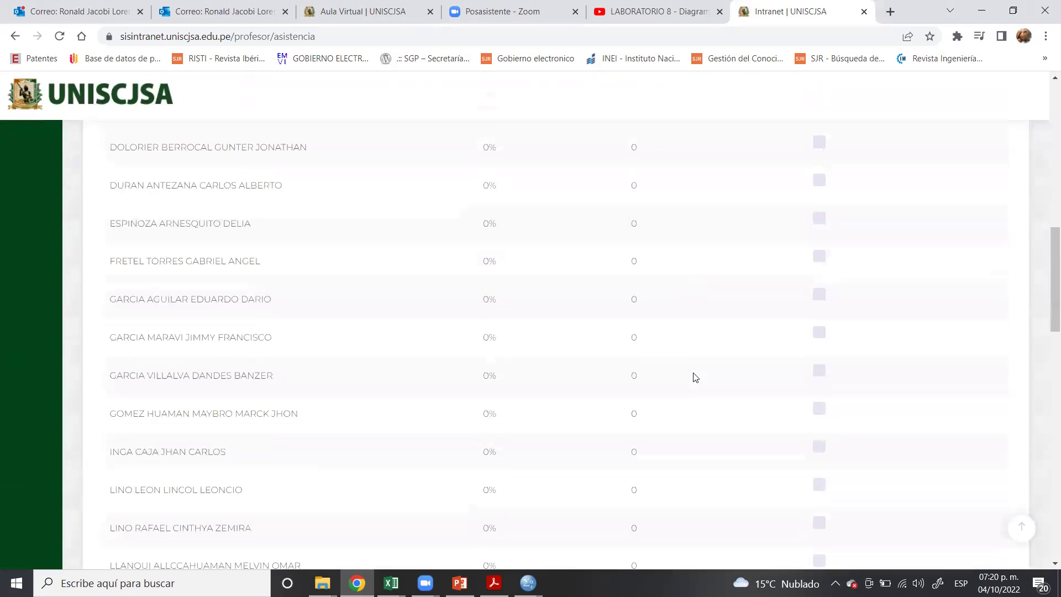
scroll(826, 392, down, 3)
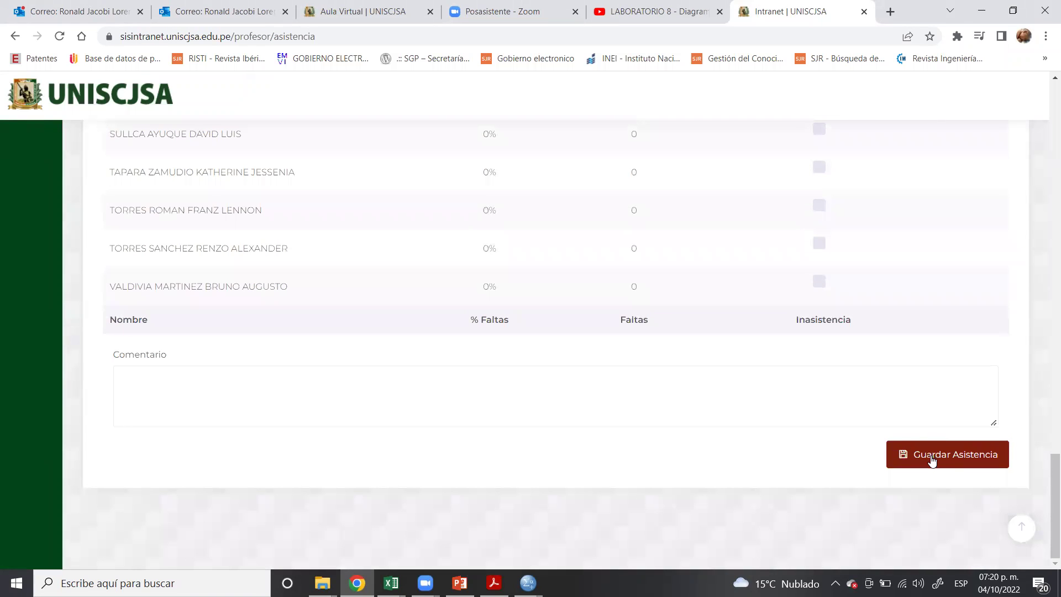
click(932, 457)
click(538, 394)
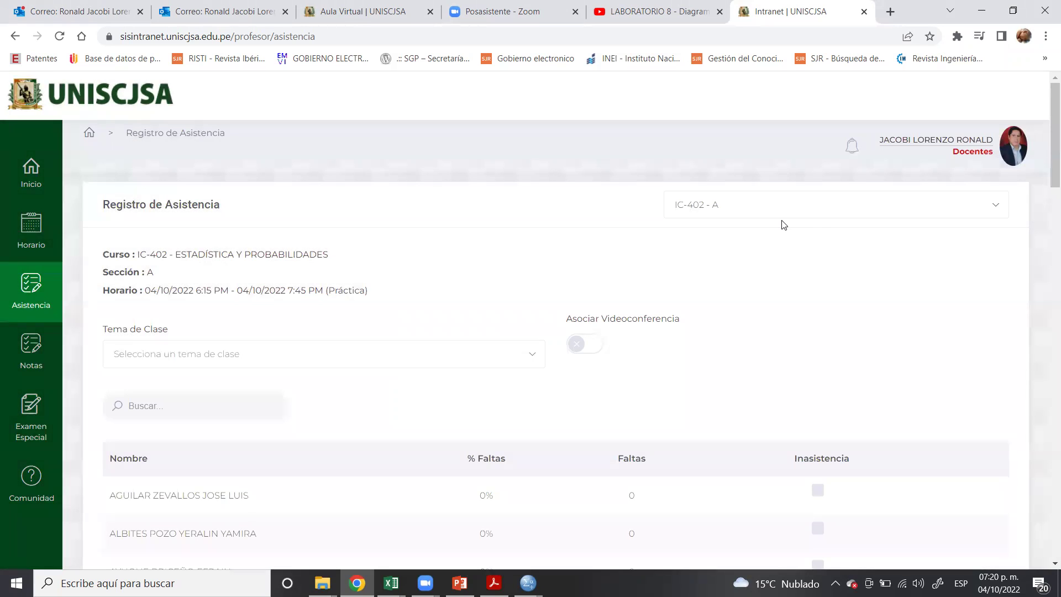